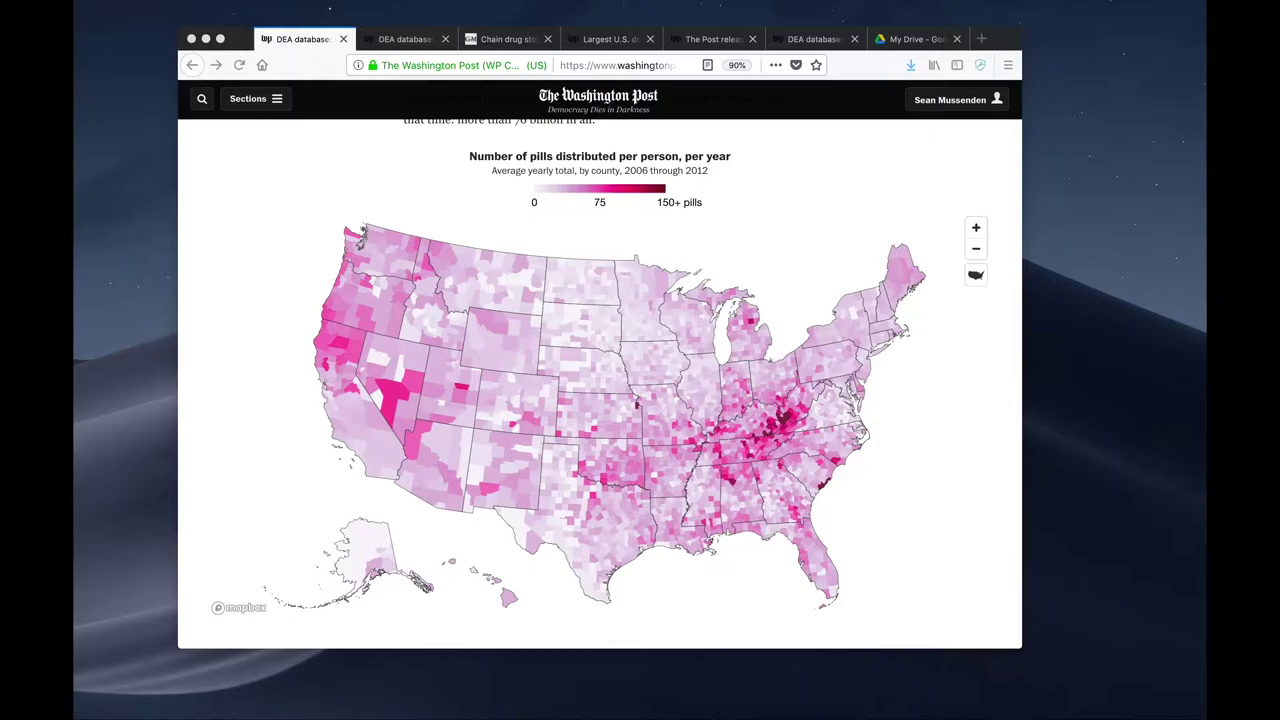
Scroll to the top of the 'Drilling into the DEA's pain pill database' article to its introduction
scroll(906, 270, up, 10)
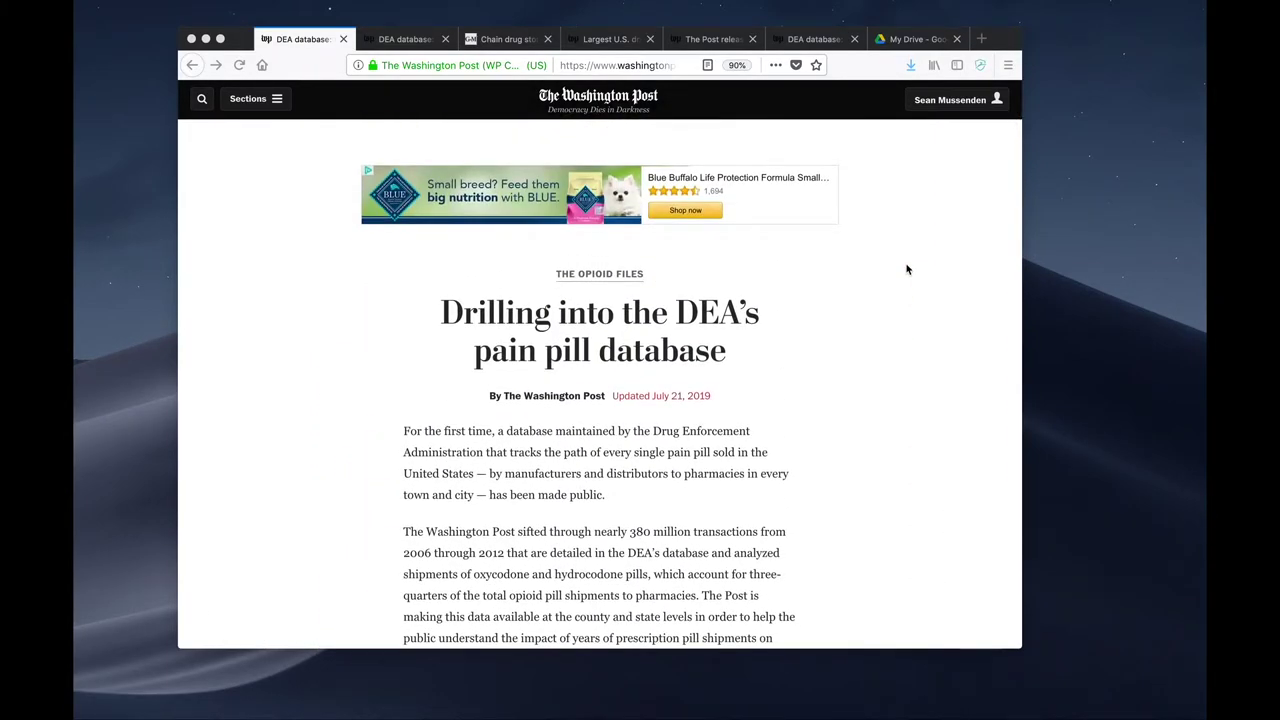
scroll(907, 269, down, 1)
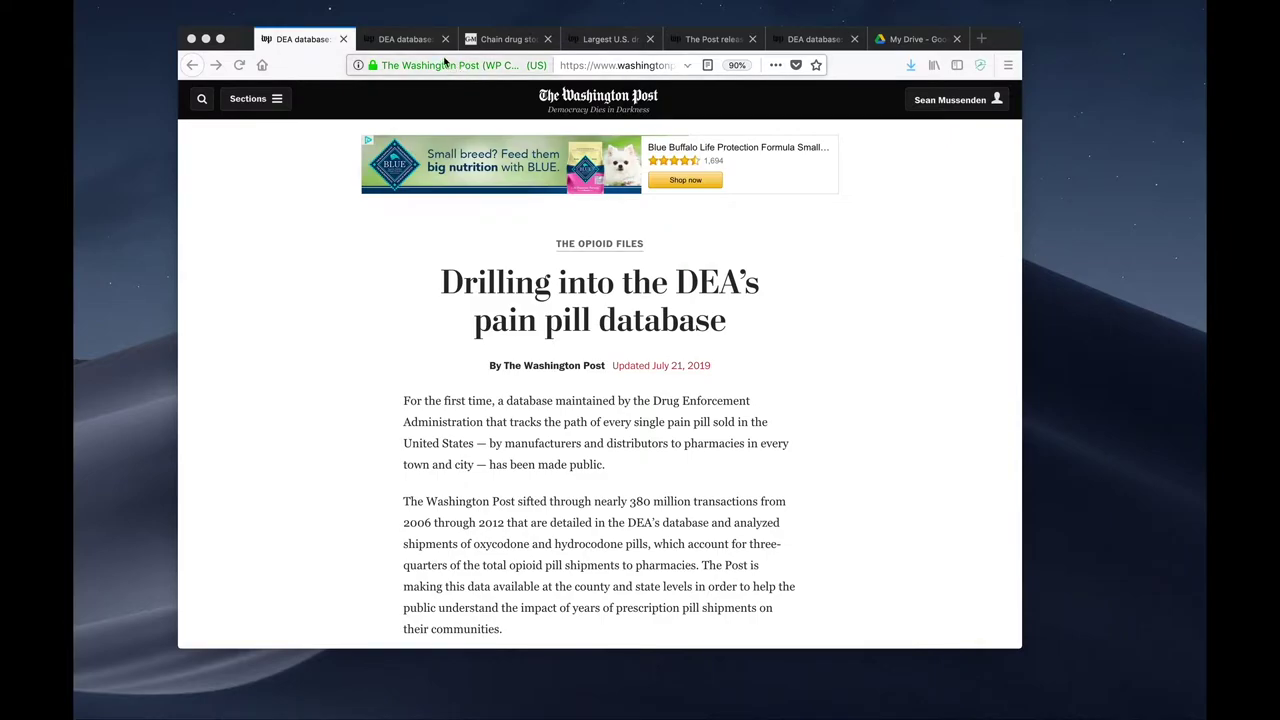
Scroll to the 2006–2012 pills-per-person county map and view Kanawha County's tooltip
scroll(429, 368, down, 5)
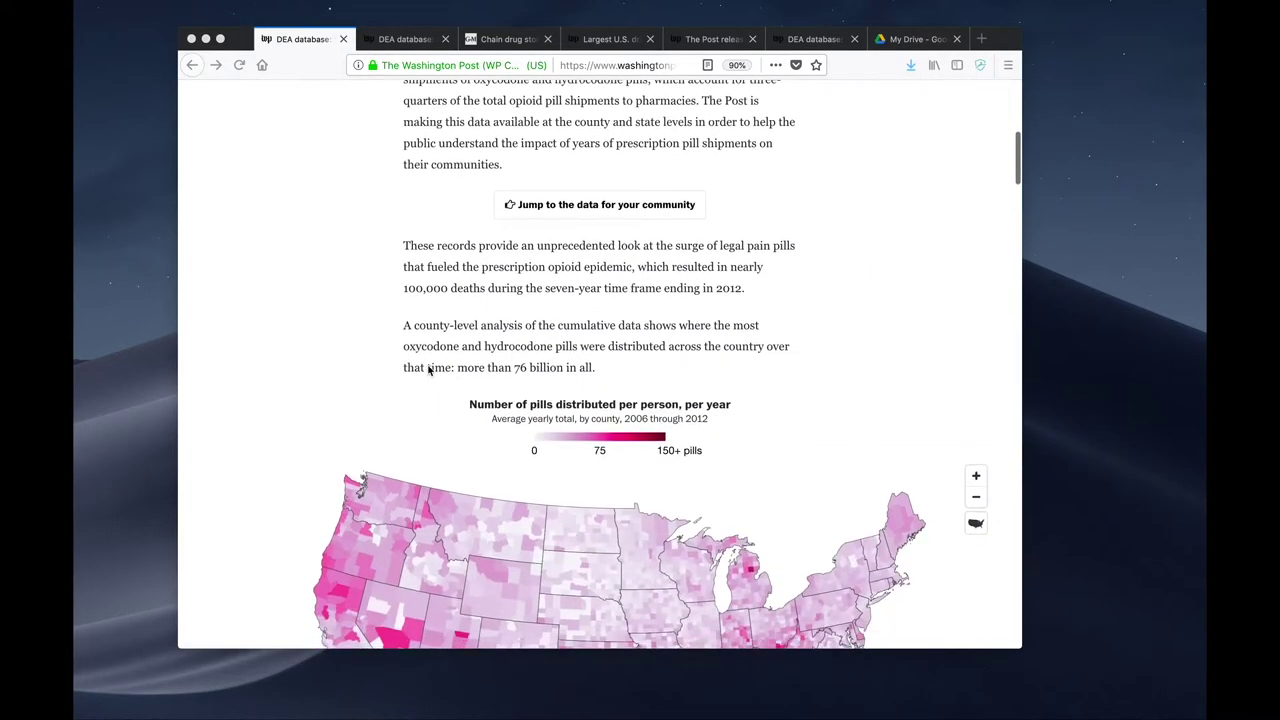
scroll(429, 368, down, 3)
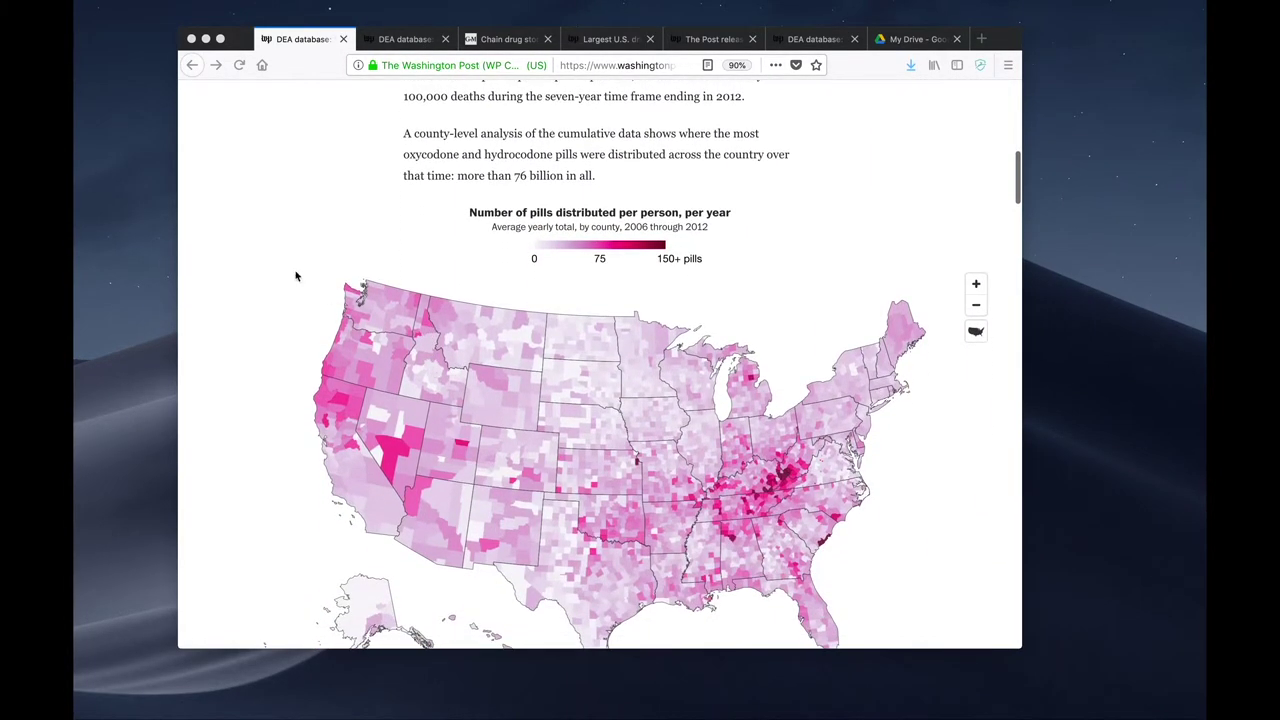
scroll(296, 276, down, 1)
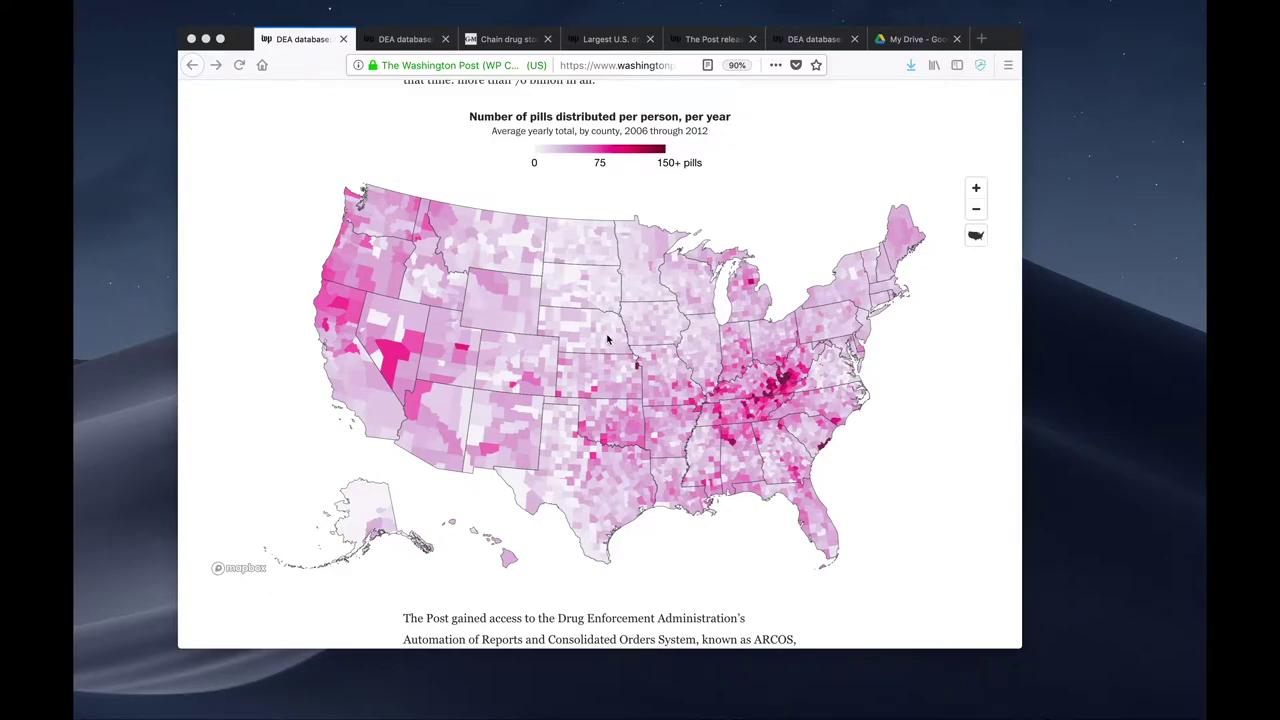
click(793, 372)
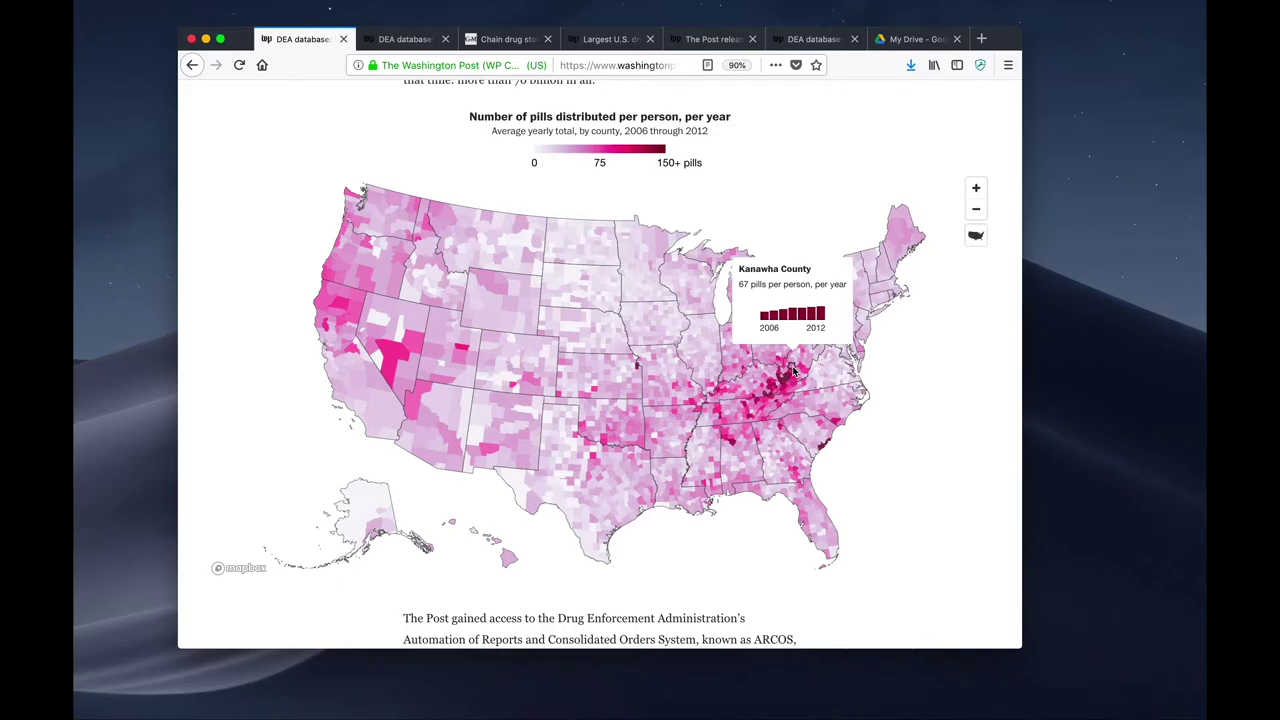
mouse_move(789, 376)
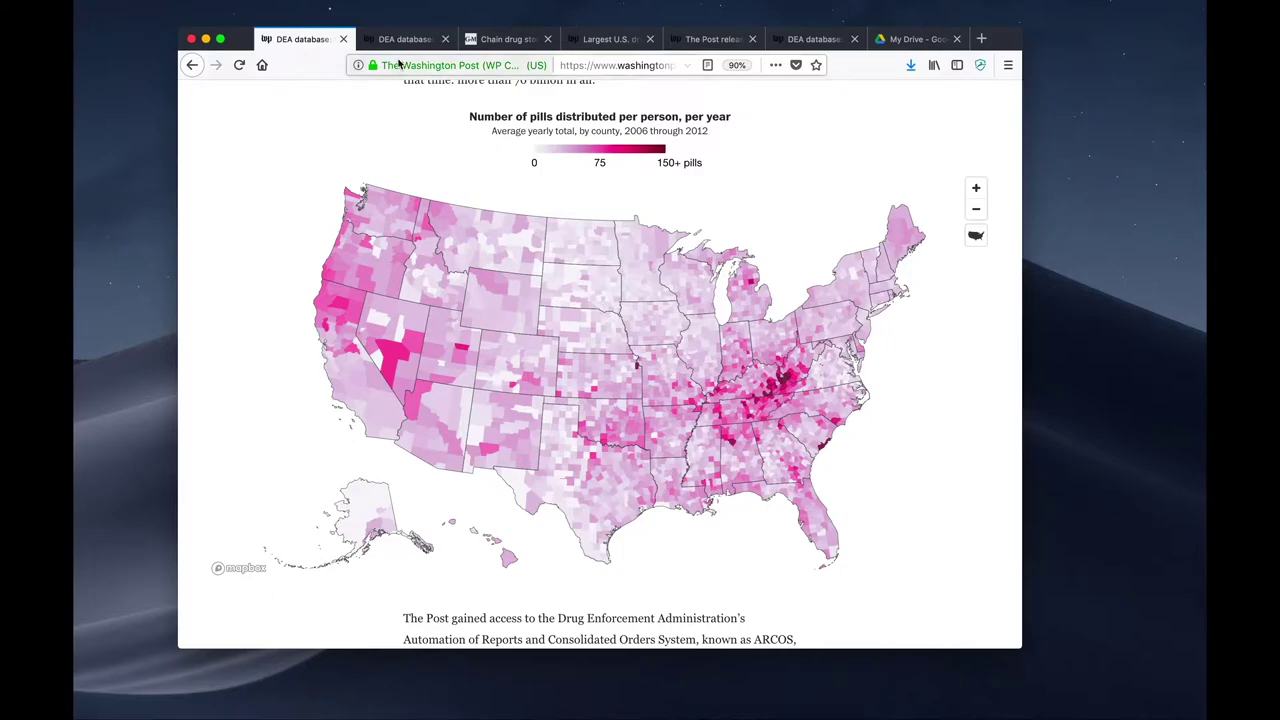
Load the '76 billion opioid pills' Washington Post article in the My Drive tab and scroll into it
click(487, 41)
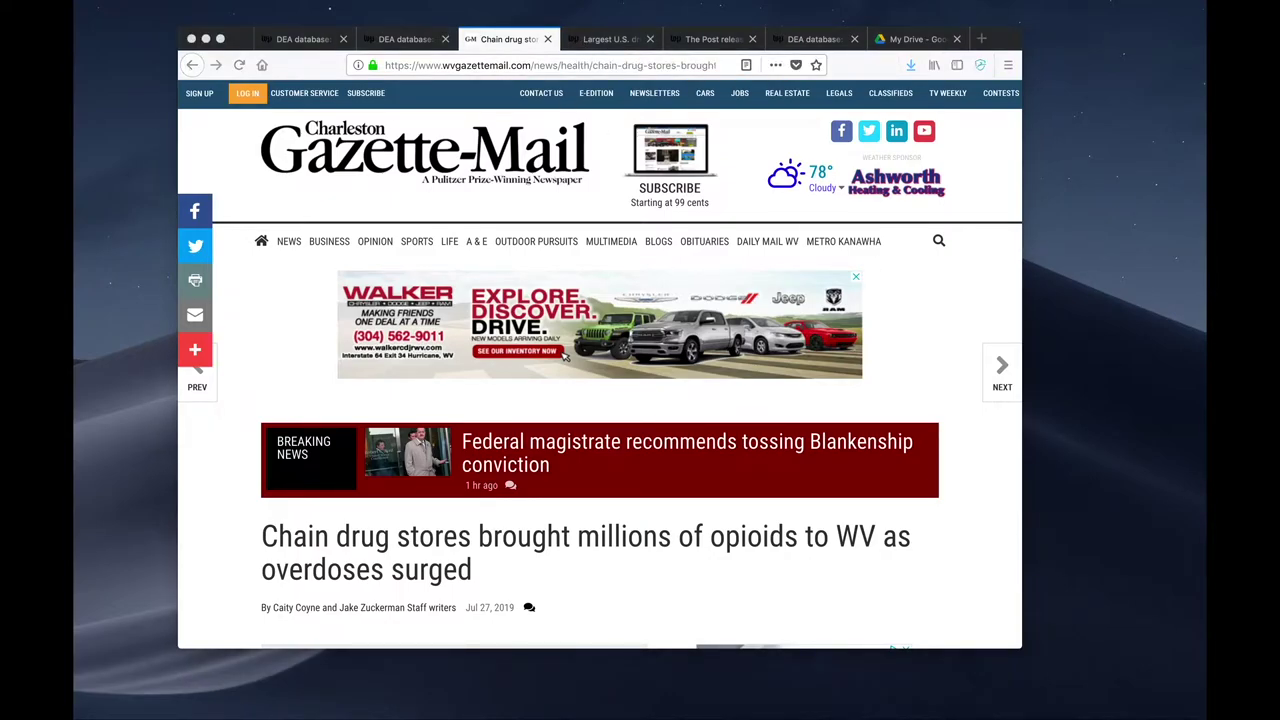
click(906, 40)
click(666, 64)
key(super+v)
key(Return)
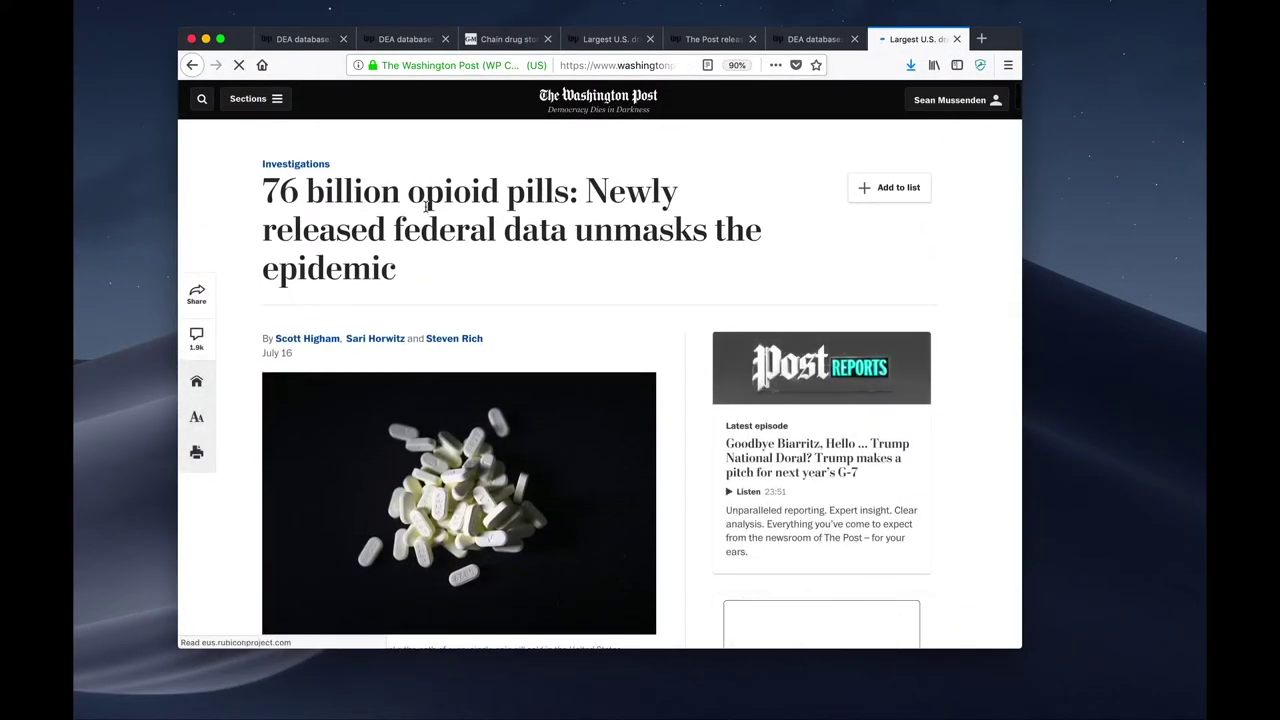
scroll(428, 208, down, 2)
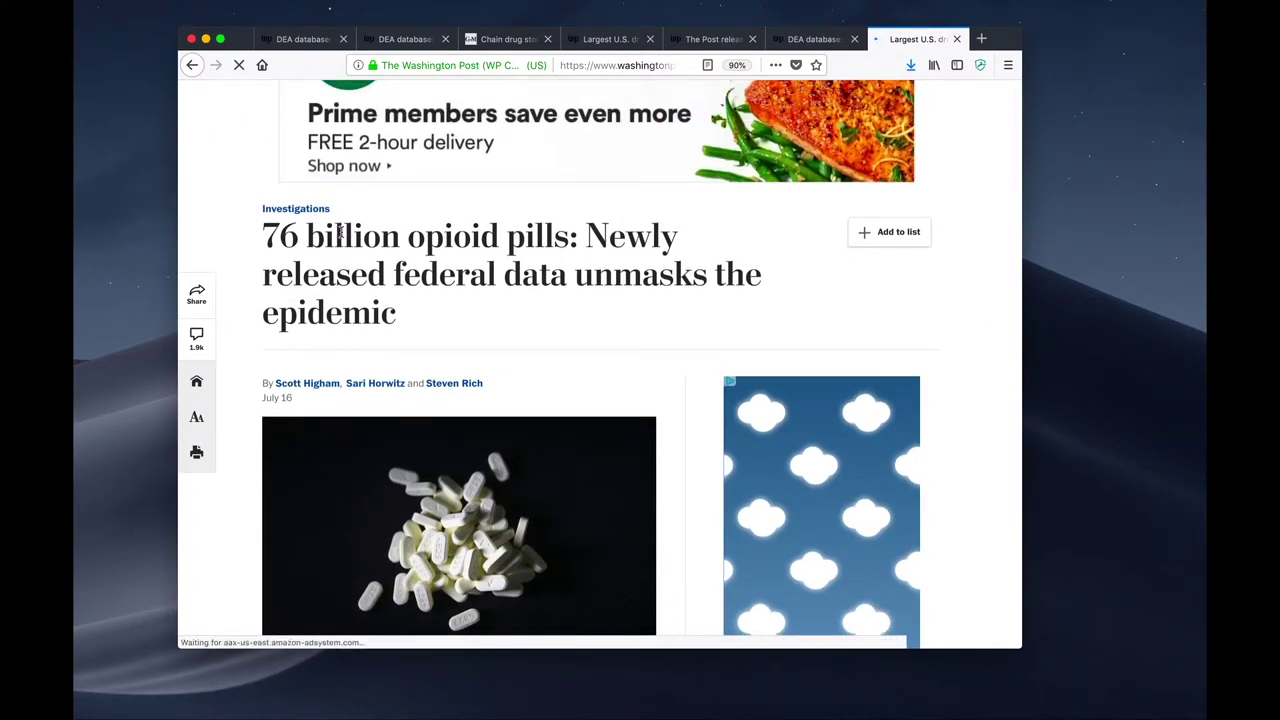
scroll(343, 231, down, 1)
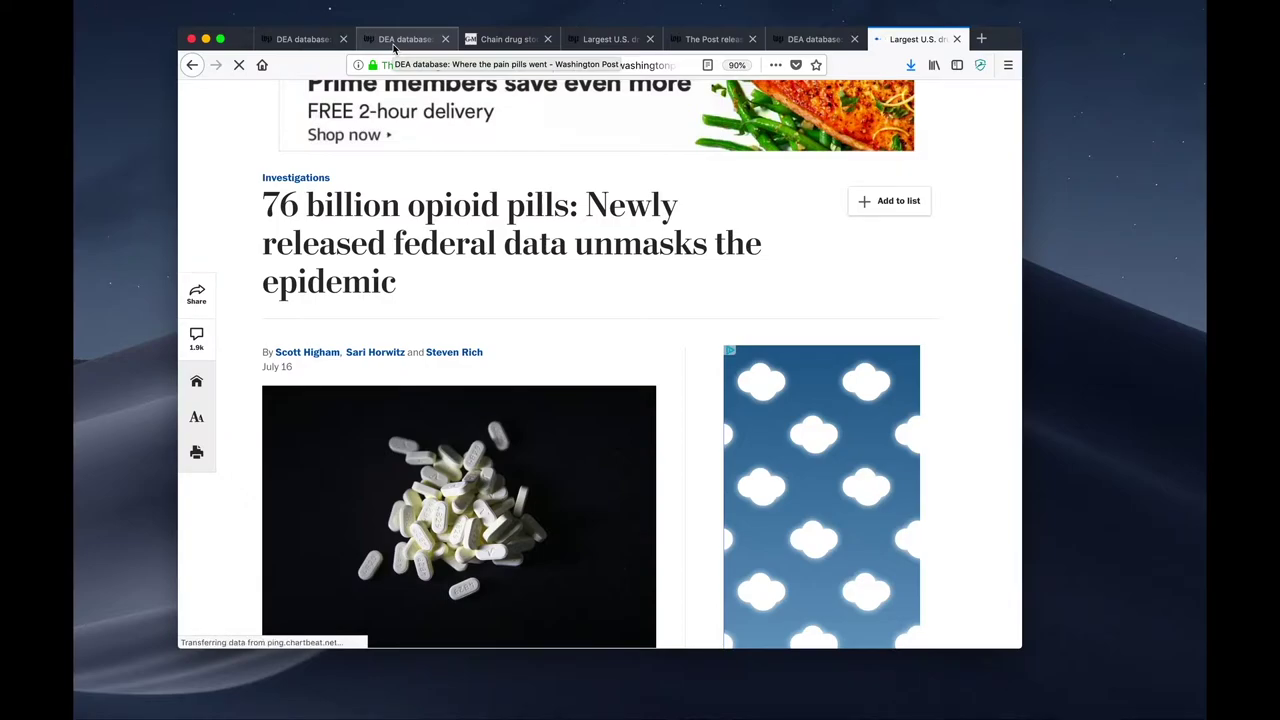
On the Mingo County DEA database tab, highlight 'The Post believes this is a critically important set of data' paragraph
click(395, 40)
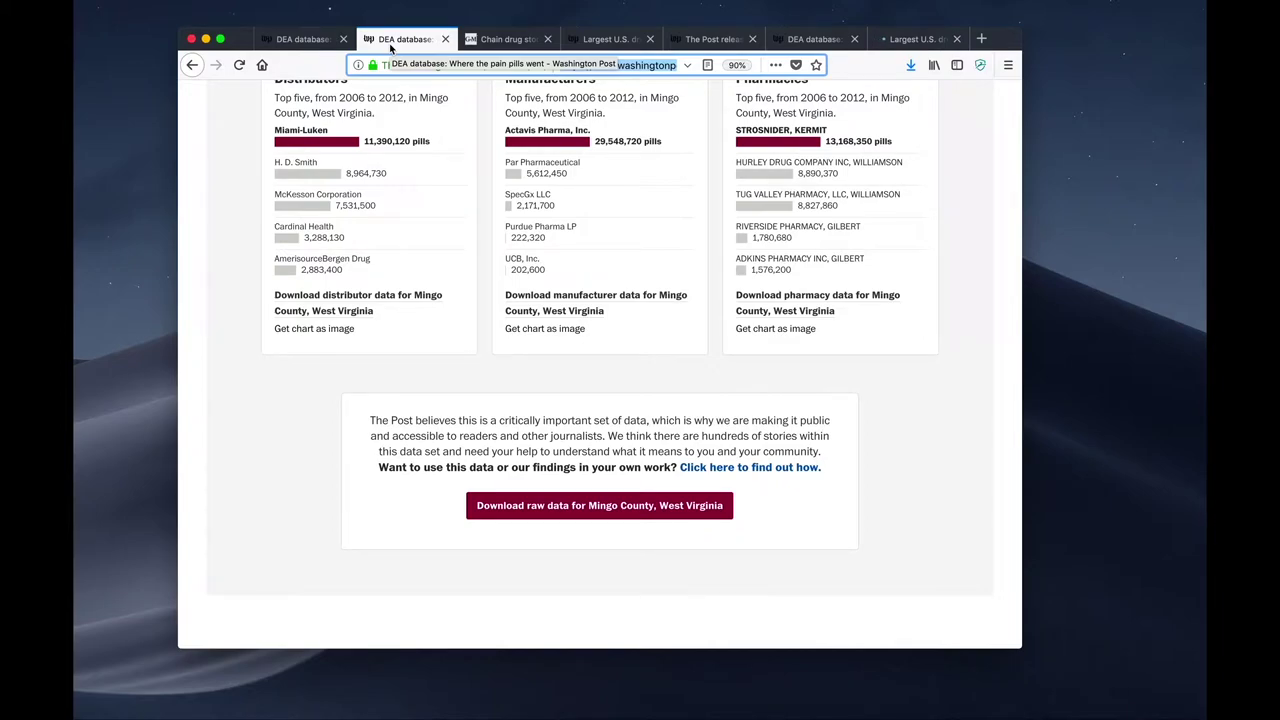
click(391, 420)
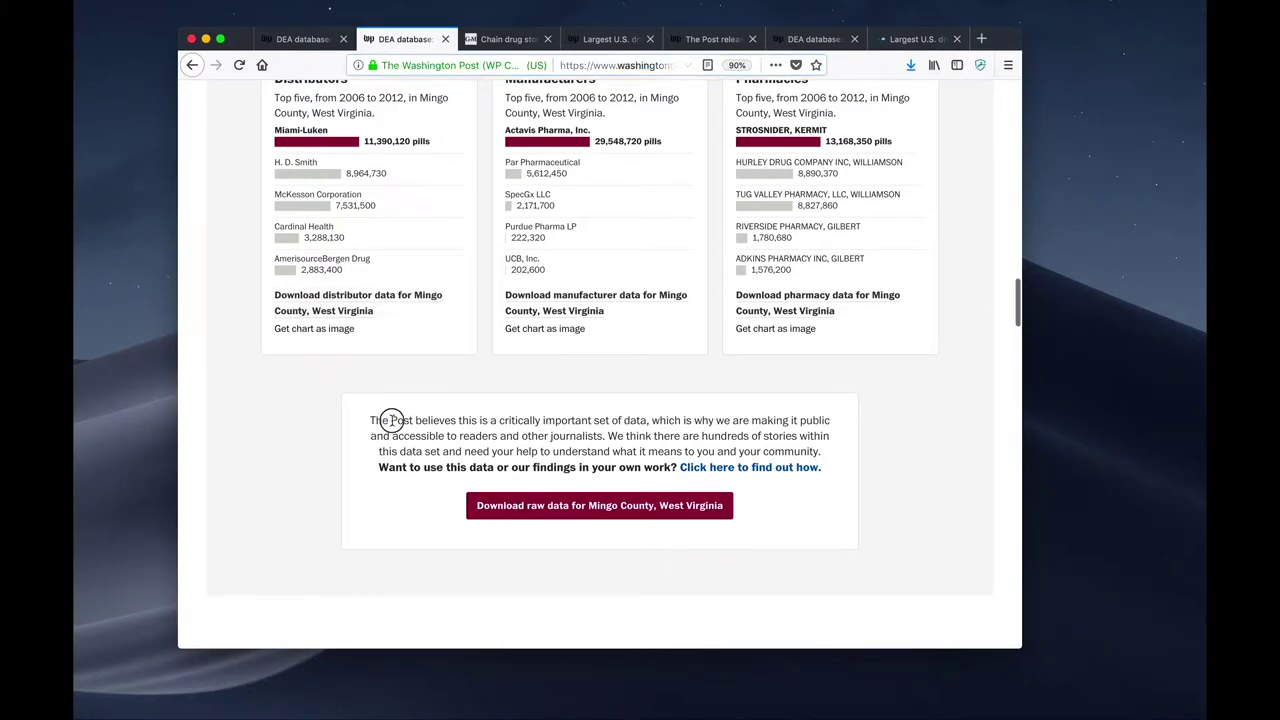
drag(391, 420, 603, 433)
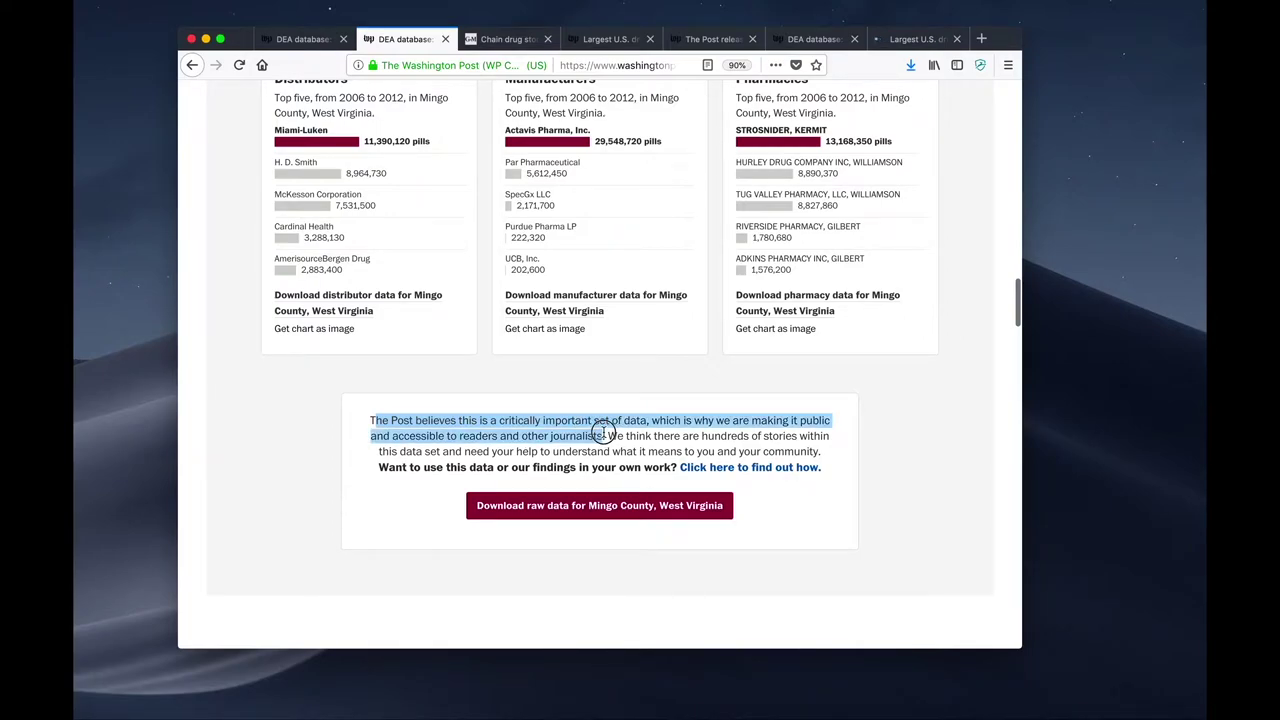
drag(603, 433, 813, 449)
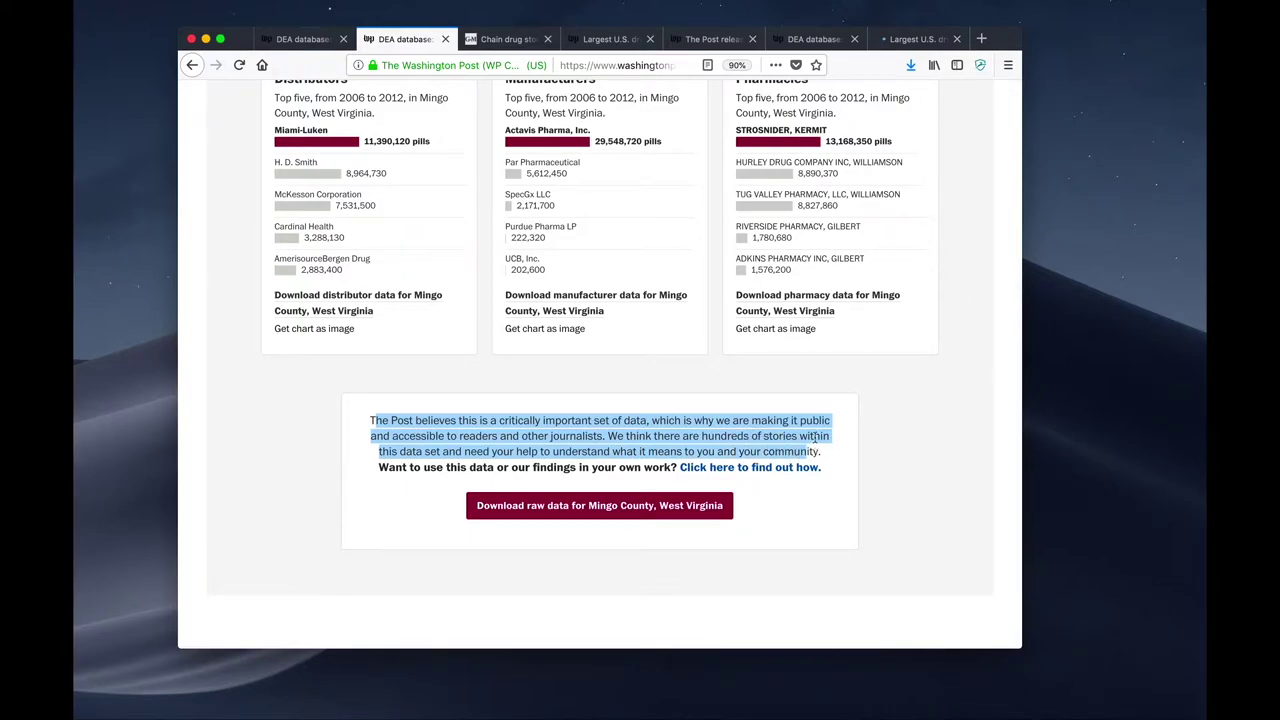
Scroll the data-release article's local stories list to the Massachusetts through Missouri entries
click(689, 42)
scroll(600, 313, down, 10)
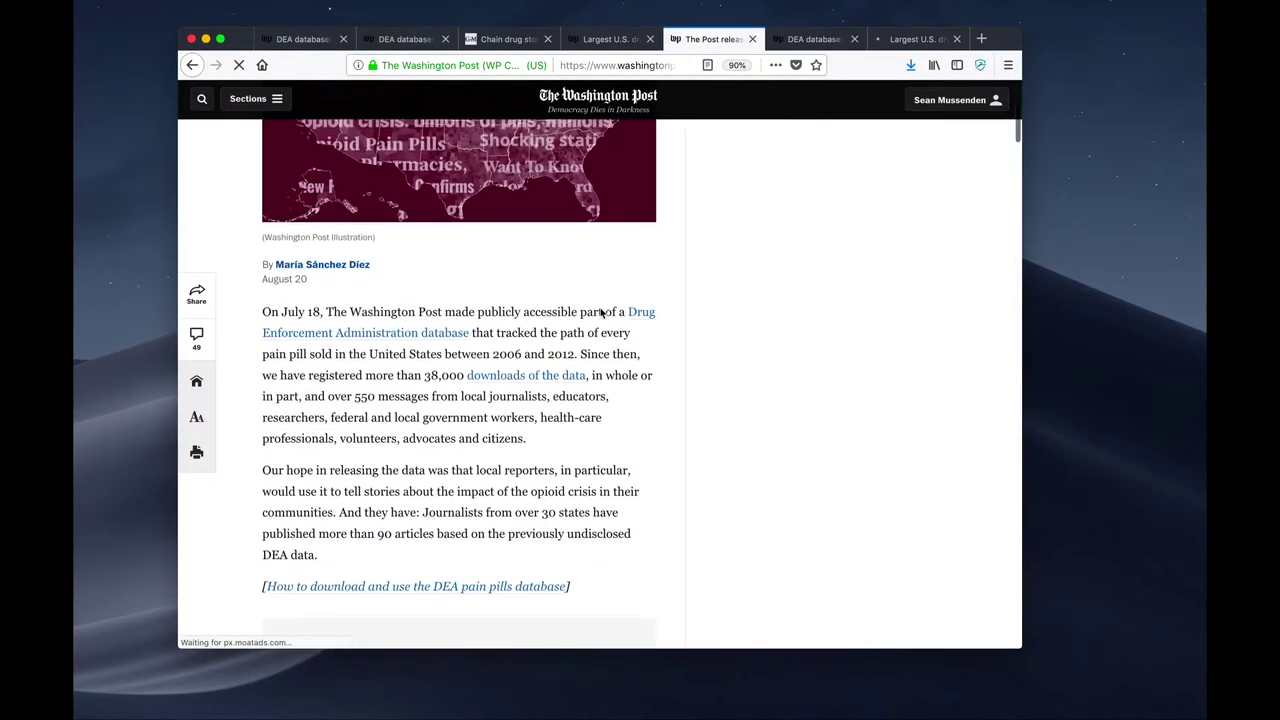
scroll(600, 313, down, 15)
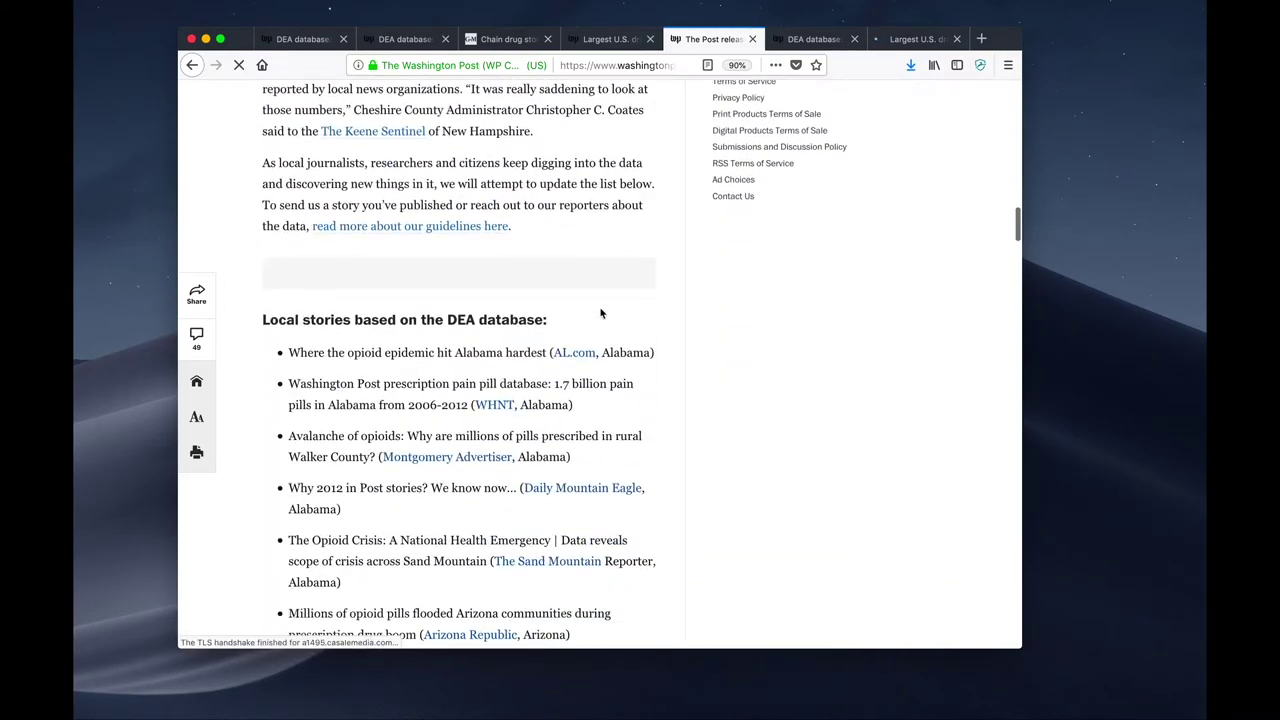
scroll(604, 311, up, 3)
scroll(549, 349, down, 5)
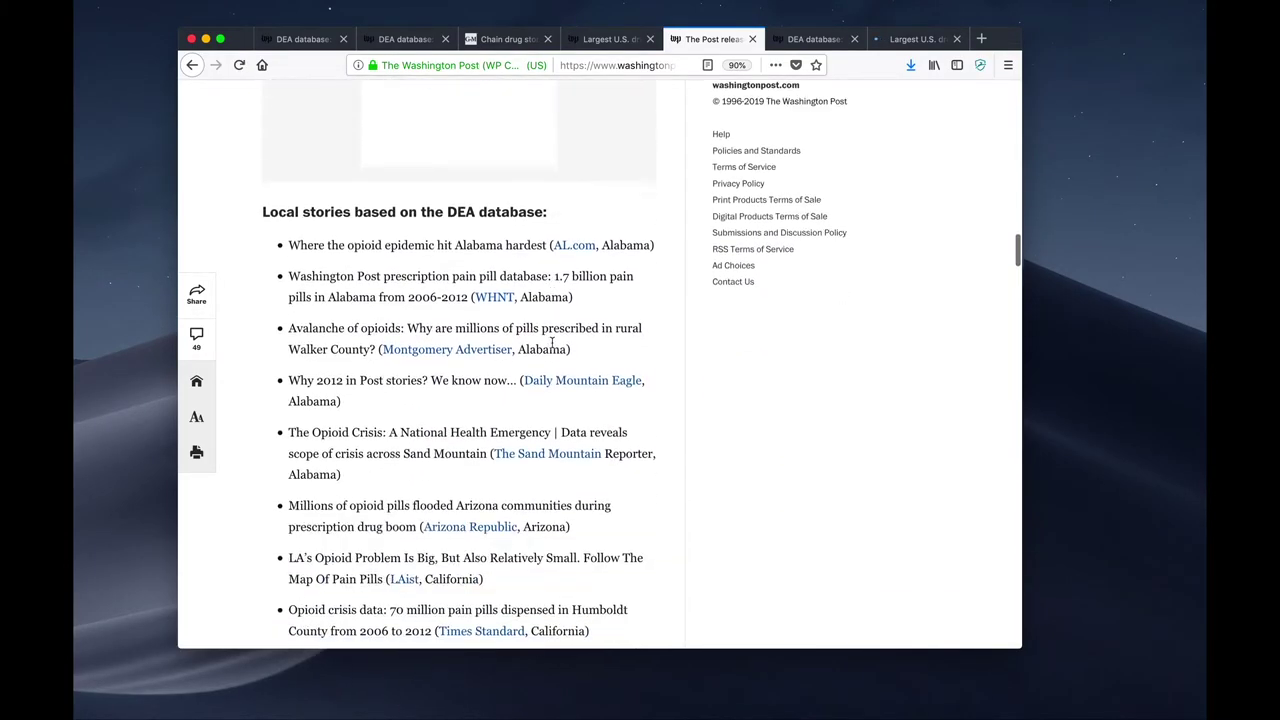
scroll(560, 328, down, 5)
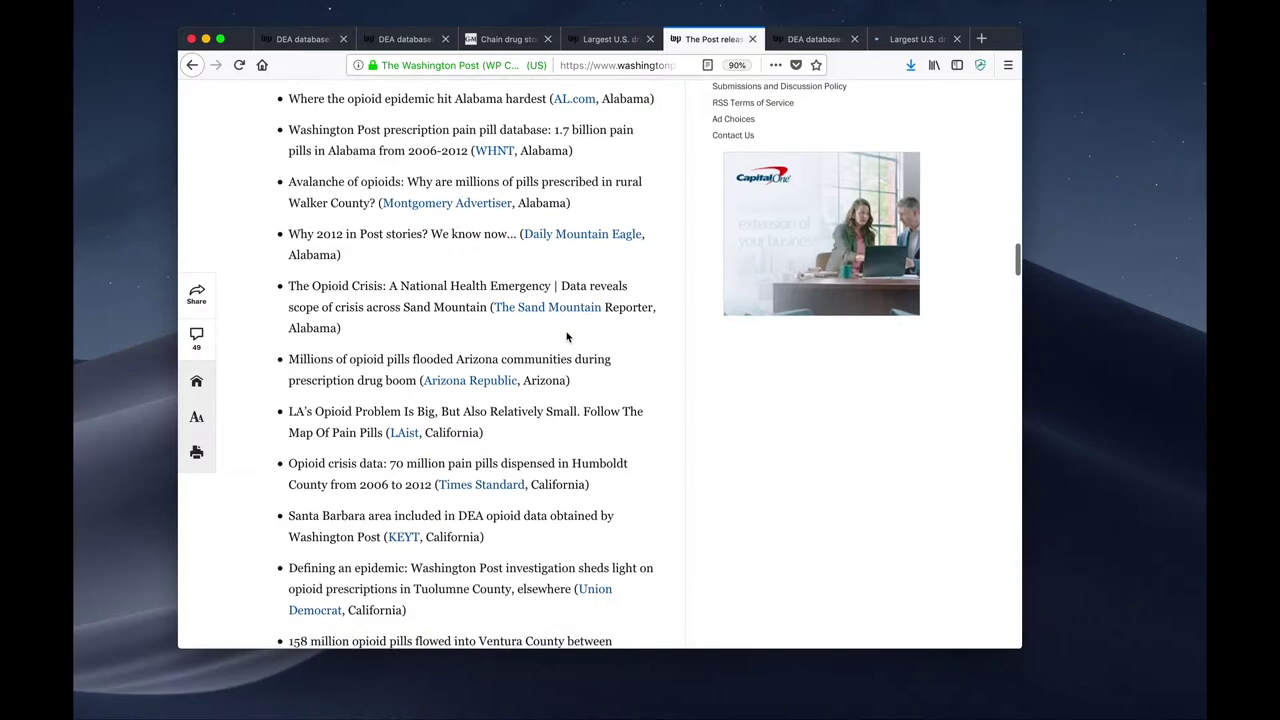
scroll(566, 332, down, 10)
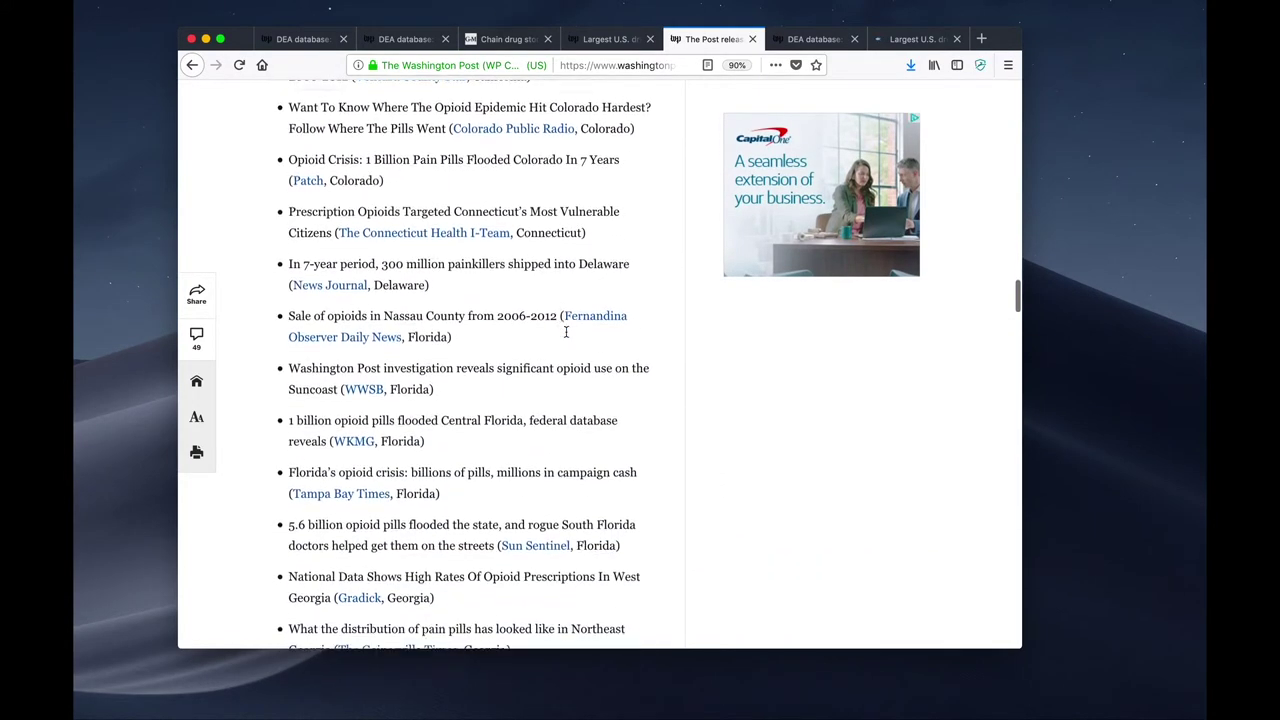
scroll(566, 332, down, 13)
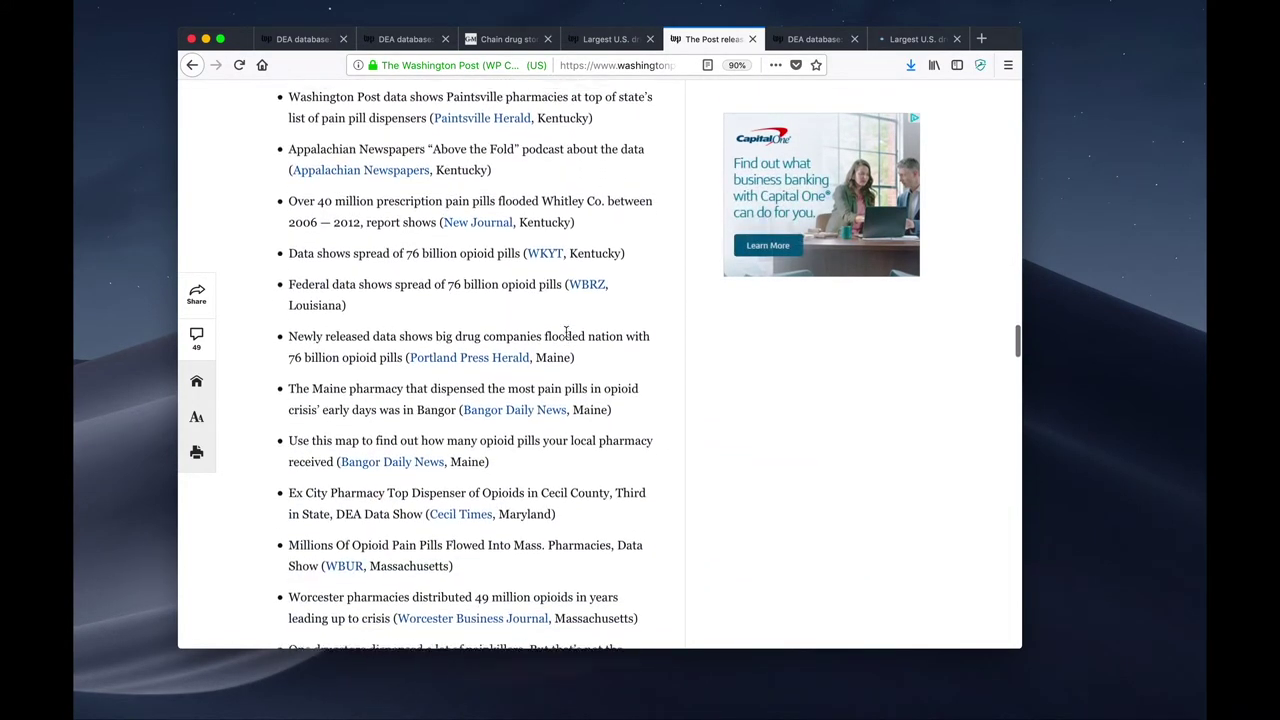
scroll(568, 338, down, 3)
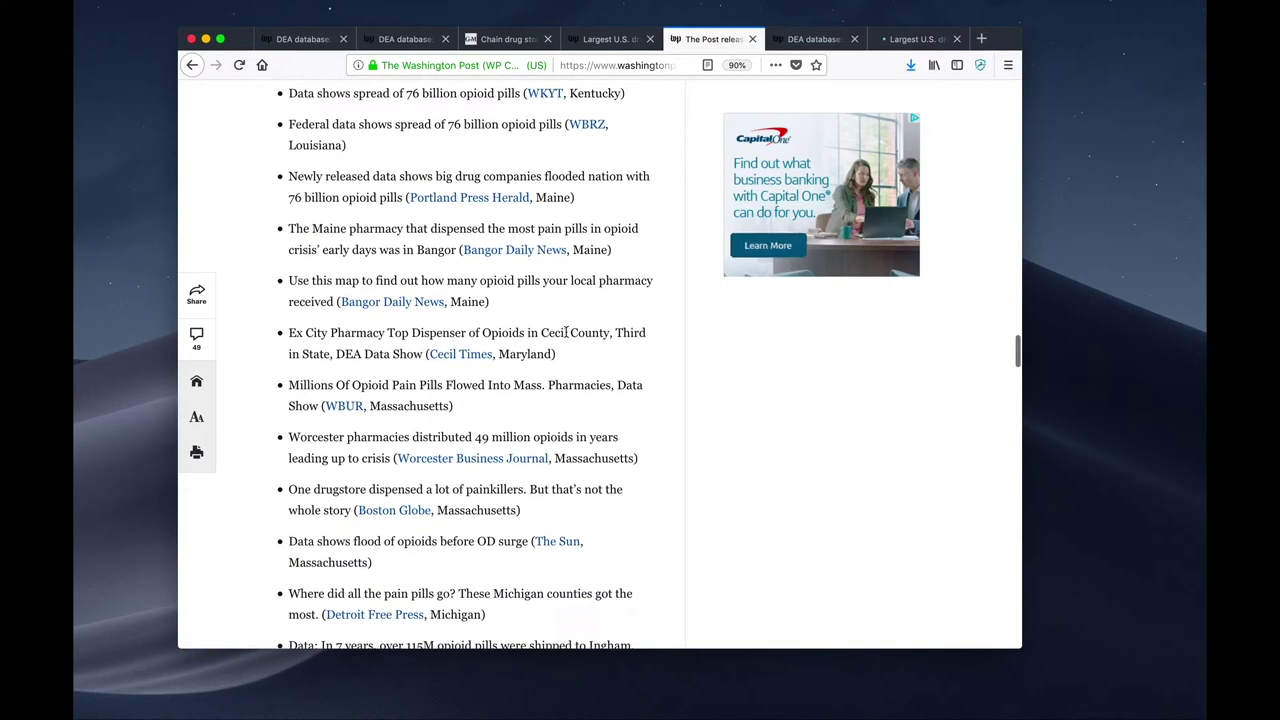
scroll(530, 350, down, 8)
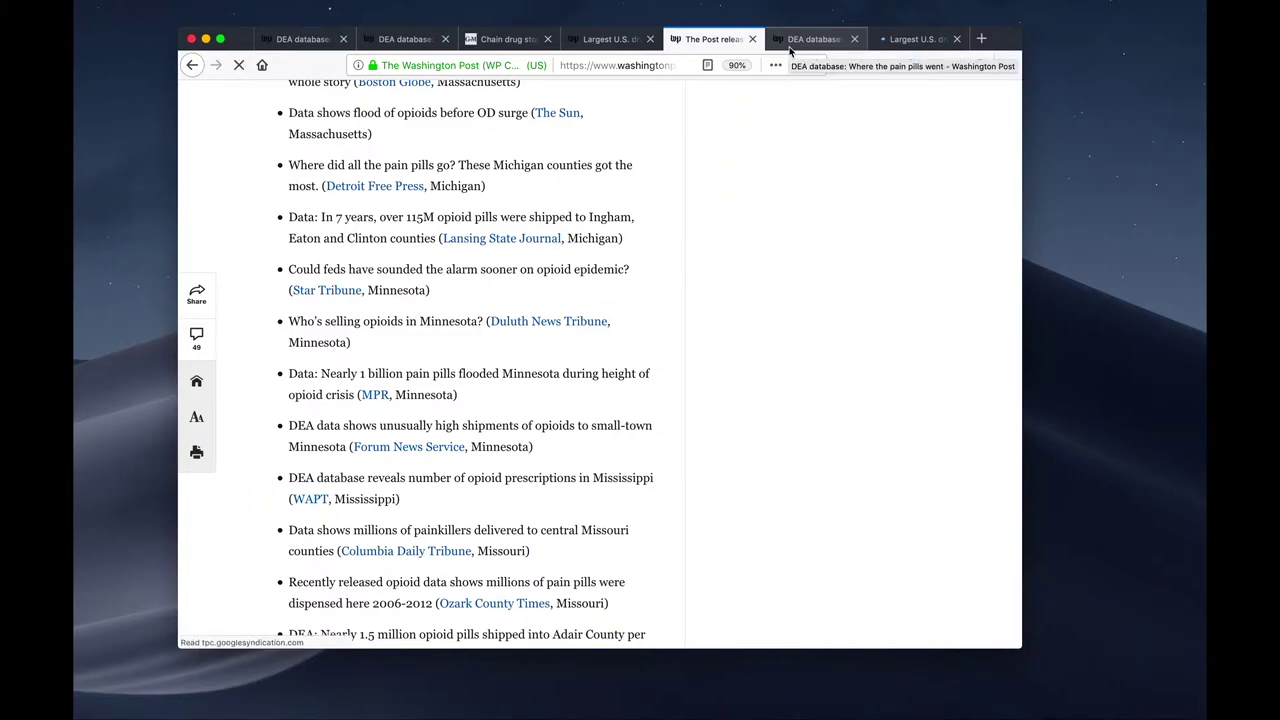
Return to the other DEA database tab and scroll up to the paragraph on The Post winning ARCOS access by court order
click(791, 45)
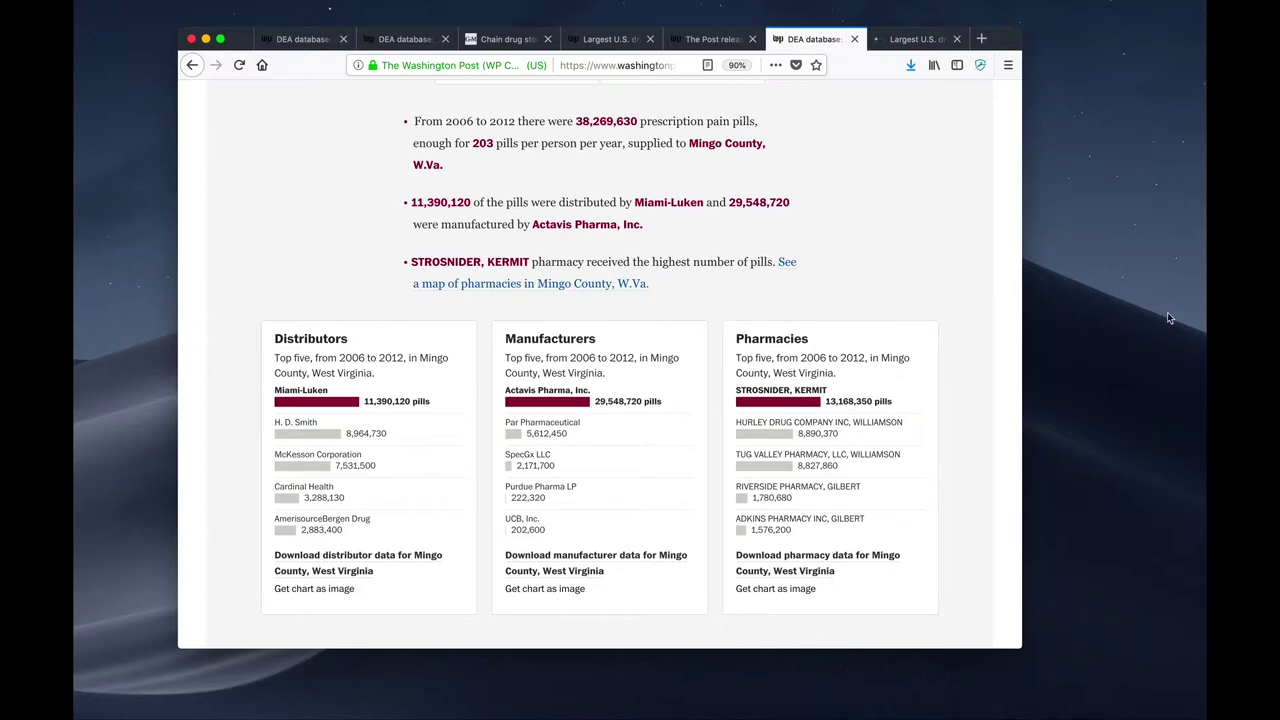
scroll(846, 268, up, 5)
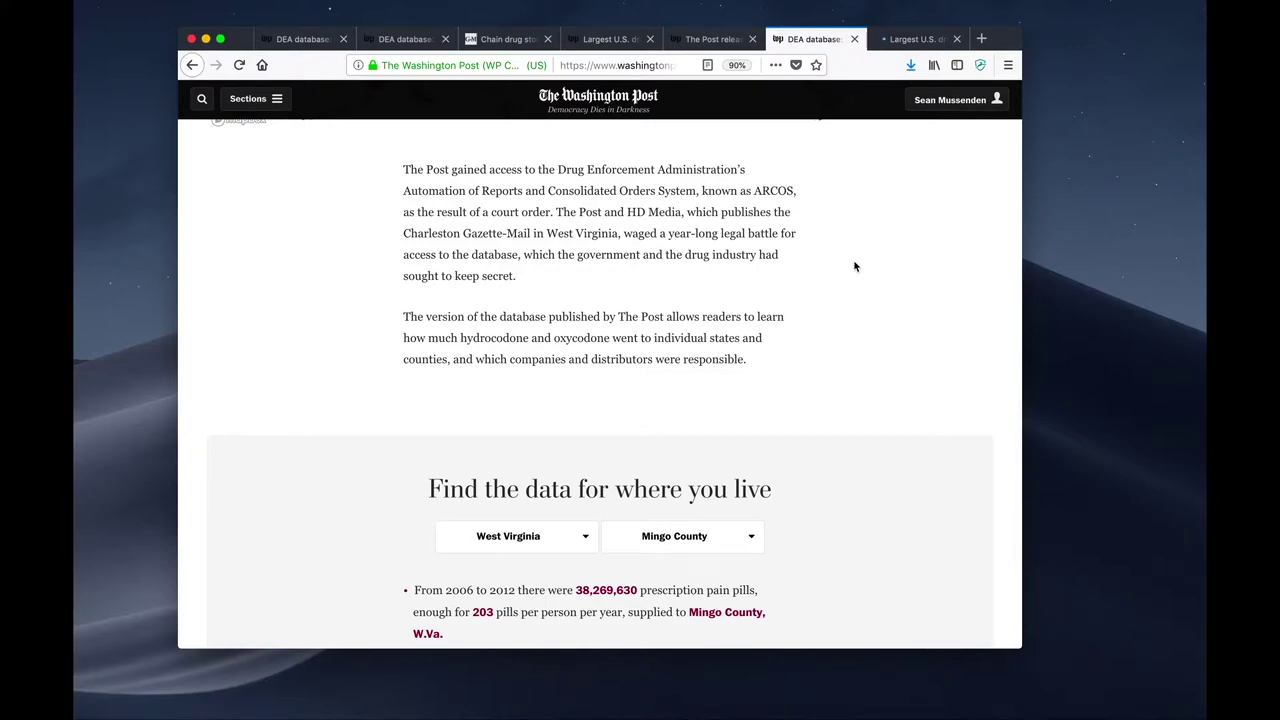
Scroll to Mingo County's summary: 38,269,630 pills from 2006 to 2012, 203 per person yearly
scroll(854, 266, down, 1)
scroll(854, 266, down, 5)
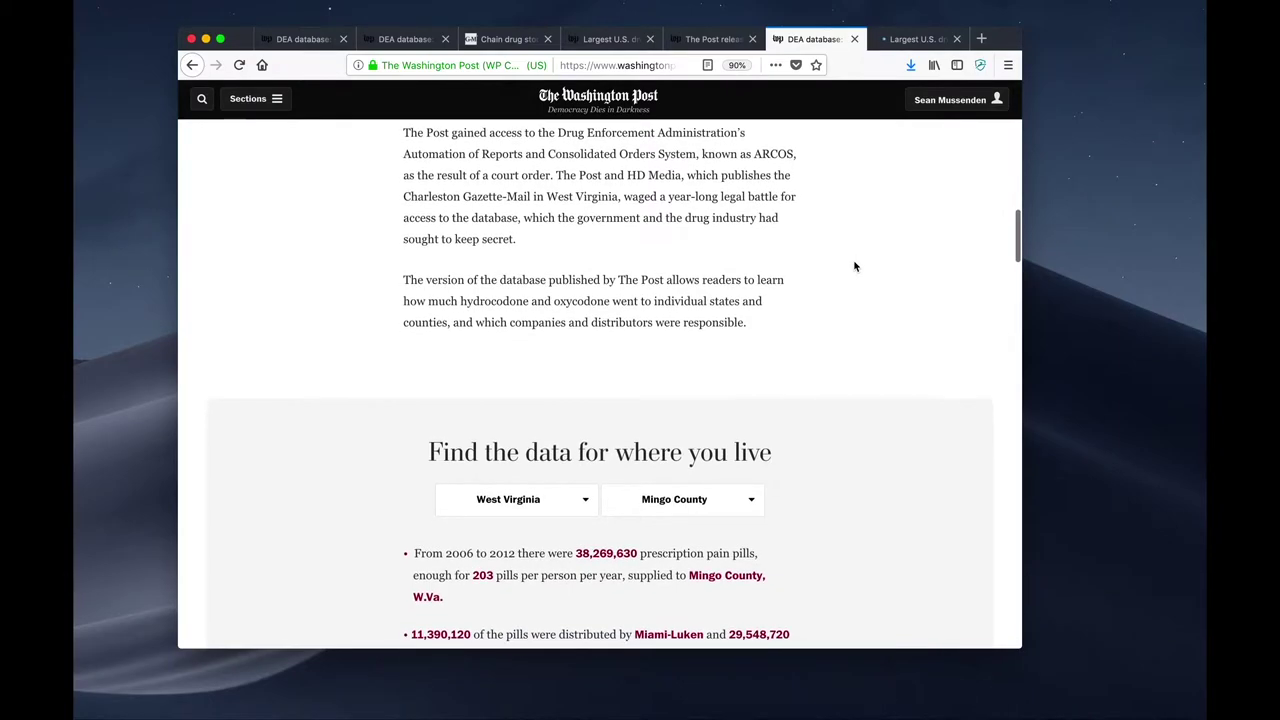
scroll(854, 266, up, 3)
scroll(854, 266, up, 10)
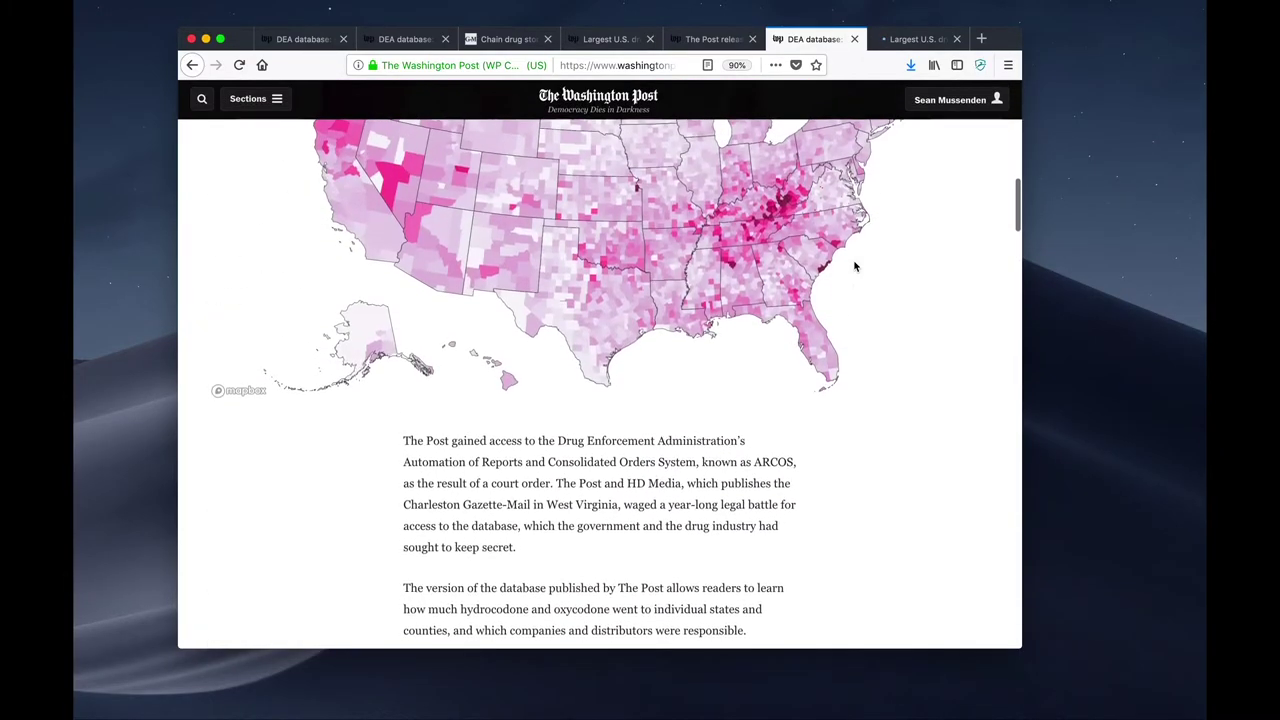
mouse_move(787, 258)
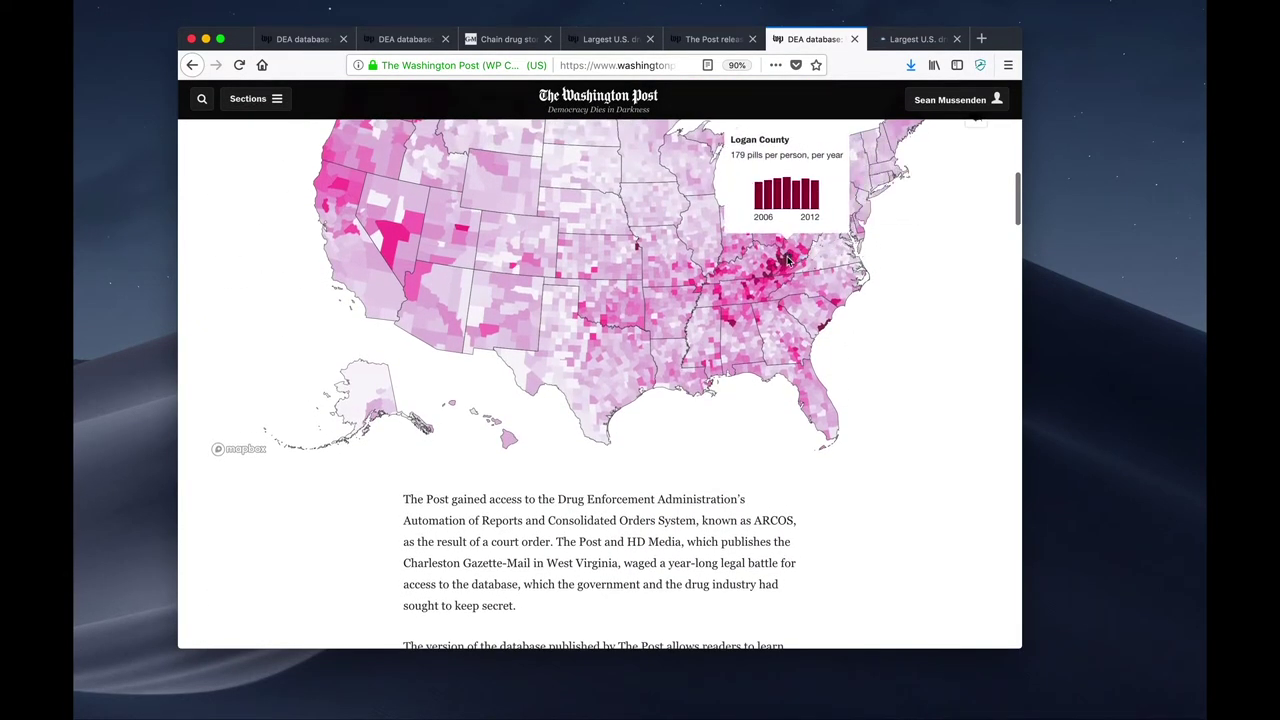
scroll(787, 260, up, 1)
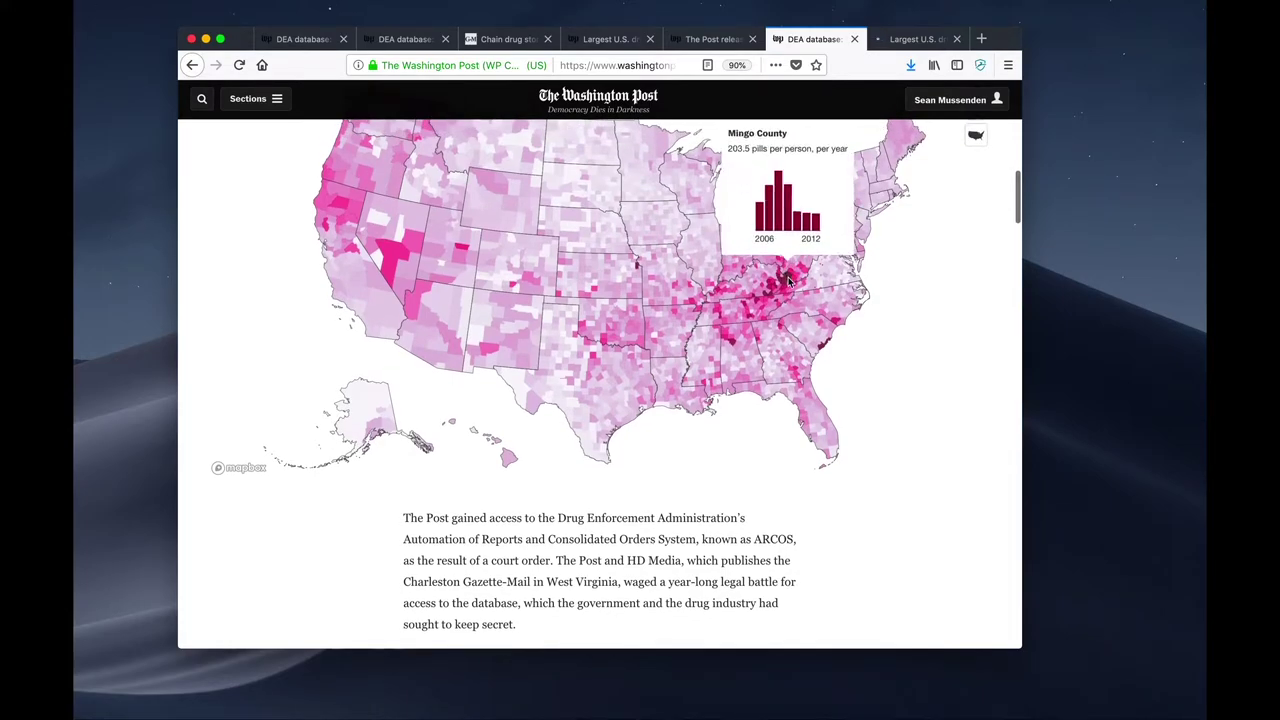
scroll(787, 280, up, 1)
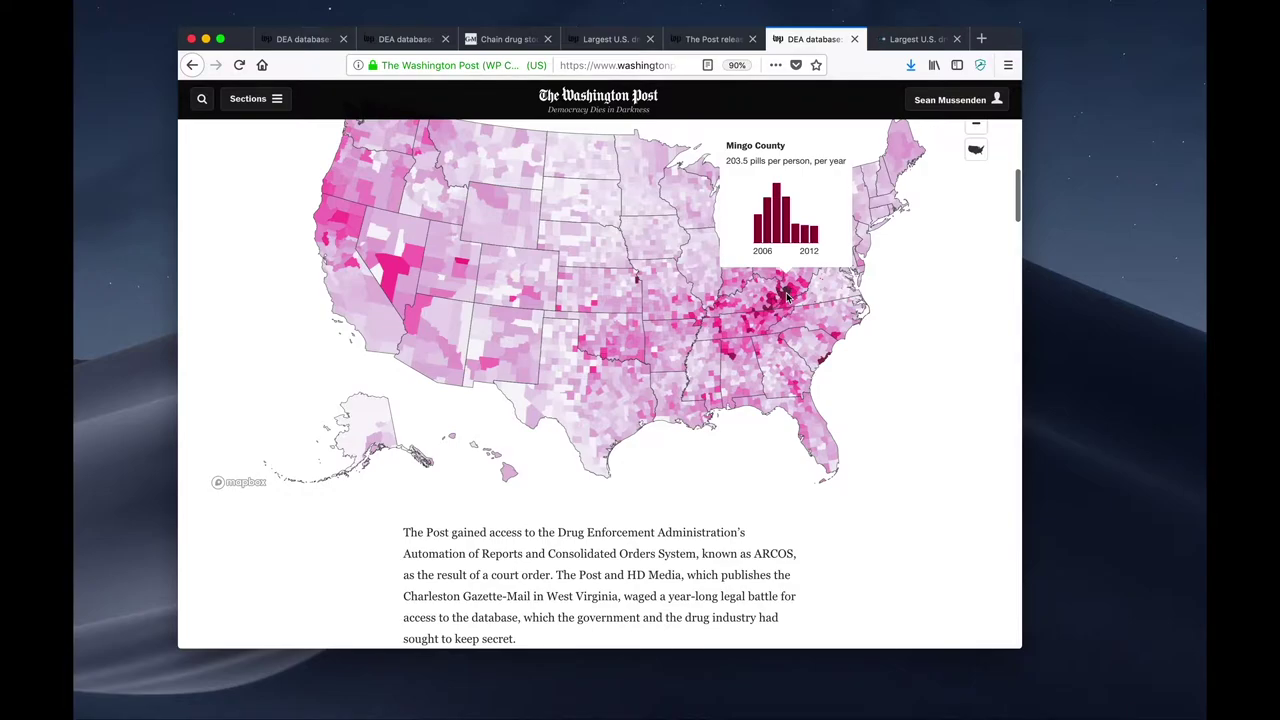
scroll(786, 296, down, 5)
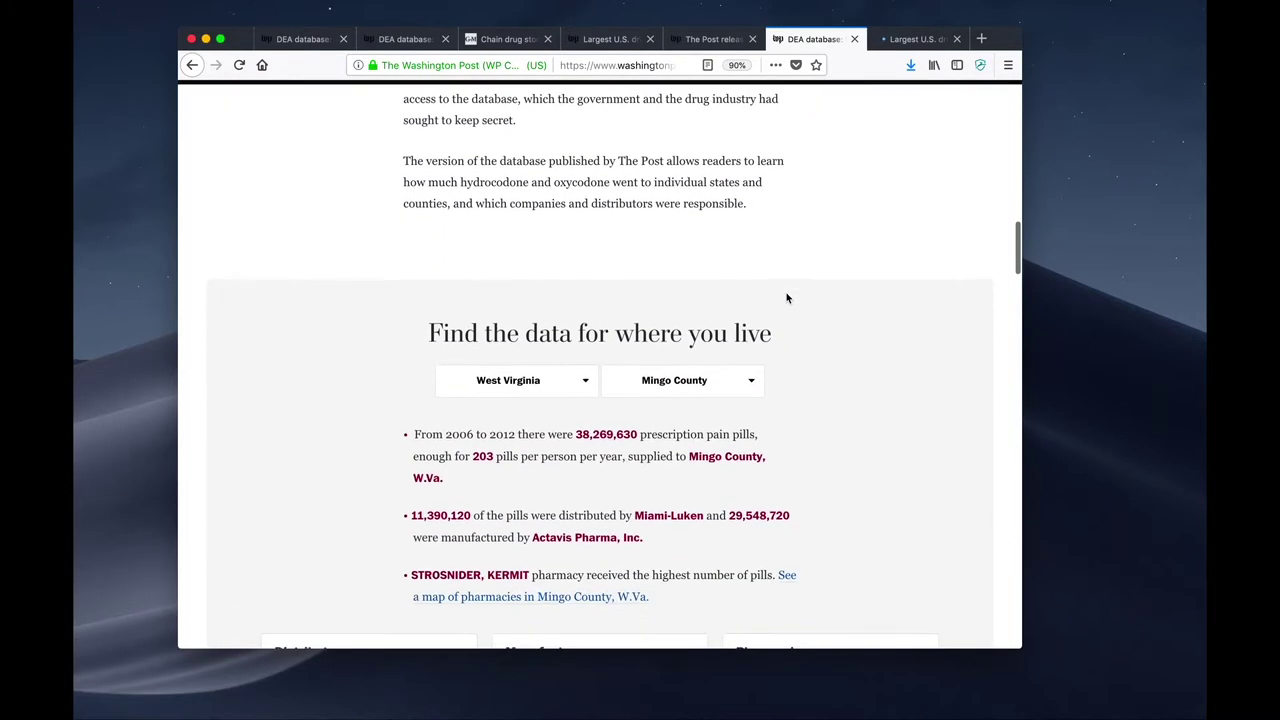
Scroll to Mingo County's top-five charts, led by distributor Miami-Luken and manufacturer Actavis Pharma
scroll(786, 296, down, 2)
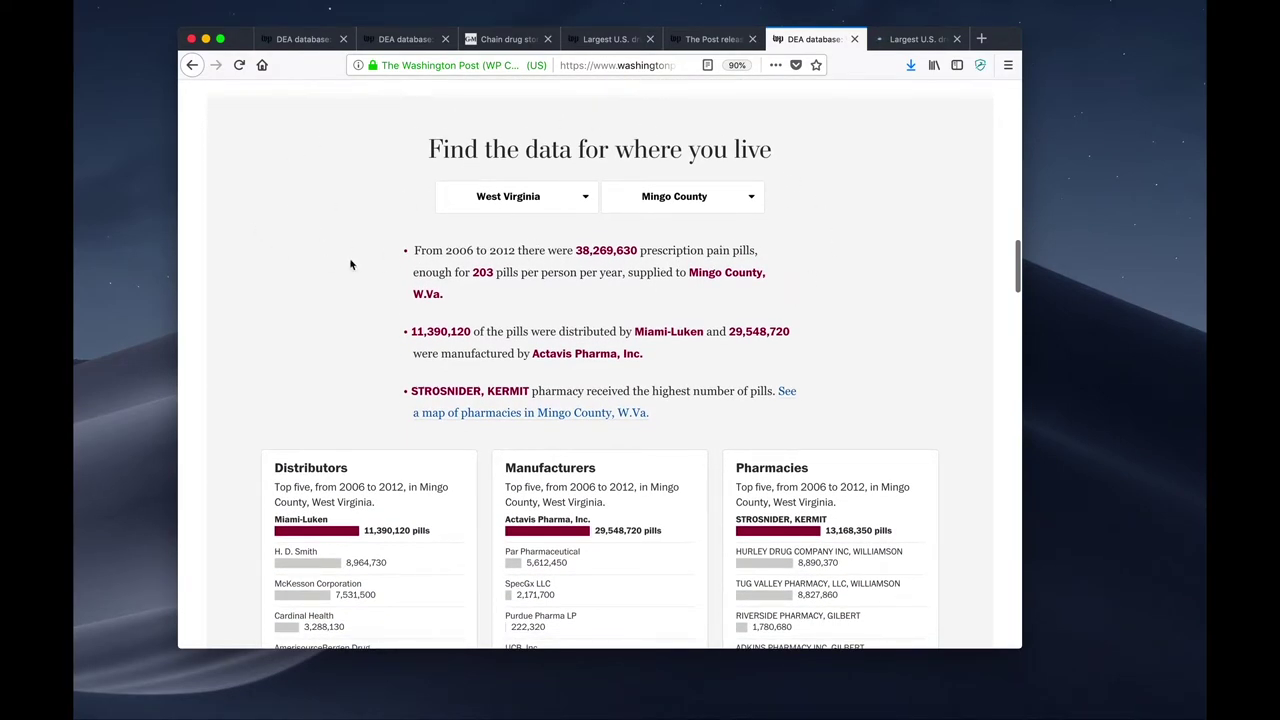
scroll(352, 264, down, 1)
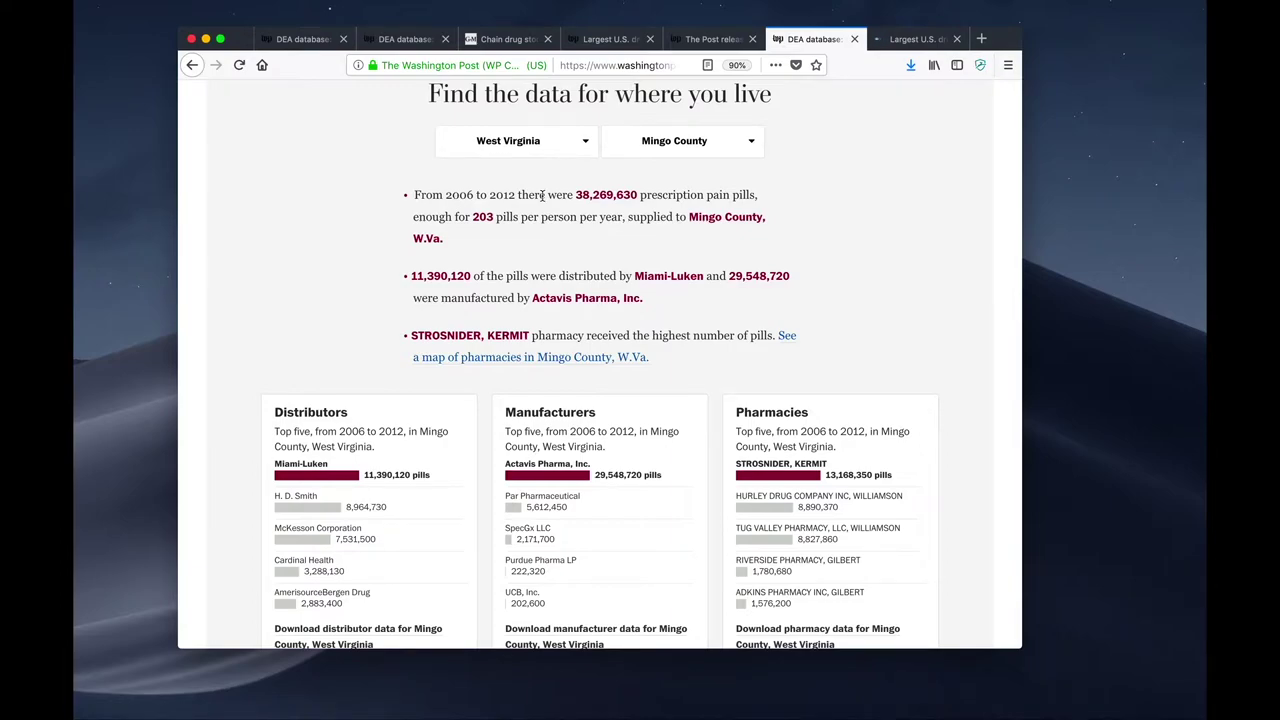
scroll(542, 197, down, 1)
scroll(400, 325, down, 2)
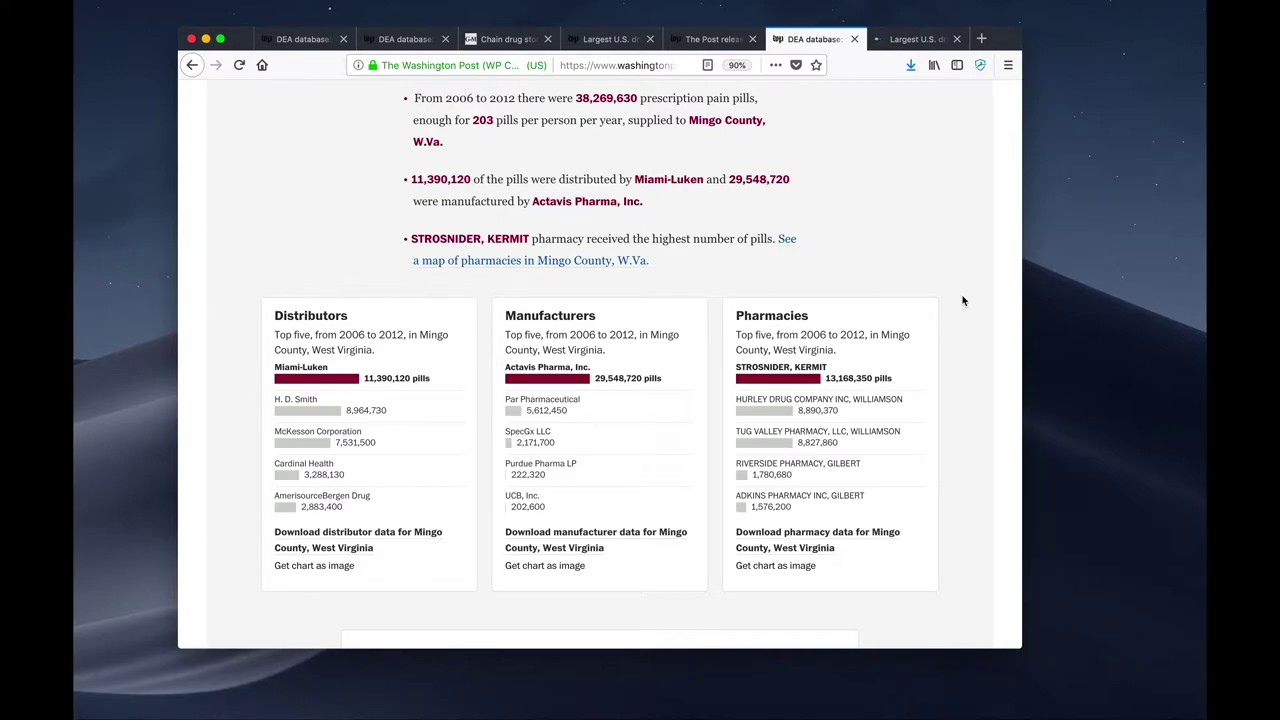
Scroll below the charts to the 'Download raw data for Mingo County, West Virginia' button
scroll(963, 300, down, 2)
scroll(963, 300, down, 3)
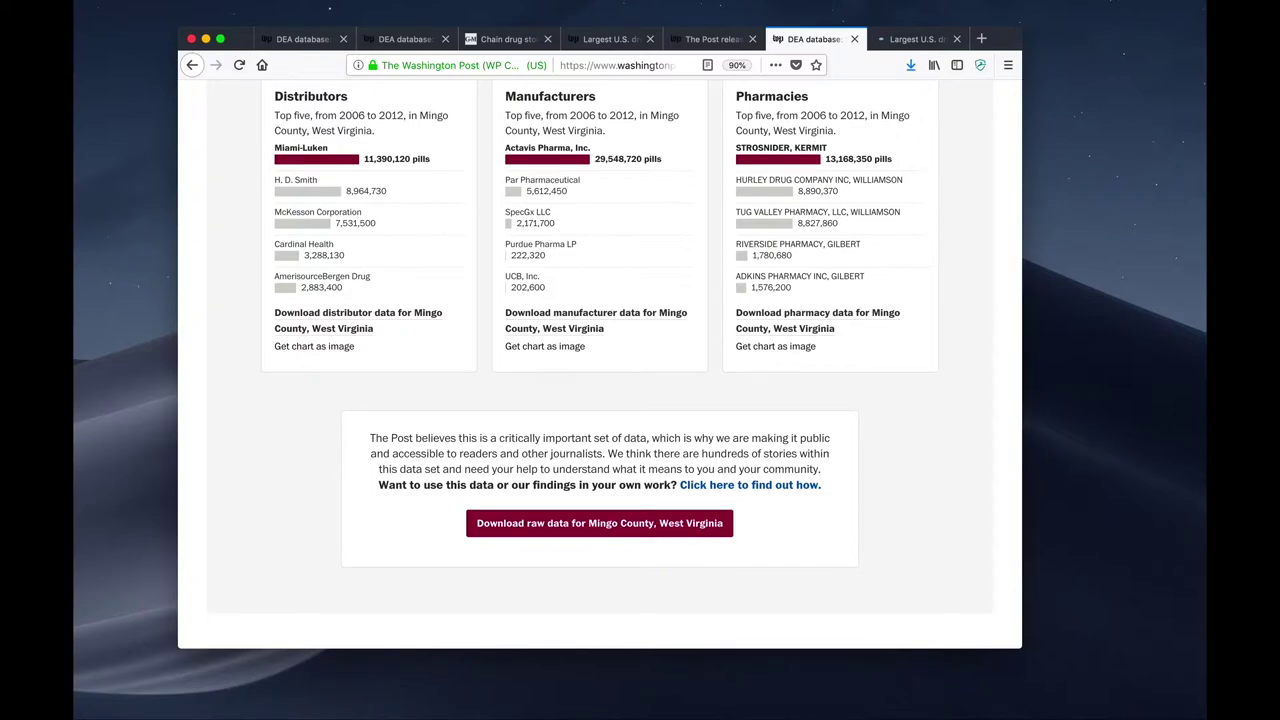
scroll(943, 444, up, 20)
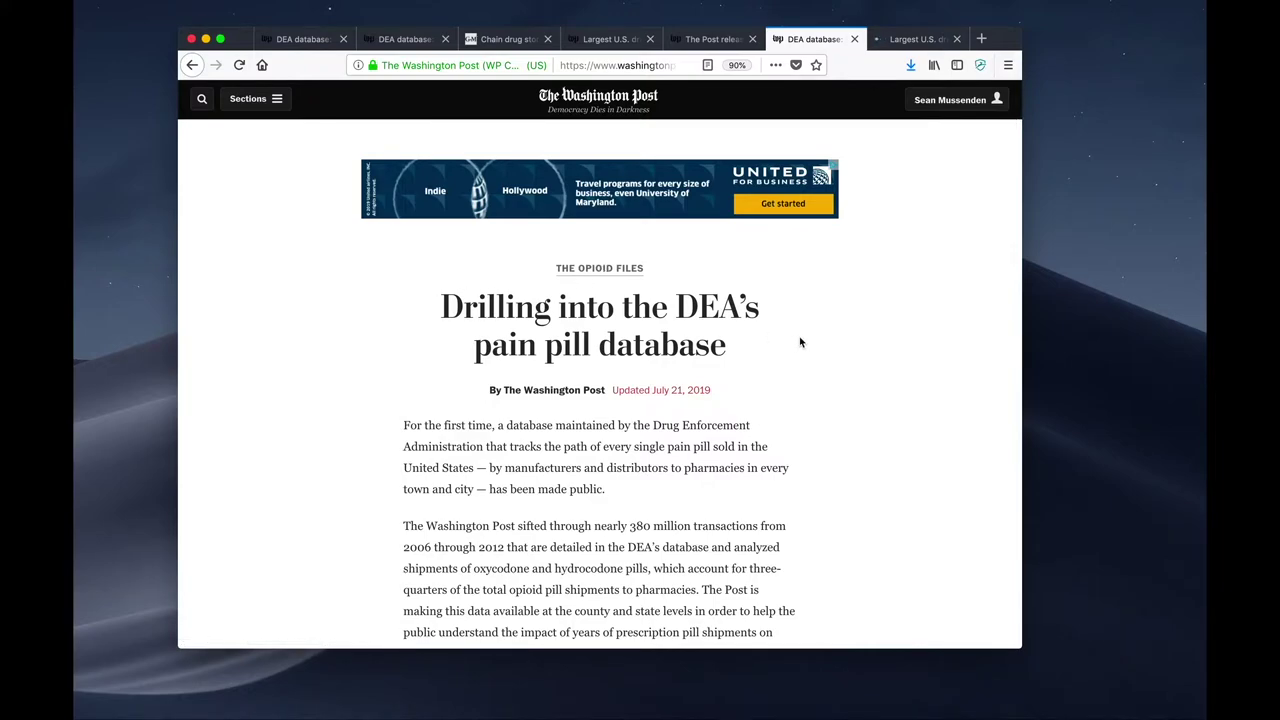
scroll(800, 342, down, 1)
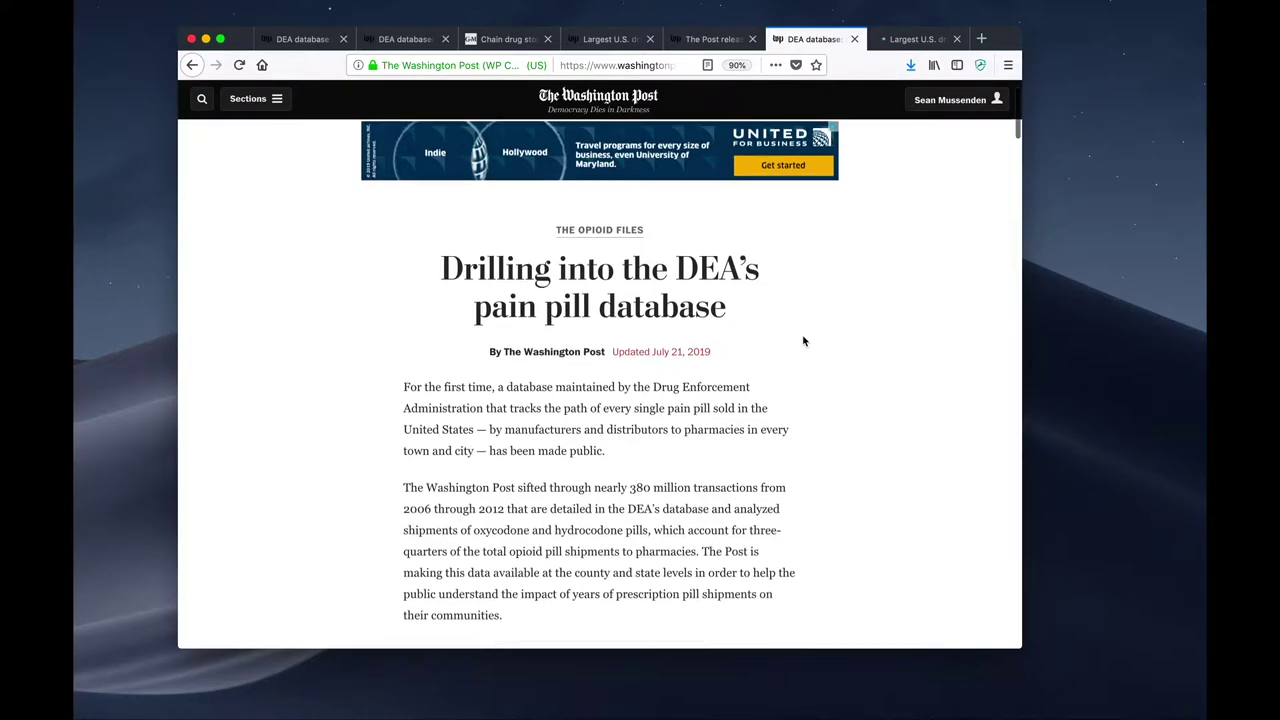
scroll(803, 342, down, 14)
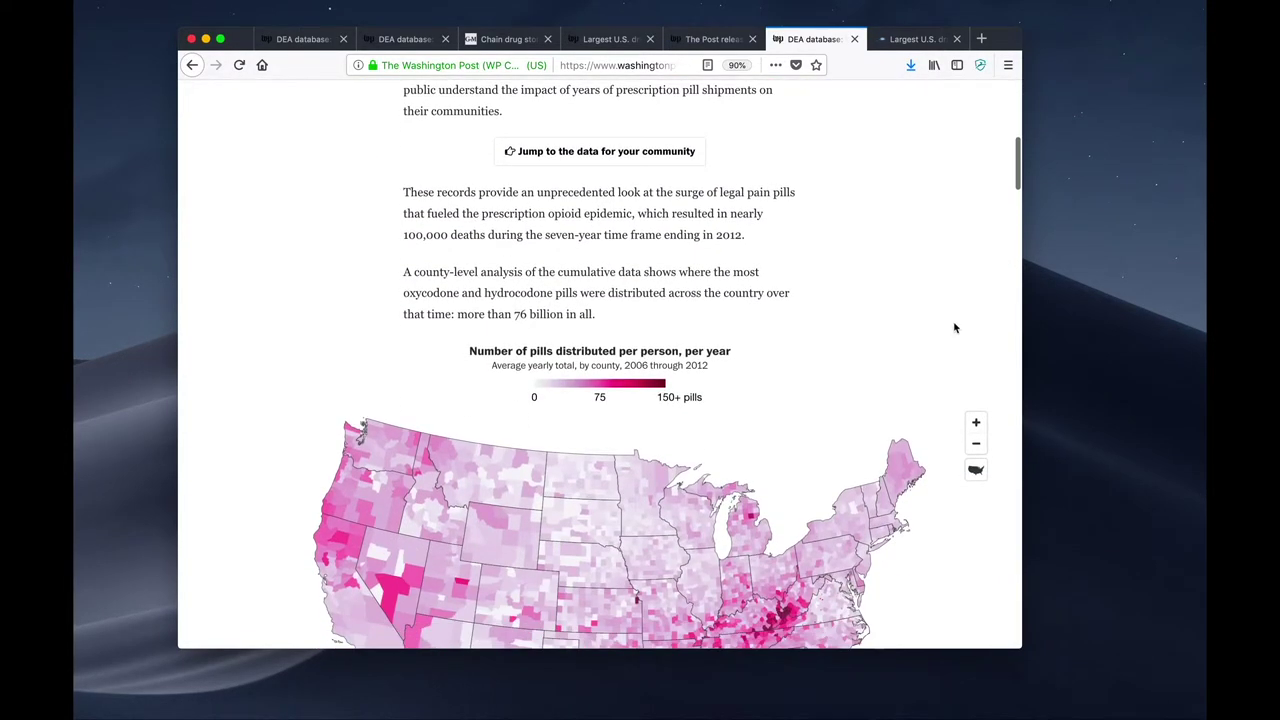
scroll(952, 328, down, 12)
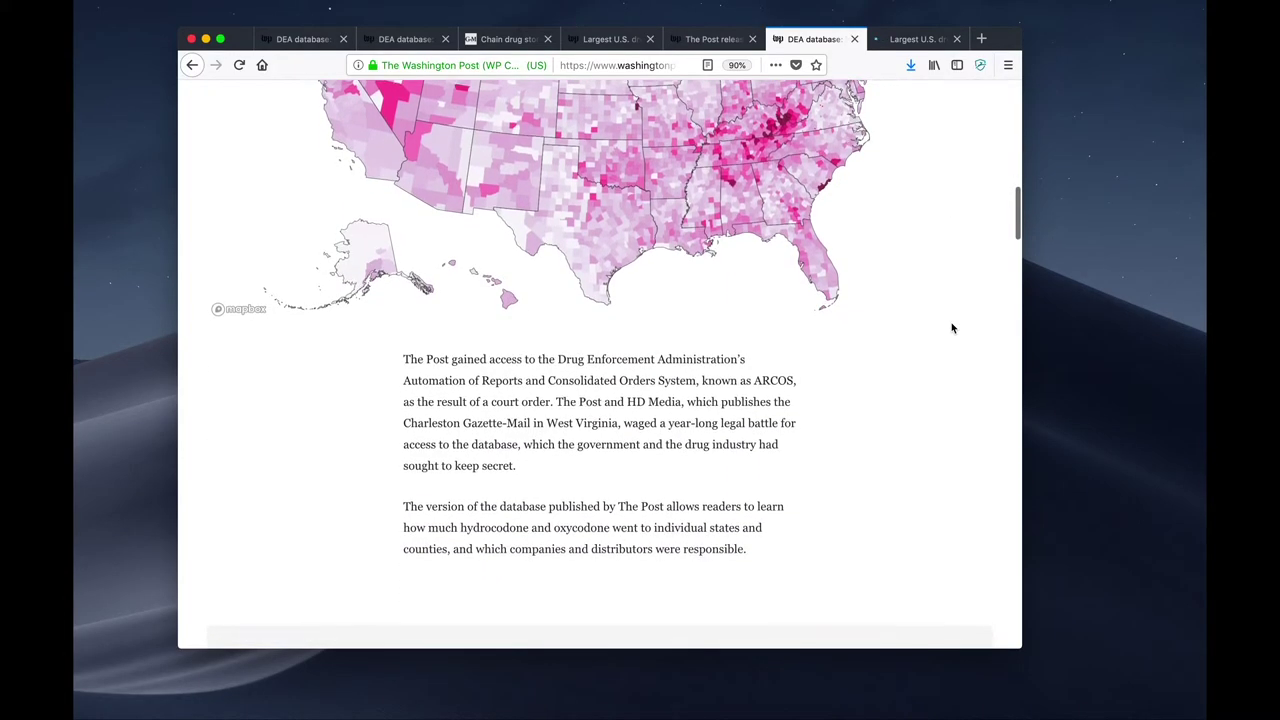
scroll(952, 328, down, 15)
scroll(952, 328, down, 3)
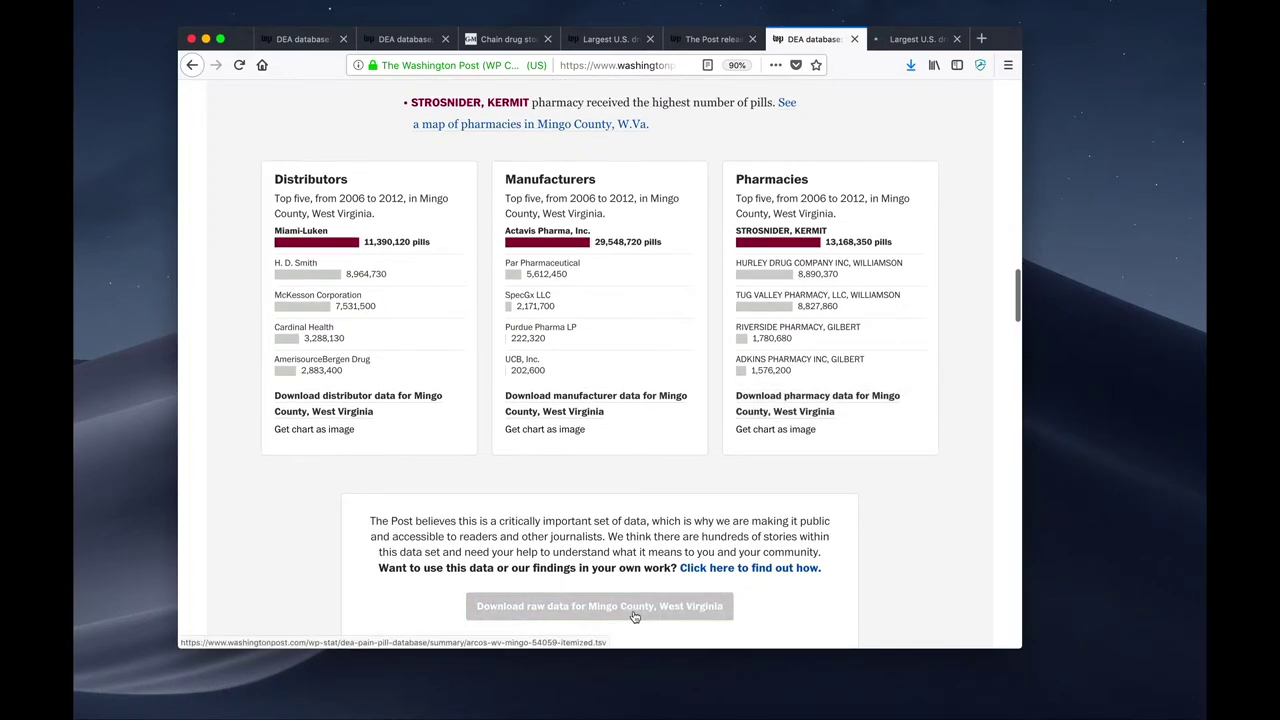
scroll(636, 612, down, 1)
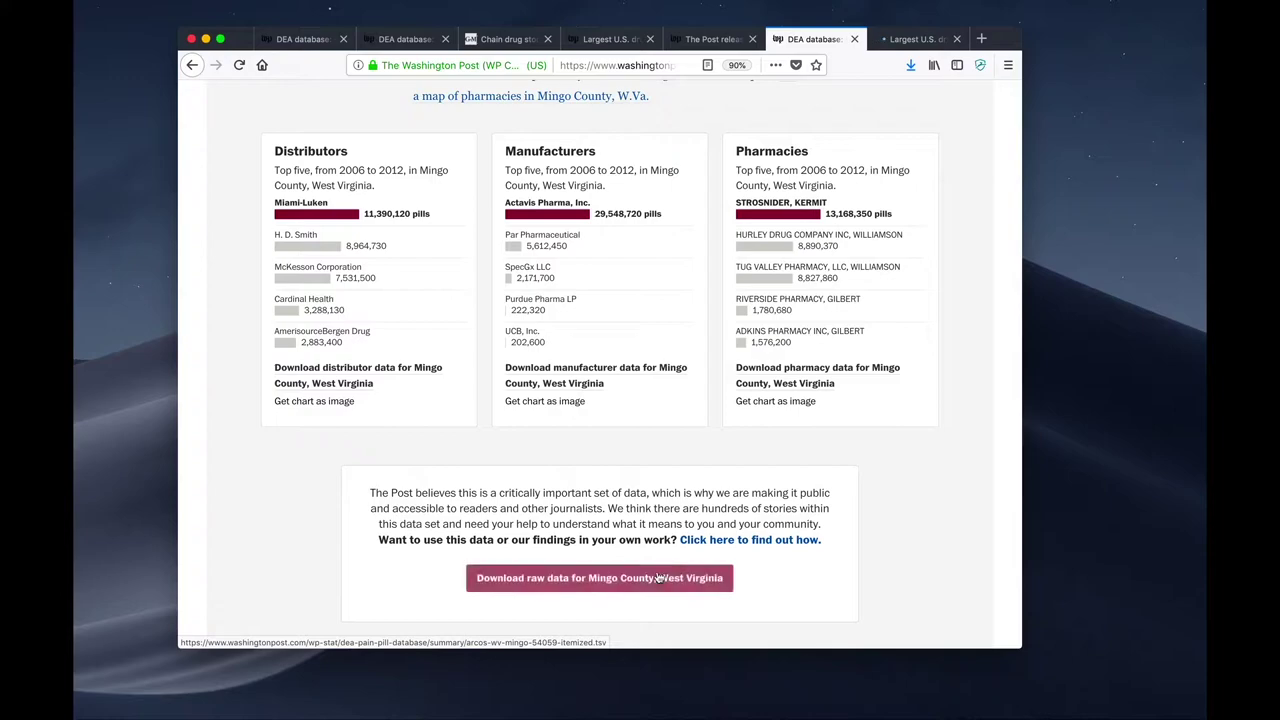
Drag the downloaded pharmacy file arcos-wv-mingo-… (3).tsv from Downloads onto the desktop
right_click(811, 373)
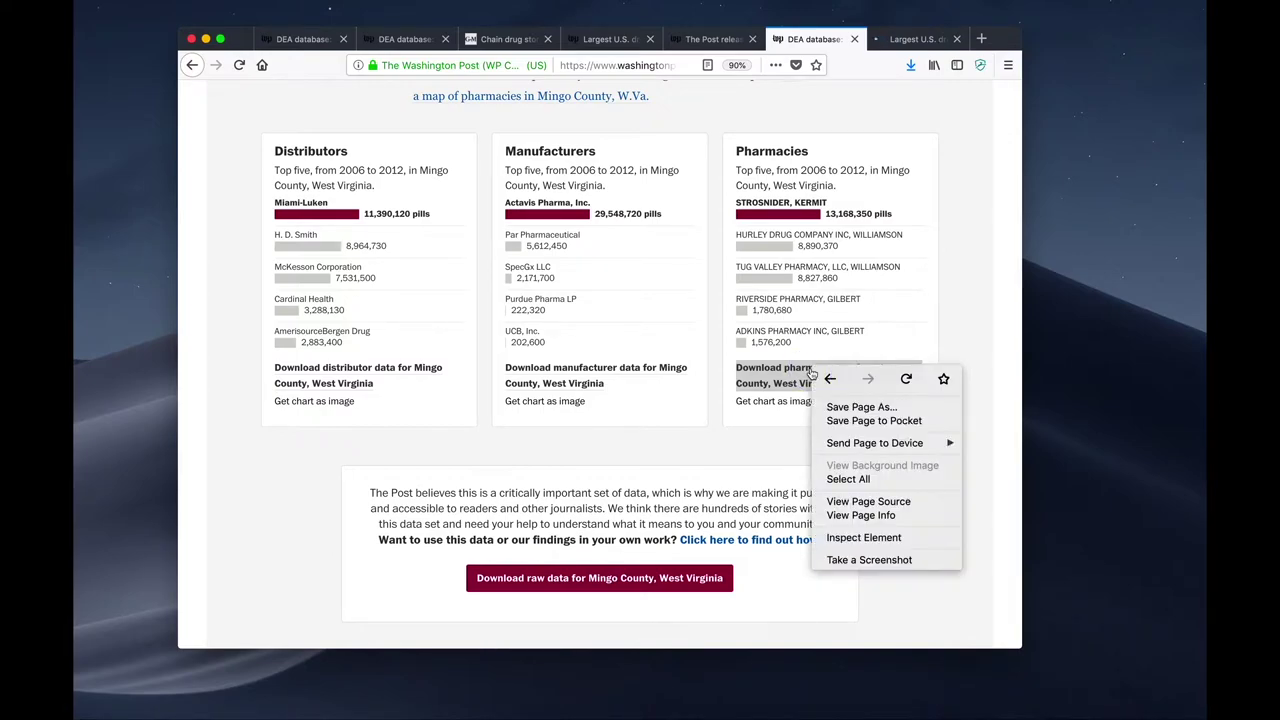
click(780, 370)
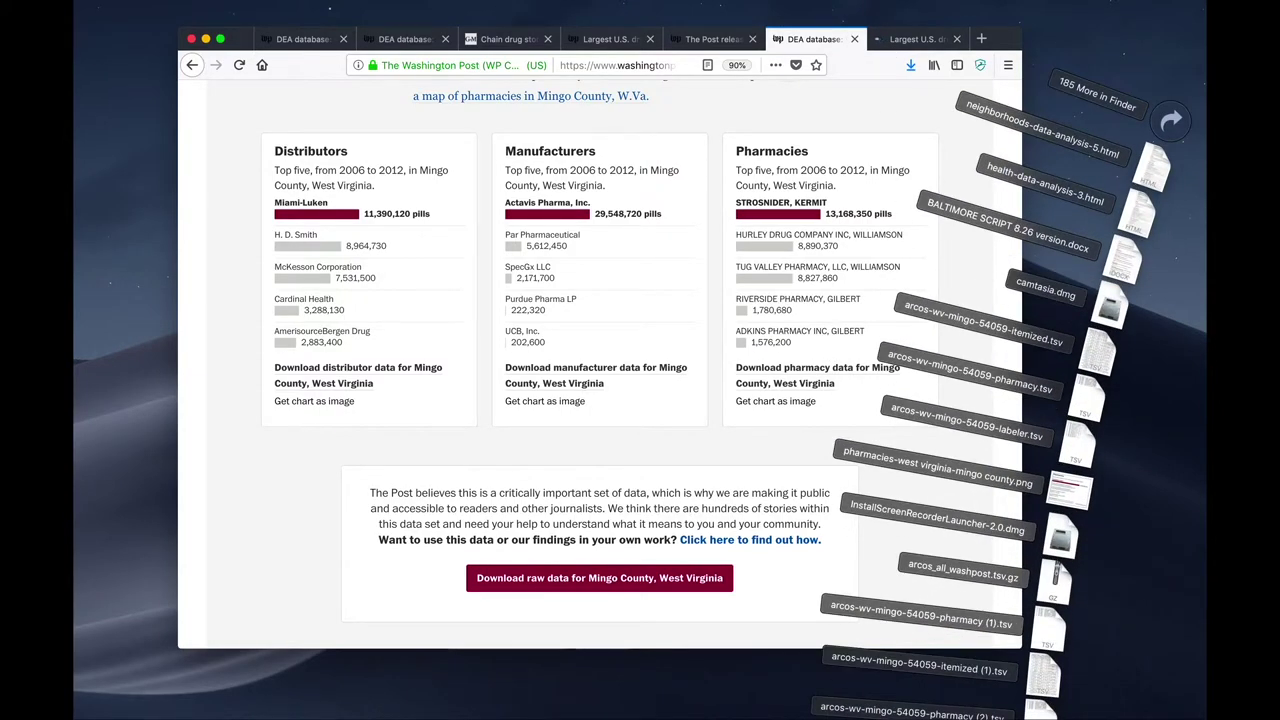
drag(1040, 705, 1090, 599)
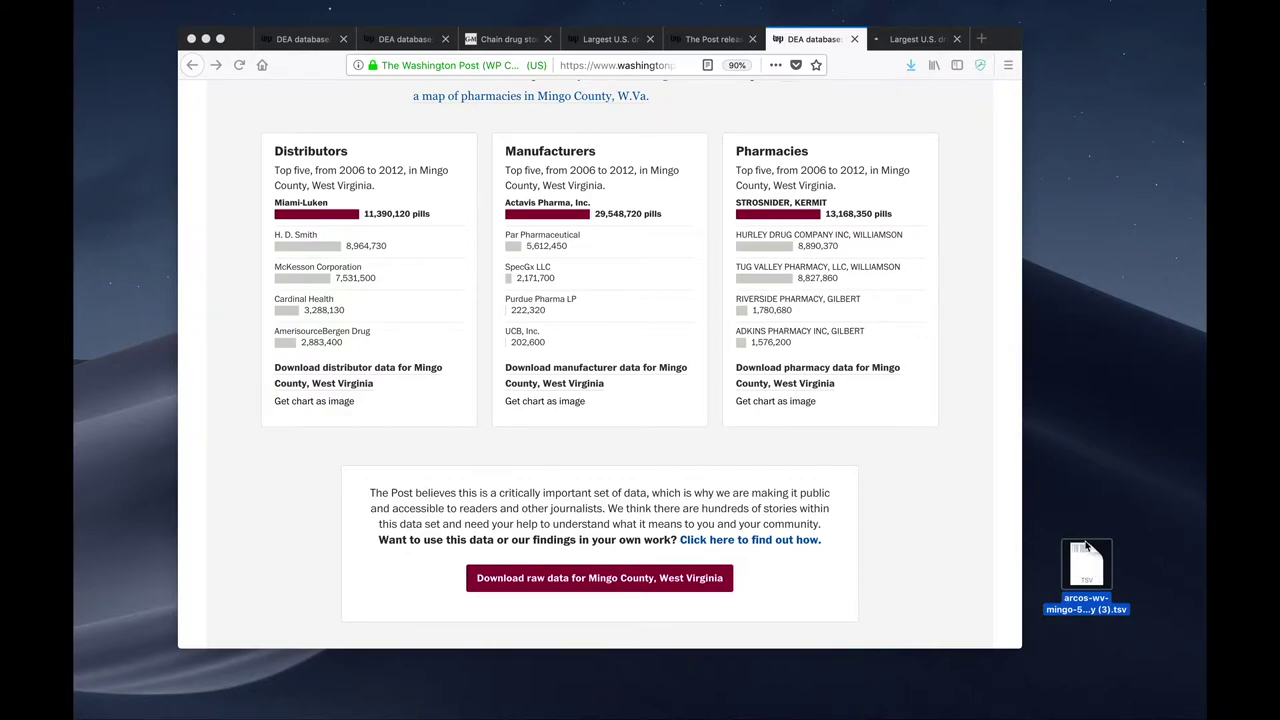
Open Google Drive in a new tab and create a blank Google Sheets file from New
click(981, 38)
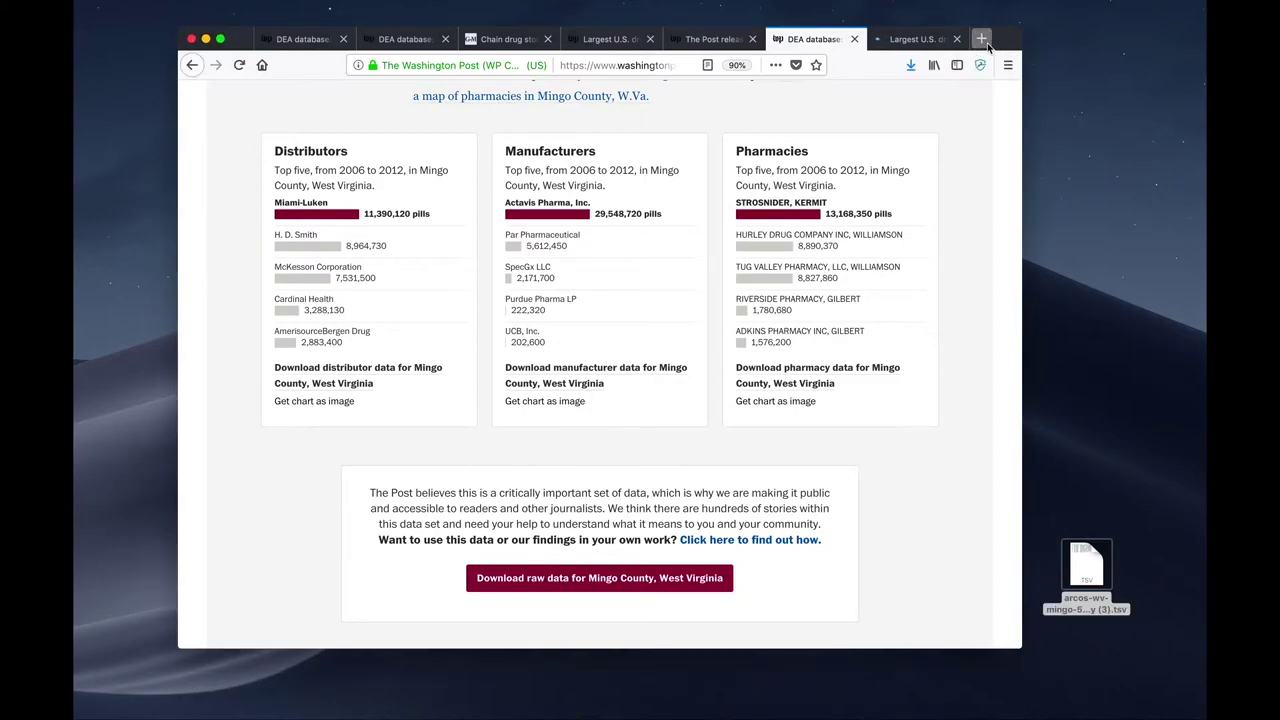
text(driv)
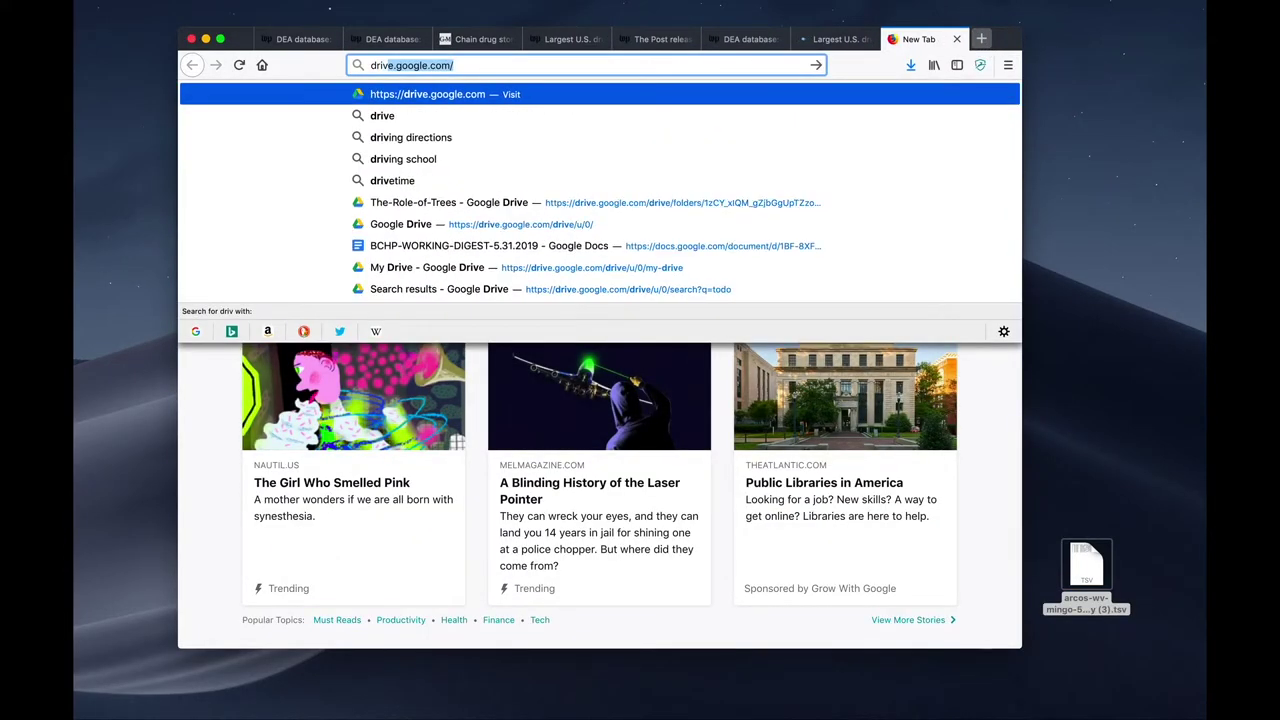
key(Return)
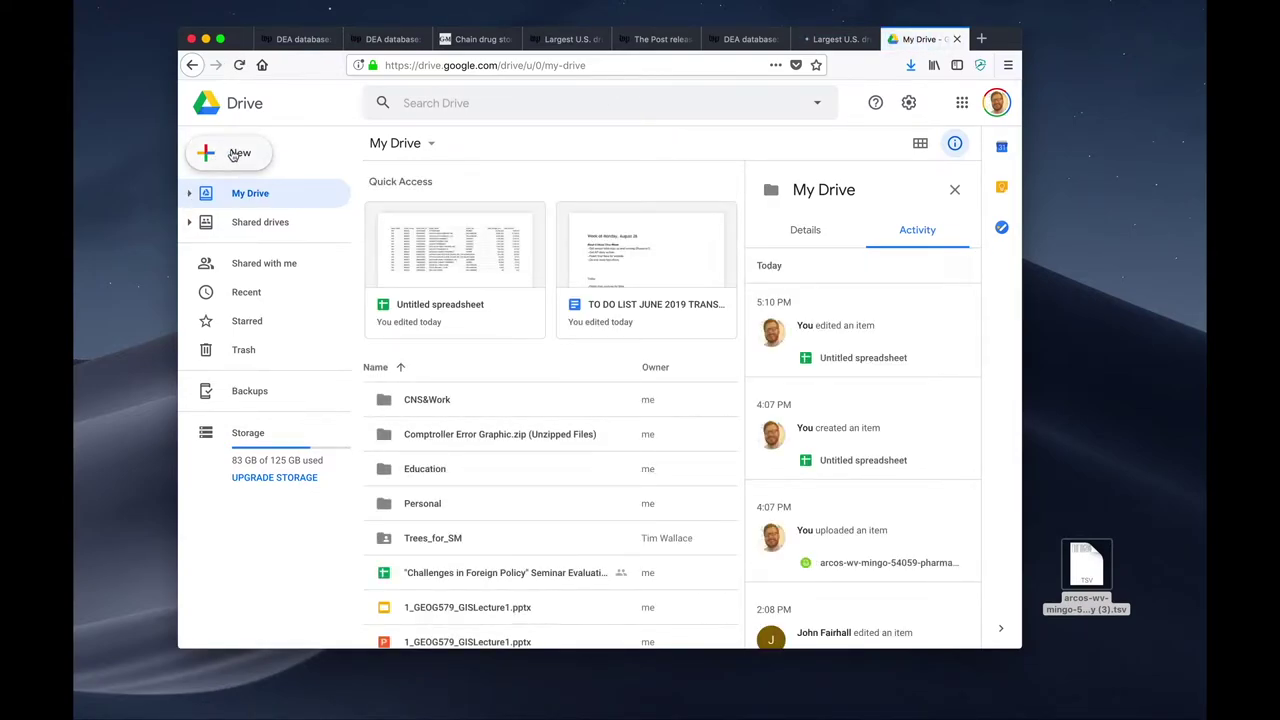
click(234, 155)
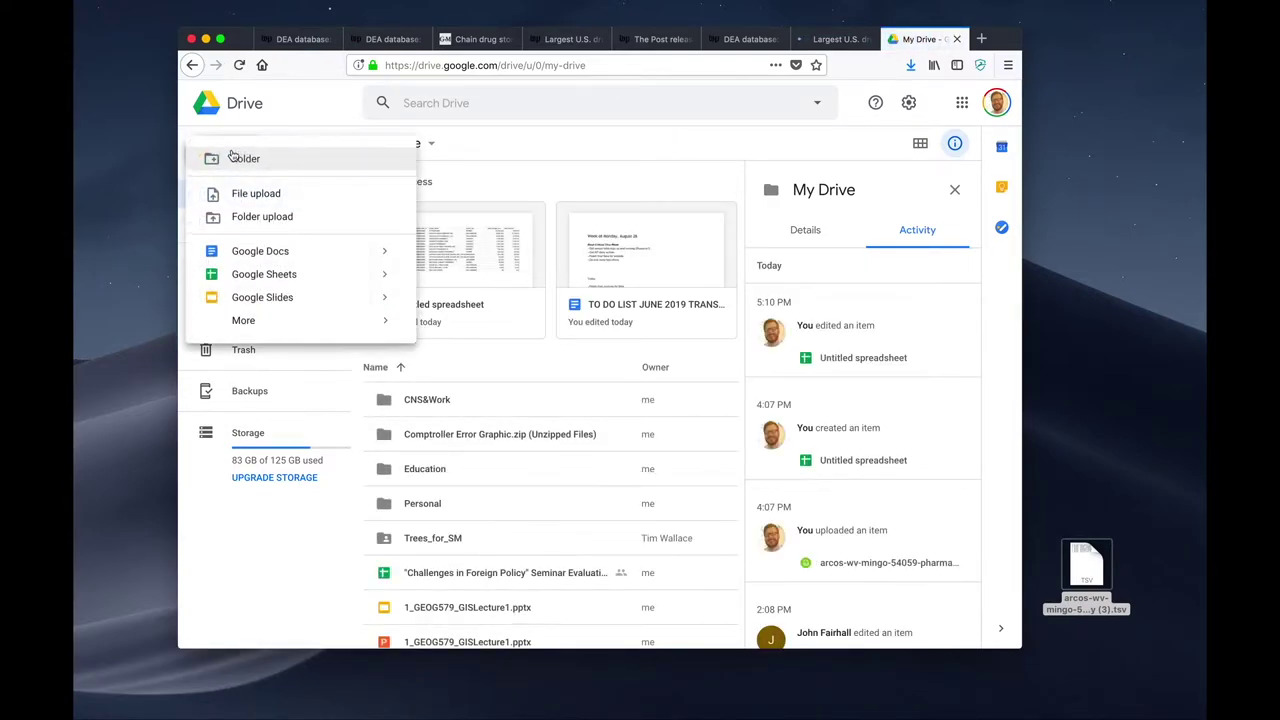
click(284, 281)
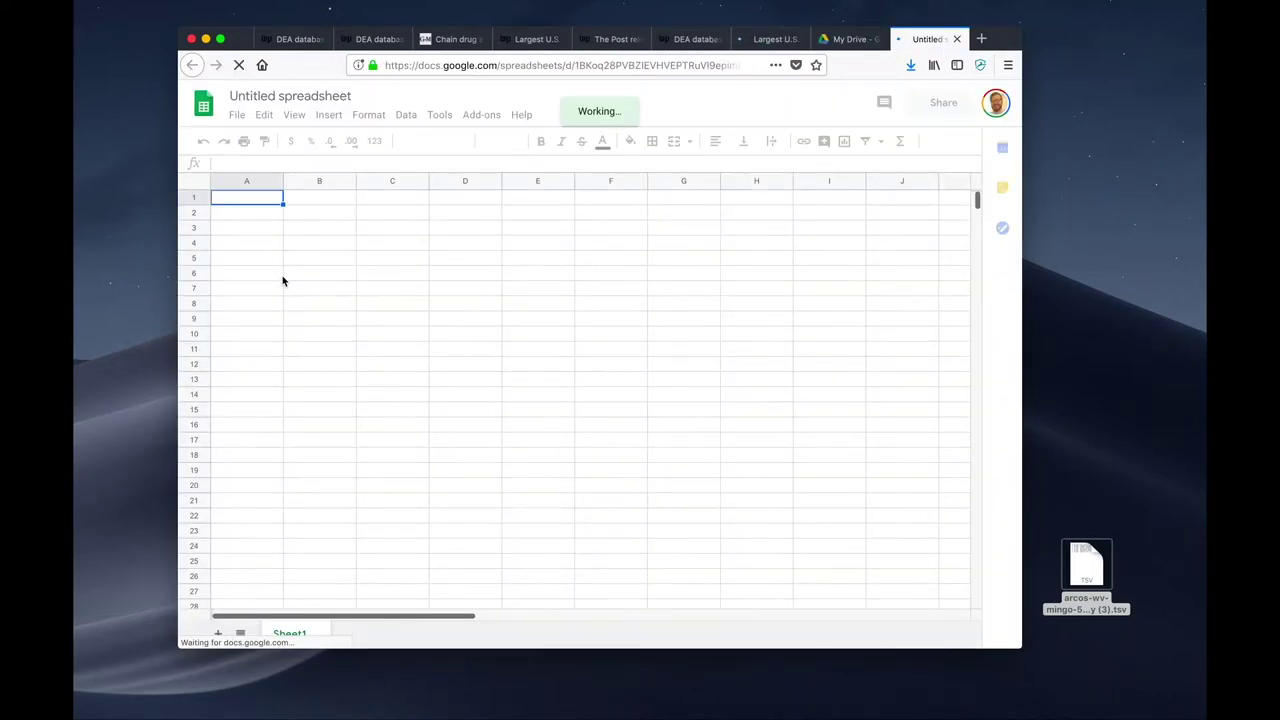
Retitle the spreadsheet 'Lab 1 Data Journalism Spreadsheet' and dismiss the stray password prompt
click(286, 96)
text(Lab)
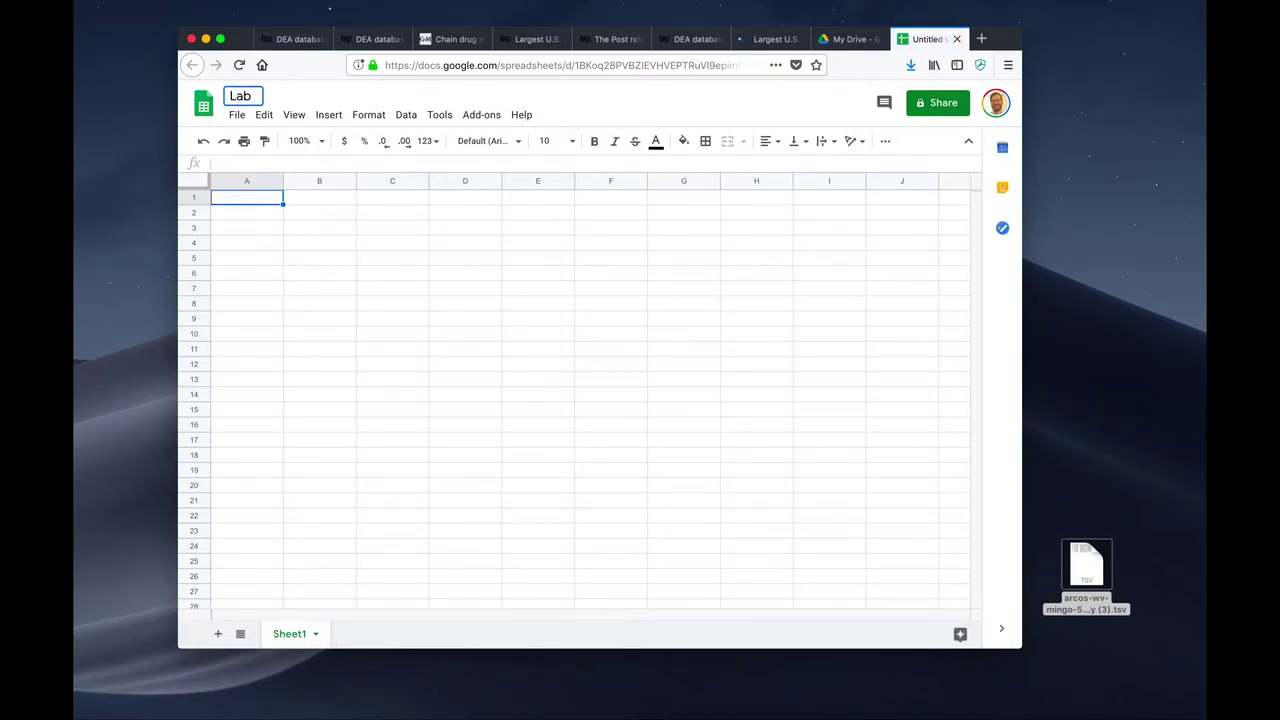
text( 1 Data Journalism S)
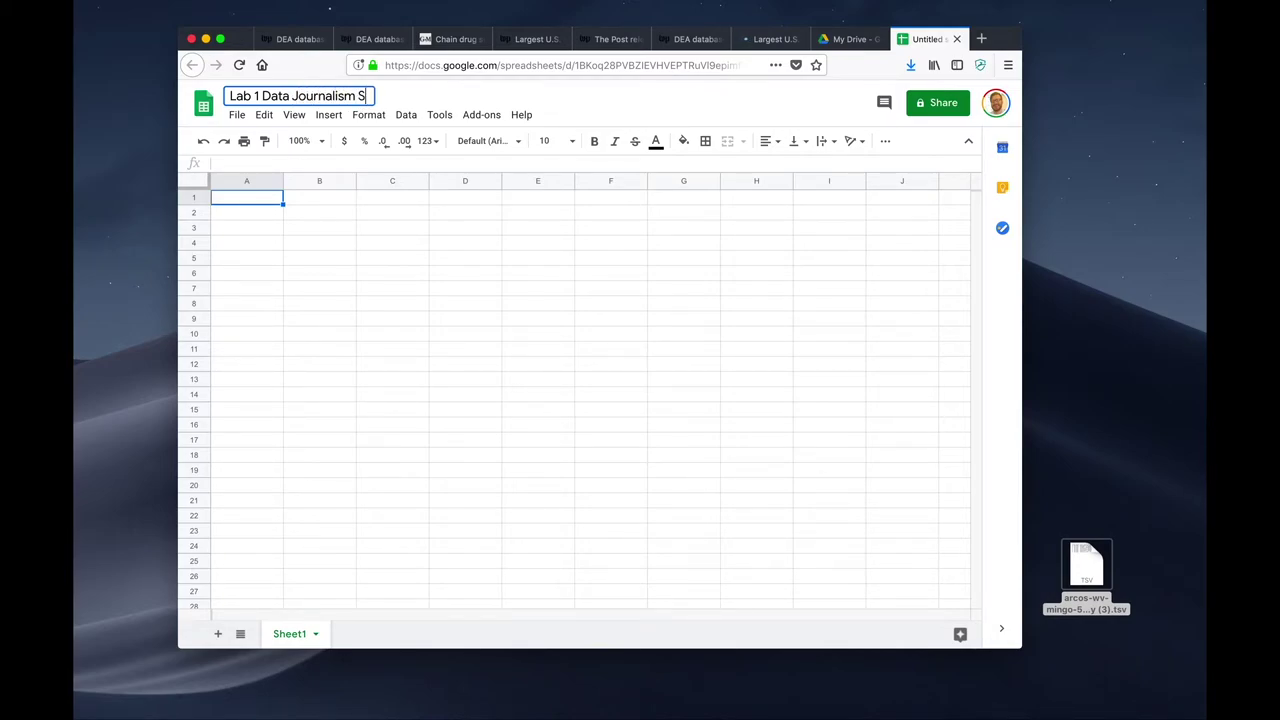
text(preadhseet)
key(BackSpace)
key(BackSpace)
key(BackSpace)
key(BackSpace)
key(BackSpace)
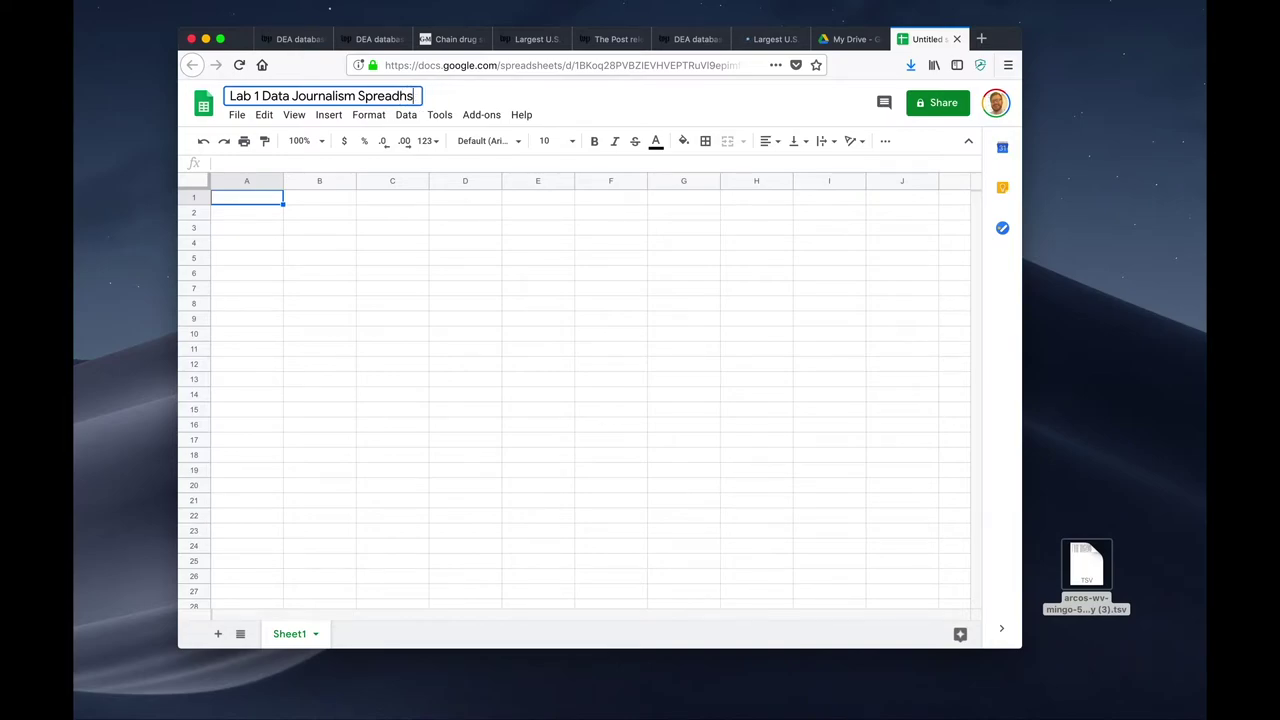
text(sheet)
key(Return)
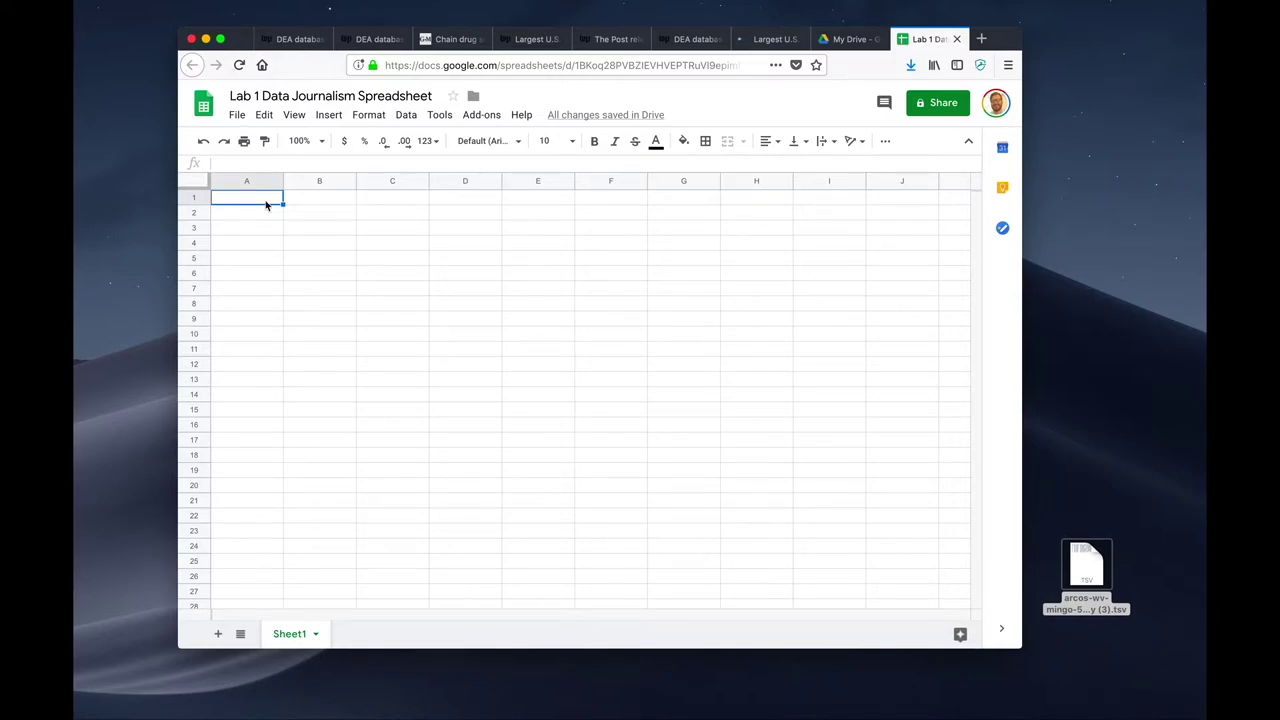
click(751, 223)
Upload the desktop pharmacy TSV and import it as a new, tab-separated spreadsheet
click(239, 117)
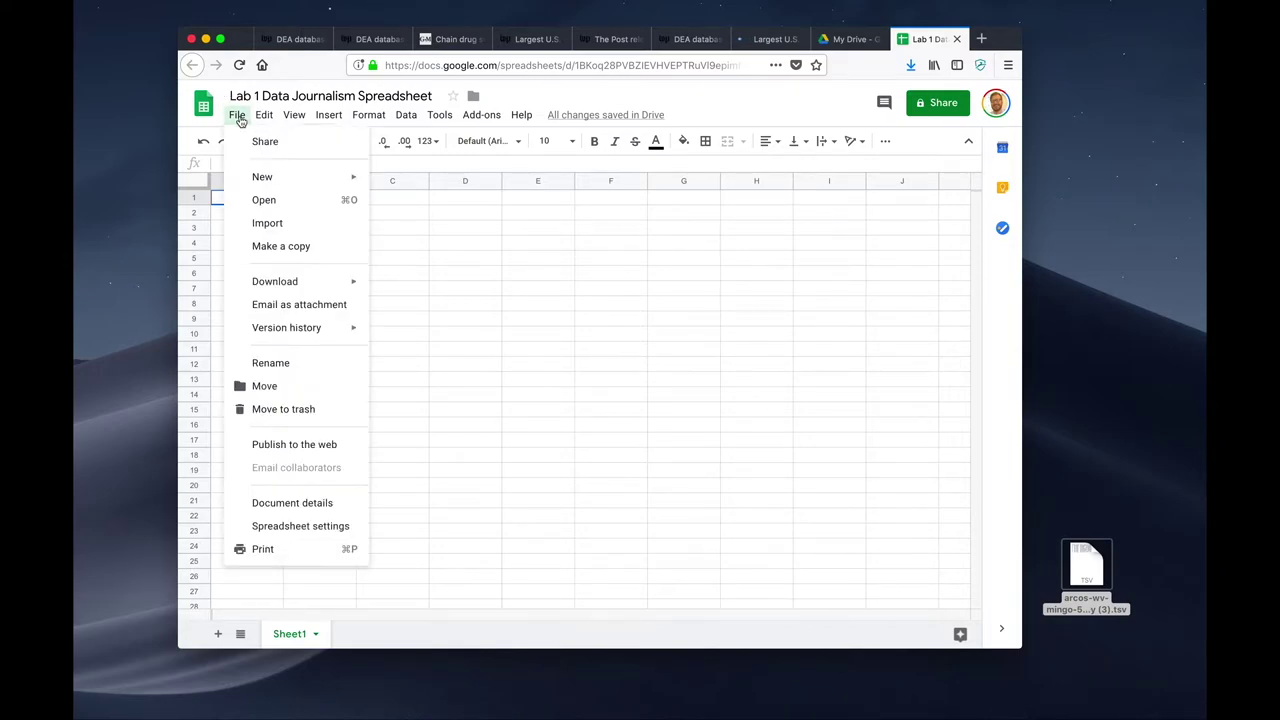
click(297, 223)
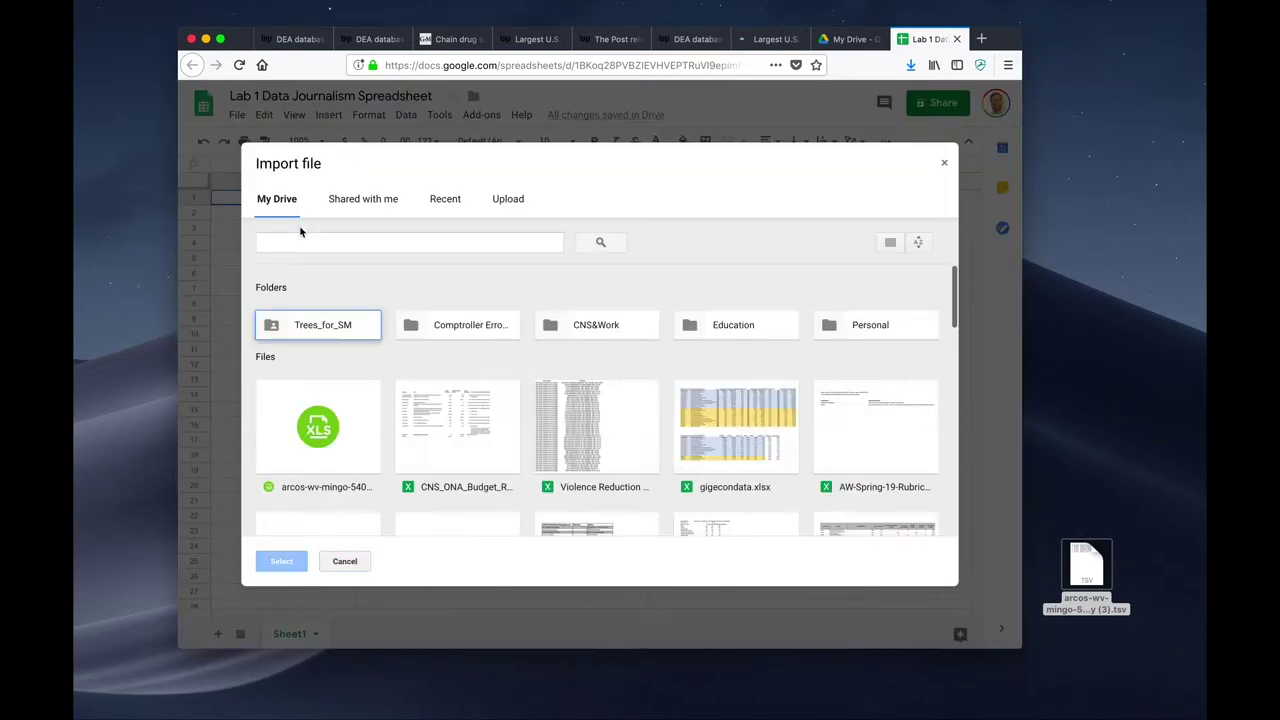
click(516, 201)
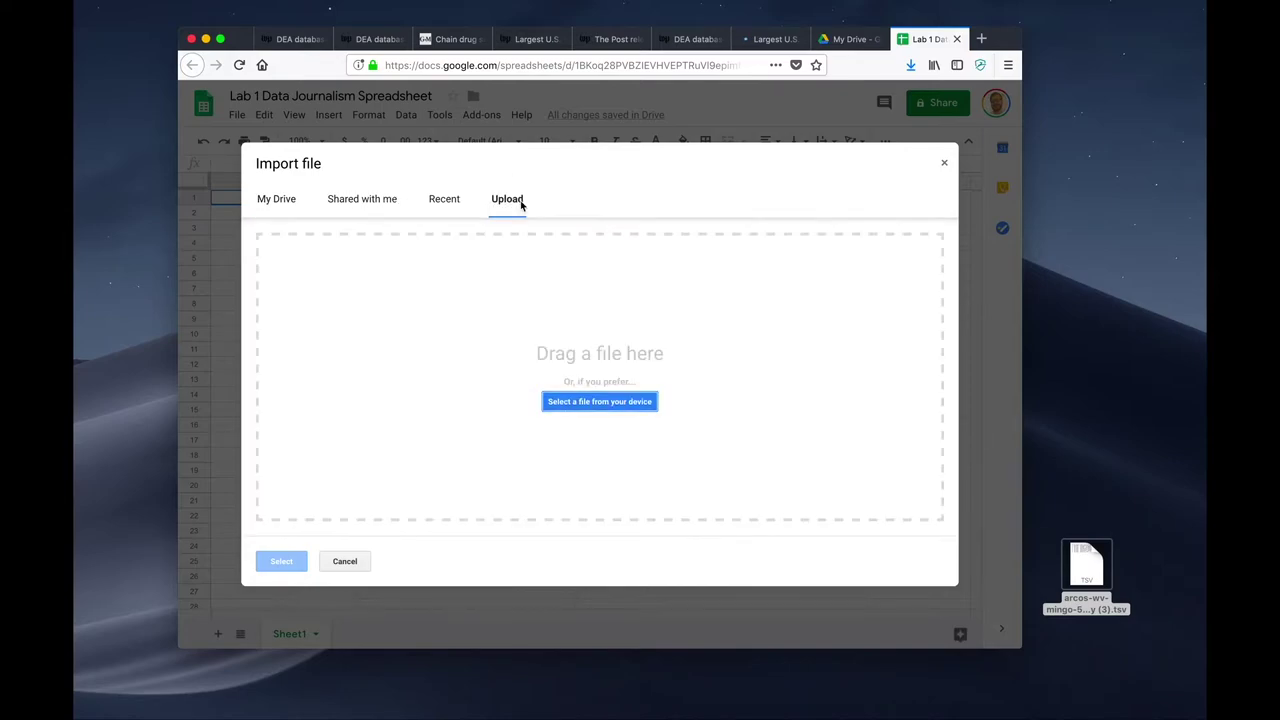
drag(1100, 580, 603, 414)
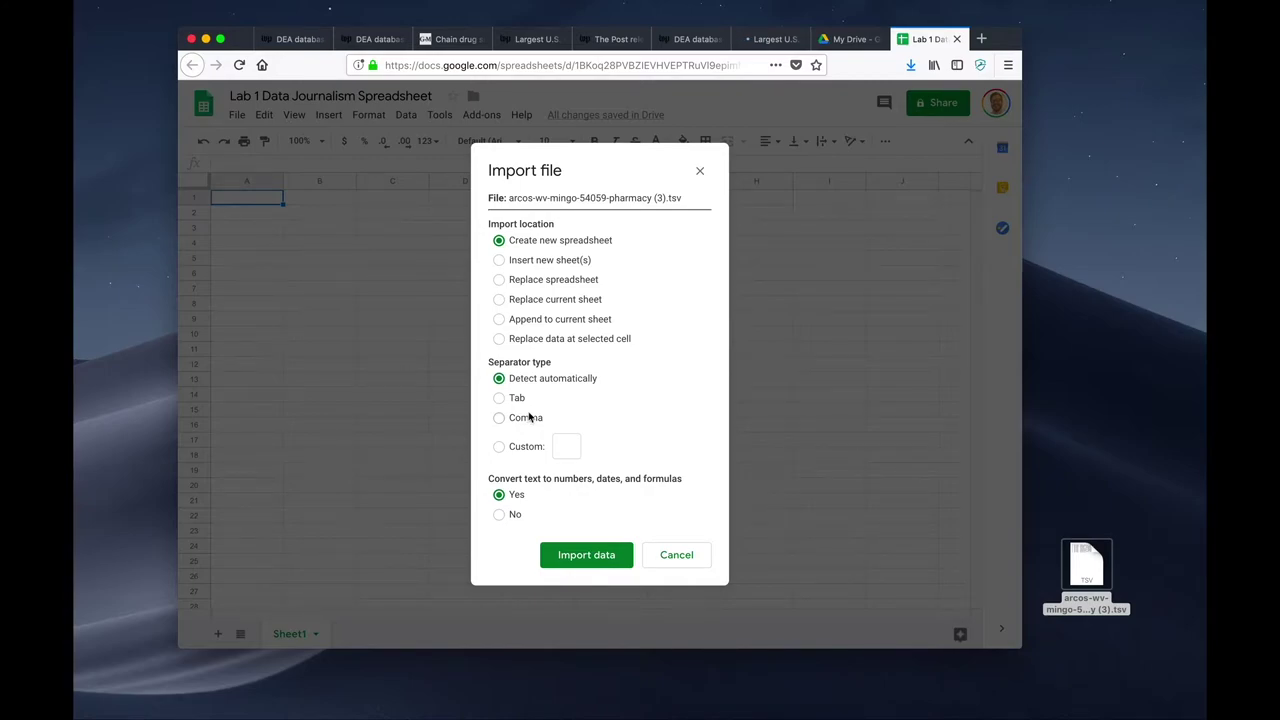
click(499, 399)
click(597, 562)
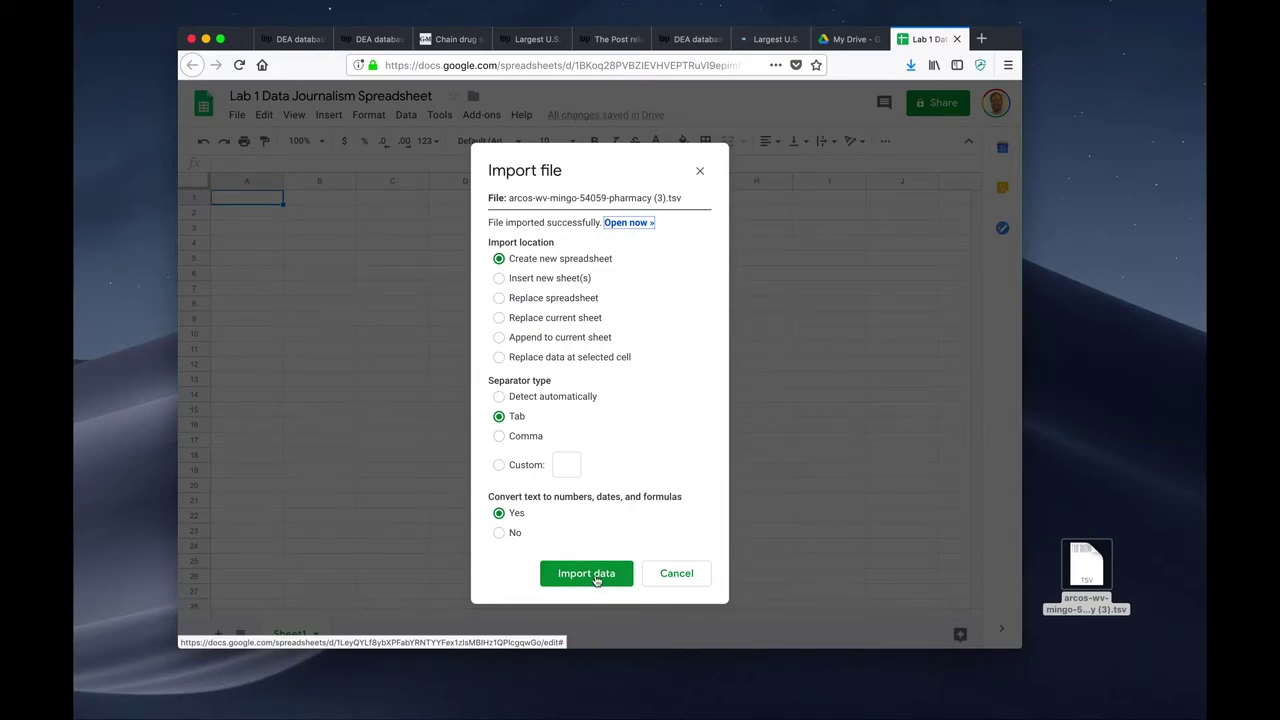
Open the imported spreadsheet and retitle it ARCOS_Mingo_WV_Pharmacy_Analysis
click(646, 223)
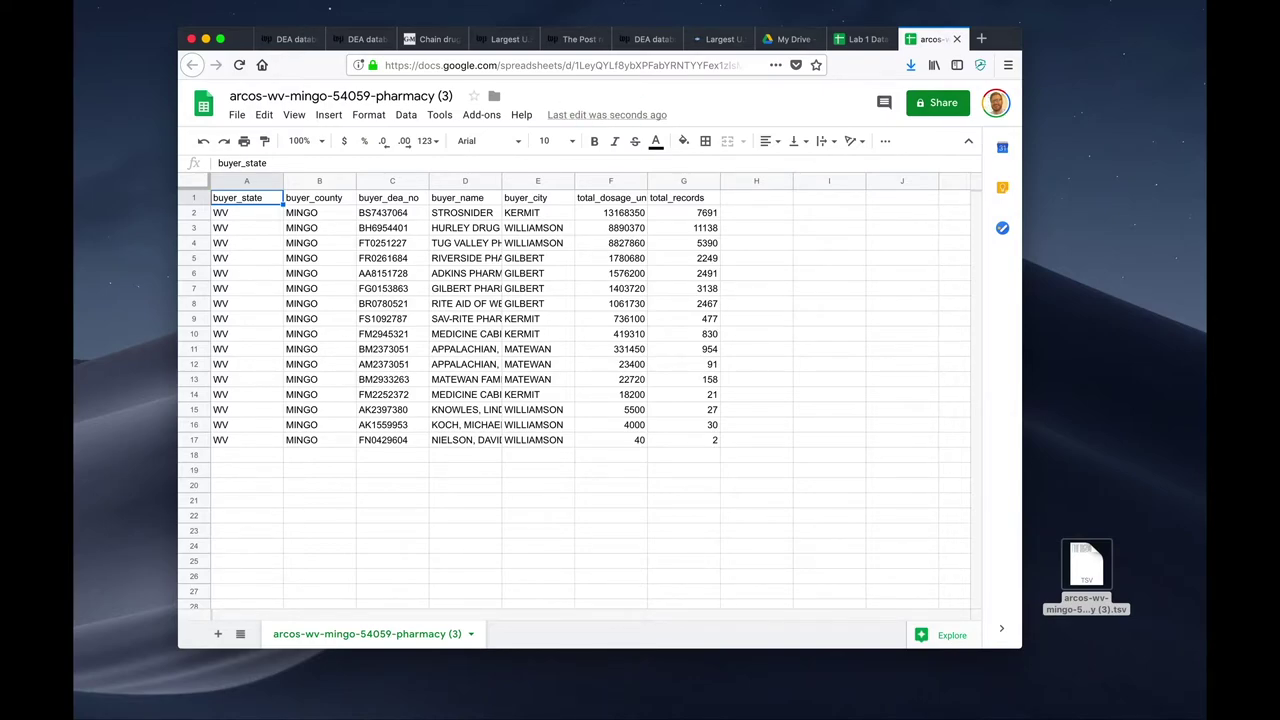
click(258, 96)
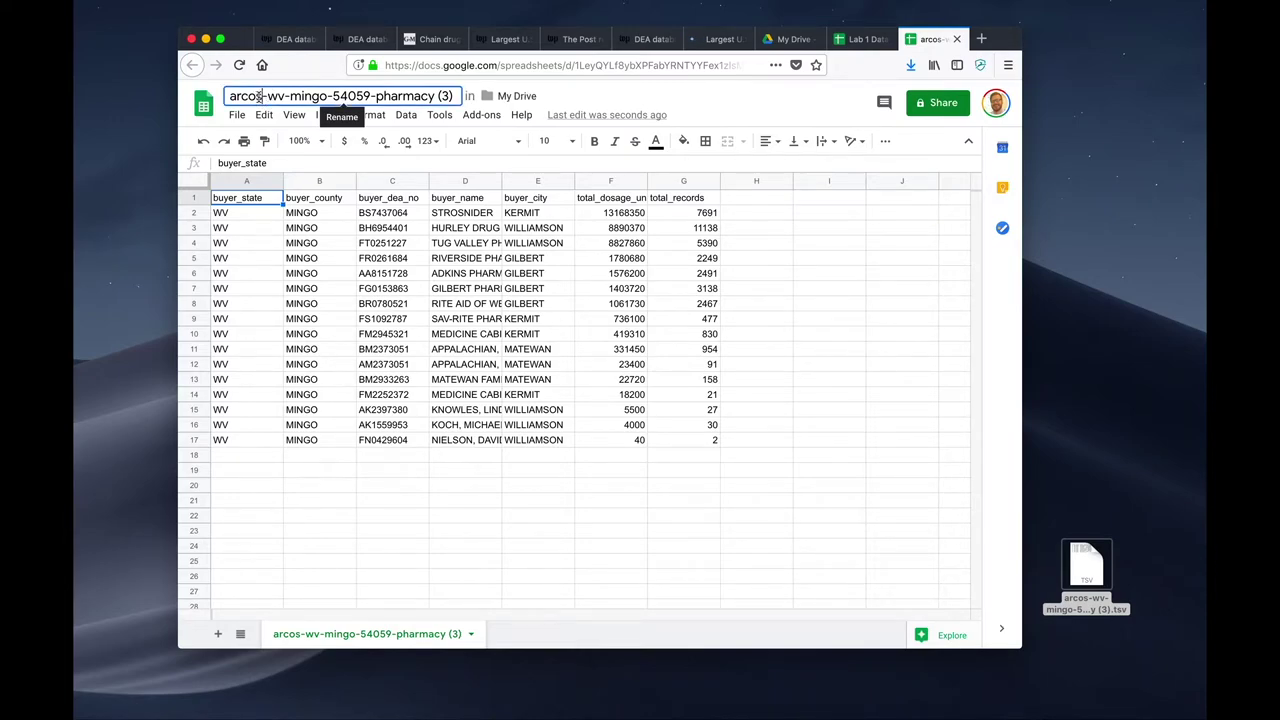
click(236, 95)
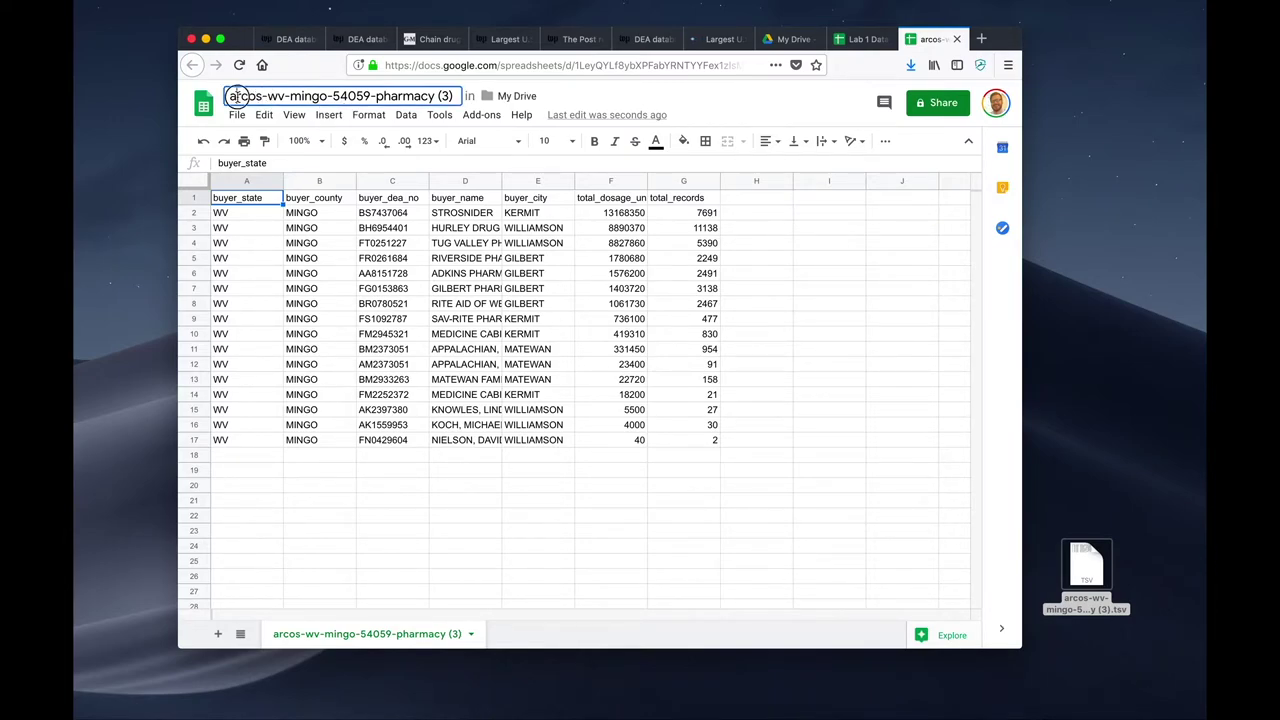
key(BackSpace)
text(A)
drag(264, 96, 240, 95)
text(RCOS)
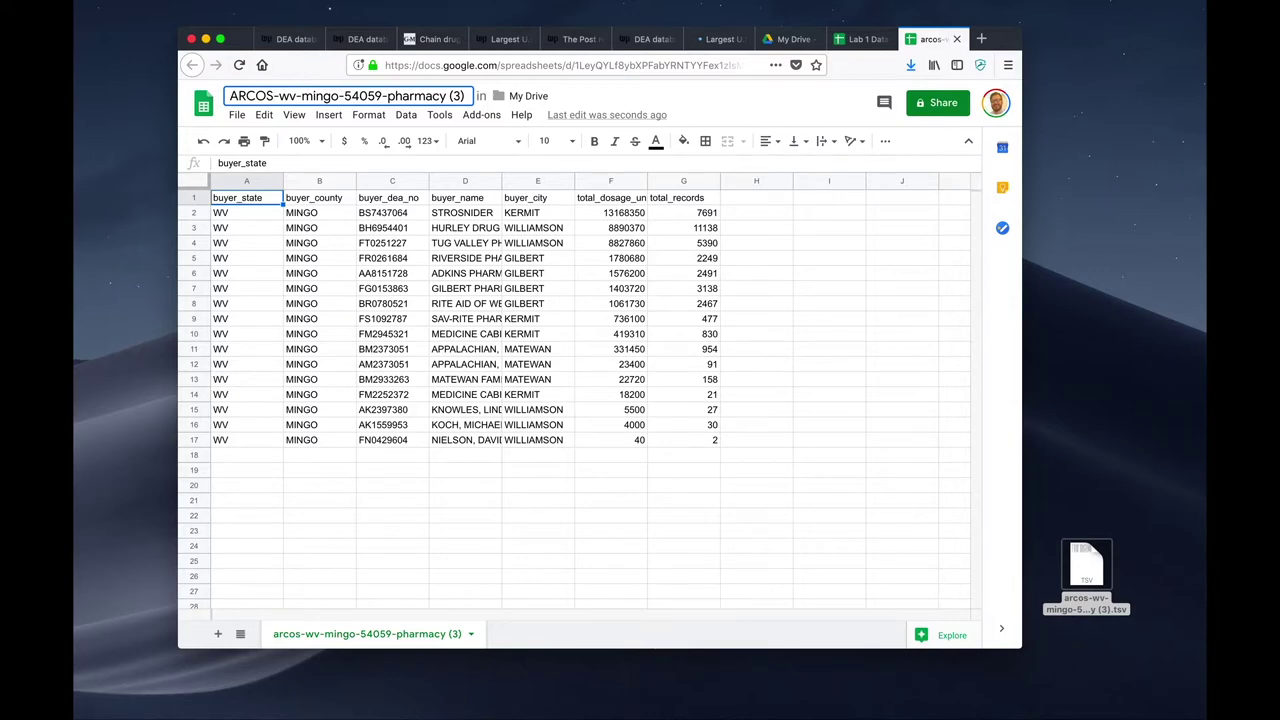
text(_Mingo_)
text(WV_Pha)
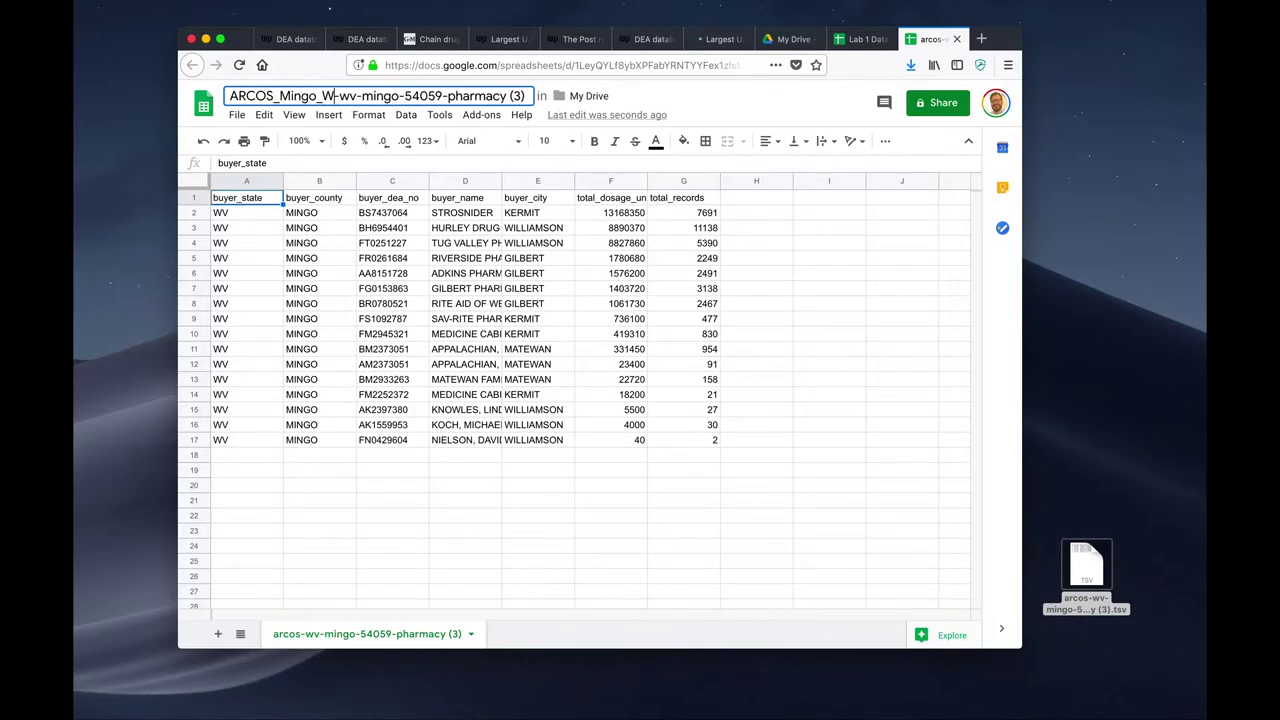
text(rmacy_)
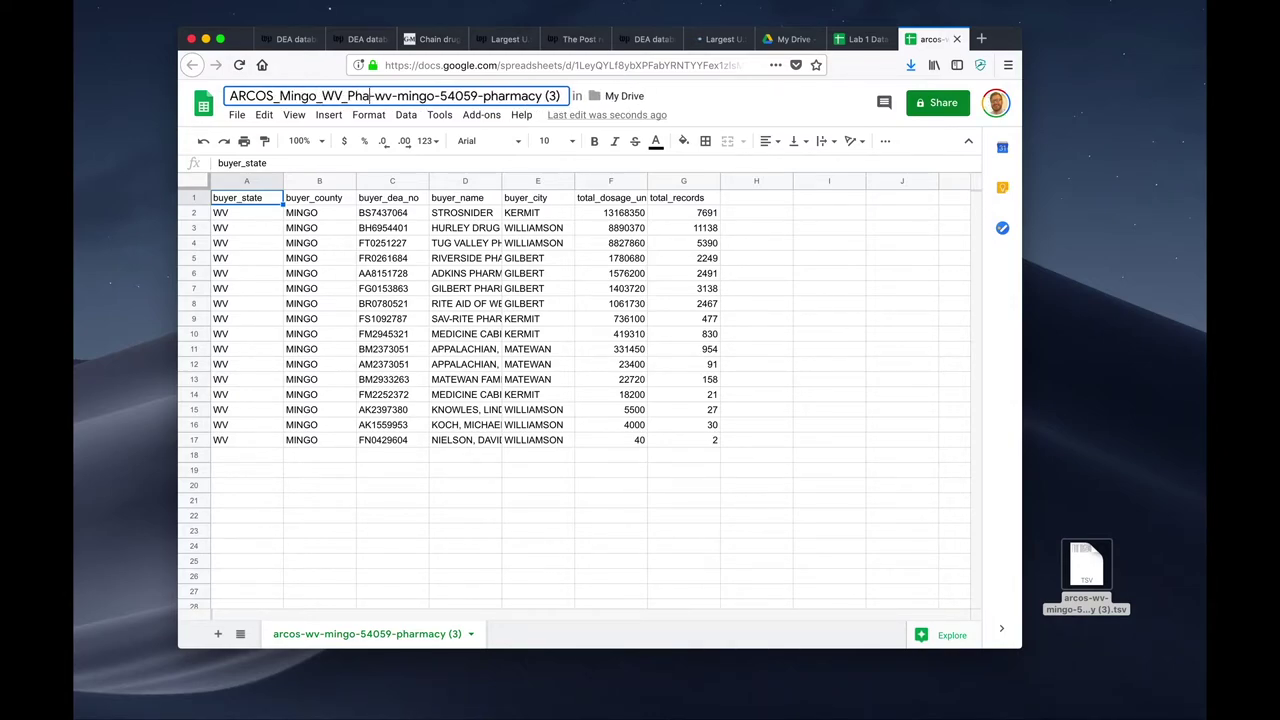
text(Analysis)
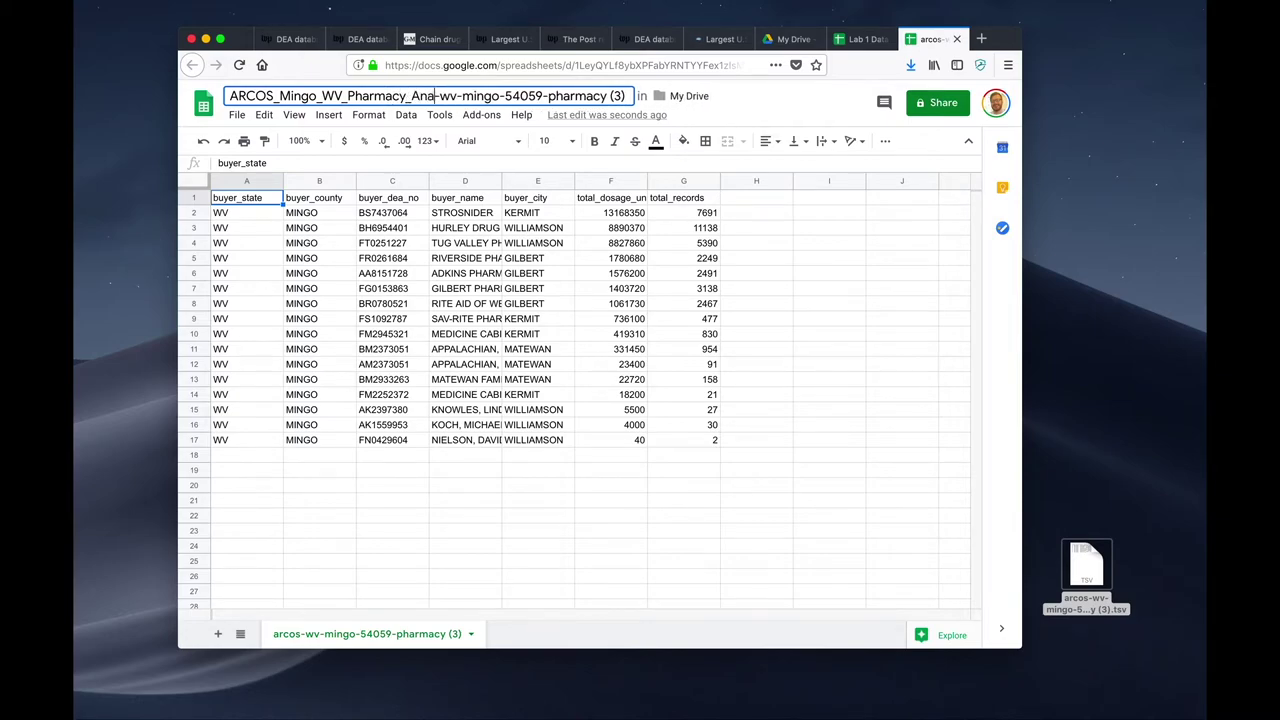
key(shift+End)
key(BackSpace)
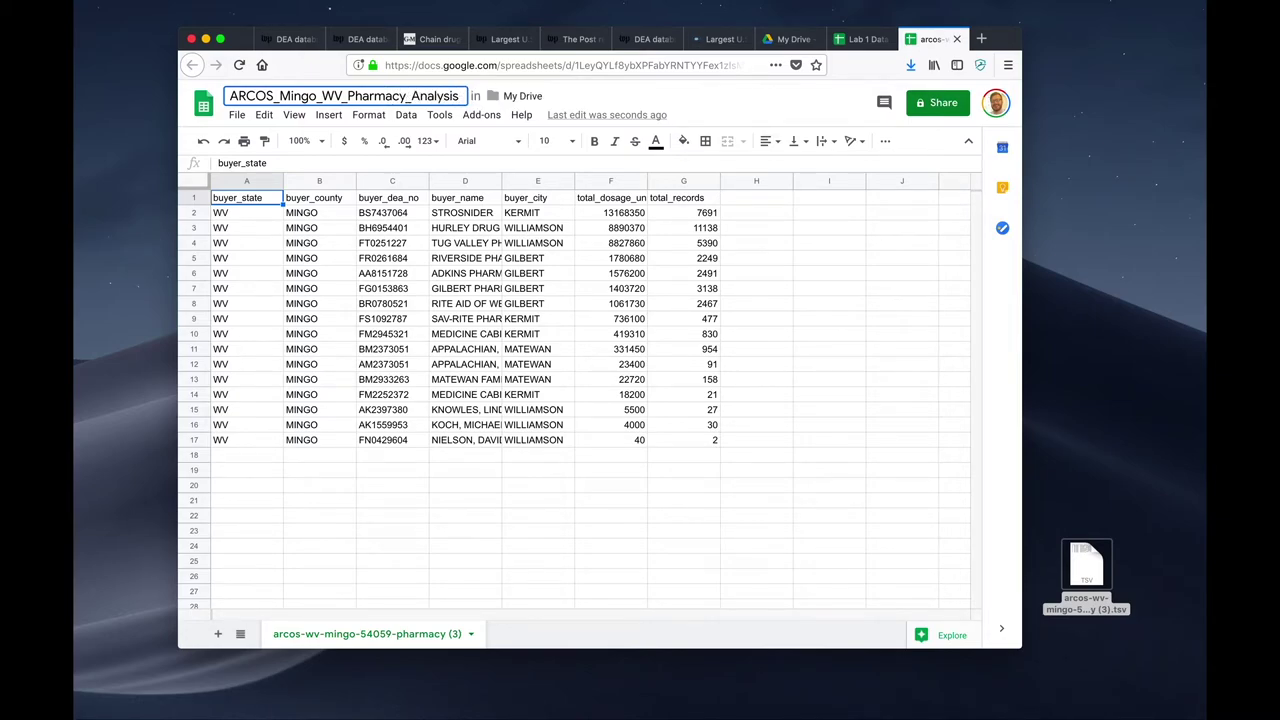
key(Return)
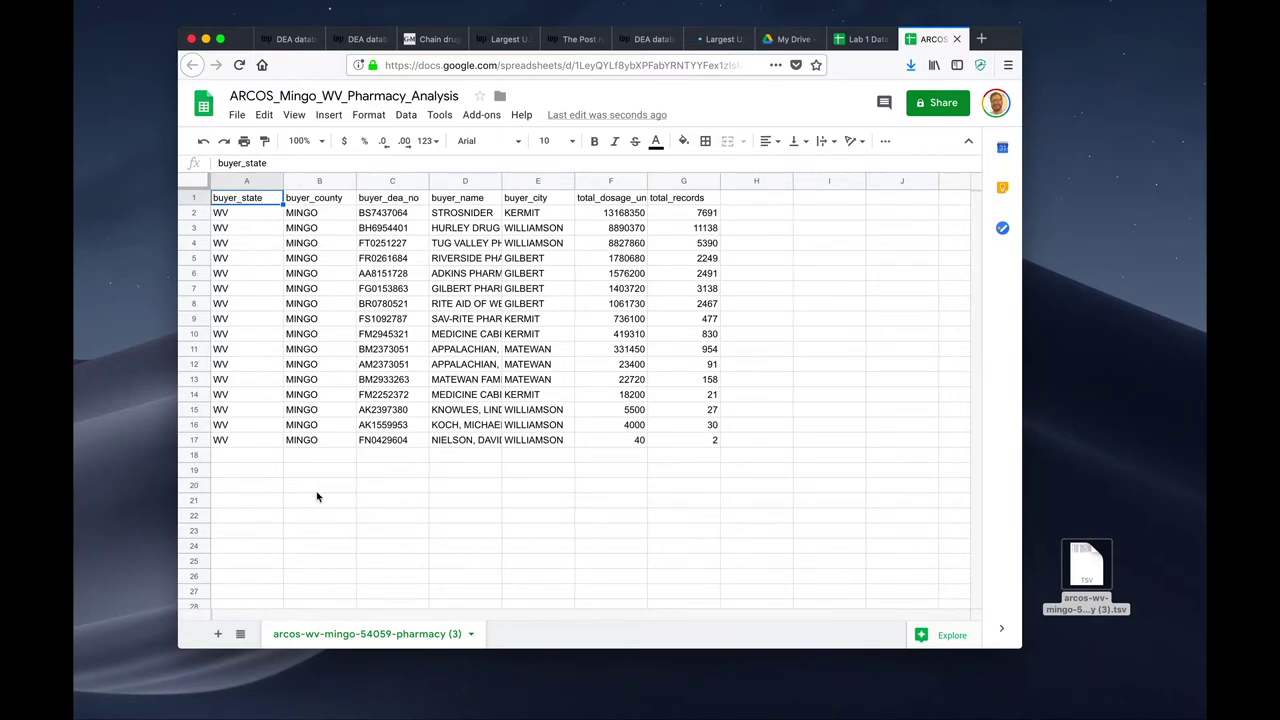
click(237, 215)
click(258, 262)
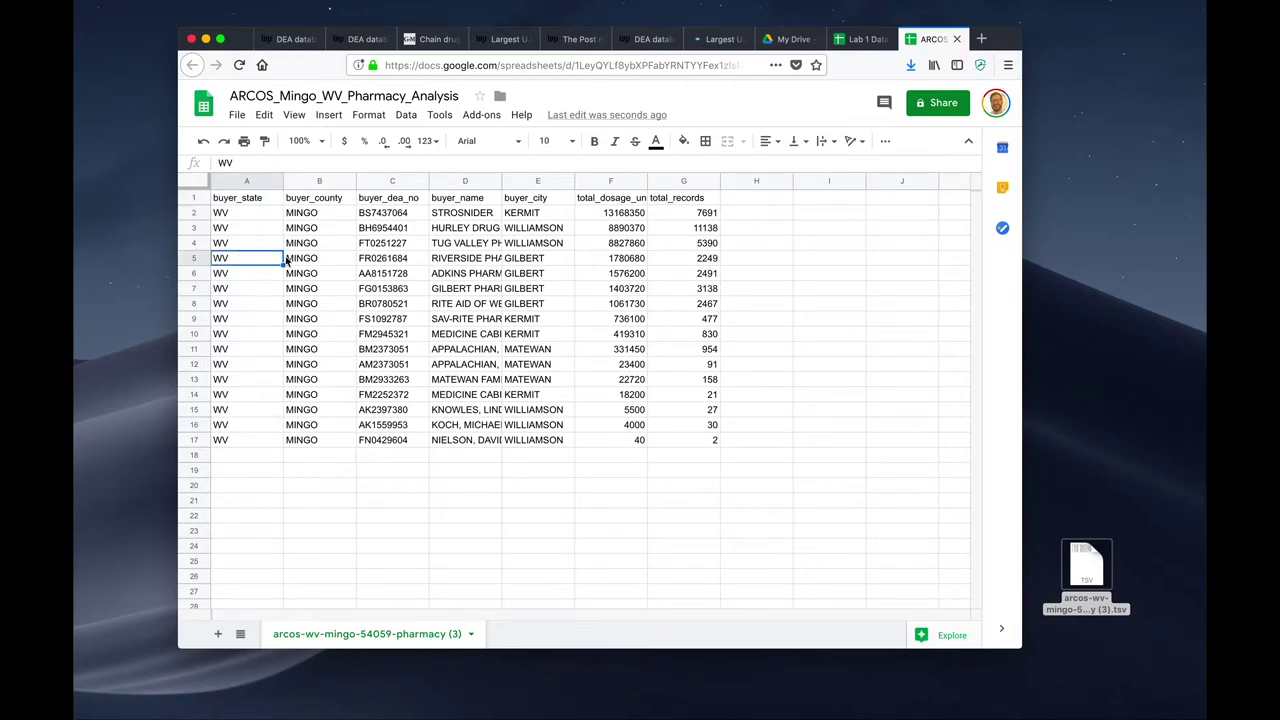
click(305, 260)
click(253, 205)
click(325, 215)
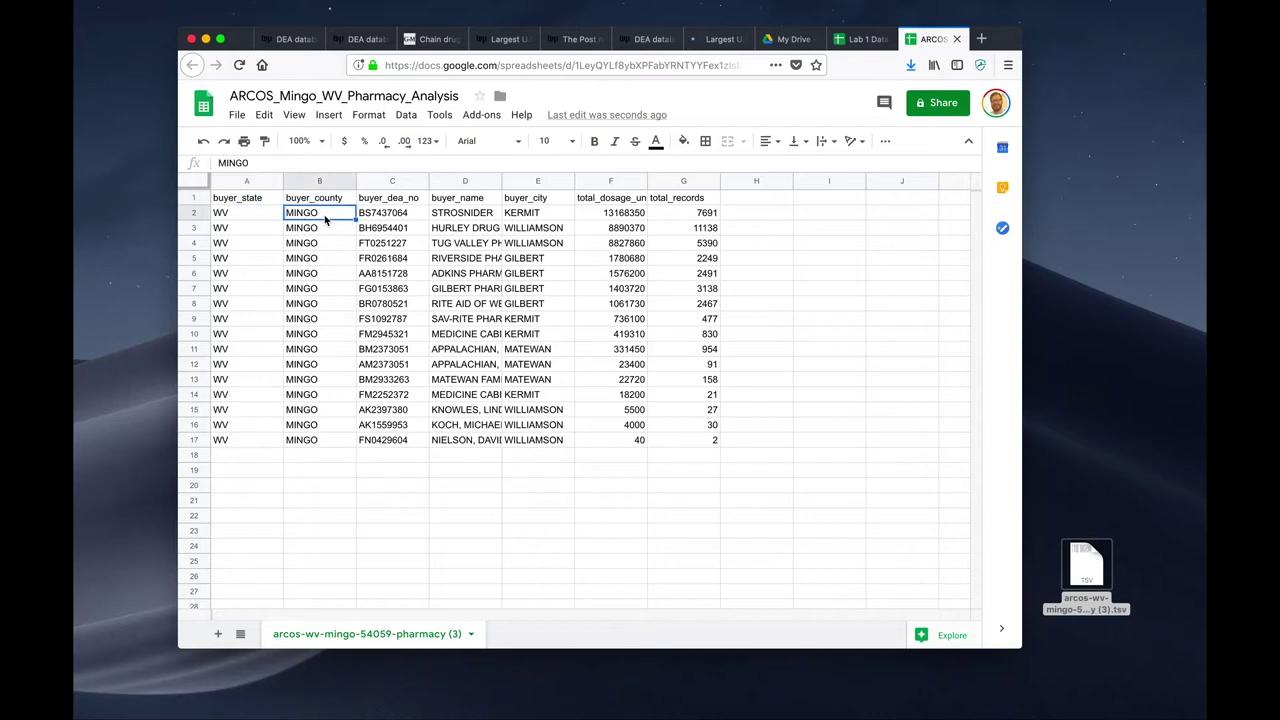
click(262, 199)
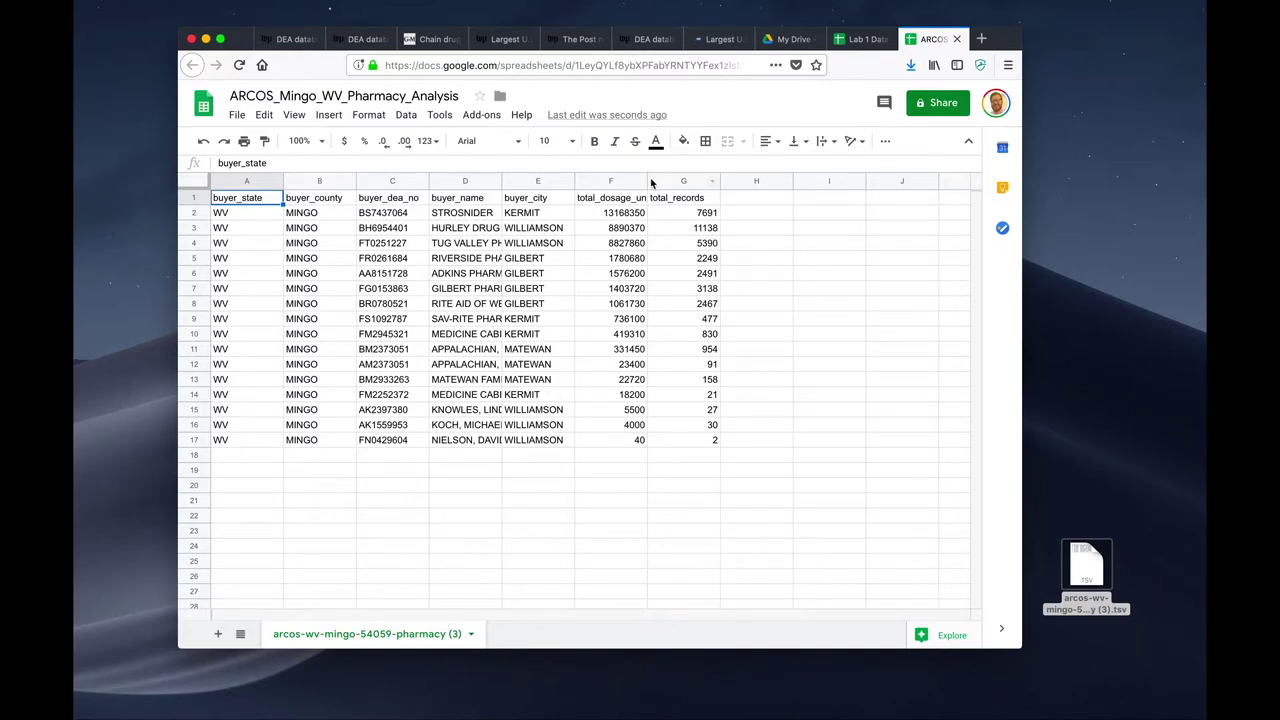
Widen the total_dosage_unit and buyer_name columns, then select the first data record
drag(648, 180, 697, 180)
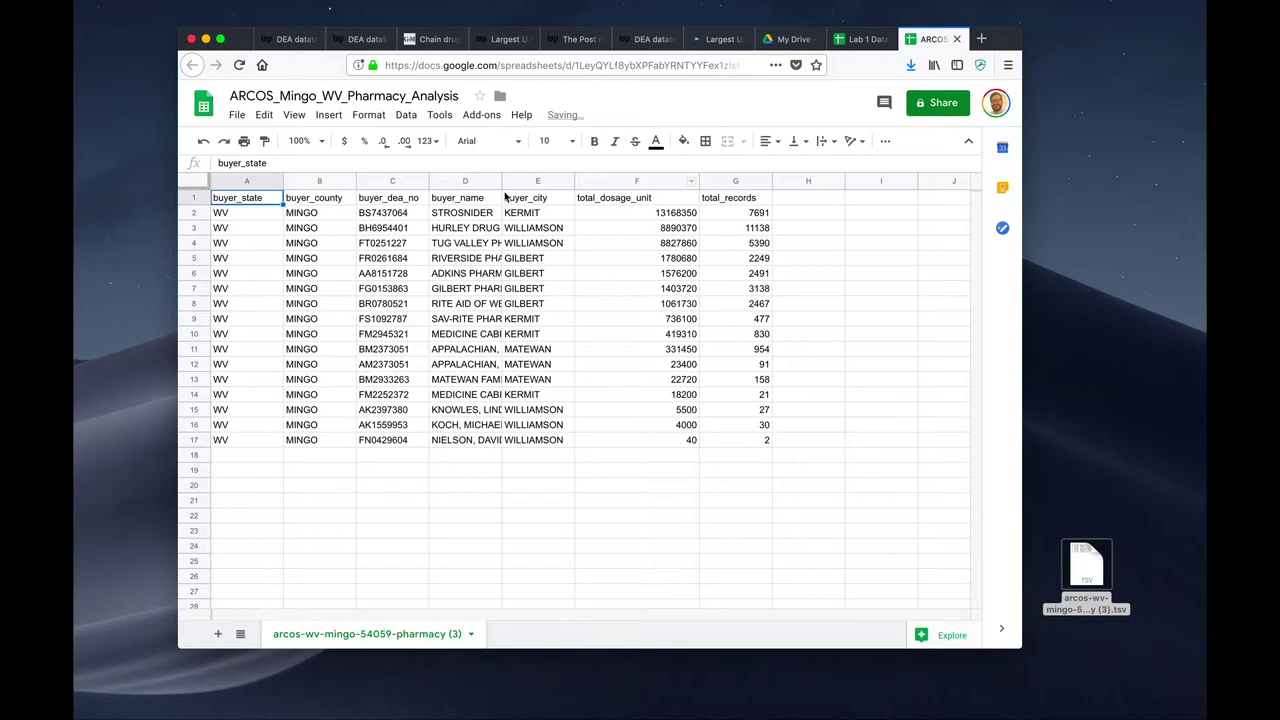
drag(501, 180, 645, 180)
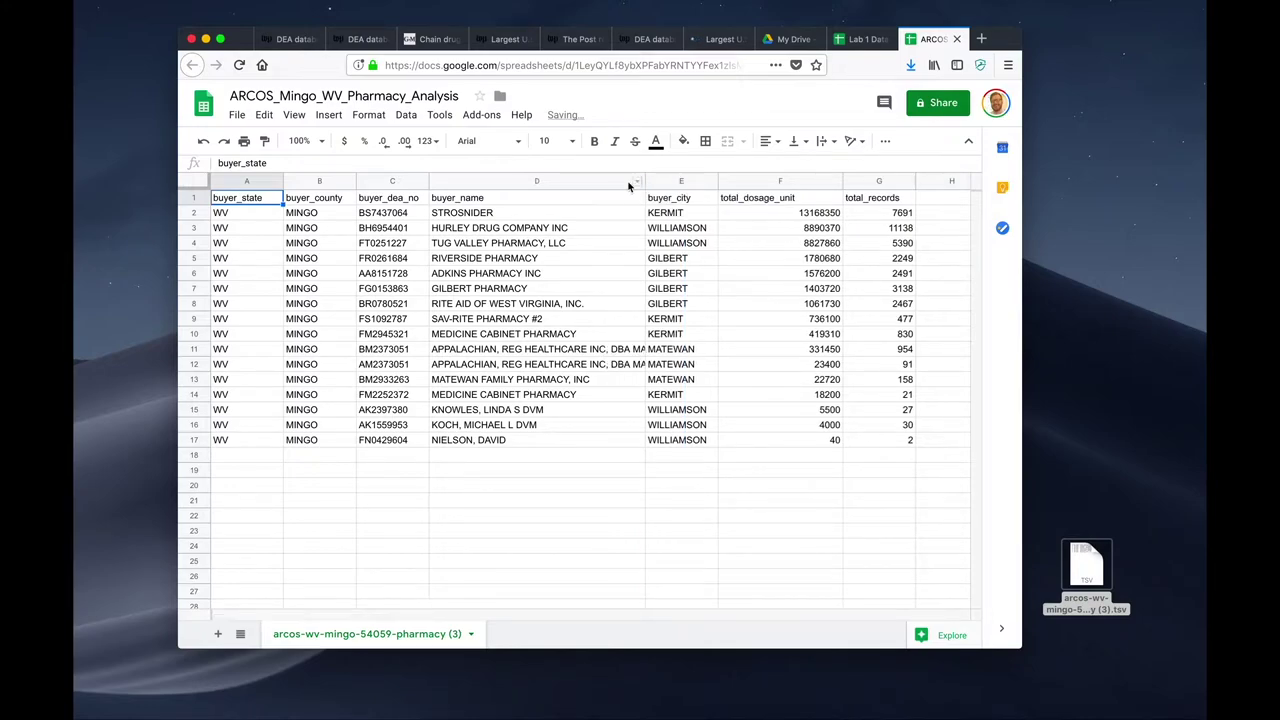
click(259, 217)
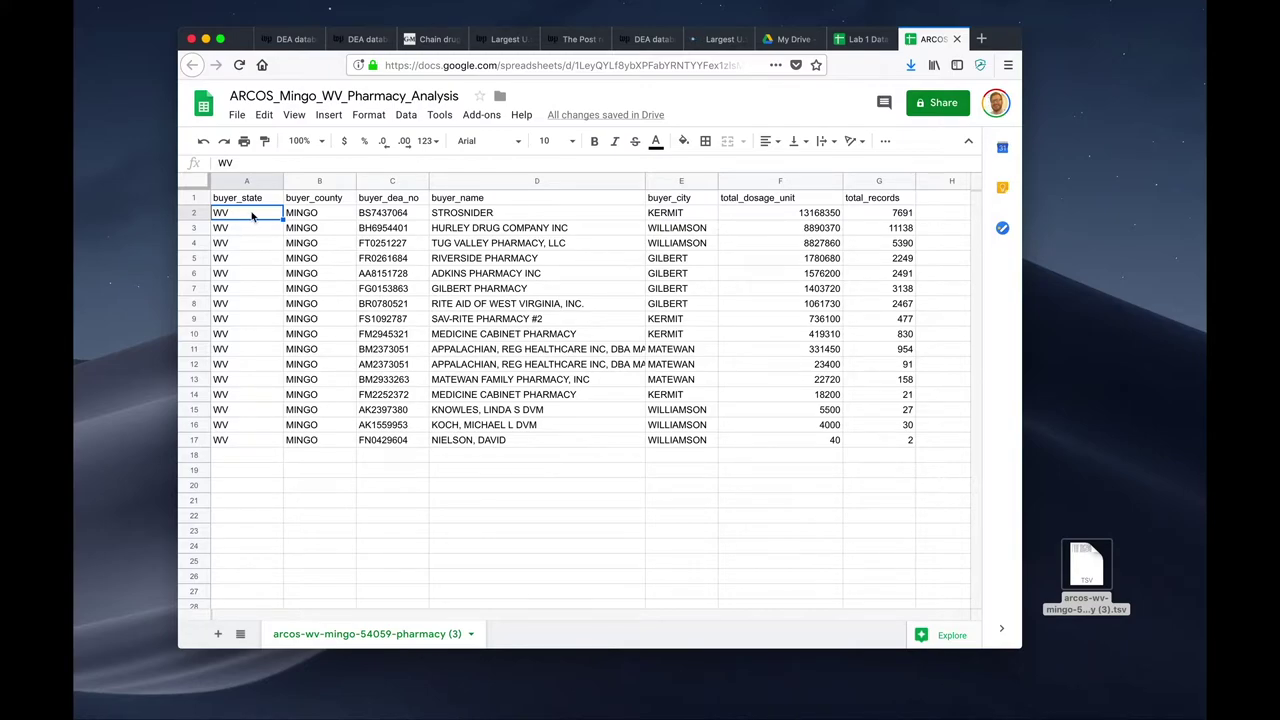
click(322, 215)
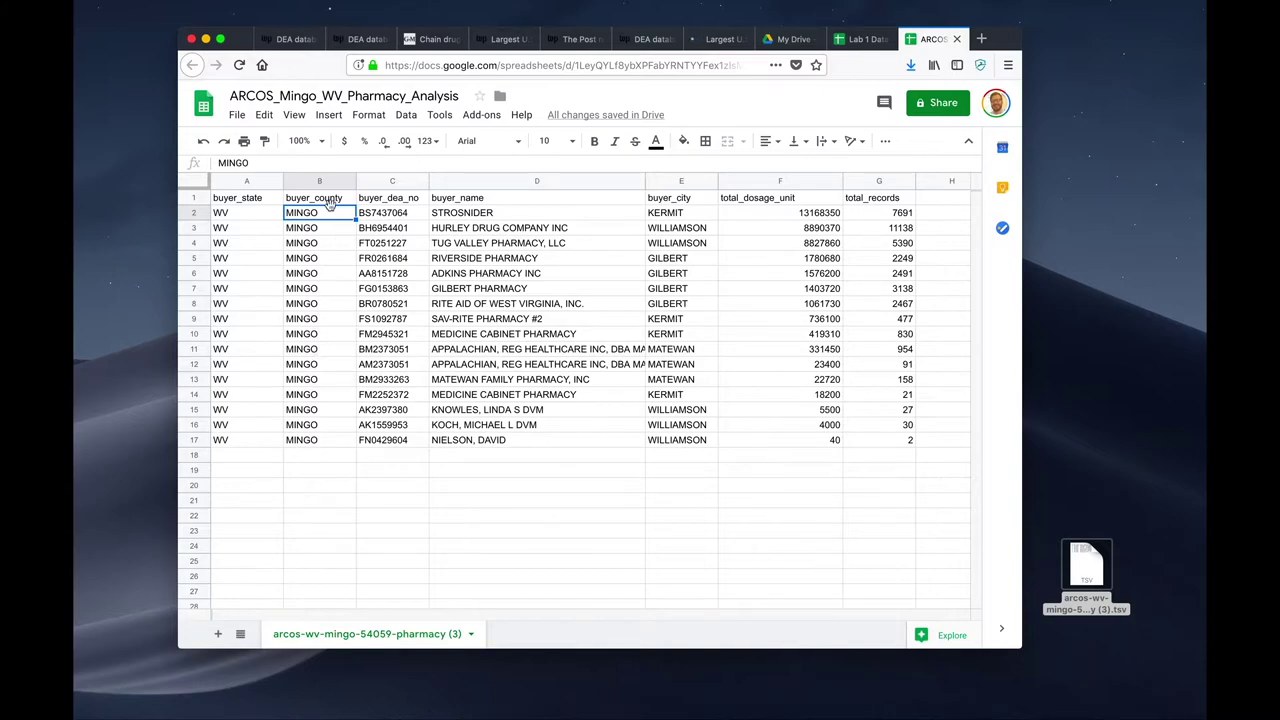
click(331, 405)
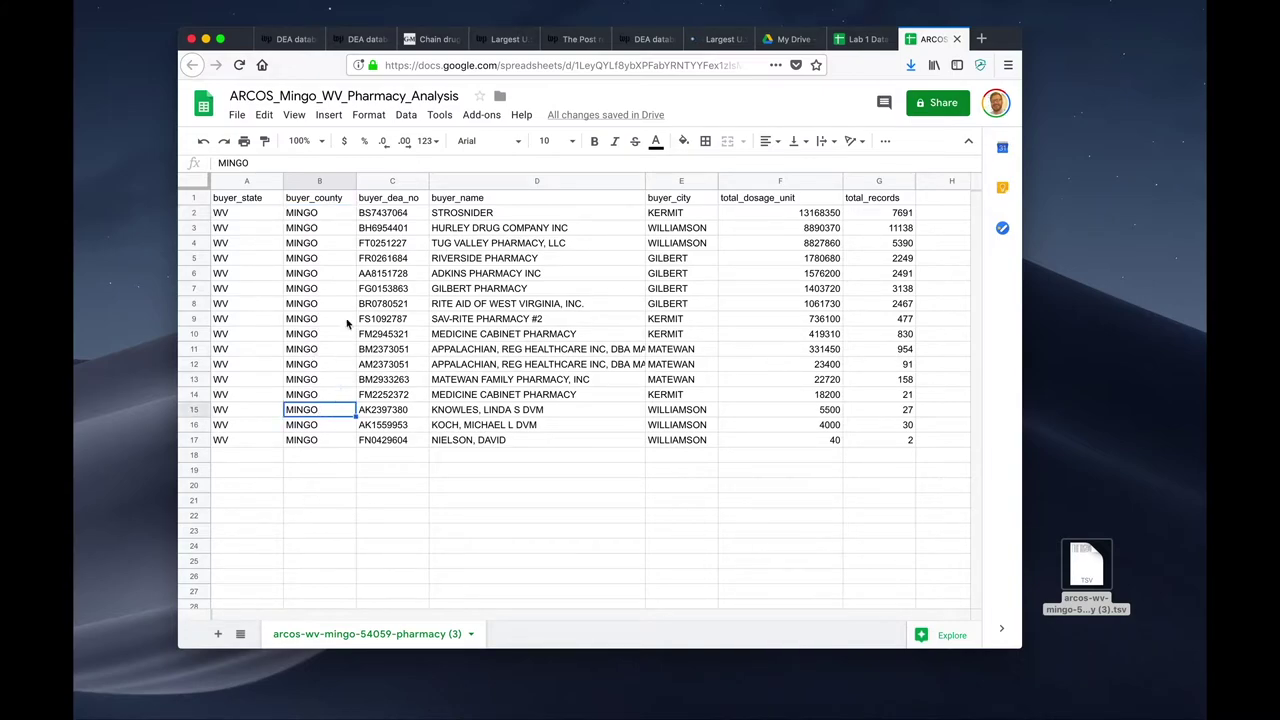
click(388, 216)
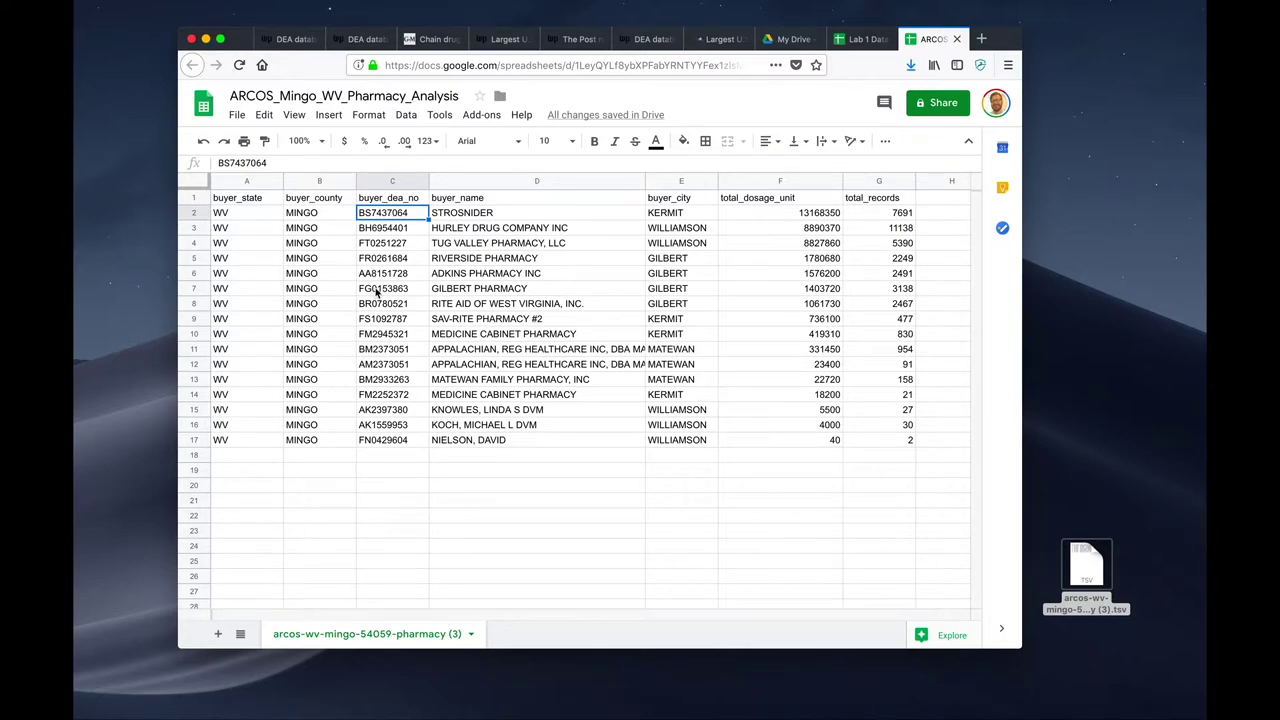
click(484, 216)
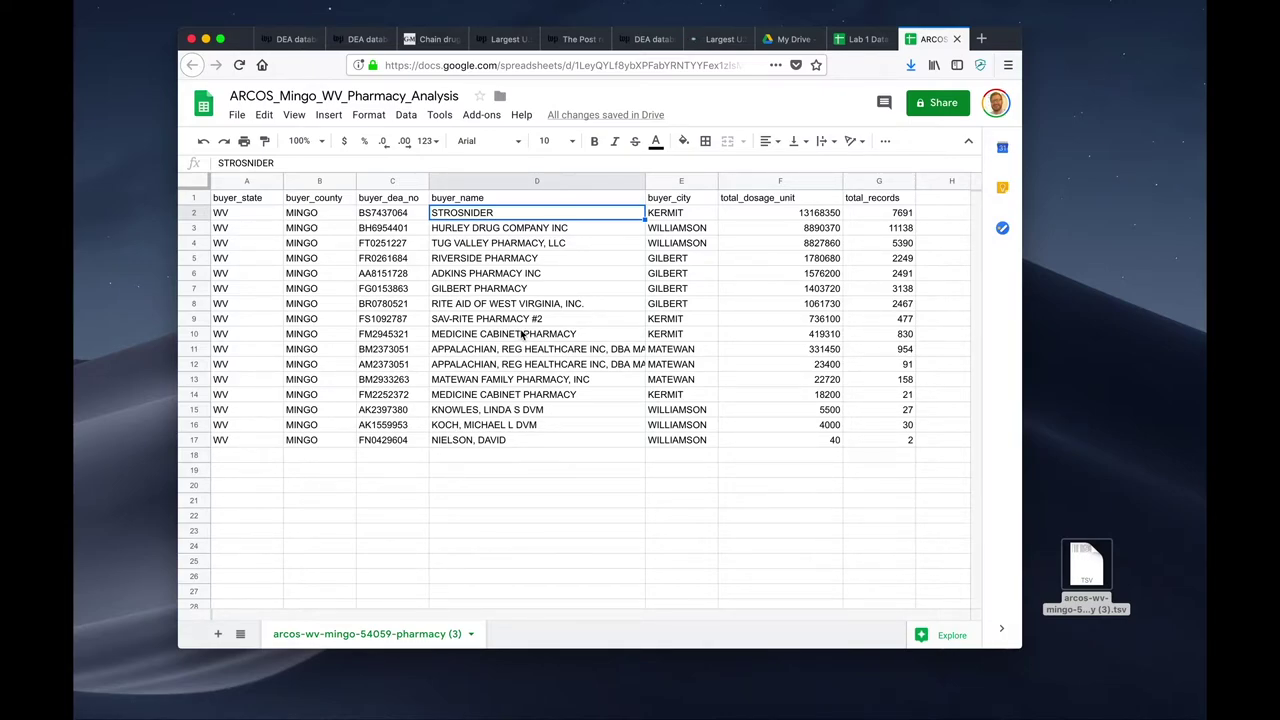
click(688, 216)
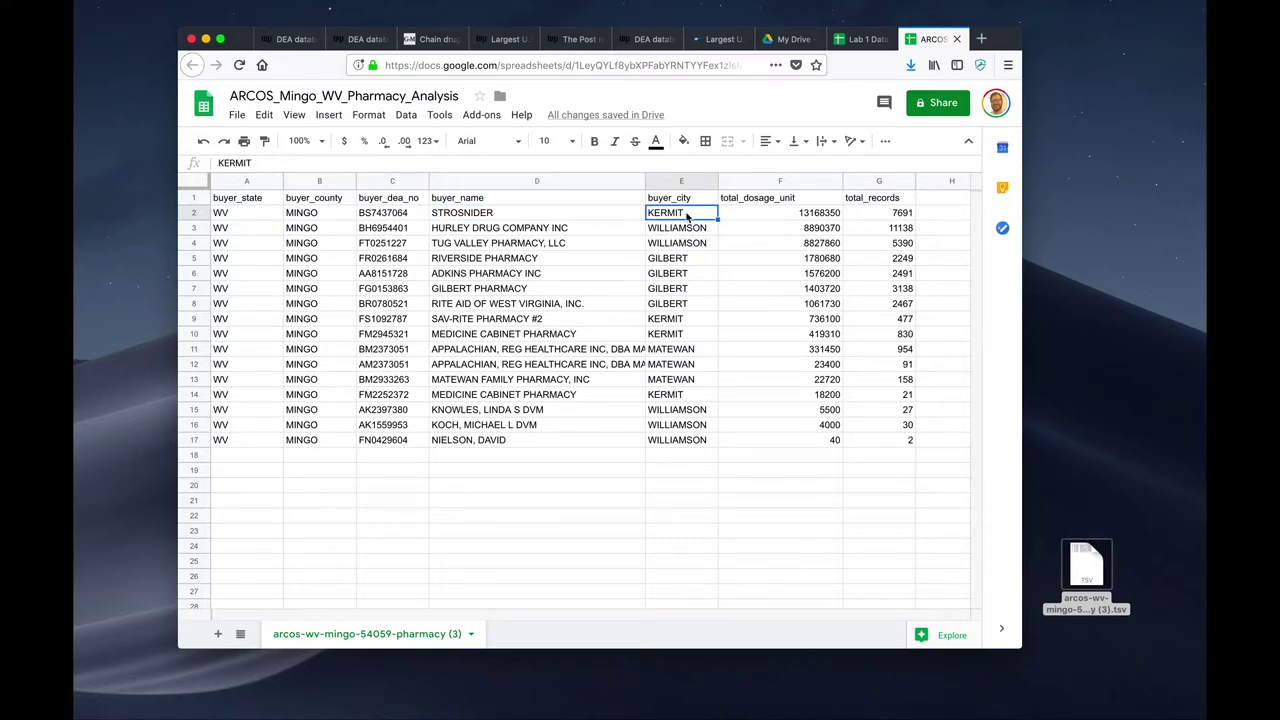
click(783, 215)
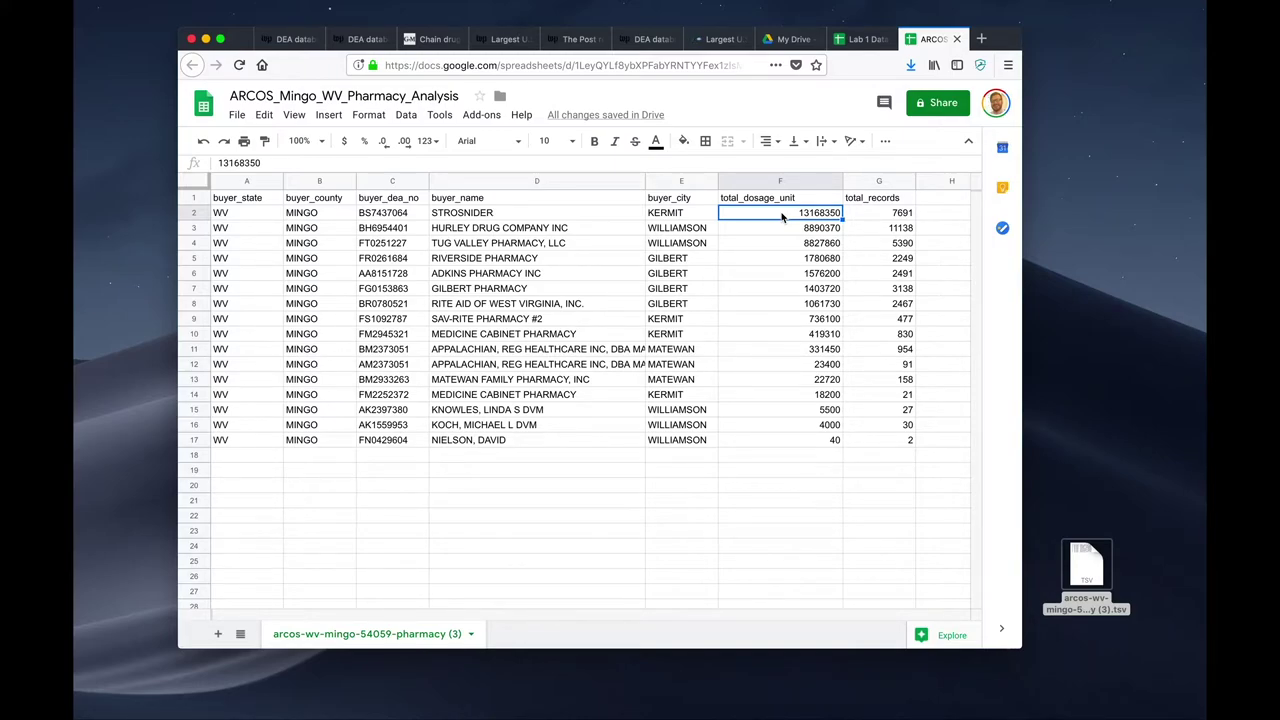
click(899, 216)
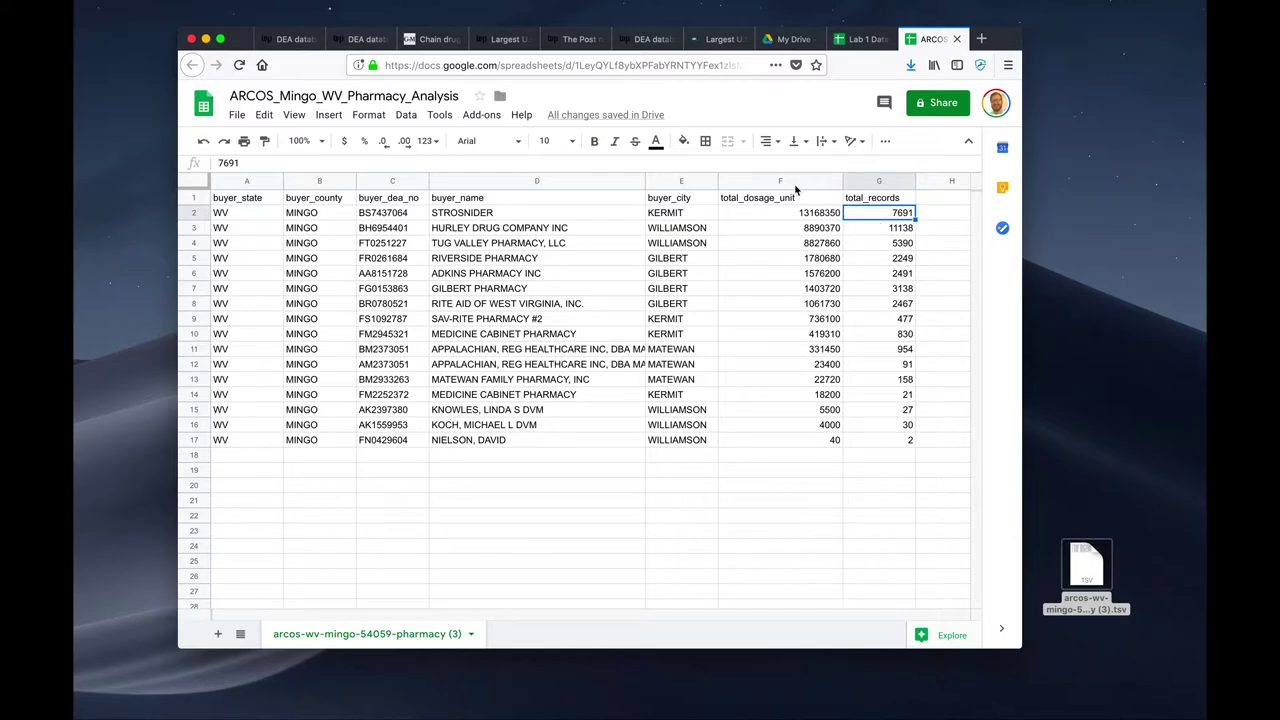
click(648, 39)
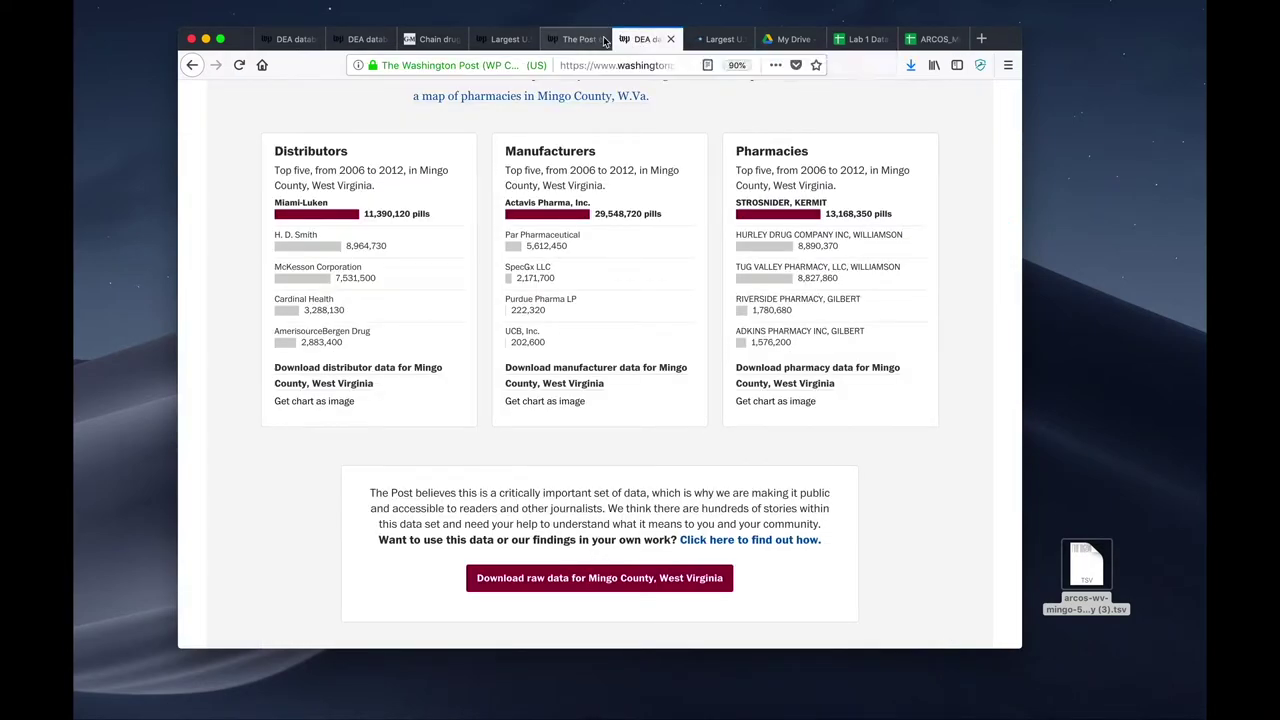
scroll(888, 232, up, 1)
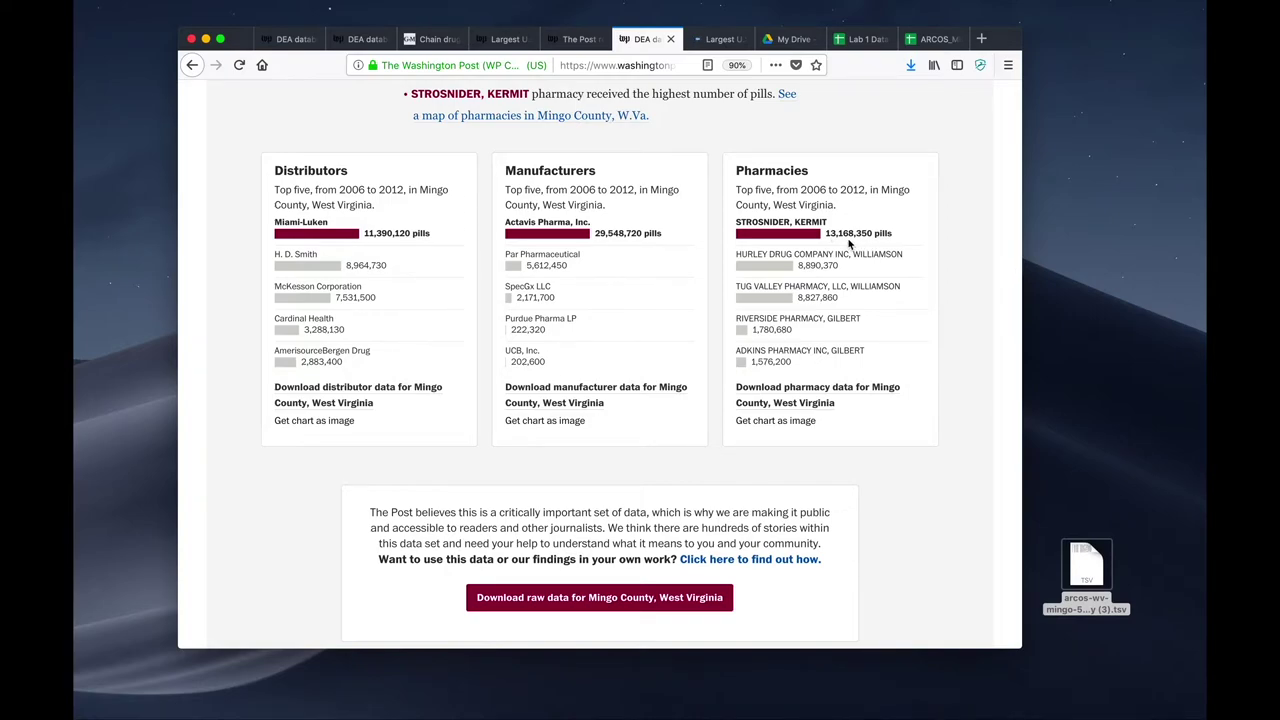
click(928, 40)
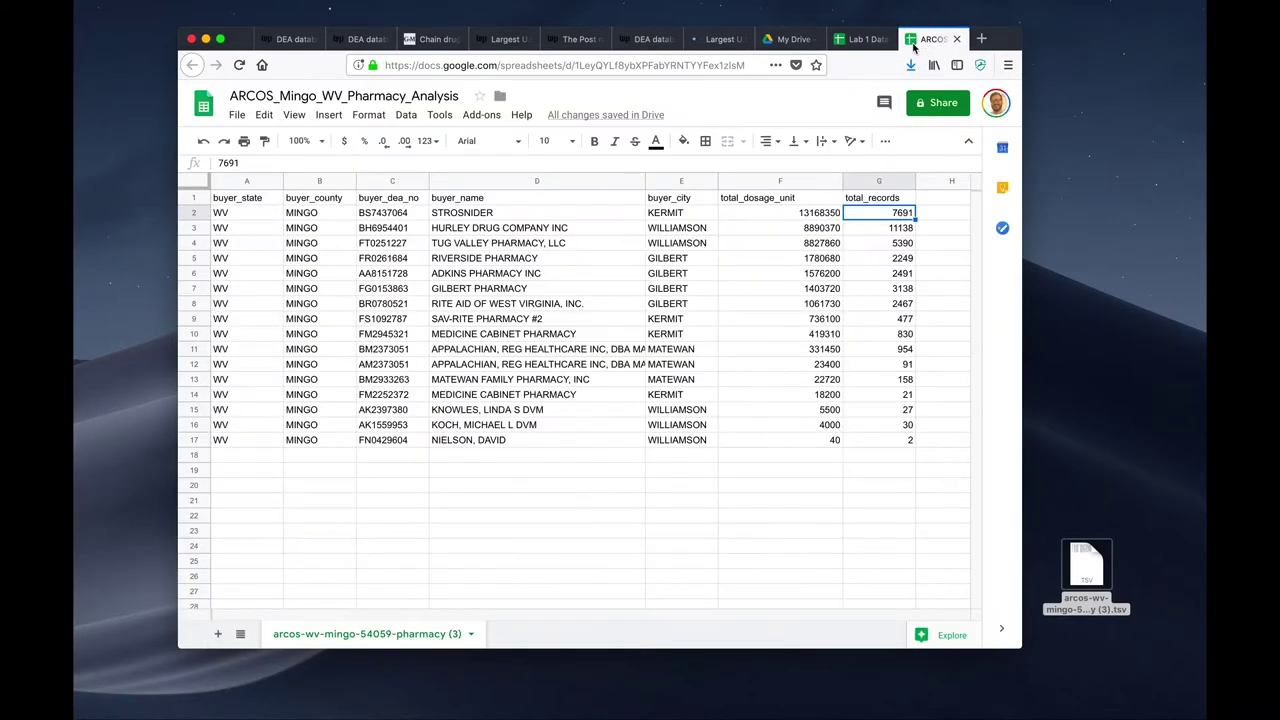
click(780, 214)
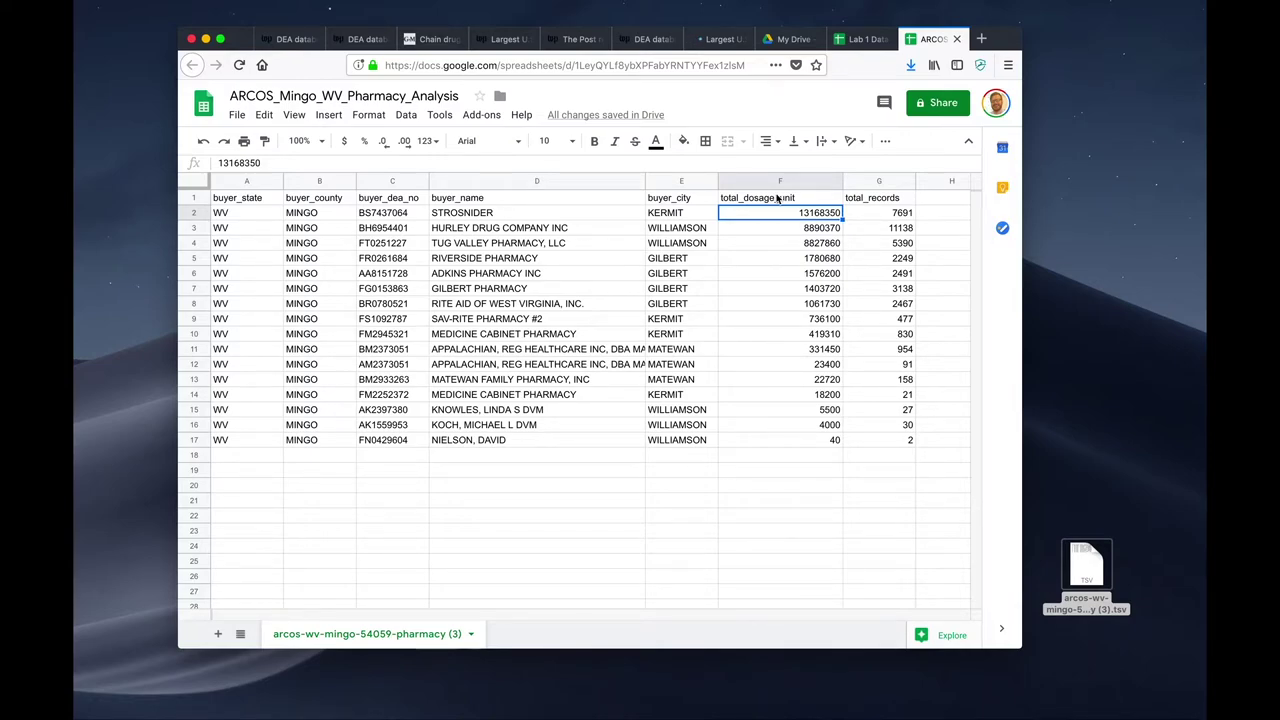
click(769, 201)
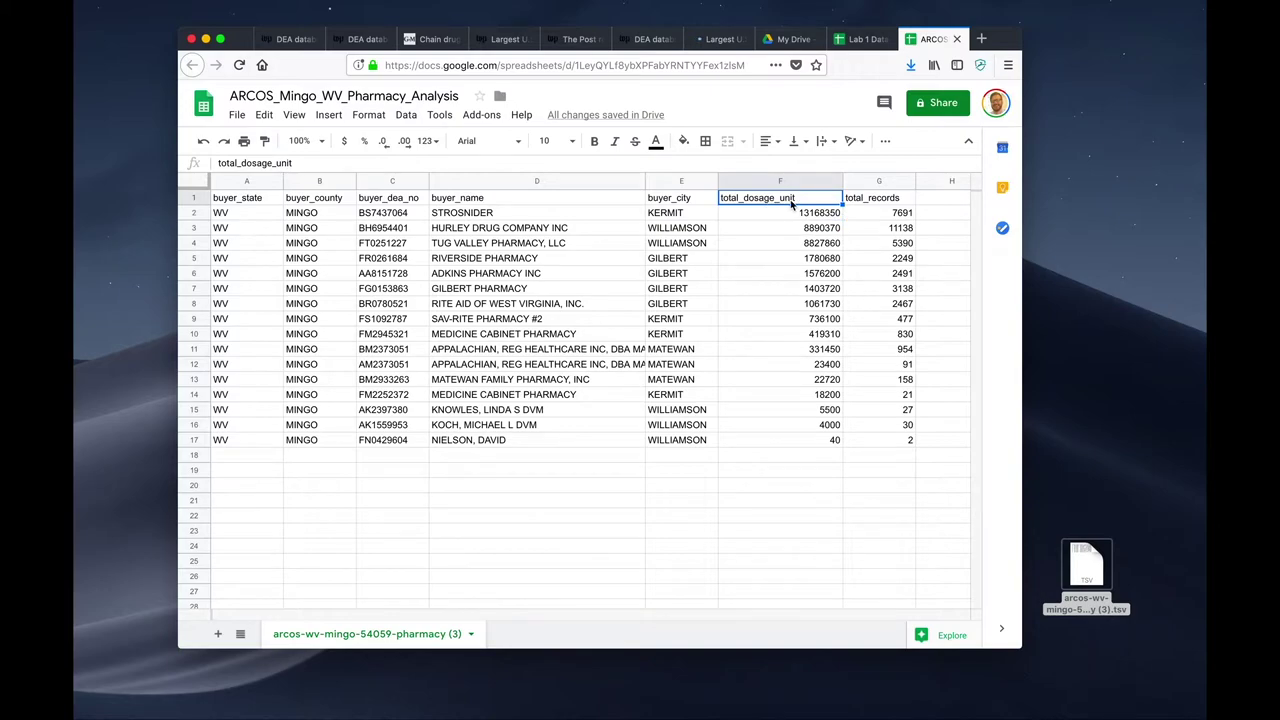
click(810, 216)
click(893, 216)
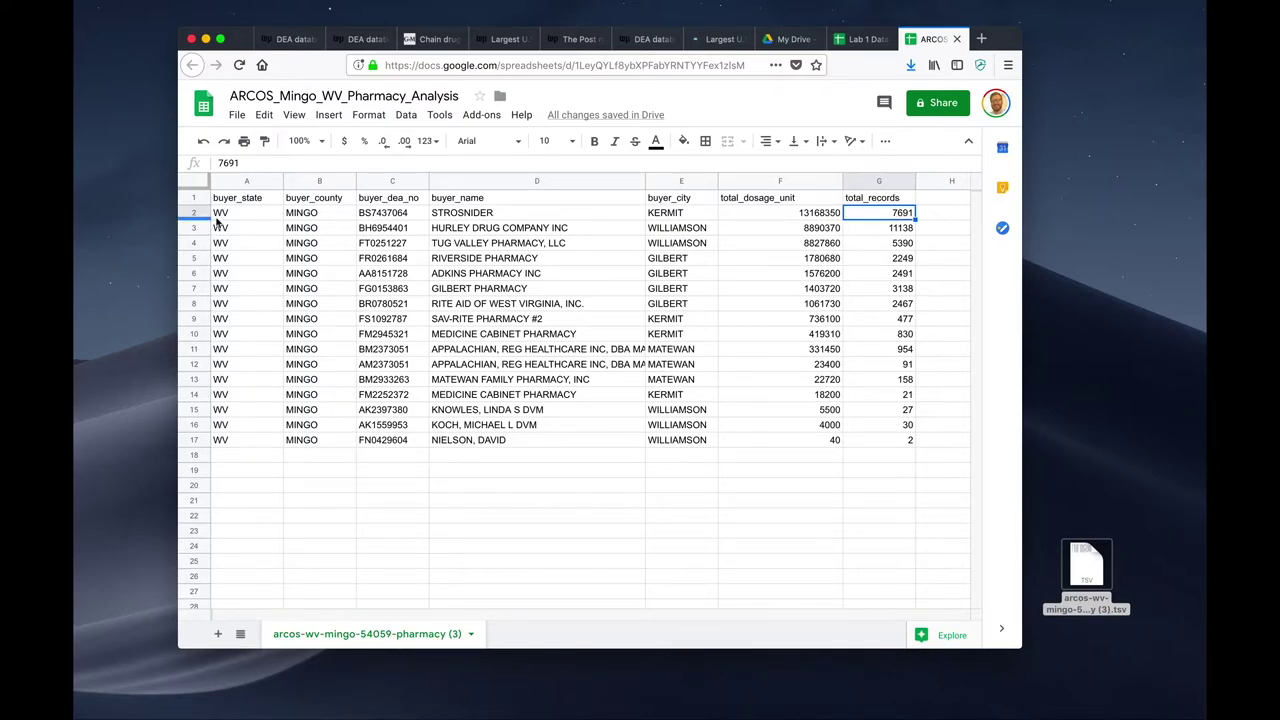
click(337, 227)
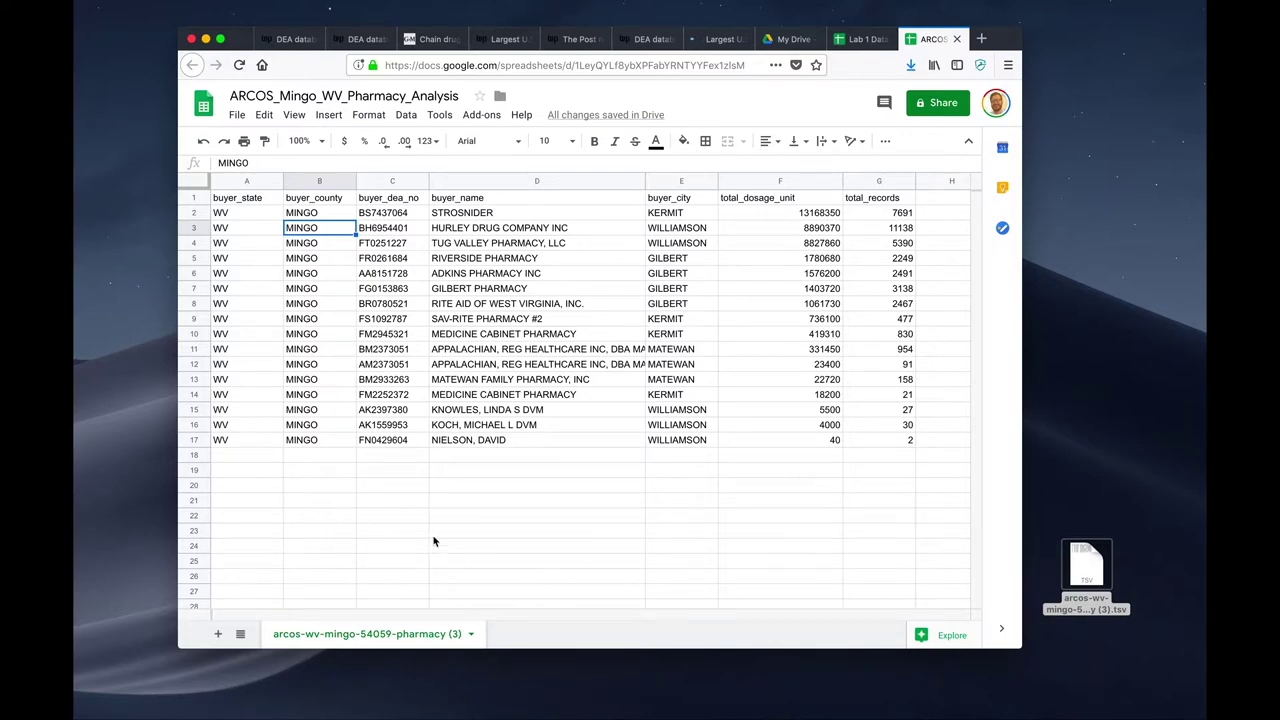
Add a sheet with Source, Date, Details in A1–A3, then return to the pharmacy tab
click(216, 634)
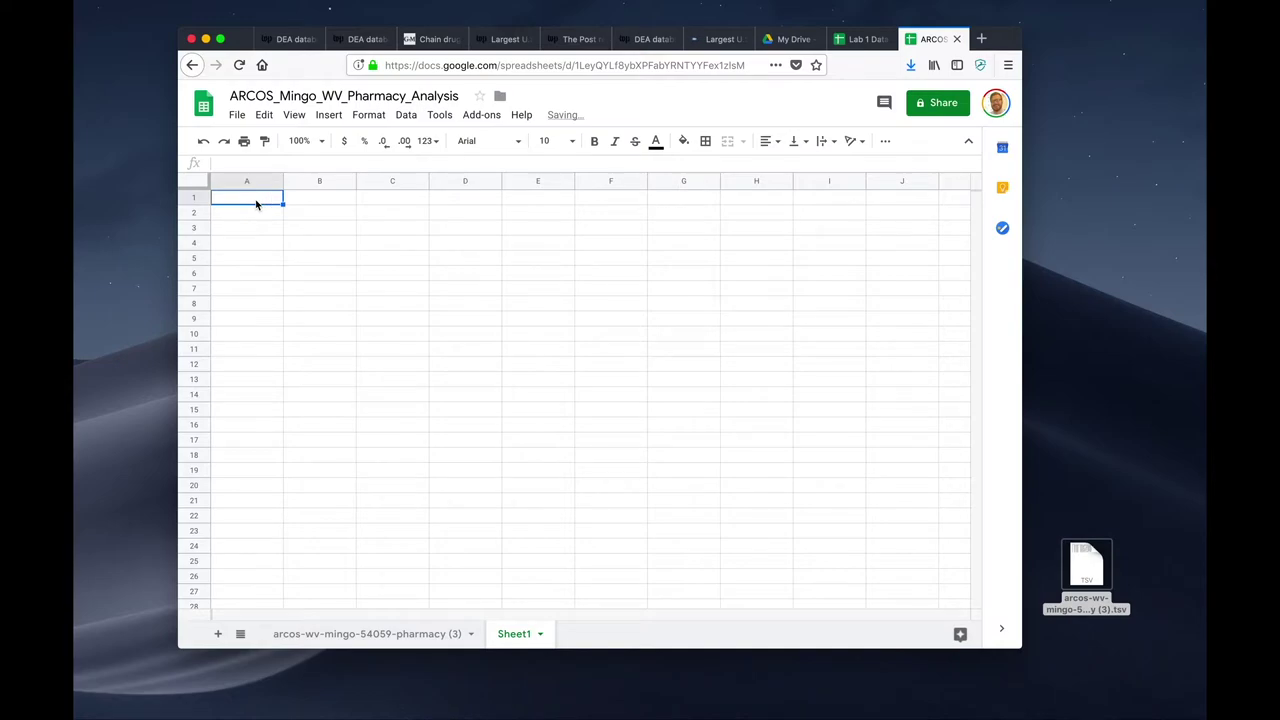
text(Source)
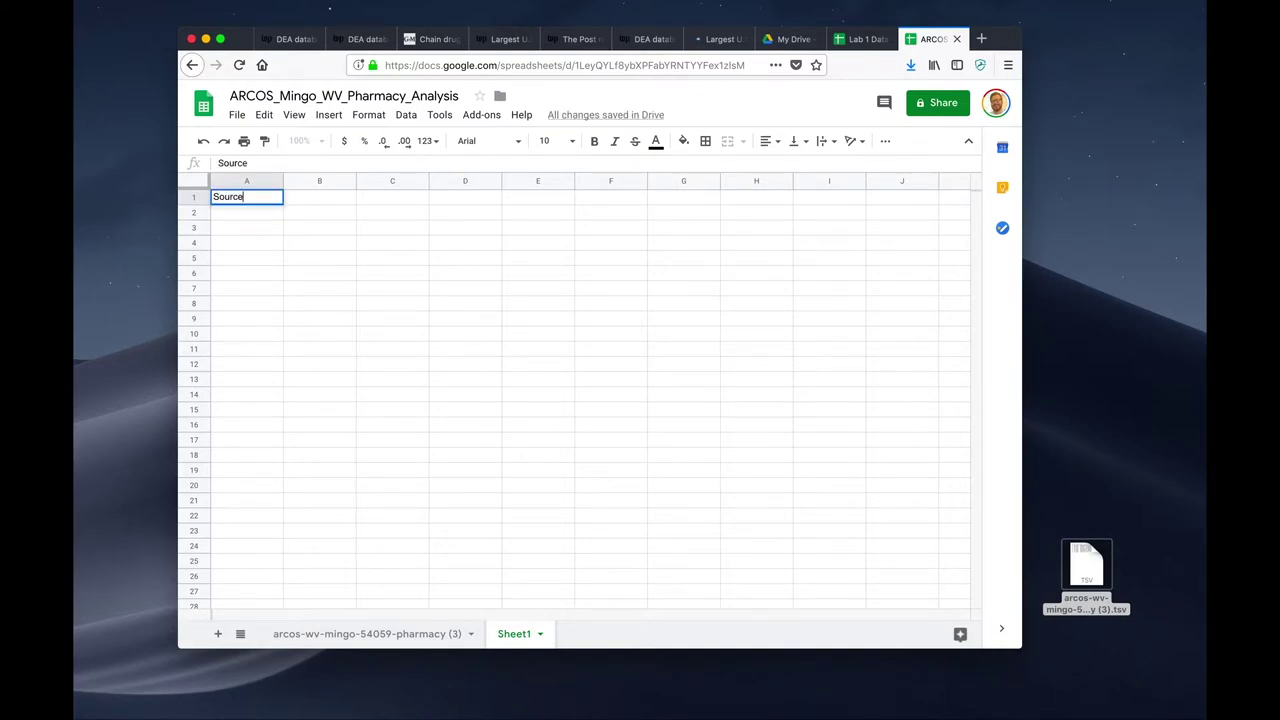
key(Return)
text(Date)
key(Return)
text(Details)
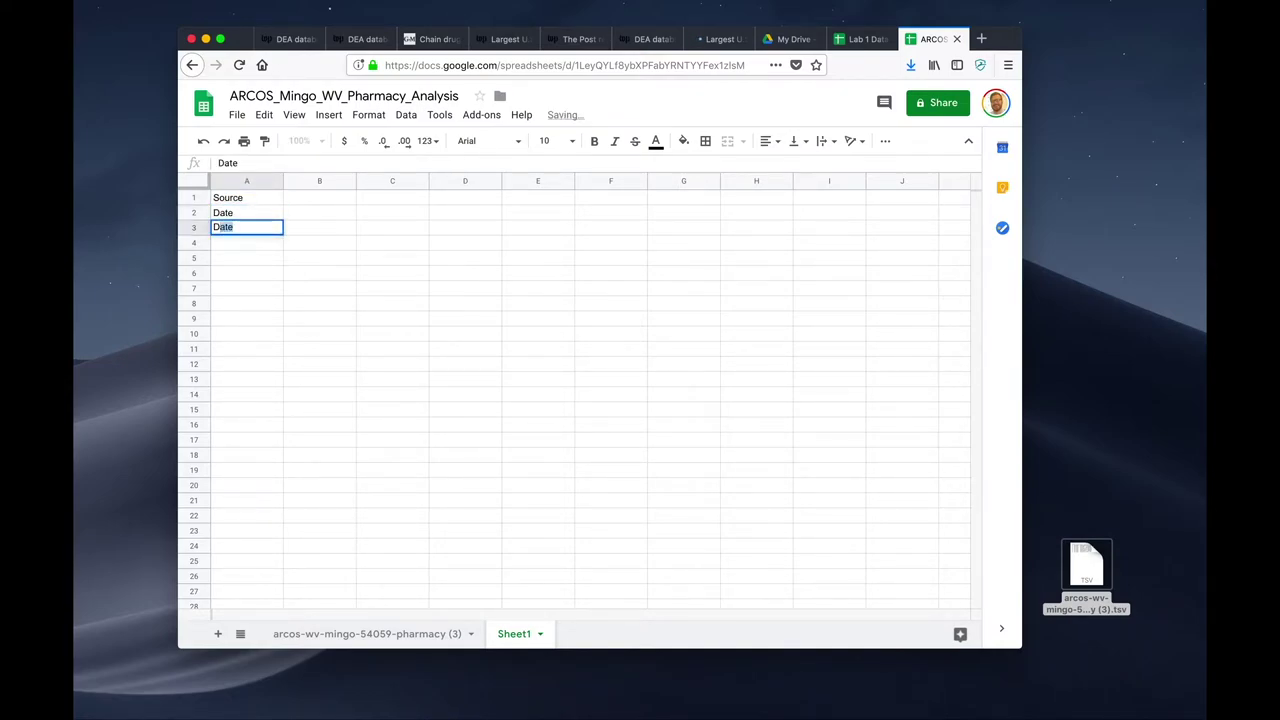
key(Return)
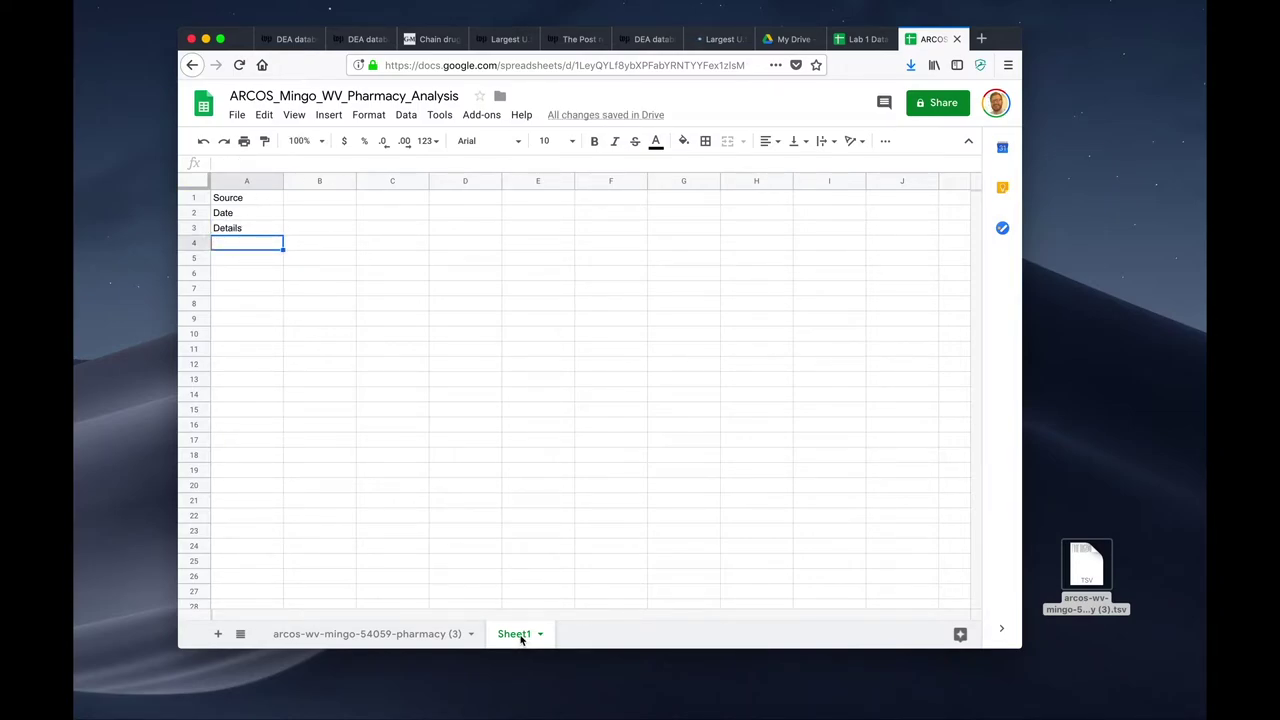
click(440, 644)
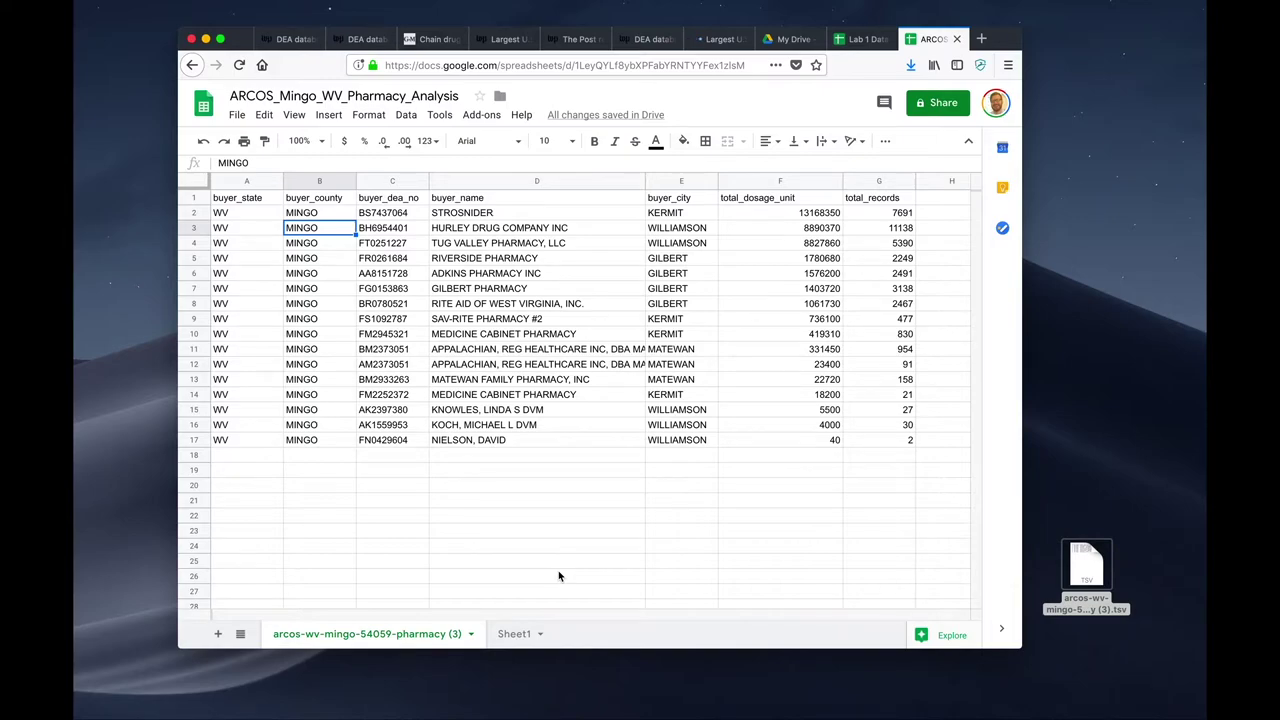
Rename the data tab Original-do-not-edit and copy all of its cells
double_click(378, 638)
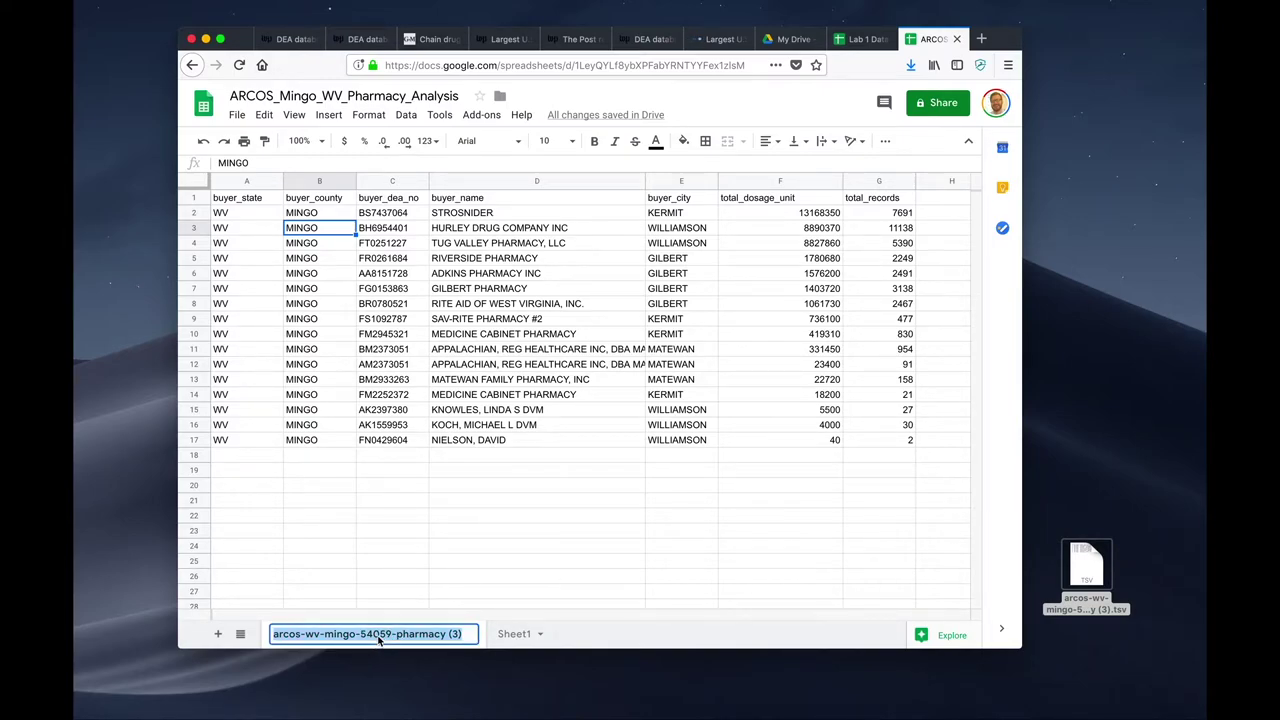
text(O)
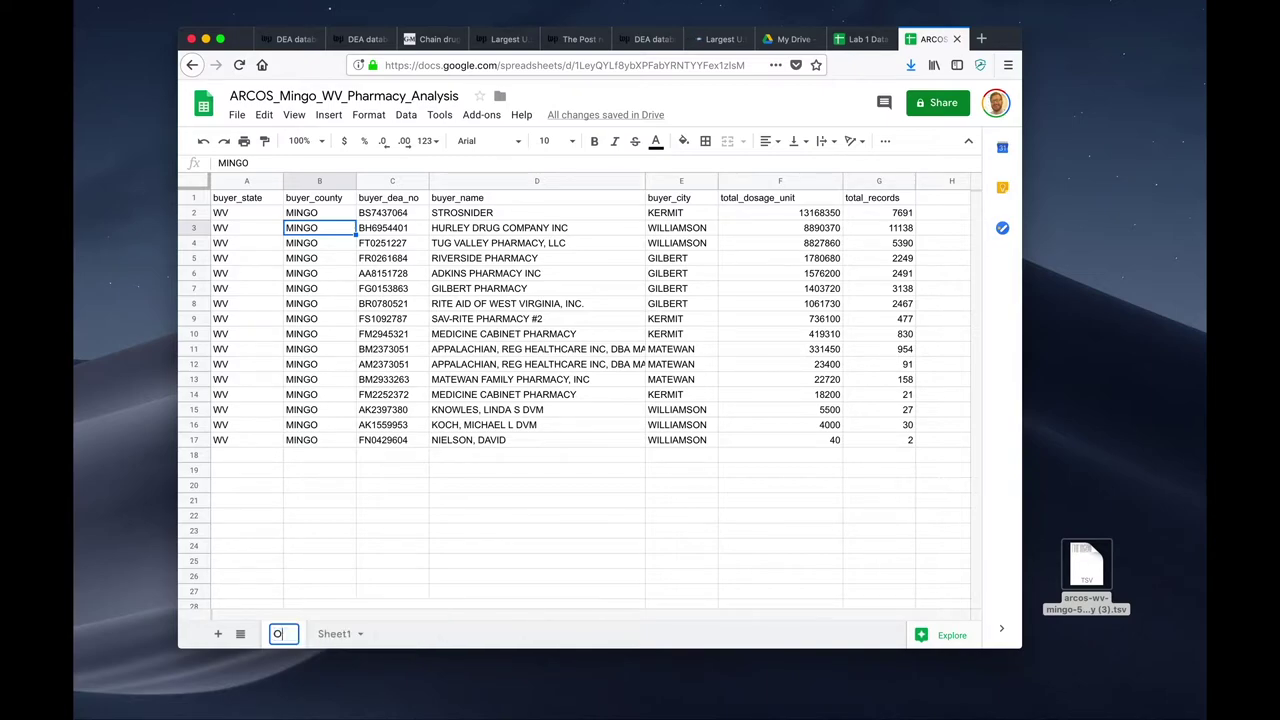
text(riginal-do-not-edit)
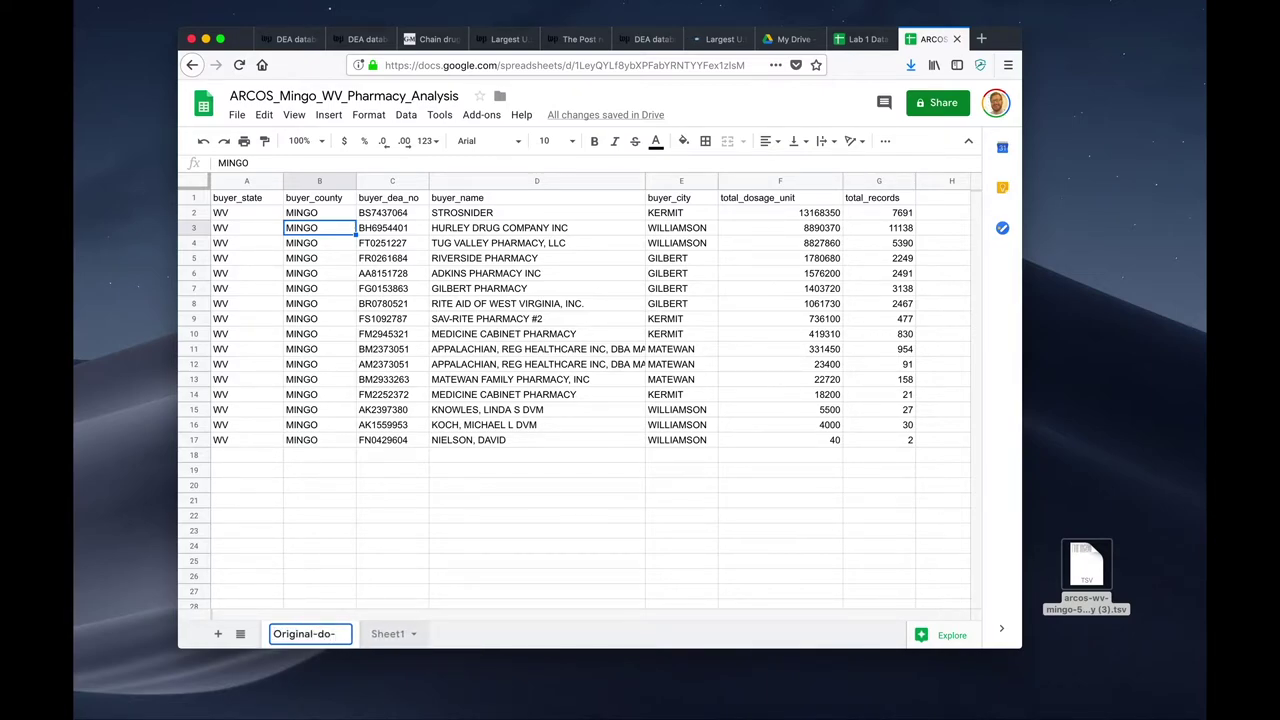
key(Return)
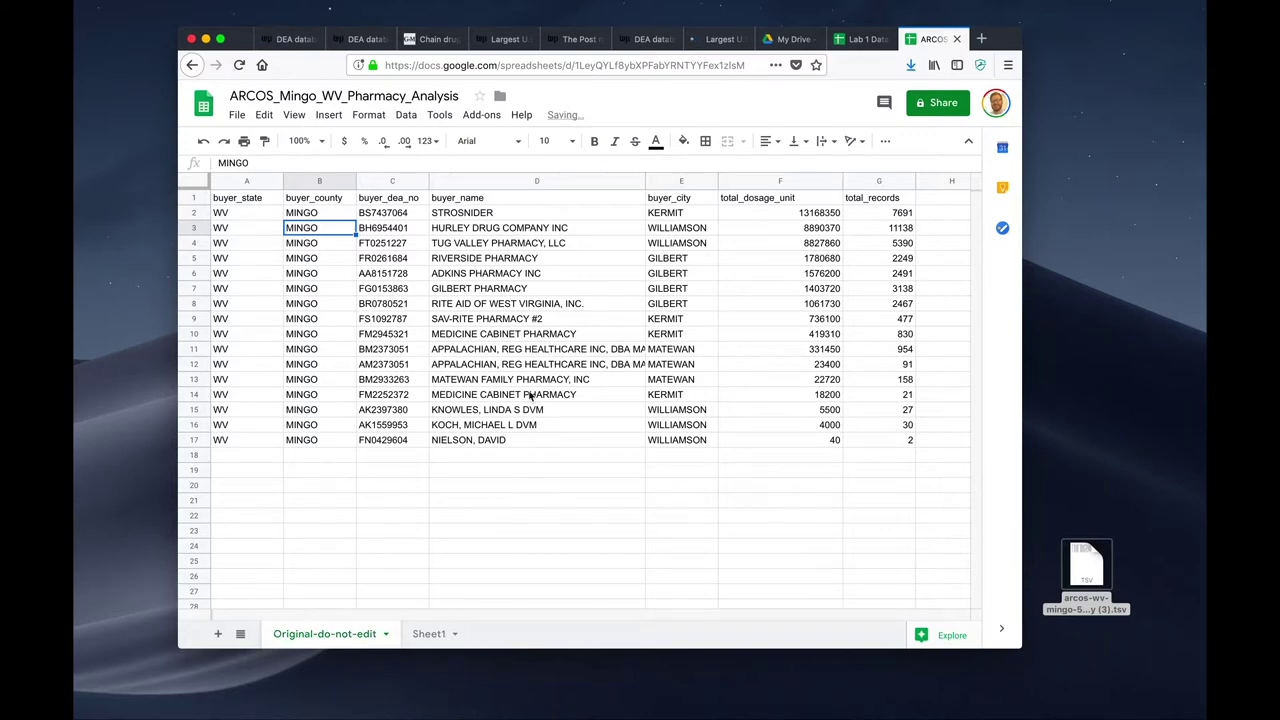
click(199, 185)
key(super+c)
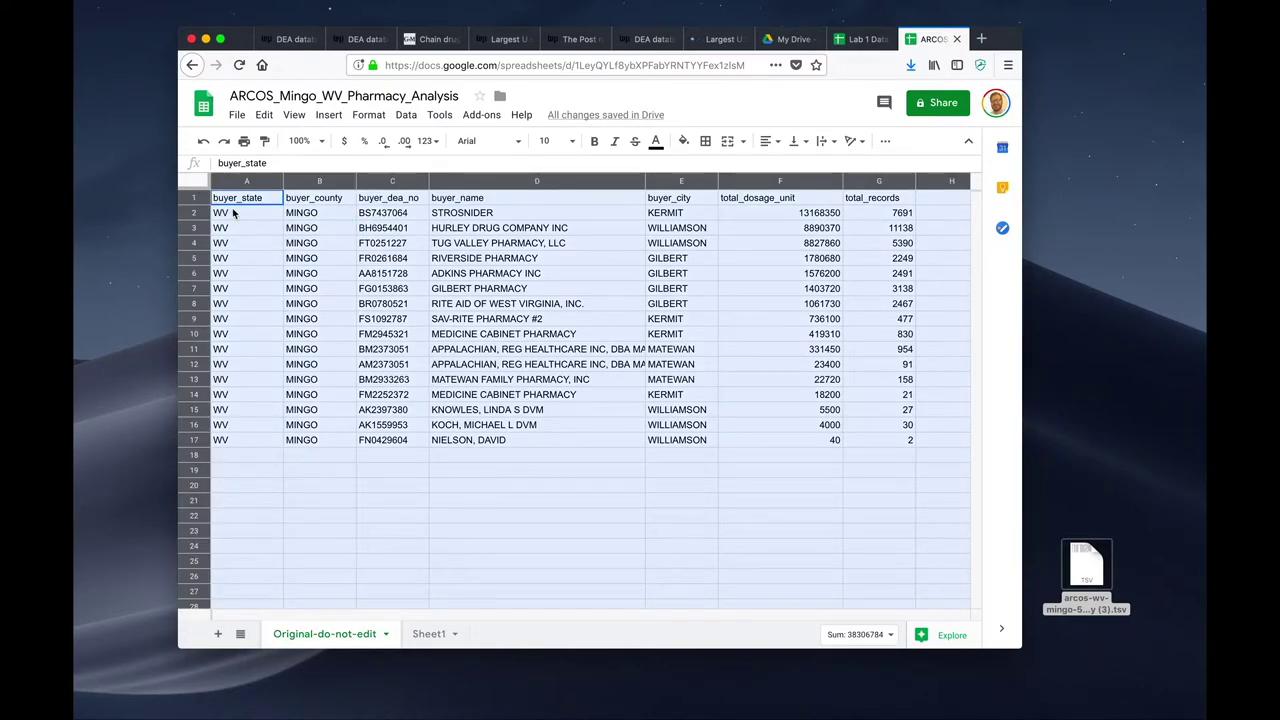
right_click(287, 244)
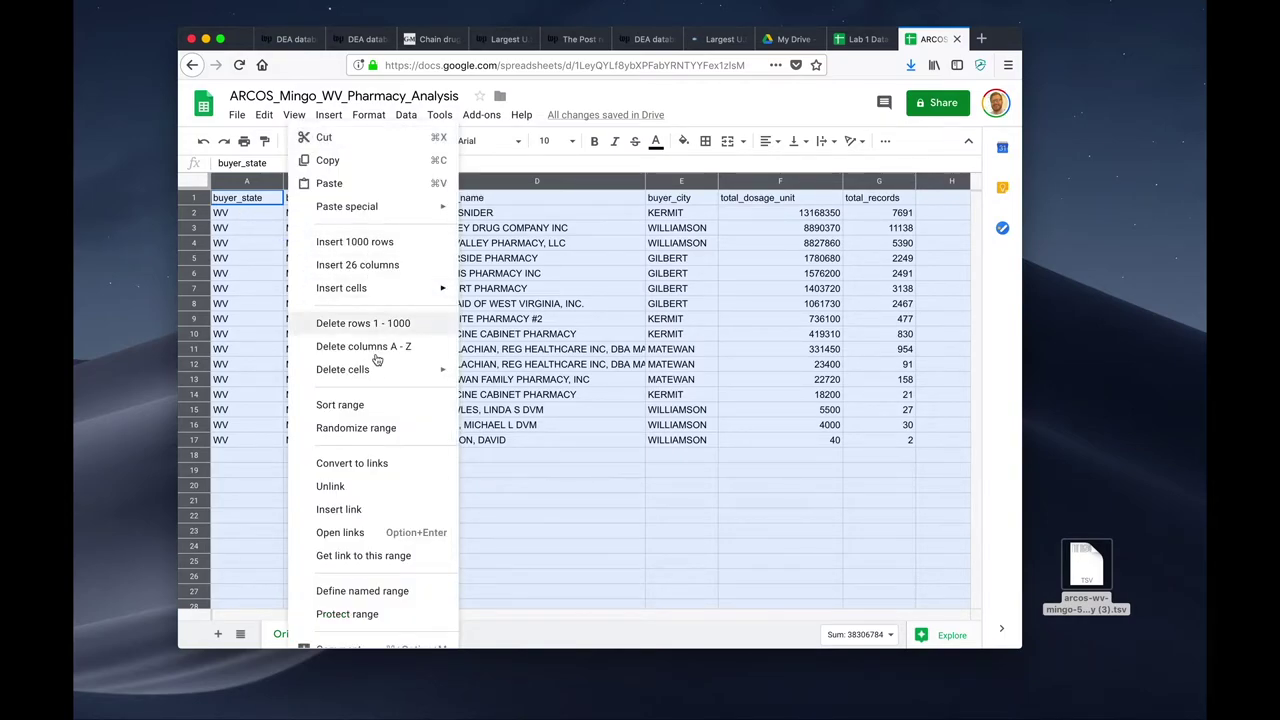
click(337, 161)
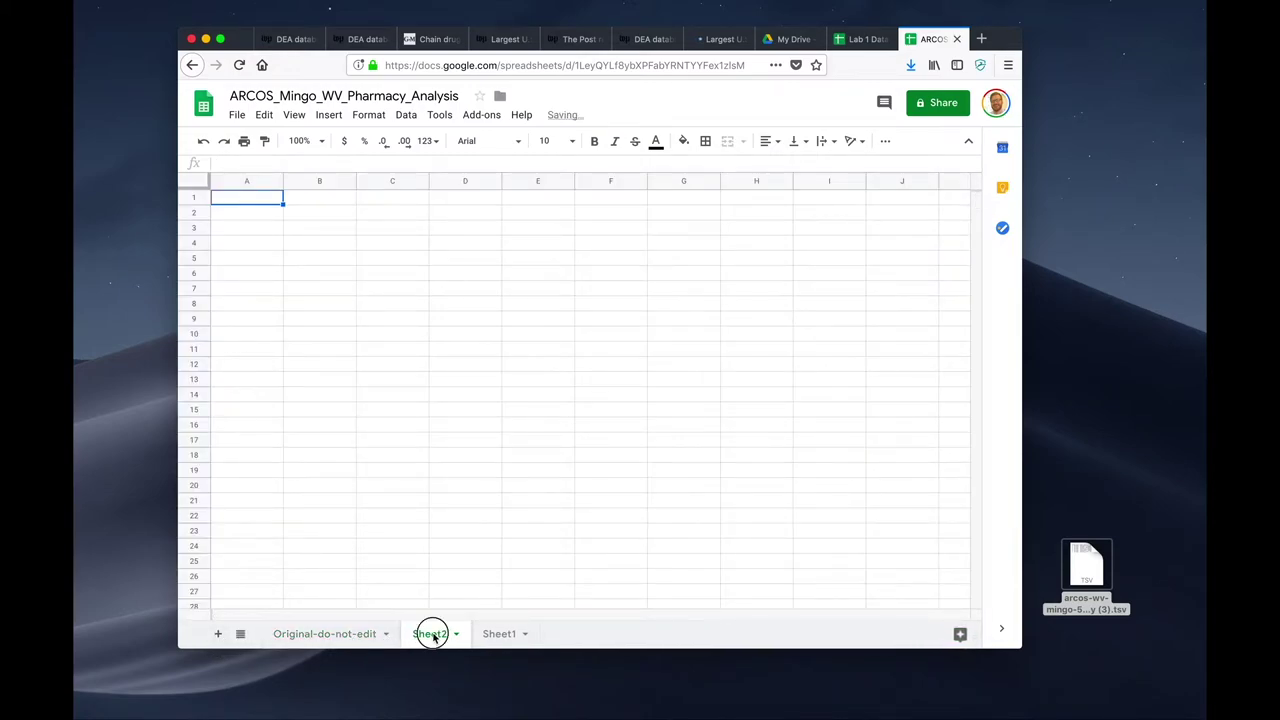
Rename Sheet2 to Working and paste the full pharmacy table at A1
double_click(429, 634)
text(Working)
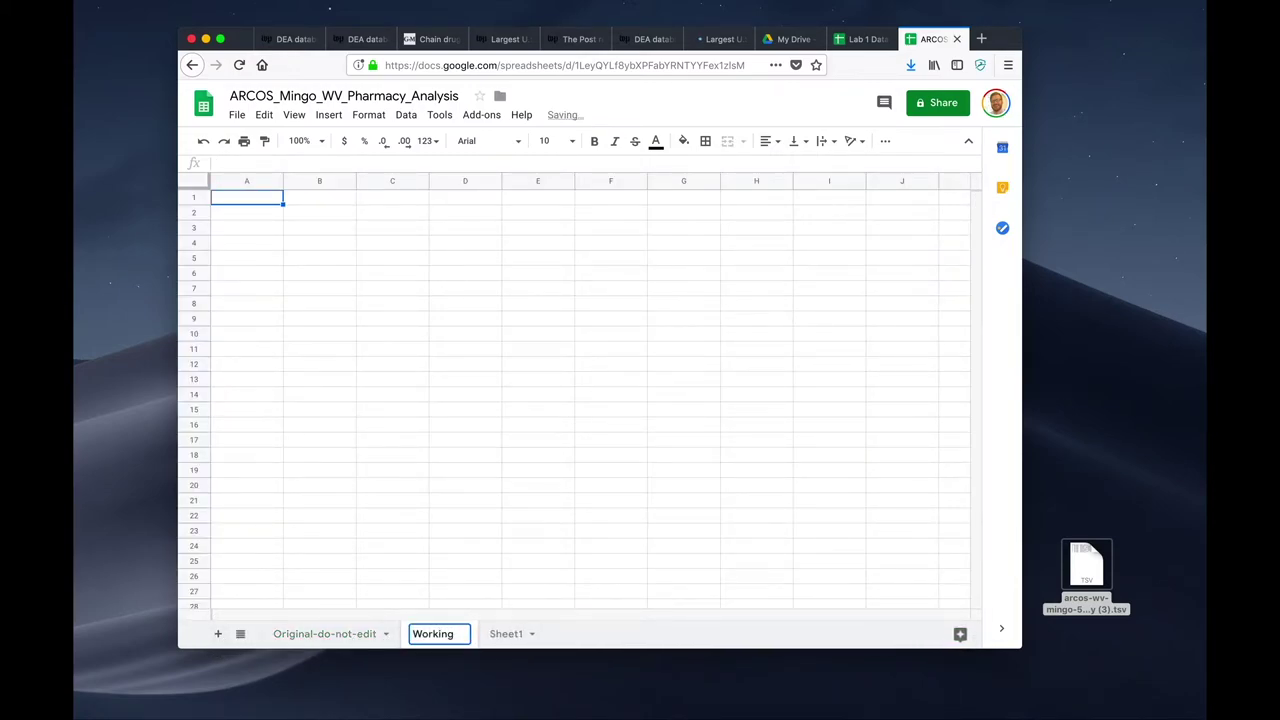
click(250, 200)
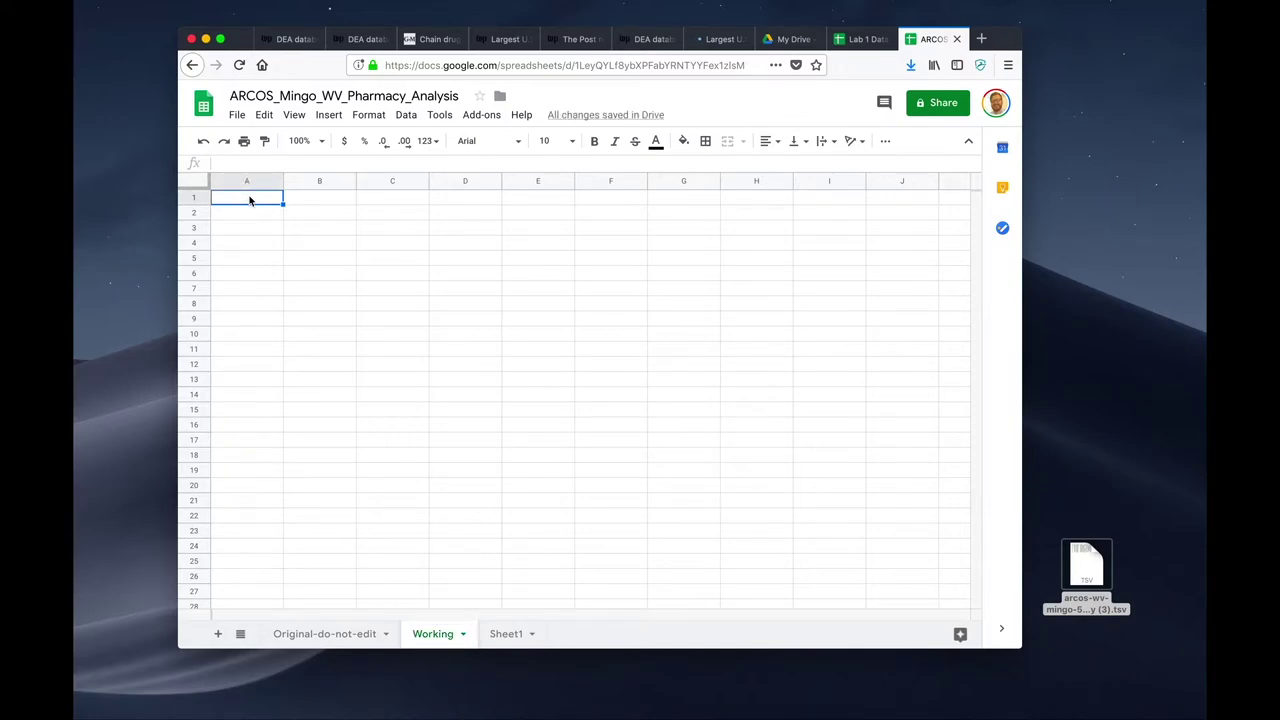
key(super+v)
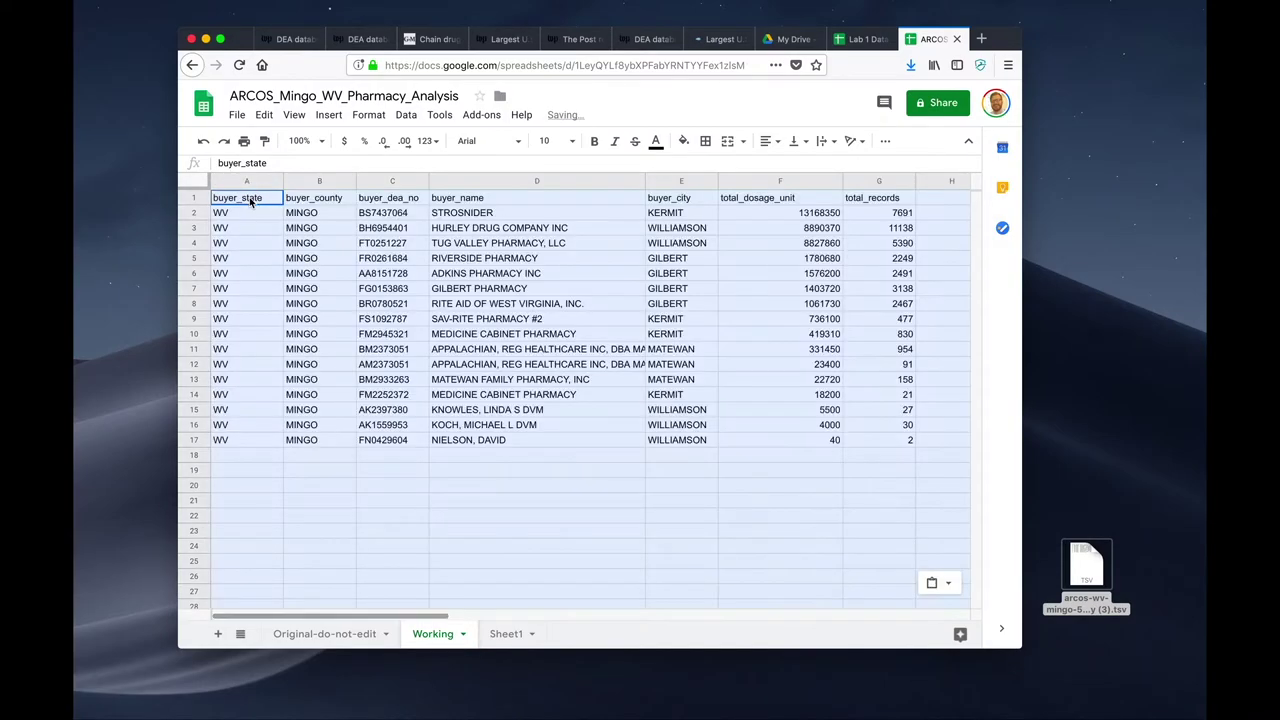
key(super+z)
right_click(250, 200)
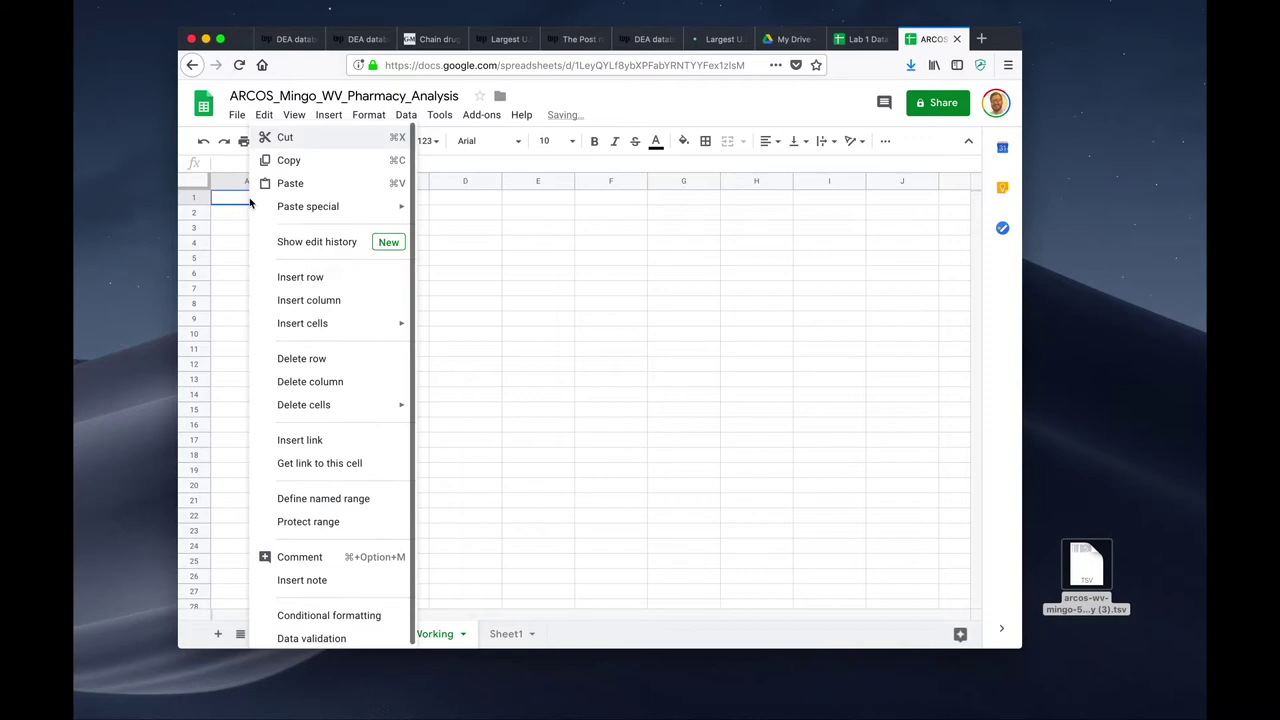
click(292, 186)
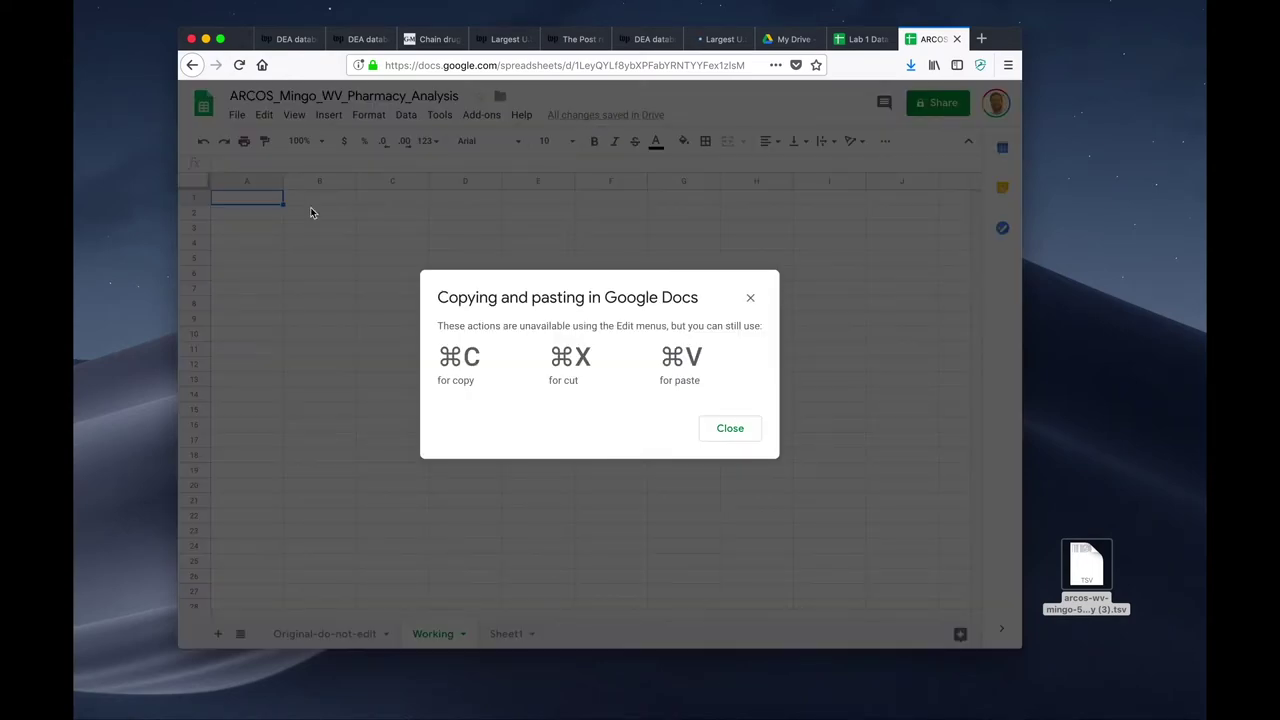
click(746, 433)
key(super+v)
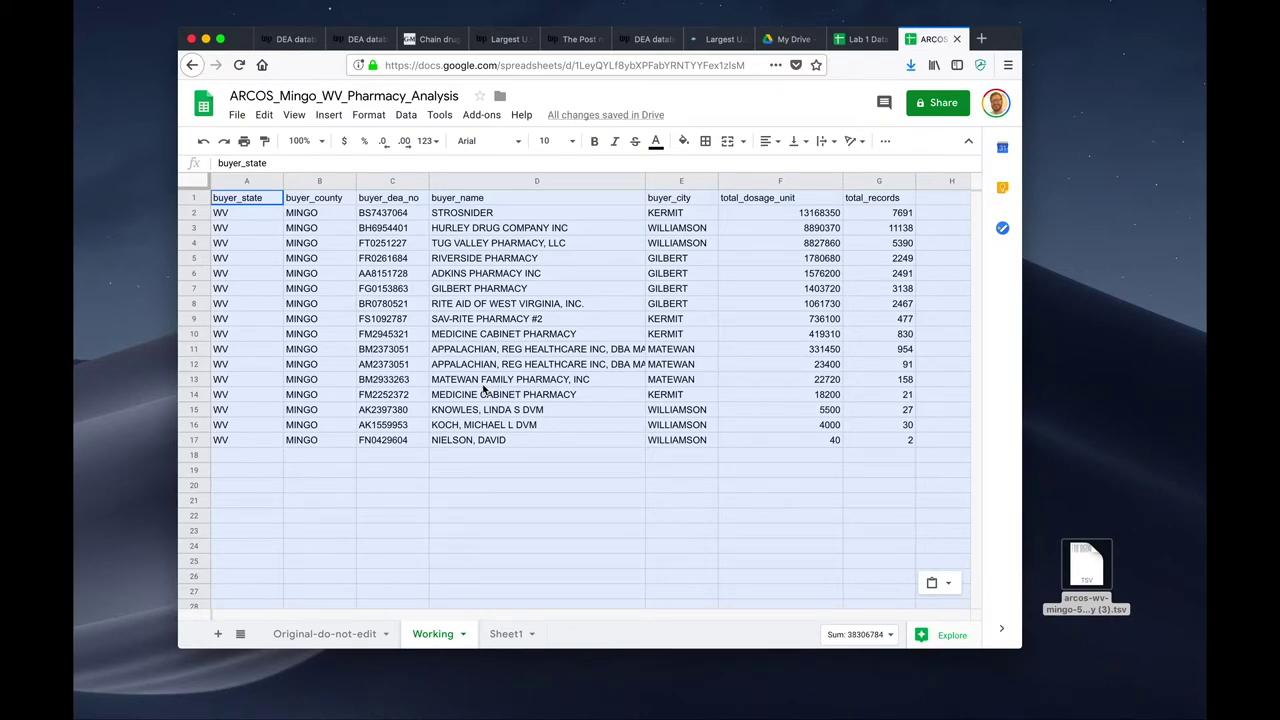
Rename the Sheet1 tab to Source
double_click(502, 635)
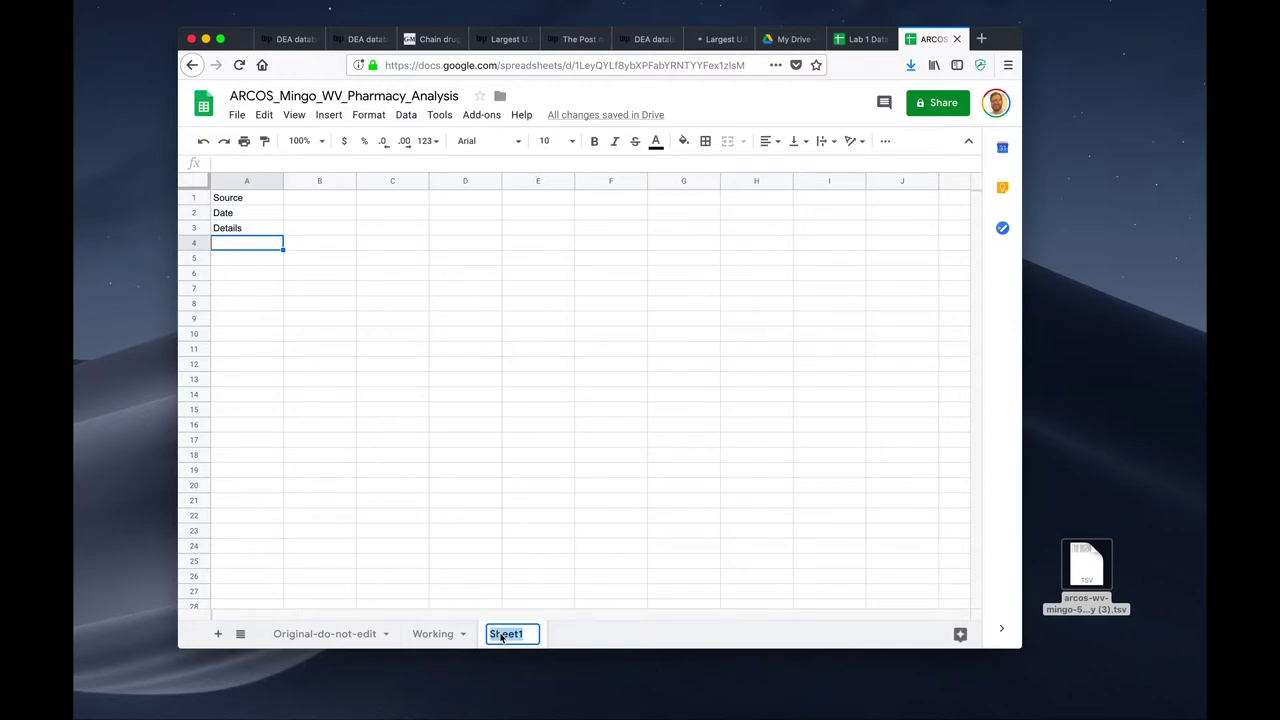
text(Source)
key(Return)
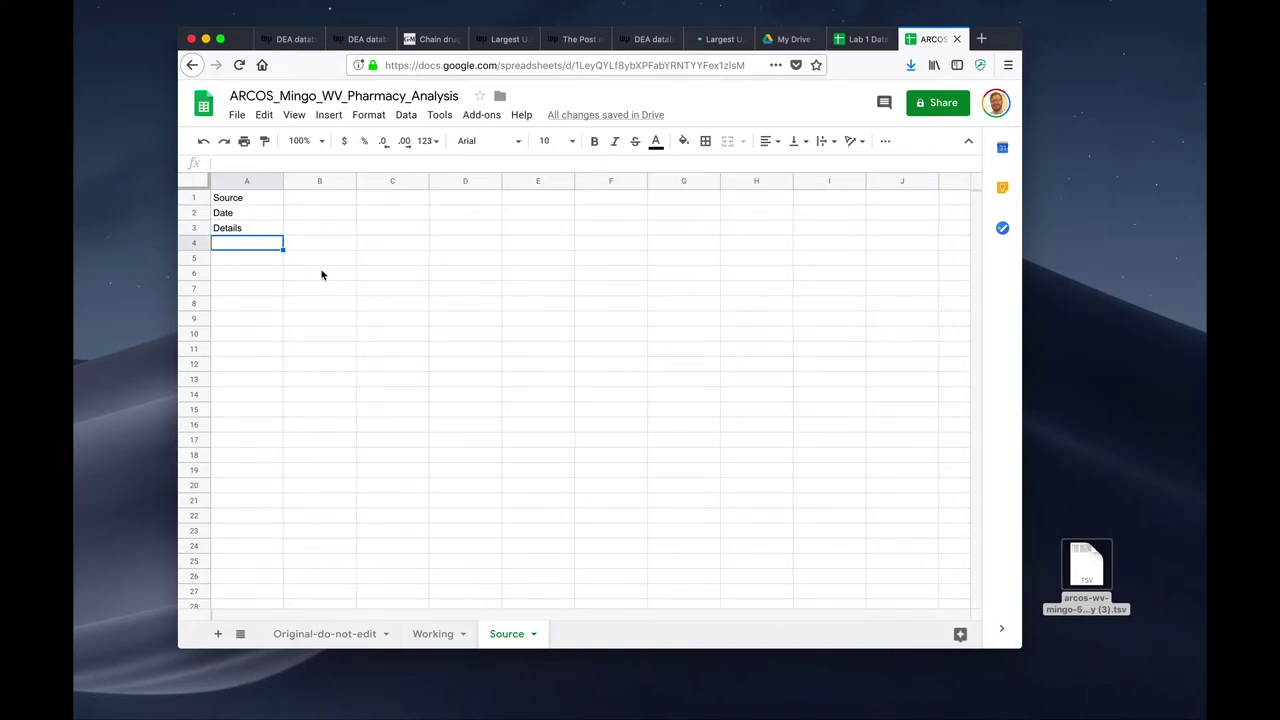
Enter 'Washington Post opioid analysis' in B1 and paste the DEA Mingo County page URL into C1
click(232, 203)
click(303, 204)
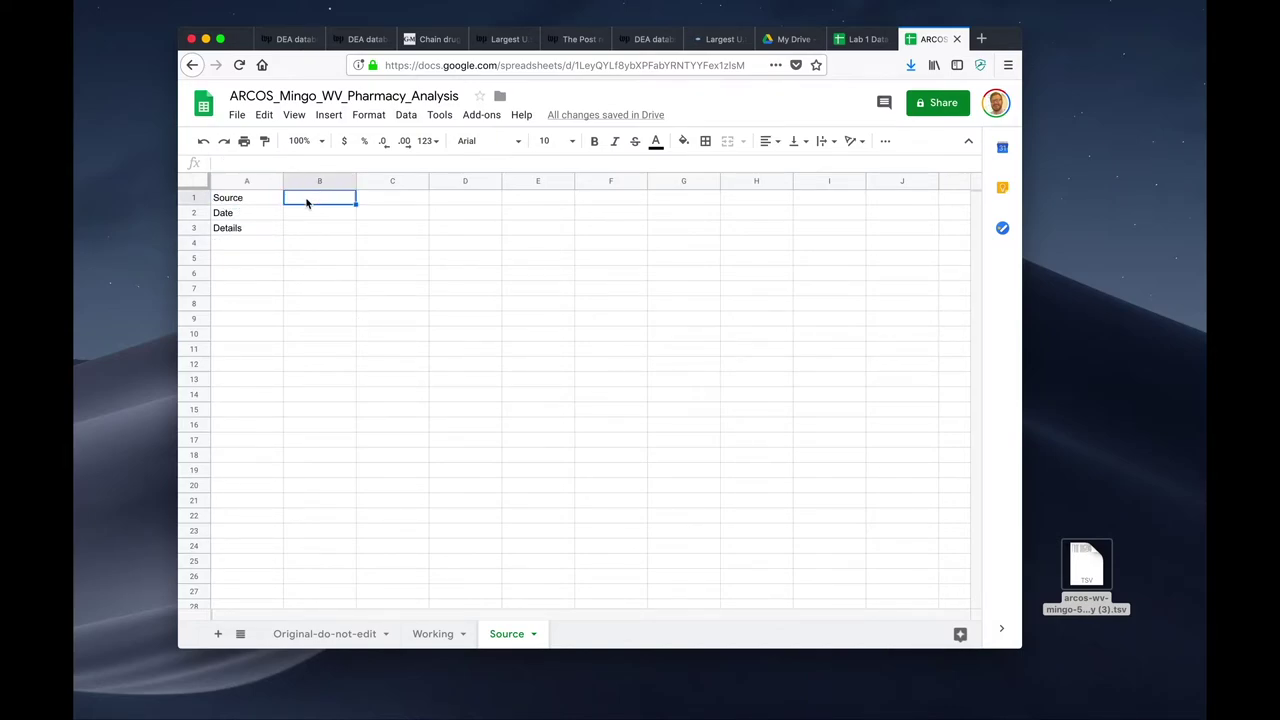
click(572, 39)
click(648, 39)
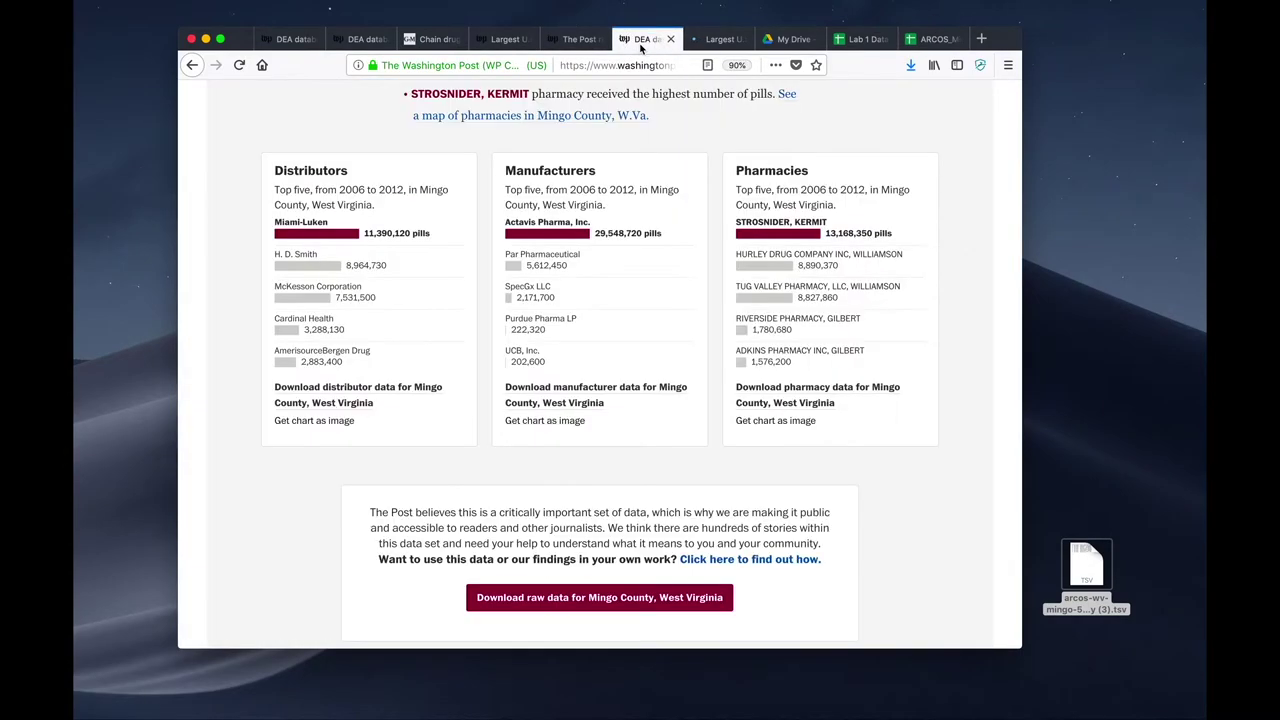
click(601, 65)
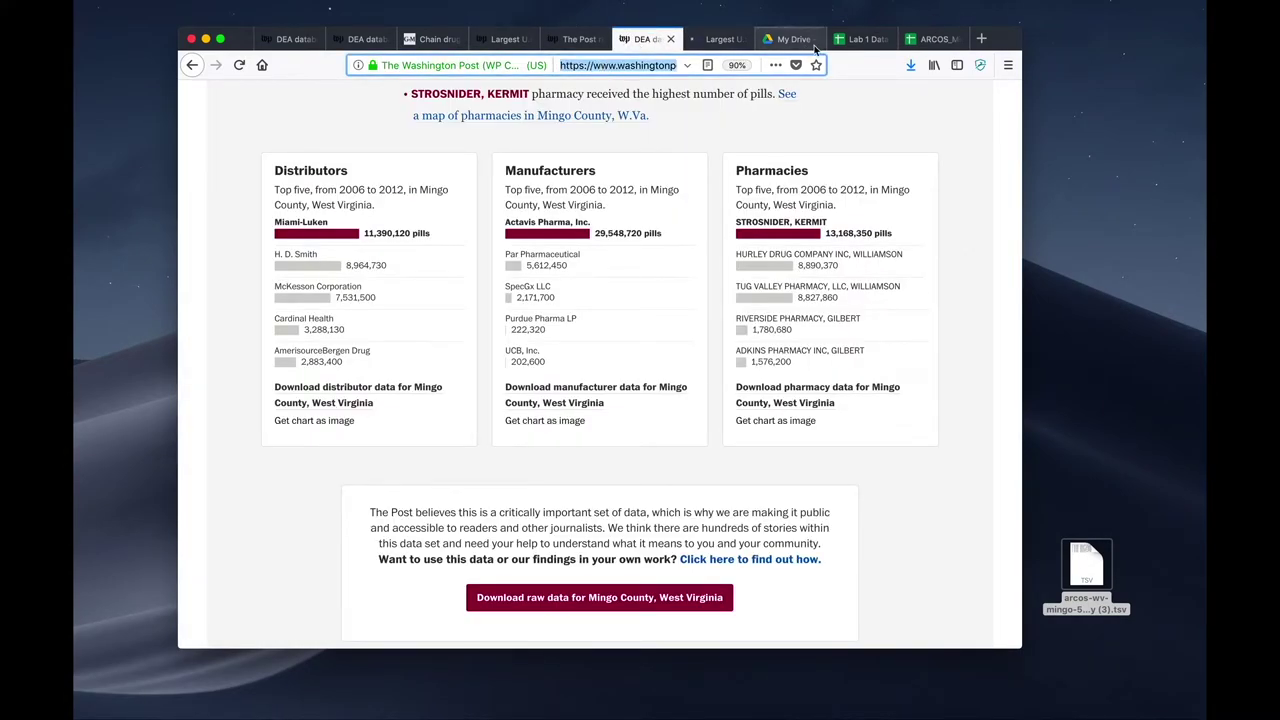
click(935, 39)
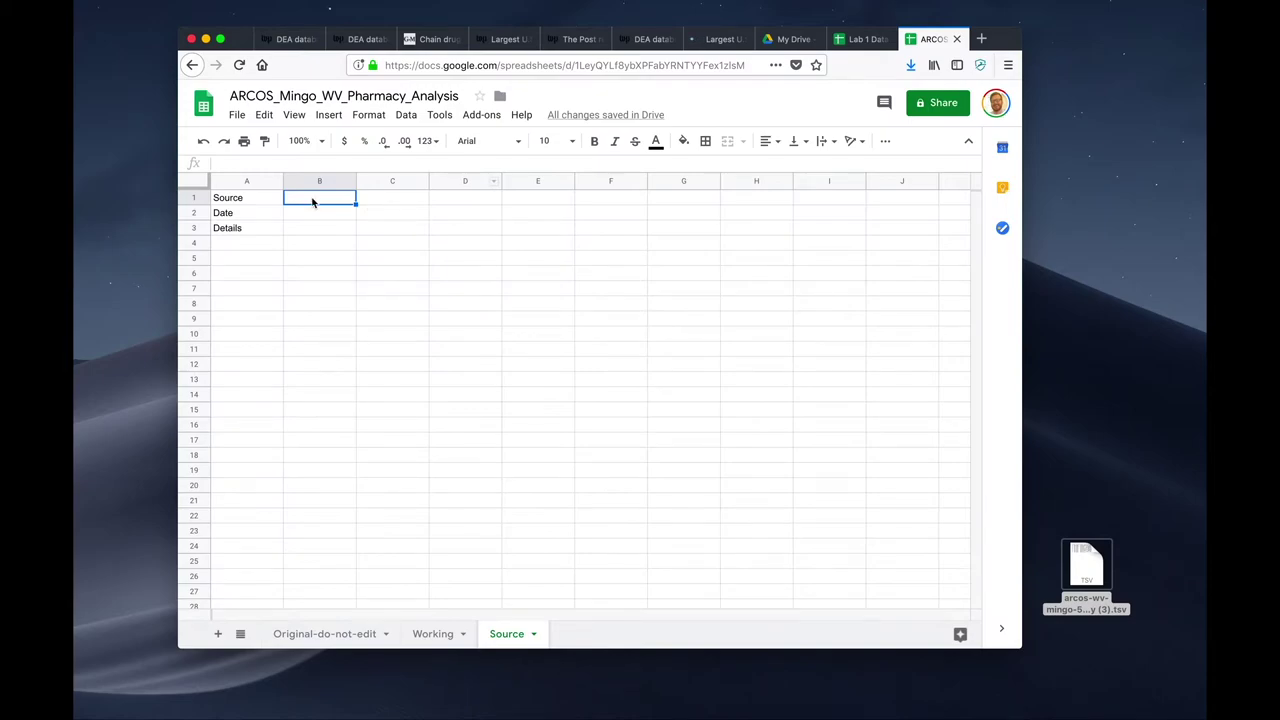
text(Washington Po)
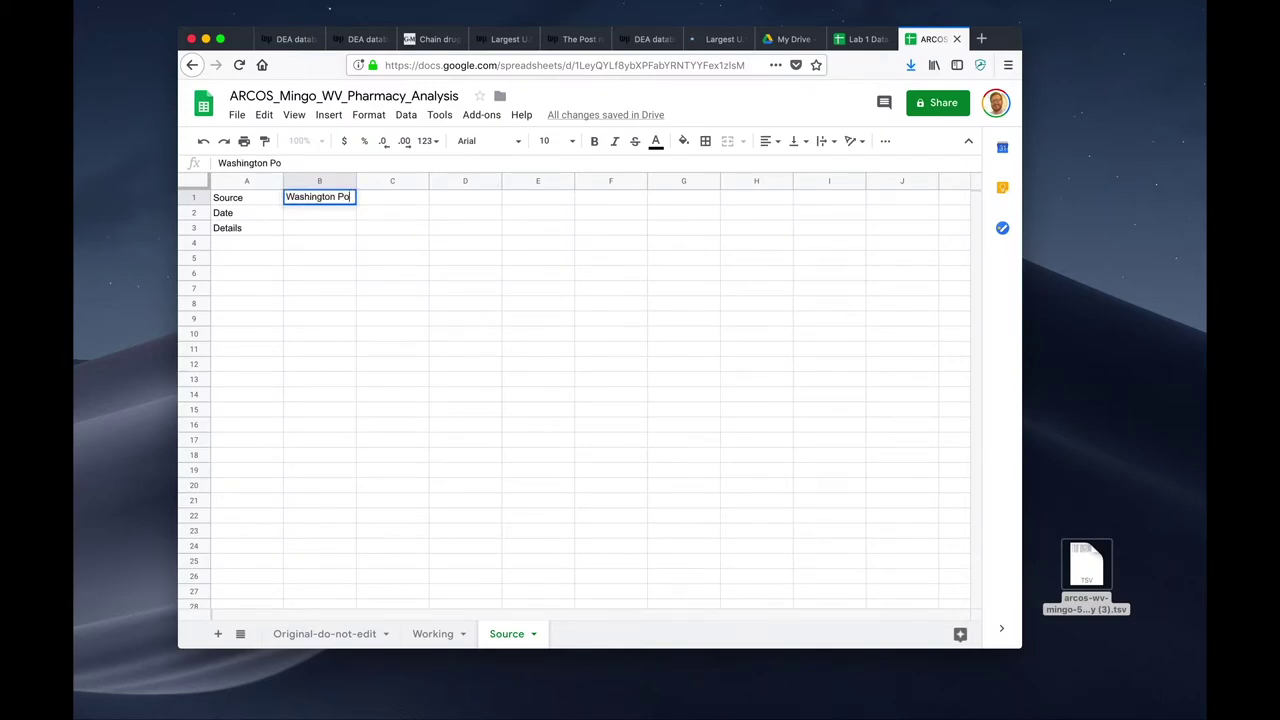
text(st opioid)
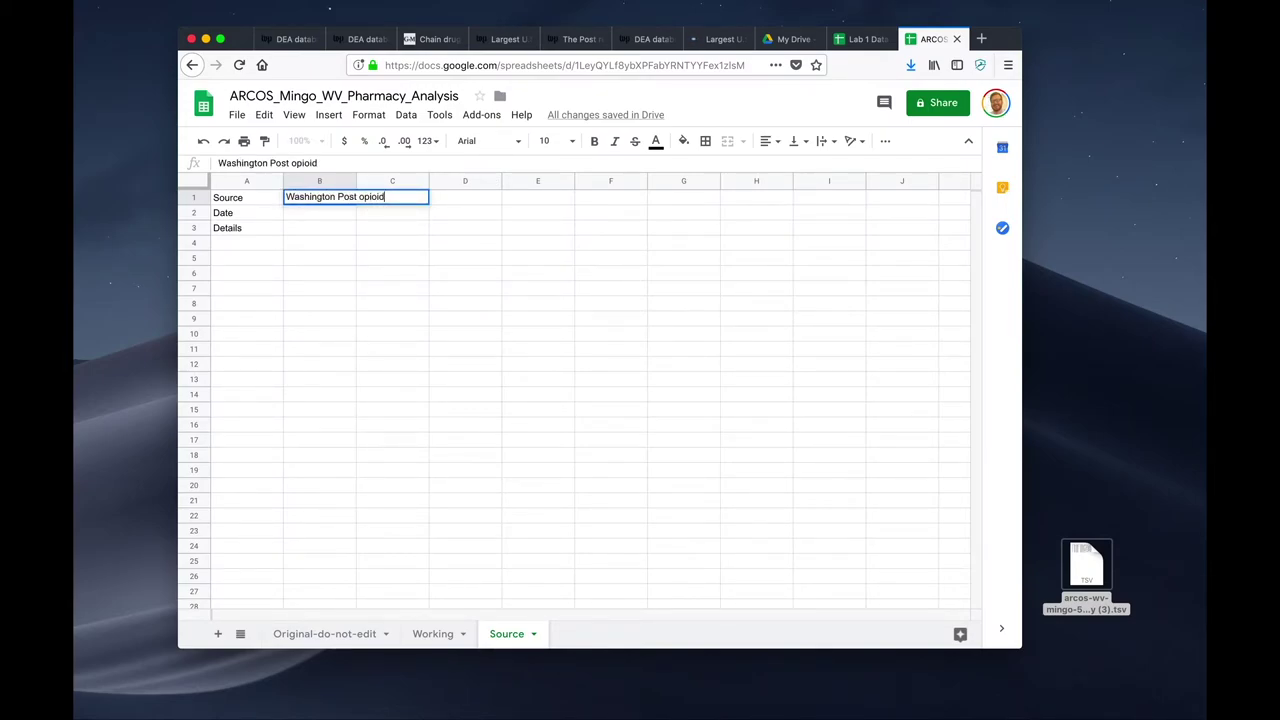
text( analysis)
key(Tab)
text(https://www.washingtonpost.com/graphics/2019/investigations/dea-pain-pill-database/)
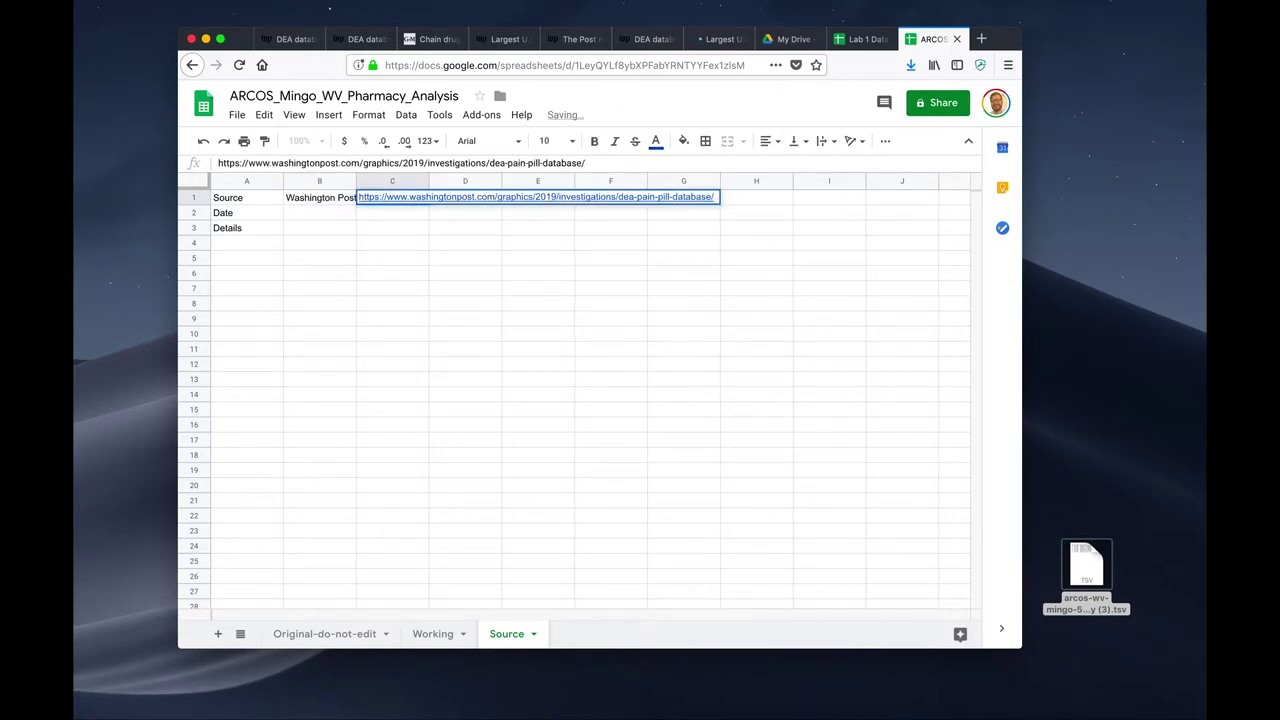
Bring up the Format text options for the B1 source cell
click(320, 198)
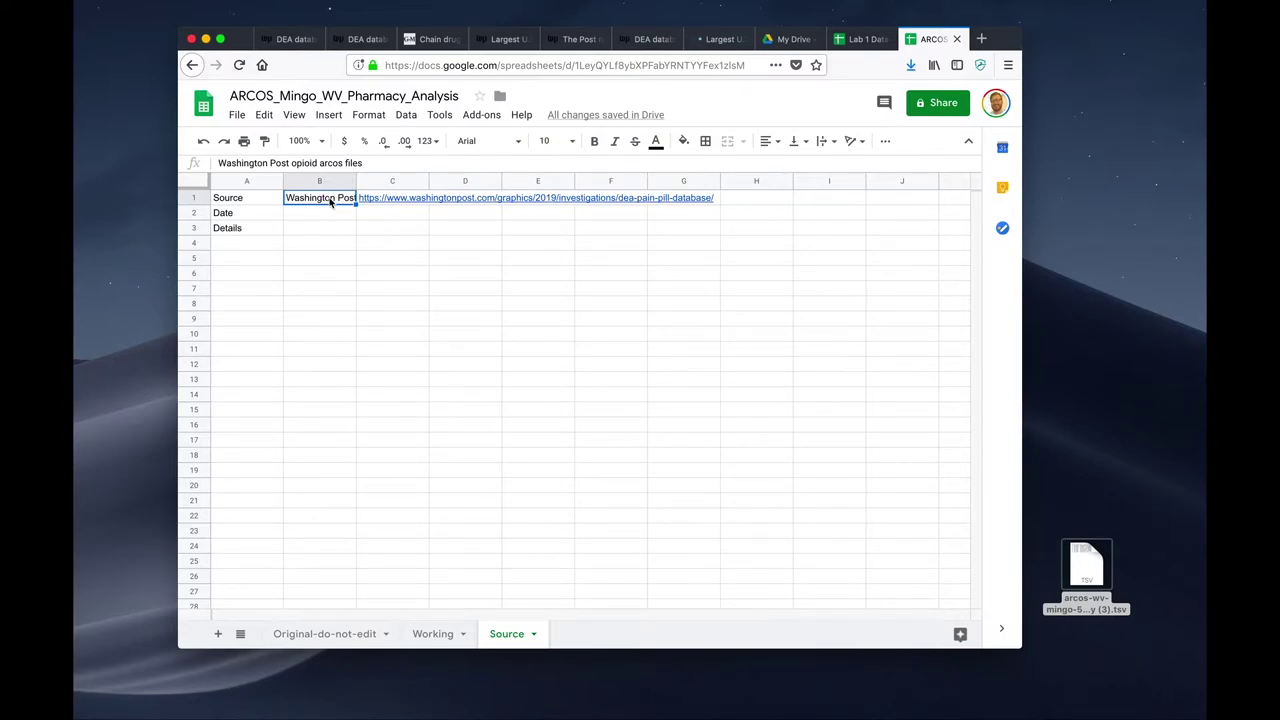
right_click(328, 200)
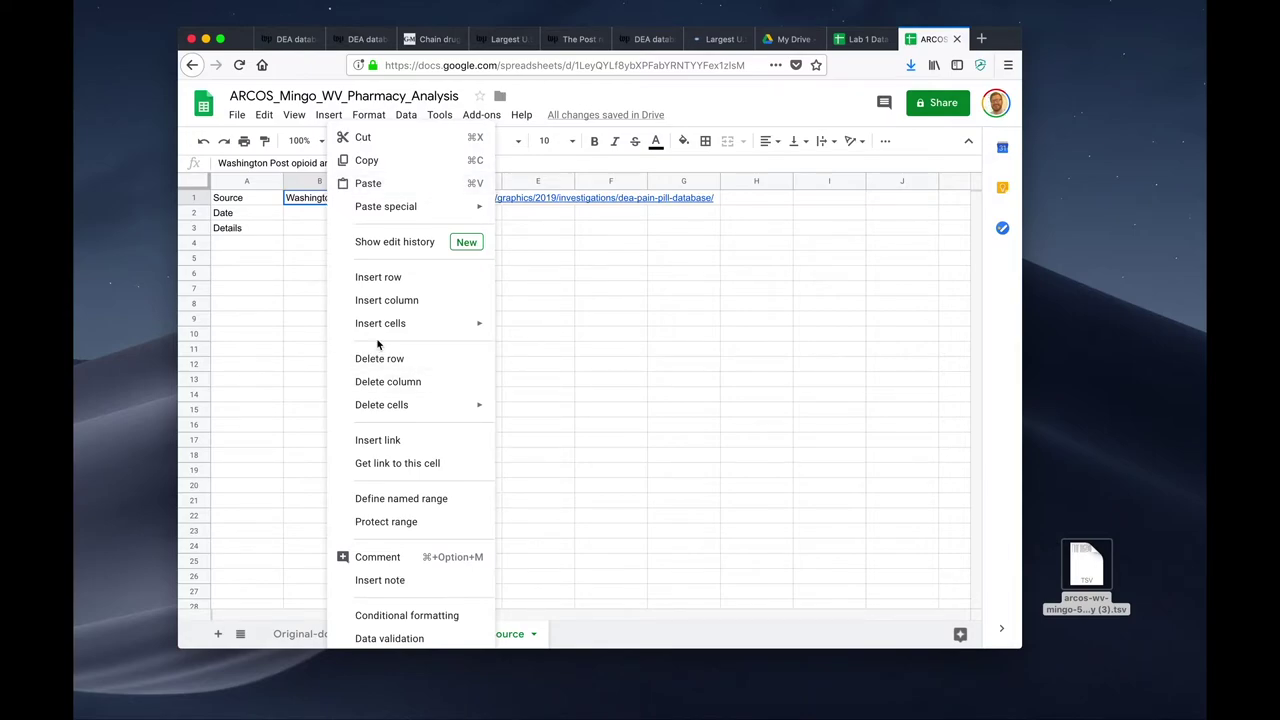
click(310, 230)
click(325, 200)
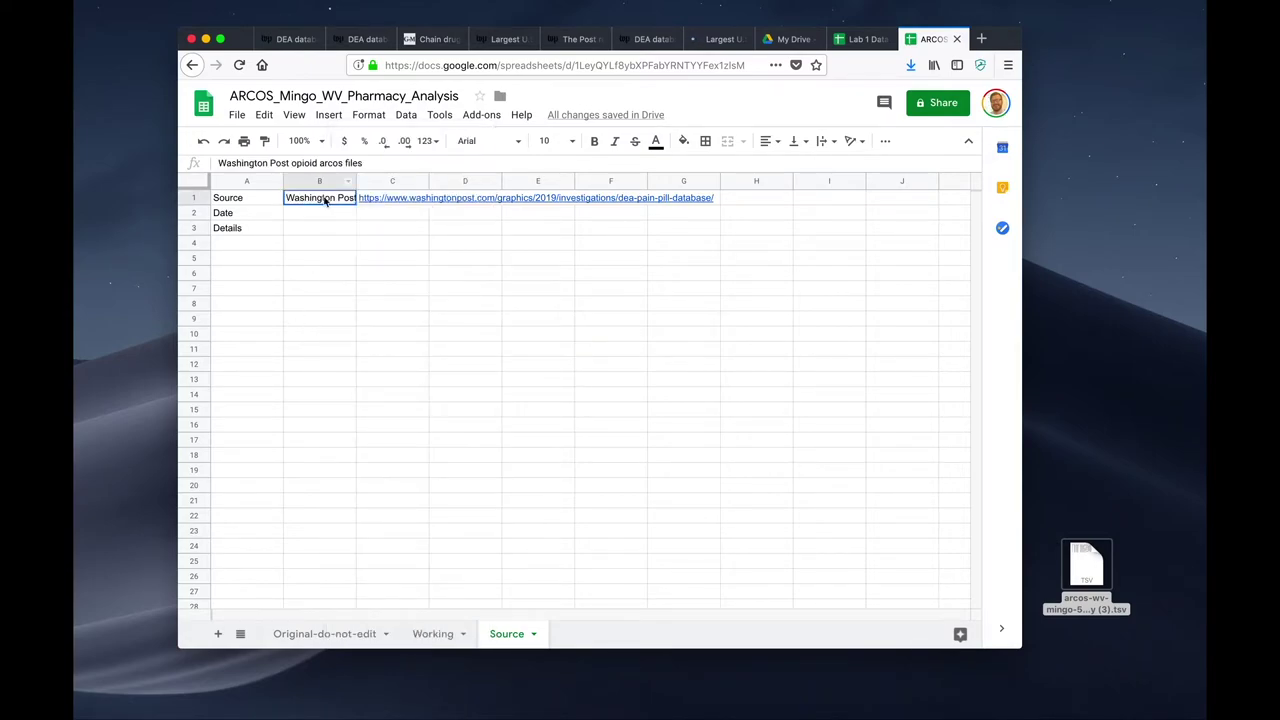
click(368, 115)
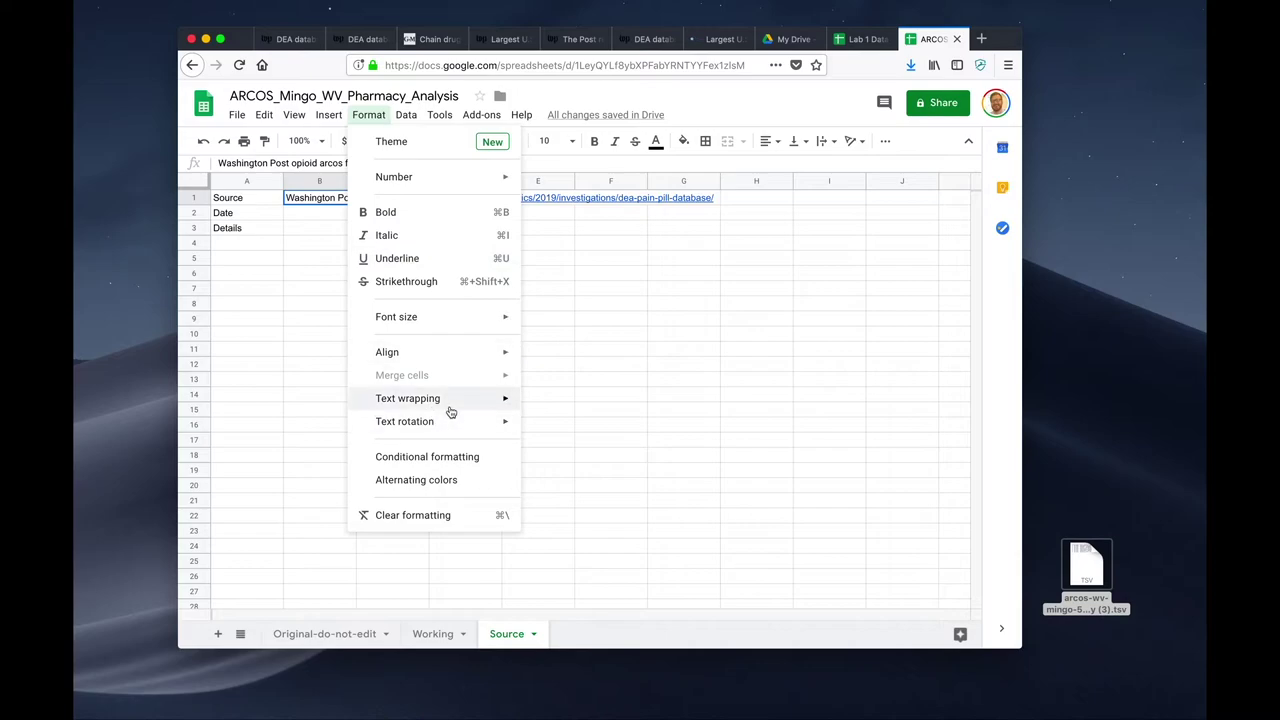
Set B1's text wrapping to Wrap so the source text fits
mouse_move(436, 425)
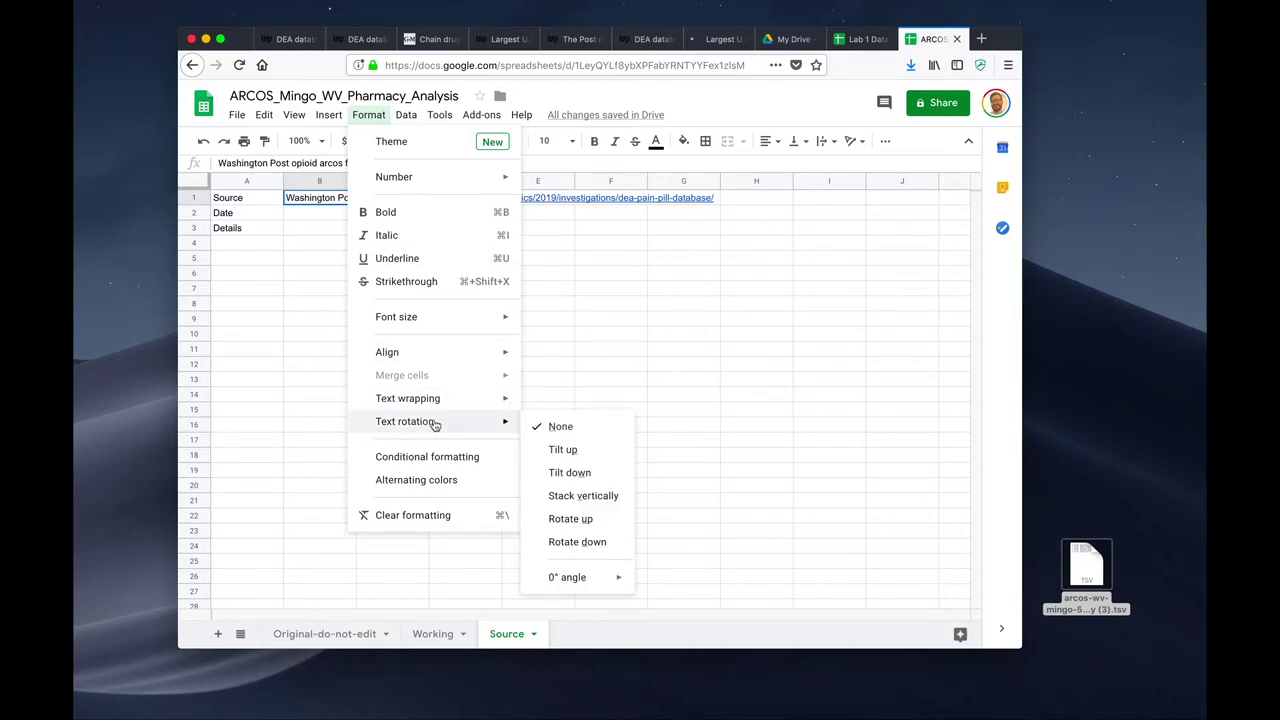
click(333, 200)
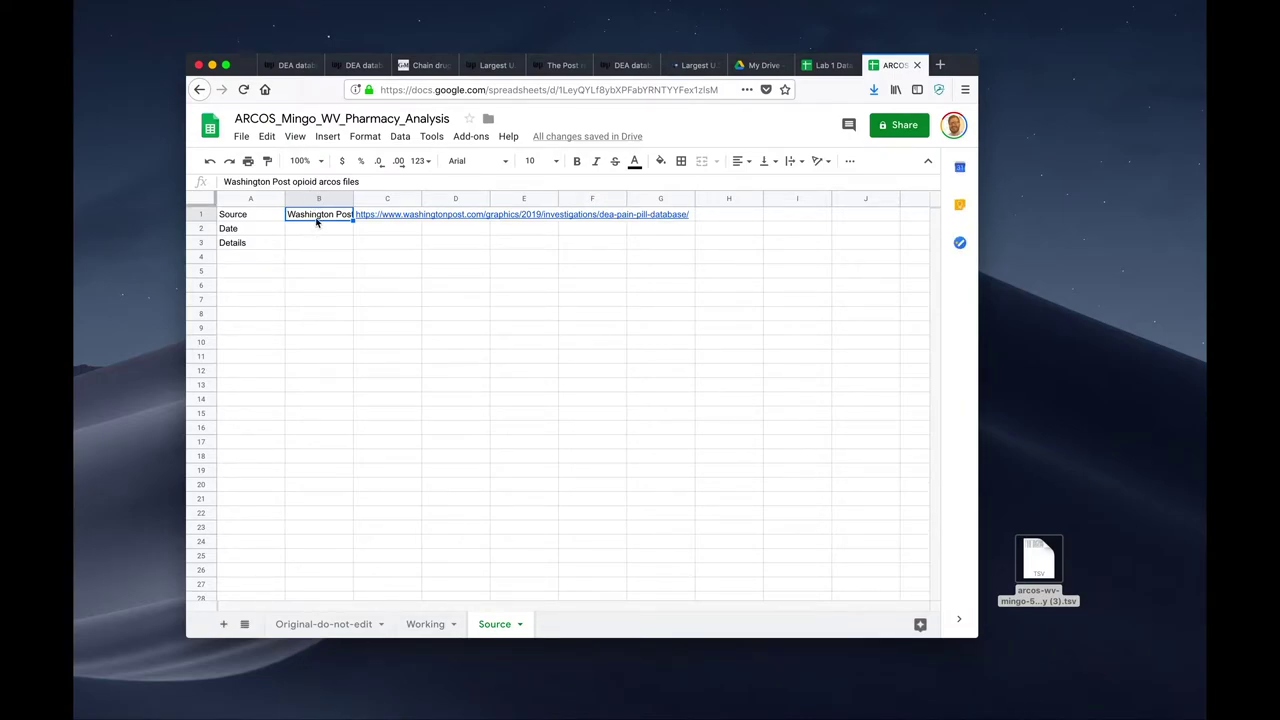
click(792, 166)
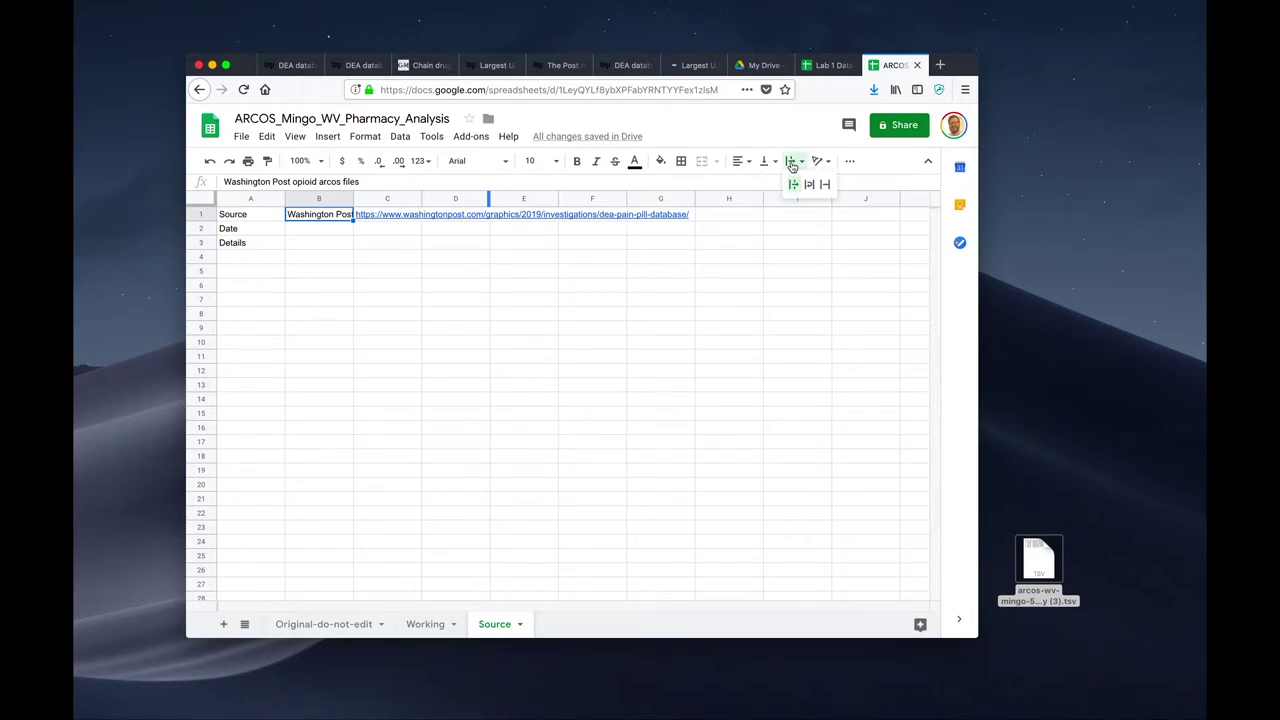
click(809, 184)
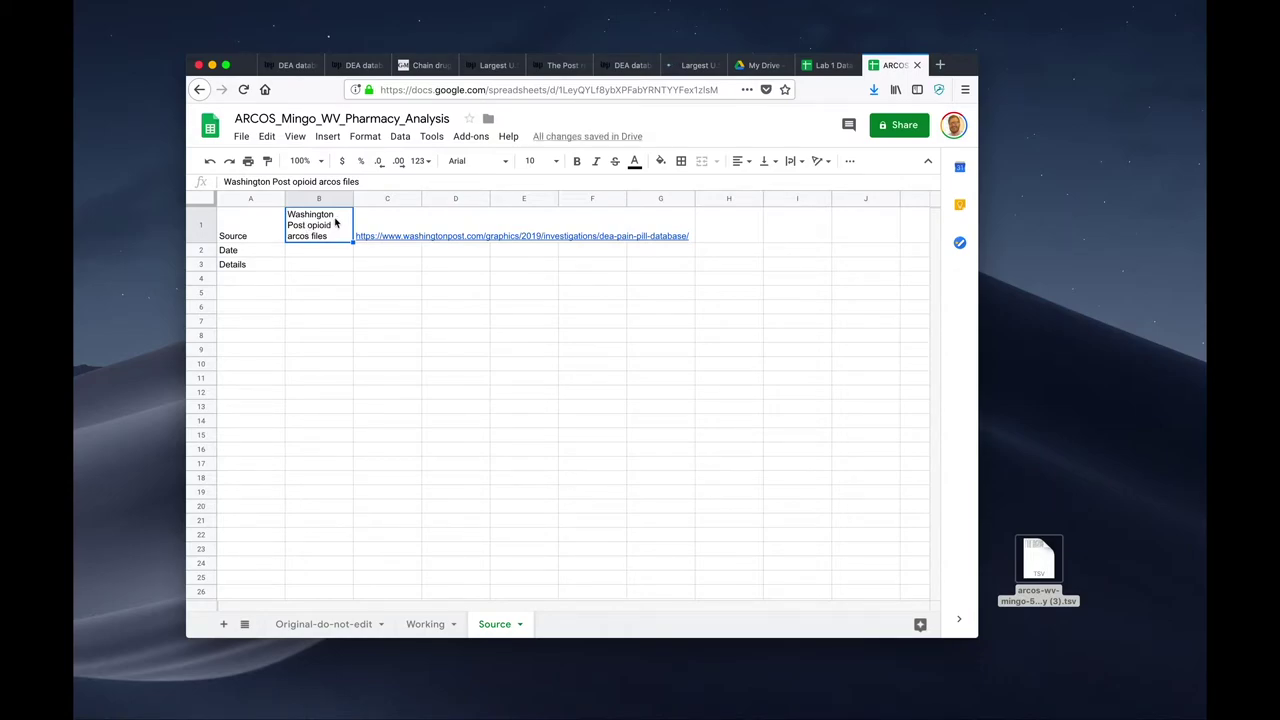
click(388, 224)
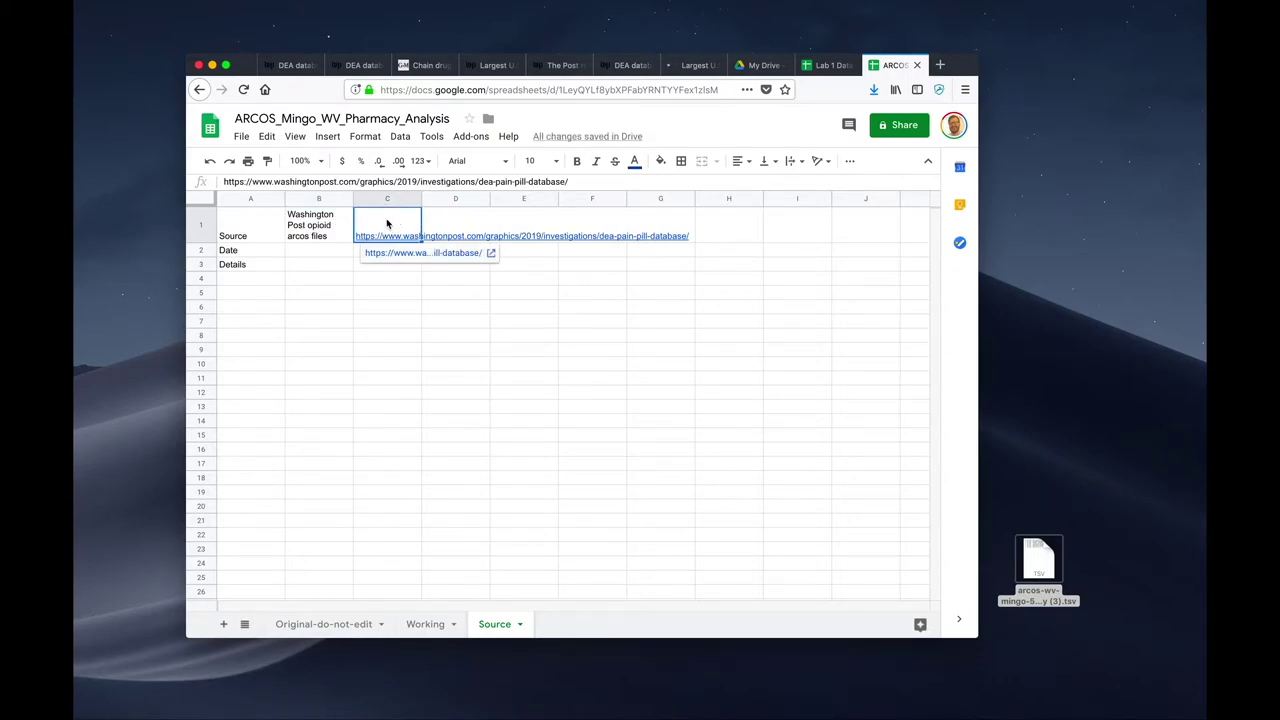
Enter 'August 25, 2019' in B2 and 'Pharmacy shipments 2006 to 2012, Mingo County, WV' in B3
click(309, 251)
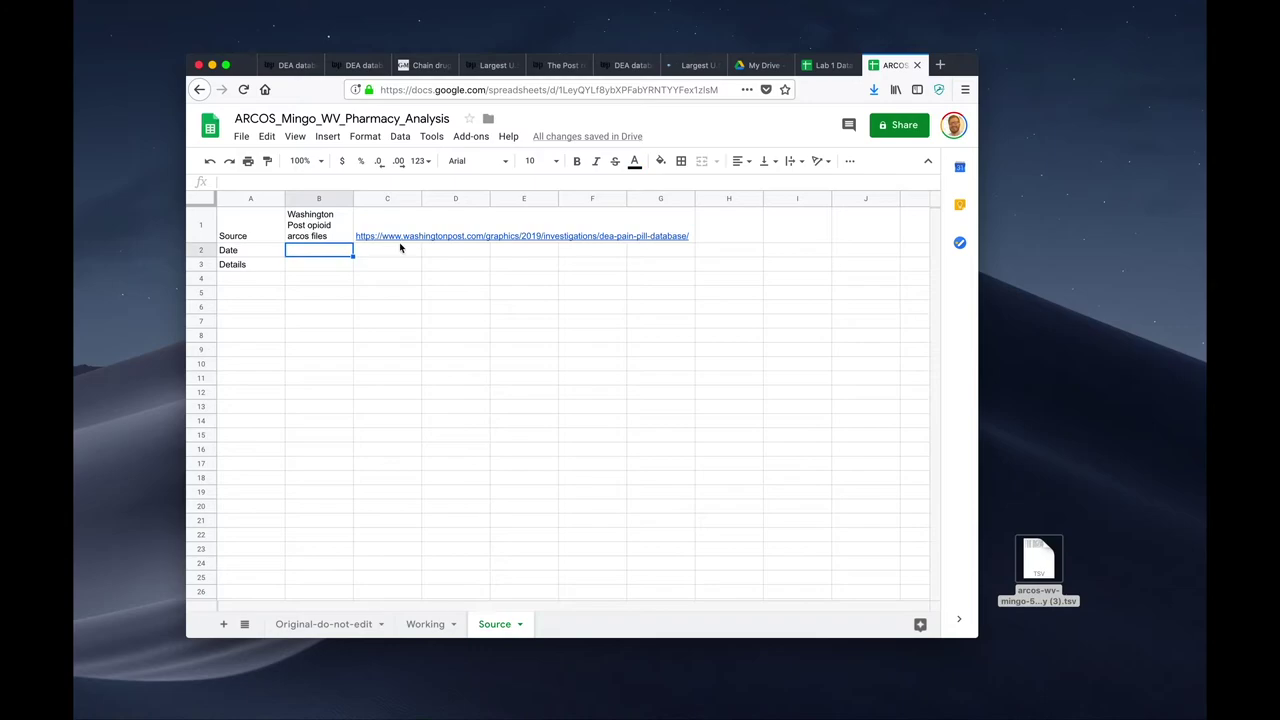
mouse_move(403, 245)
text(Augus)
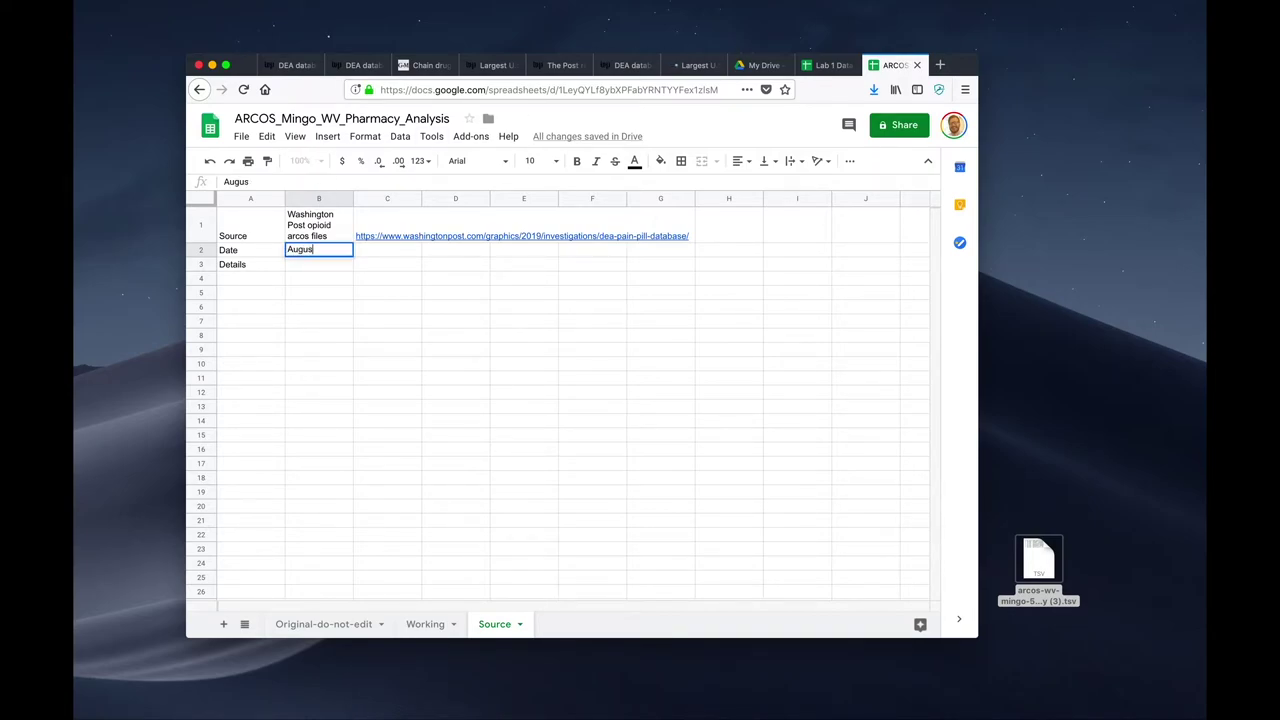
text(t 25, 2019)
key(Return)
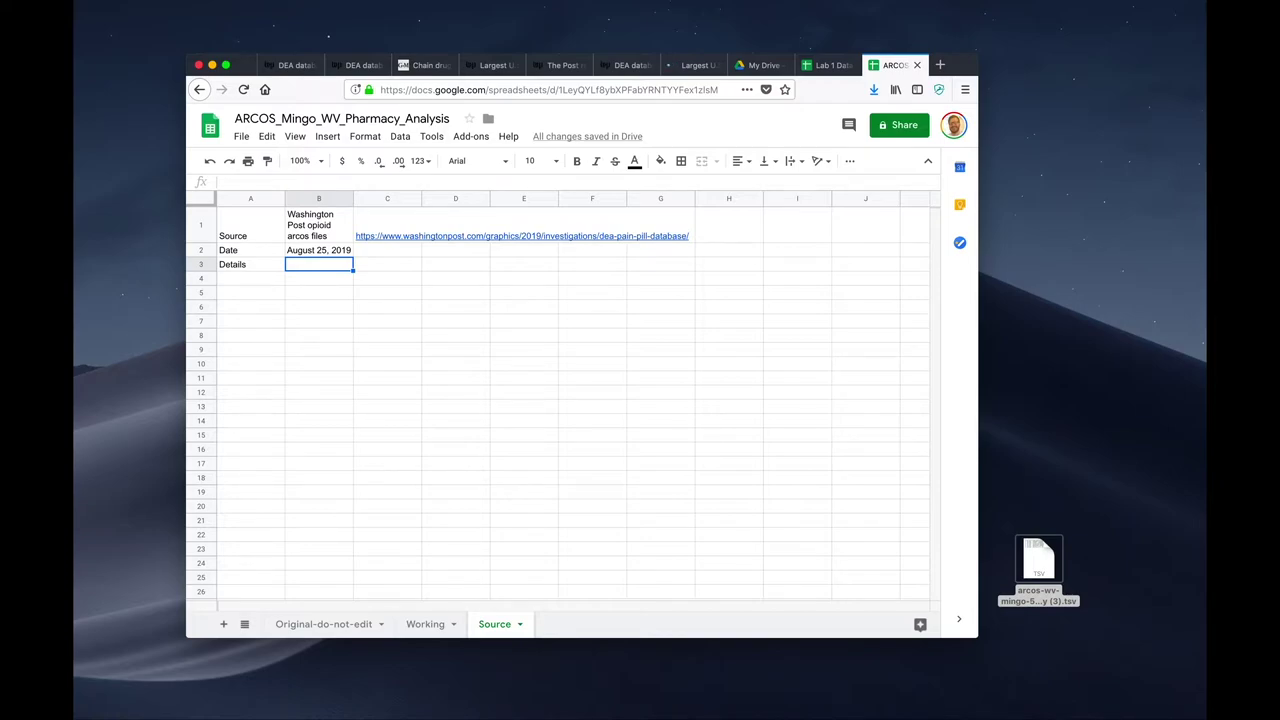
text(Pharmacy shipm)
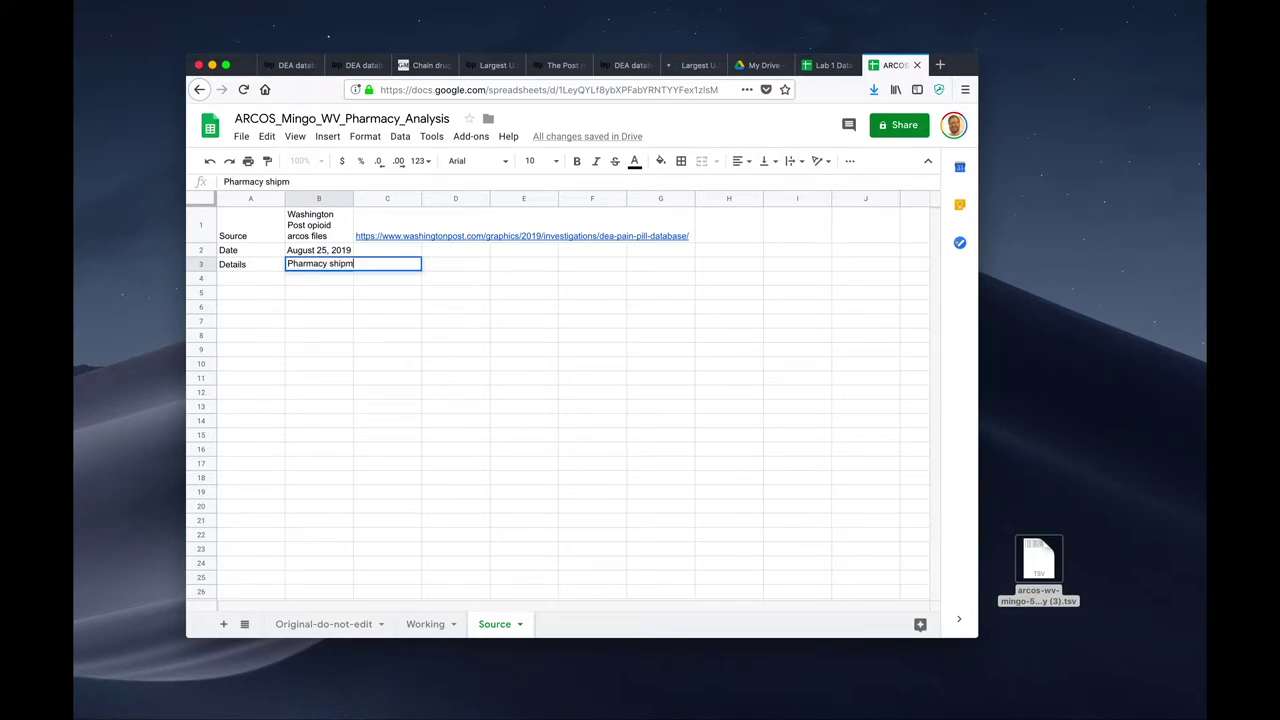
text(ents 2006 to 2012)
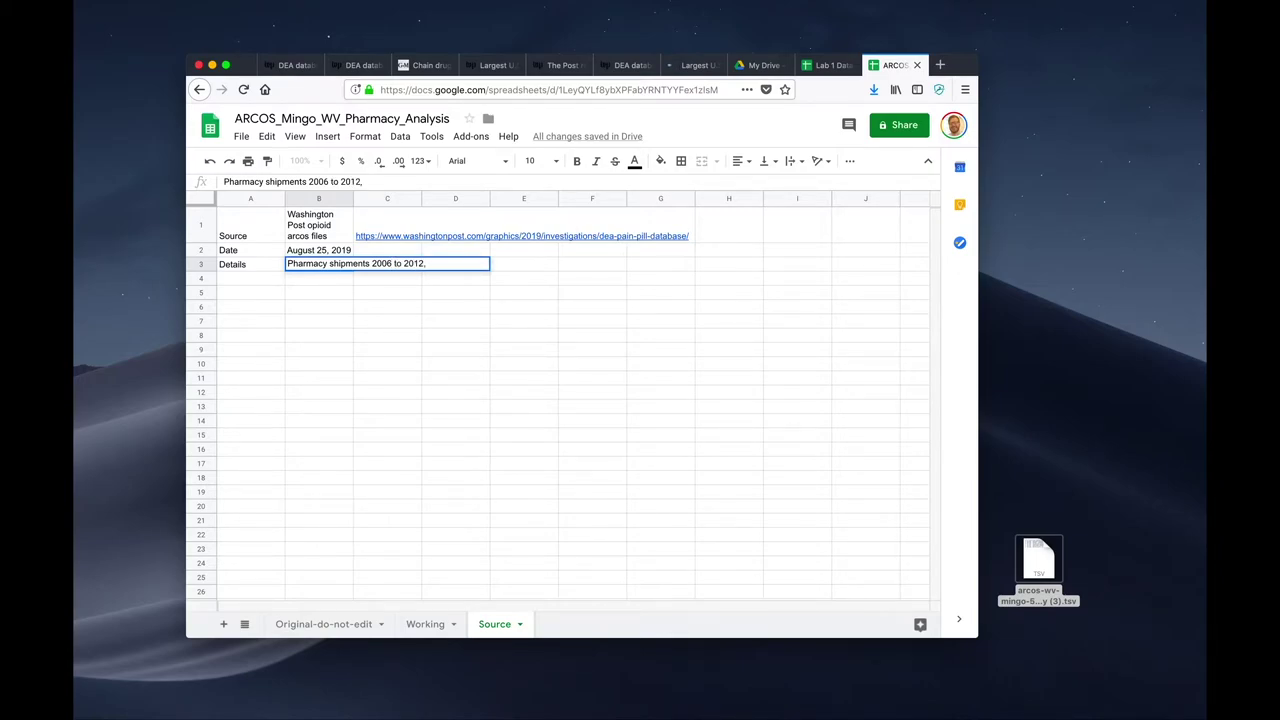
text(, Mingo County, WV)
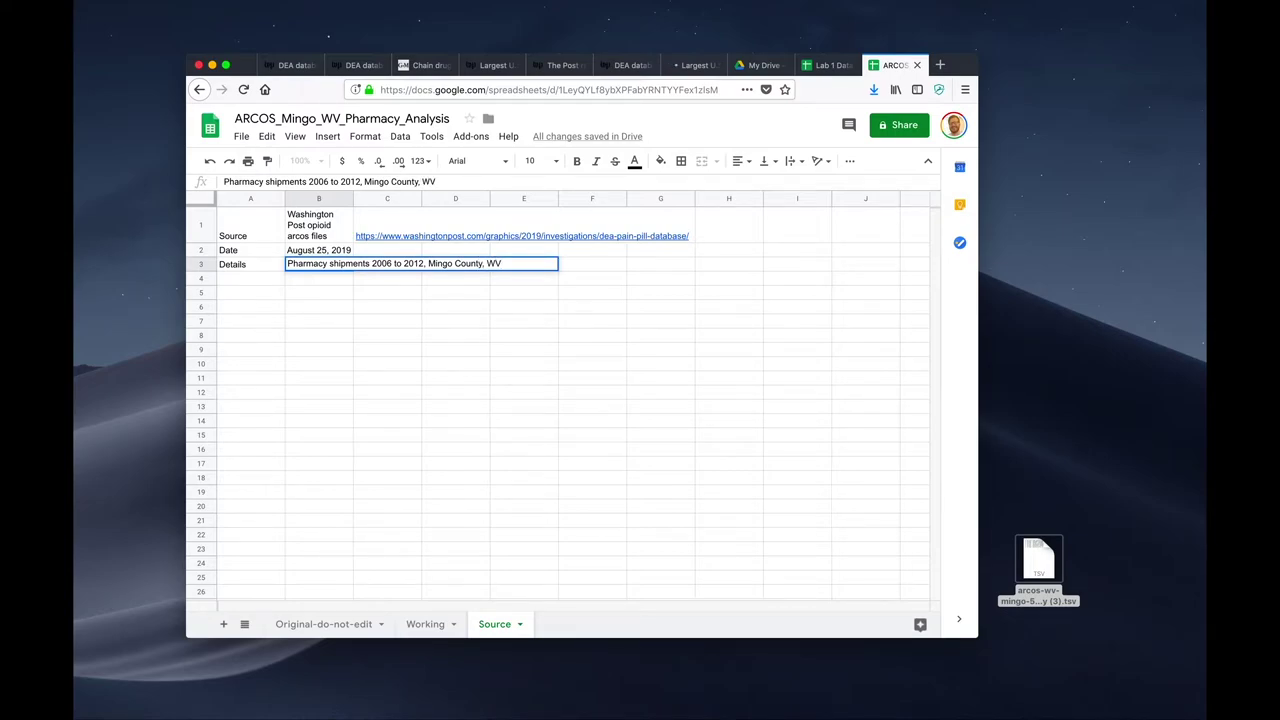
key(Return)
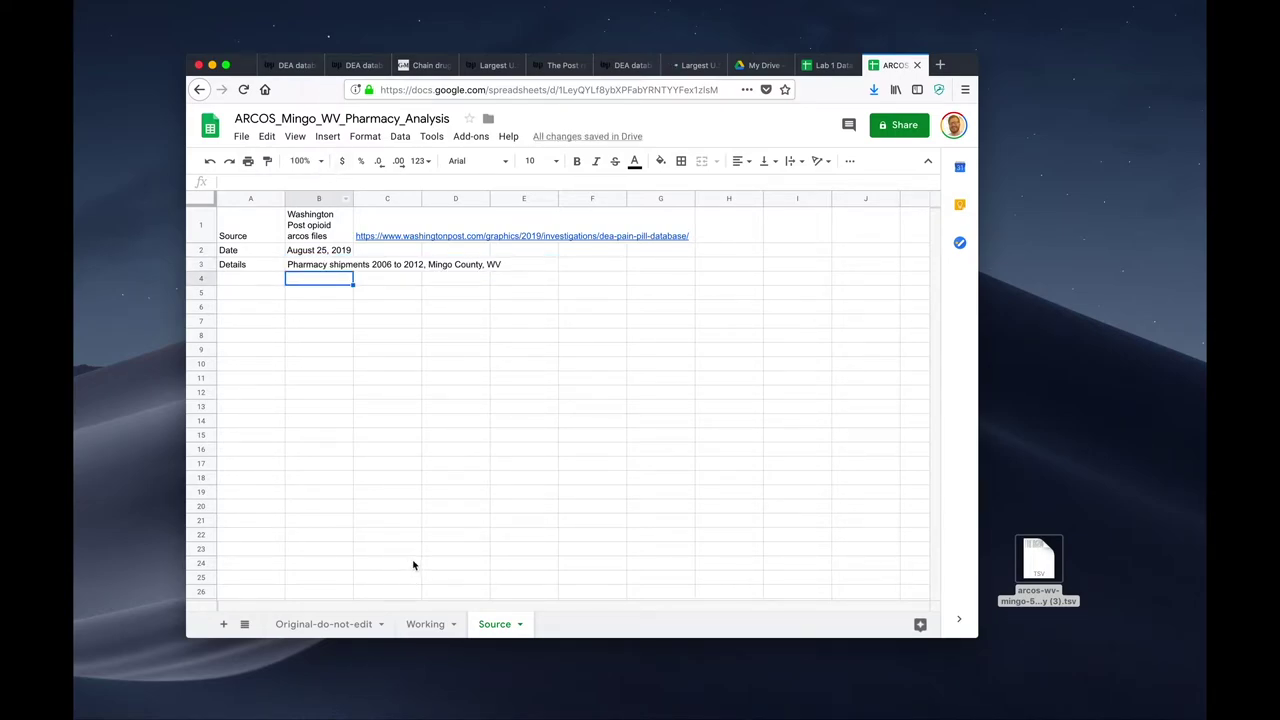
Switch to the Working sheet and return to the buyer_state header cell A1
click(425, 628)
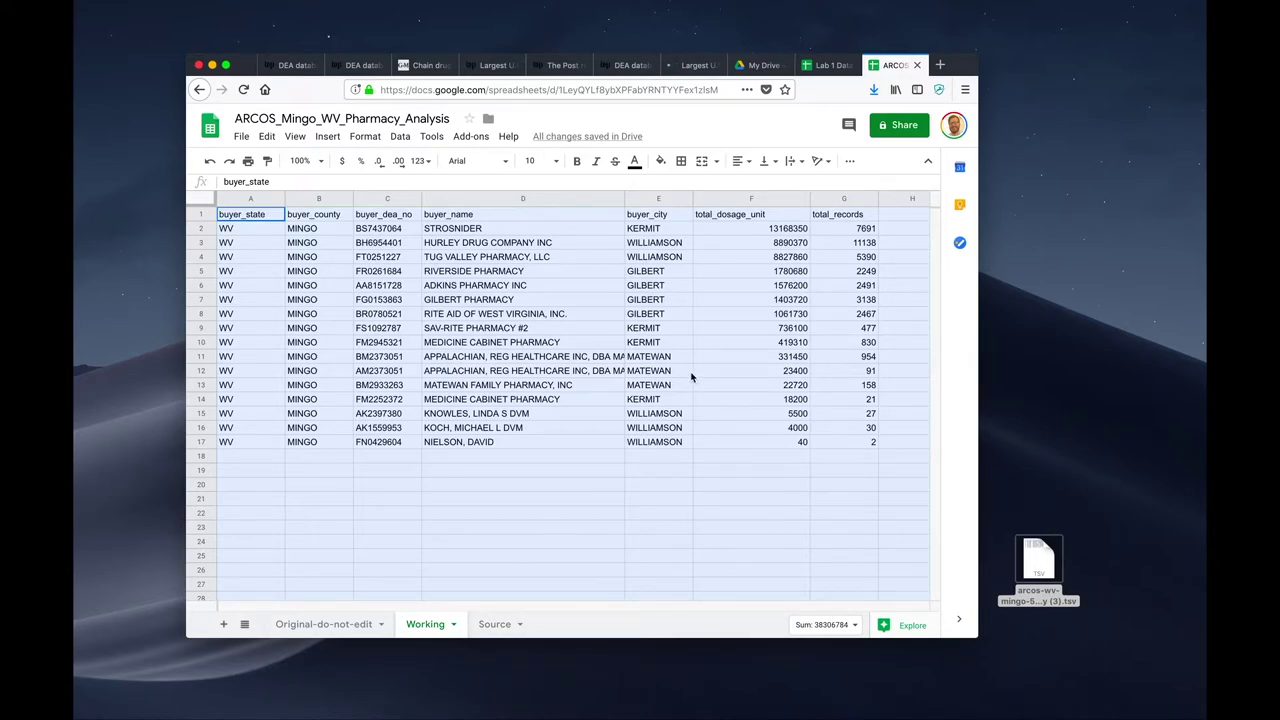
click(251, 228)
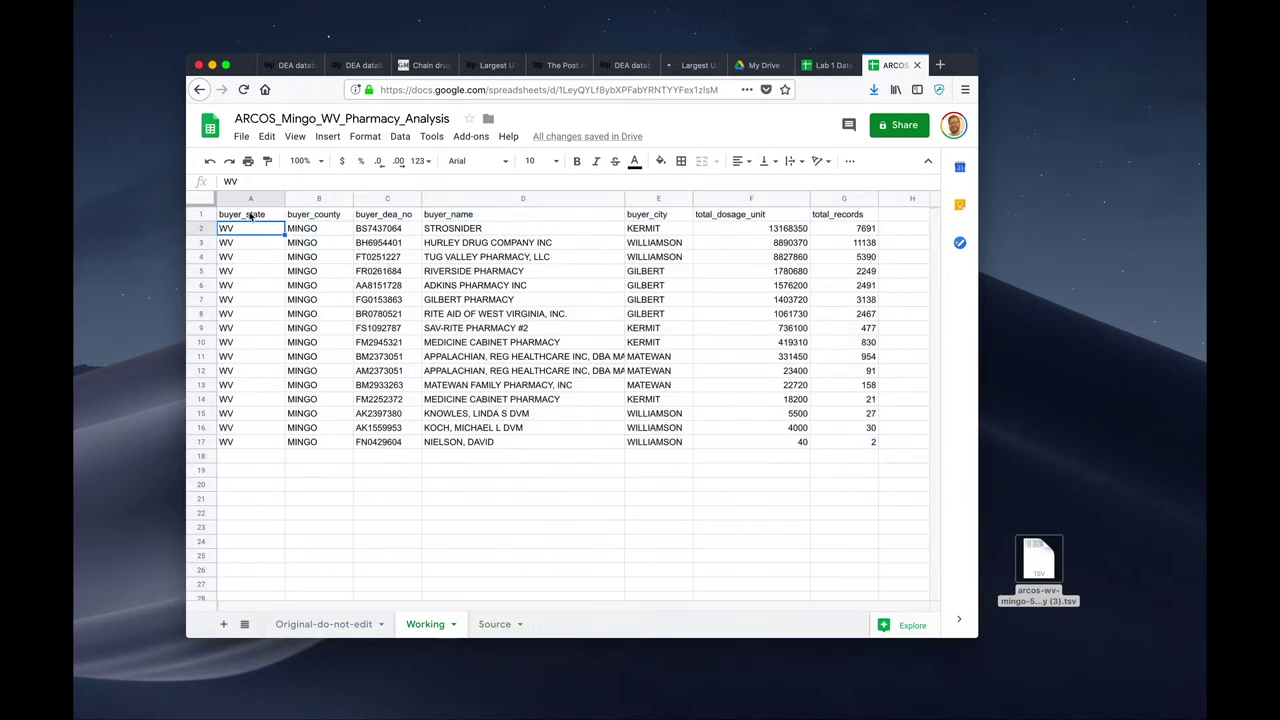
click(252, 213)
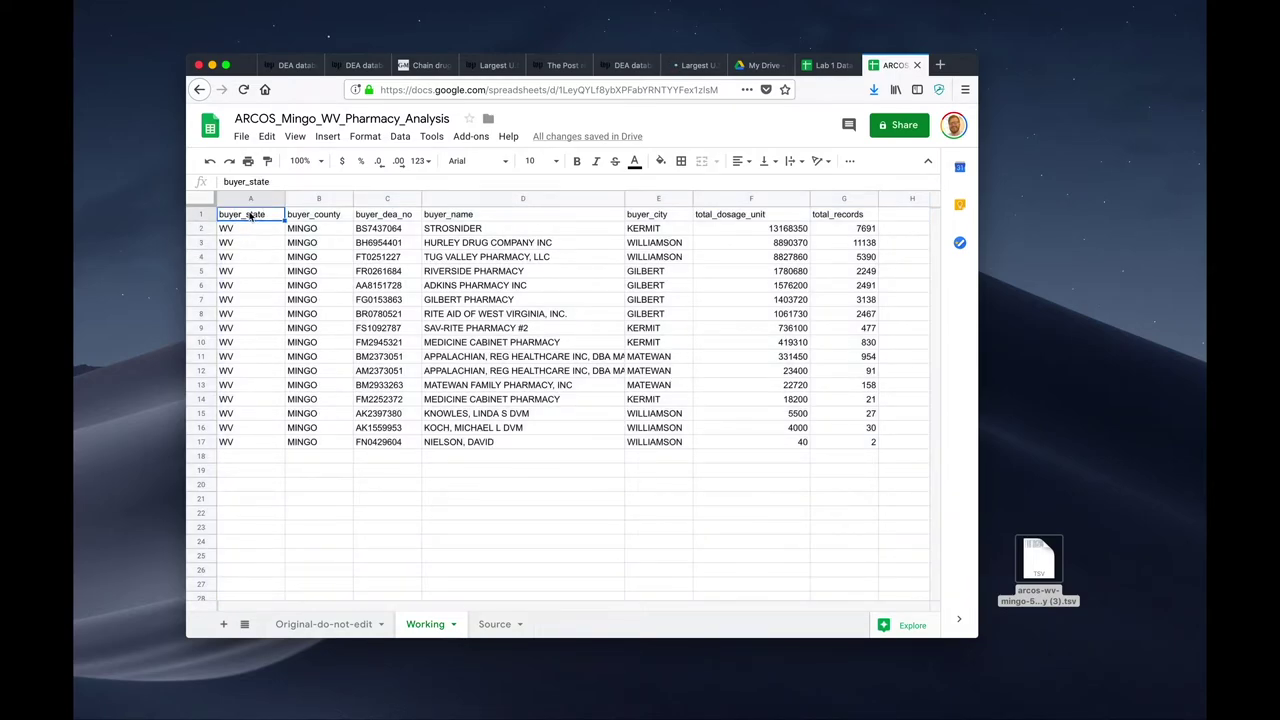
Check the total_dosage_unit values in F4, F6 and F8 and total_records in G3, ending on A1
click(849, 443)
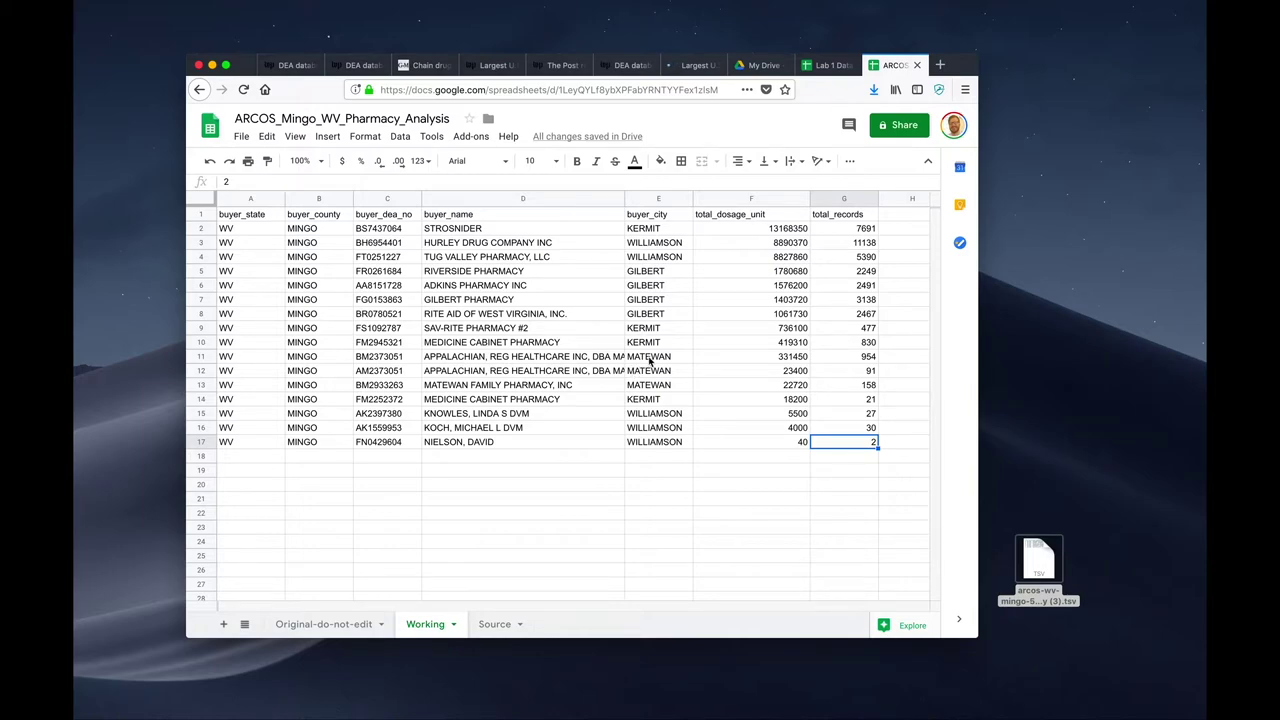
click(760, 318)
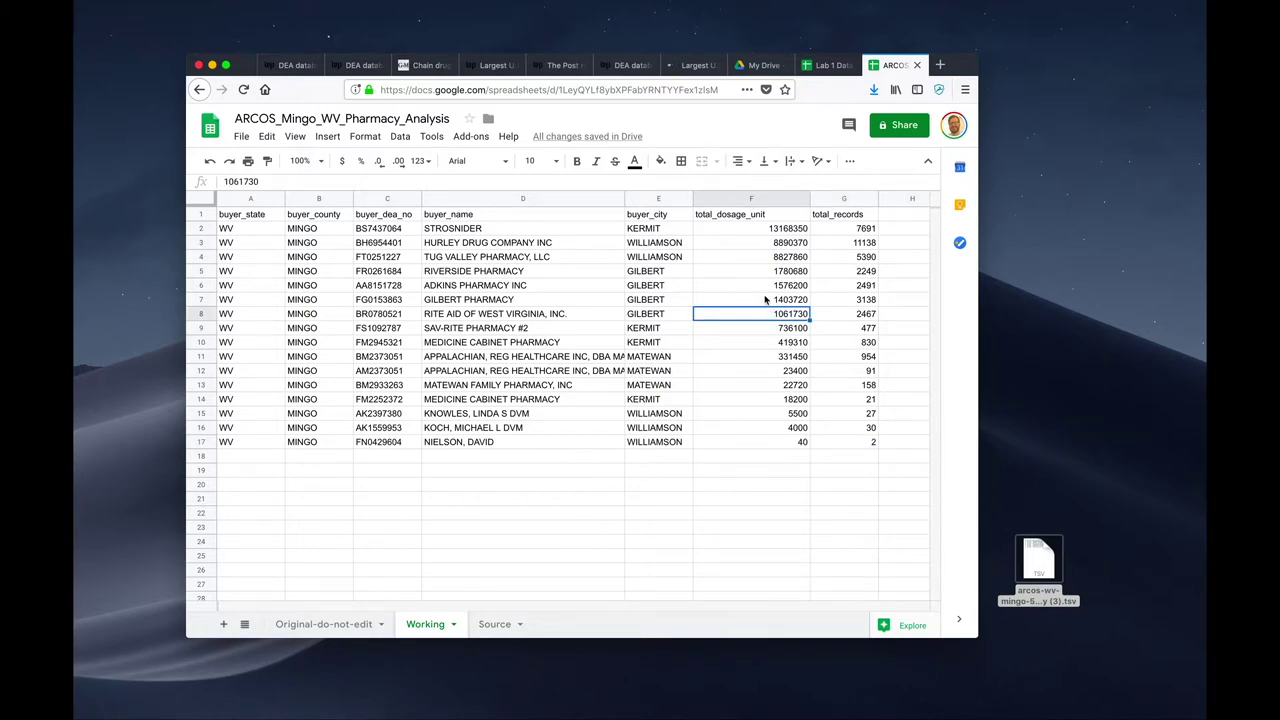
click(762, 288)
click(760, 258)
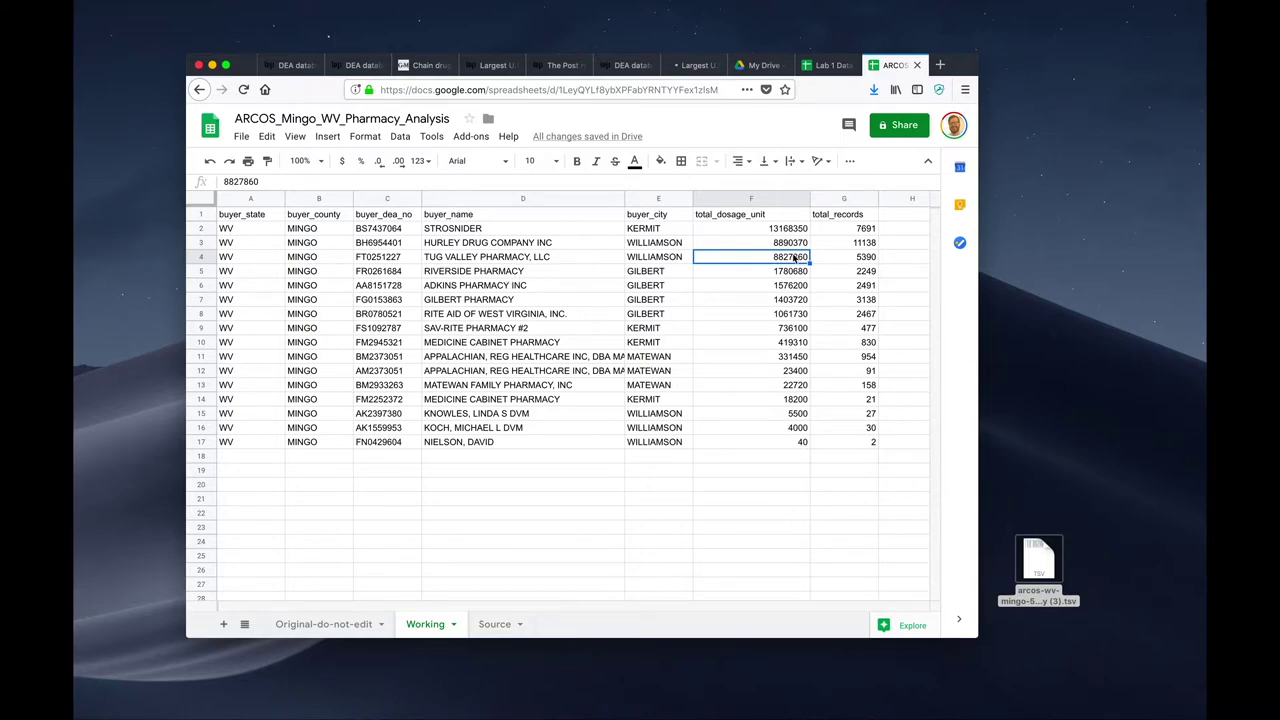
click(829, 237)
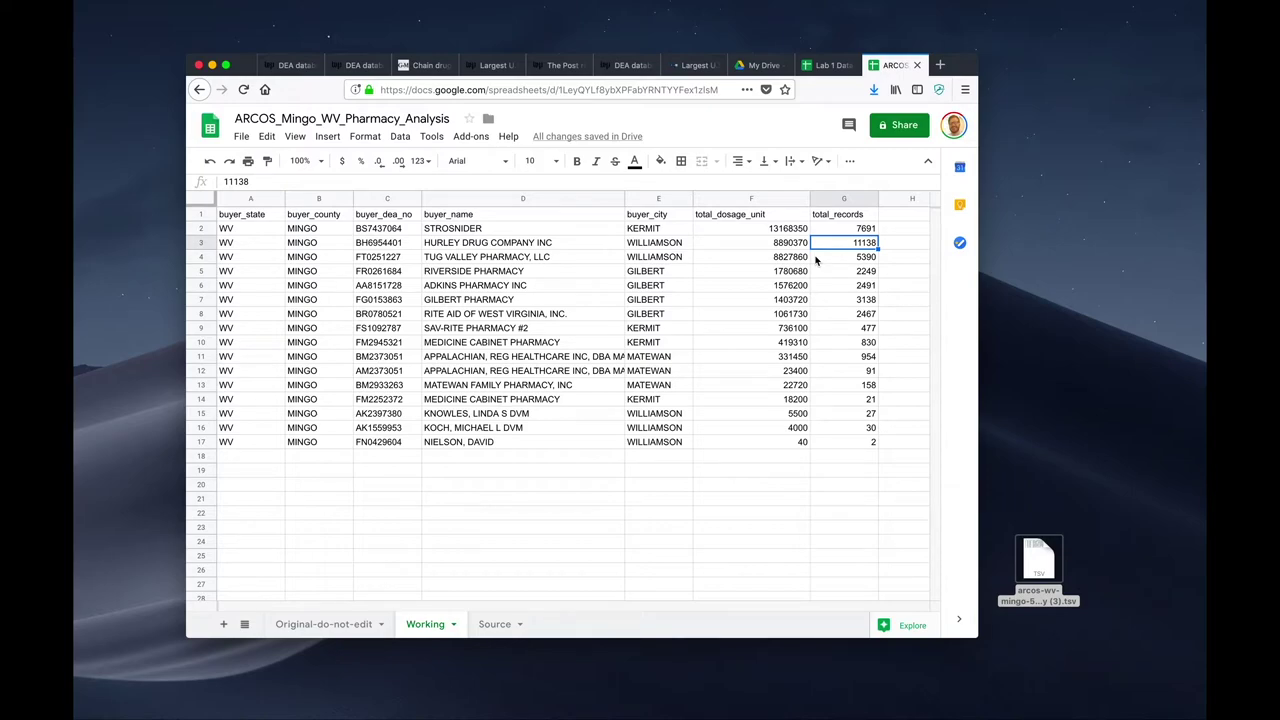
click(261, 217)
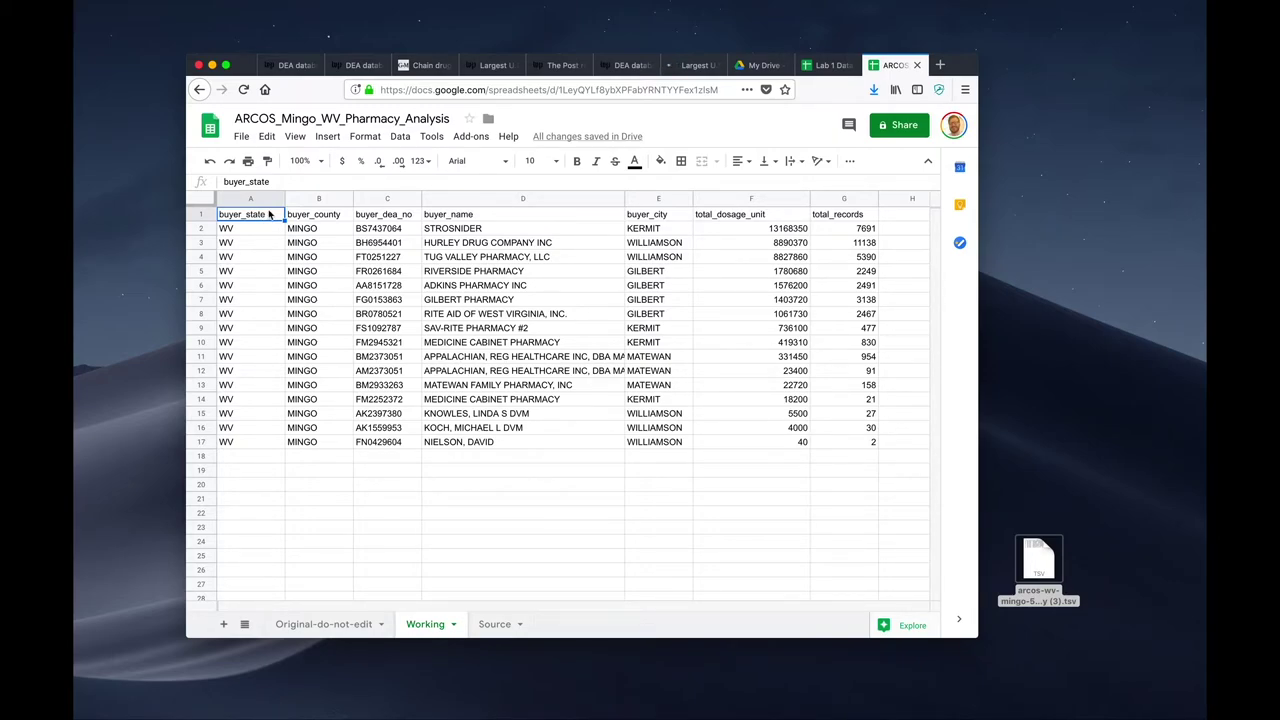
Insert an empty column before buyer_state and enter the header record_no
click(329, 137)
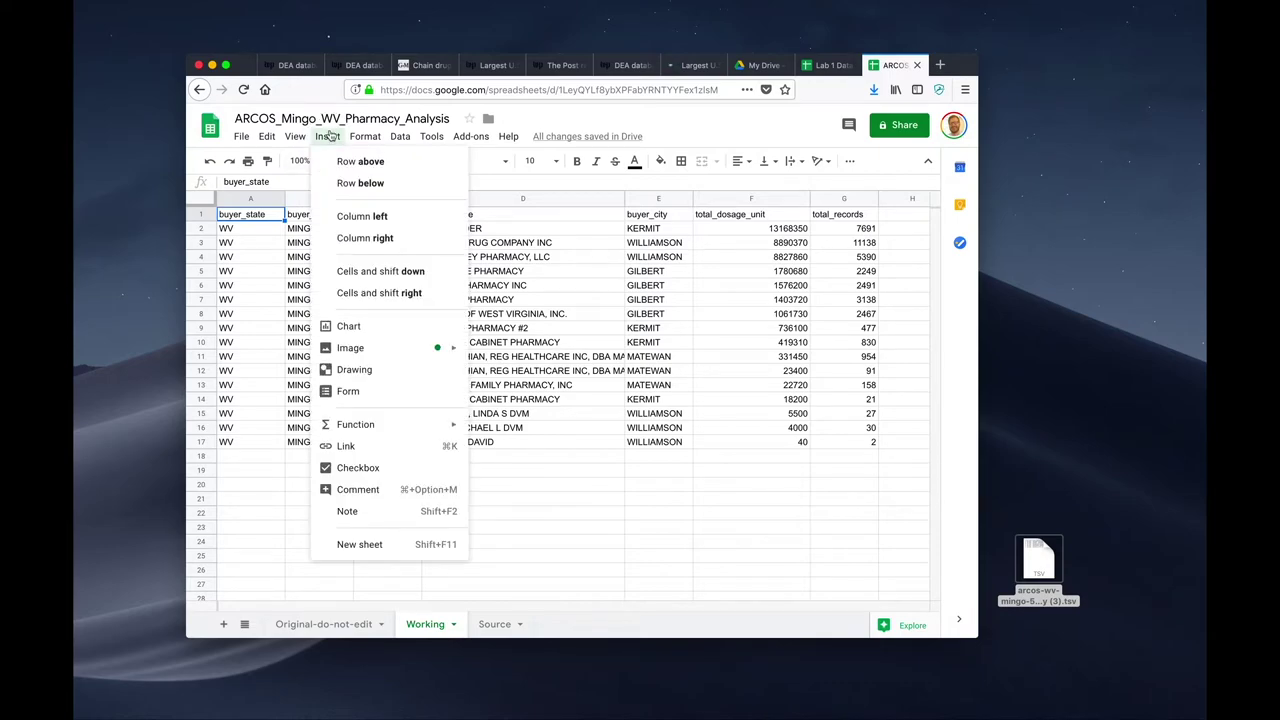
click(364, 225)
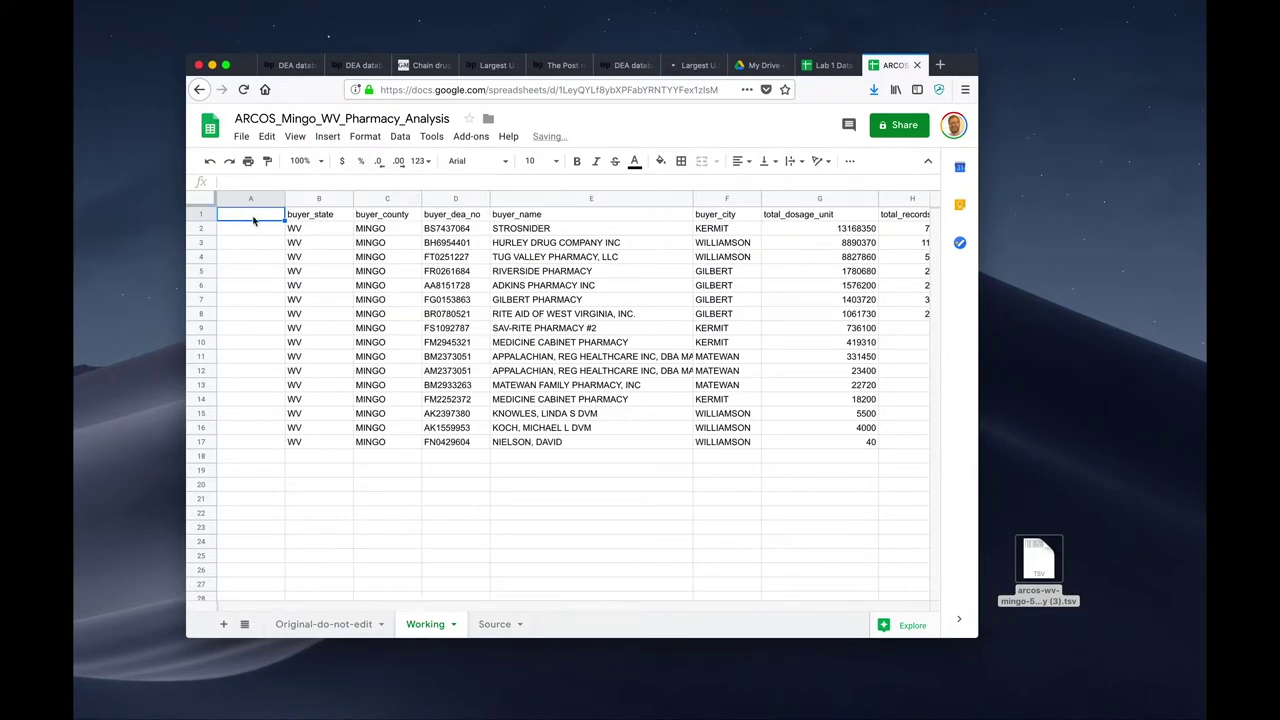
text(record_no)
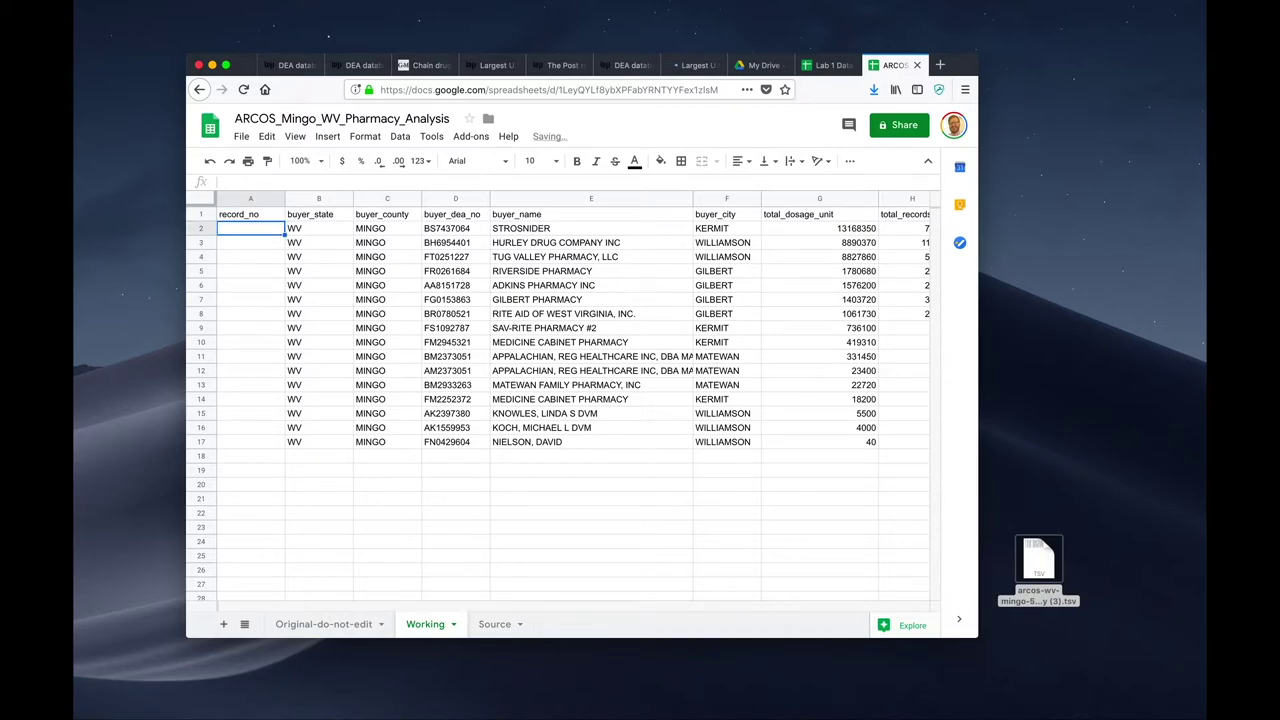
Fix the column A header so it reads record_no without a trailing underscore
click(258, 218)
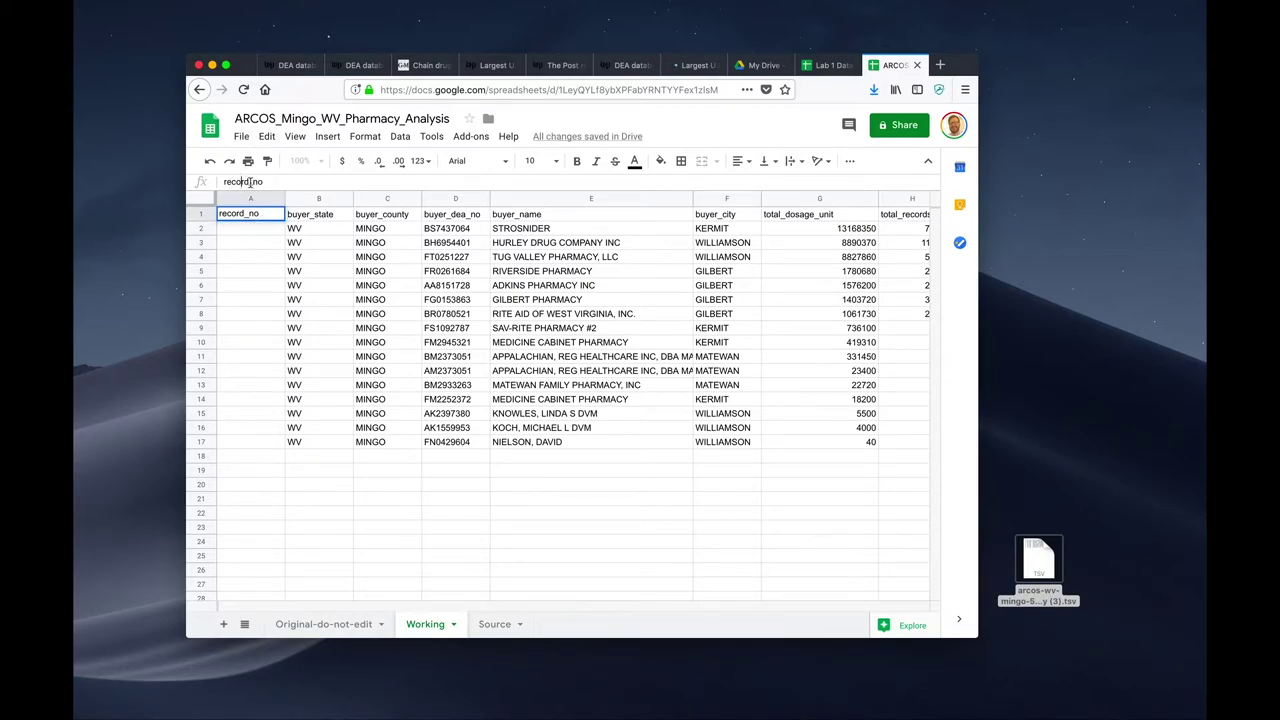
click(233, 182)
text(_)
key(Return)
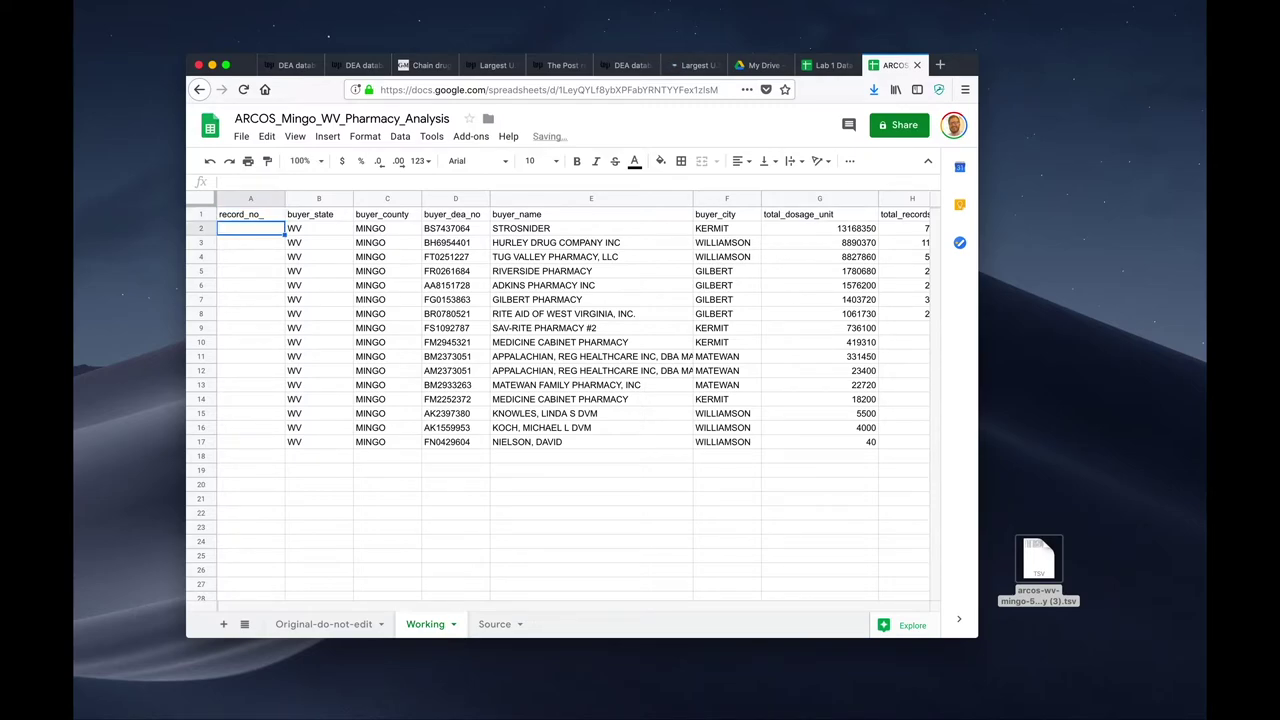
click(268, 216)
click(270, 182)
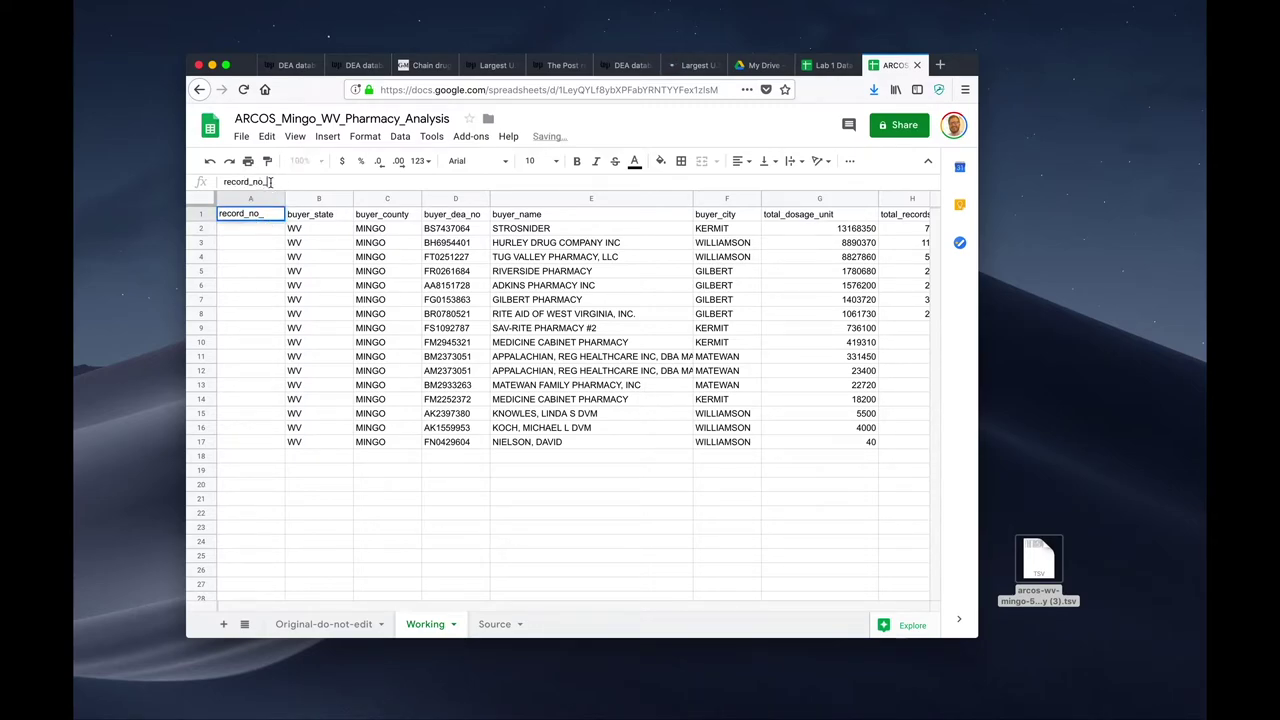
key(BackSpace)
key(Return)
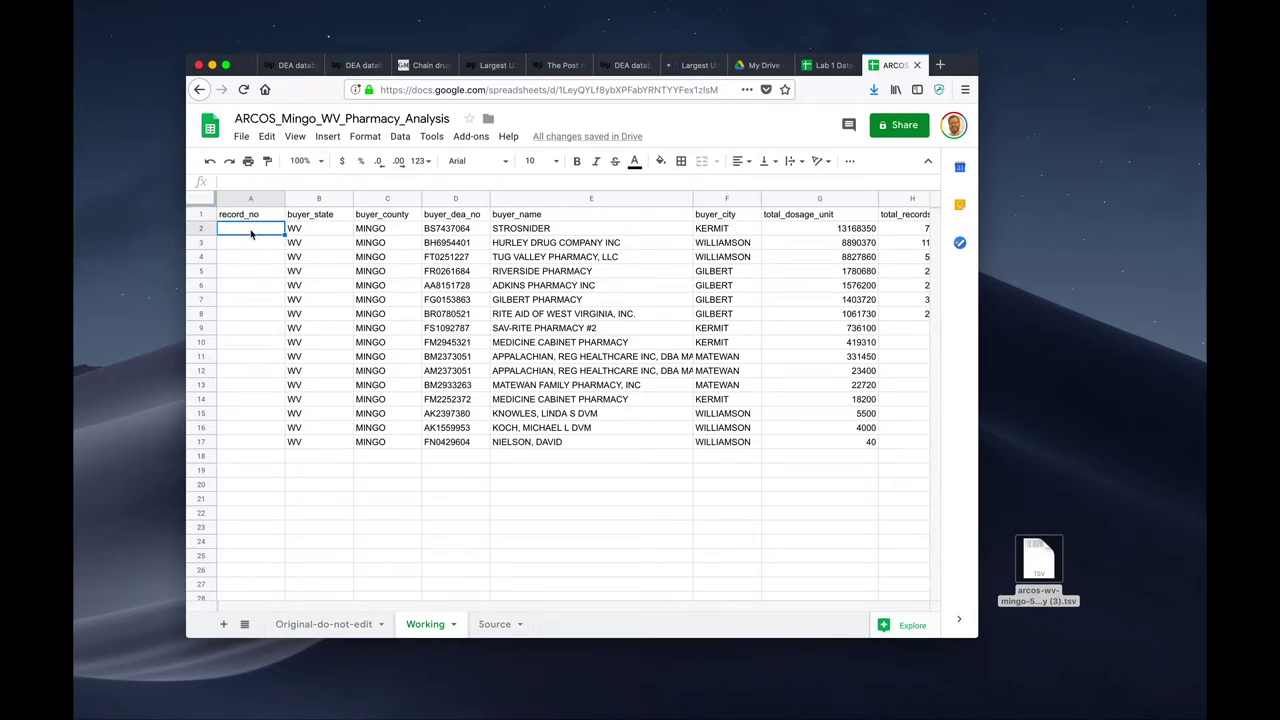
Enter 1 and 2 in A2:A3 and select both numbers as the series start
text(1)
key(Return)
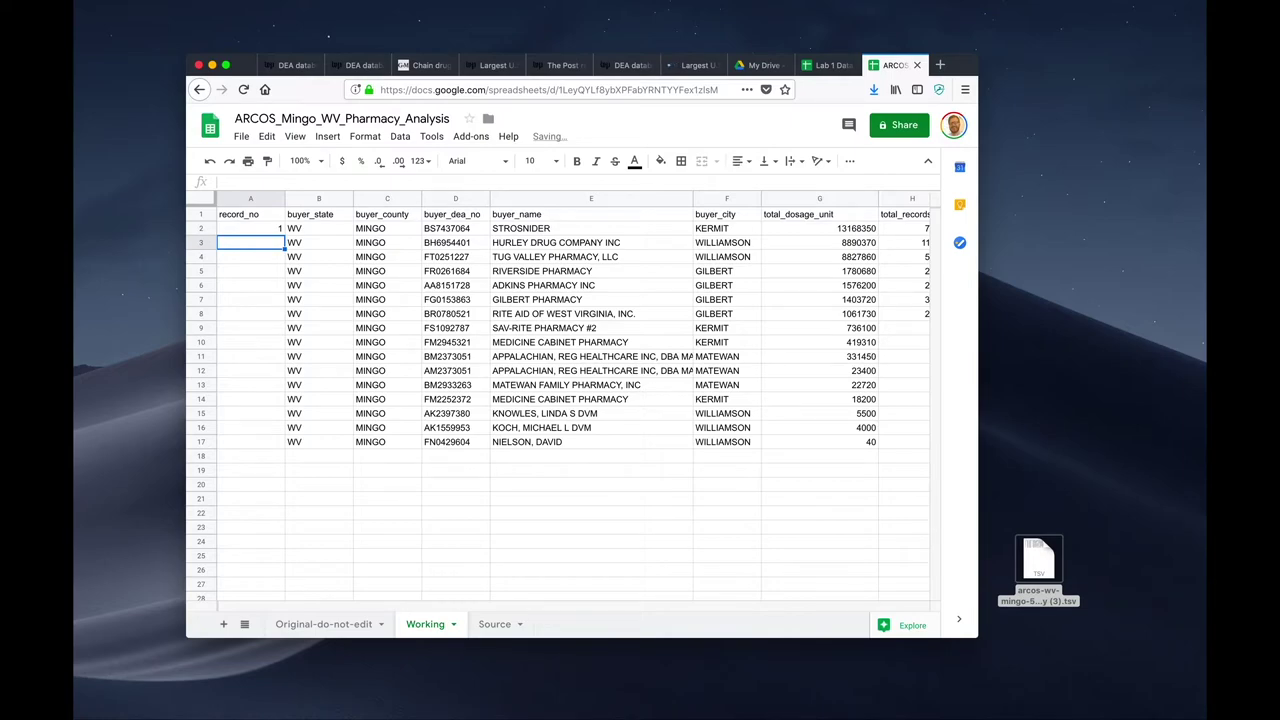
text(2)
key(Return)
key(Up)
key(Up)
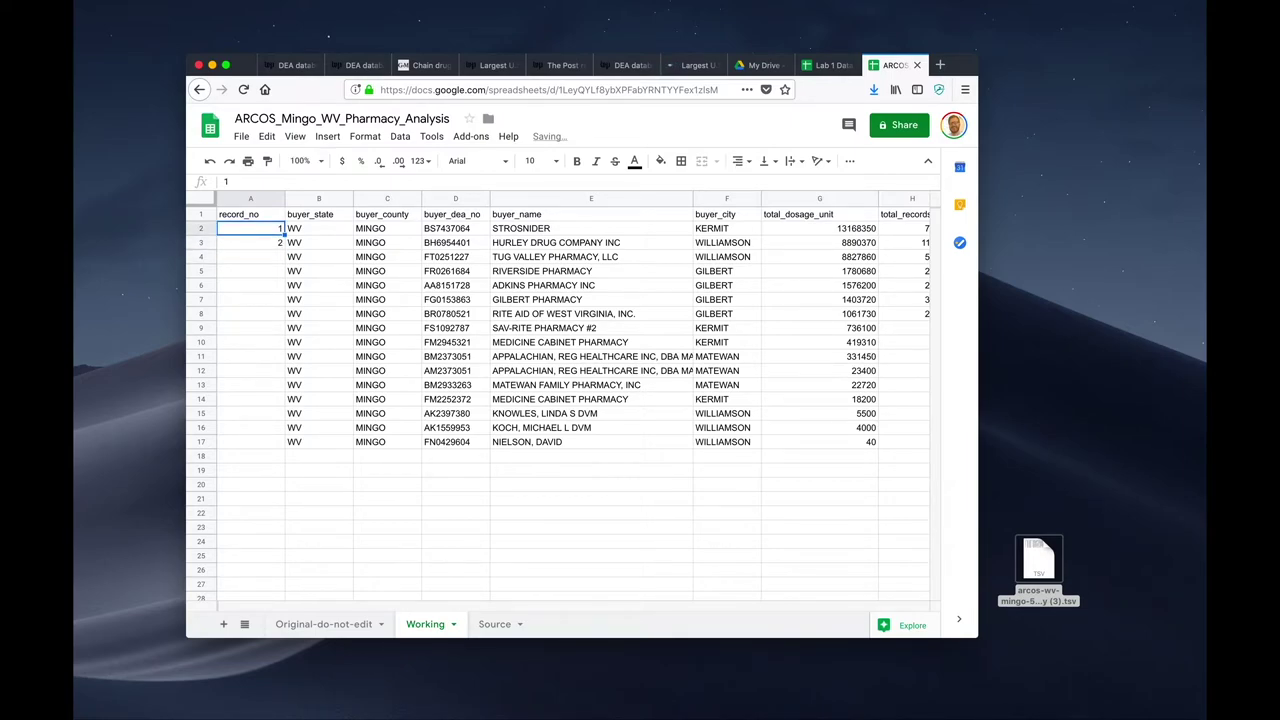
key(shift+Down)
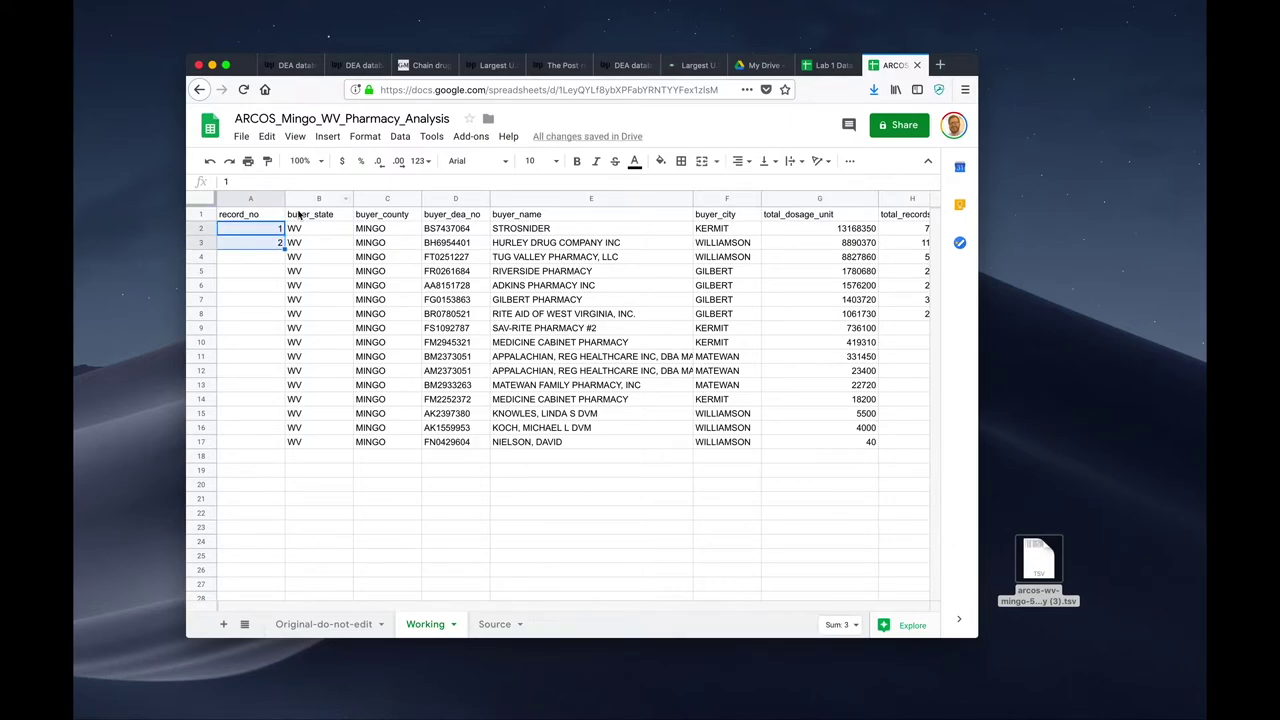
key(Up)
click(250, 228)
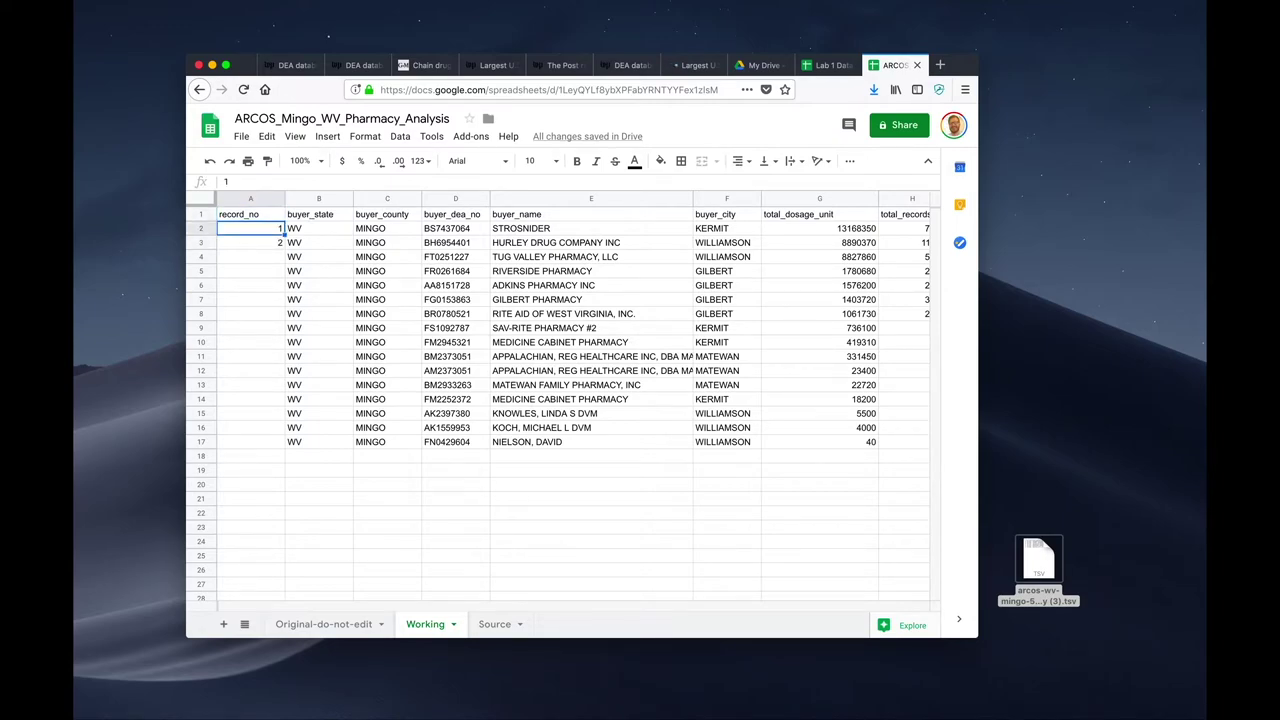
shift+click(275, 243)
click(274, 232)
shift+click(280, 241)
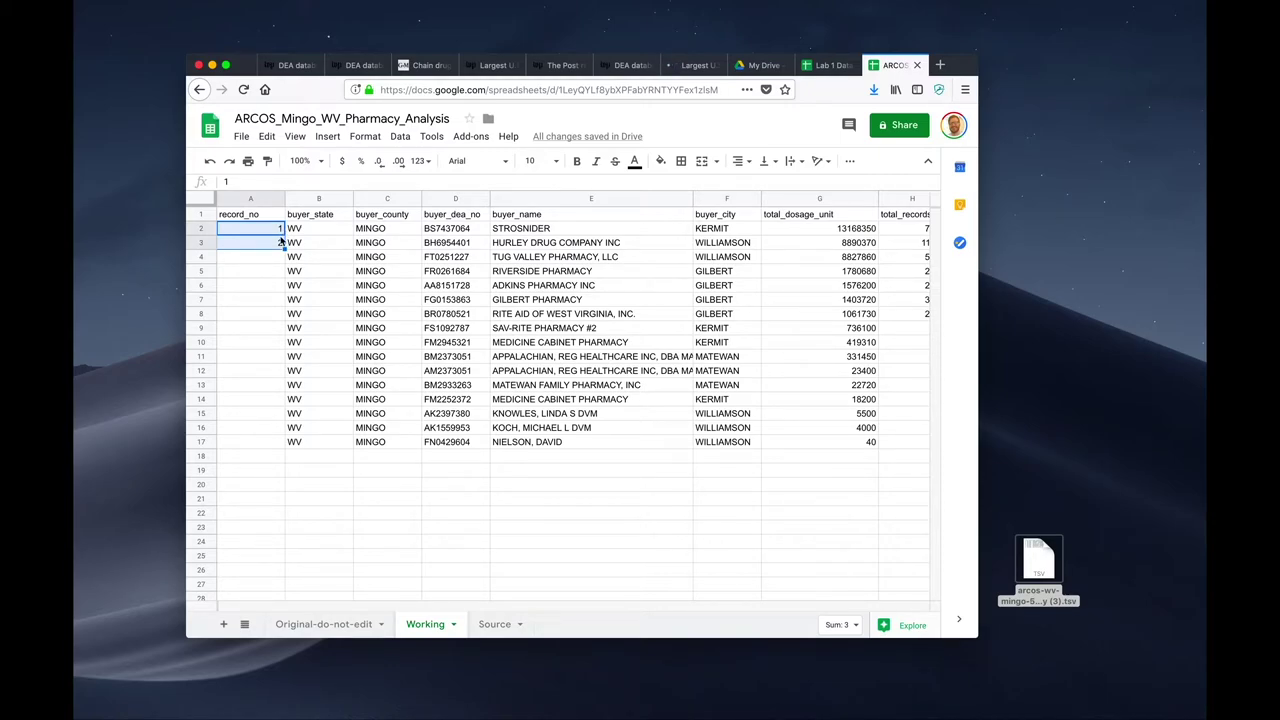
drag(282, 242, 331, 242)
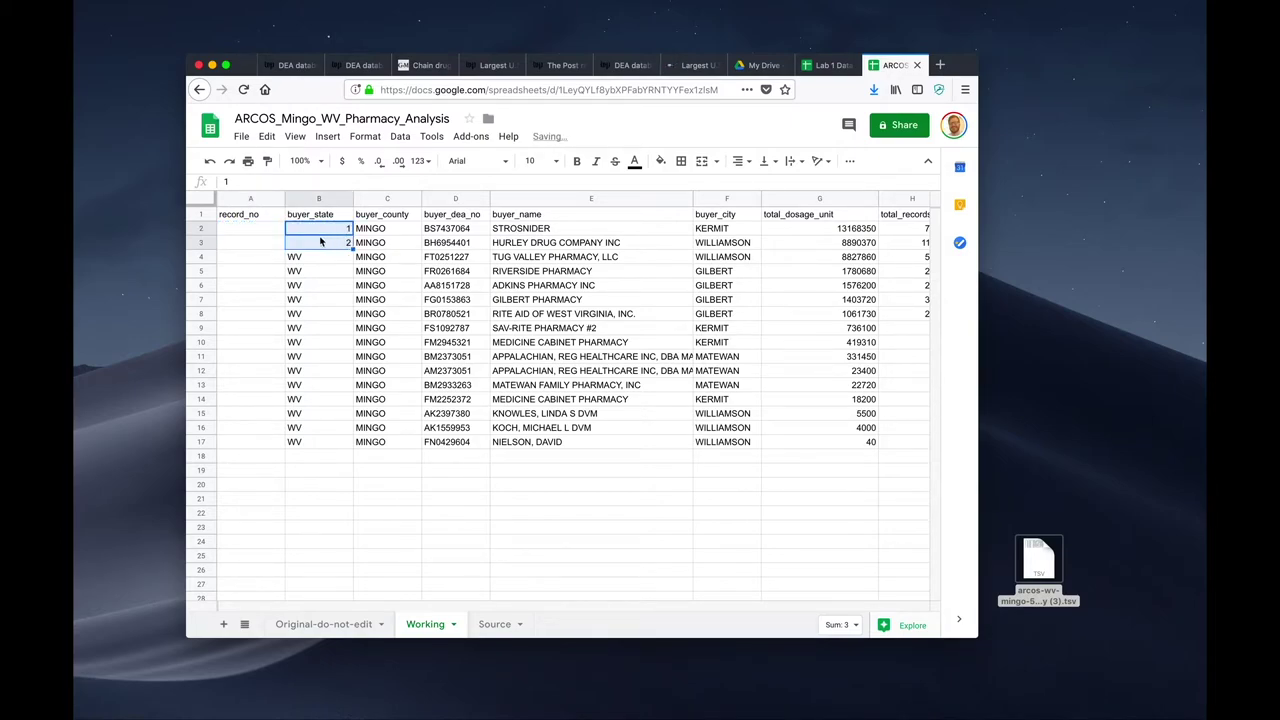
key(cmd+z)
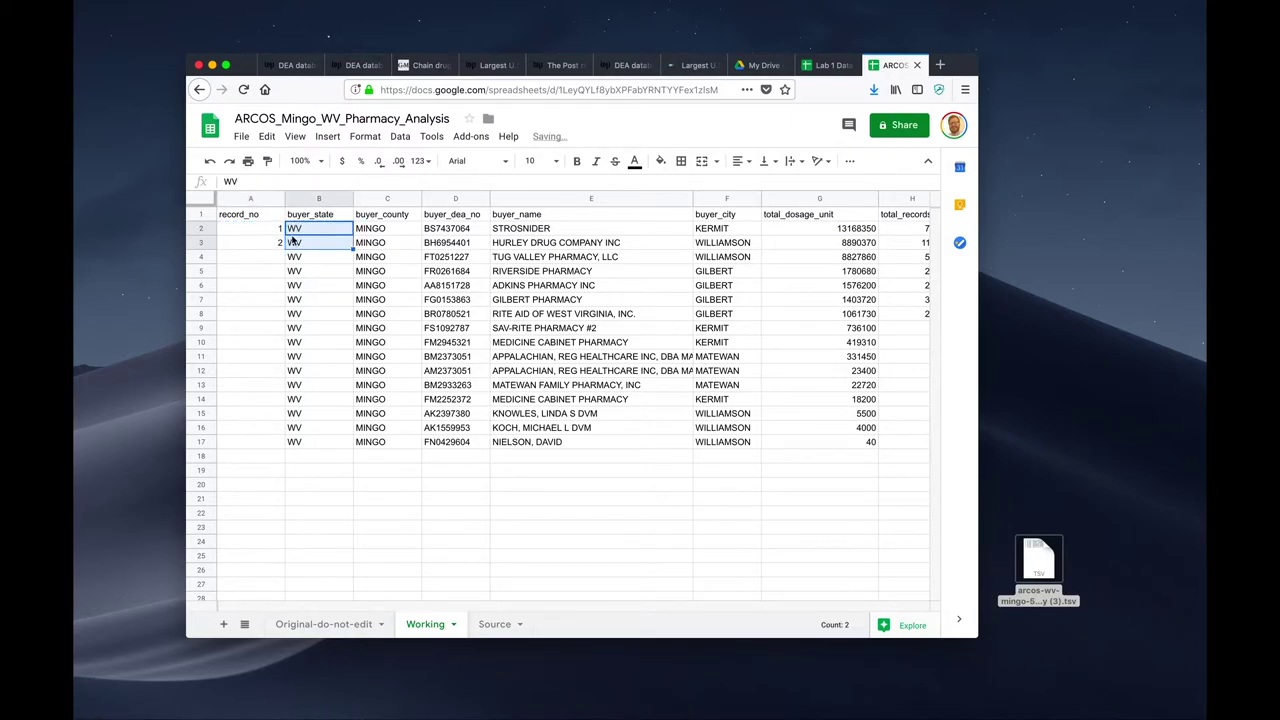
key(cmd+z)
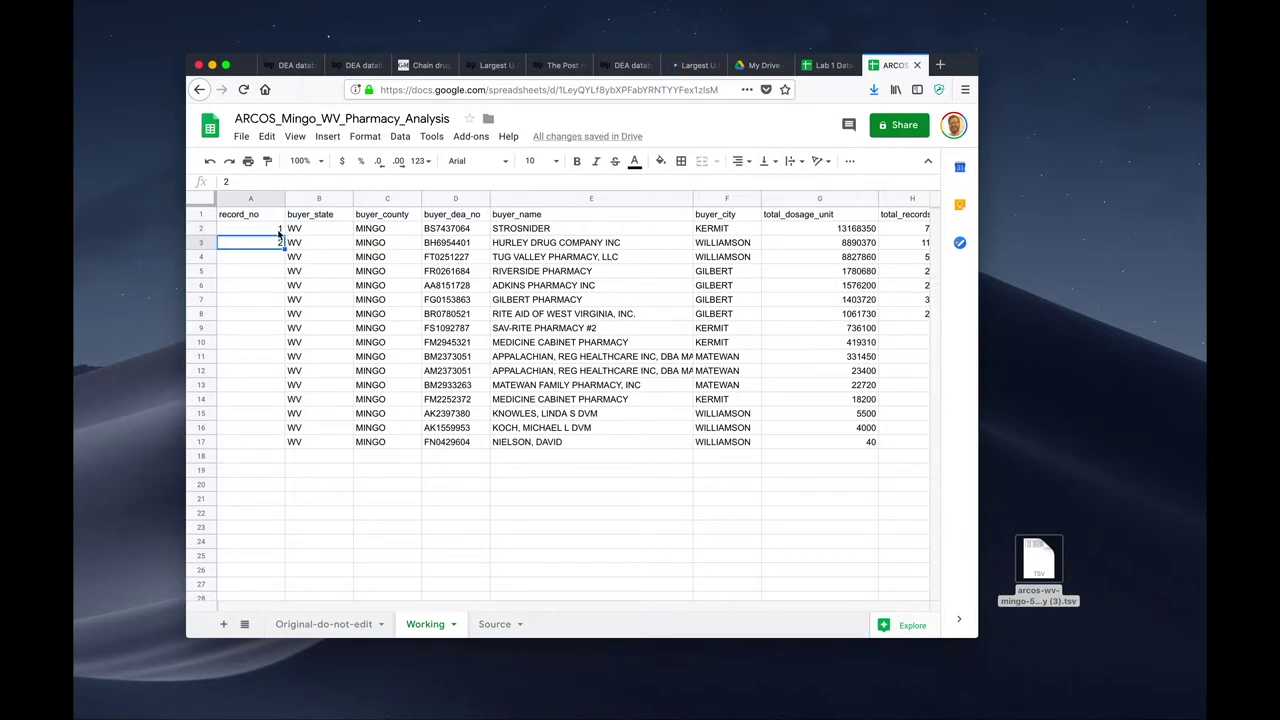
drag(284, 235, 282, 246)
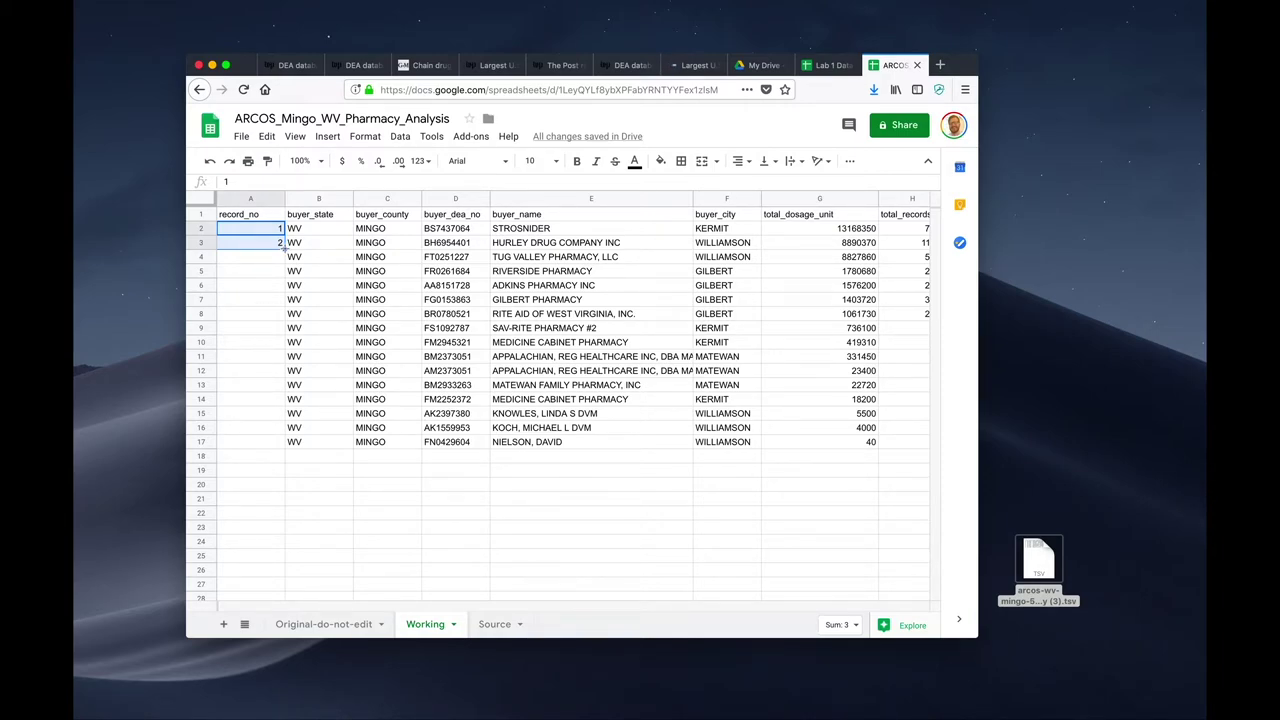
Fill the record_no series down to row 17, numbering the rows 1 through 16
click(274, 257)
text(3)
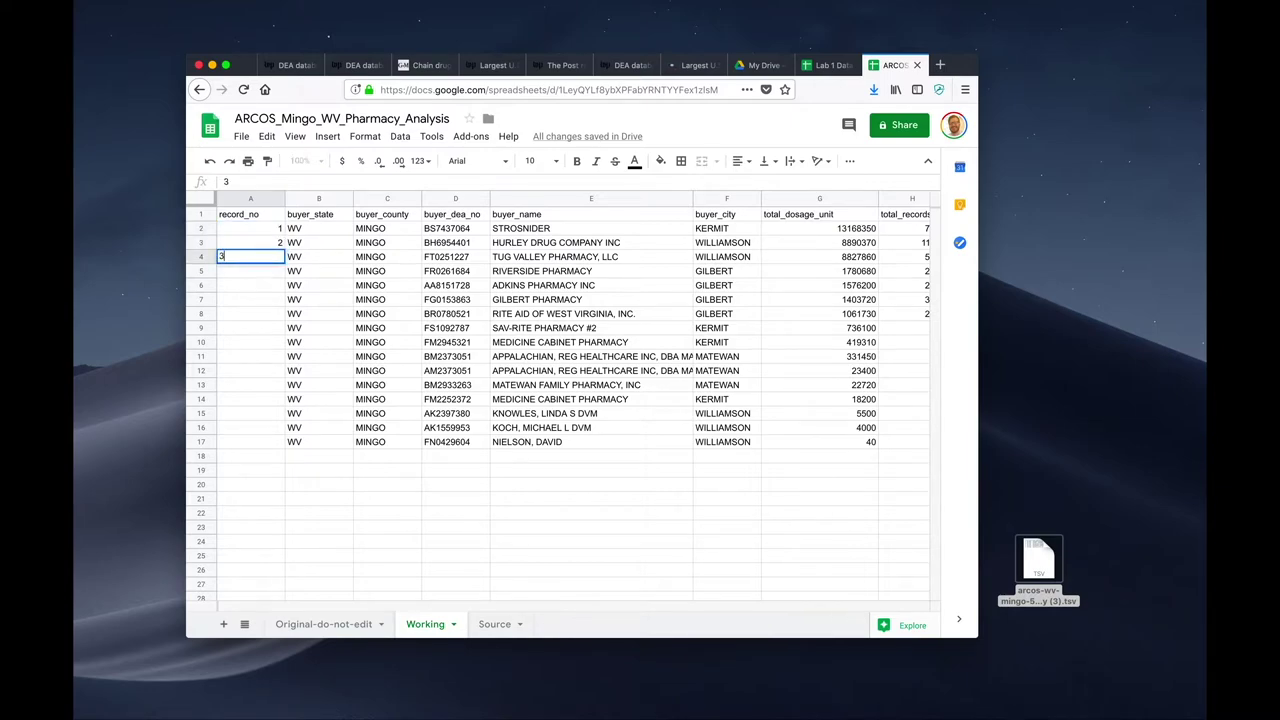
key(Return)
key(ctrl+z)
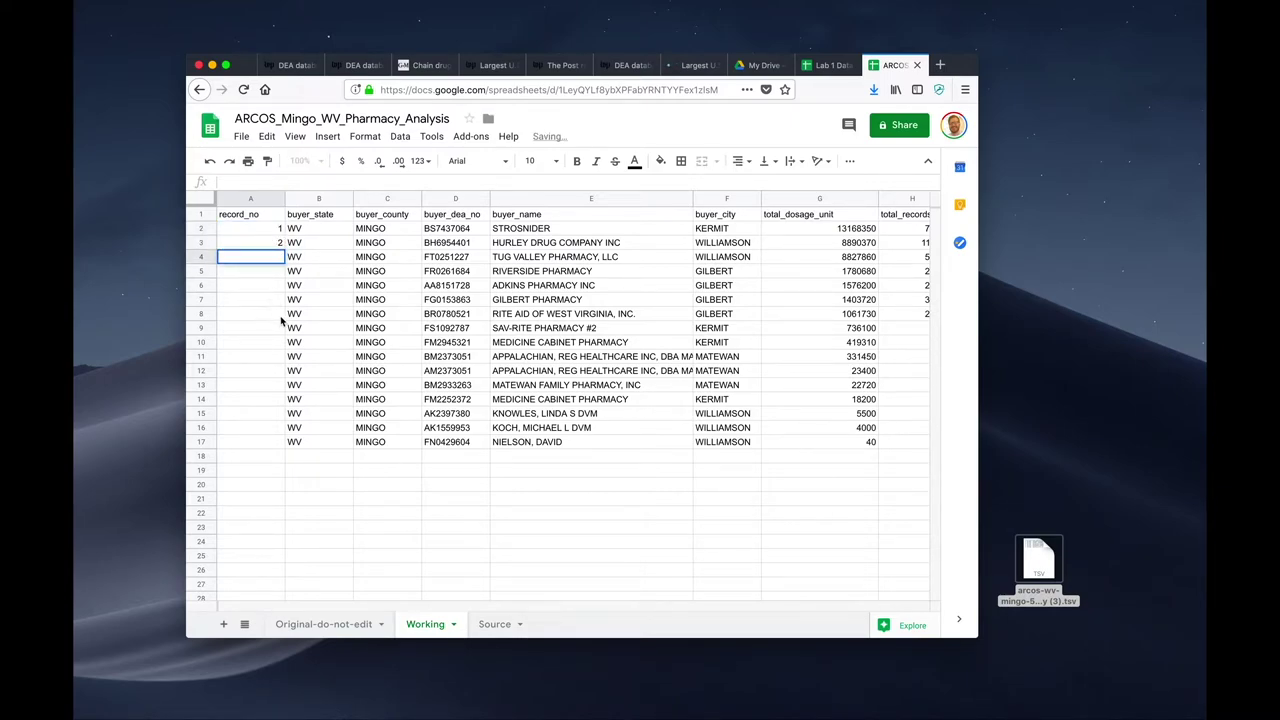
key(ctrl+z)
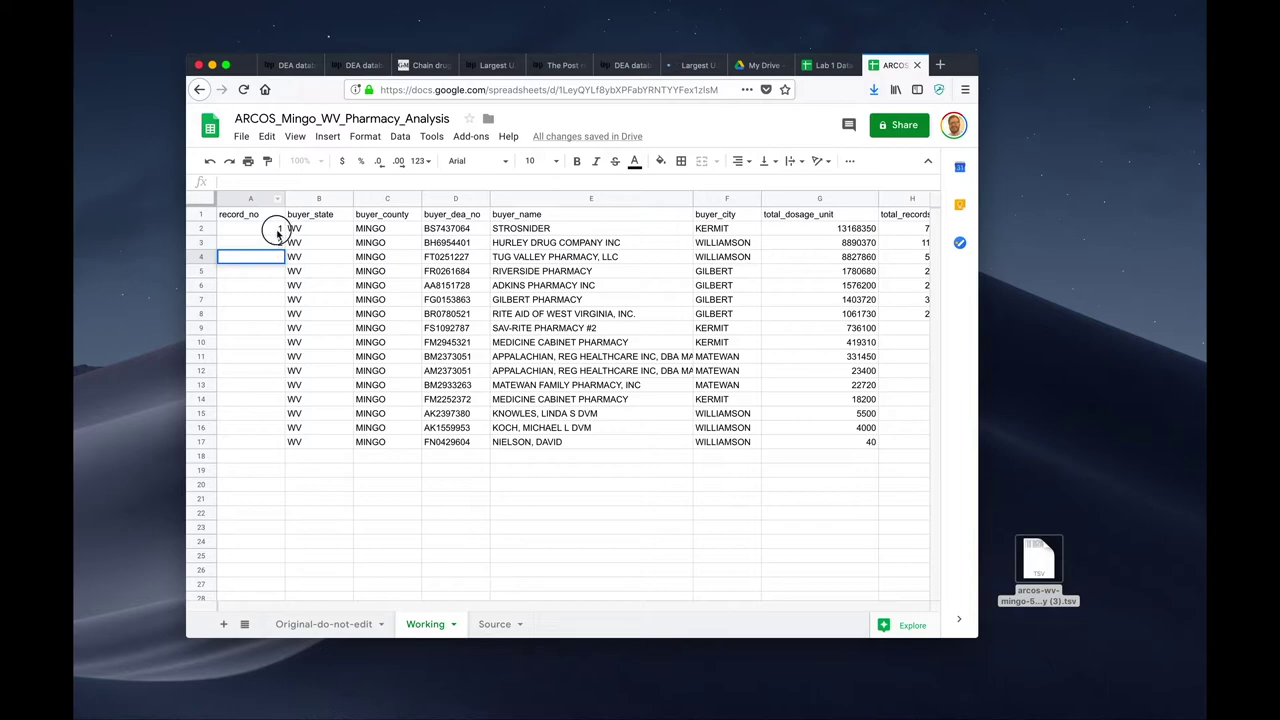
click(276, 233)
shift+click(276, 242)
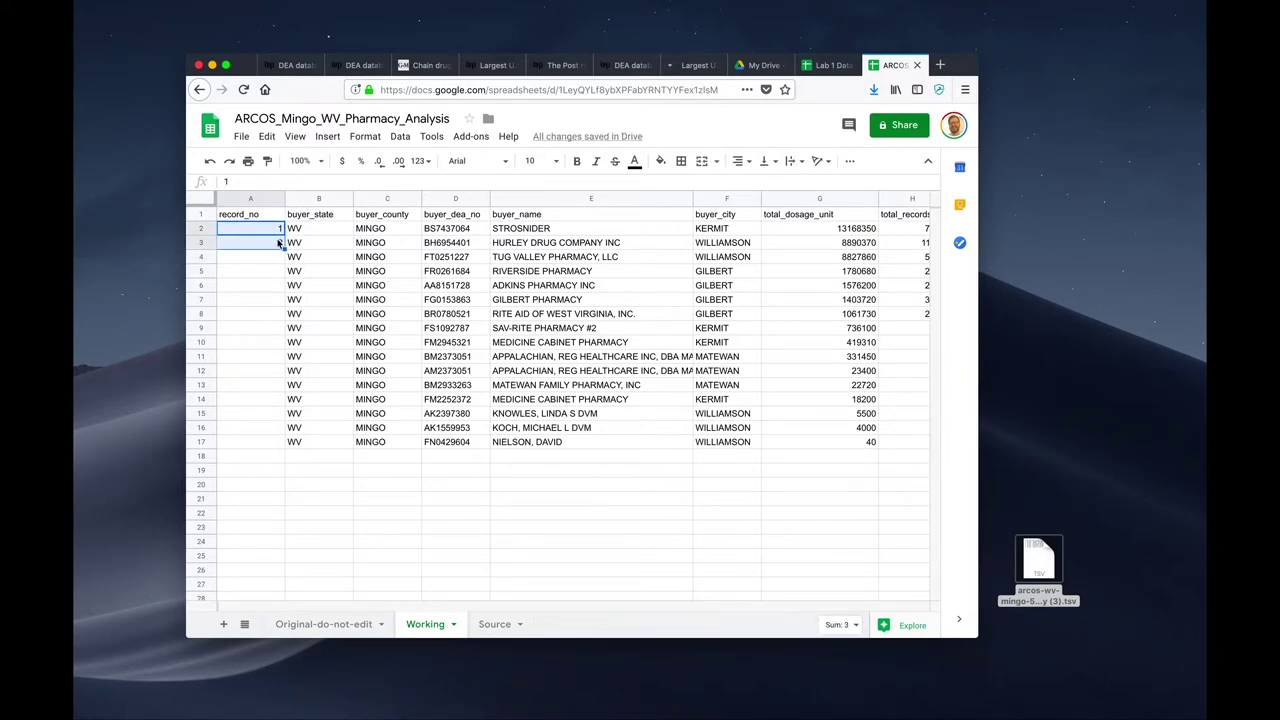
click(284, 248)
drag(284, 249, 285, 450)
key(ctrl+z)
key(ctrl+z)
key(ctrl+z)
drag(284, 248, 280, 445)
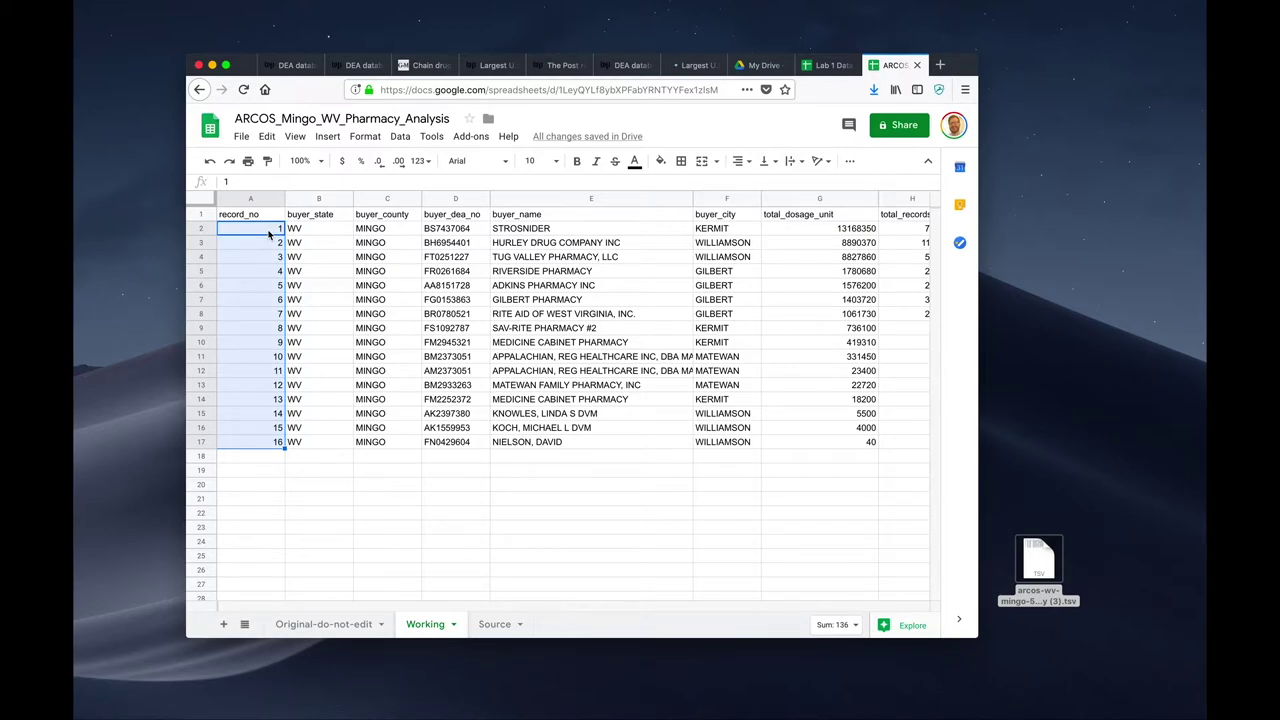
click(297, 231)
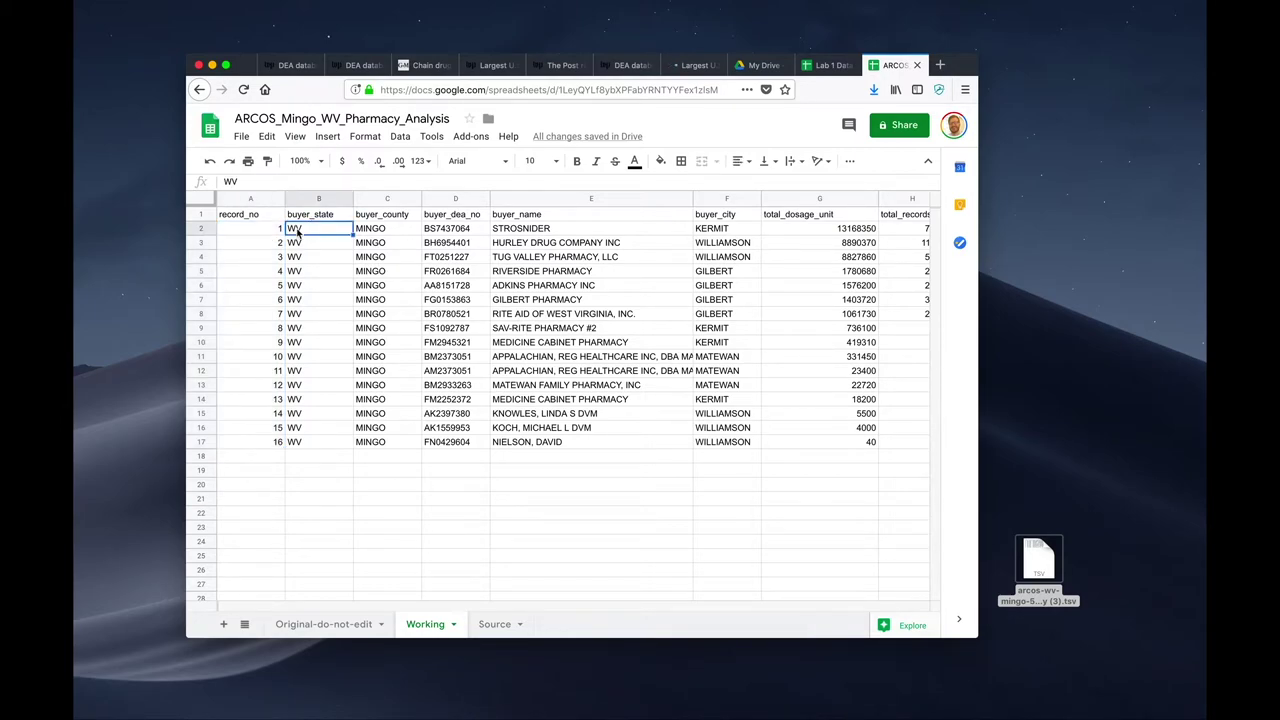
drag(297, 231, 319, 287)
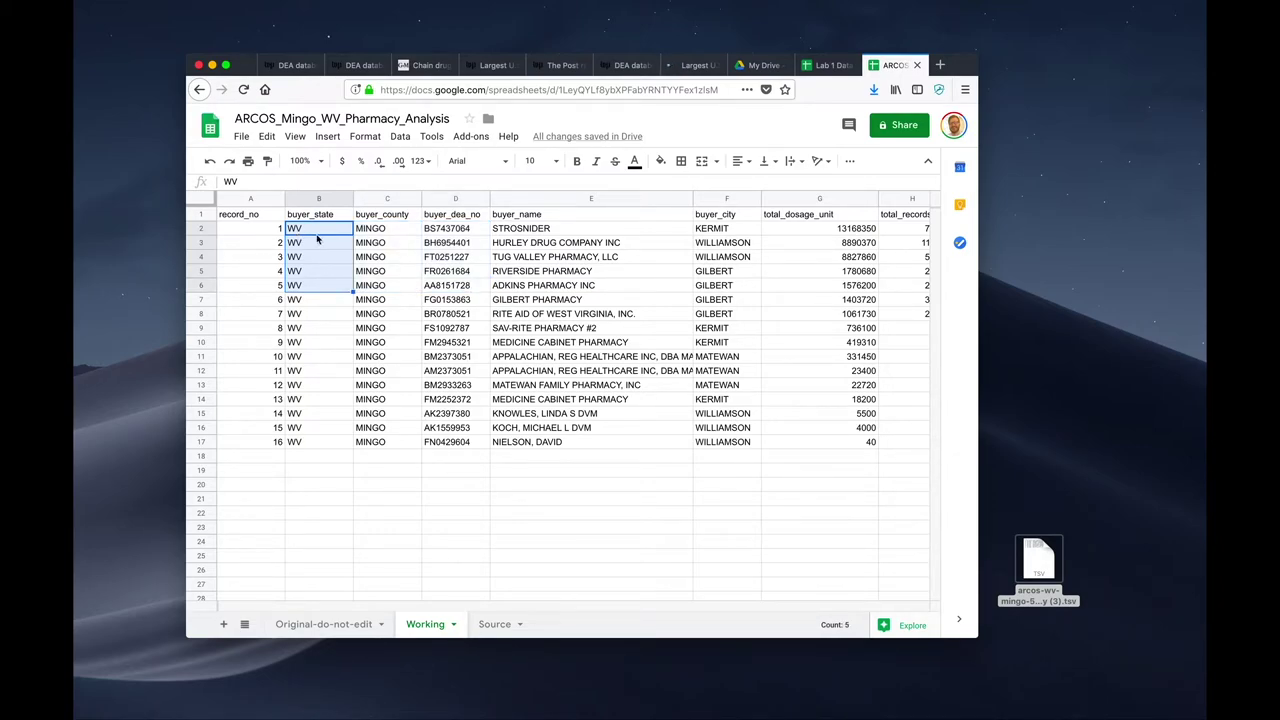
key(ctrl+c)
click(326, 482)
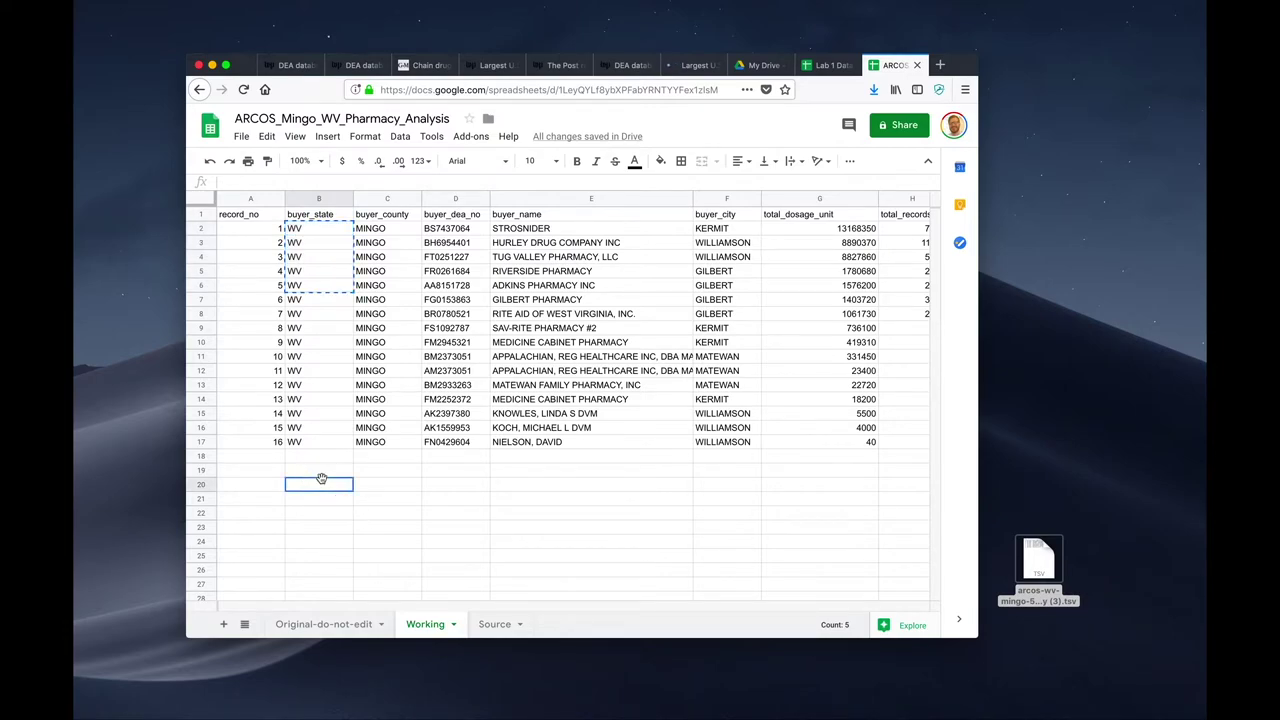
key(ctrl+v)
key(ctrl+z)
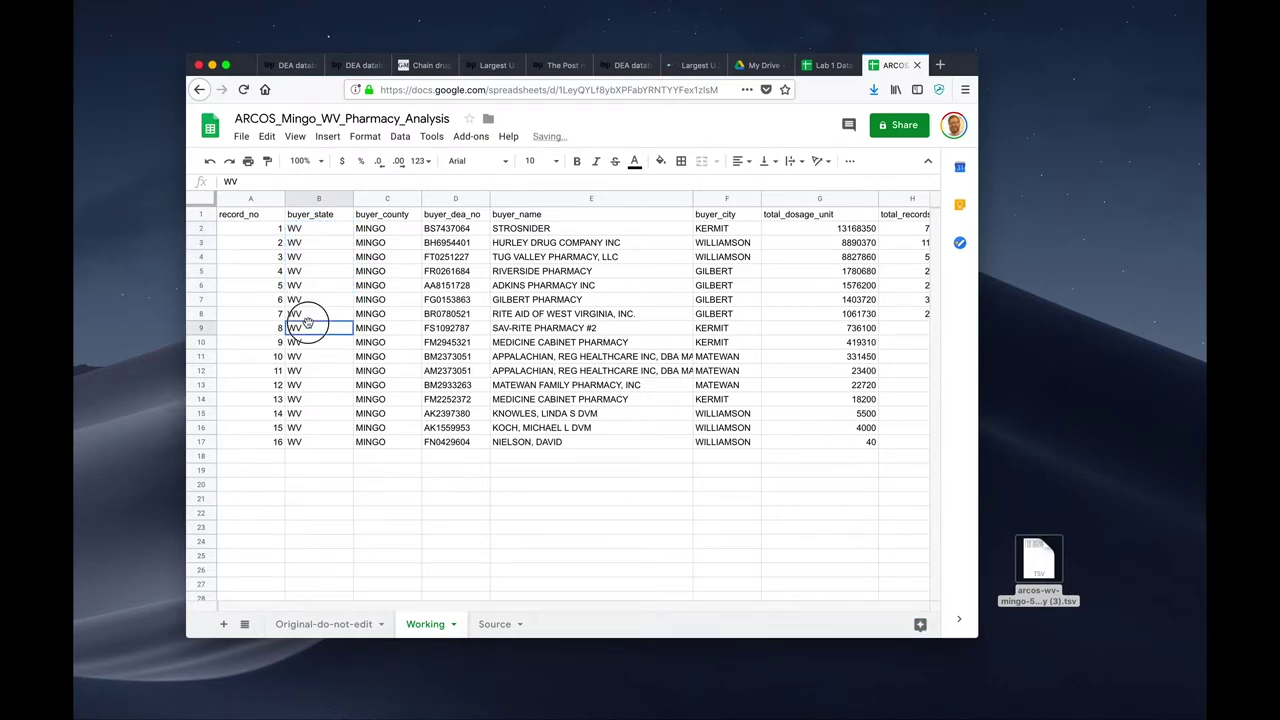
drag(311, 346, 307, 323)
click(281, 274)
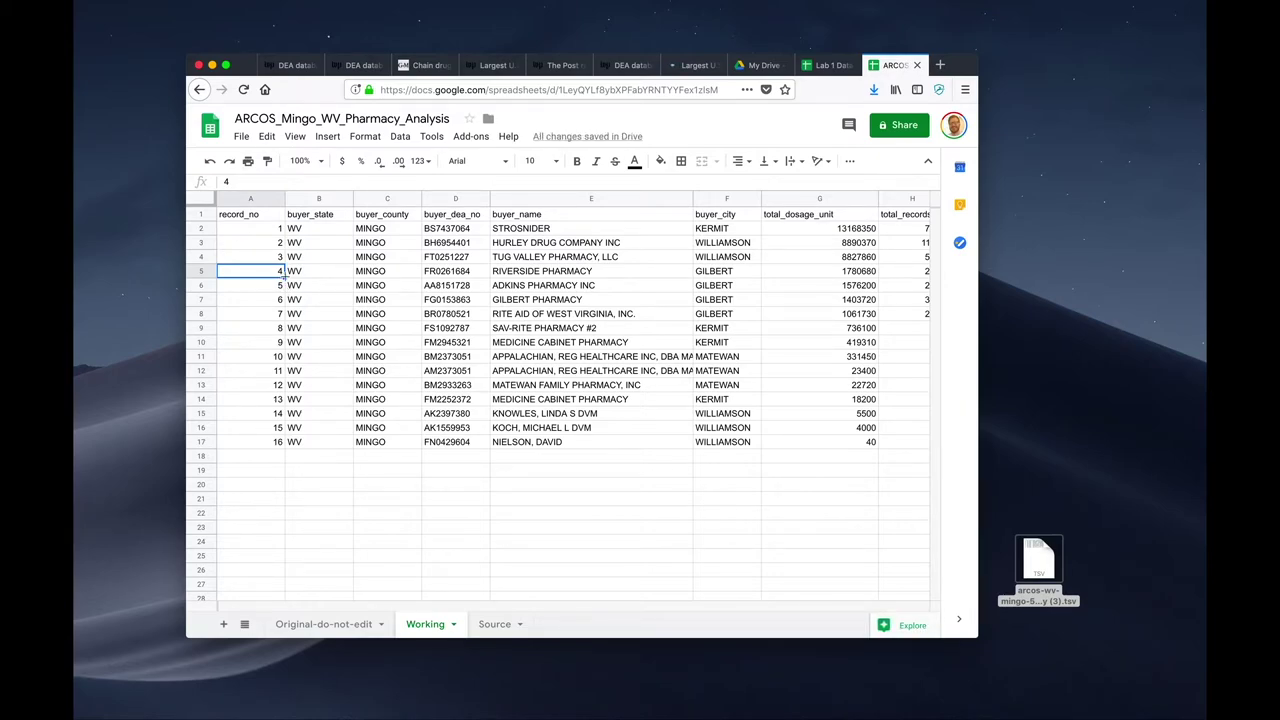
click(304, 233)
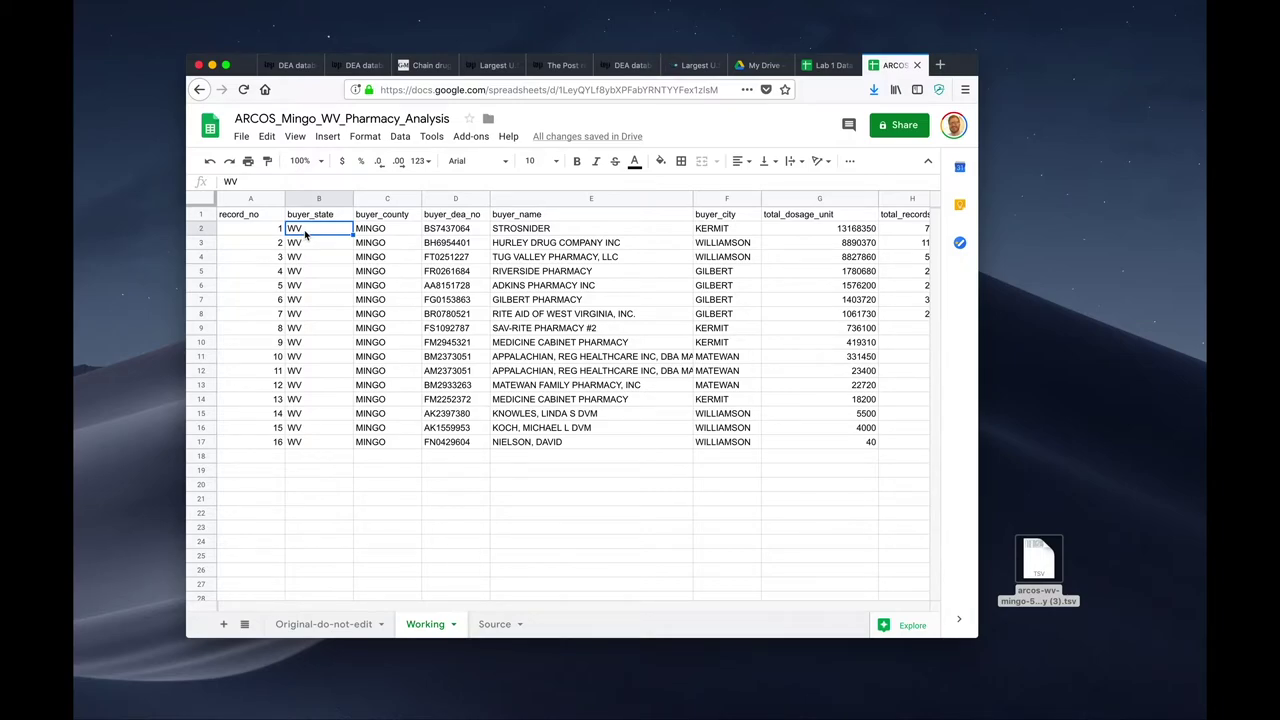
scroll(345, 262, down, 3)
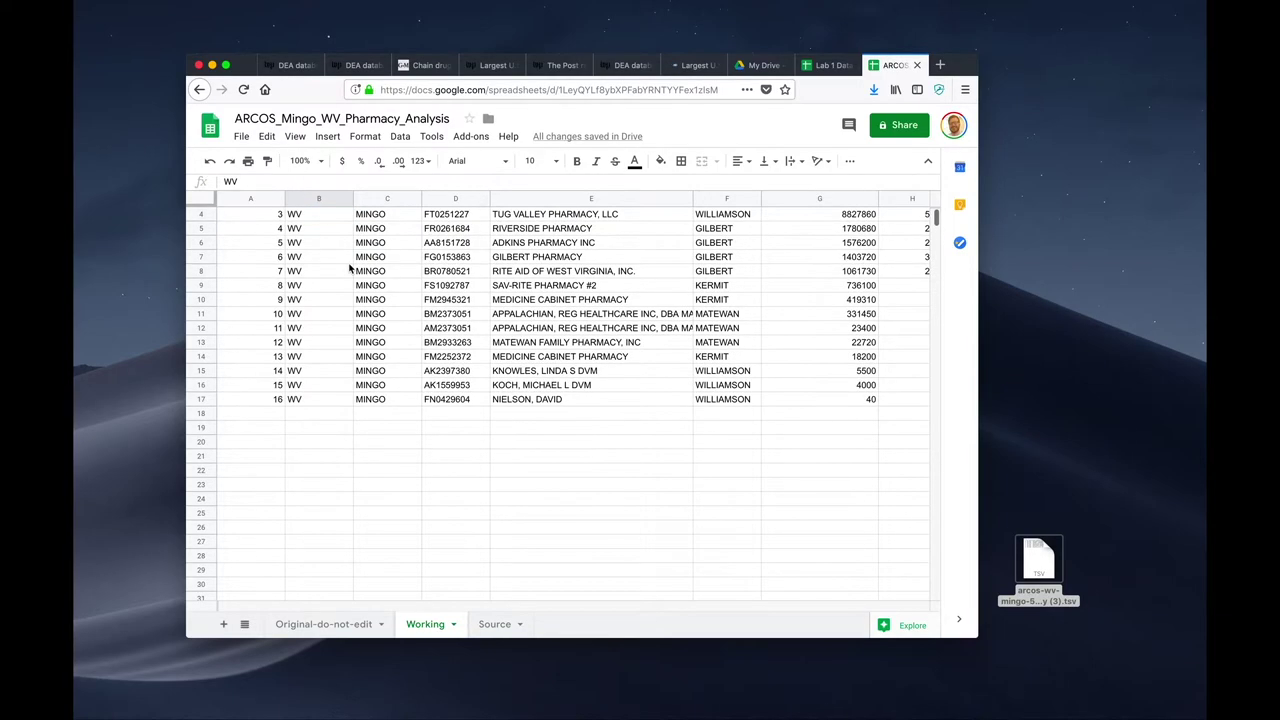
scroll(348, 265, up, 3)
scroll(350, 267, down, 1)
scroll(348, 262, up, 1)
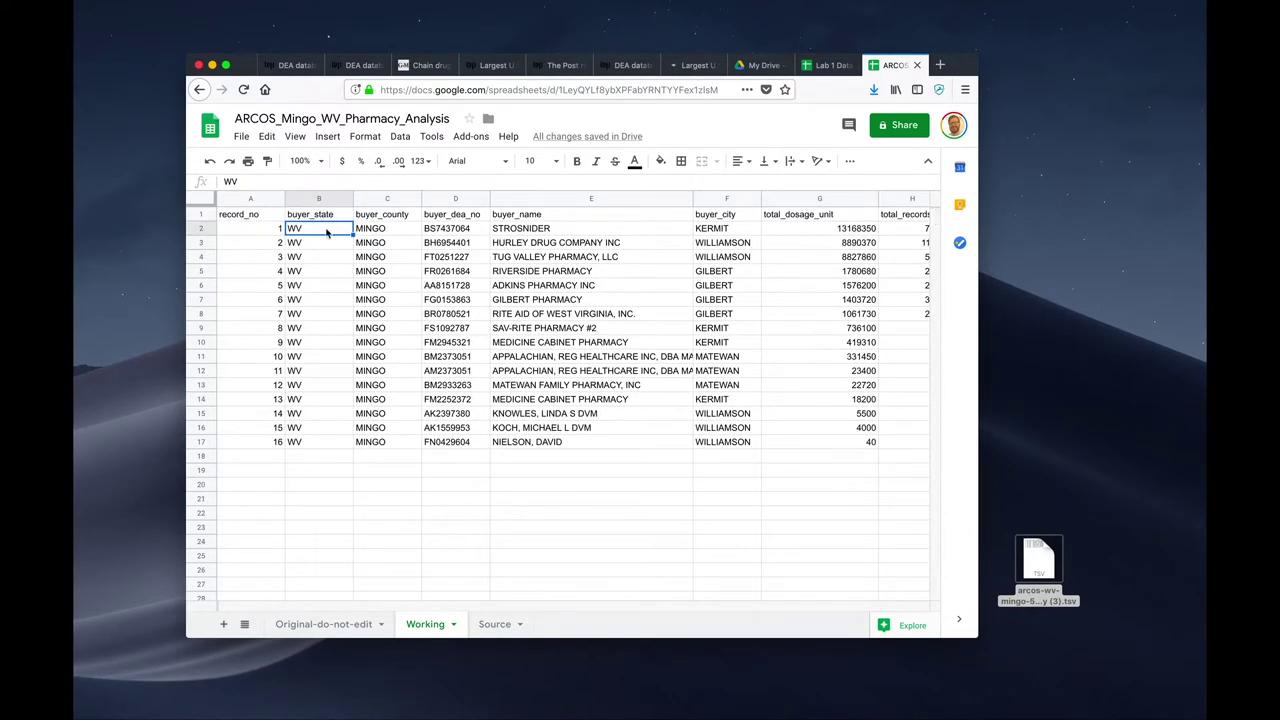
scroll(329, 234, down, 4)
scroll(327, 233, up, 4)
scroll(326, 232, right, 2)
scroll(325, 232, left, 2)
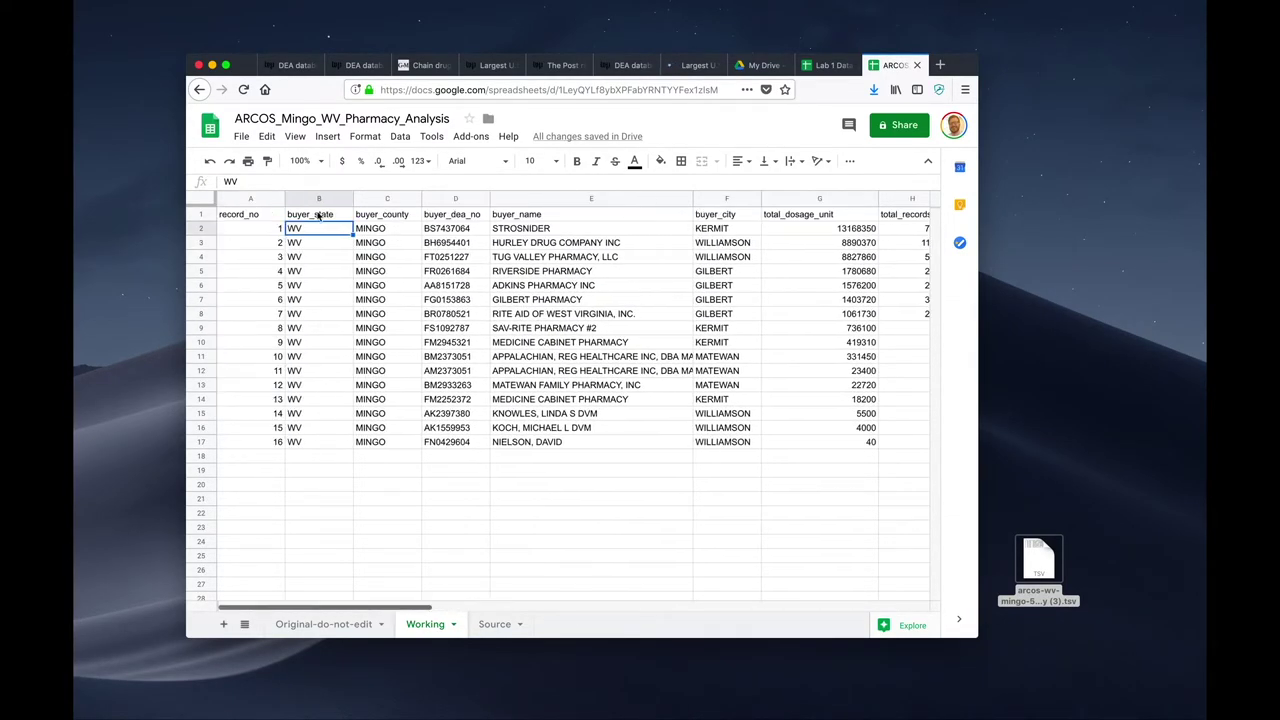
Widen the browser window so every Working sheet column through total_records is visible
click(274, 216)
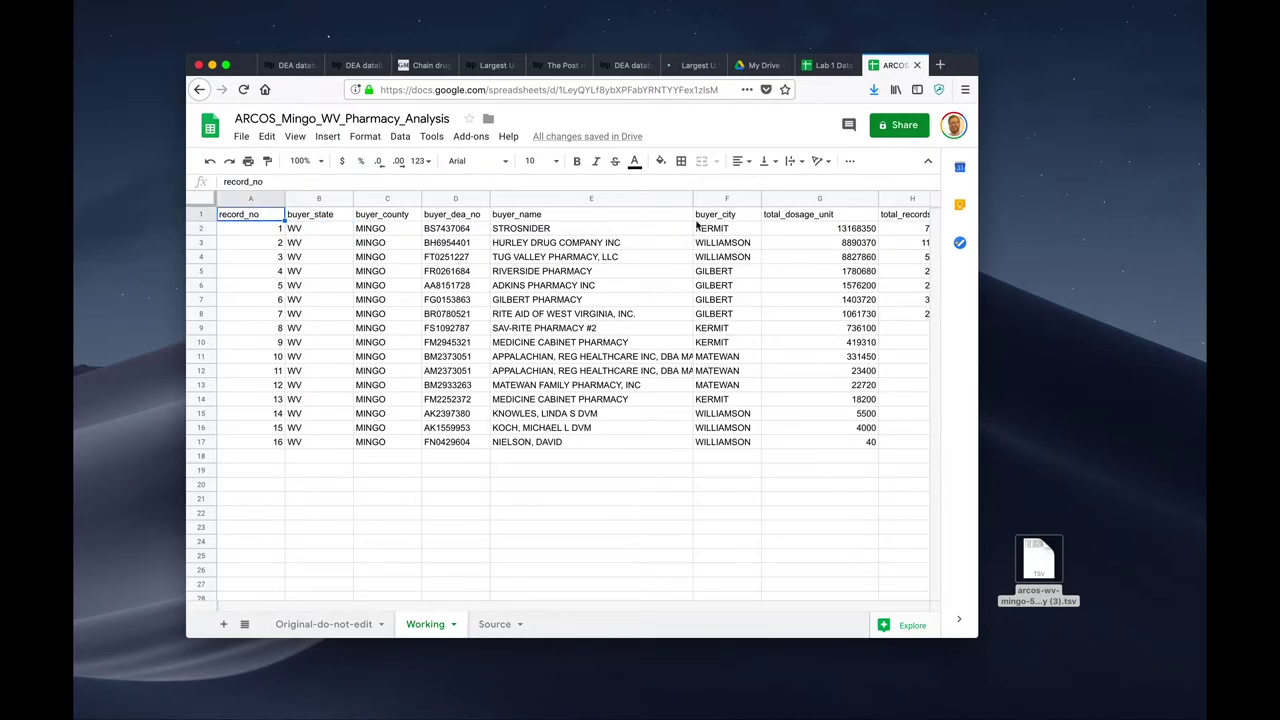
drag(978, 228, 1081, 228)
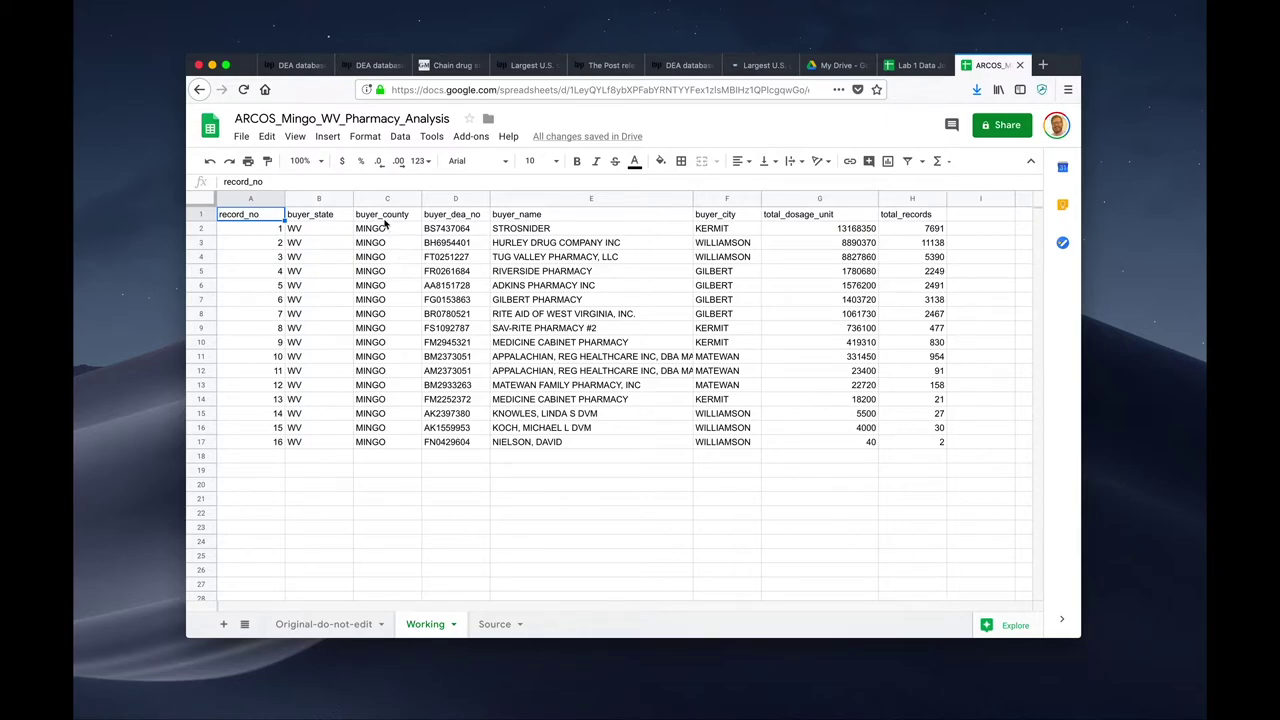
scroll(381, 298, down, 2)
scroll(381, 298, down, 1)
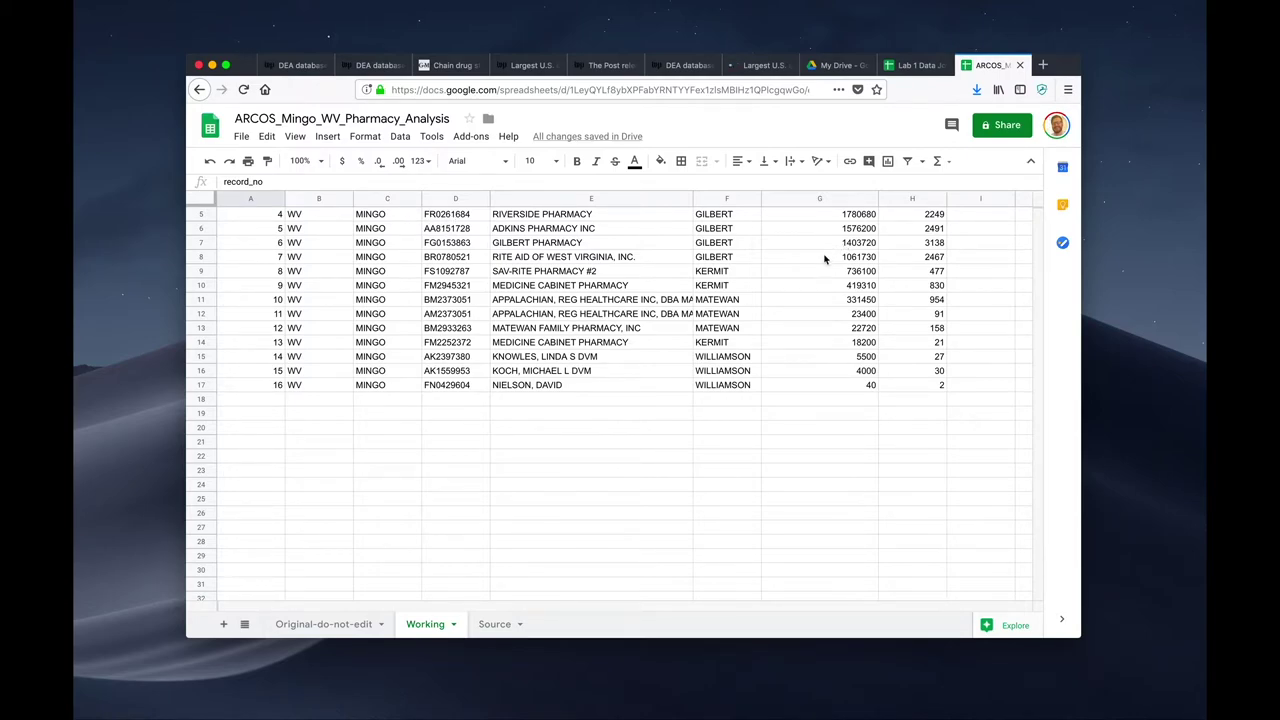
scroll(940, 262, up, 4)
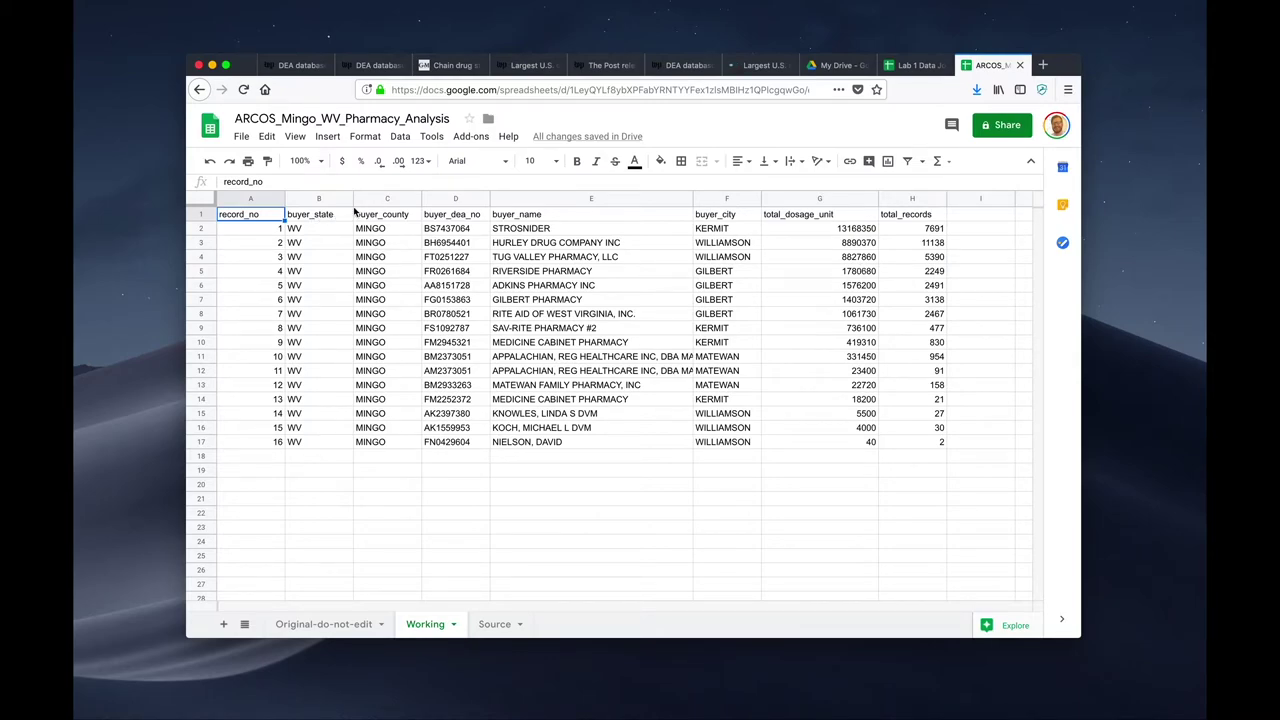
Freeze the header row of the Working sheet with View > Freeze > 1 row
click(431, 136)
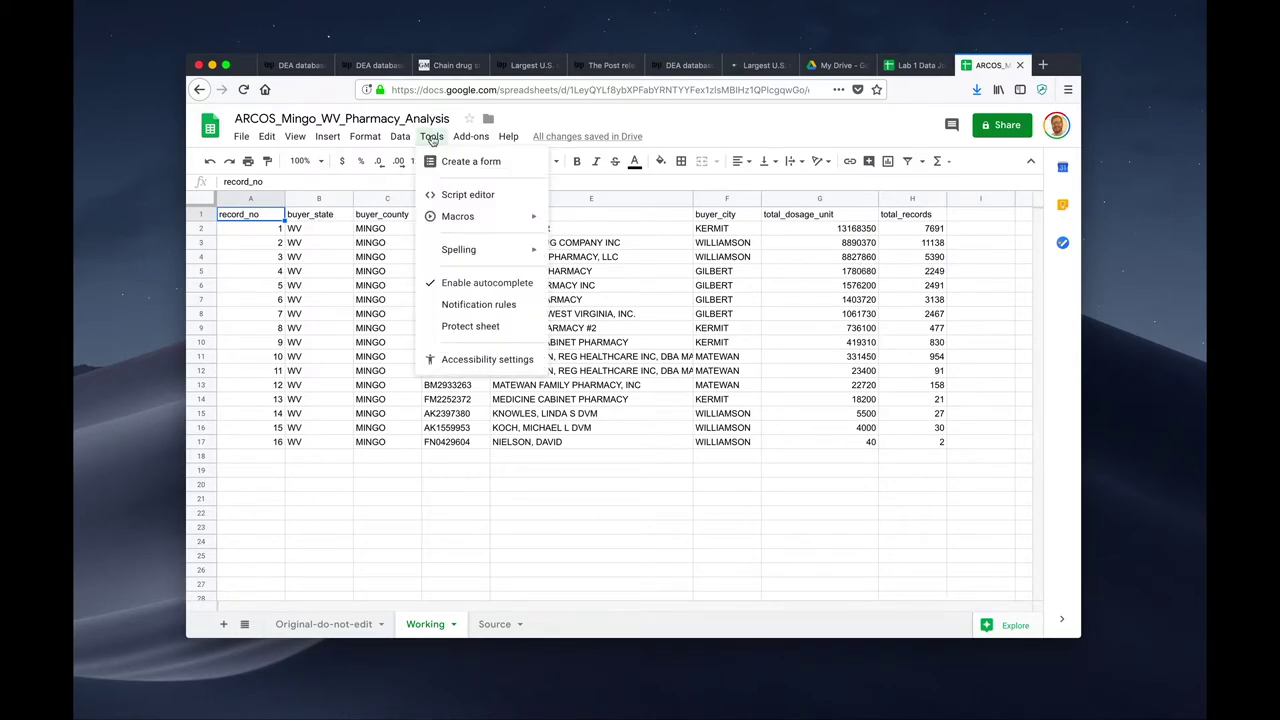
mouse_move(401, 138)
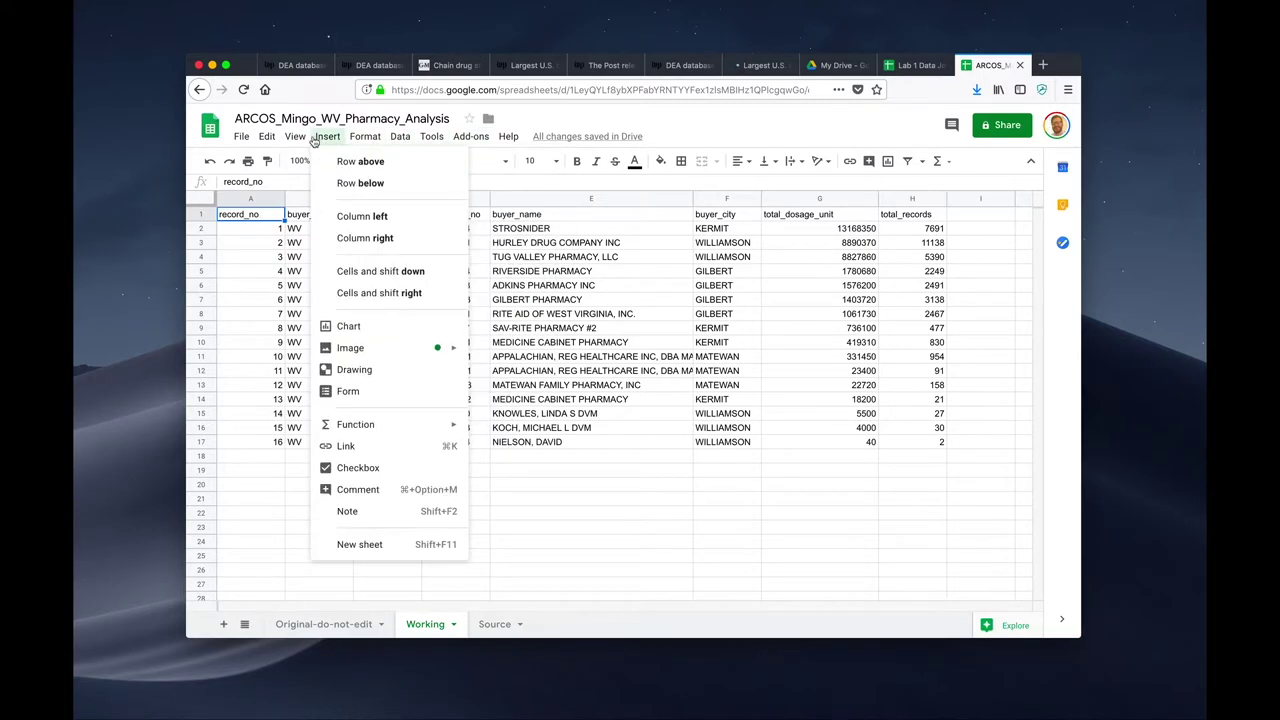
mouse_move(287, 138)
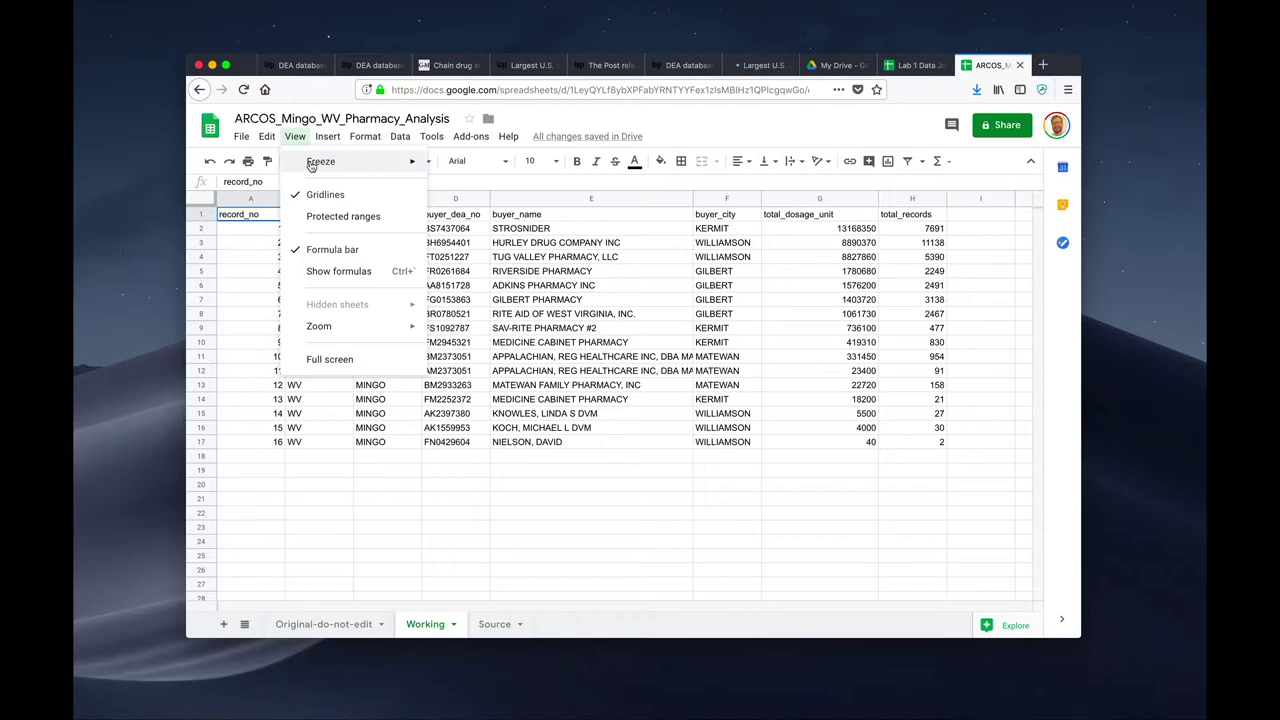
mouse_move(313, 163)
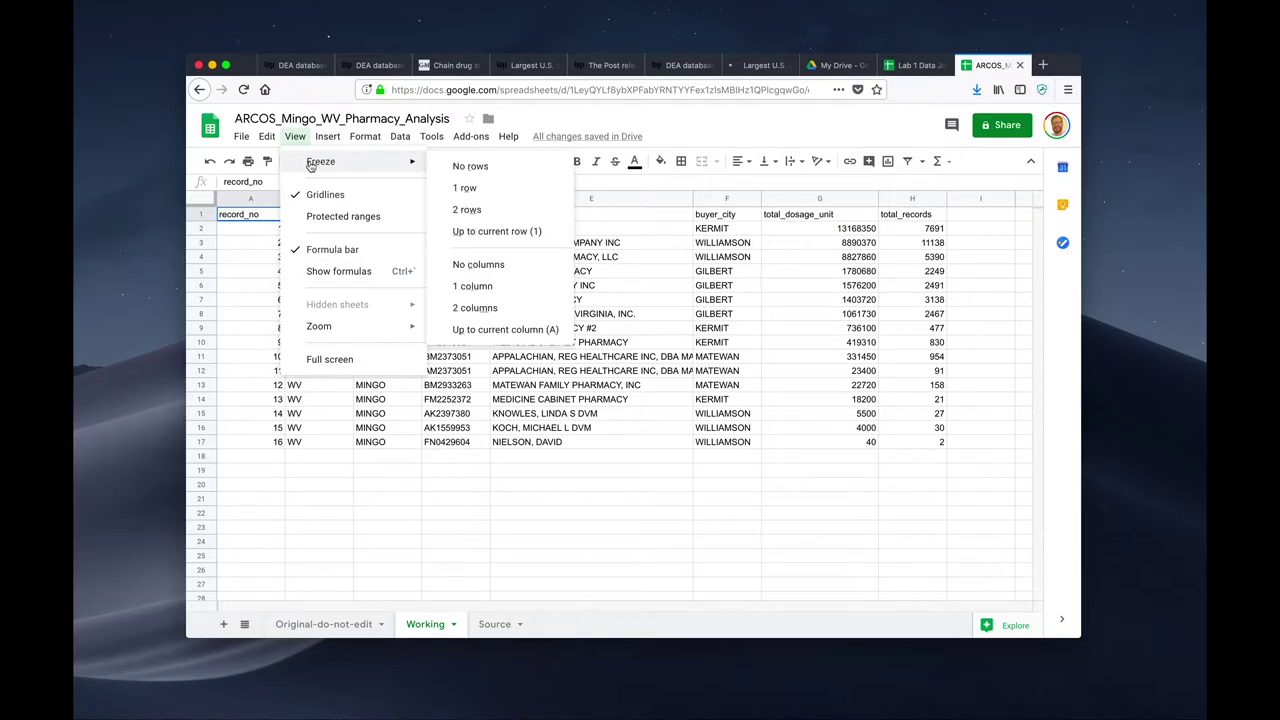
click(464, 188)
scroll(350, 309, down, 5)
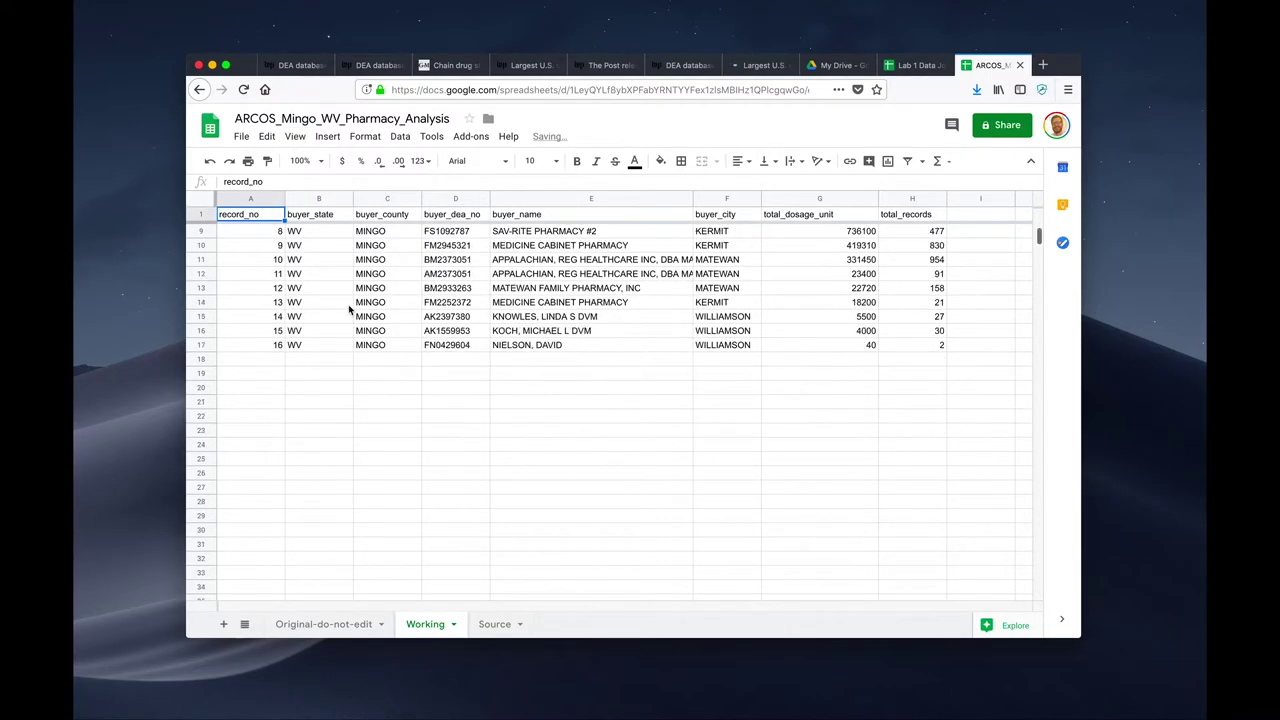
scroll(350, 309, up, 5)
scroll(350, 309, right, 2)
scroll(350, 308, left, 2)
scroll(350, 308, down, 5)
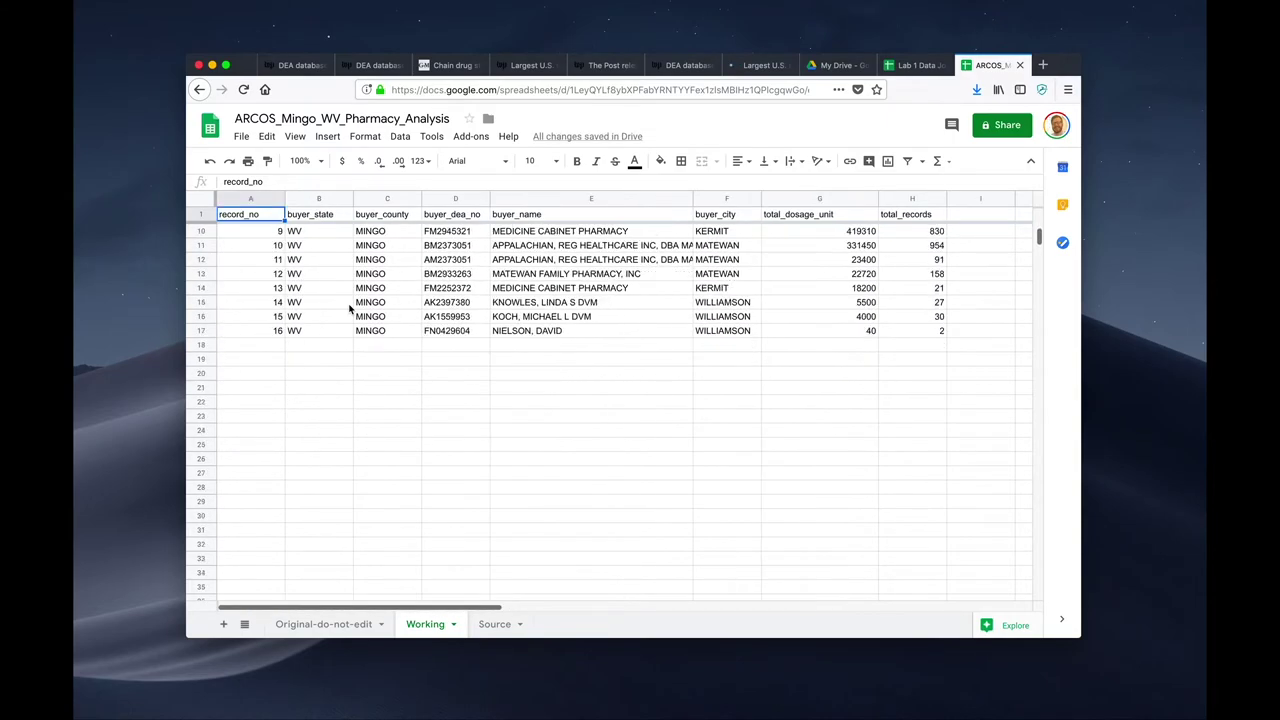
scroll(340, 290, up, 5)
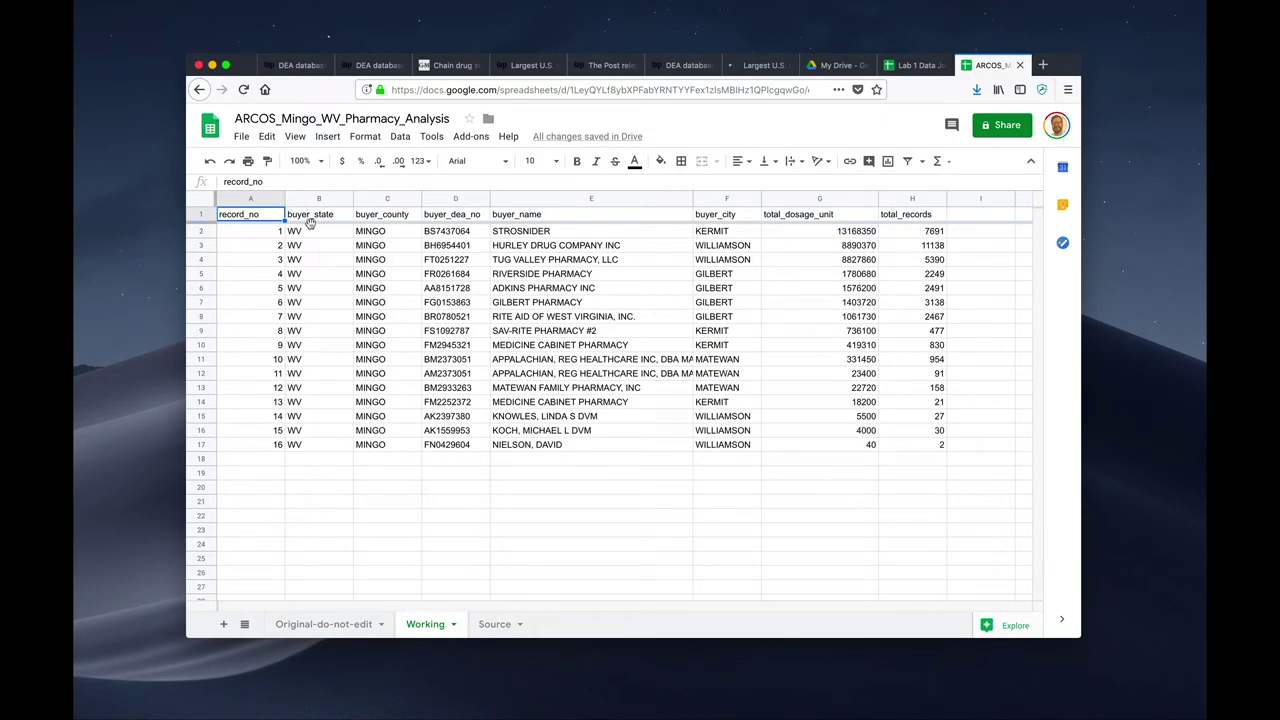
Freeze the record_no column with View > Freeze > 1 column
click(304, 234)
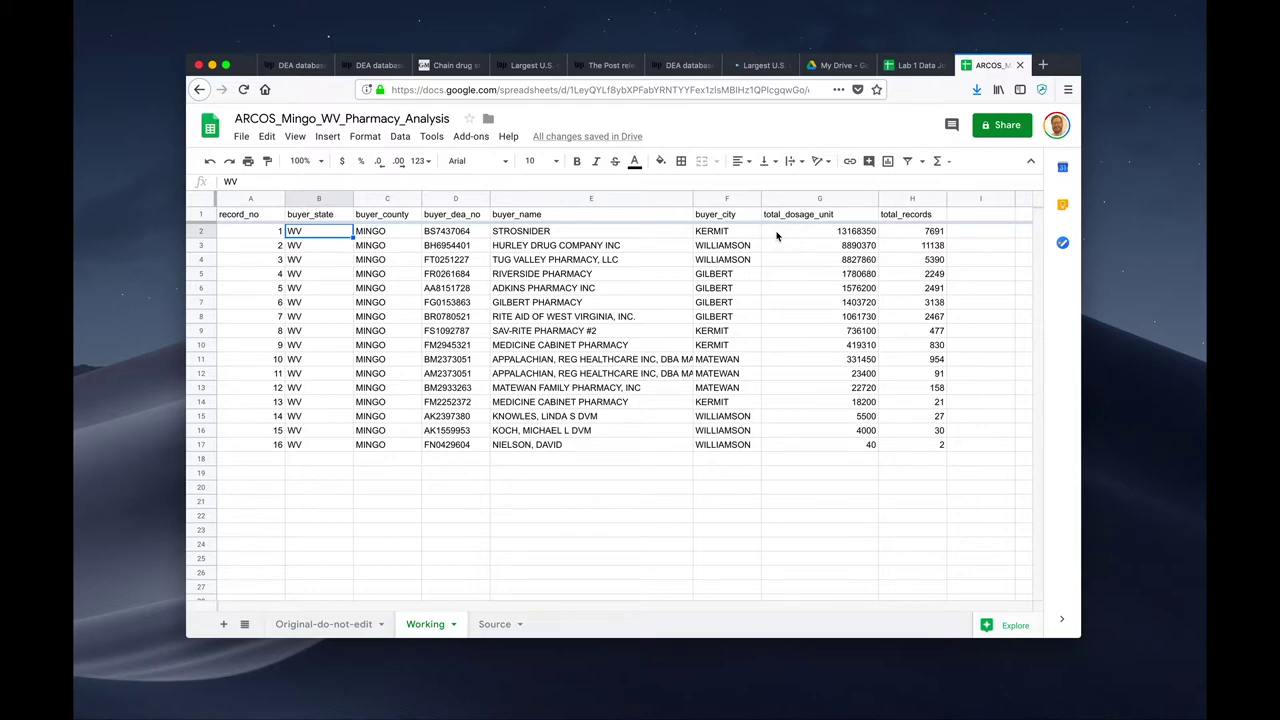
click(295, 137)
mouse_move(330, 163)
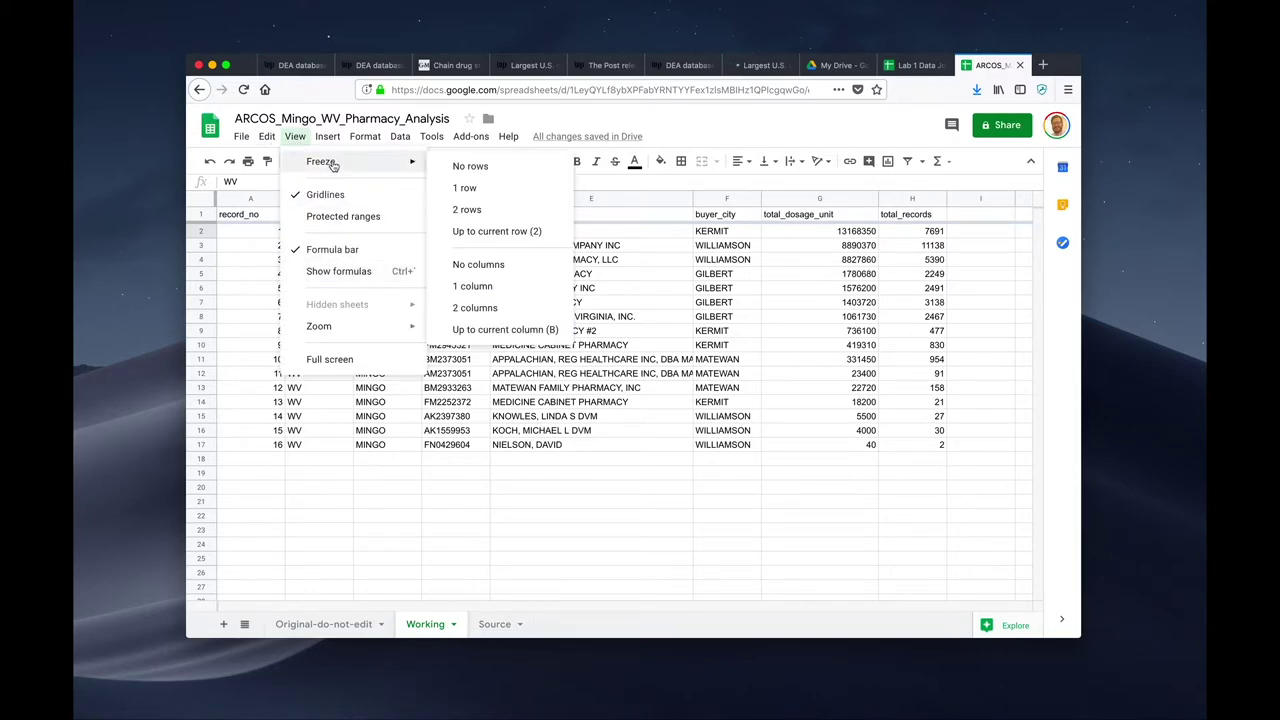
click(474, 287)
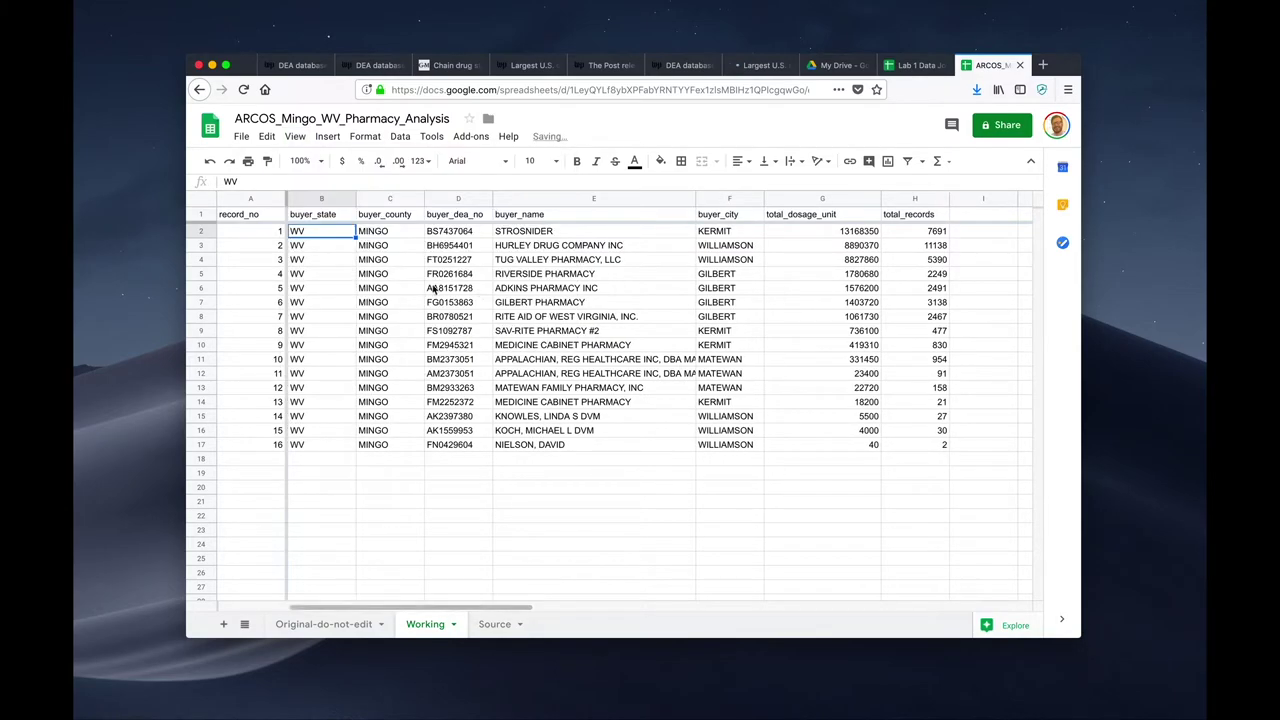
scroll(430, 288, right, 5)
scroll(409, 287, left, 5)
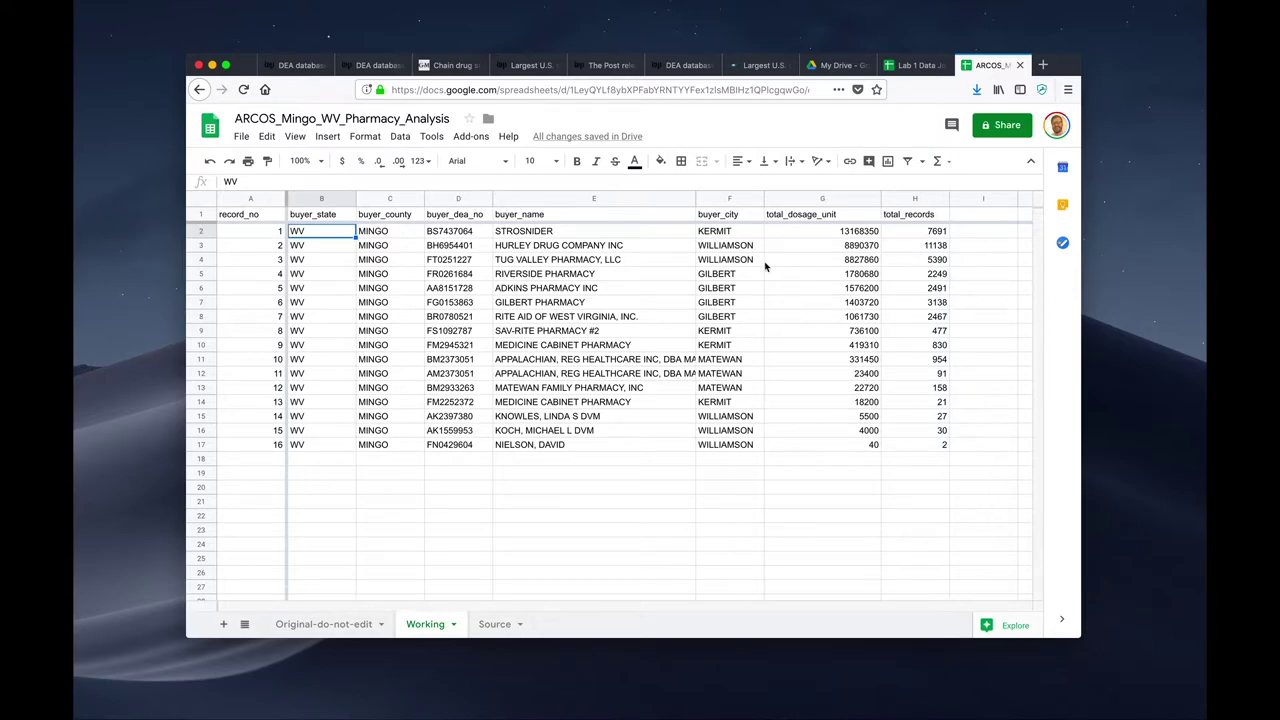
scroll(361, 340, down, 2)
scroll(361, 340, up, 2)
click(432, 261)
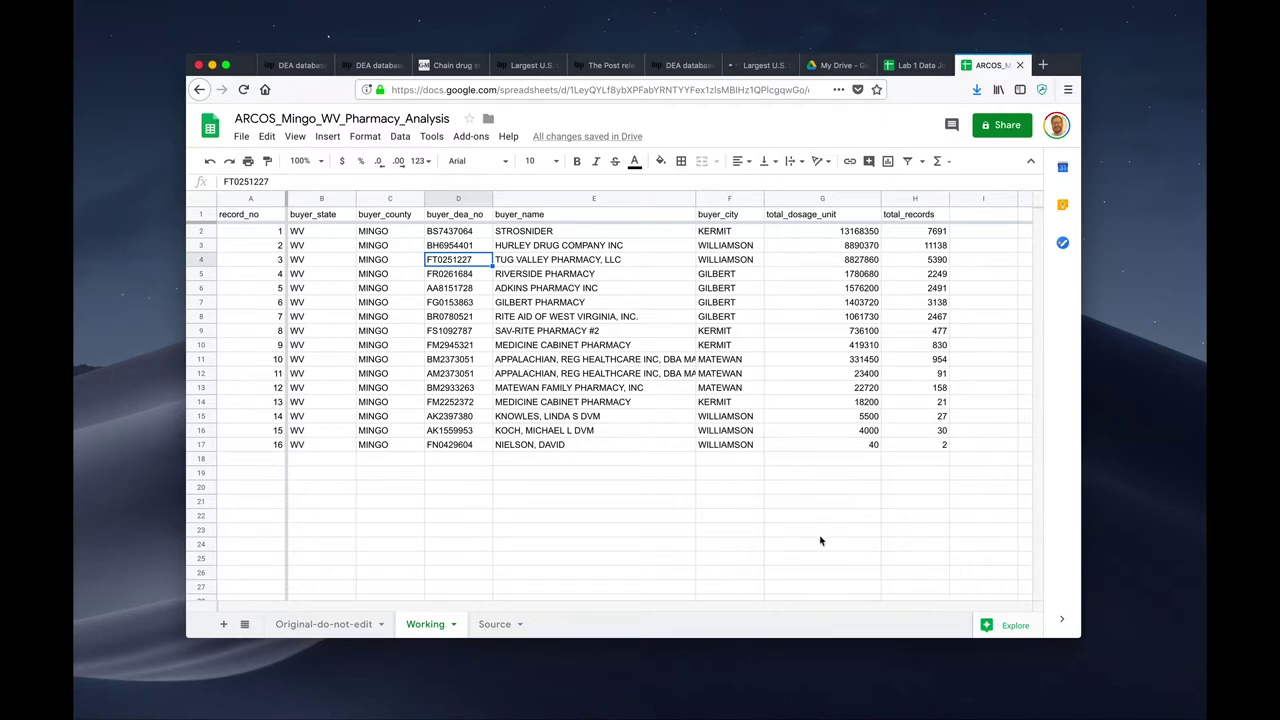
click(733, 518)
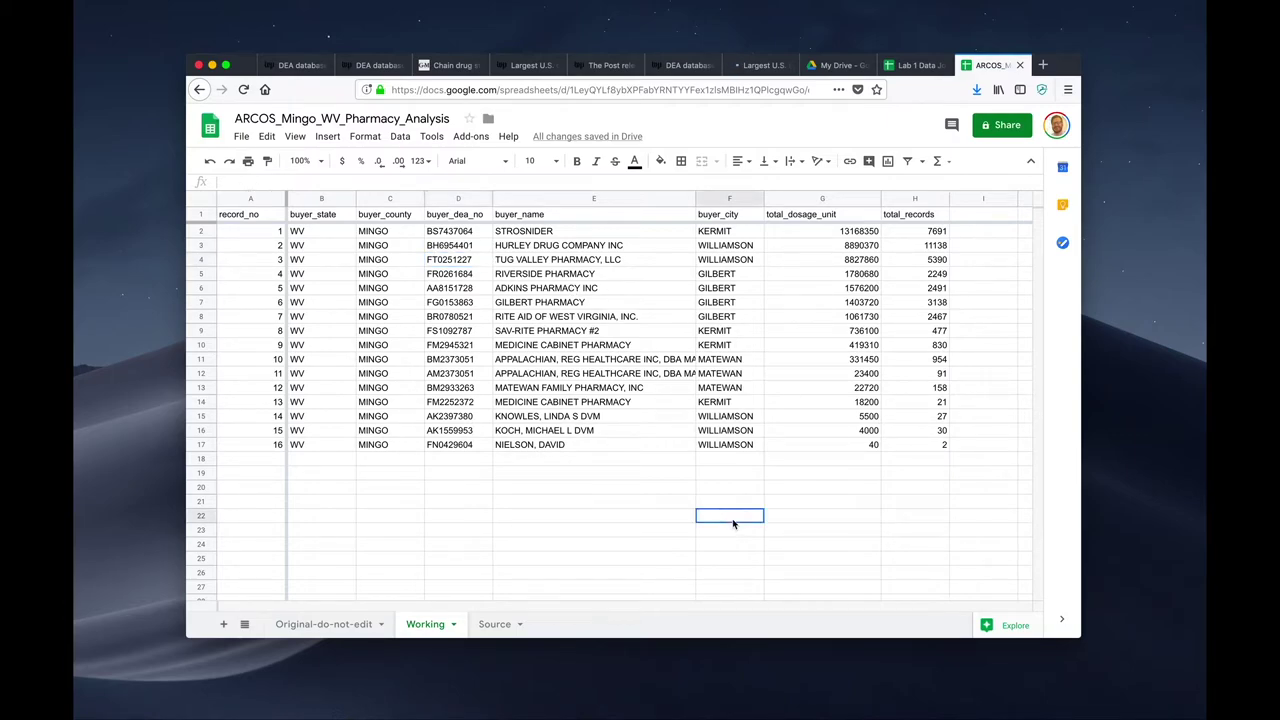
click(574, 476)
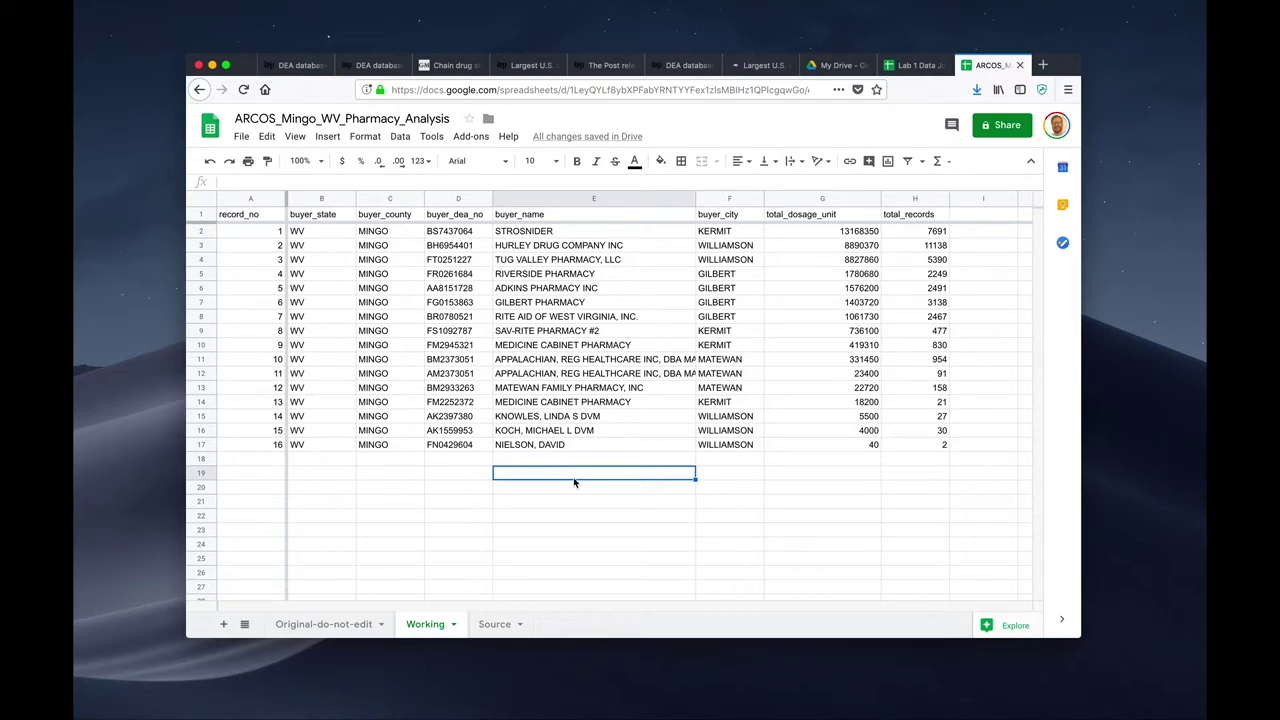
click(828, 235)
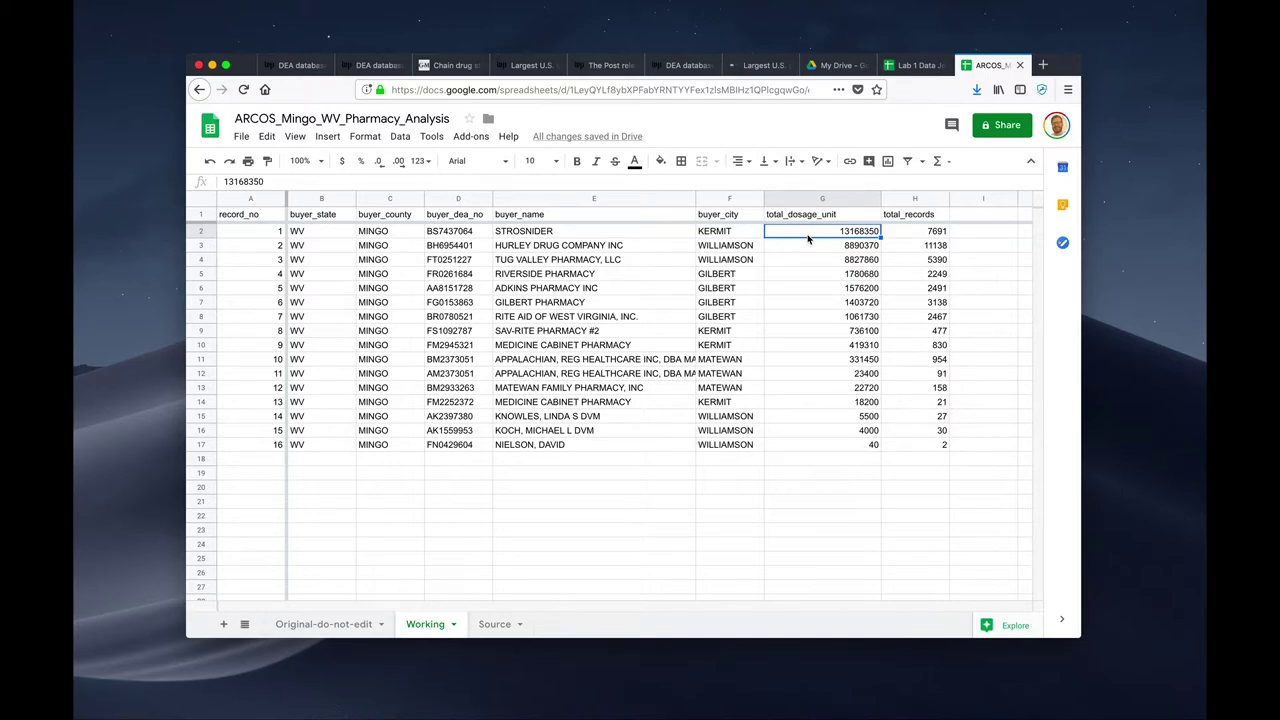
Format total_dosage_unit G2:G17 as Number with thousands separators and zero decimal places
shift+click(853, 444)
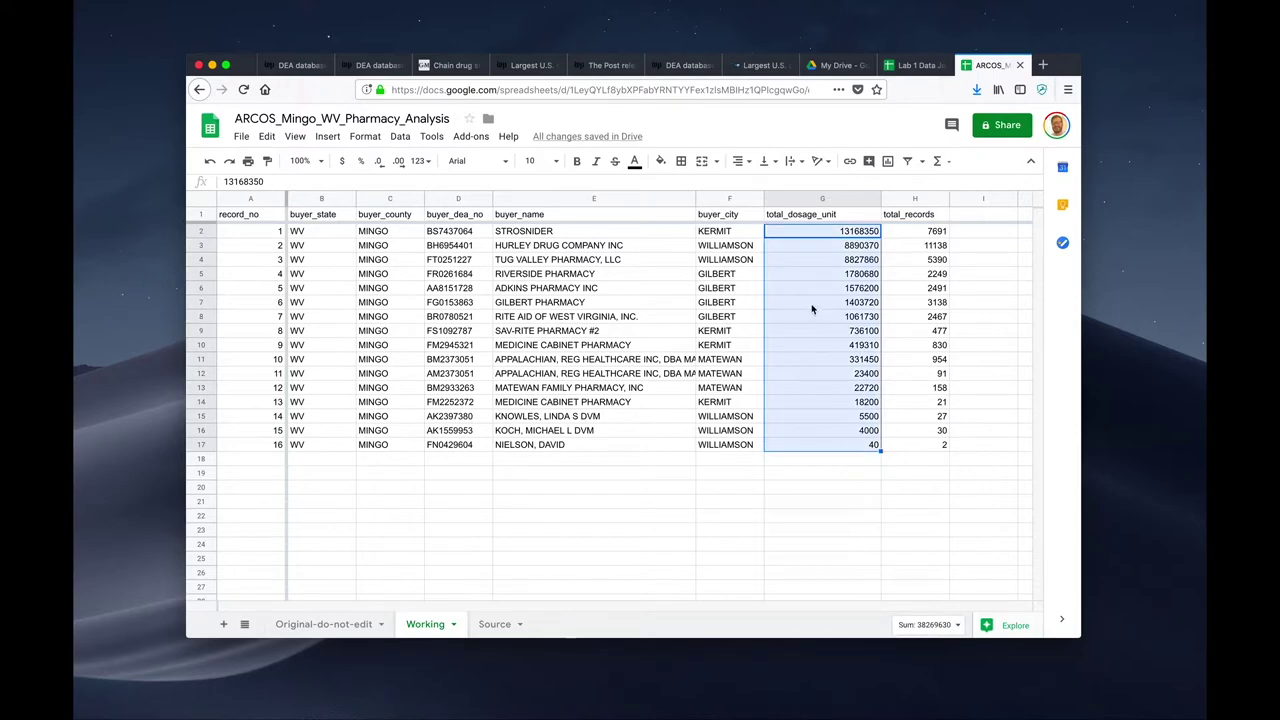
click(843, 236)
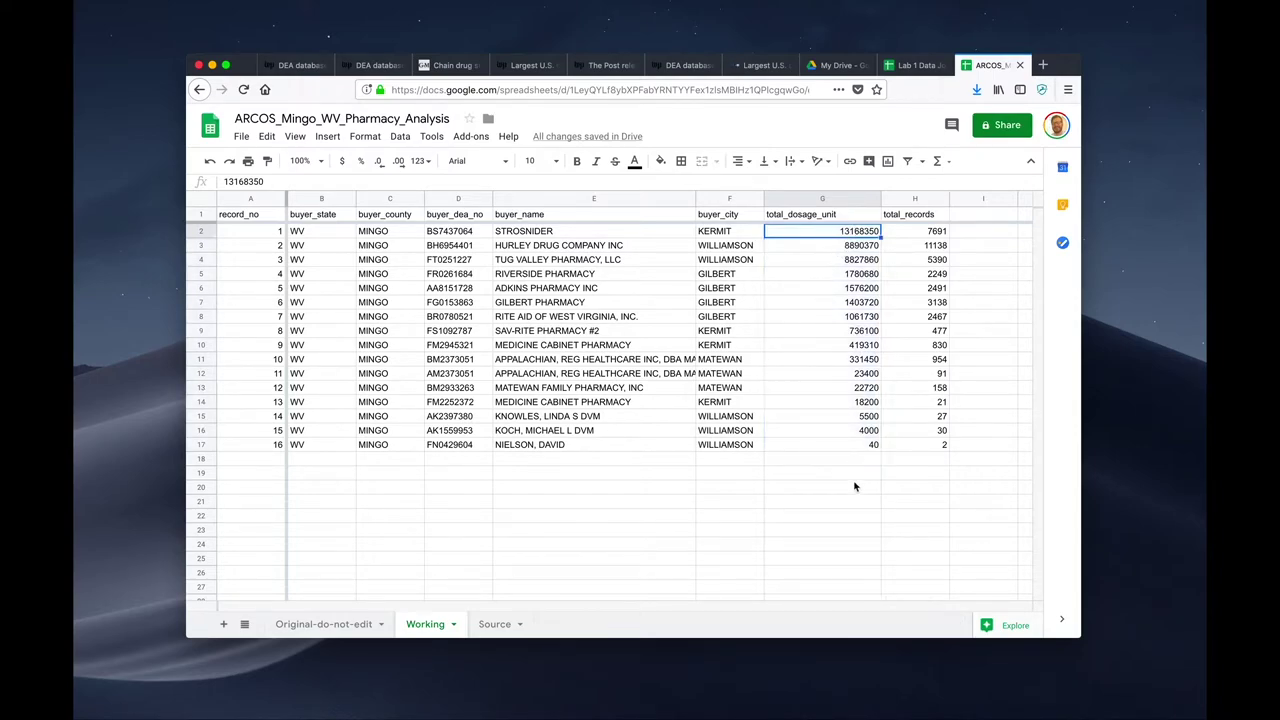
shift+click(858, 446)
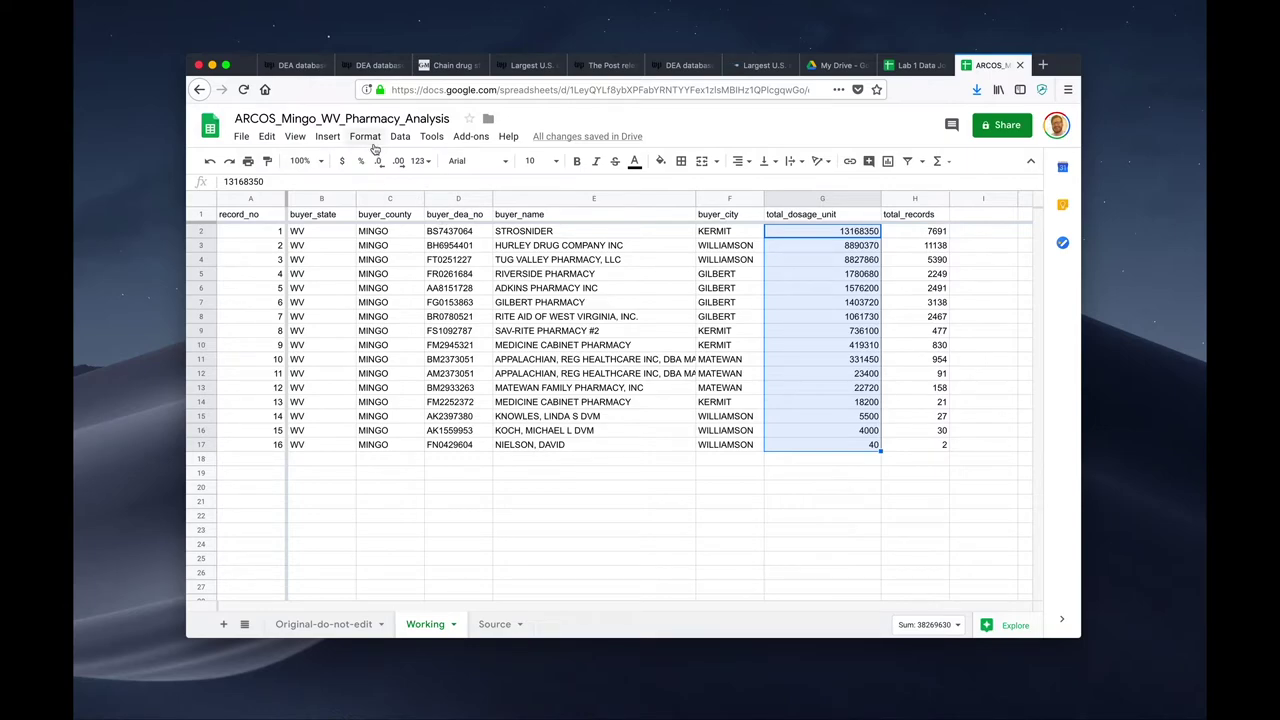
click(424, 162)
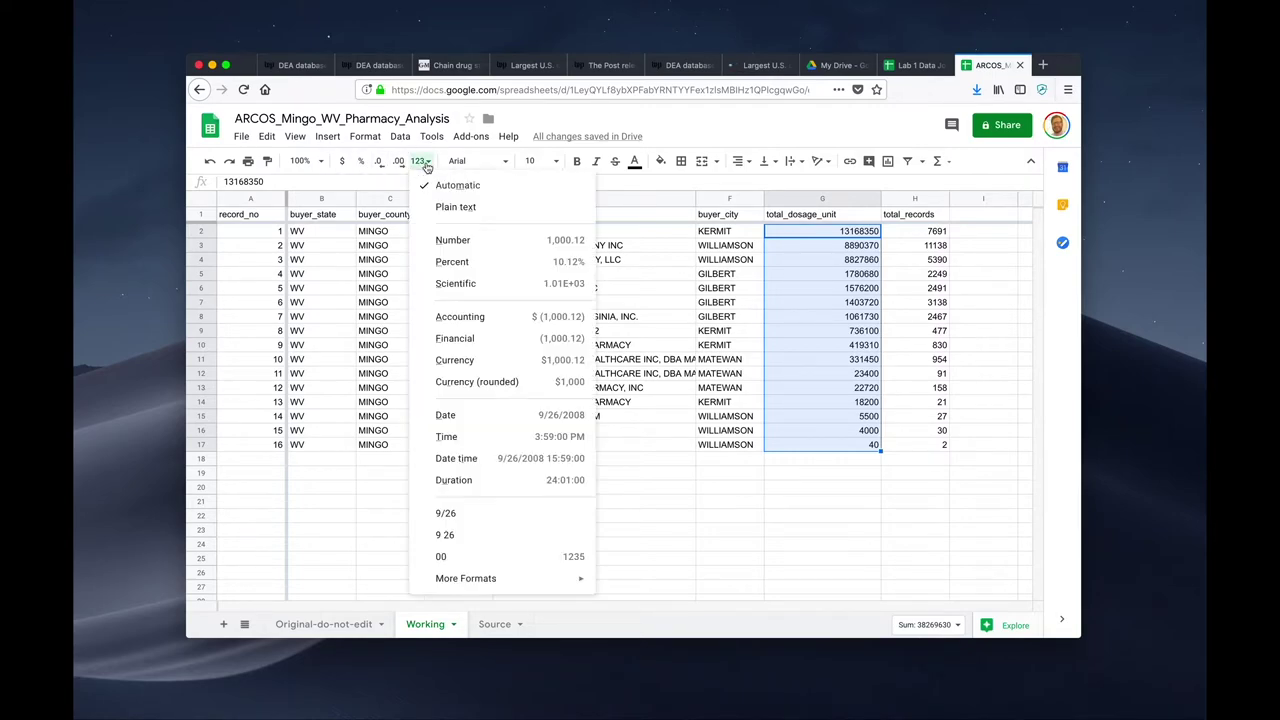
click(468, 246)
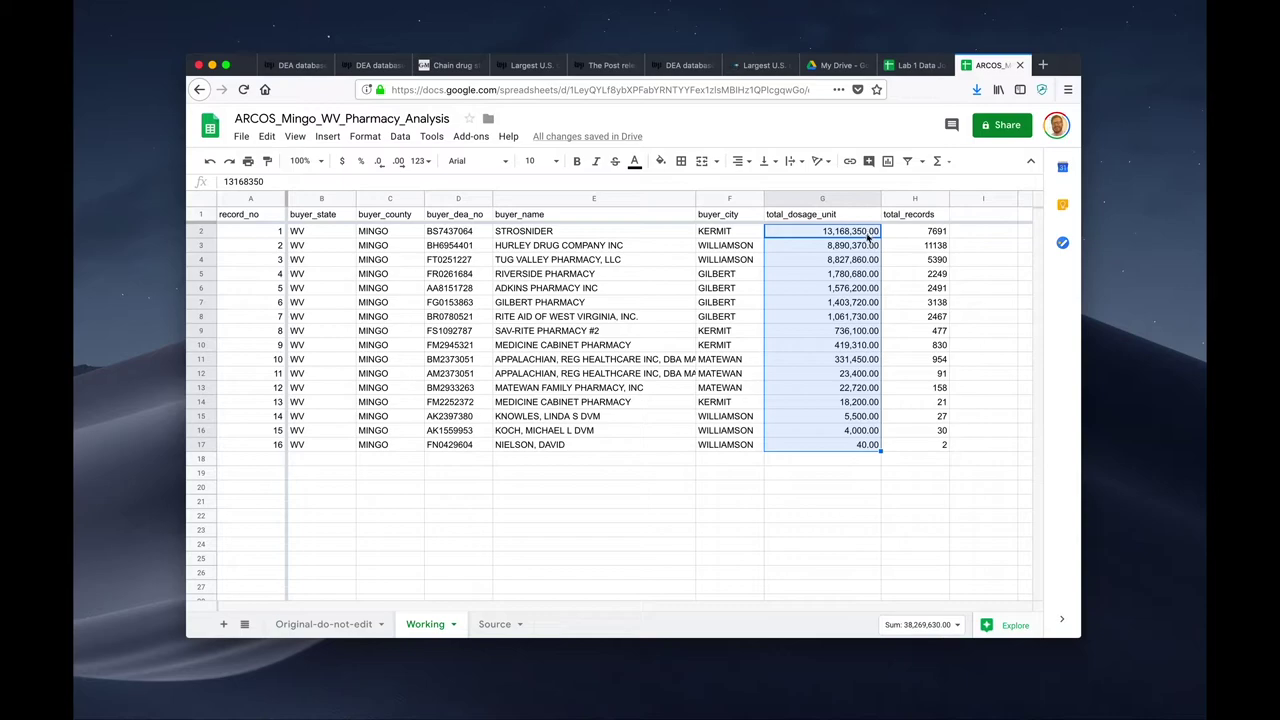
click(379, 163)
click(379, 163)
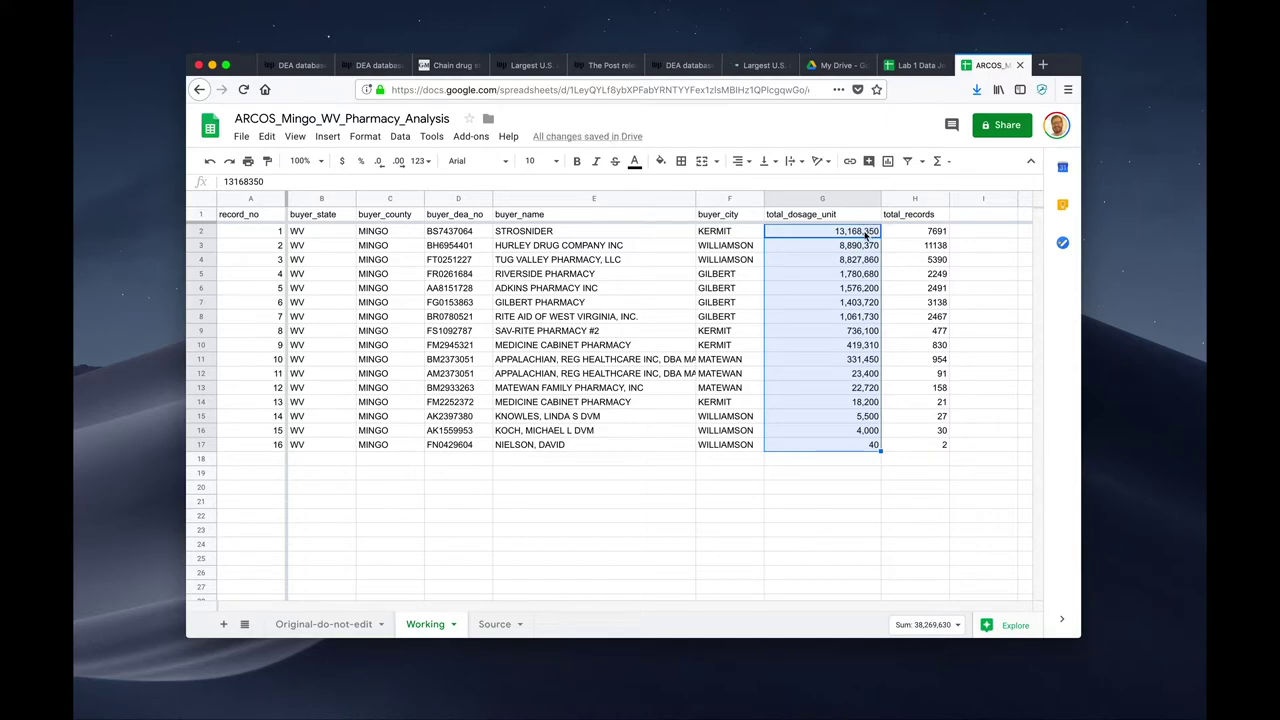
Format total_records H2:H17 as comma-separated Number with zero decimal places
drag(932, 232, 904, 446)
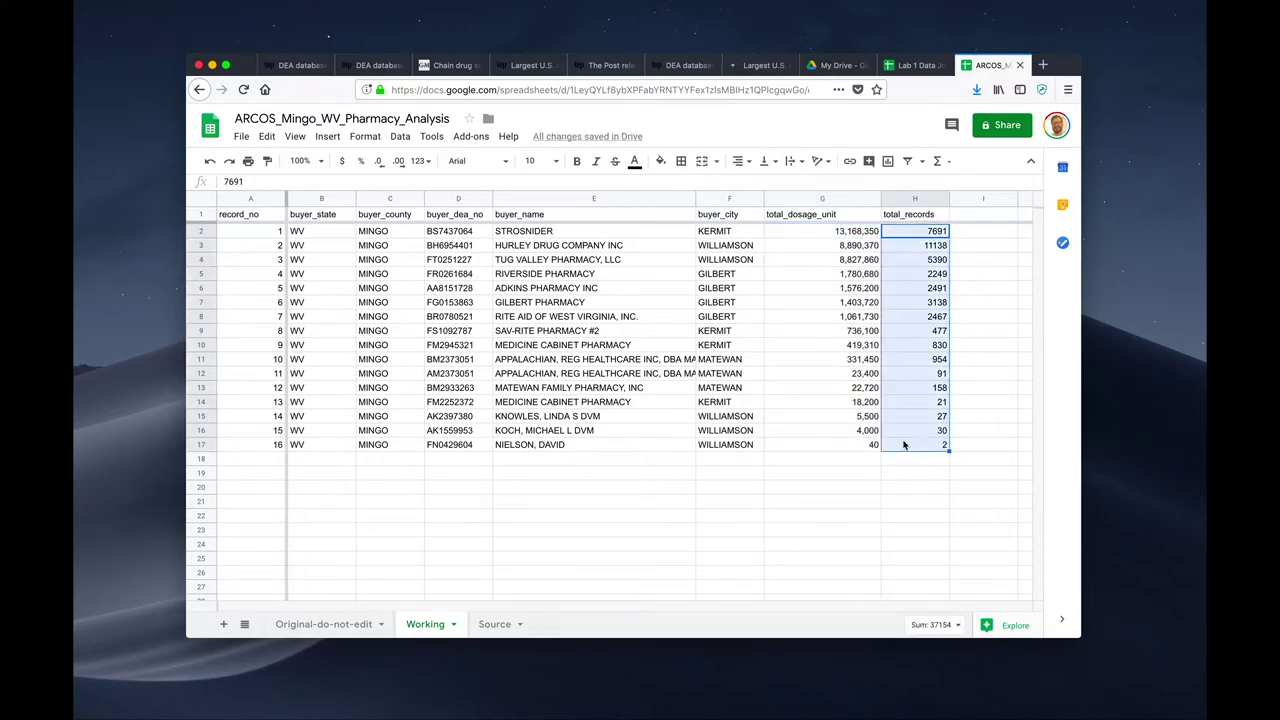
click(419, 162)
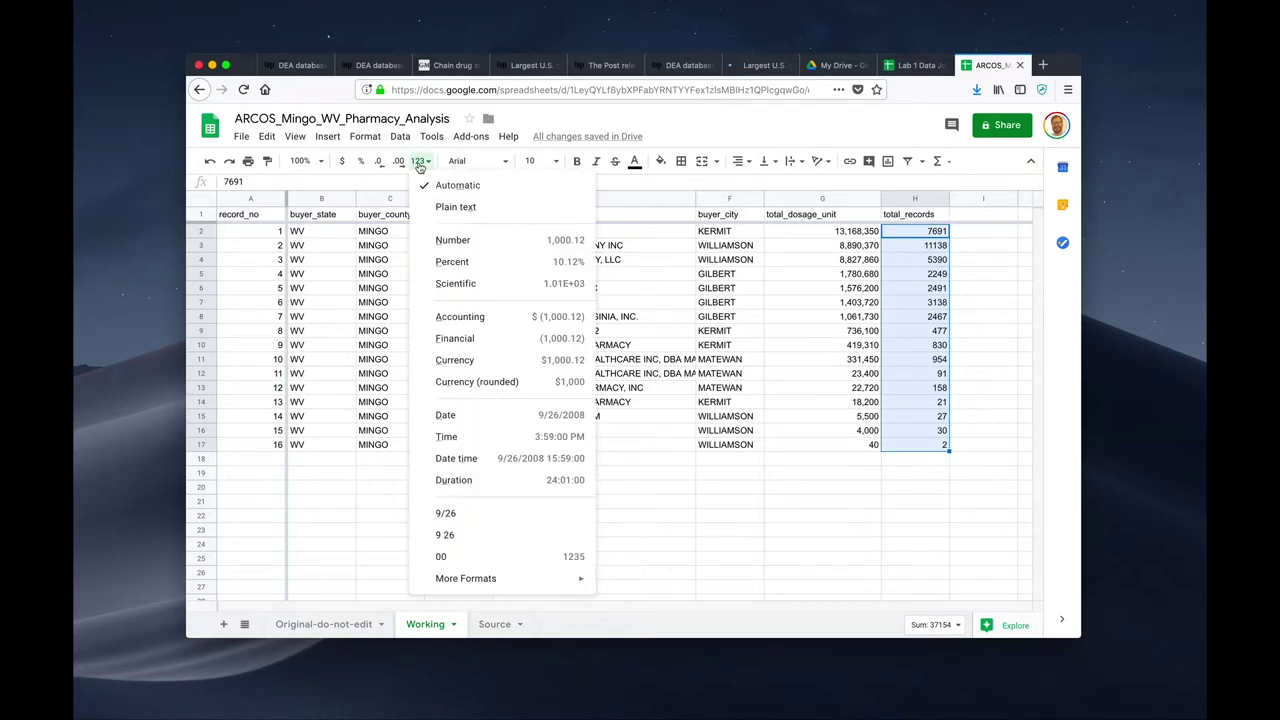
click(479, 241)
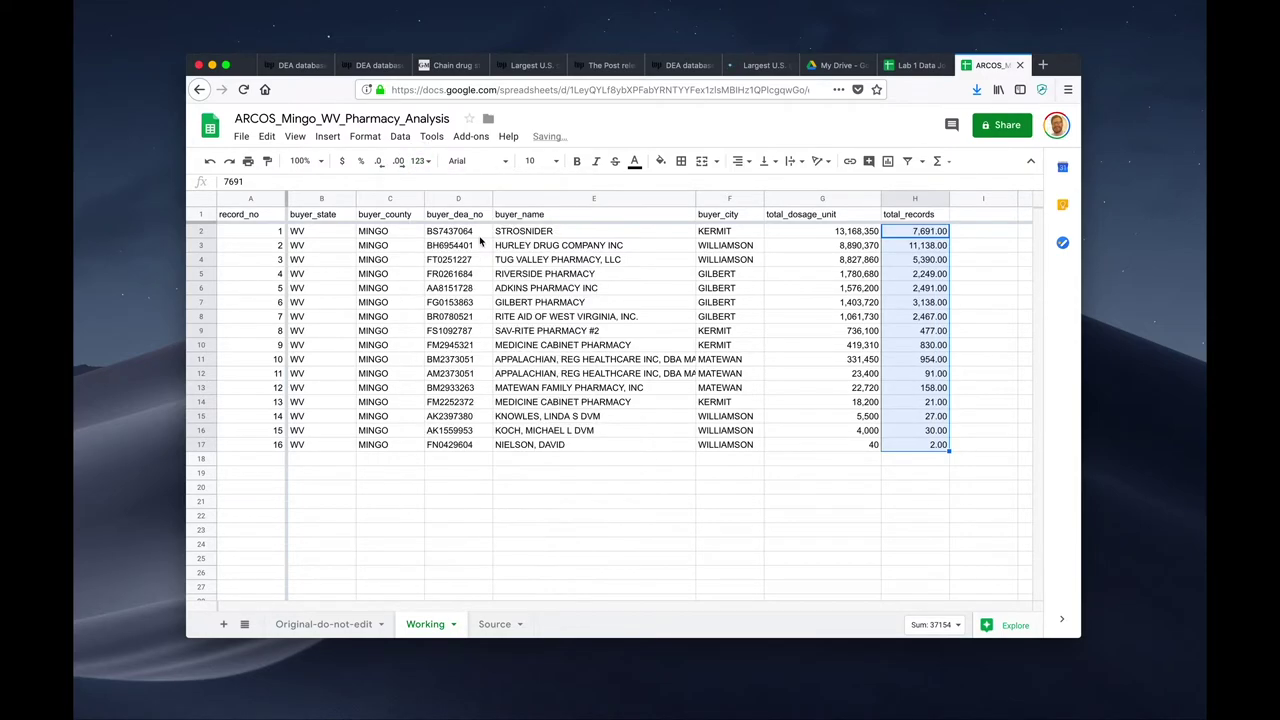
click(379, 162)
click(379, 162)
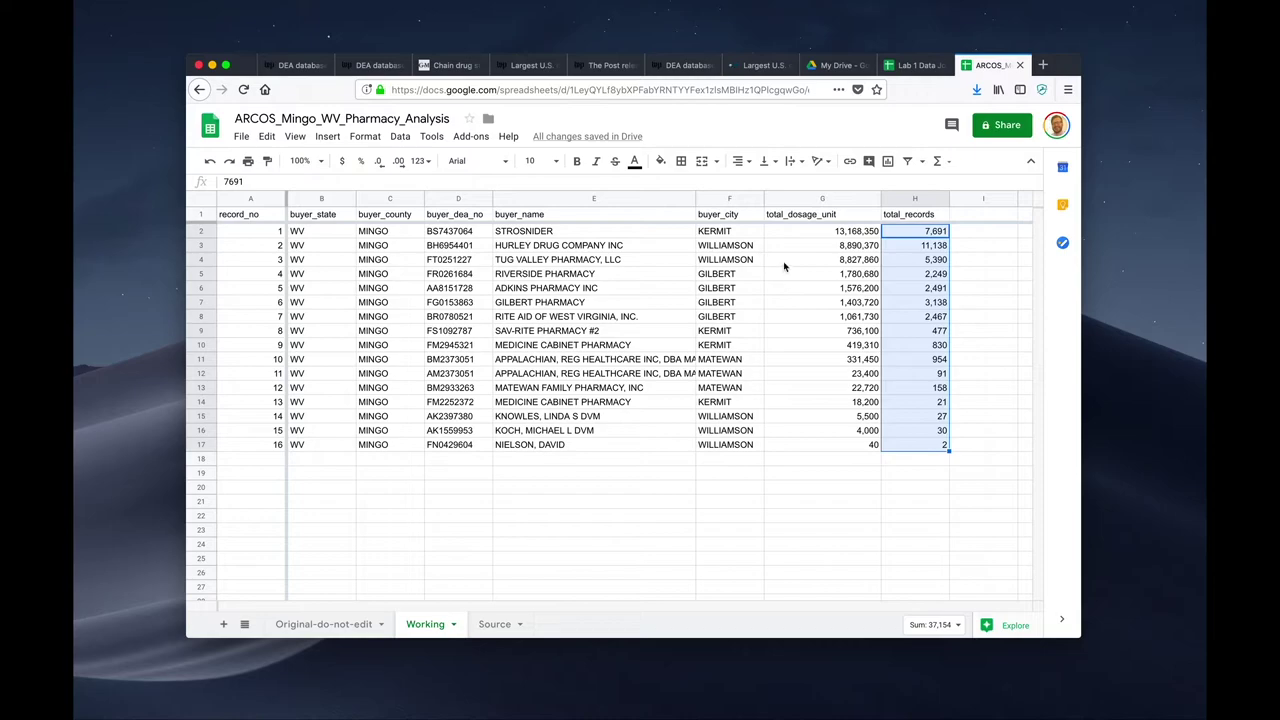
Sort the sheet by column G total_dosage_unit ascending, so the 40-unit row comes first
click(790, 232)
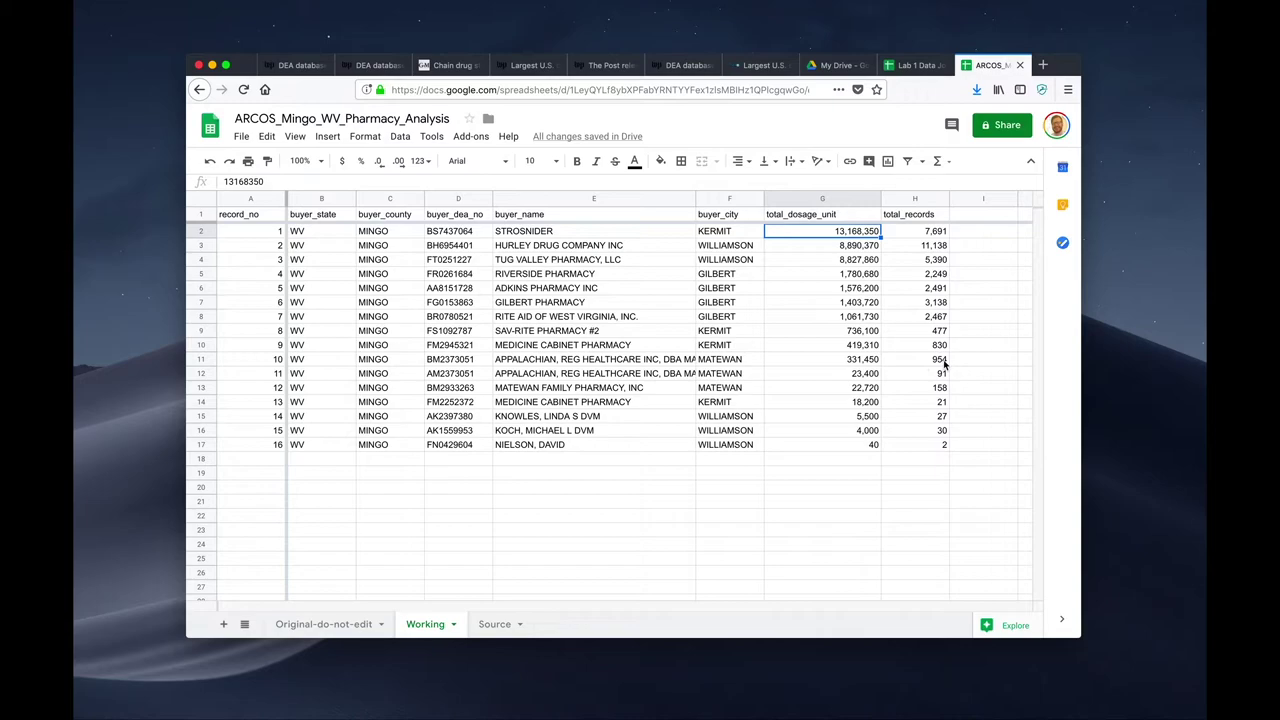
click(402, 141)
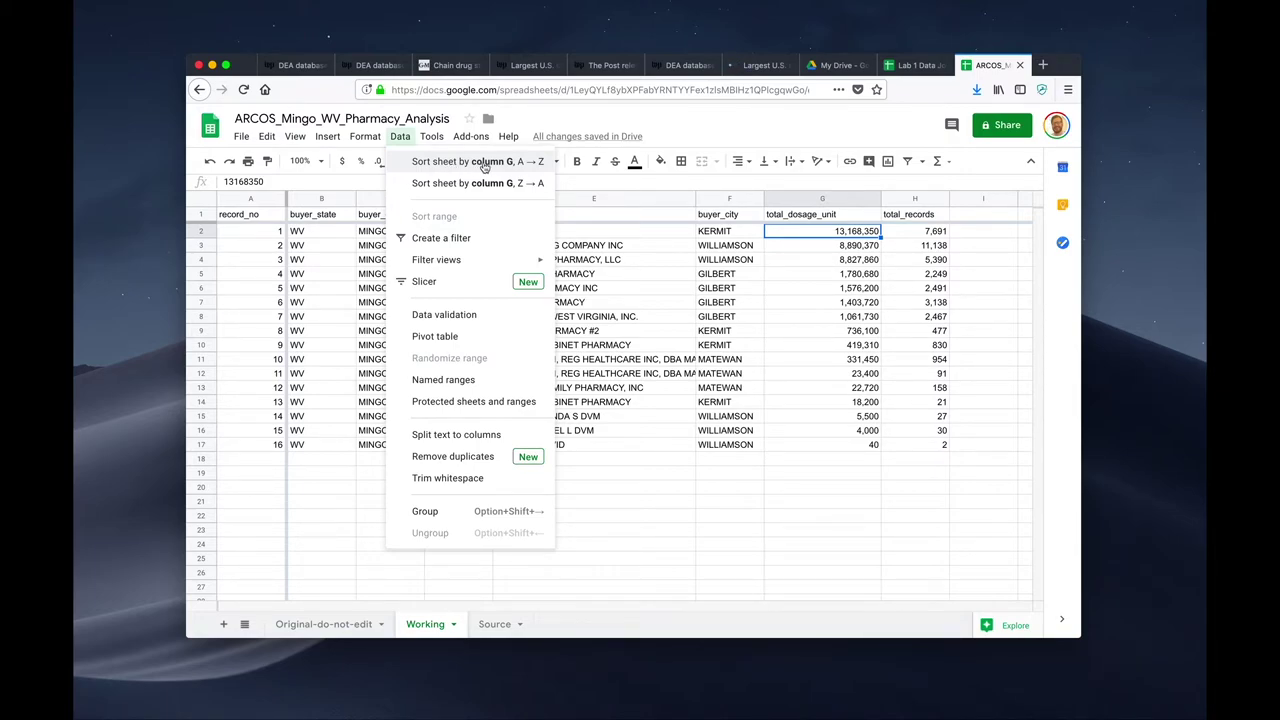
click(742, 231)
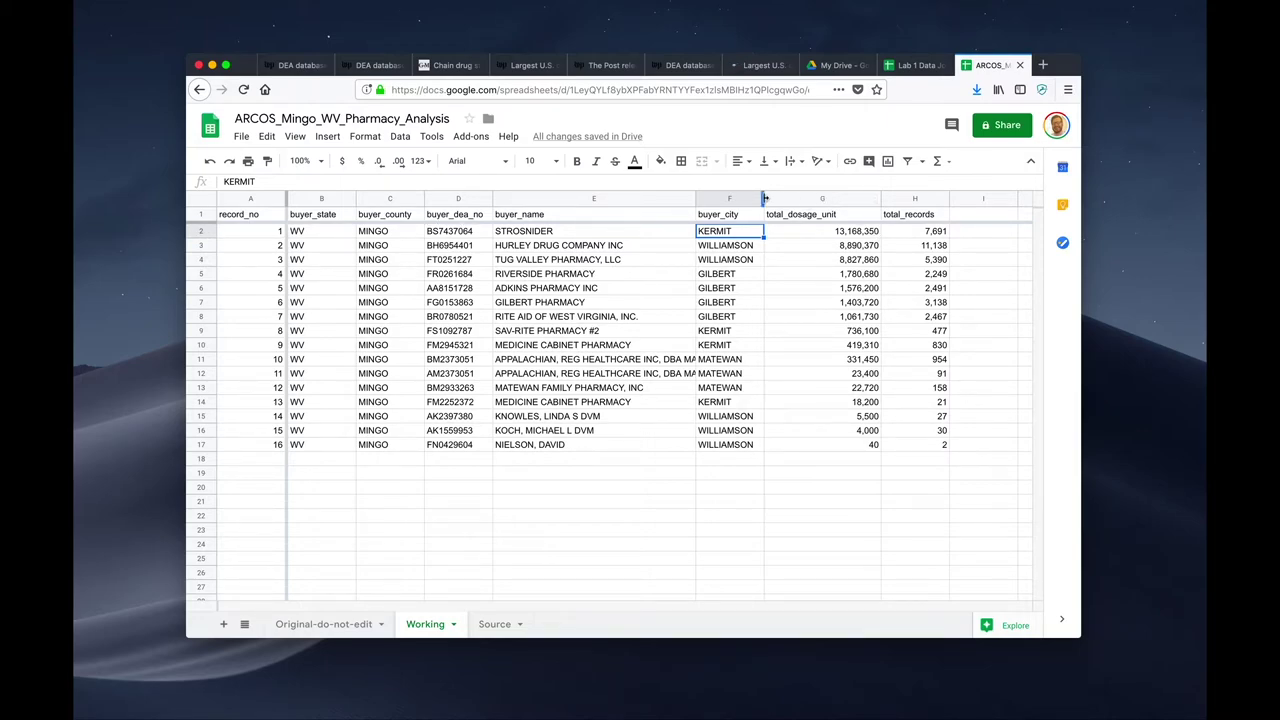
click(826, 234)
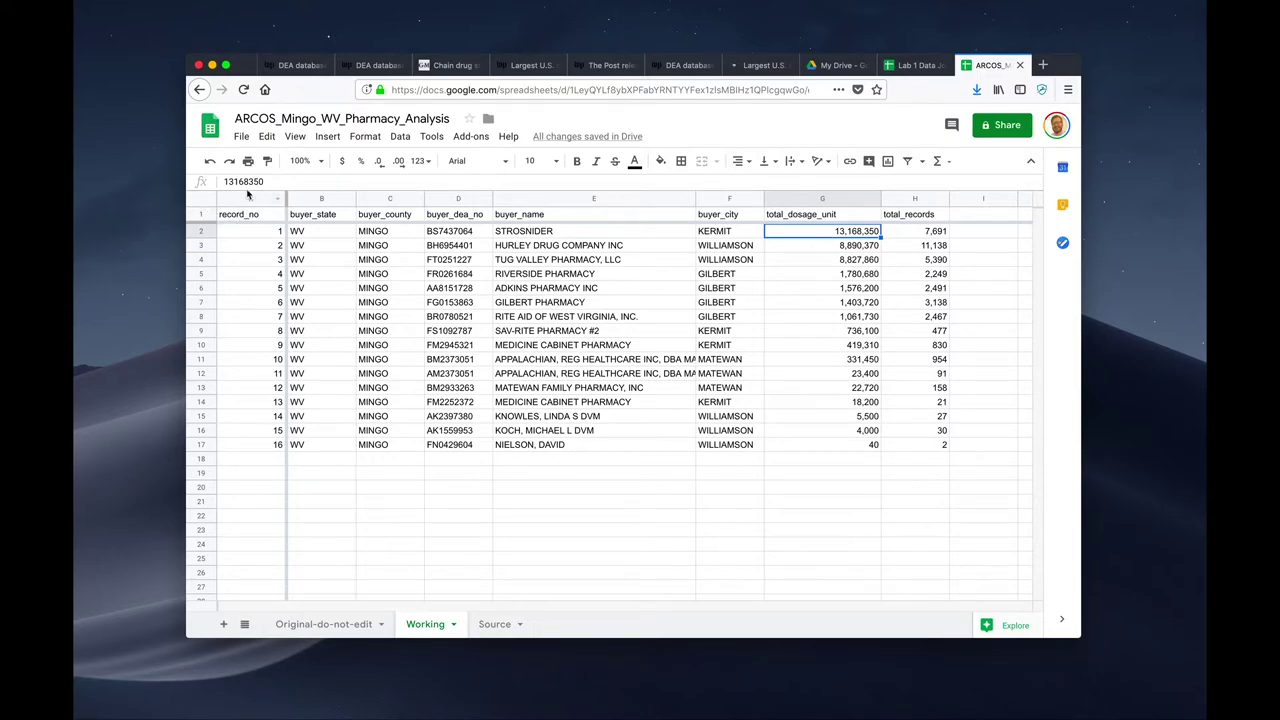
click(396, 137)
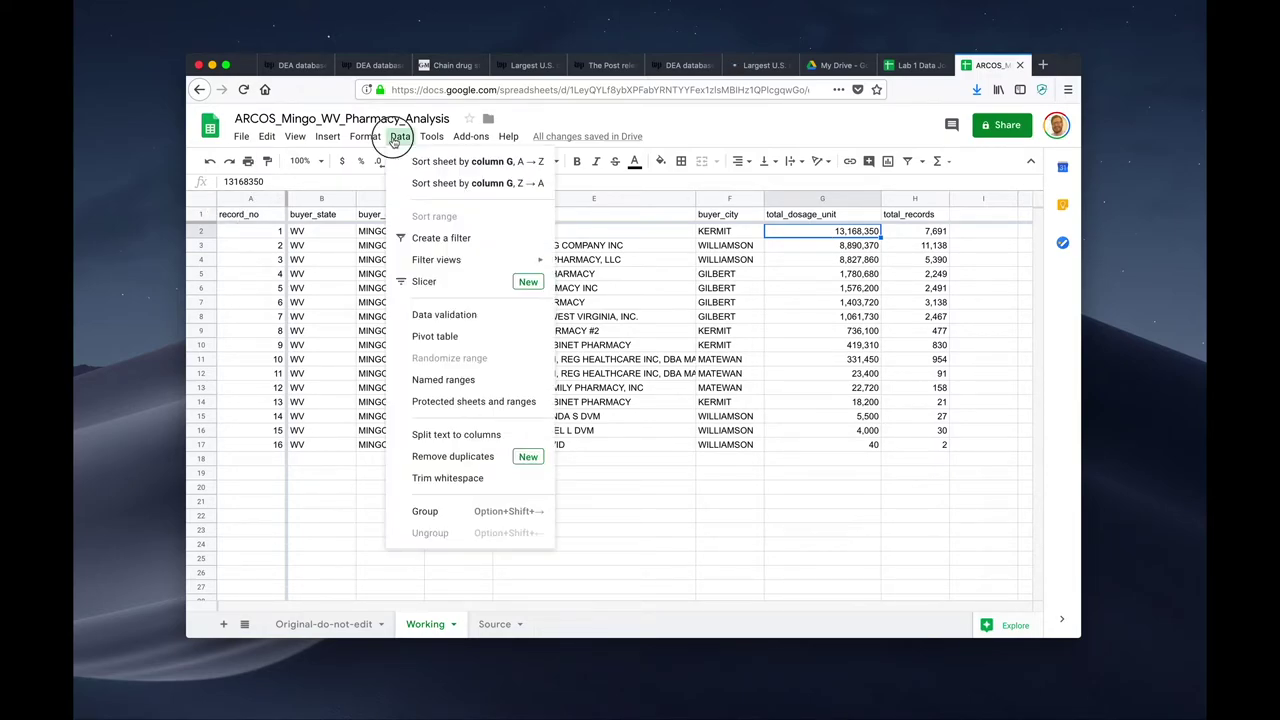
click(440, 162)
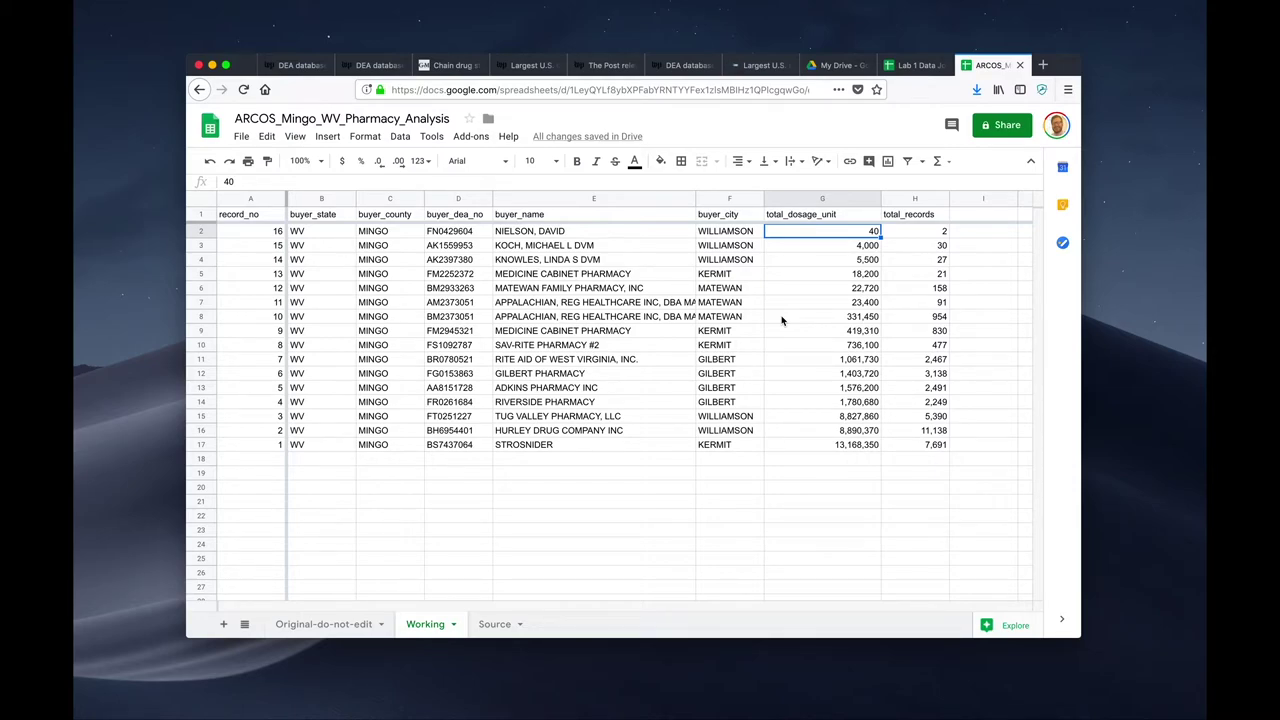
Re-sort the sheet by column G descending so STROSNIDER's 13,168,350 is on top
click(935, 445)
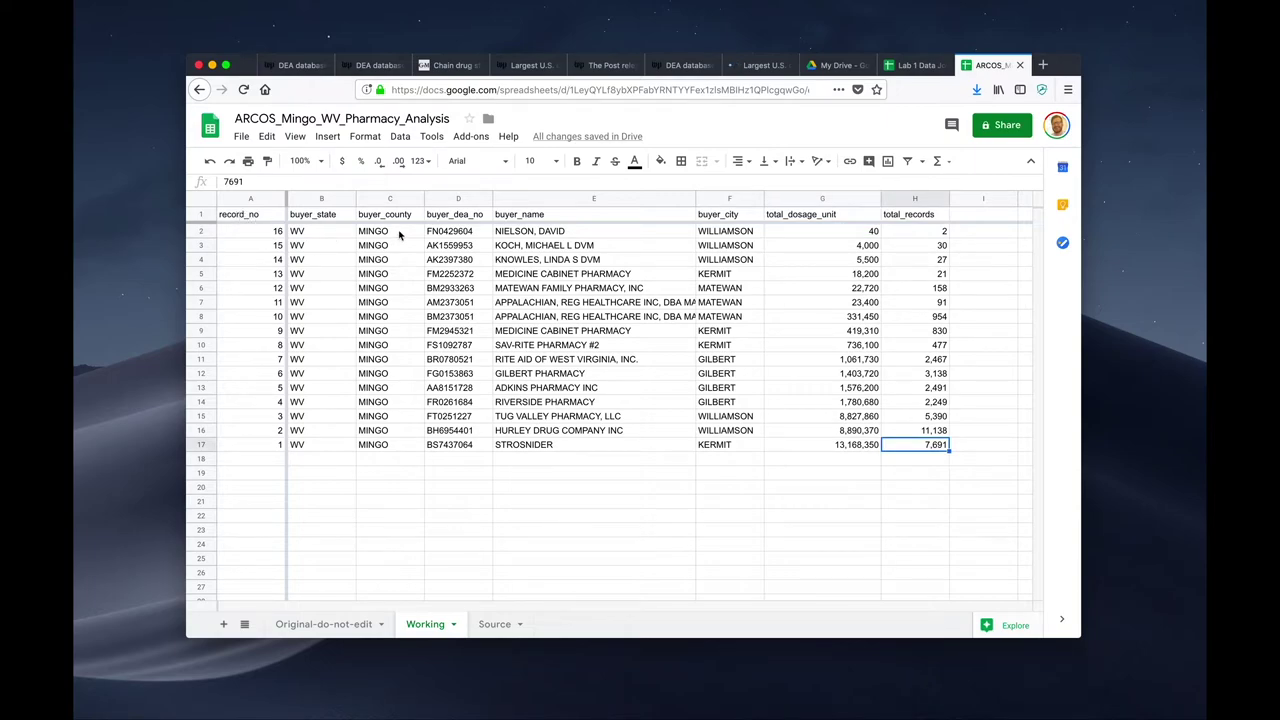
click(366, 222)
click(400, 136)
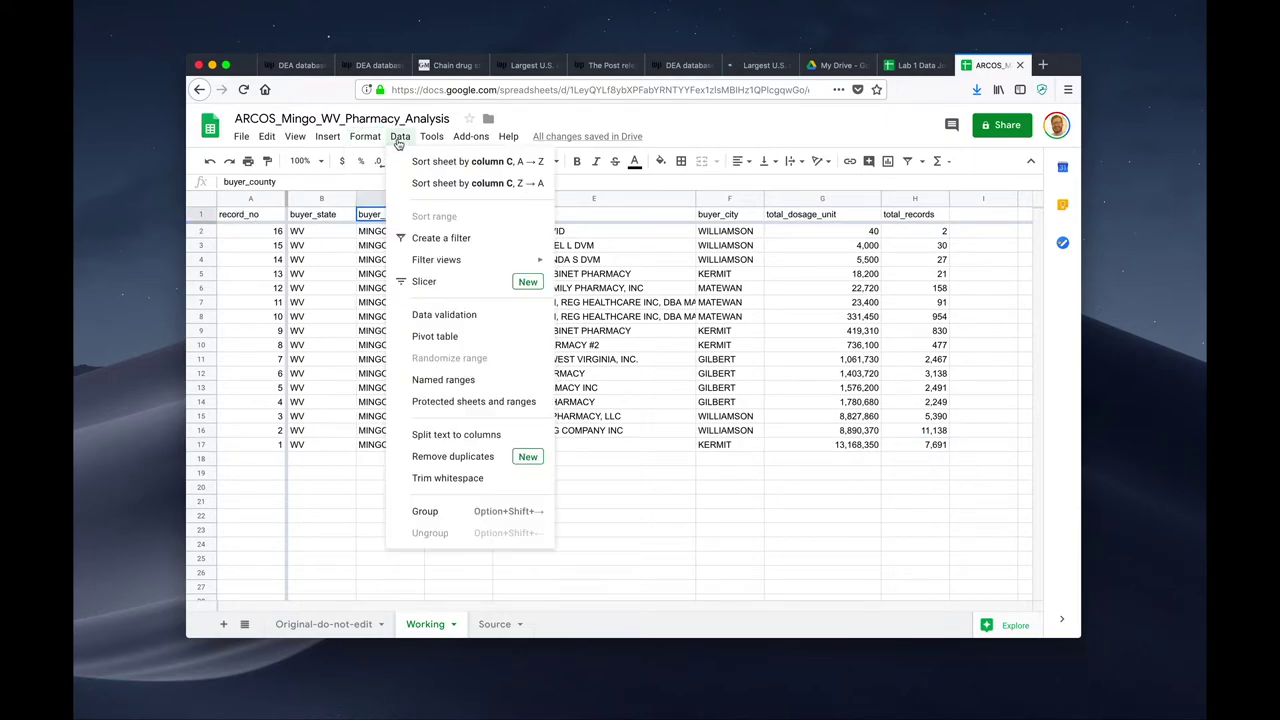
click(804, 212)
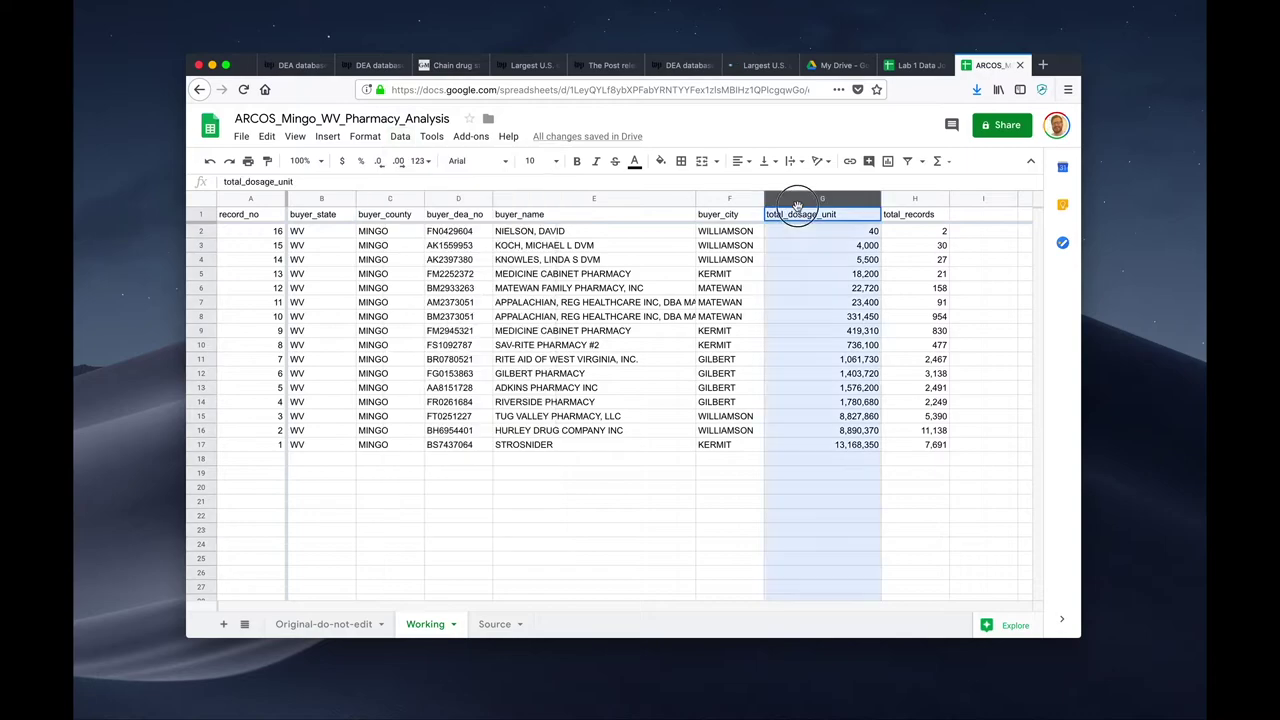
click(400, 136)
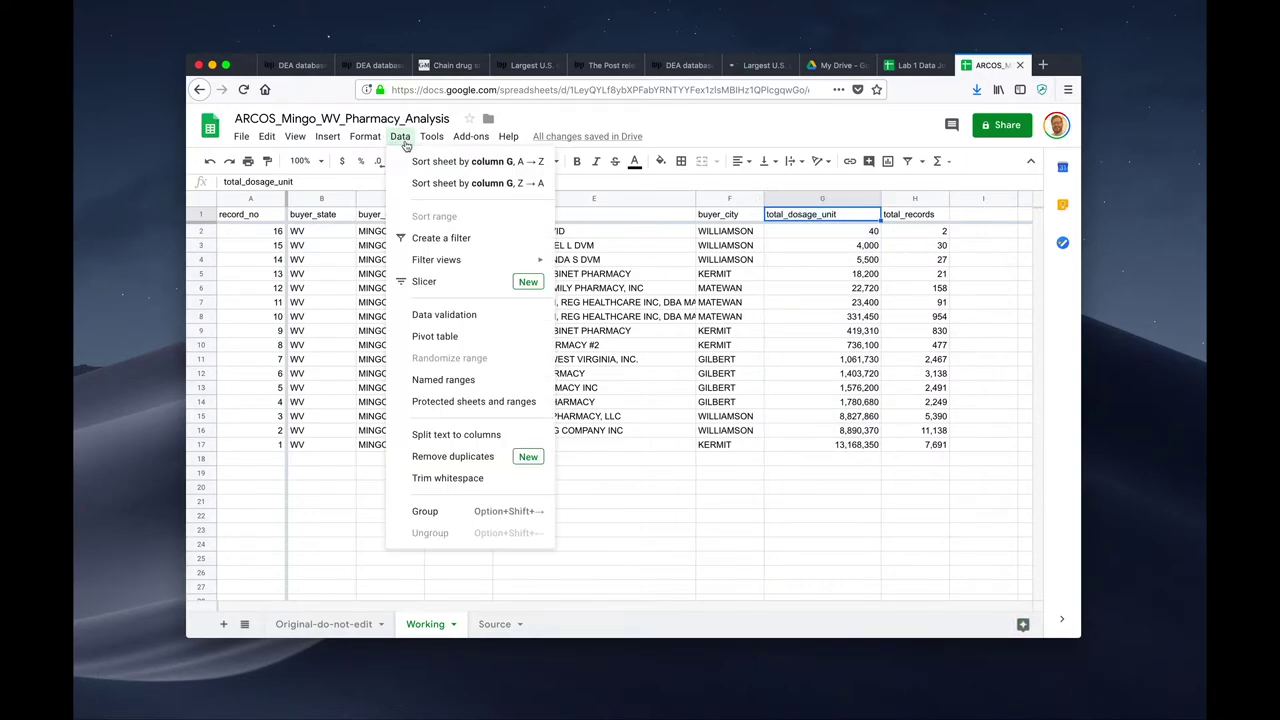
click(409, 162)
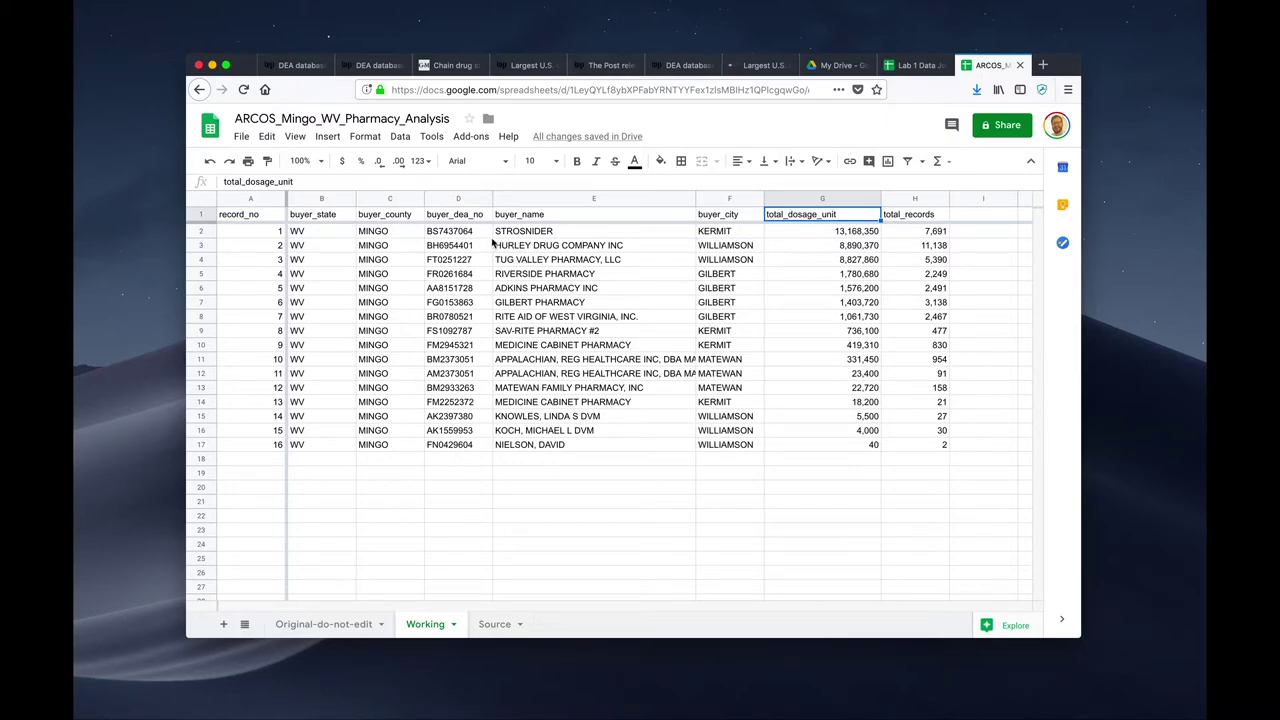
click(527, 197)
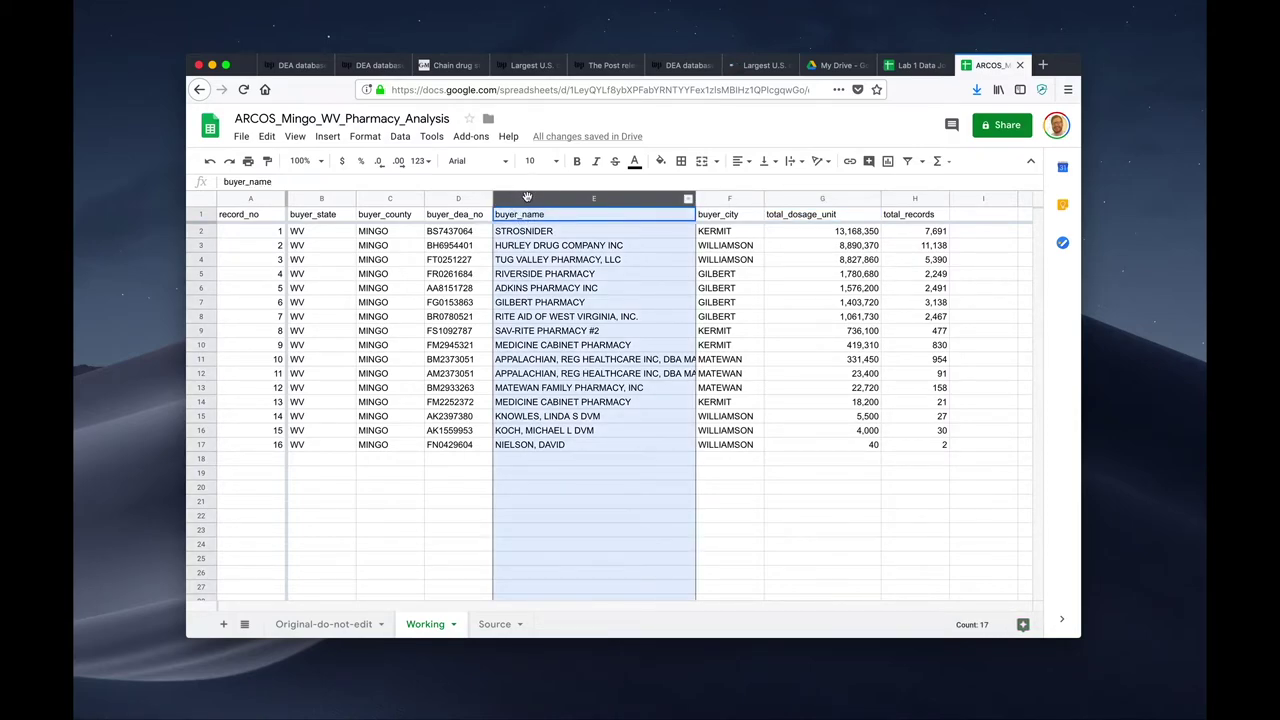
click(400, 136)
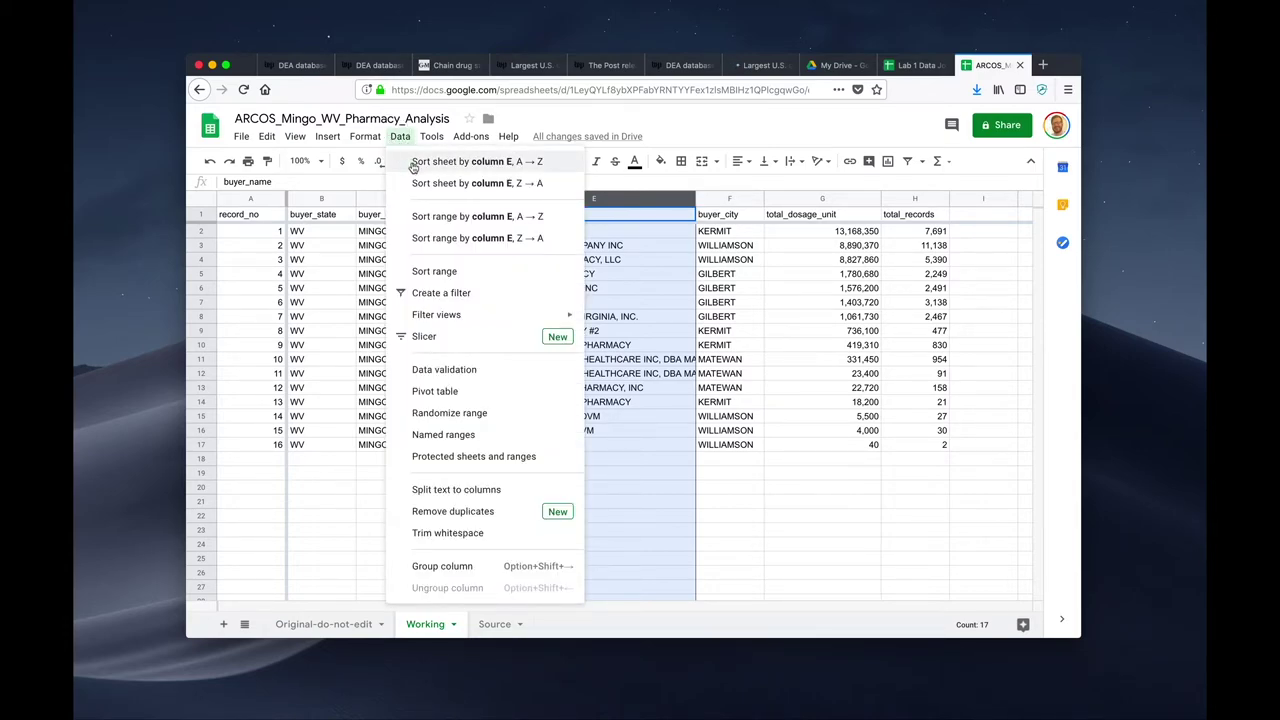
click(441, 218)
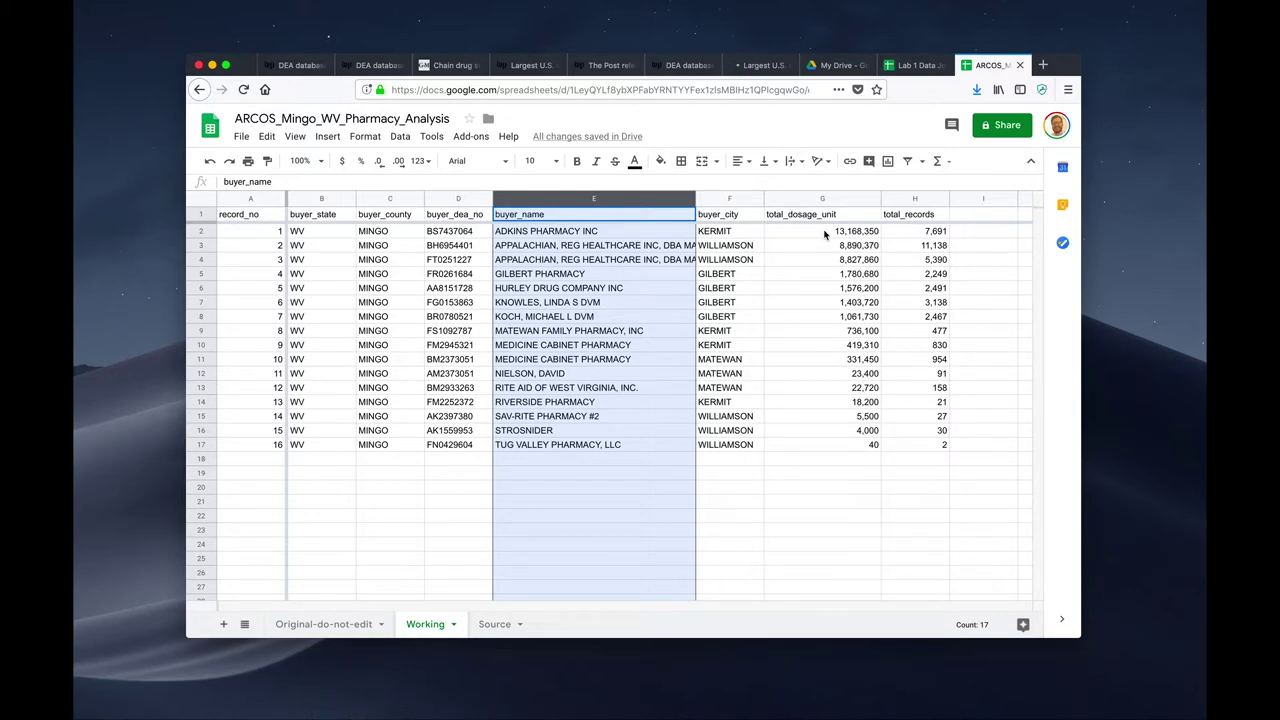
click(211, 162)
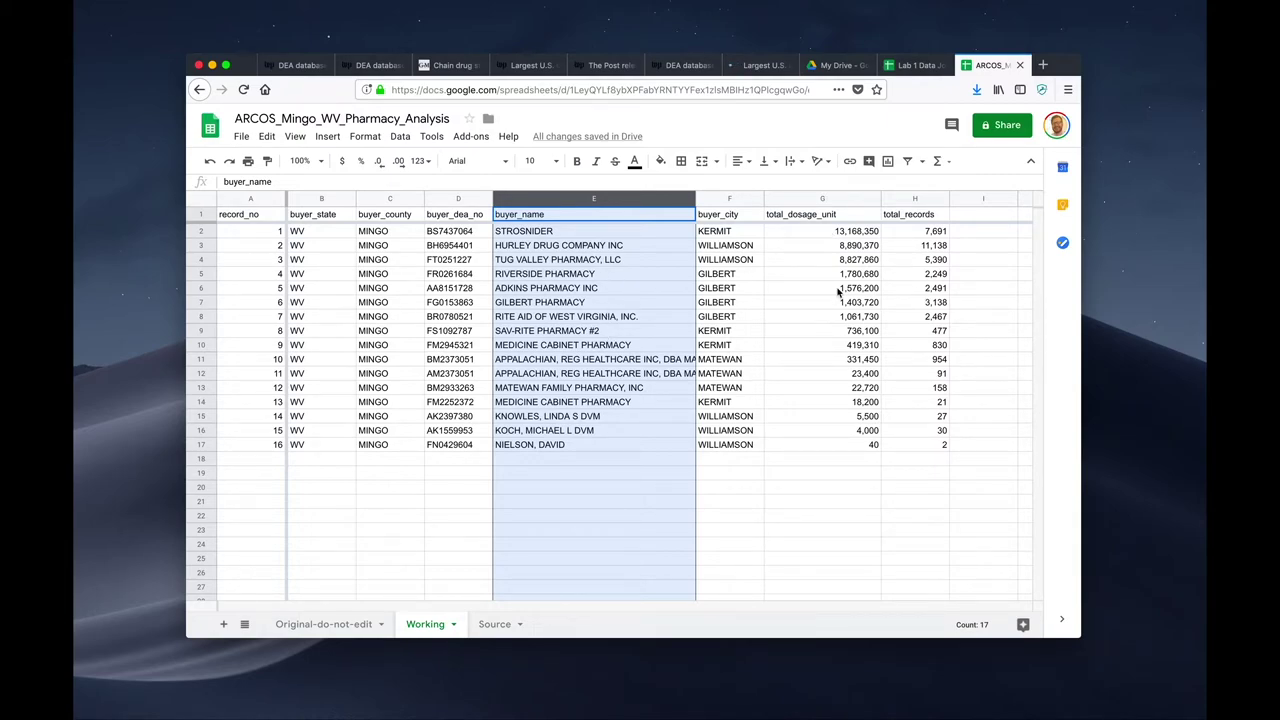
click(598, 233)
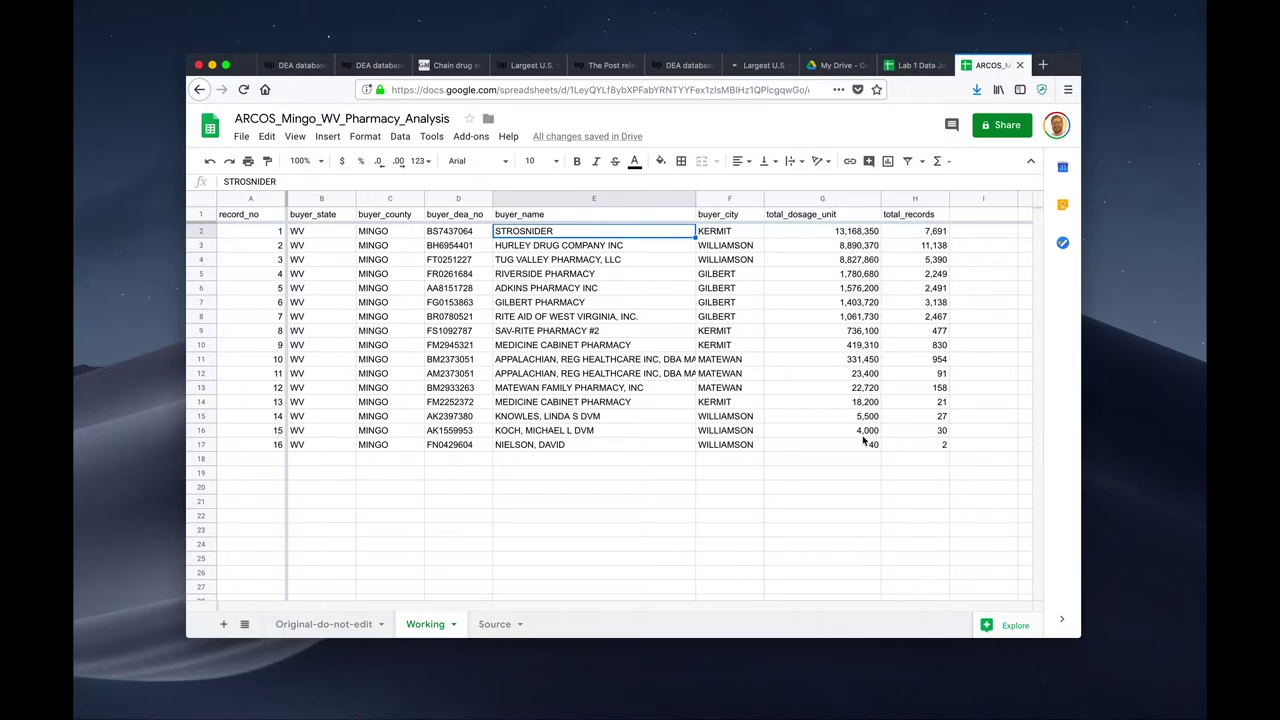
click(206, 201)
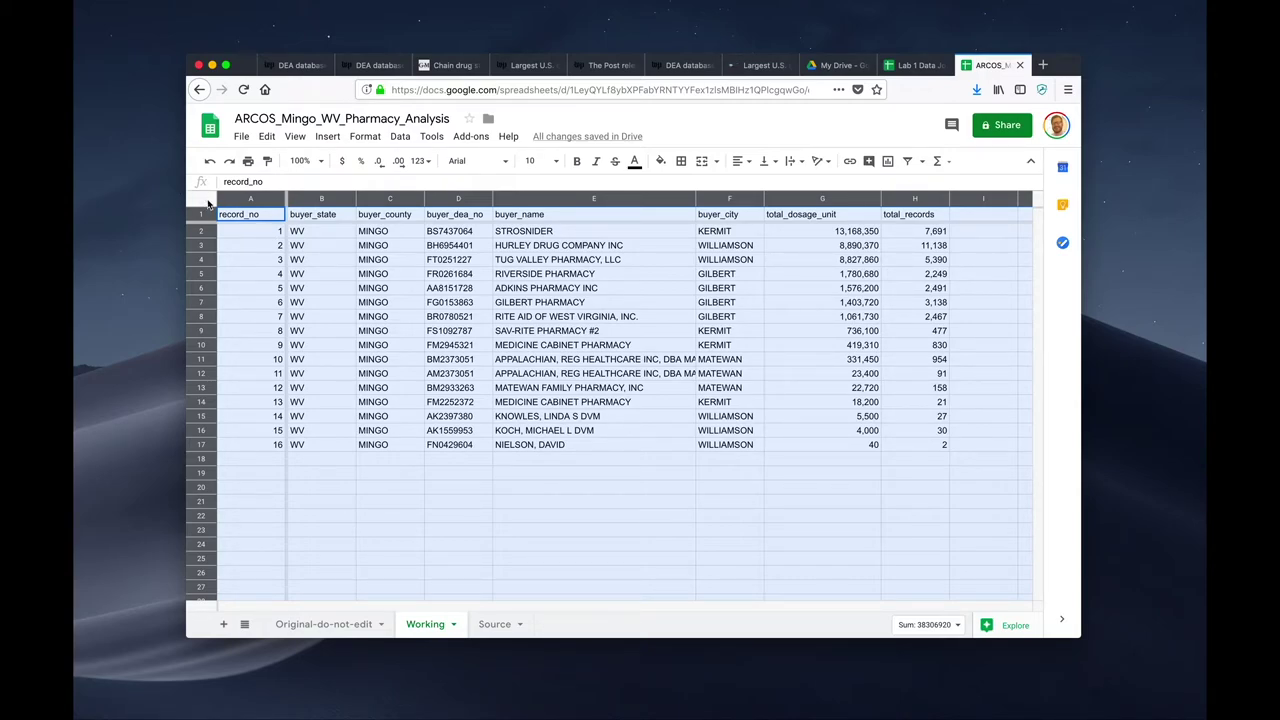
click(400, 136)
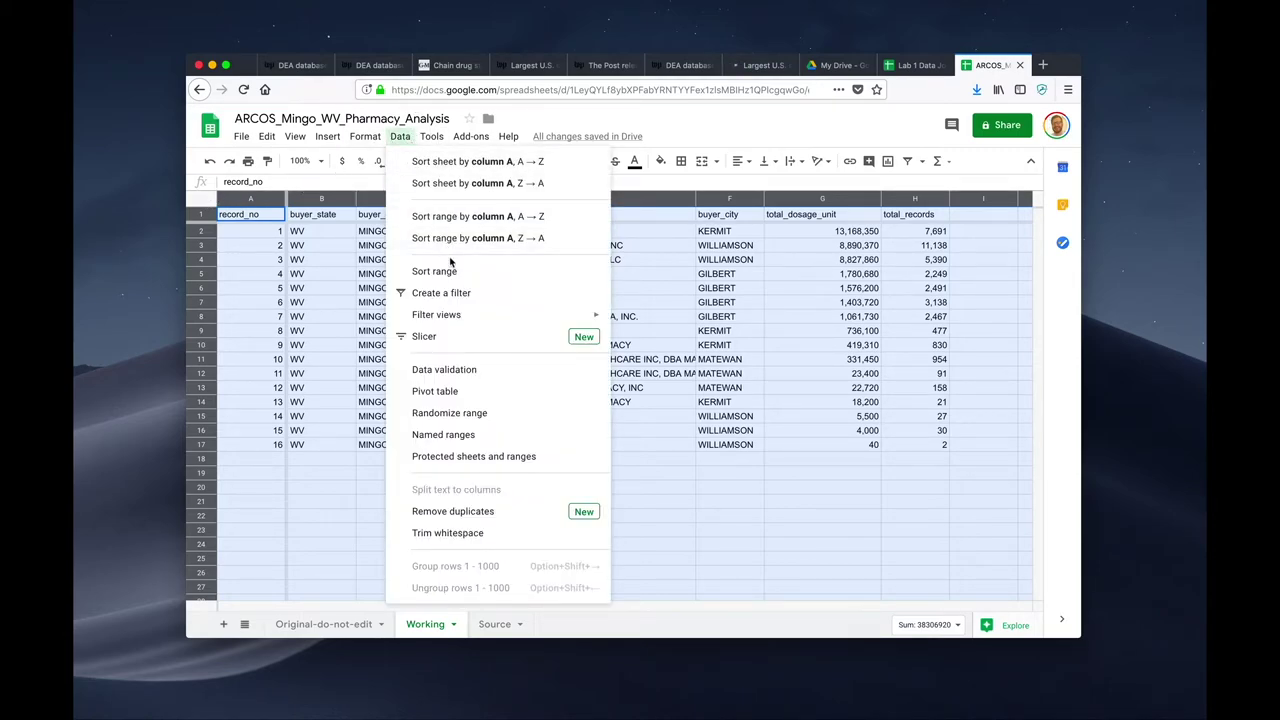
click(436, 271)
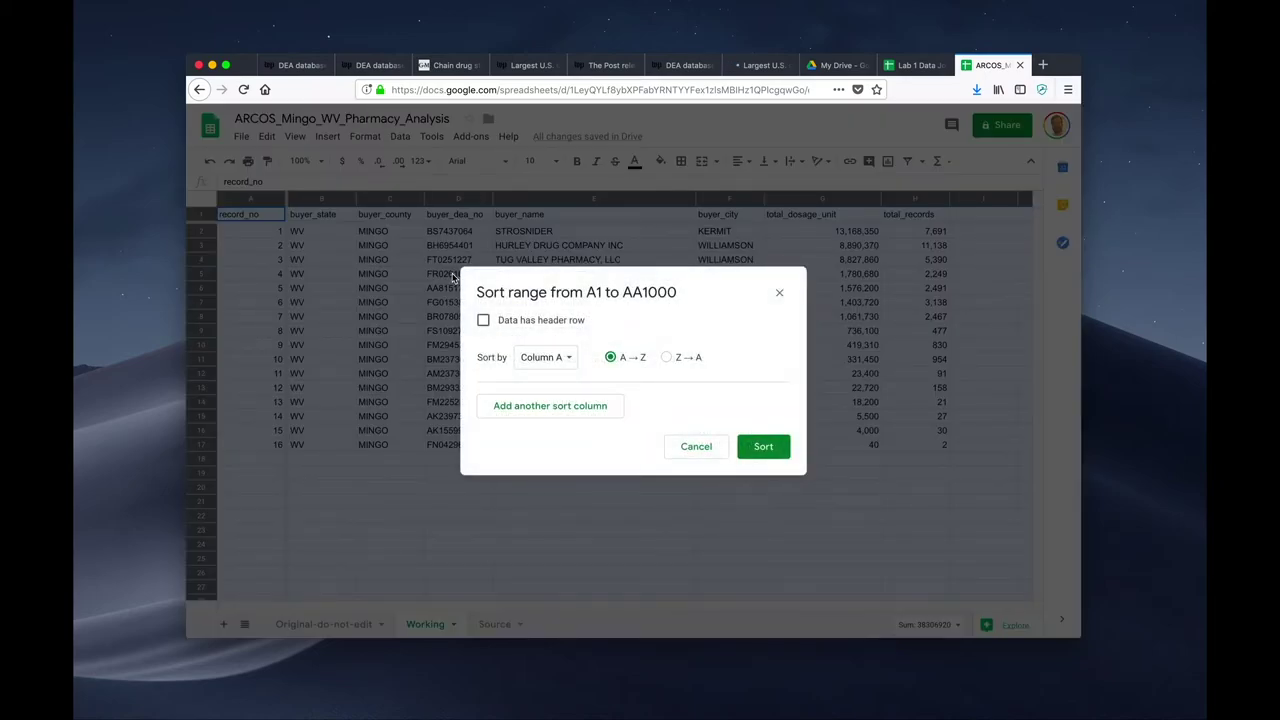
click(724, 447)
click(404, 137)
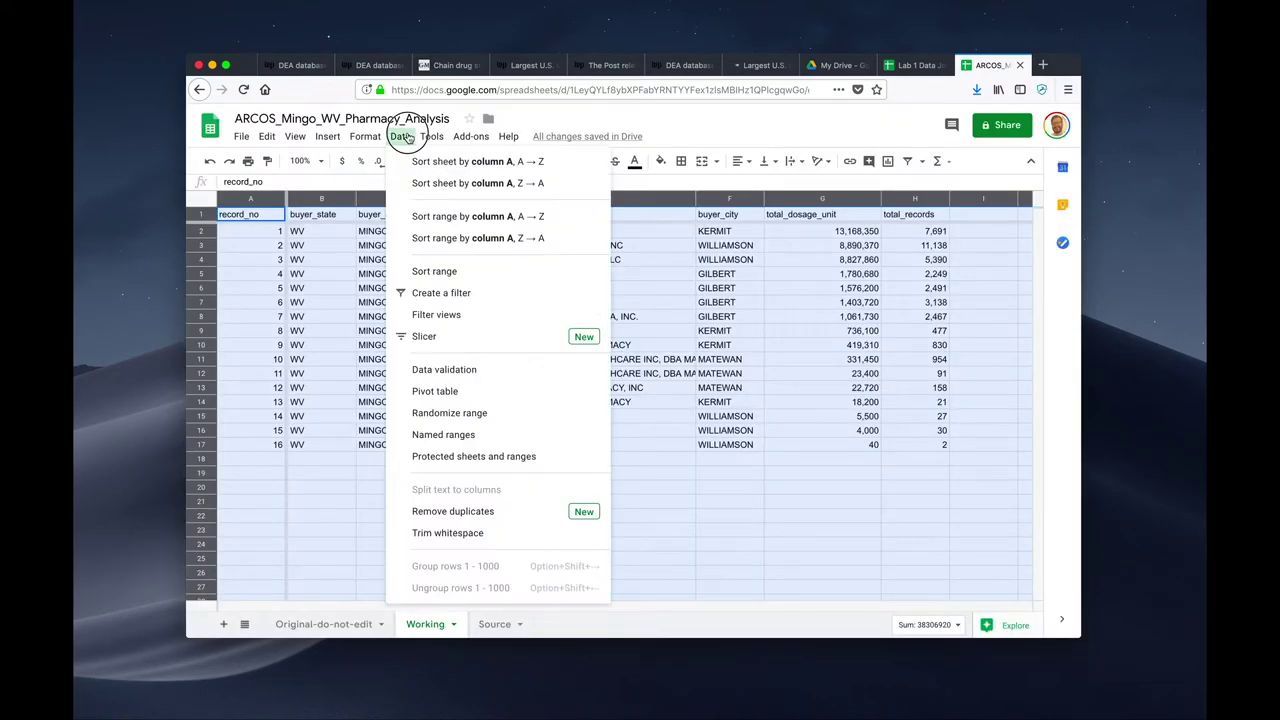
click(446, 272)
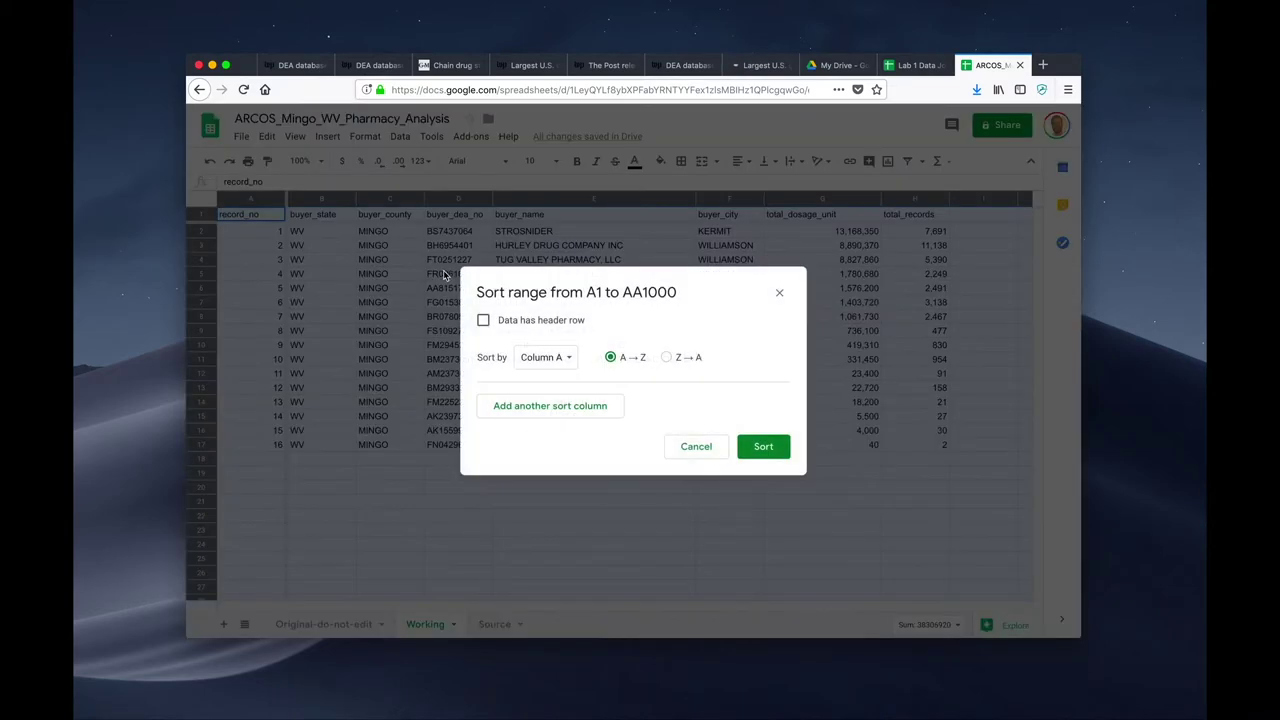
click(483, 322)
click(566, 362)
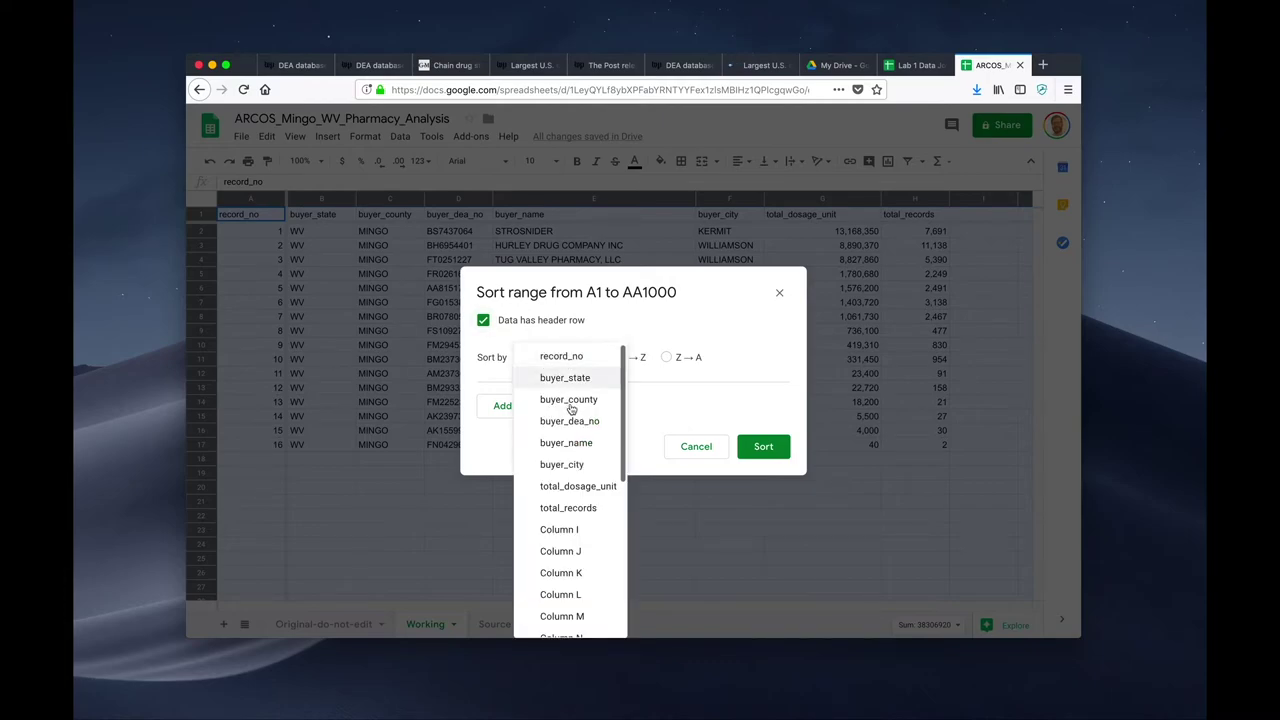
scroll(572, 420, down, 1)
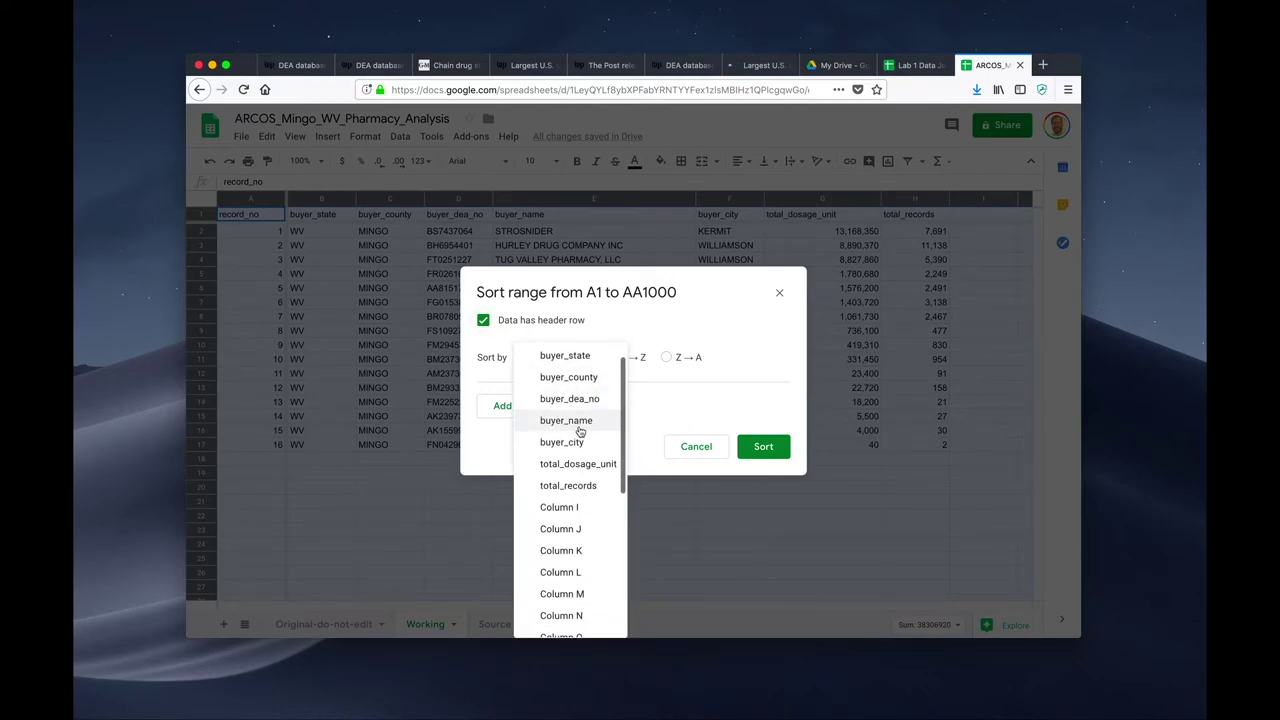
click(576, 442)
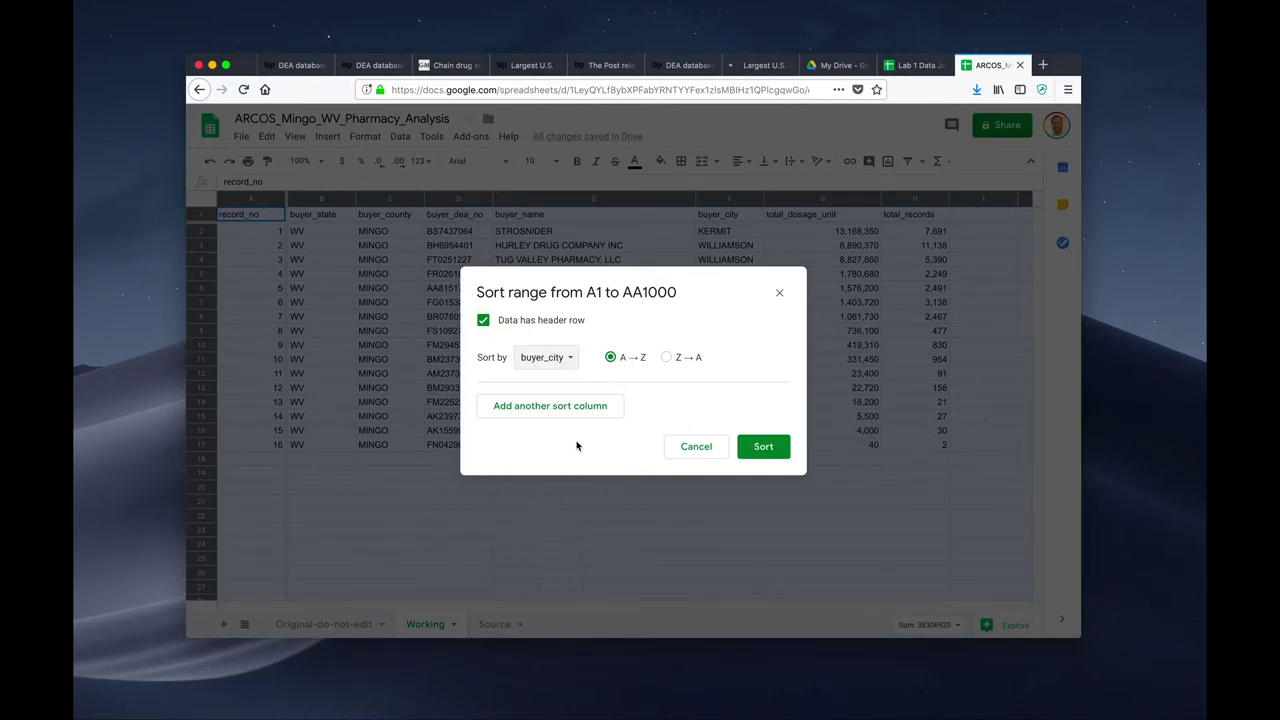
click(770, 452)
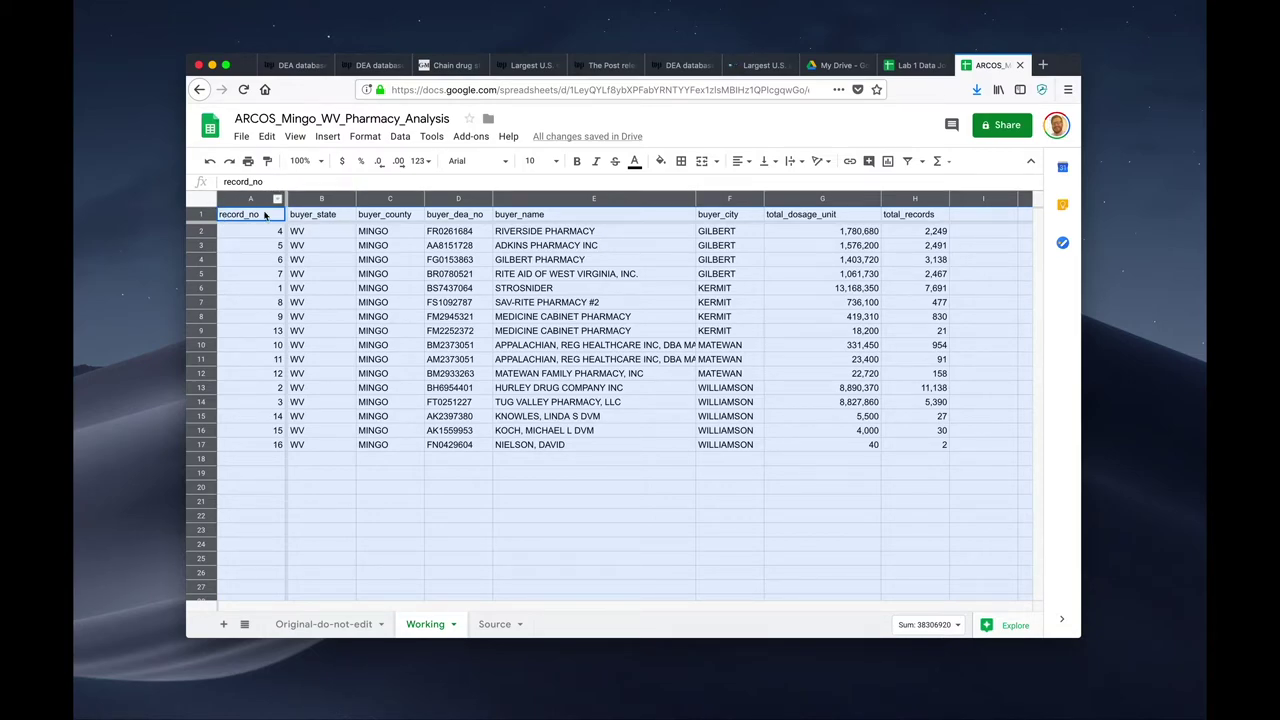
click(400, 136)
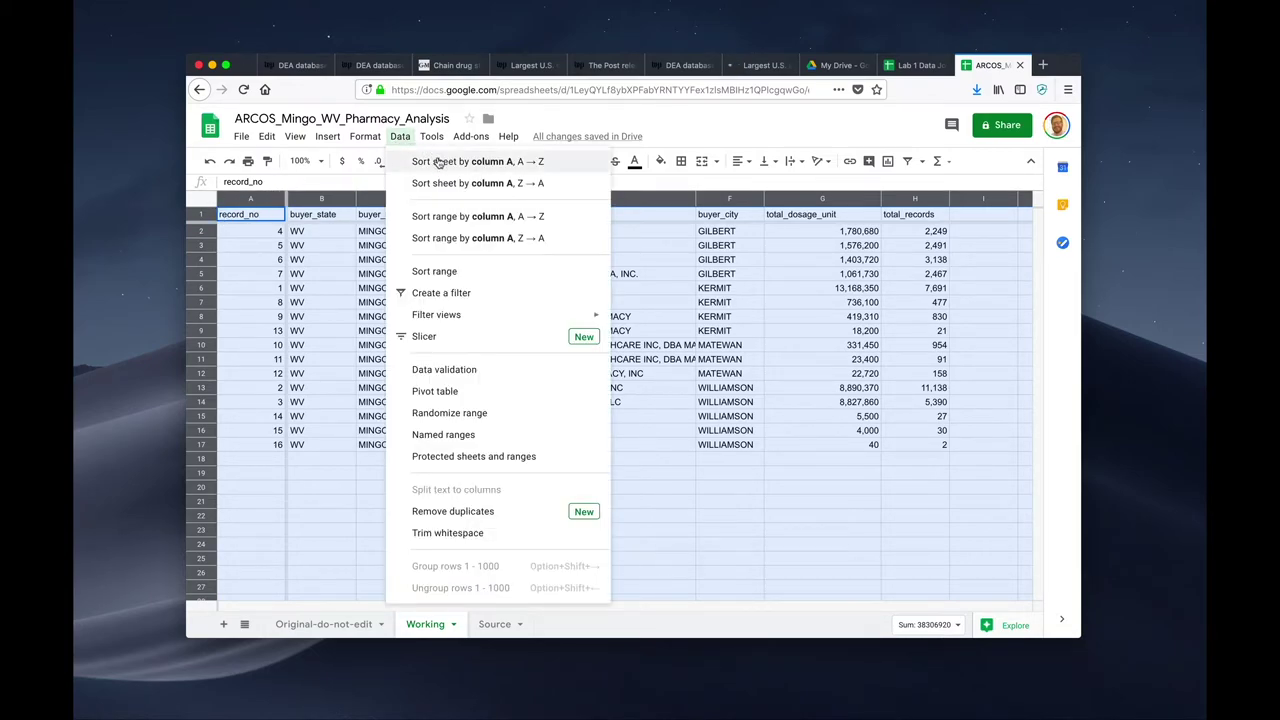
click(438, 162)
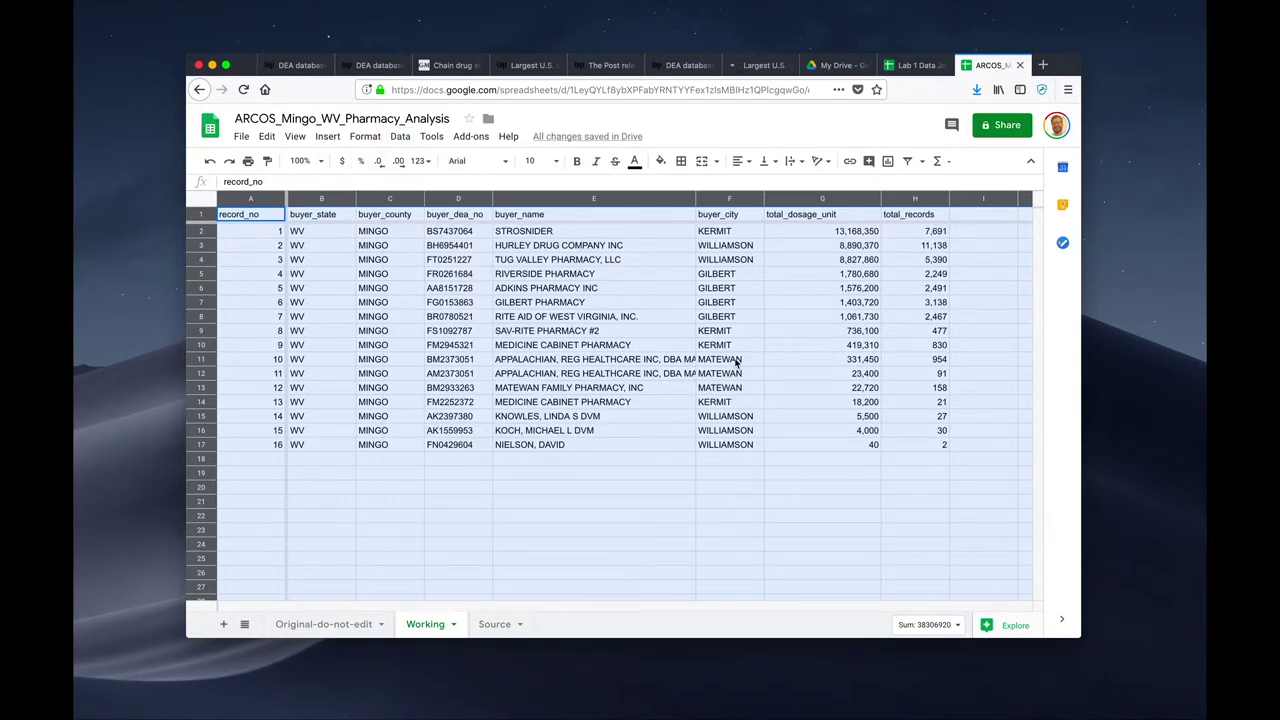
Enter a bold 'Totals' label in cell A18 below the pharmacy records
click(807, 232)
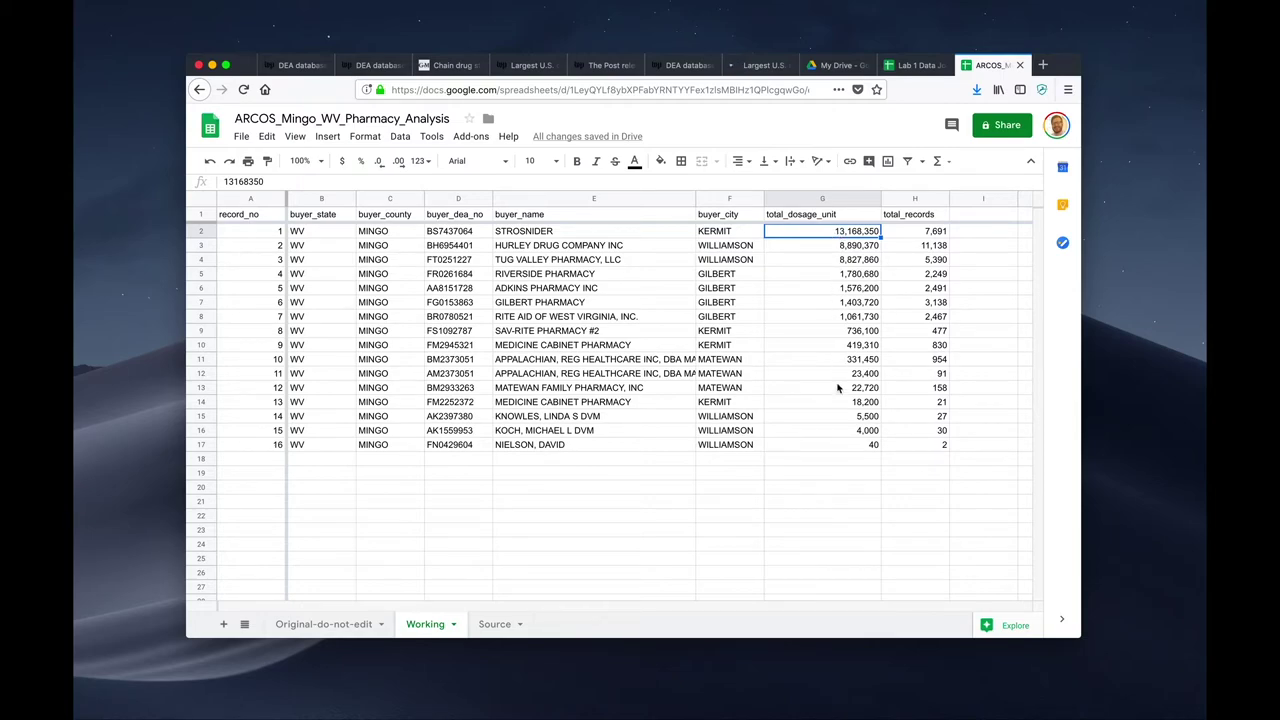
click(819, 459)
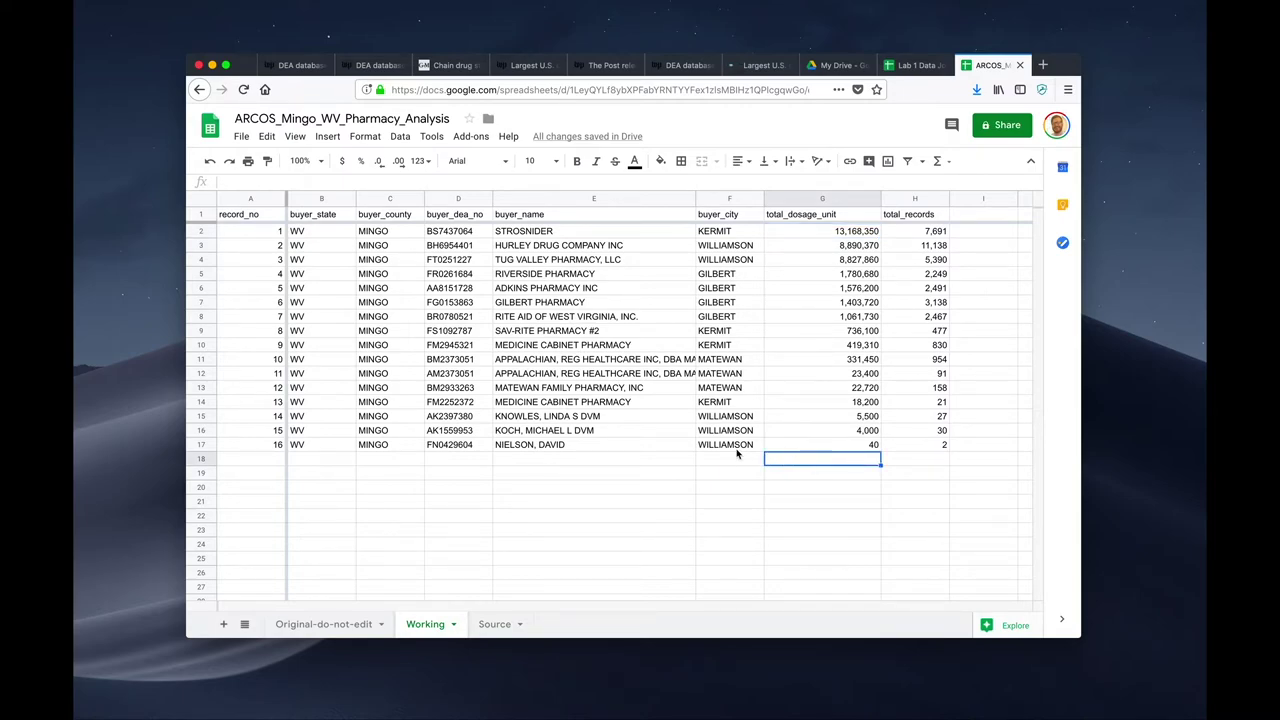
click(274, 461)
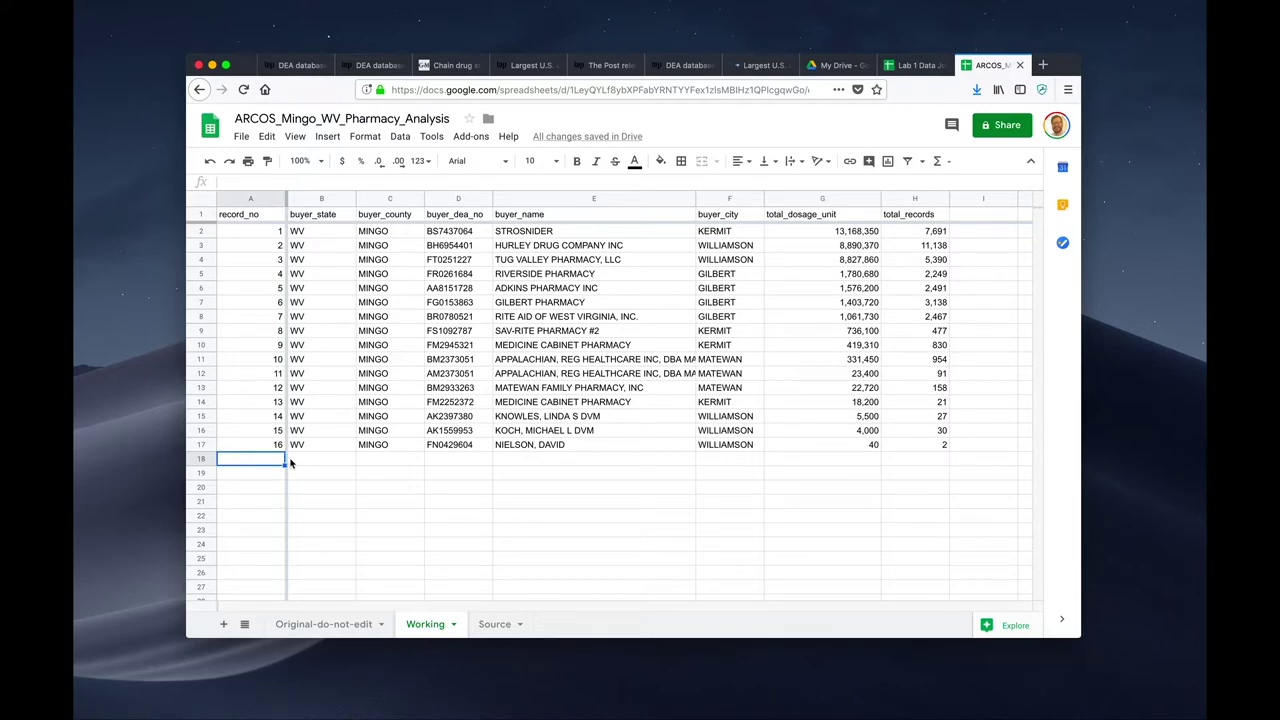
key(ctrl+b)
text(Total)
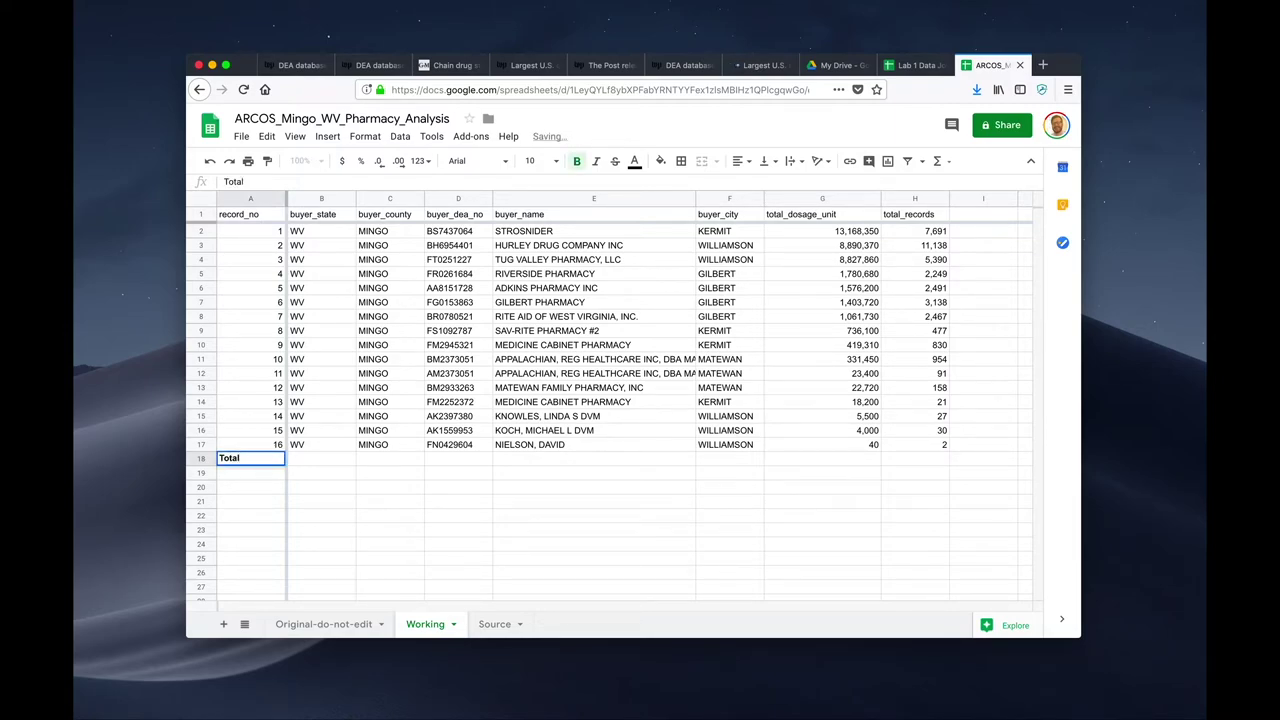
text(s)
key(Tab)
key(Tab)
key(Tab)
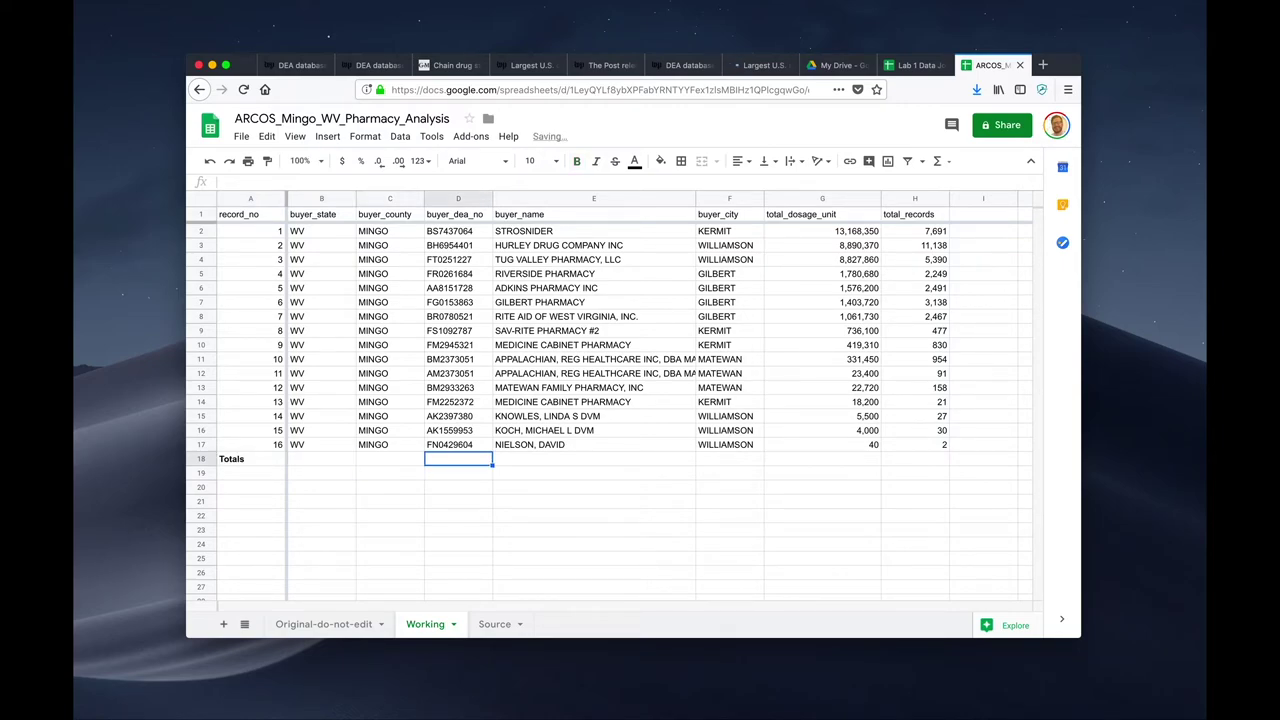
Select the whole row 18 and apply bold formatting to it
key(Left)
key(Left)
key(Left)
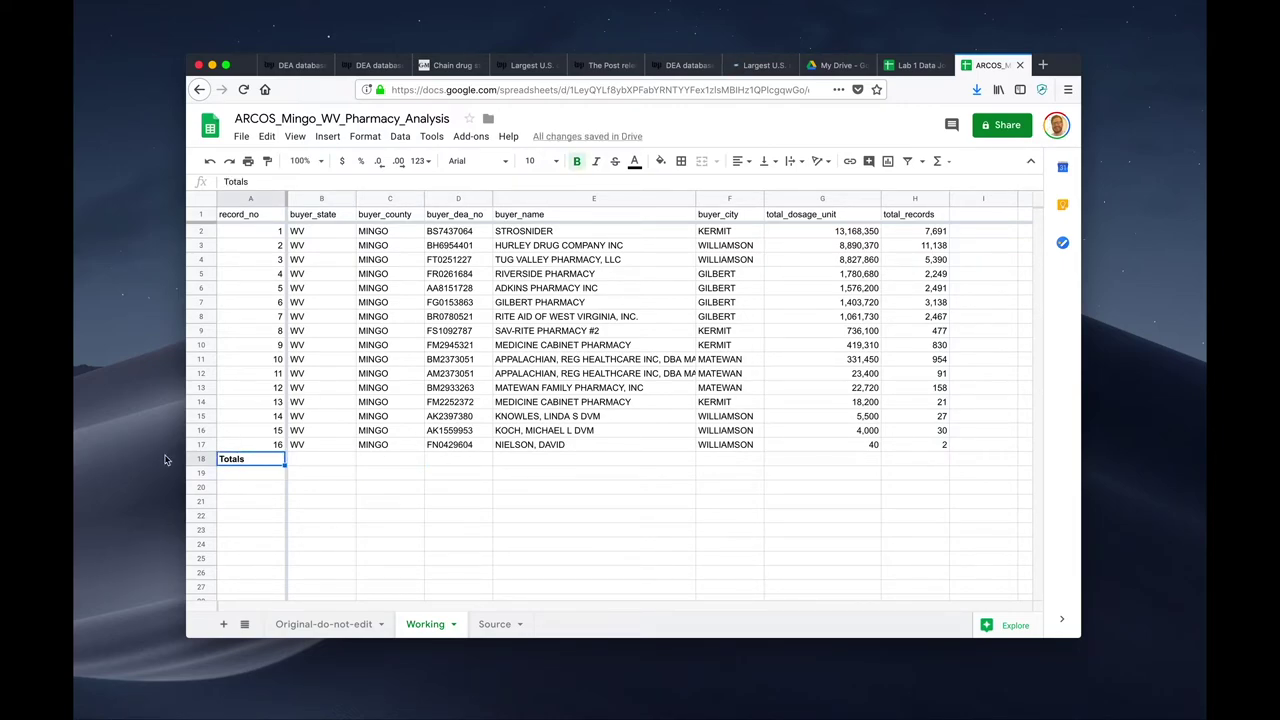
click(199, 459)
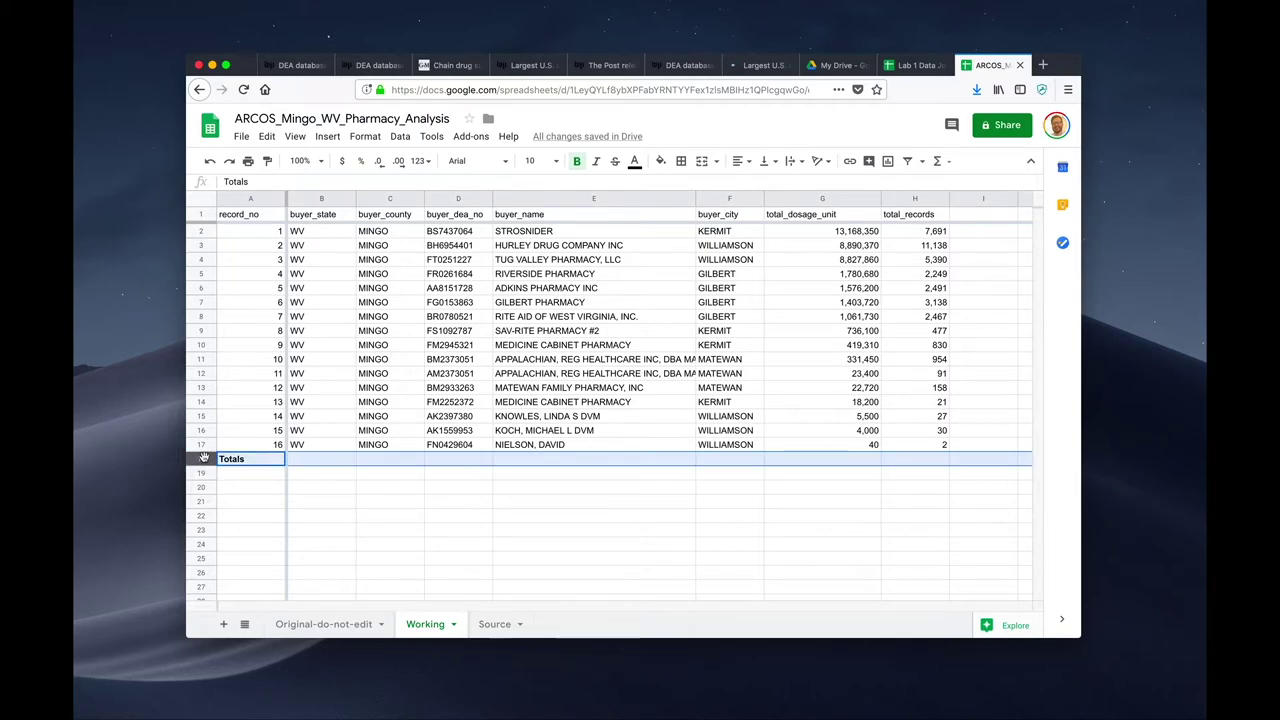
key(super+b)
key(super+b)
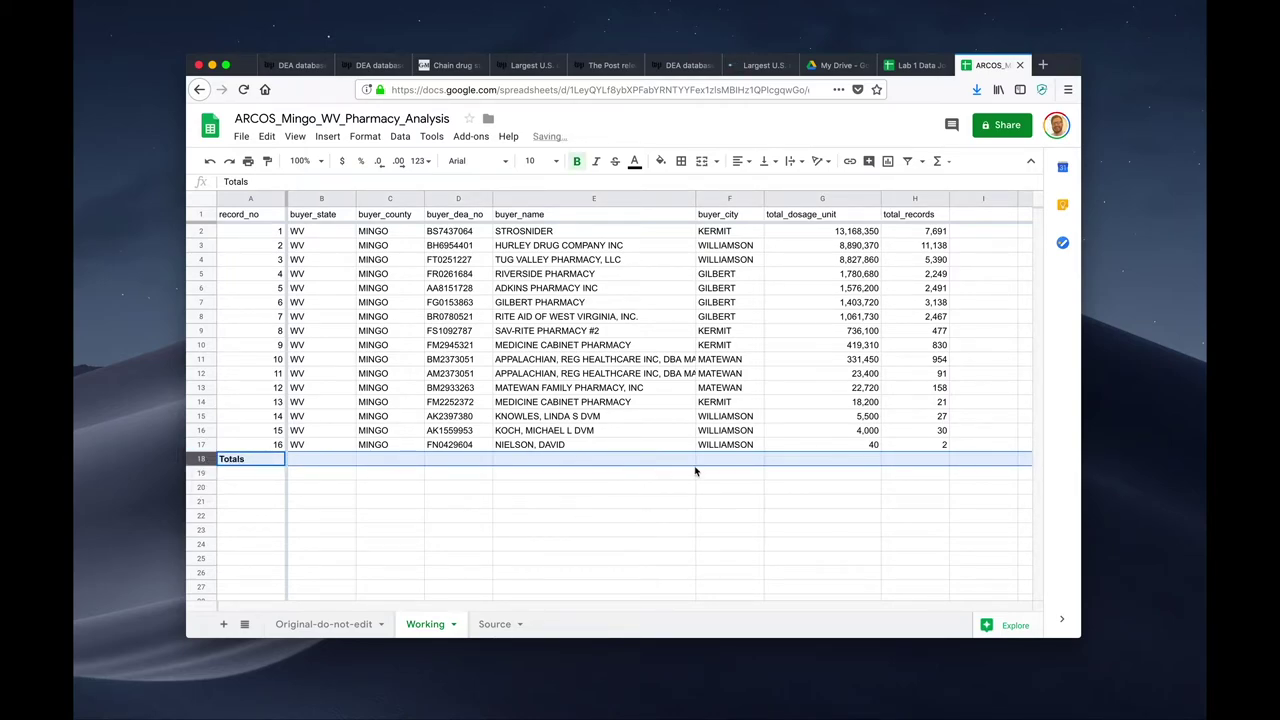
click(792, 462)
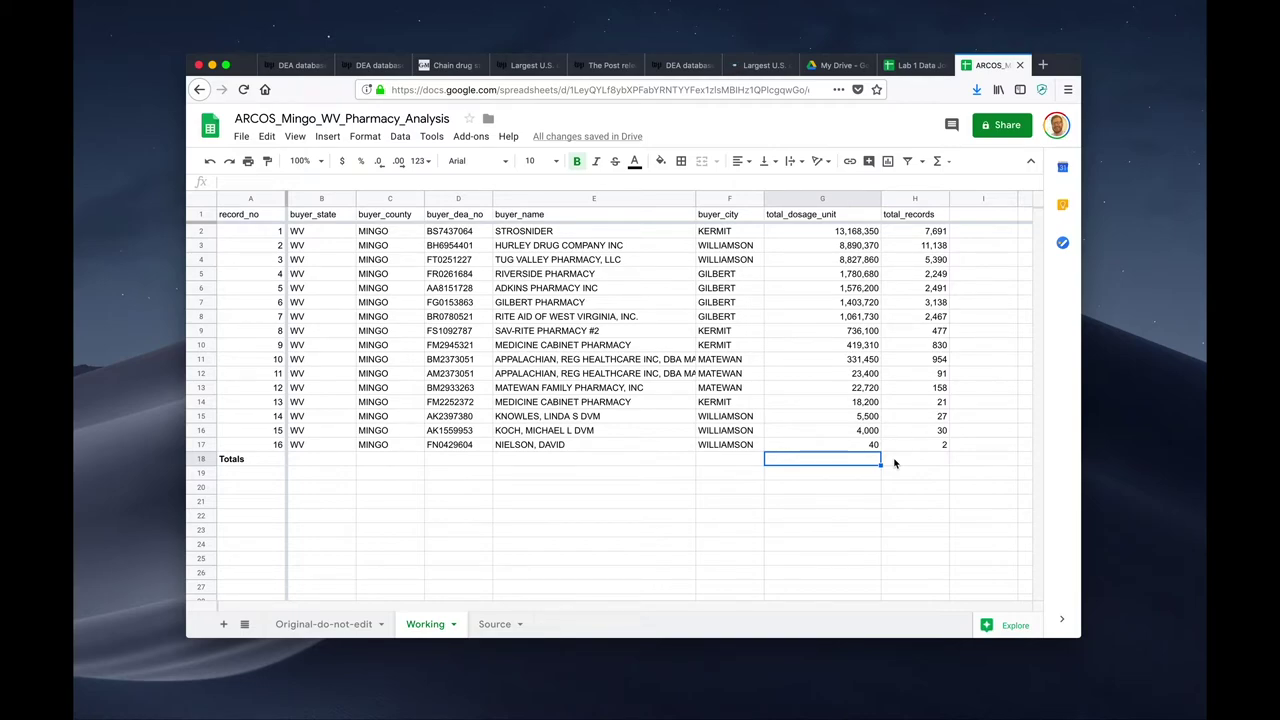
text(=)
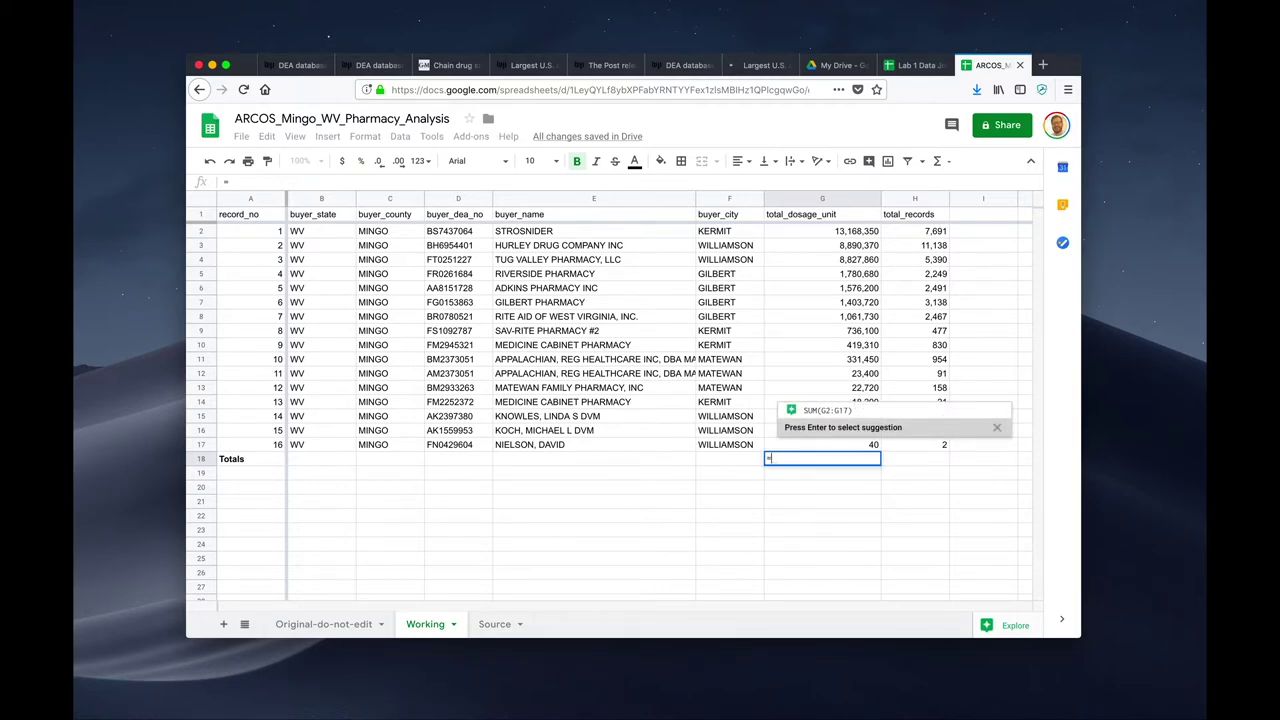
text(g2)
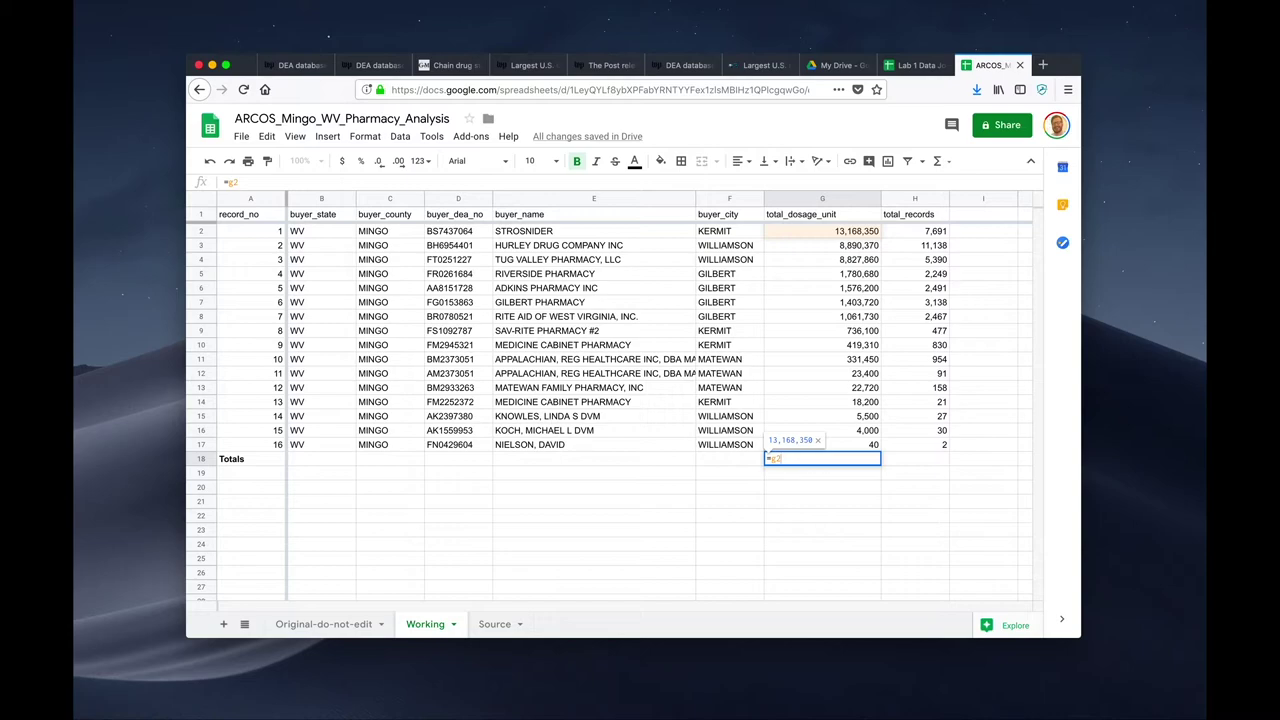
text(+)
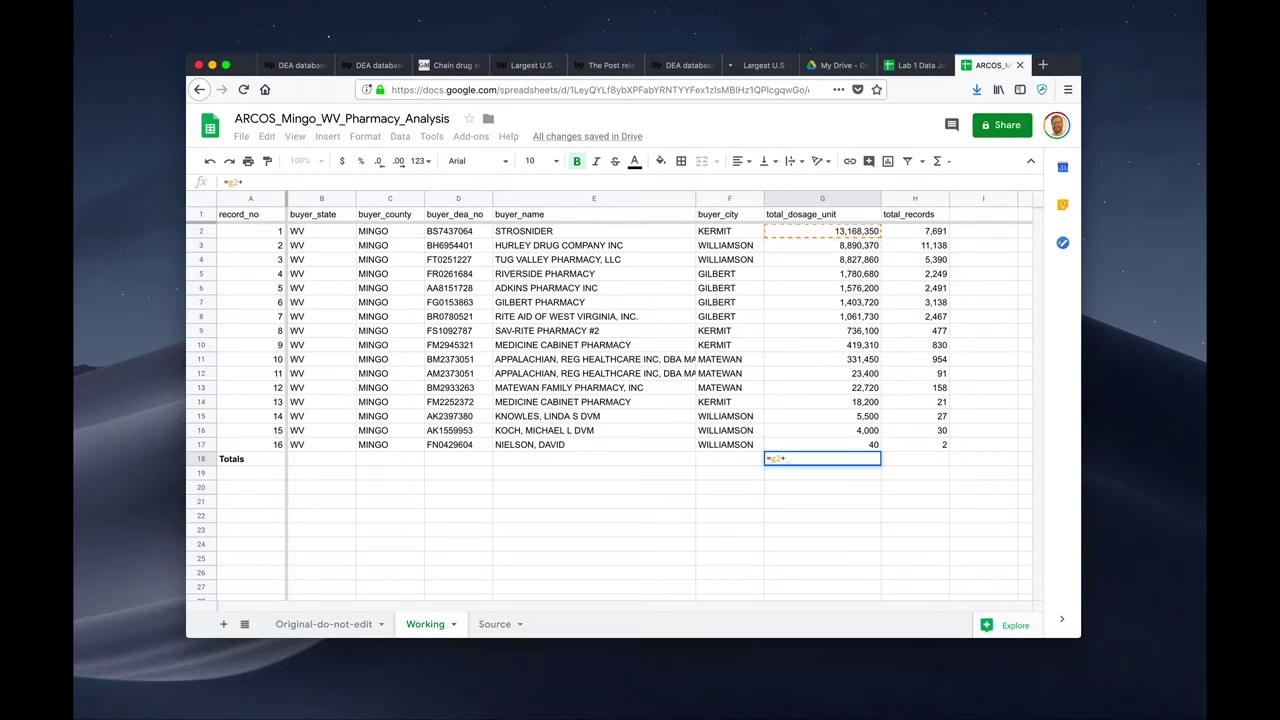
text(g3+g4+)
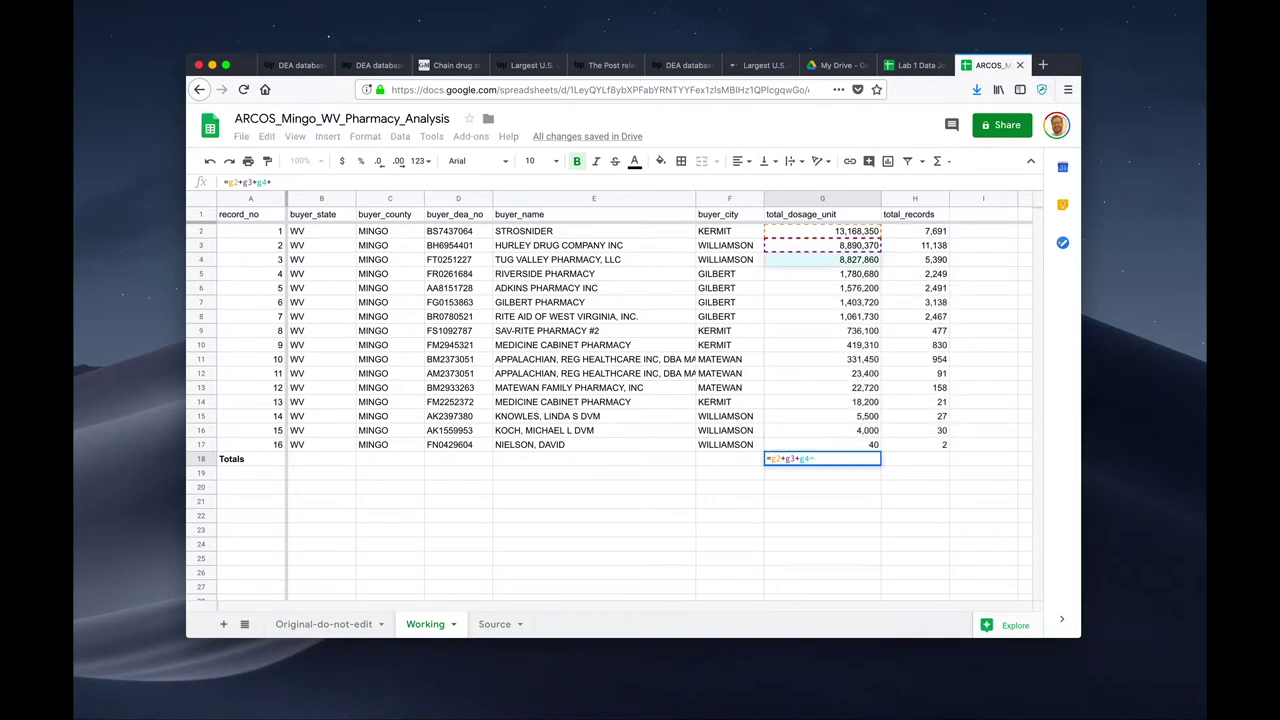
text(g5)
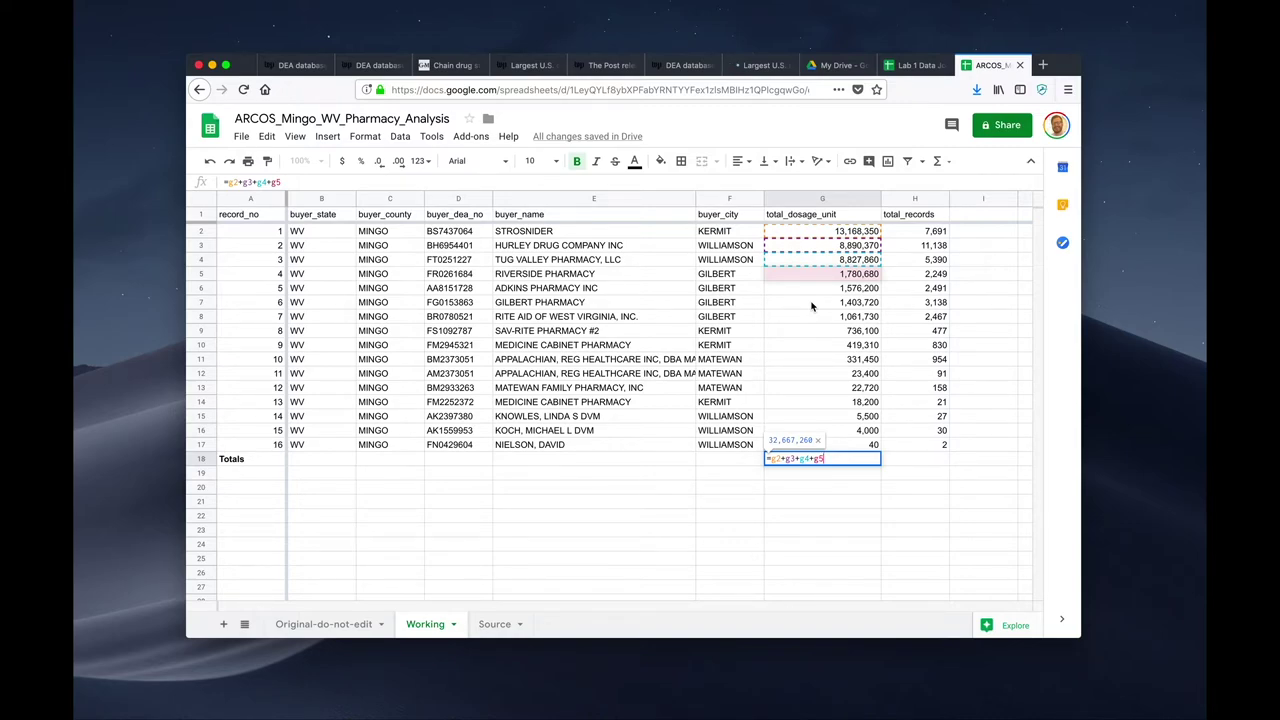
key(BackSpace)
key(BackSpace)
key(BackSpace)
key(BackSpace)
key(BackSpace)
key(BackSpace)
key(BackSpace)
key(BackSpace)
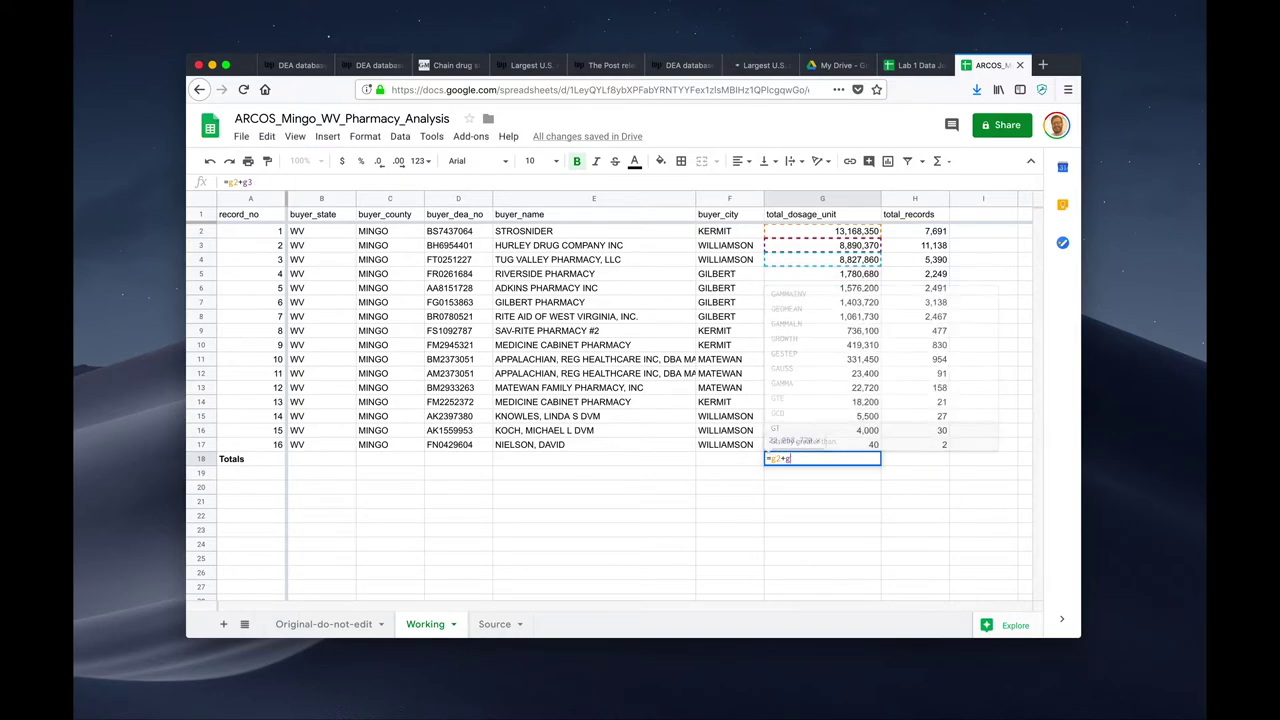
key(BackSpace)
key(BackSpace)
key(BackSpace)
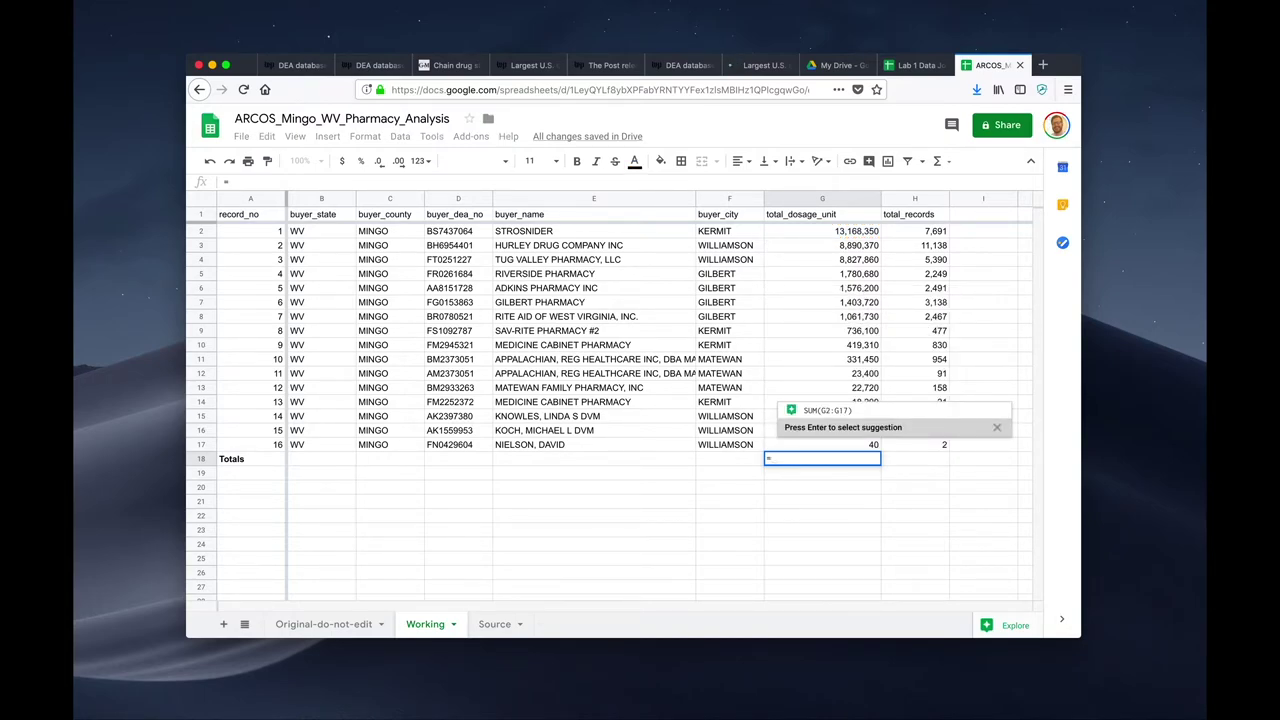
Enter =SUM(G2:G17) in G18 to total the dosage units, giving 38,269,630
key(Escape)
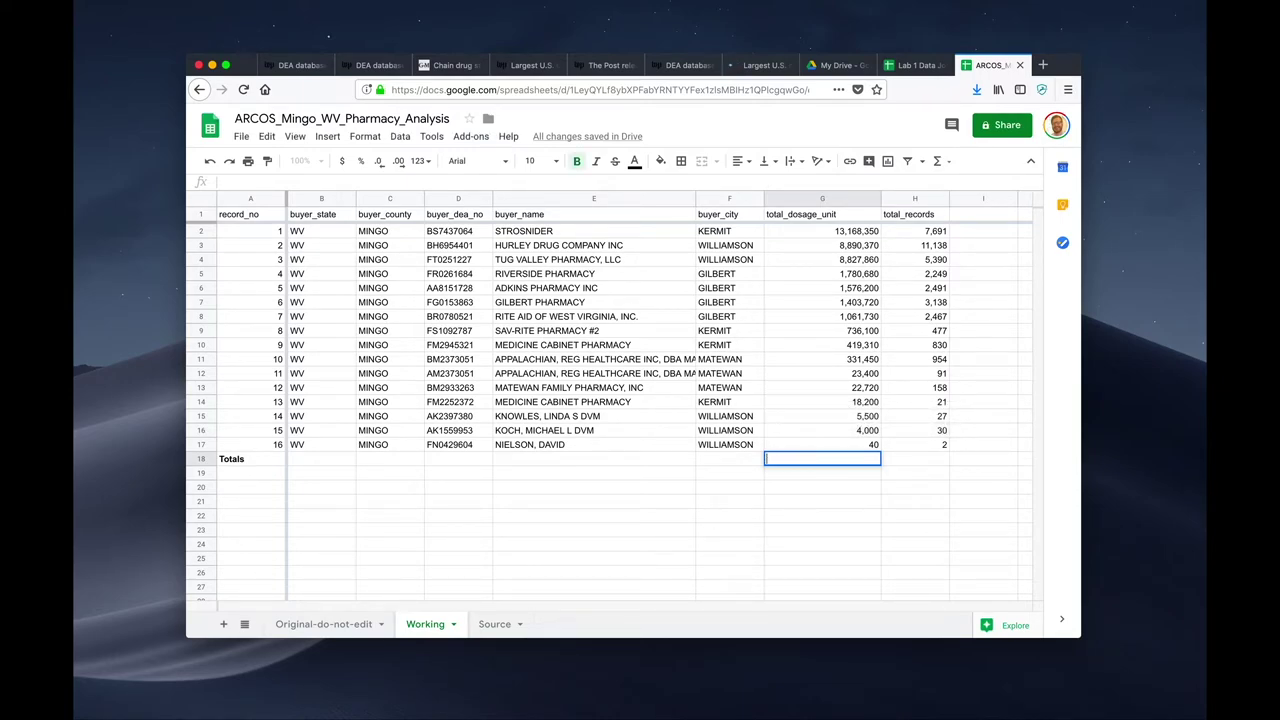
text(=)
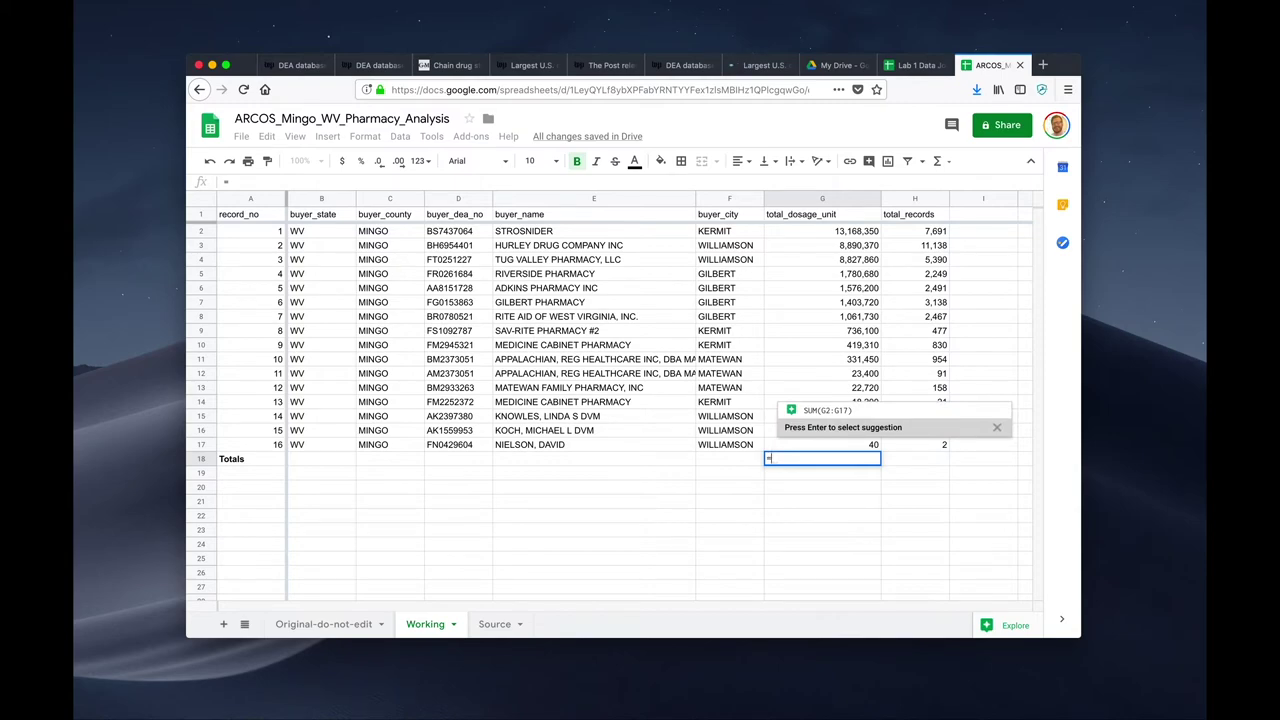
text(S)
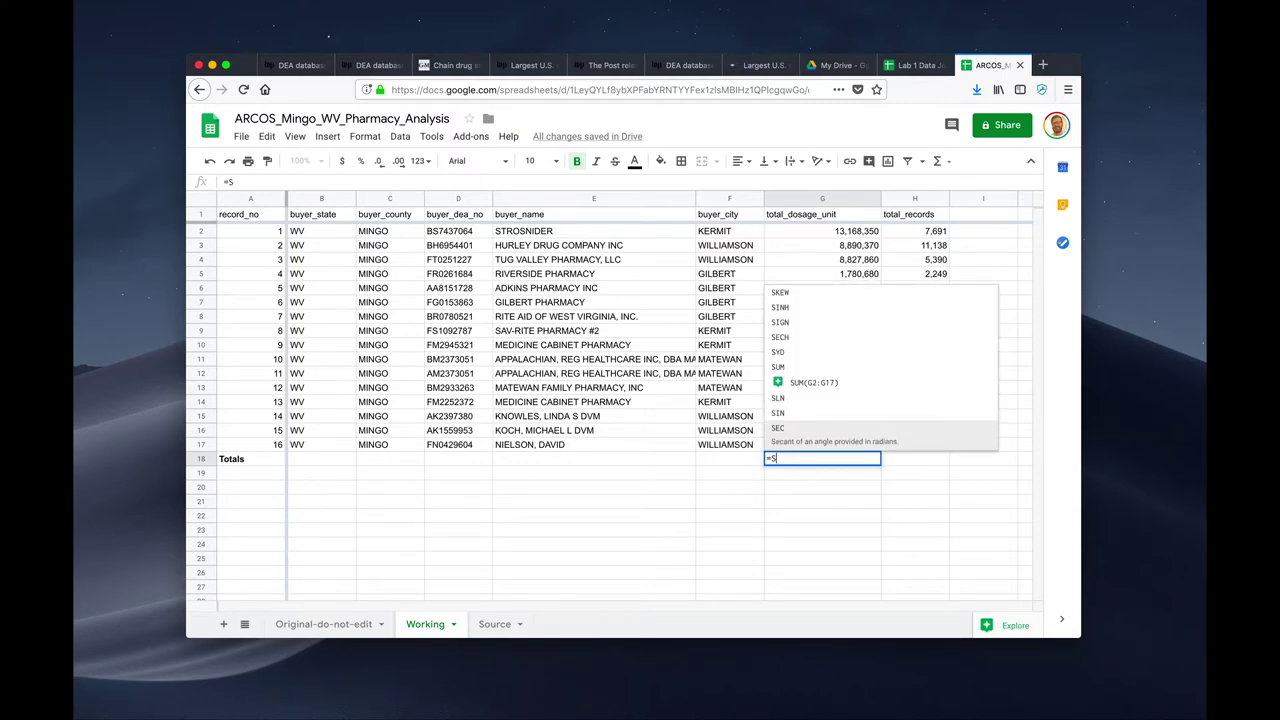
text(UM)
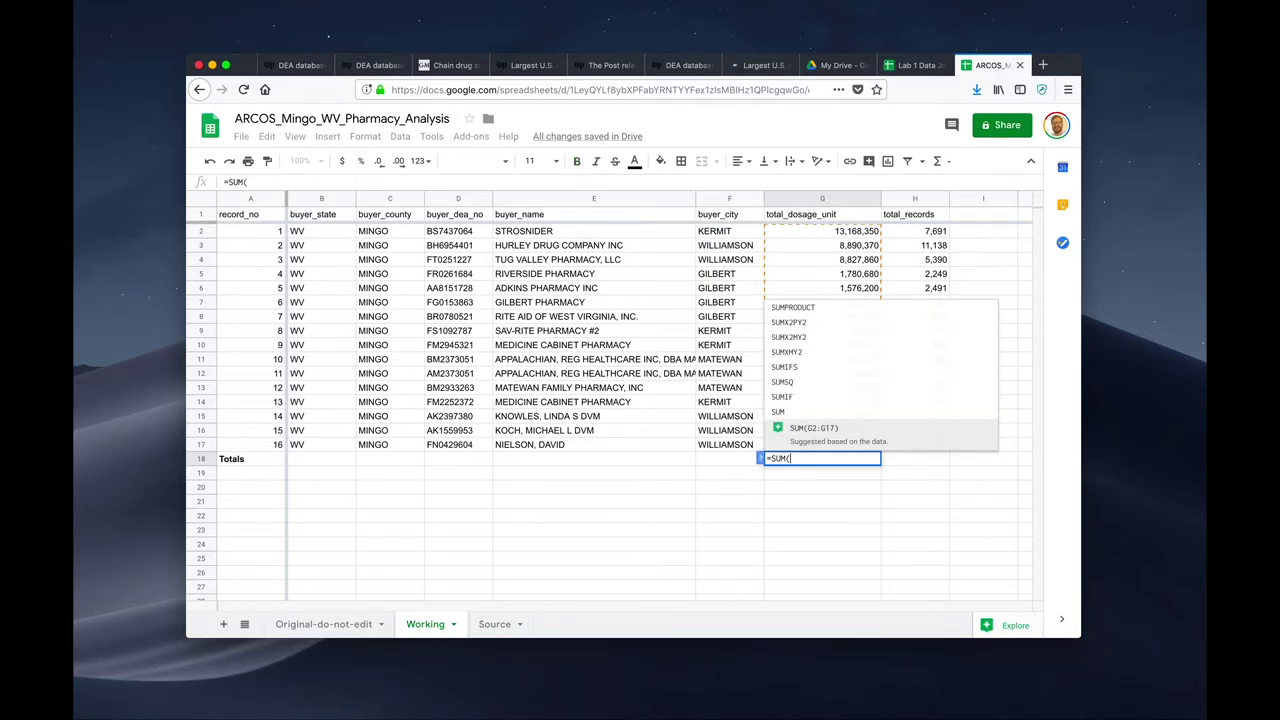
text((G)
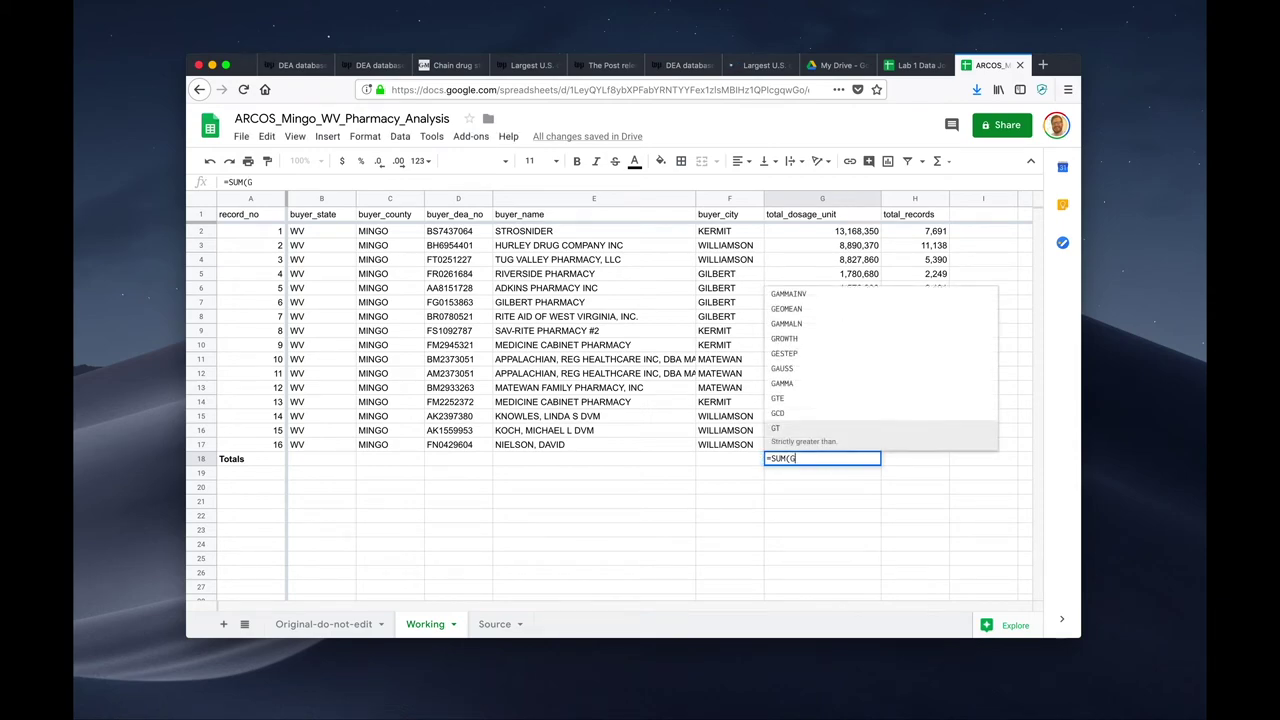
text(2)
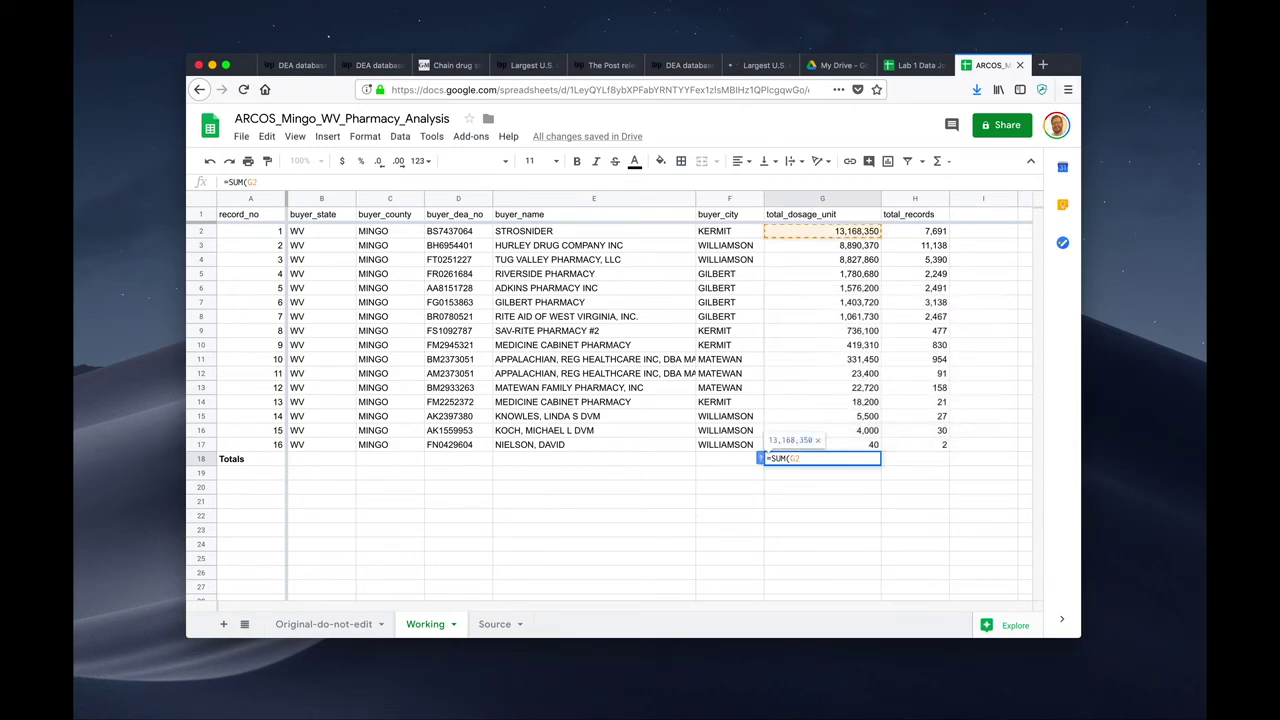
text(:)
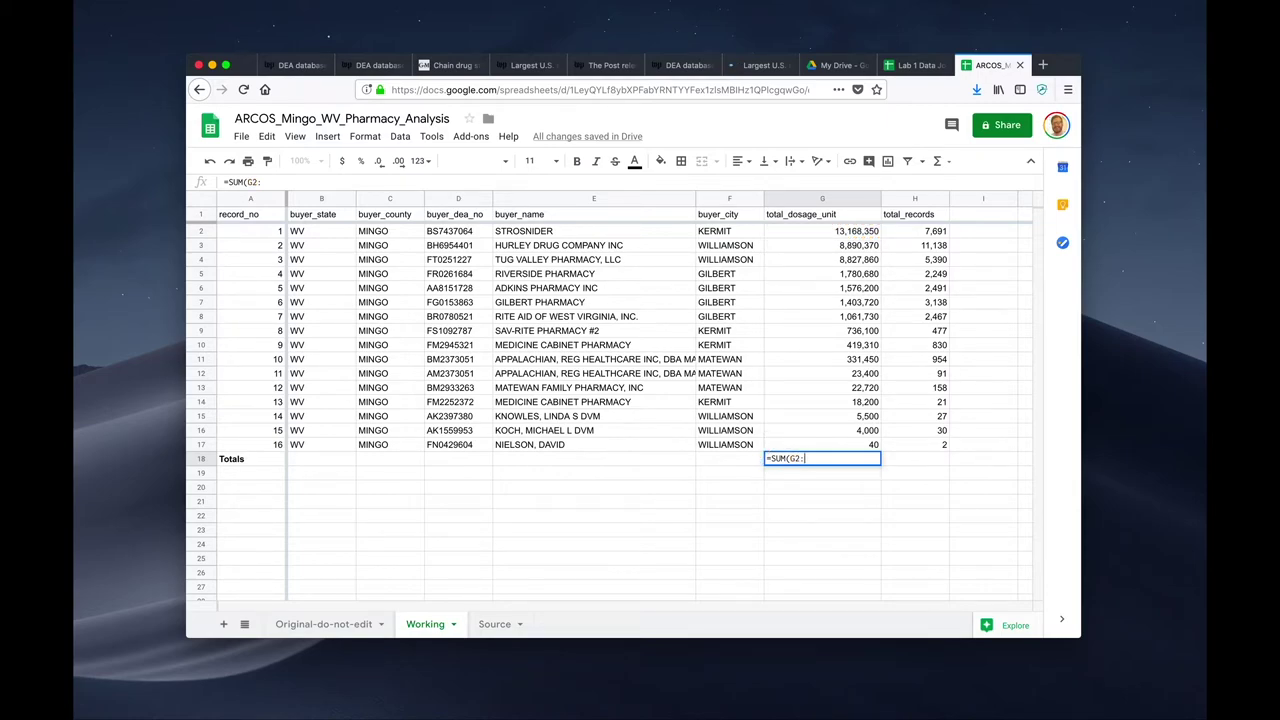
key(Up)
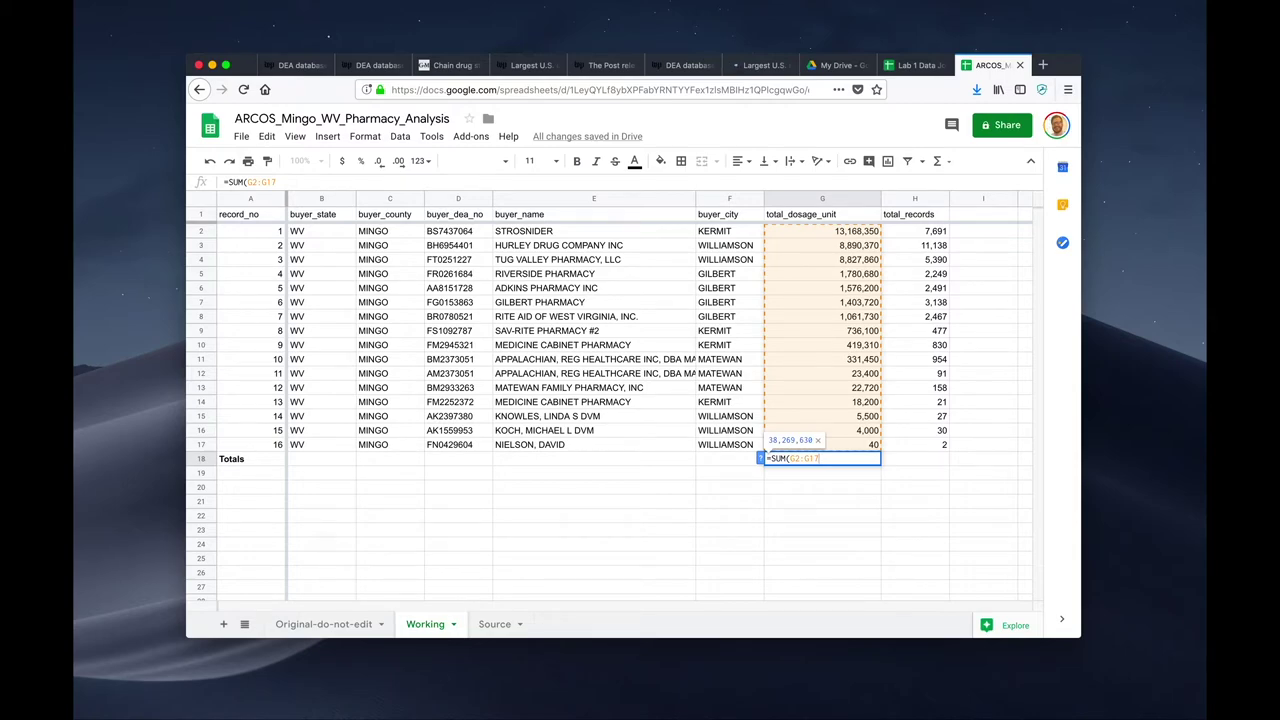
text())
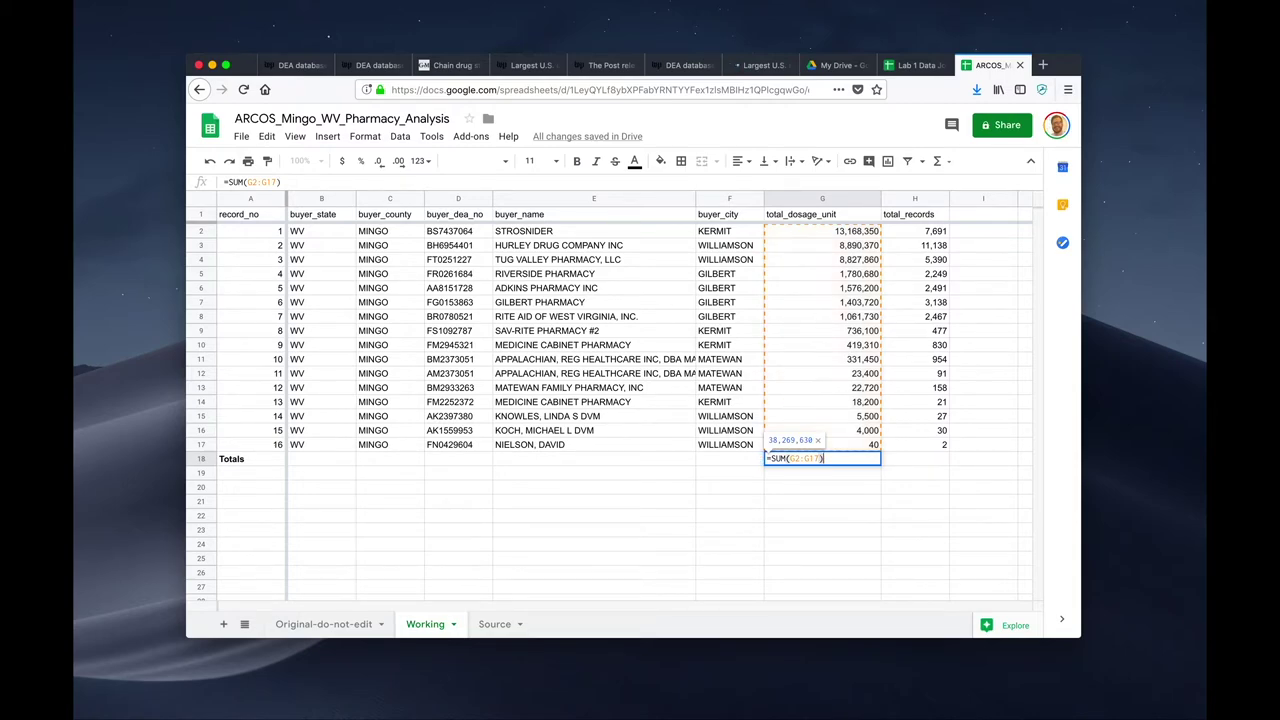
key(Return)
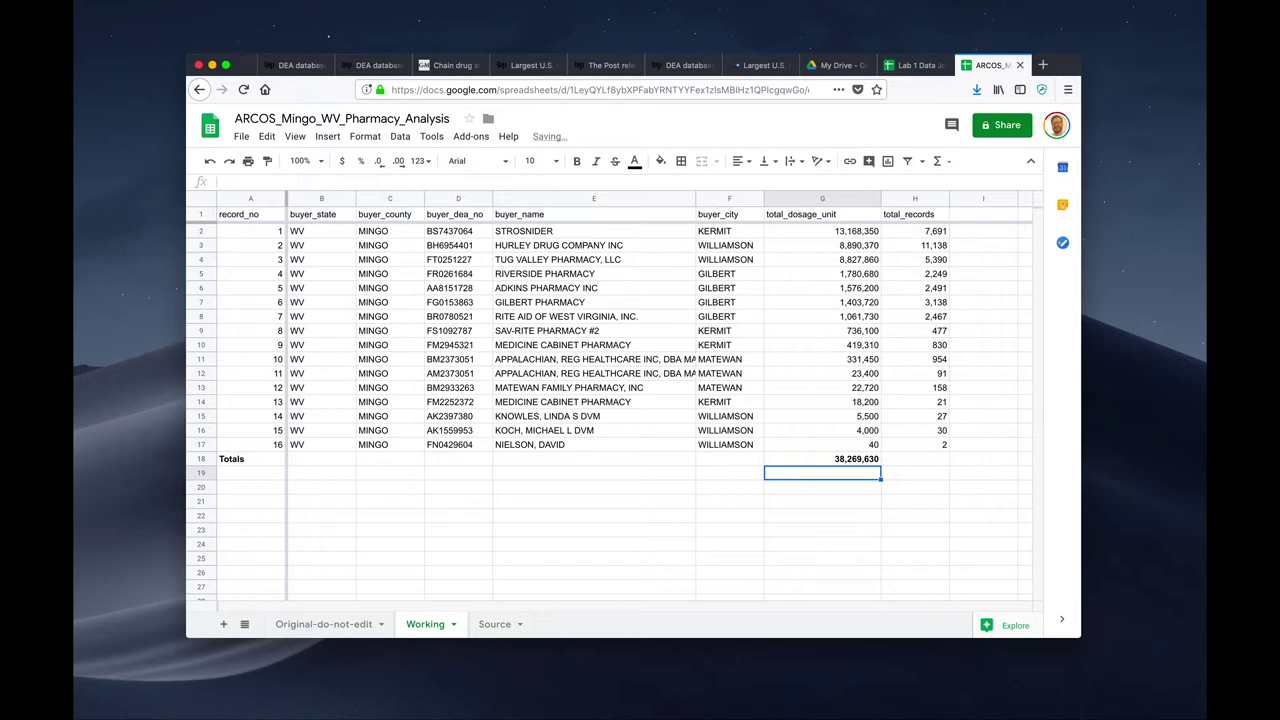
key(Up)
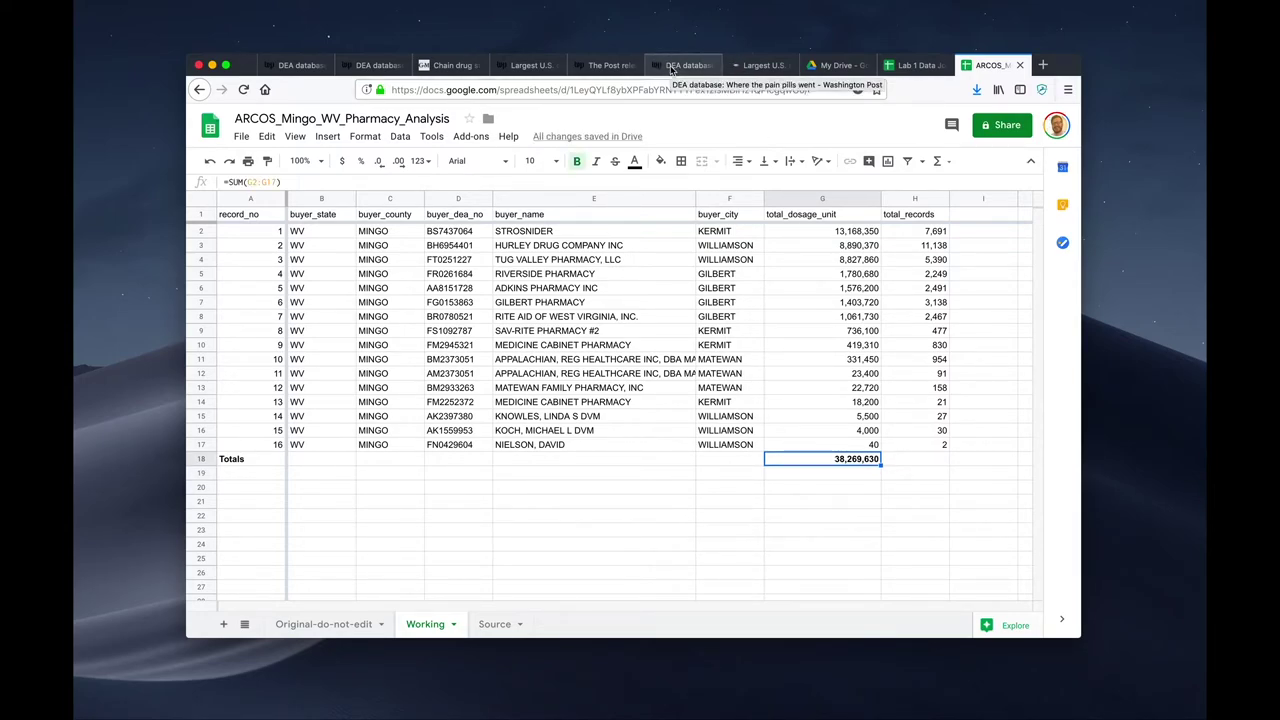
click(672, 67)
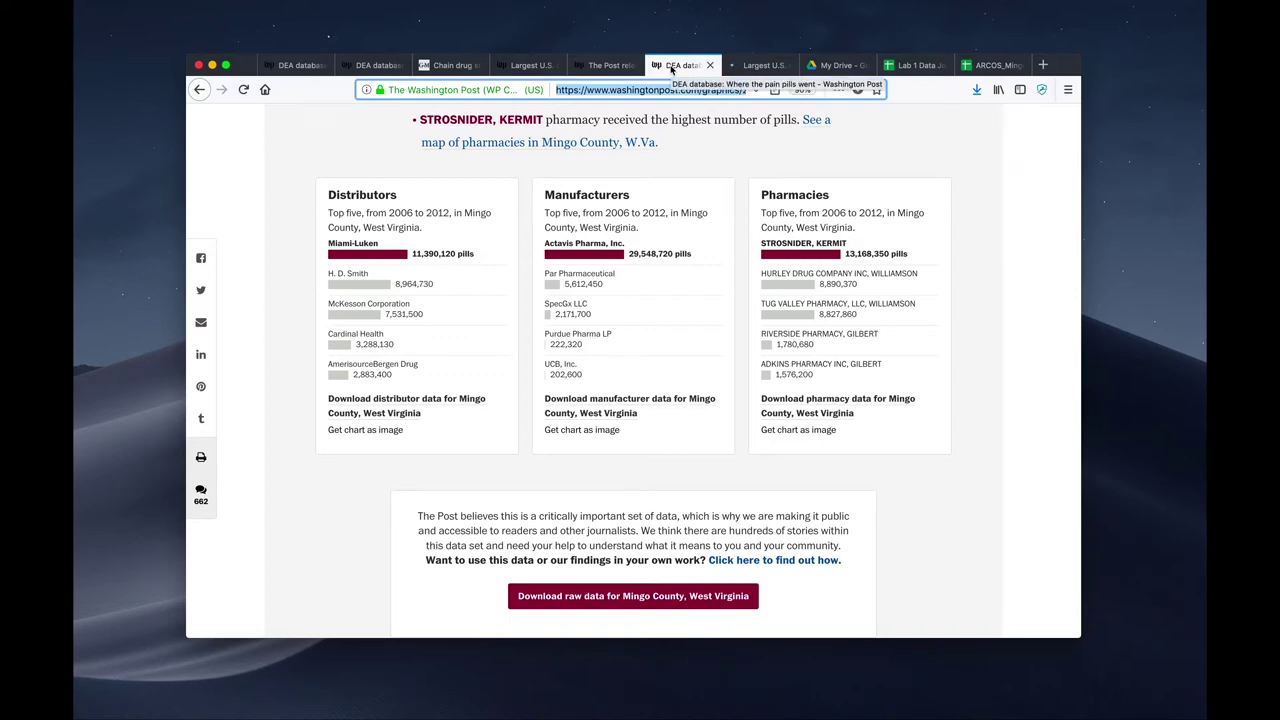
scroll(709, 259, up, 5)
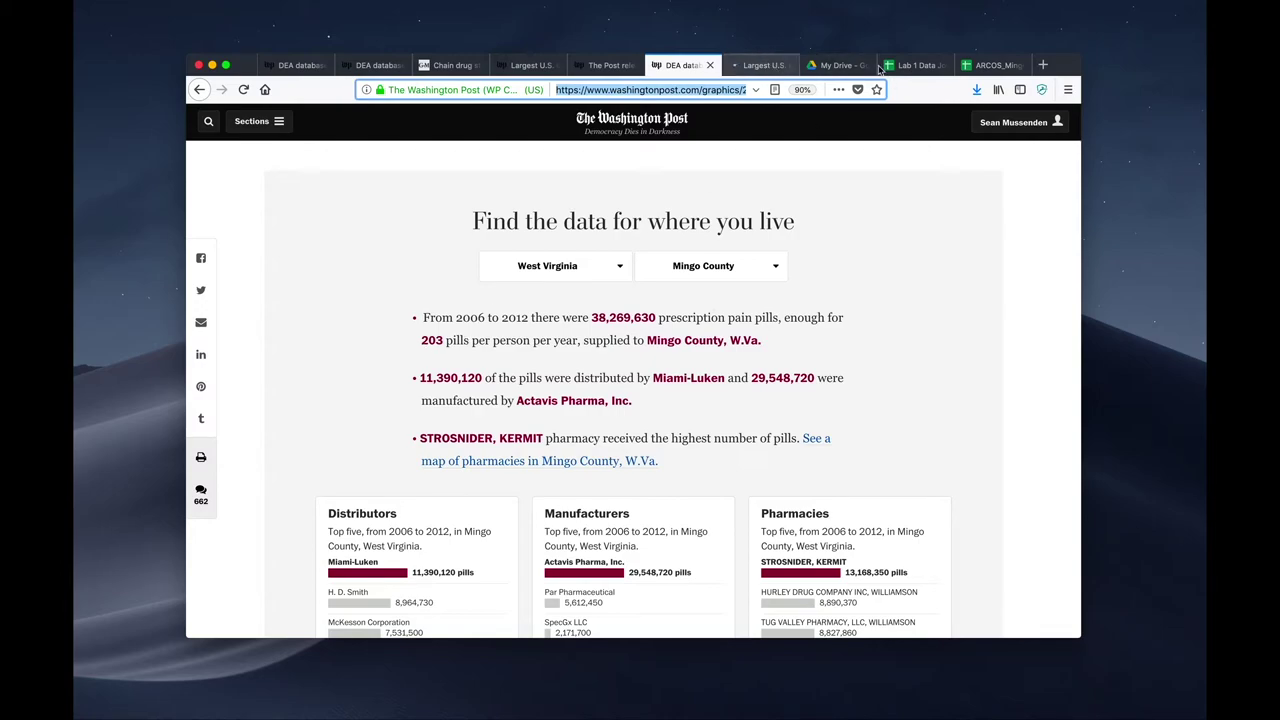
click(995, 66)
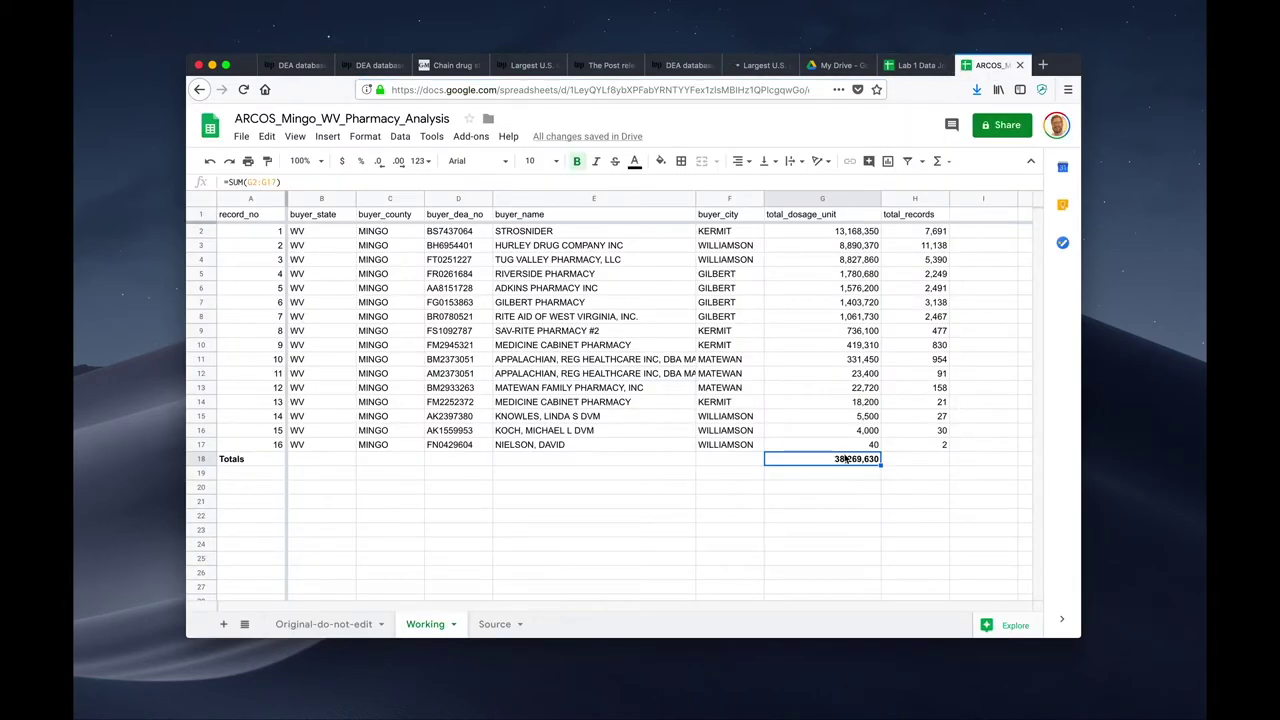
From the G18 total, browse the Data menu and function list without applying anything
click(911, 460)
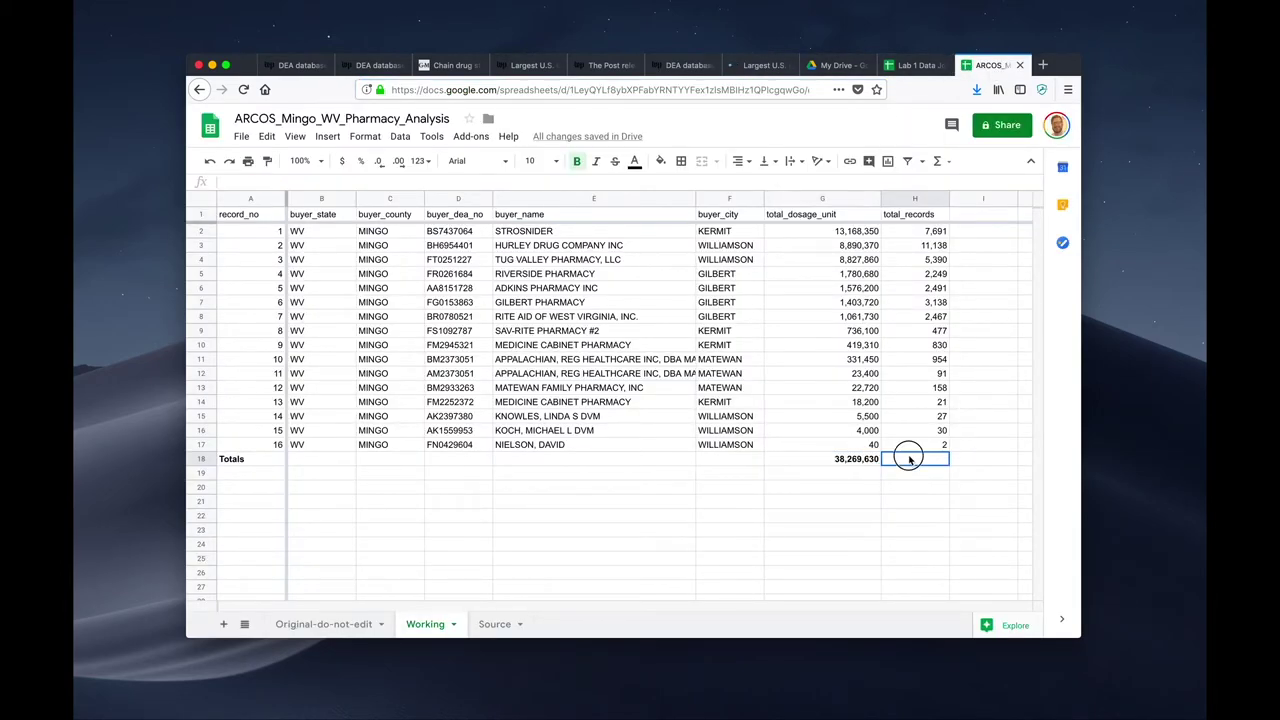
click(827, 463)
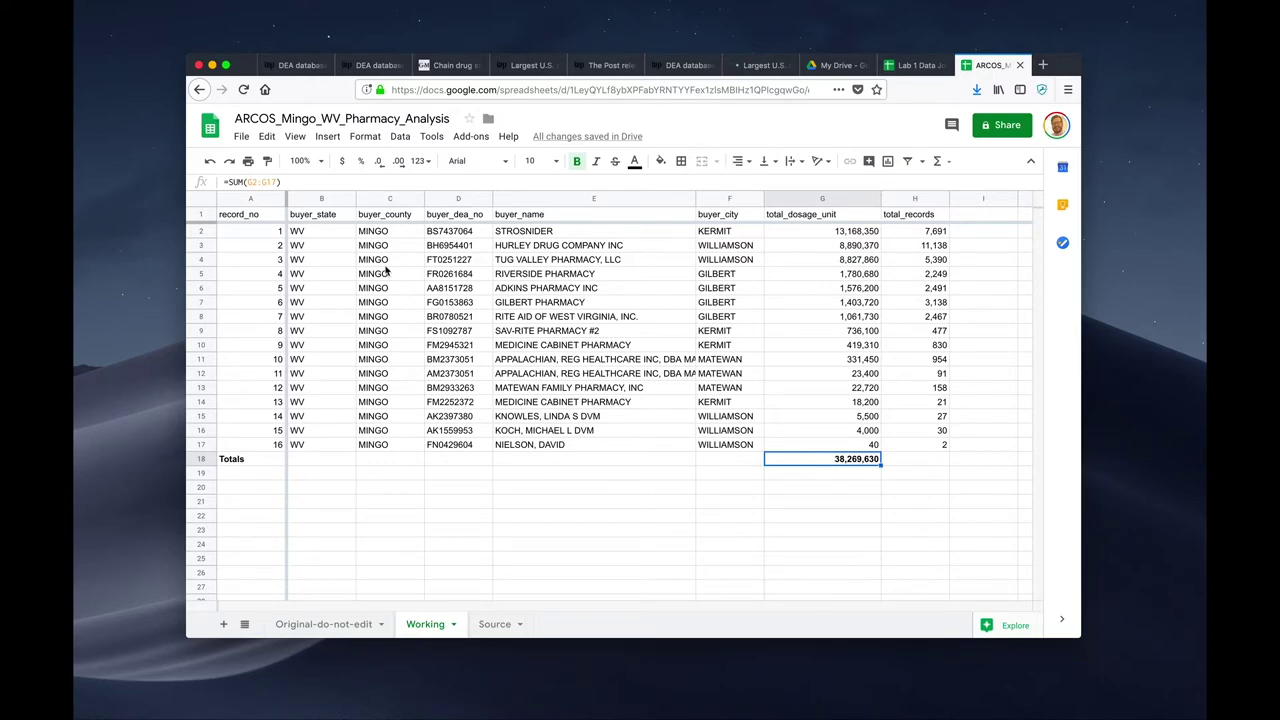
click(396, 141)
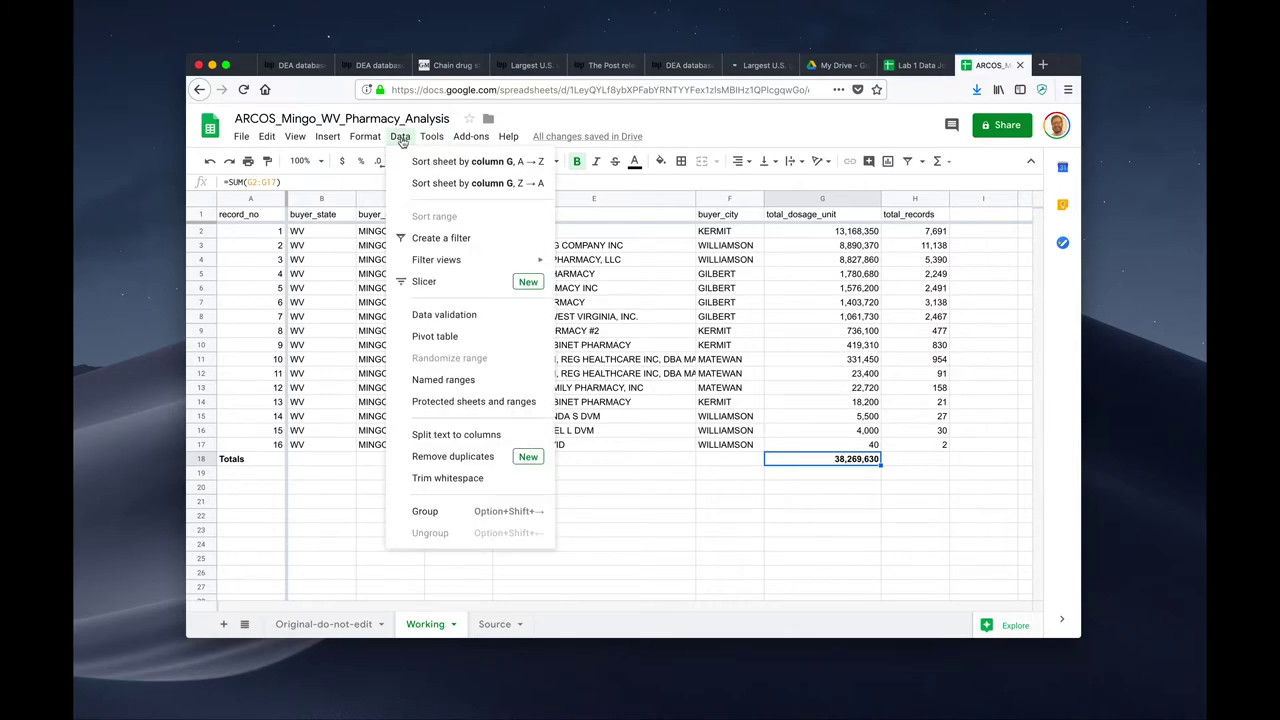
mouse_move(365, 139)
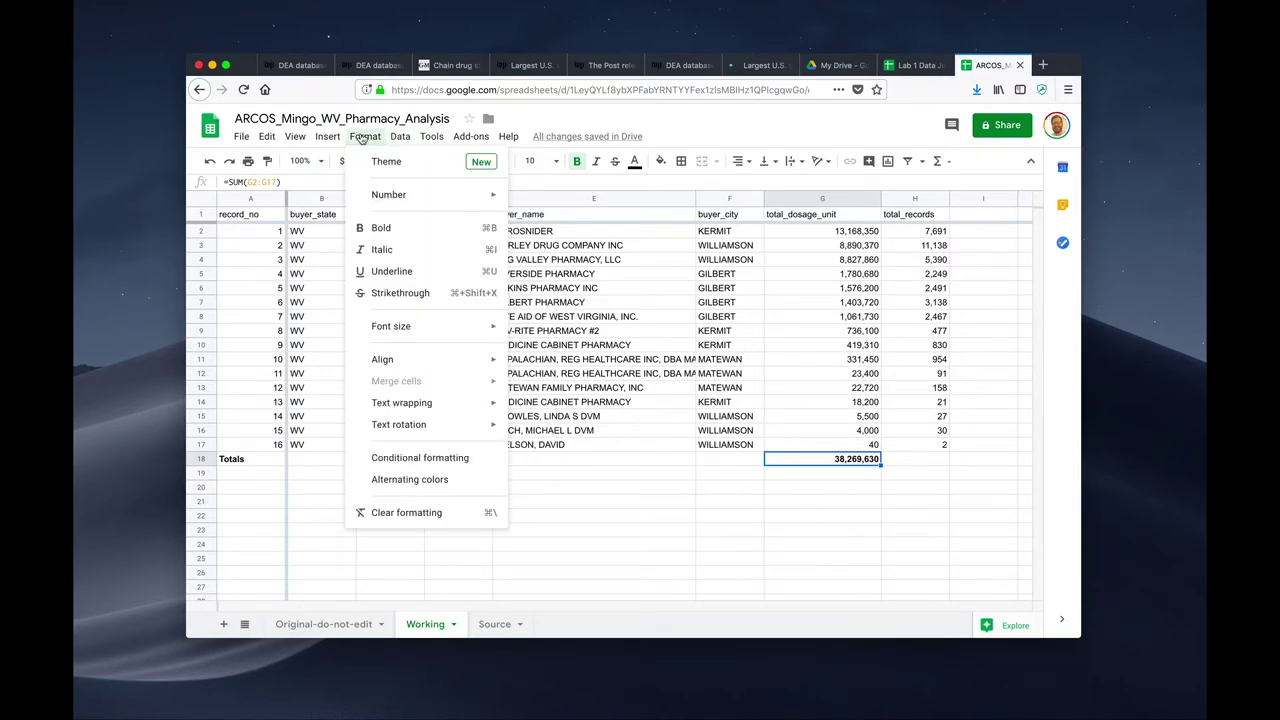
click(946, 162)
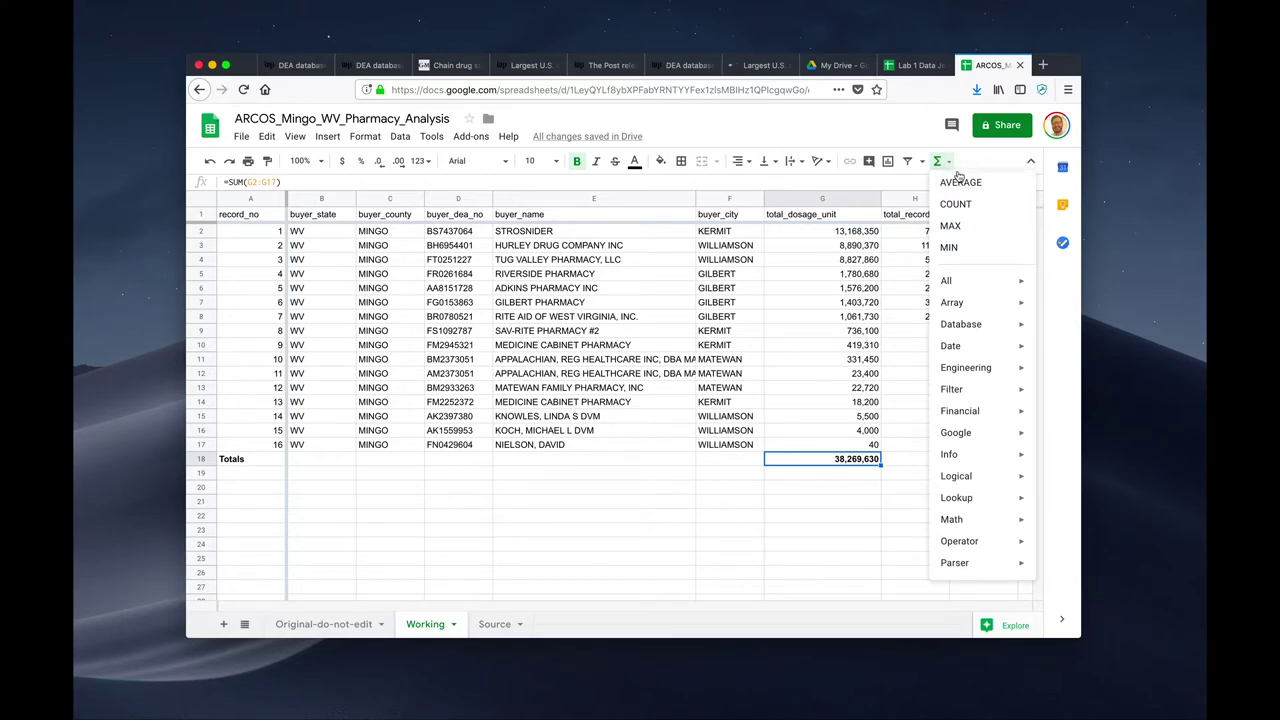
scroll(958, 176, up, 1)
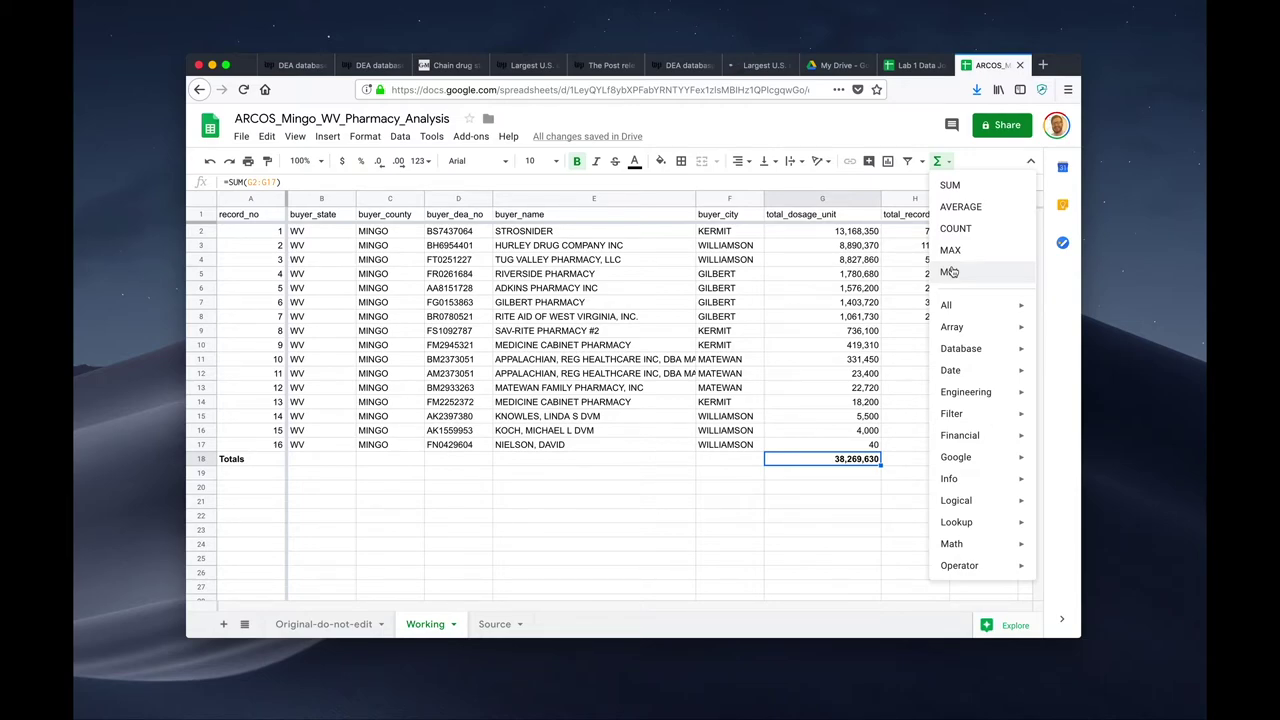
click(850, 468)
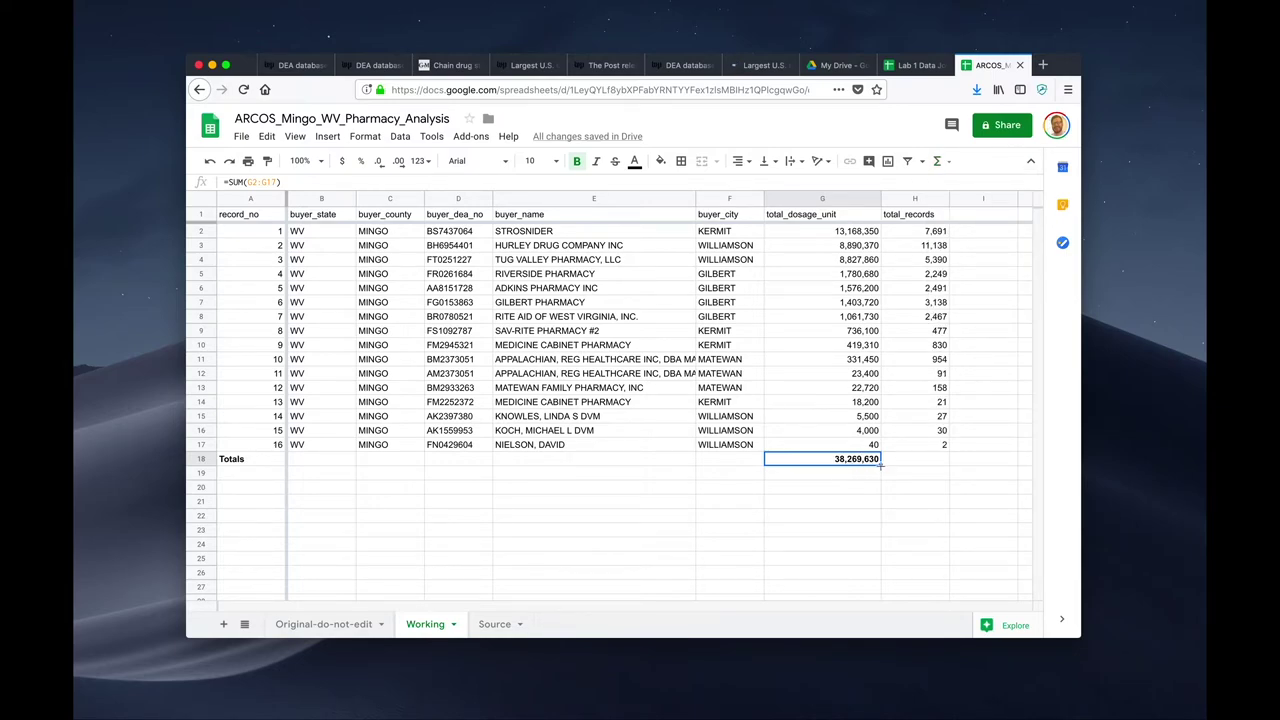
click(880, 465)
click(918, 463)
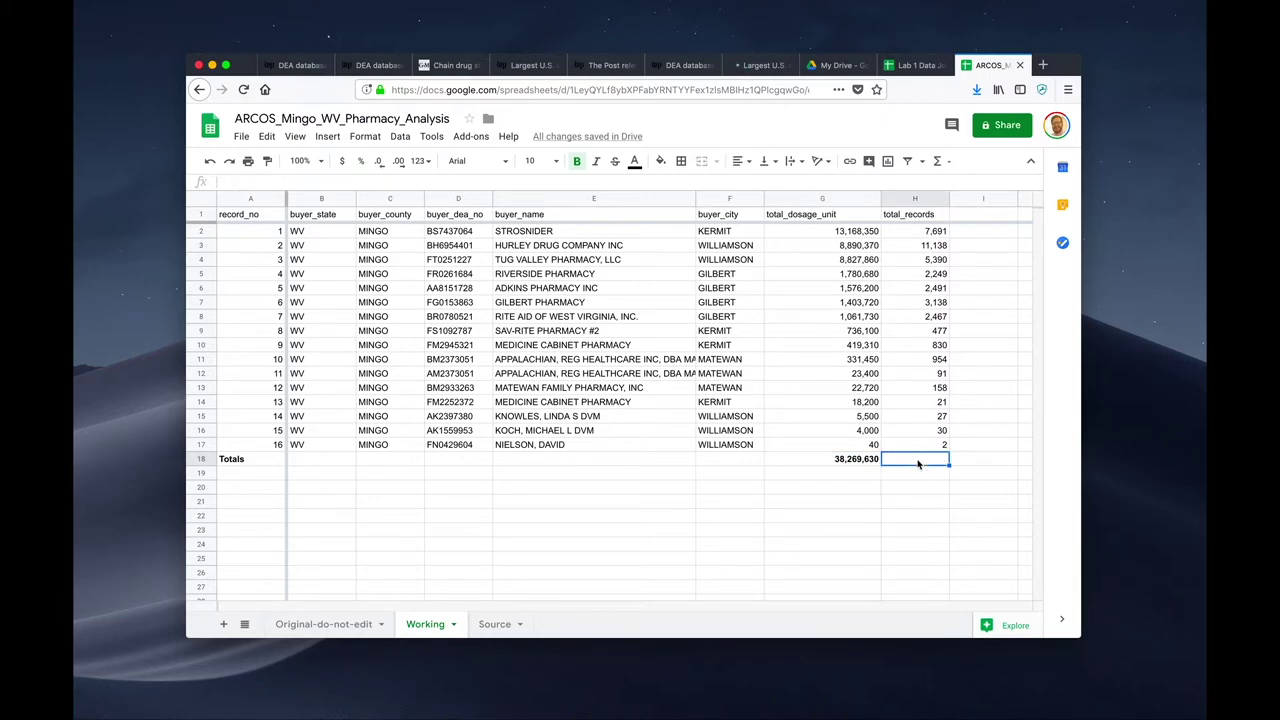
Enter =sum(h2:h17) in H18, then delete it to redo the total
key(Return)
text(=sum()
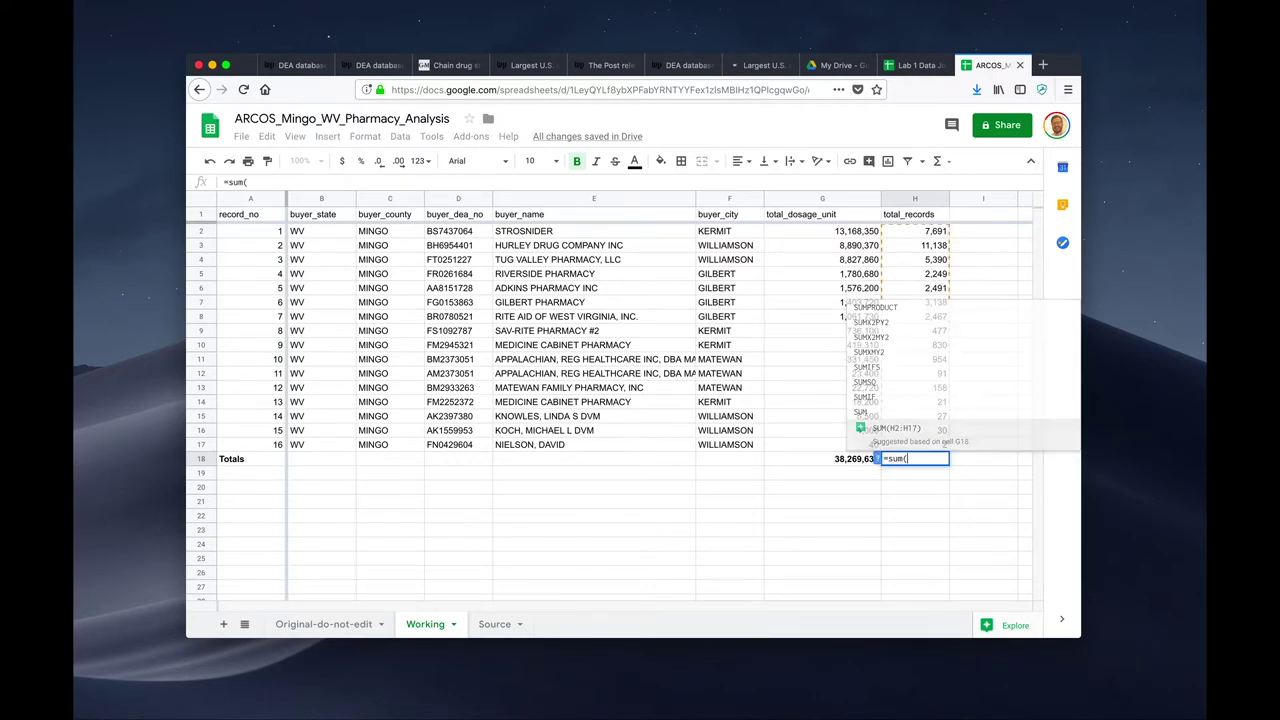
text(h2:h17))
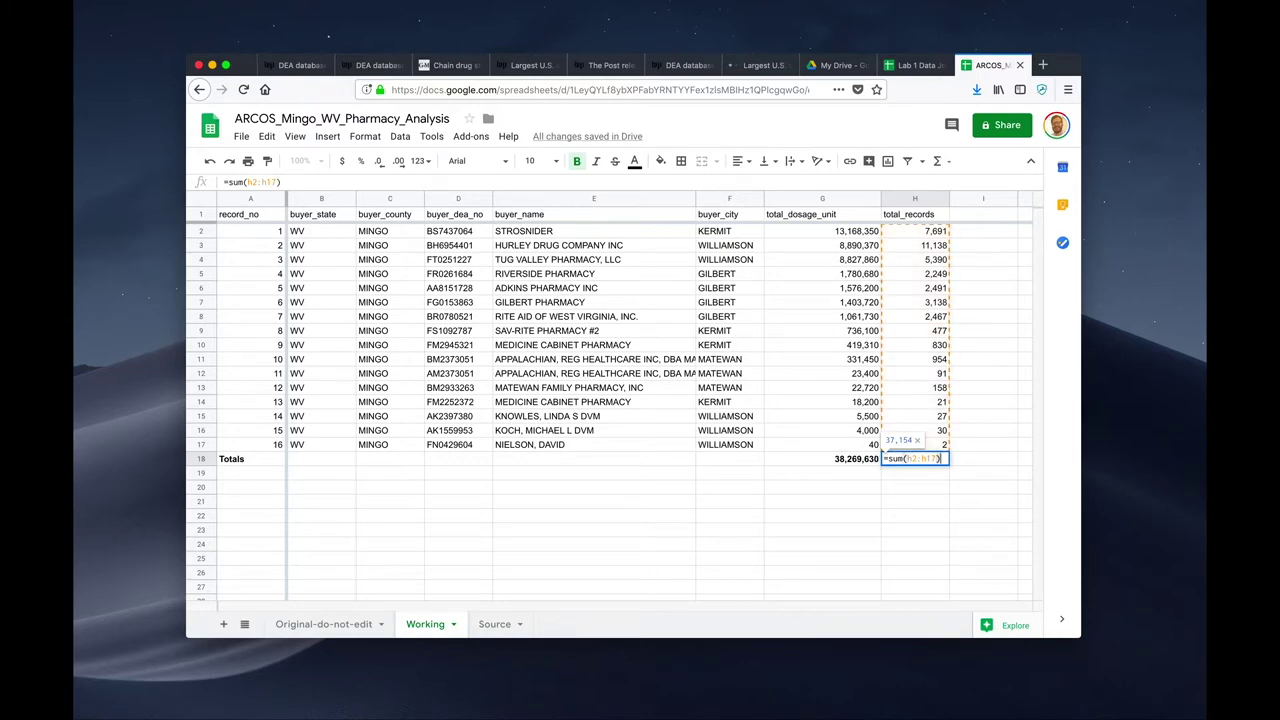
key(Return)
key(Up)
key(Delete)
key(Left)
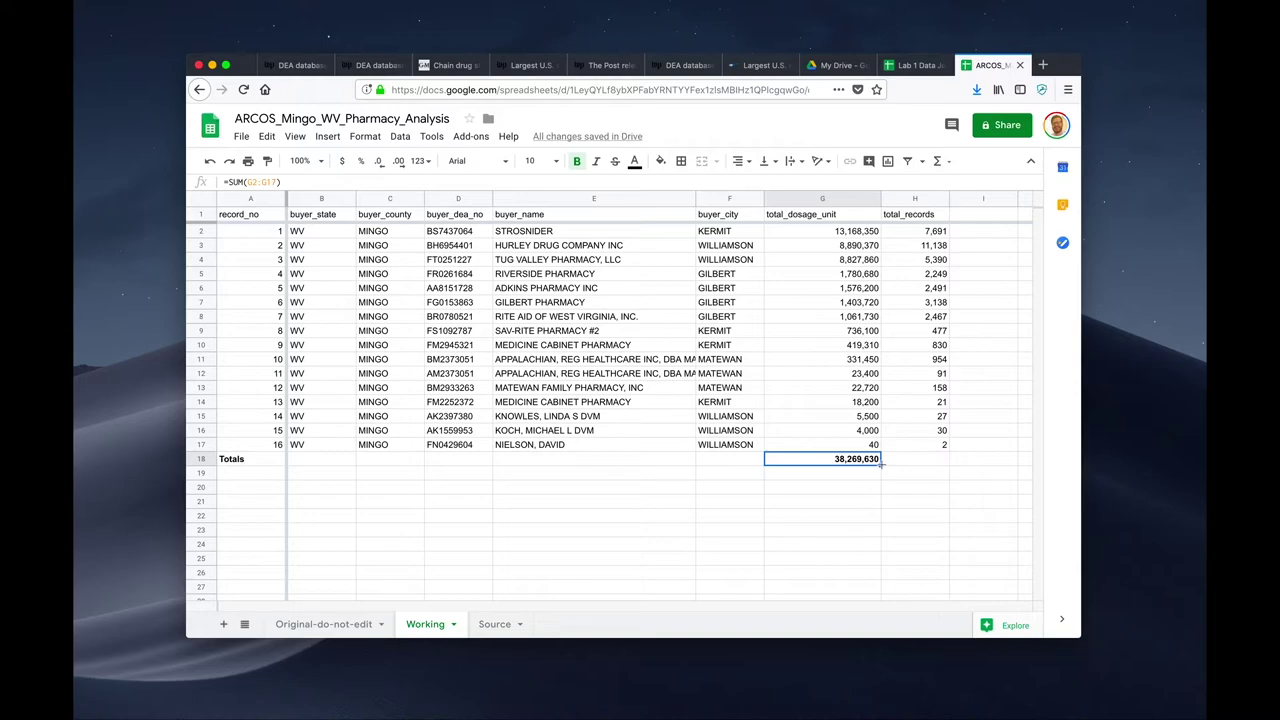
Fill G18's SUM formula into H18, giving =SUM(H2:H17) totaling 37,154 records
drag(881, 463, 940, 468)
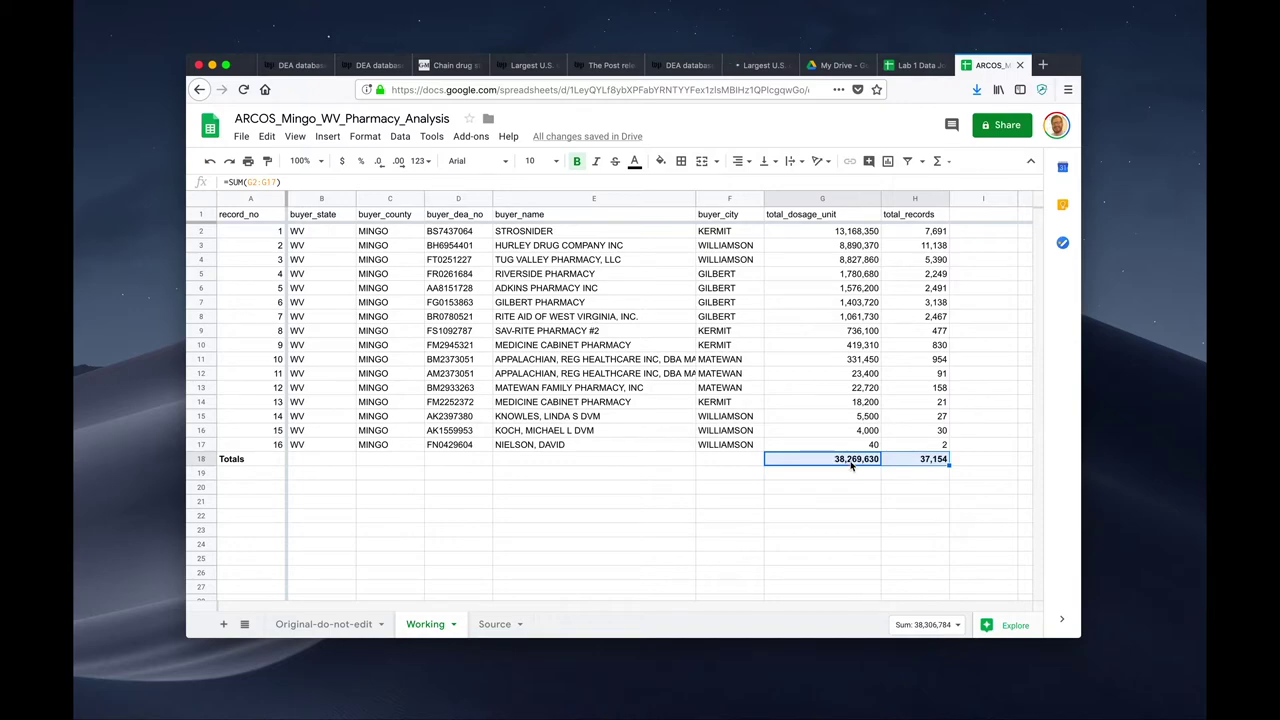
click(908, 463)
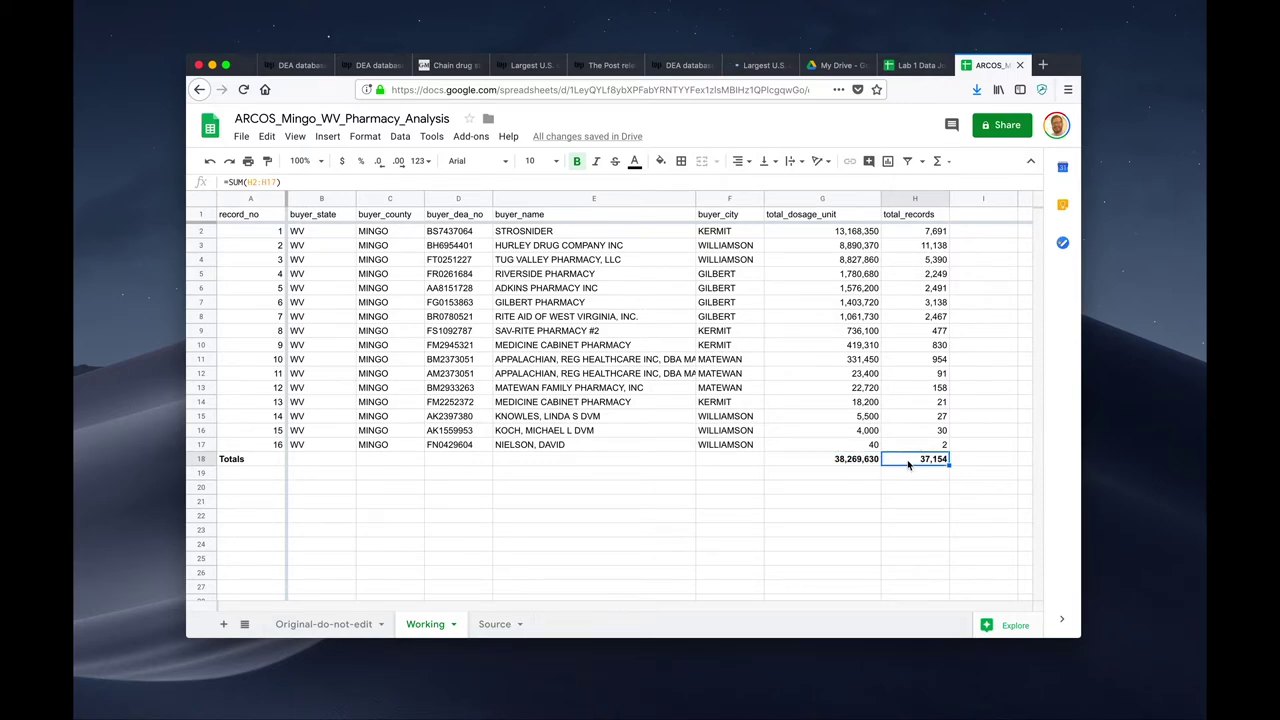
double_click(908, 463)
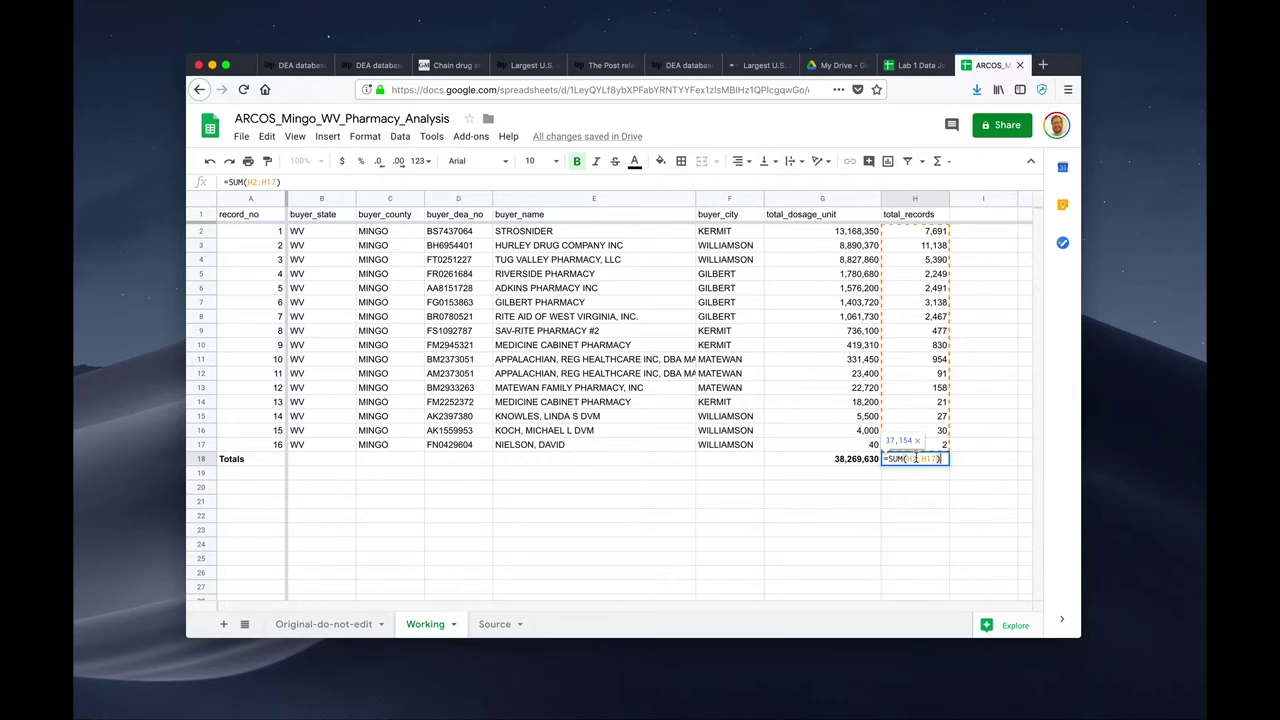
key(Return)
key(Left)
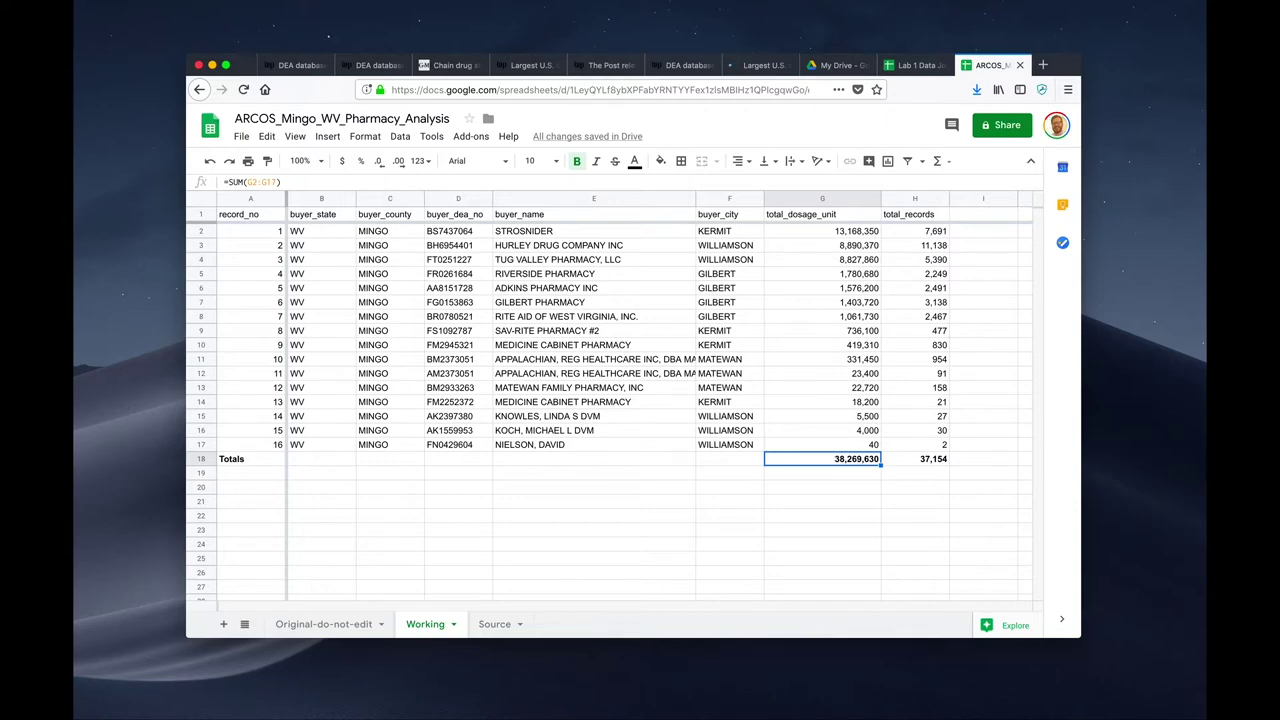
key(Down)
key(Left)
key(Left)
key(Left)
key(Left)
key(Left)
key(Left)
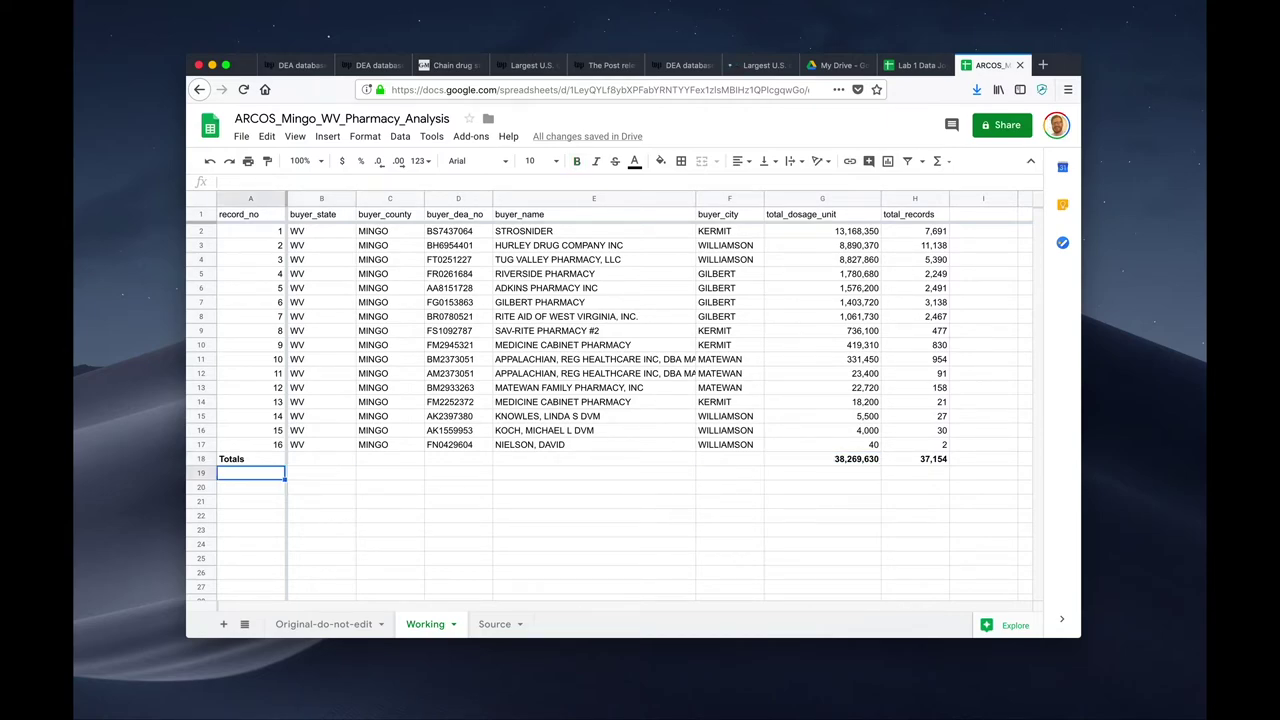
Type the question about pills sent to Mingo pharmacies other than Strosnider into A19
text(How many)
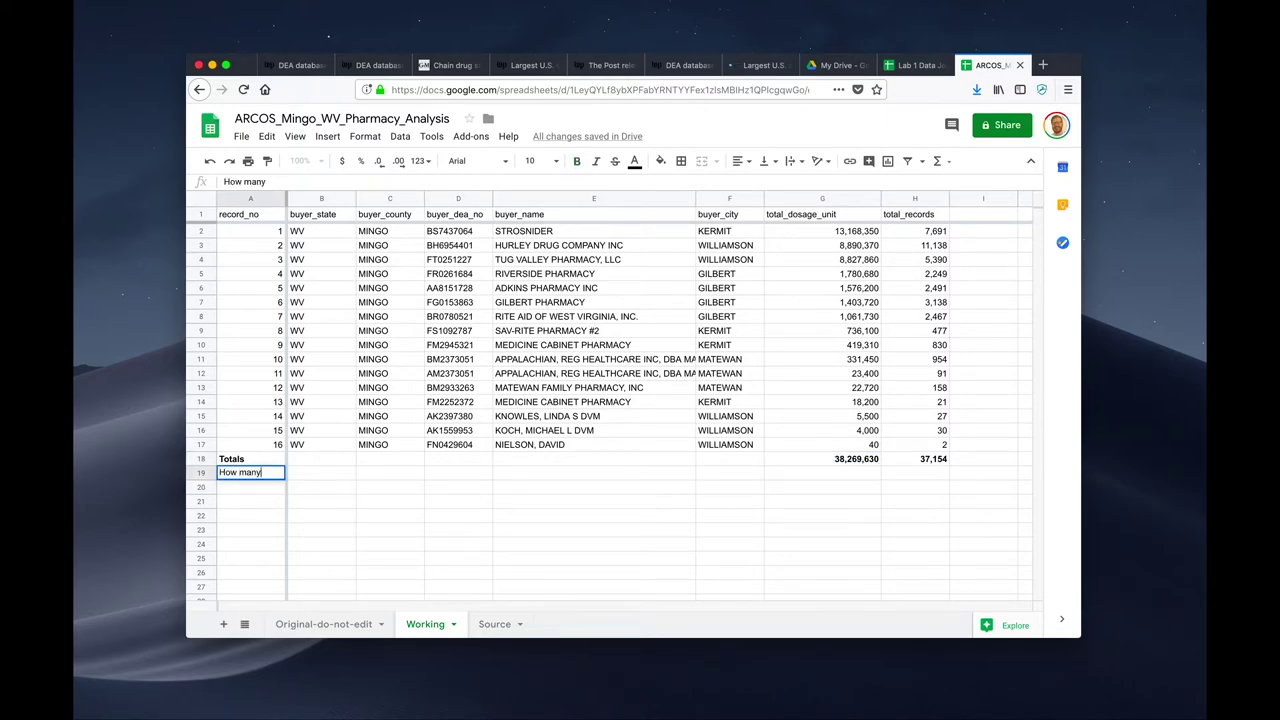
text( pills in)
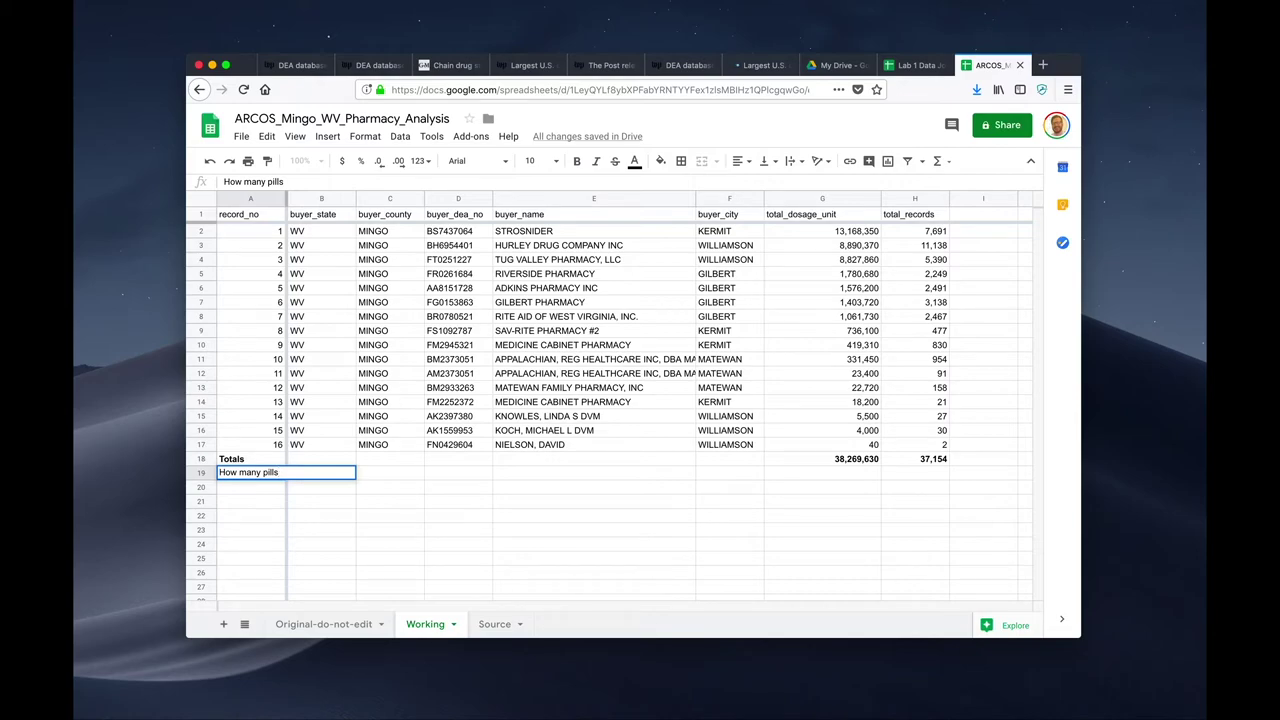
text( were sent to Mingo COunty)
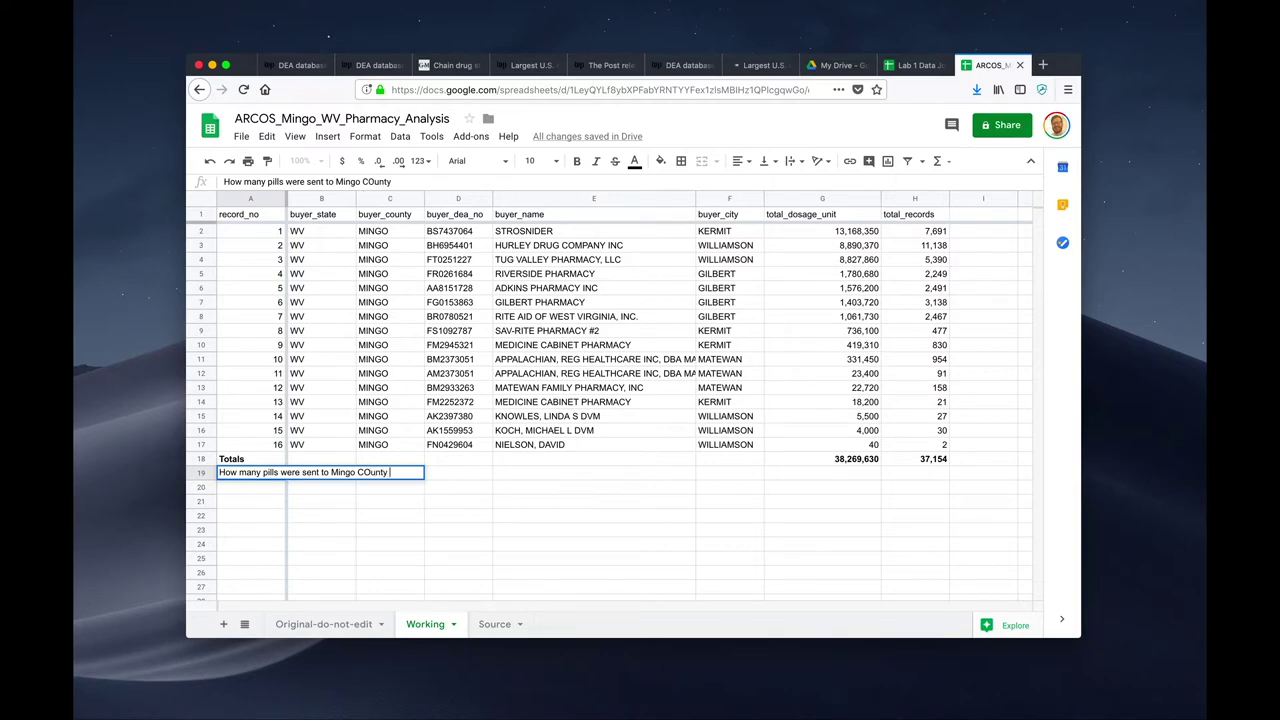
key(BackSpace)
key(BackSpace)
key(BackSpace)
key(BackSpace)
key(BackSpace)
key(BackSpace)
text(ount to pharmacies othe)
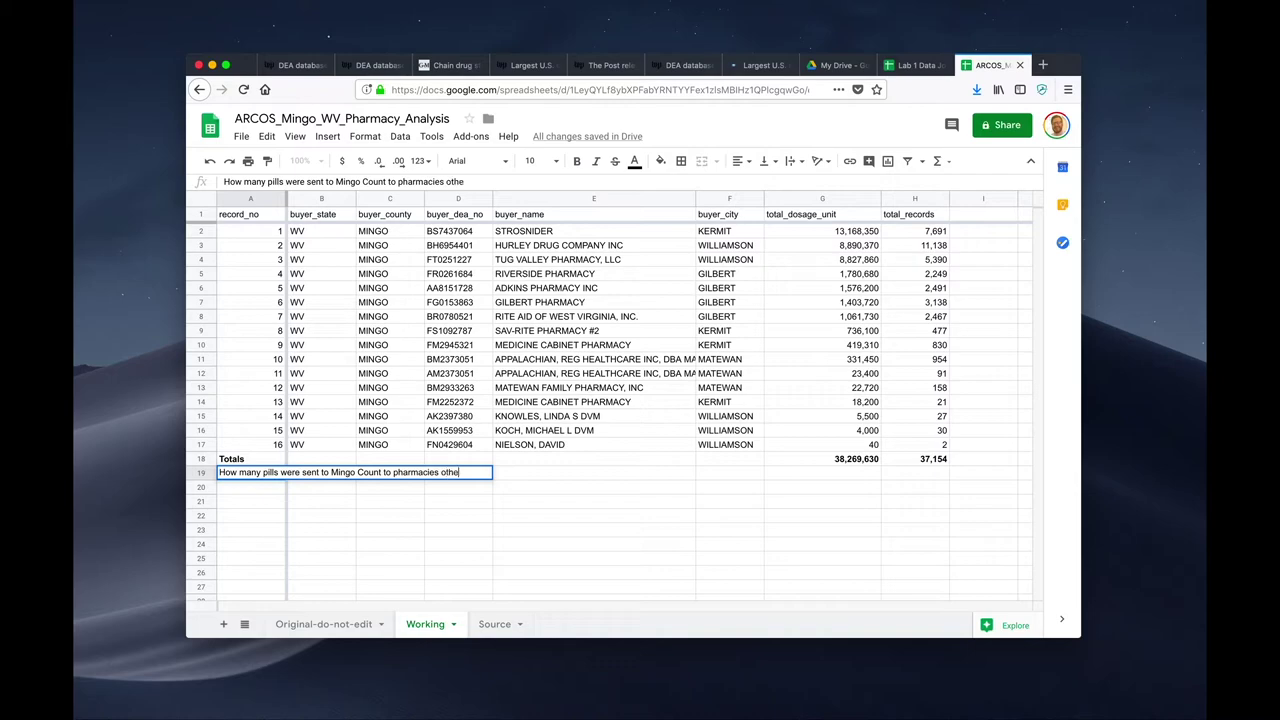
text(r than Strosniders)
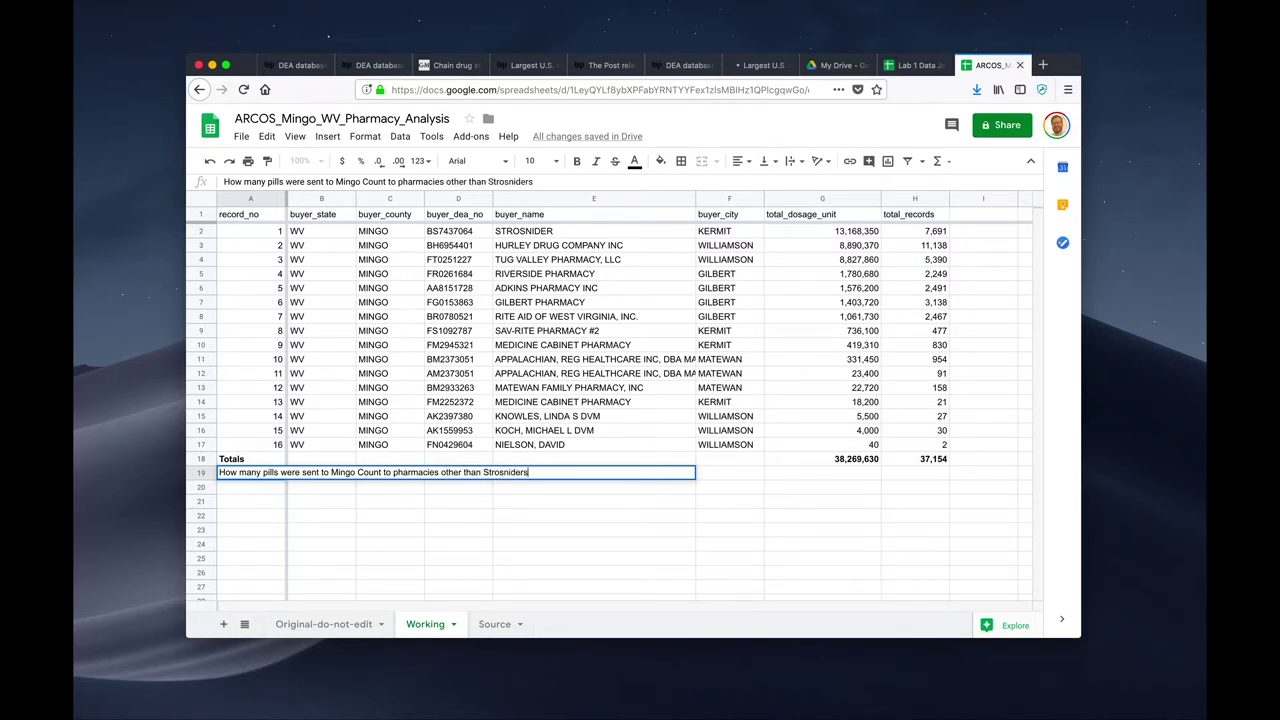
key(BackSpace)
text(?)
click(257, 476)
Bold and wrap the A19 question, and widen column A to fit it
key(super+b)
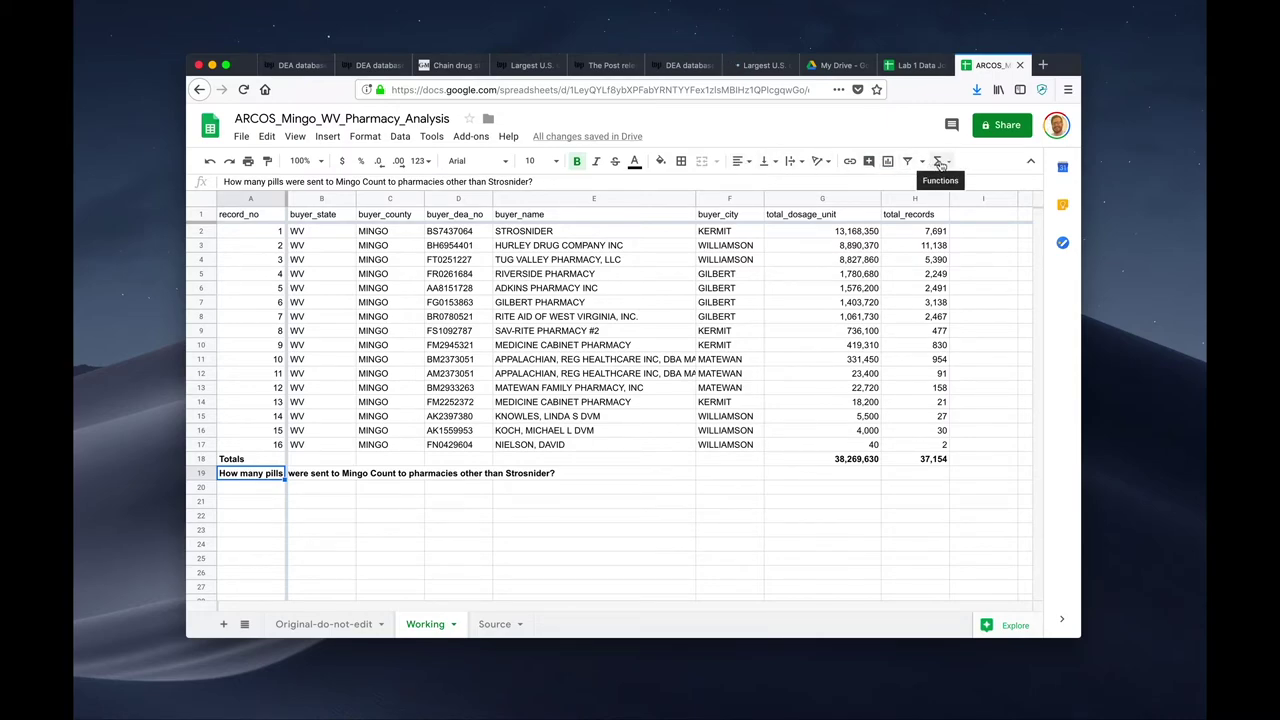
click(790, 161)
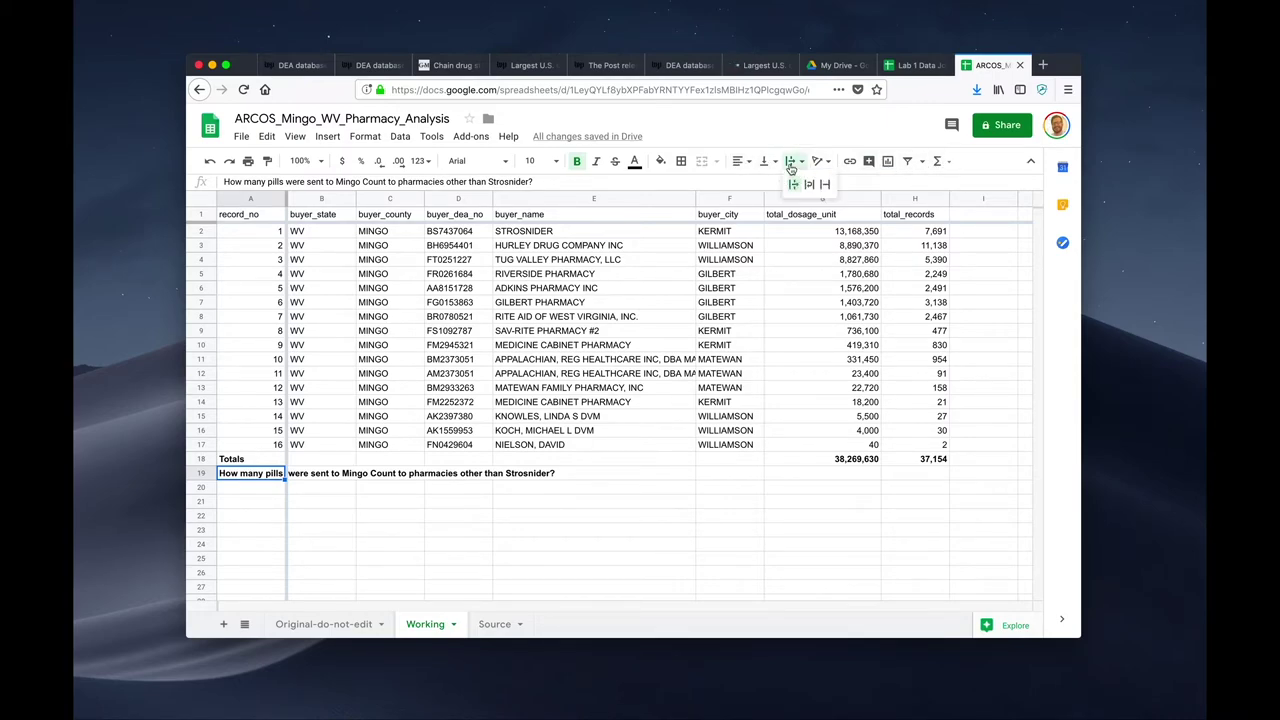
click(812, 185)
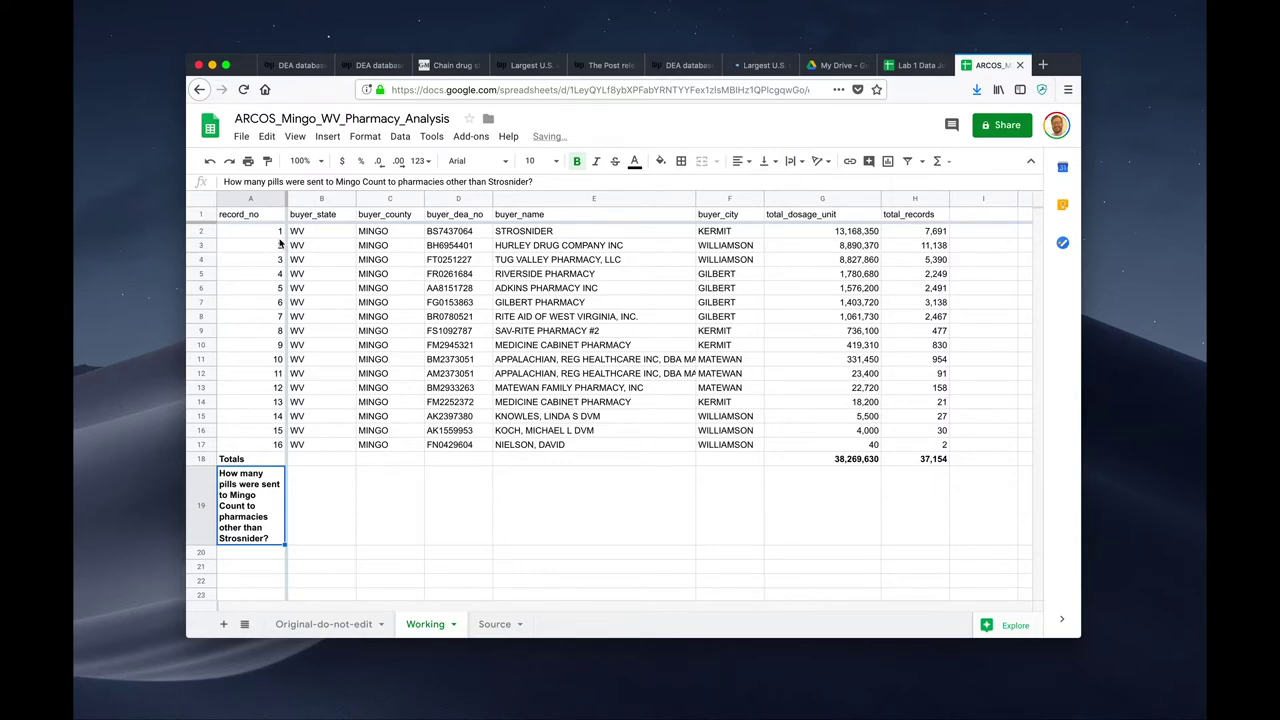
drag(284, 200, 362, 199)
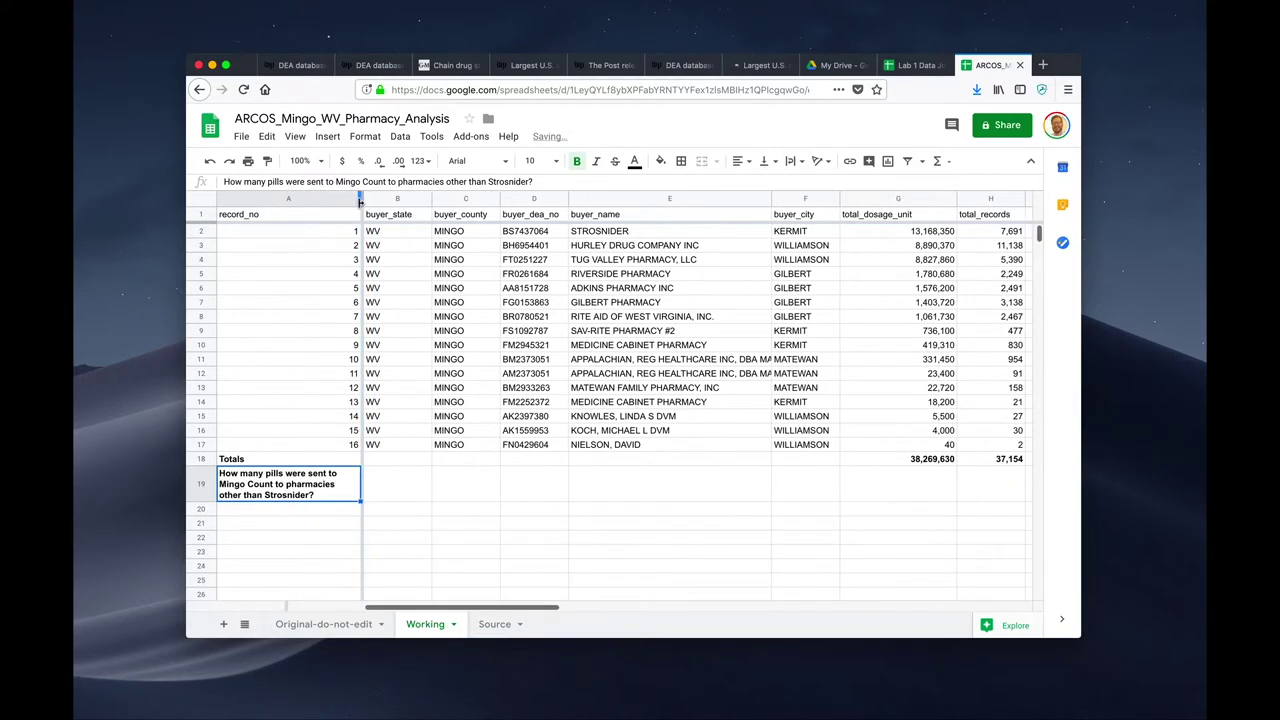
click(893, 486)
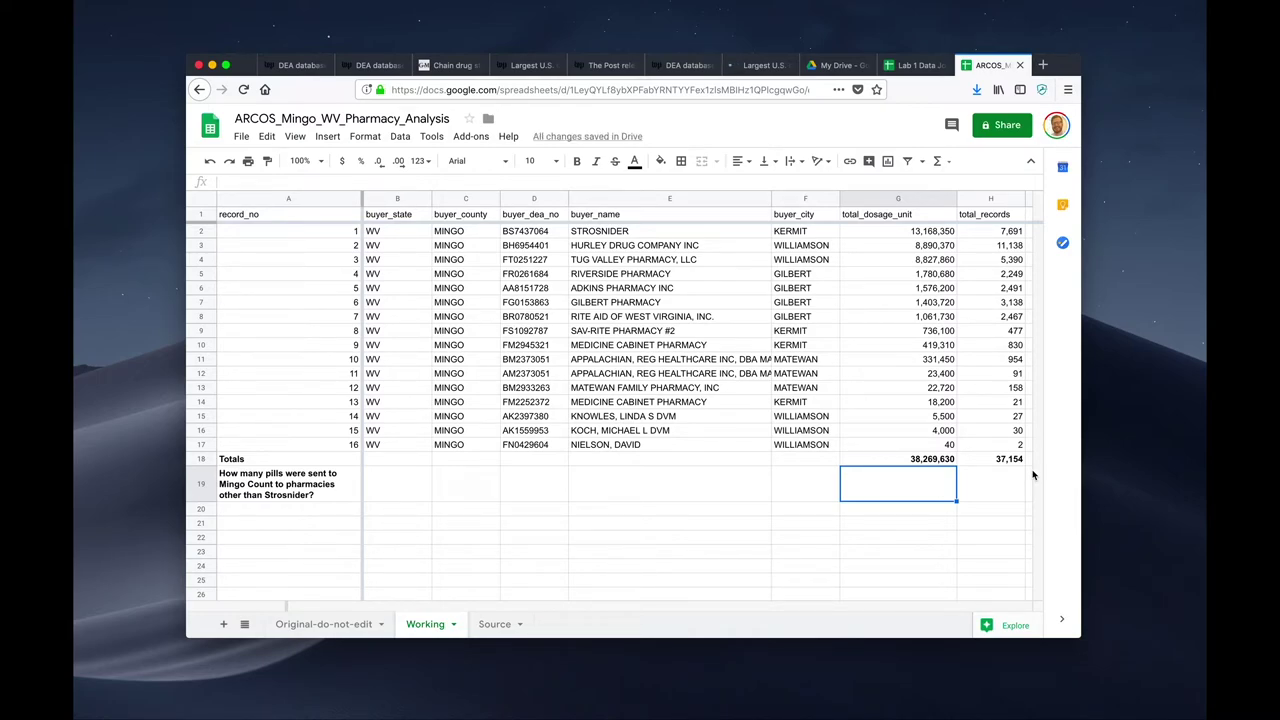
key(Up)
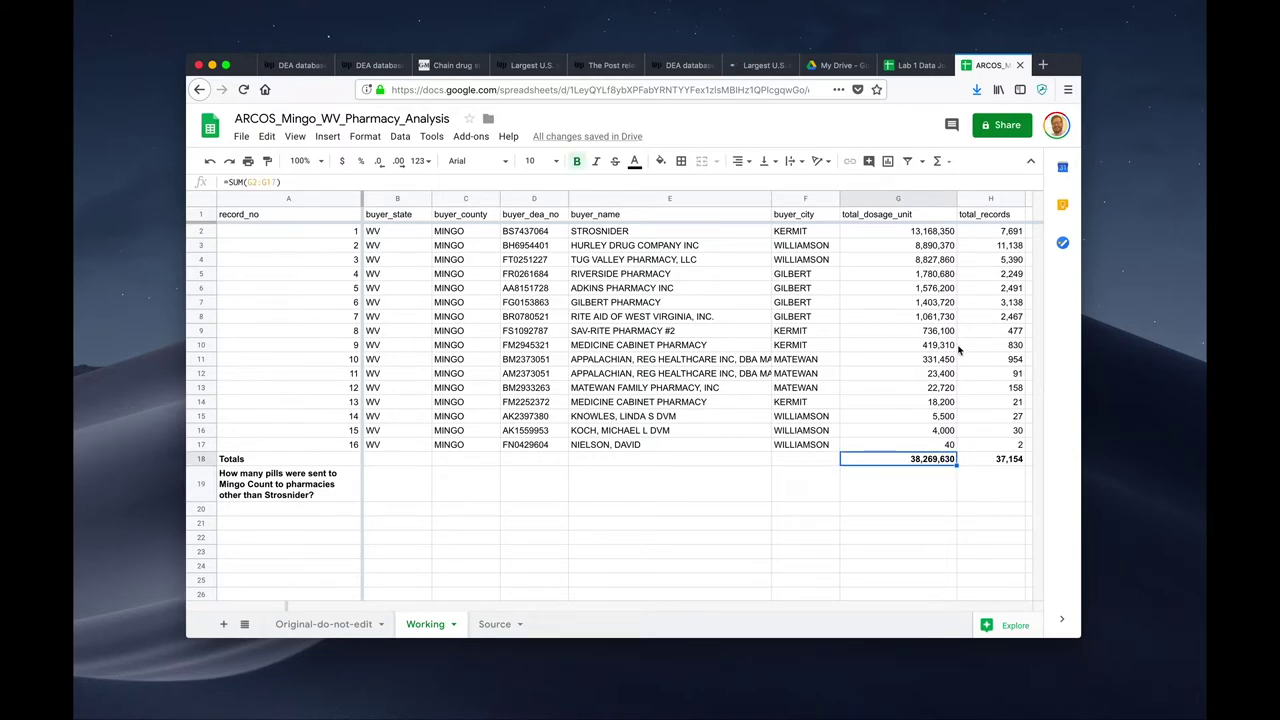
click(900, 490)
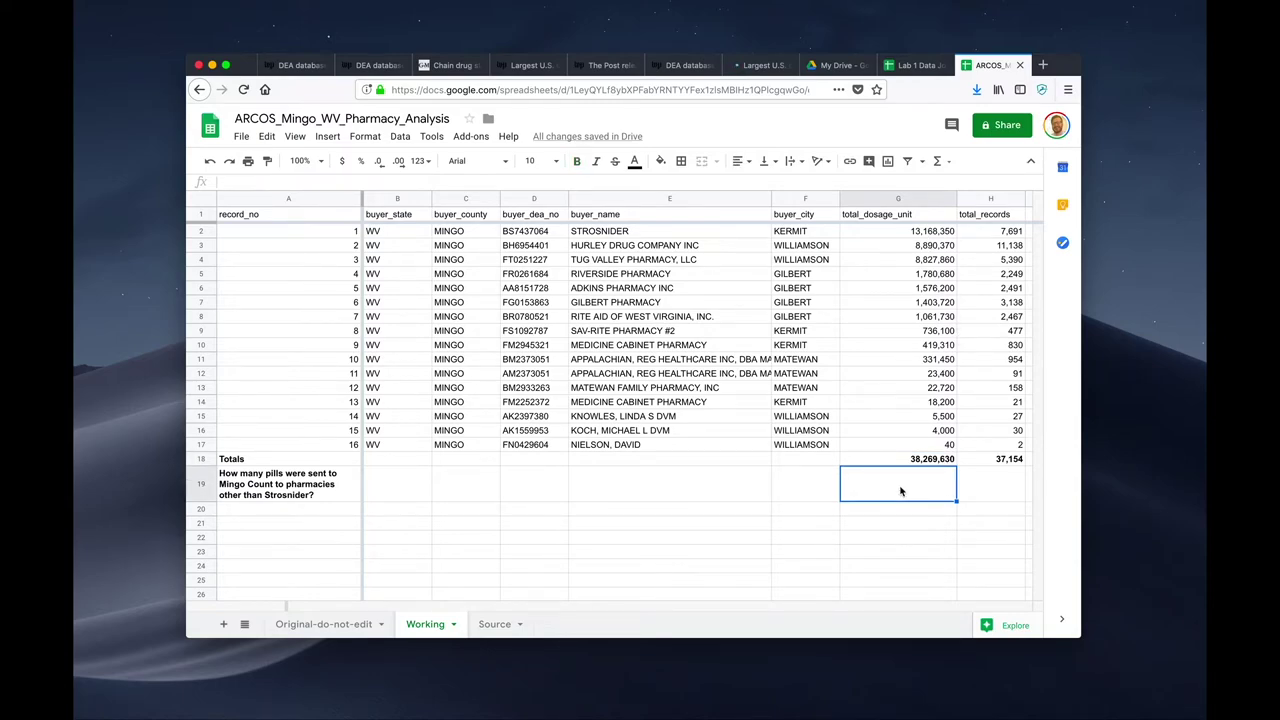
Enter =G18-G2 in G19 and bold the resulting 25,101,280
text(=g)
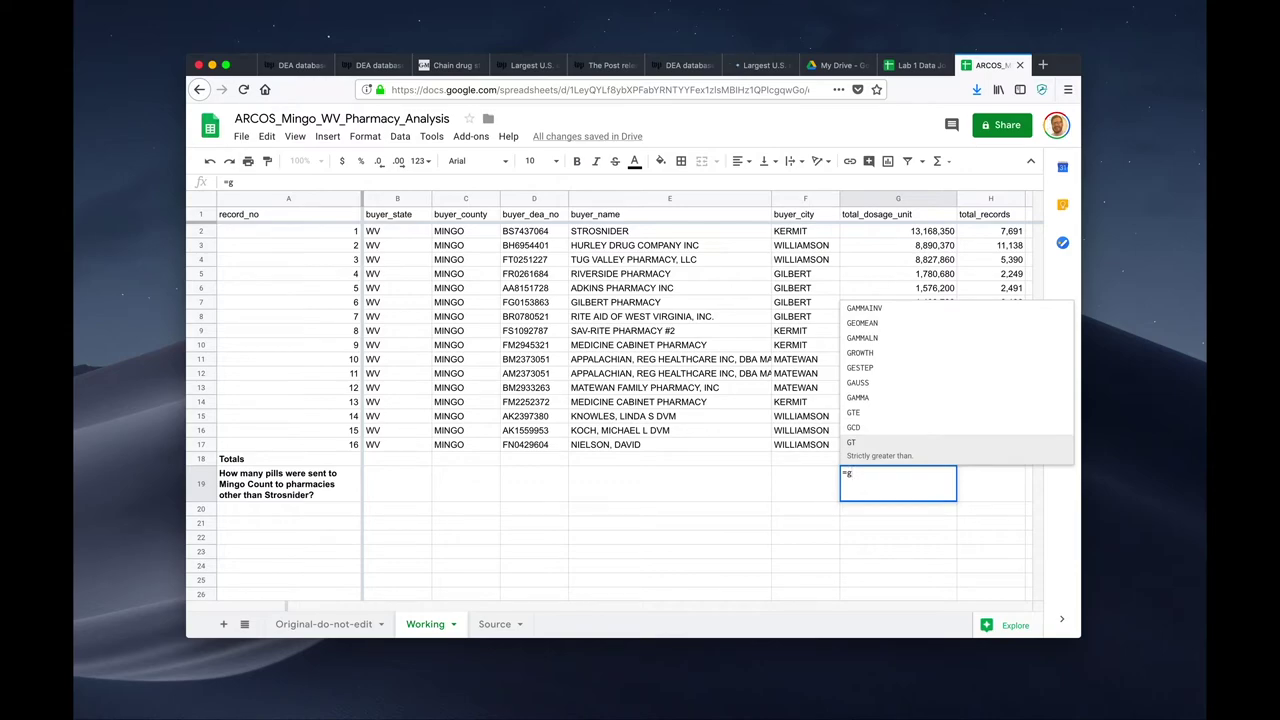
text(17)
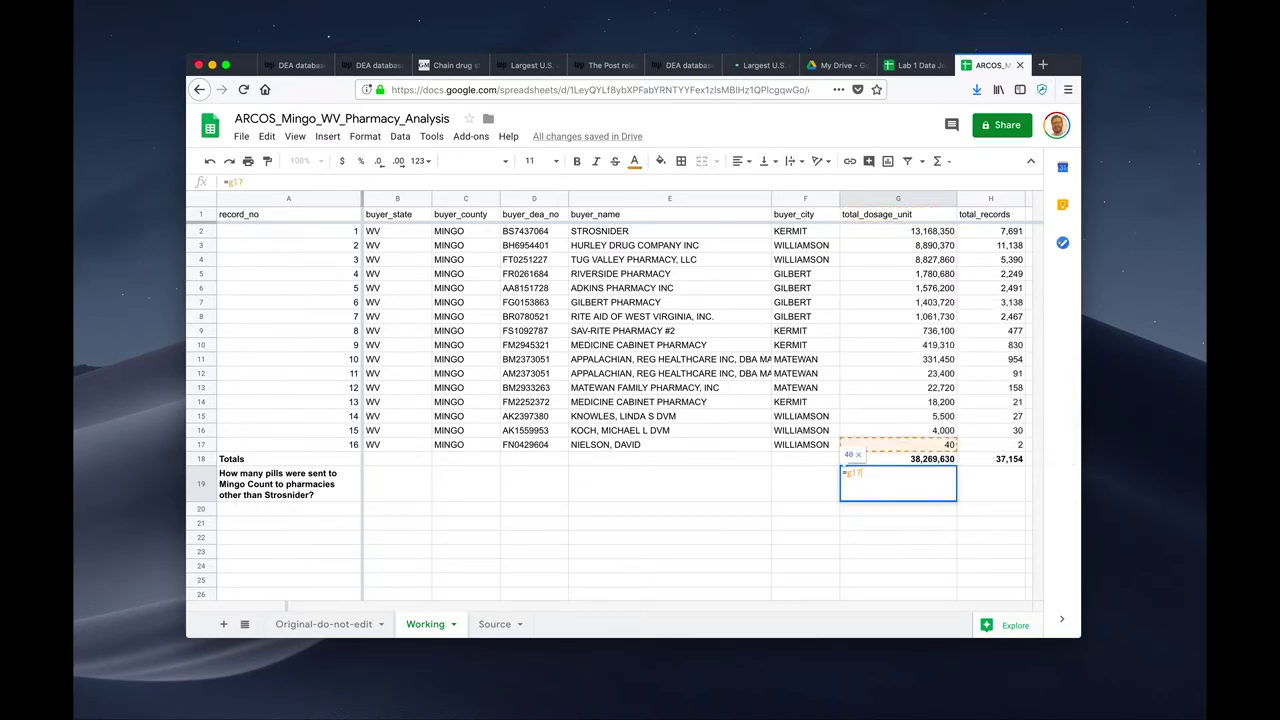
key(BackSpace)
text(9)
key(BackSpace)
text(8)
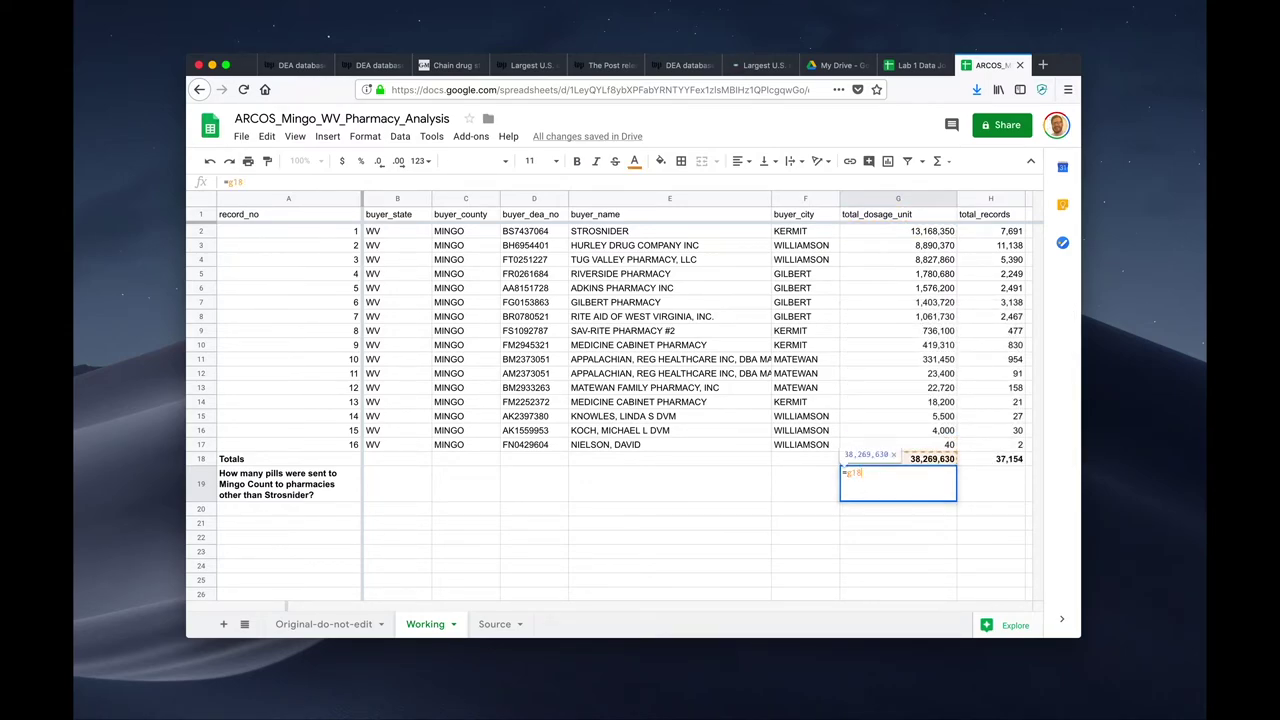
text(-g2)
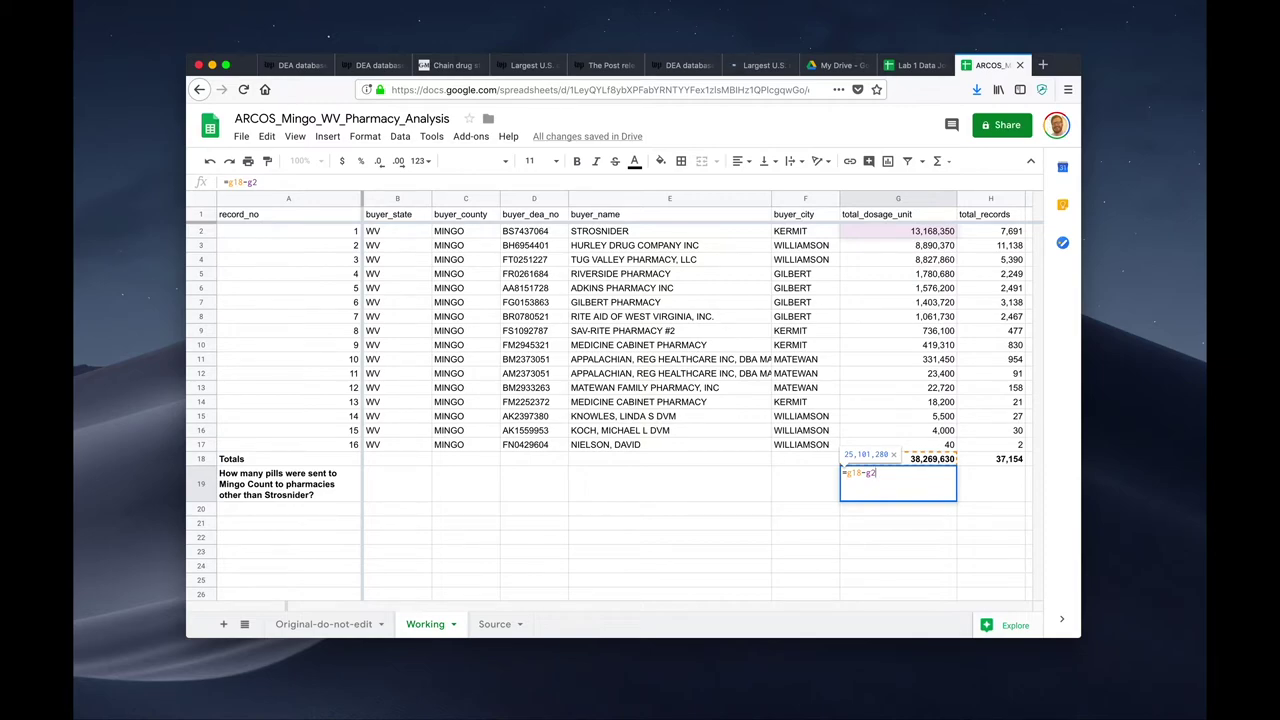
key(Return)
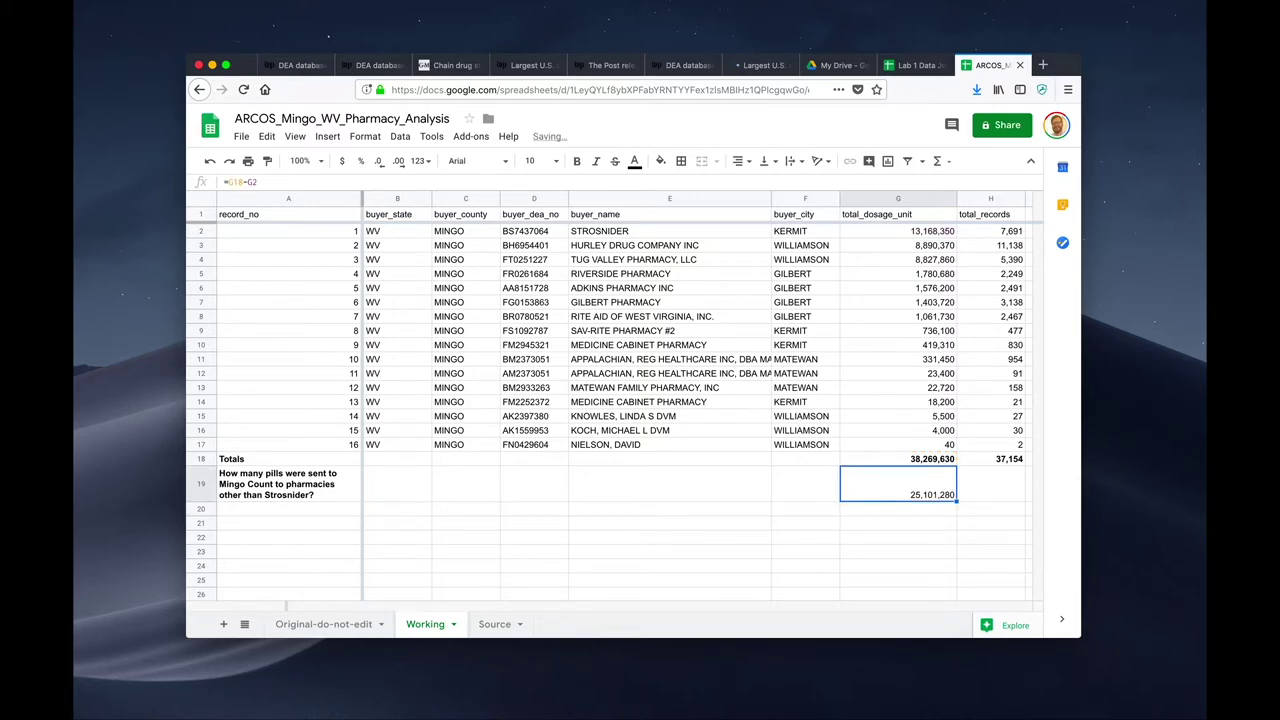
key(super+b)
key(Left)
key(Left)
key(Left)
key(Left)
key(Left)
key(Left)
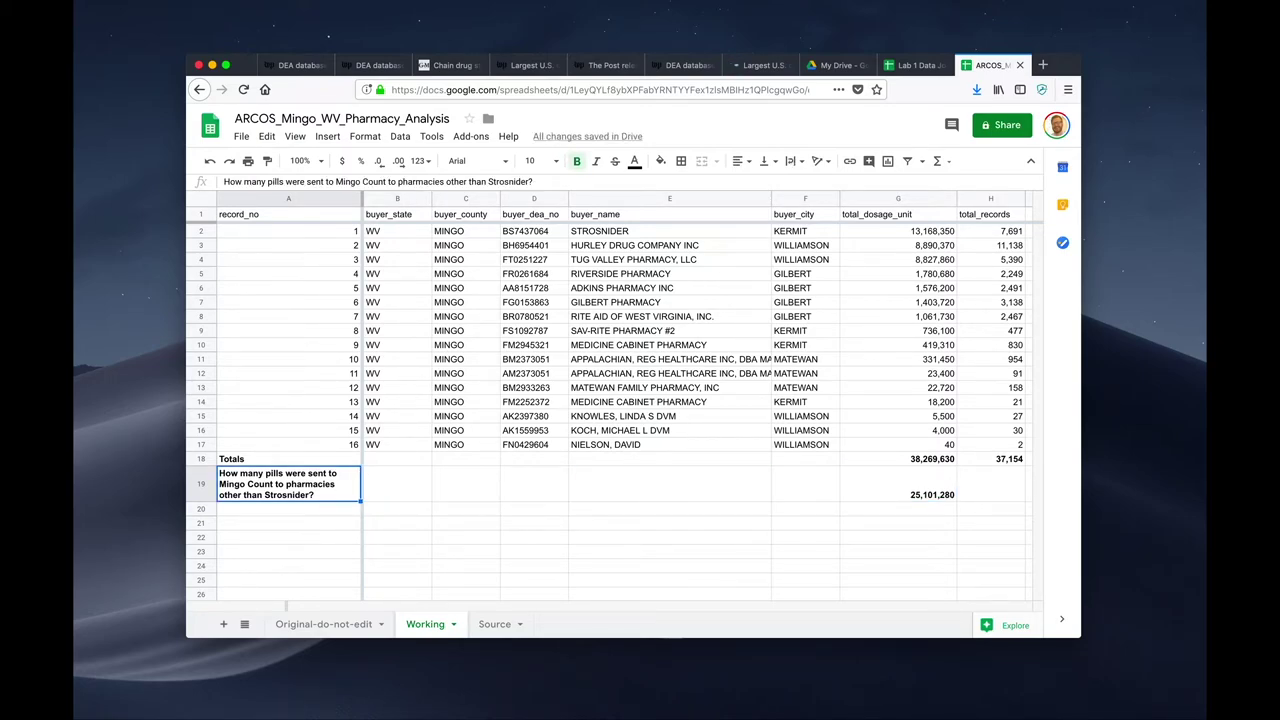
Replace the A18 label with 'How many pills were sent to Mingo County?'
key(Right)
key(Left)
key(Right)
key(Right)
key(Right)
key(Right)
key(Right)
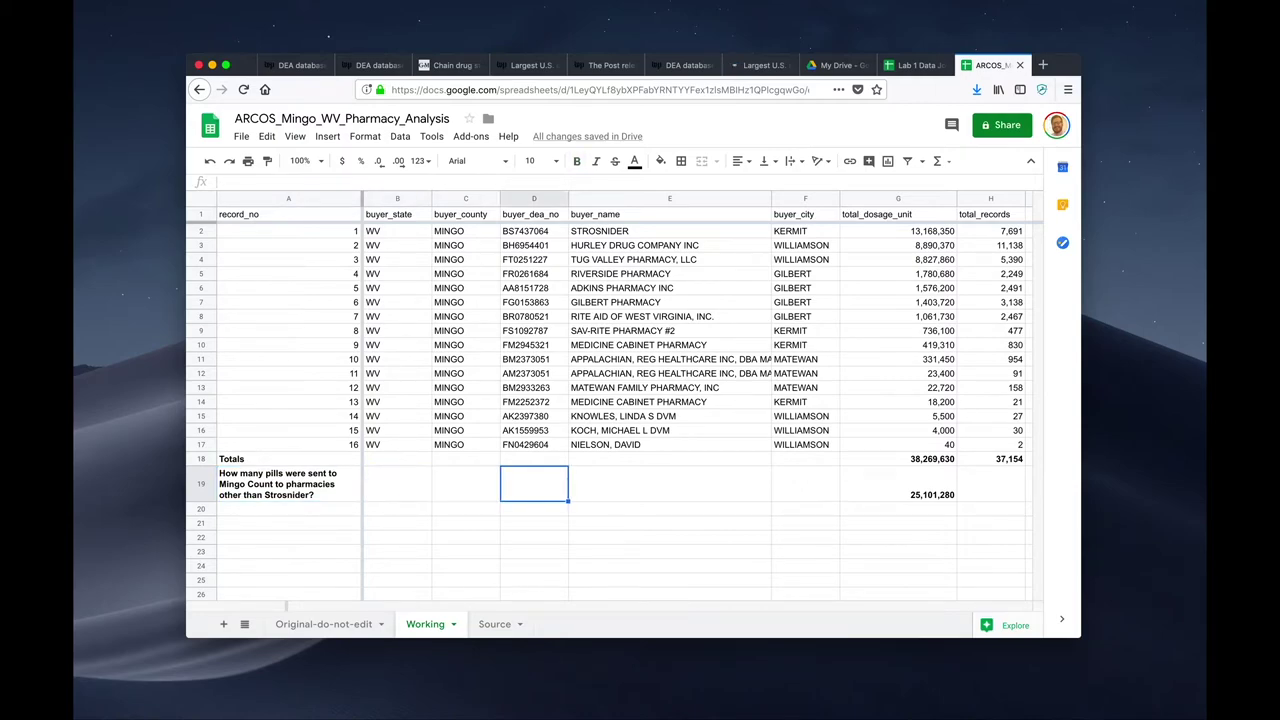
key(Left)
key(Left)
key(Left)
key(Left)
key(Left)
key(Left)
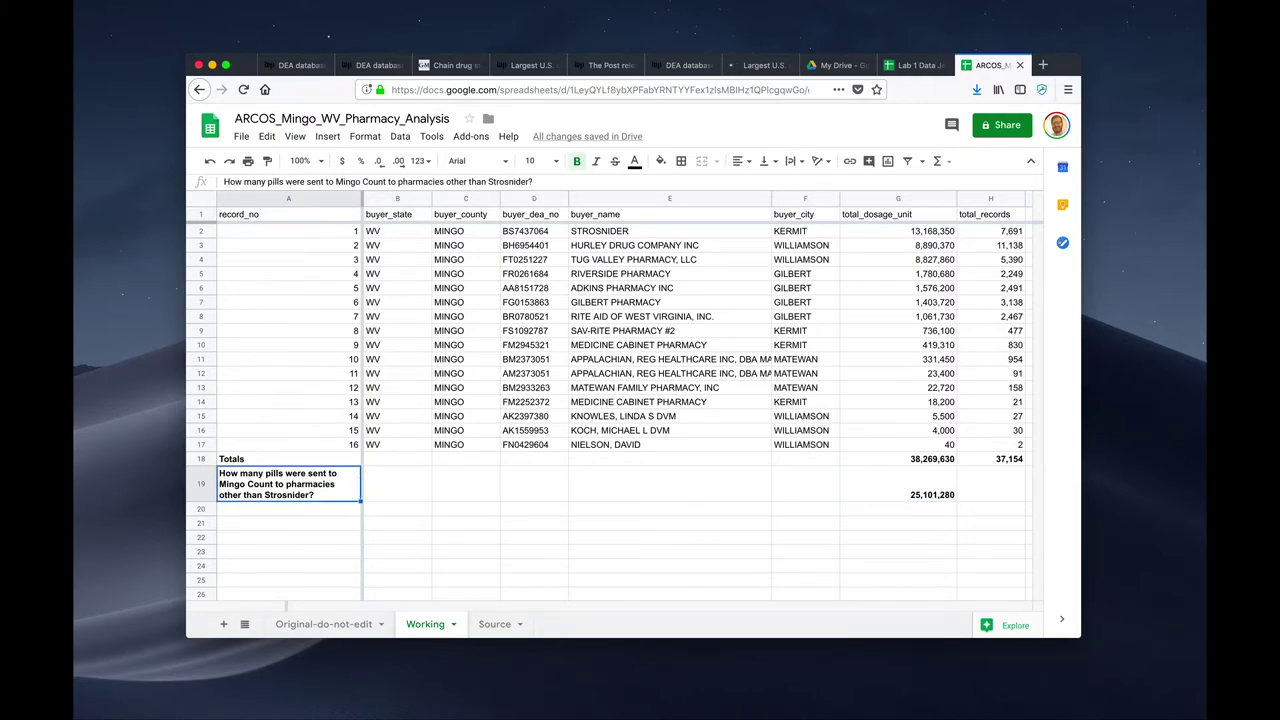
key(Up)
text(How)
key(BackSpace)
key(BackSpace)
key(BackSpace)
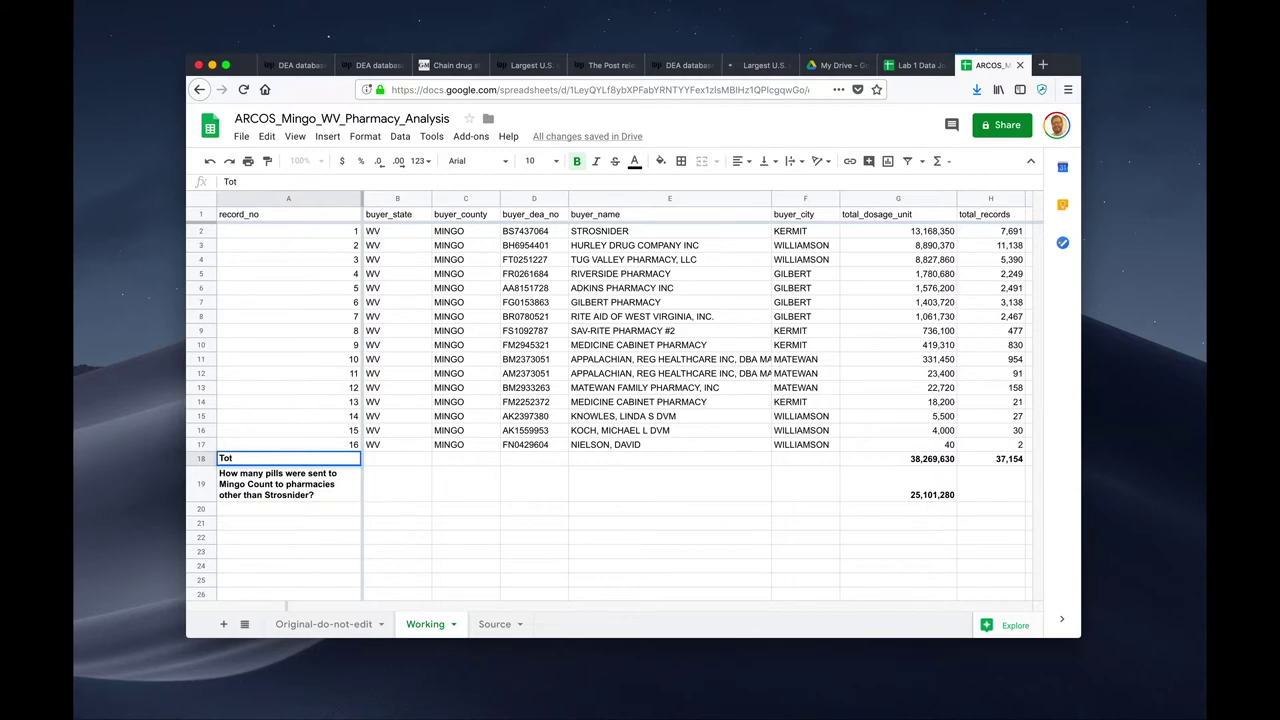
text(How many pills were sent to Mingo )
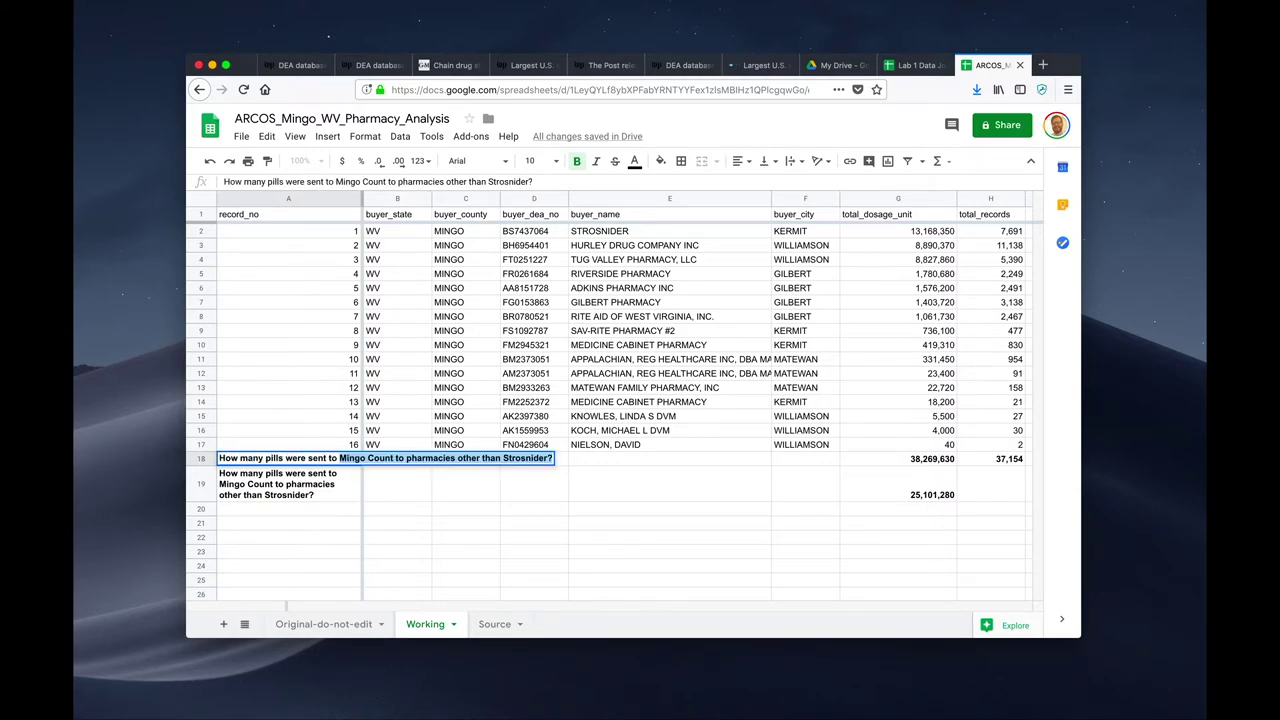
text(Coun)
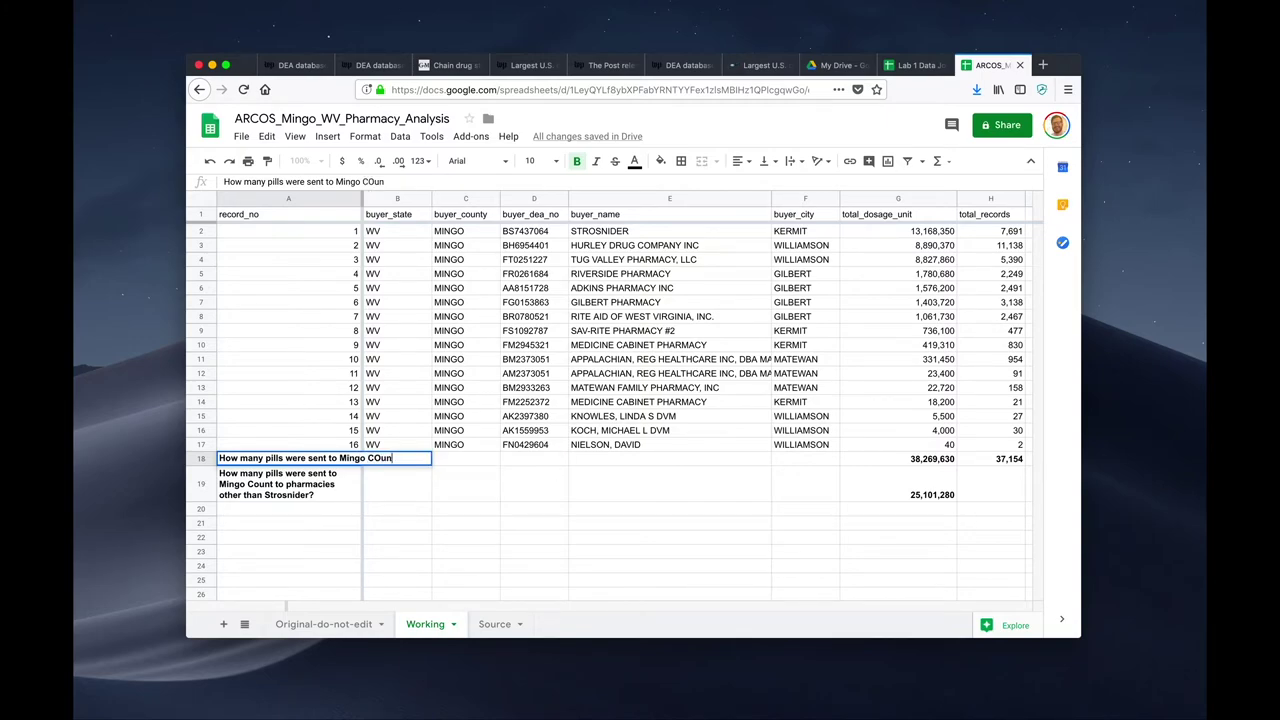
text(ty?)
key(Return)
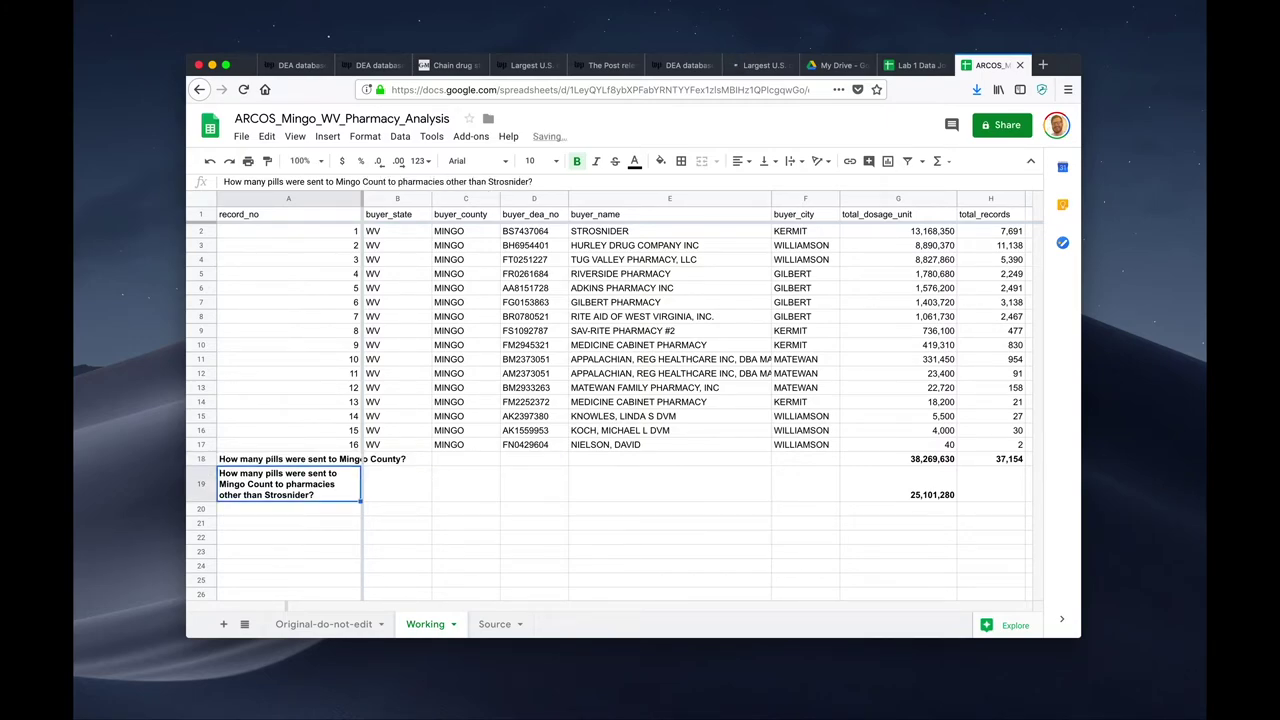
key(Up)
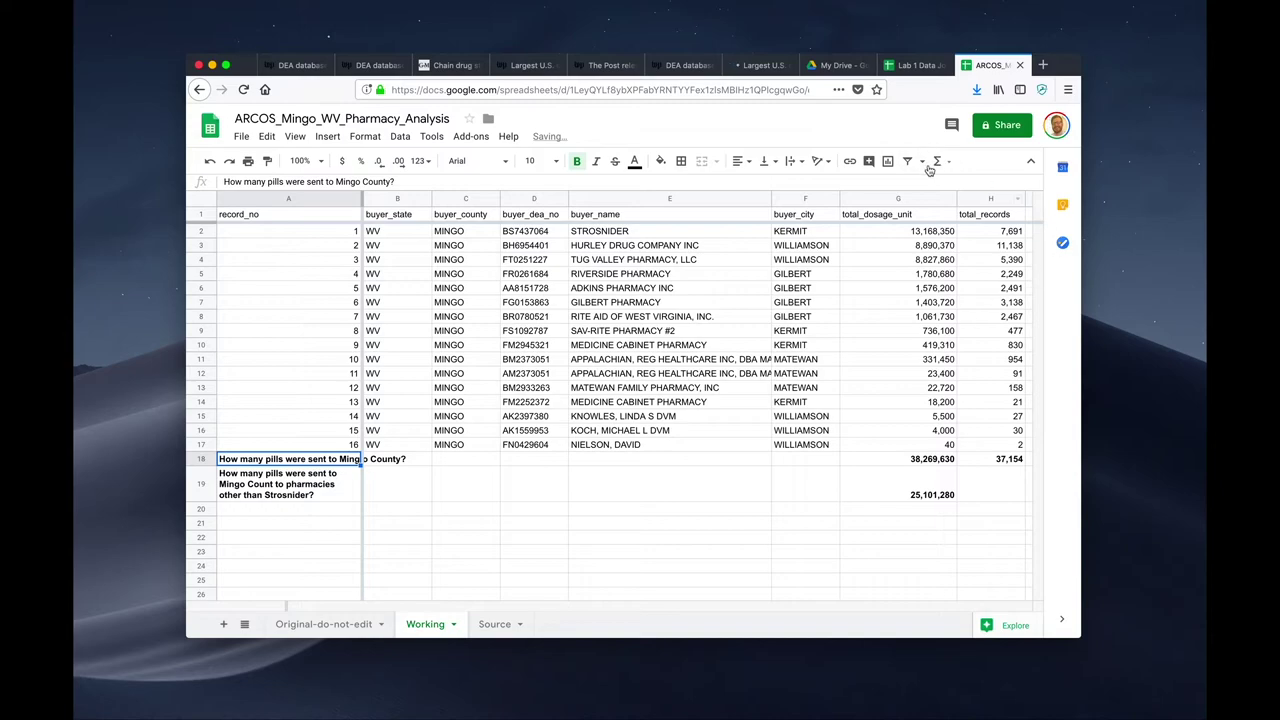
Apply Wrap text wrapping to the A18 question
click(797, 161)
click(814, 185)
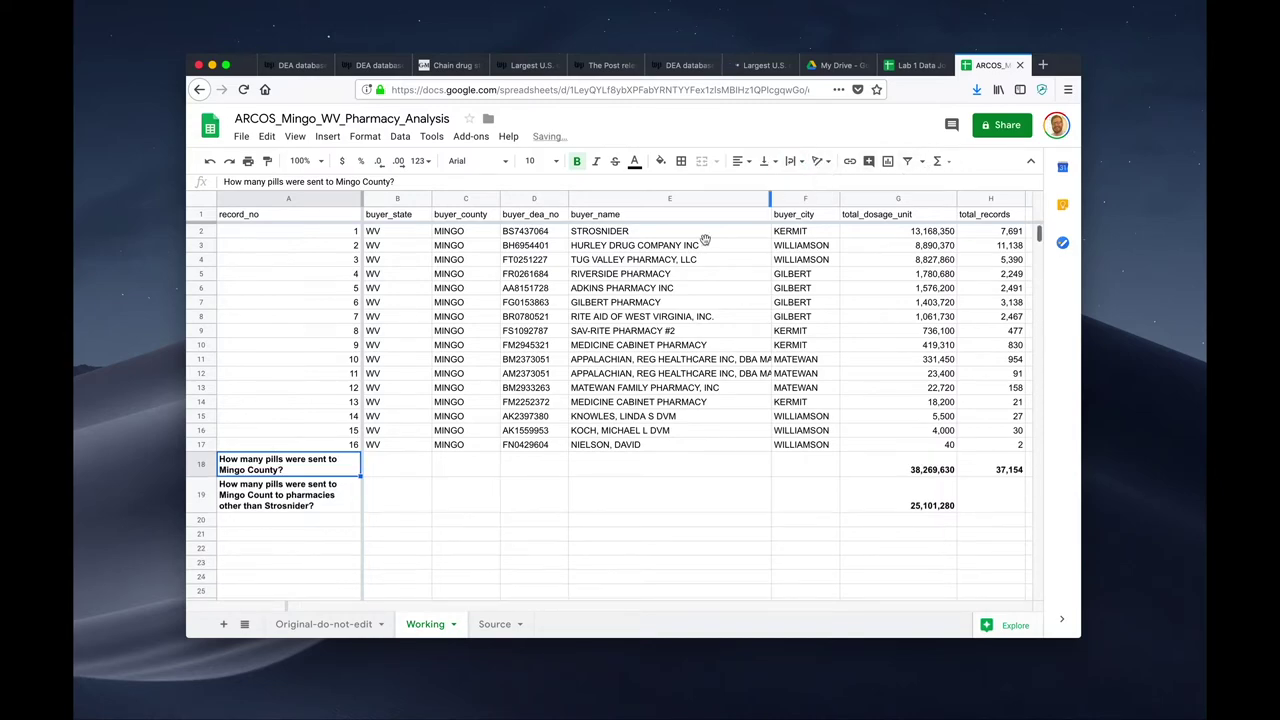
click(324, 506)
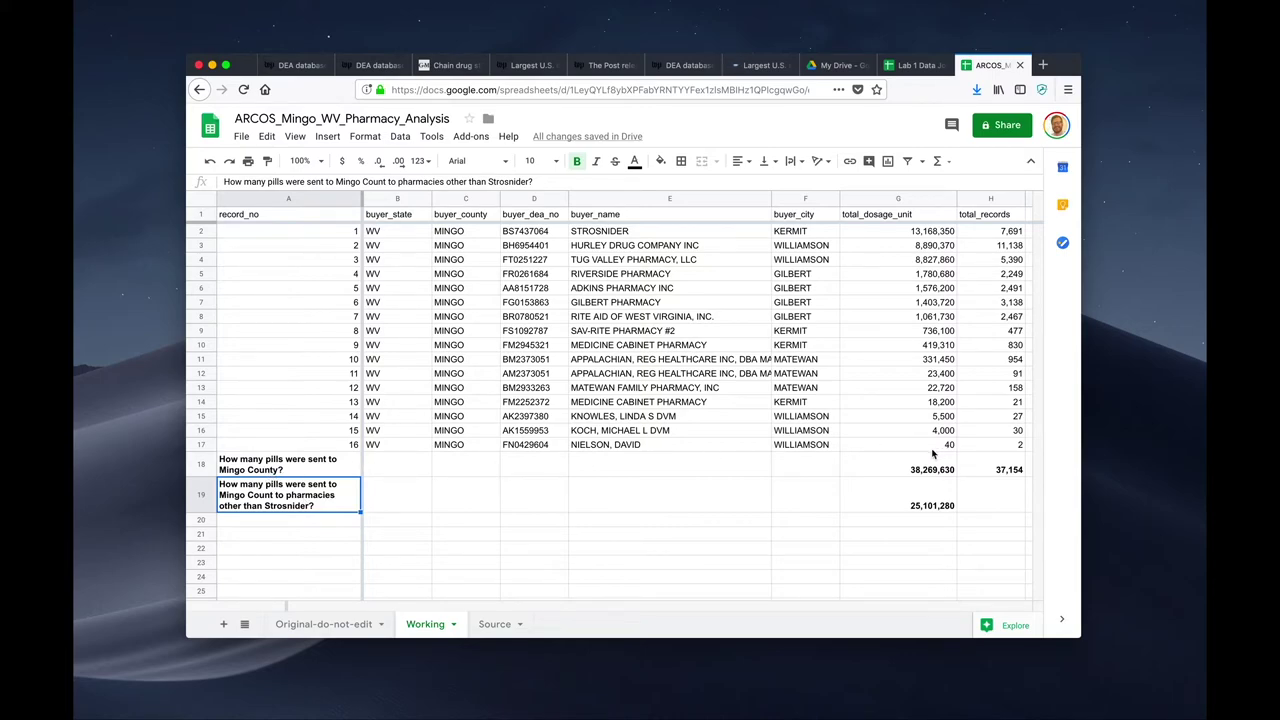
click(1005, 468)
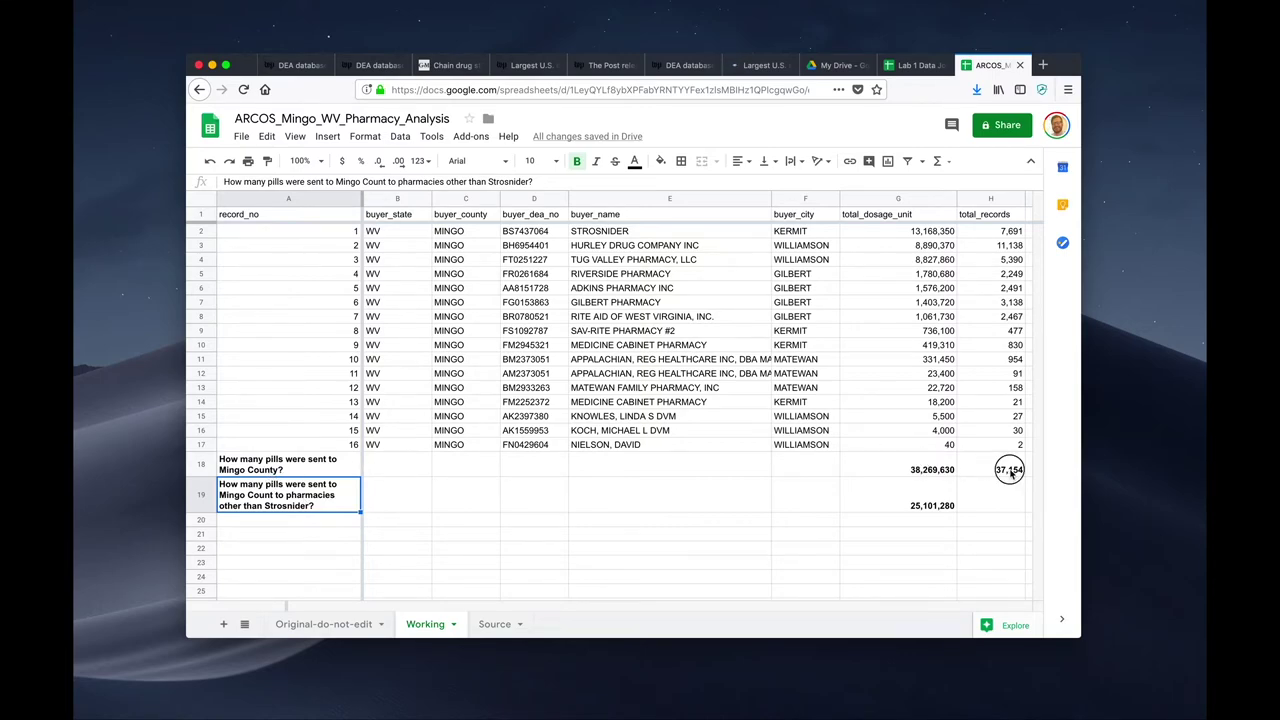
Enter the header average_pills_per_record in cell I1, beside total_records
click(930, 468)
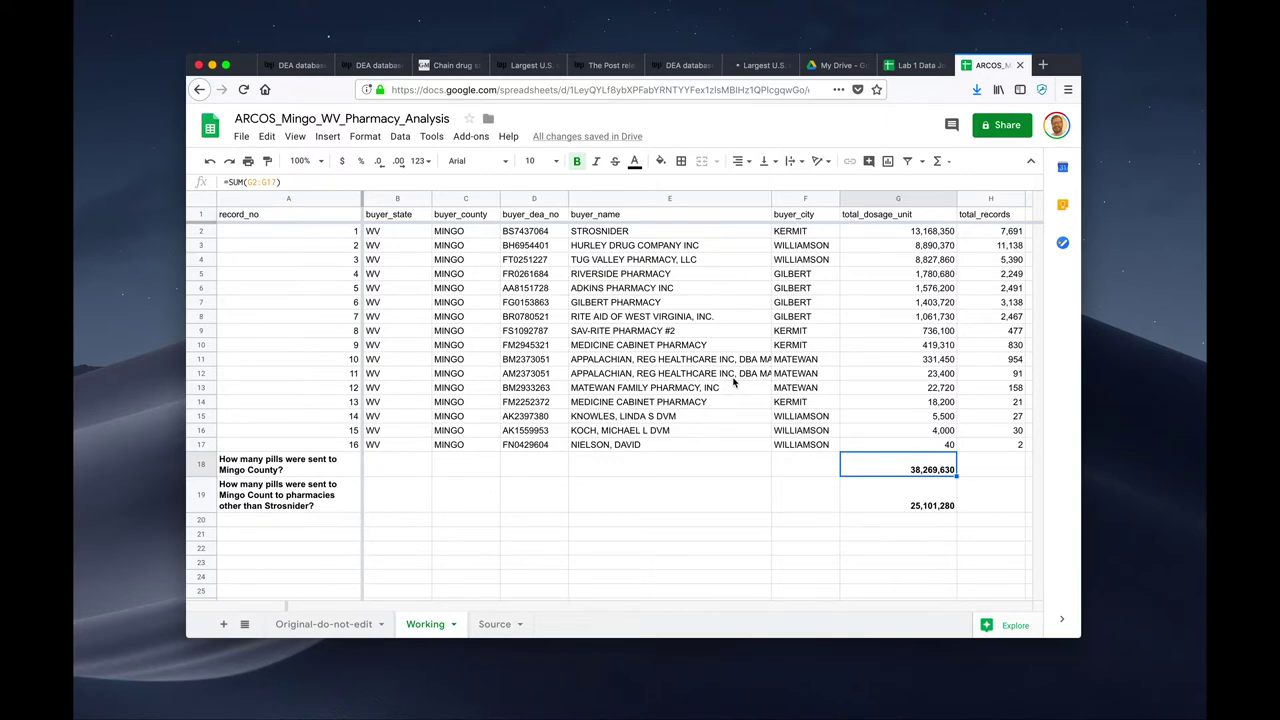
scroll(733, 382, right, 3)
scroll(733, 382, left, 1)
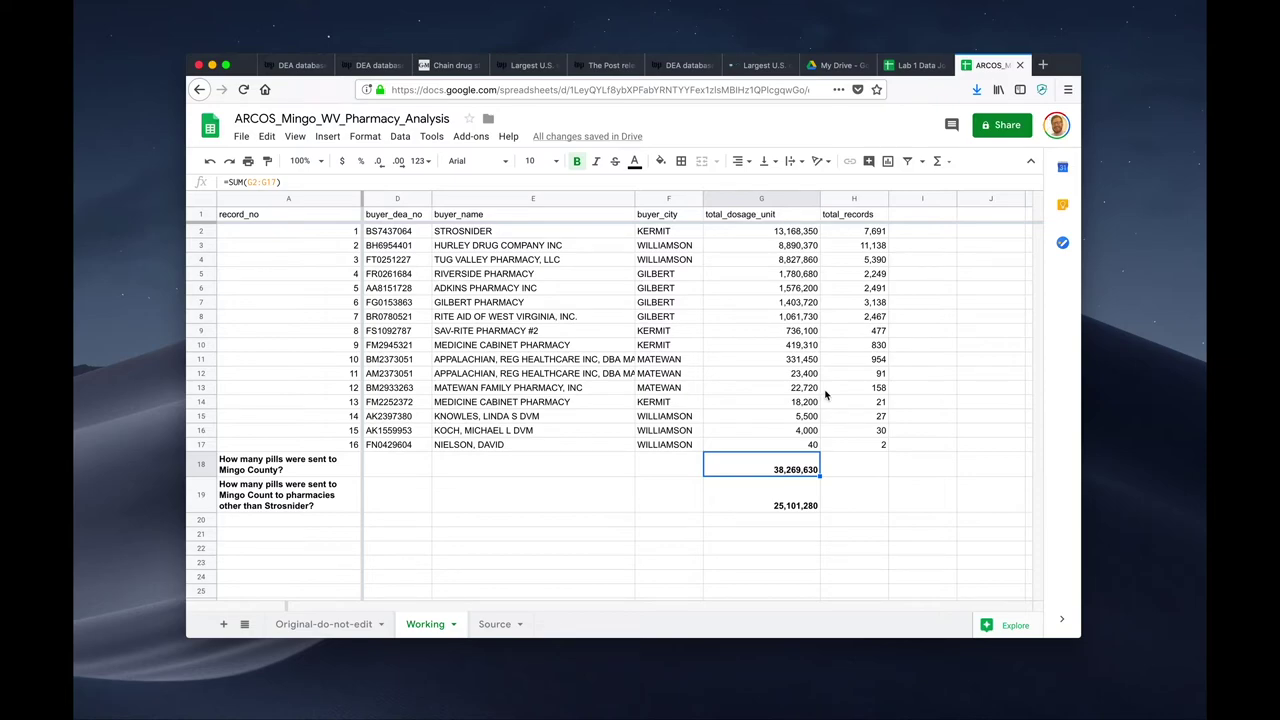
click(920, 214)
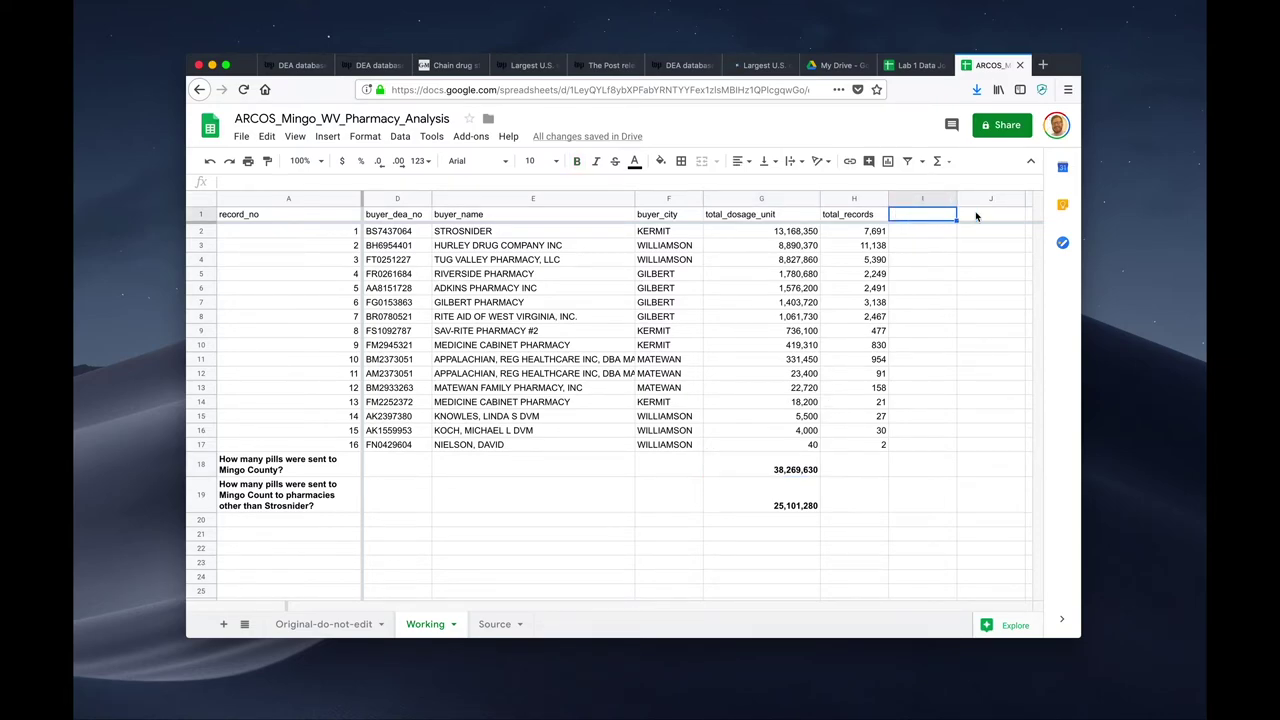
text(average_)
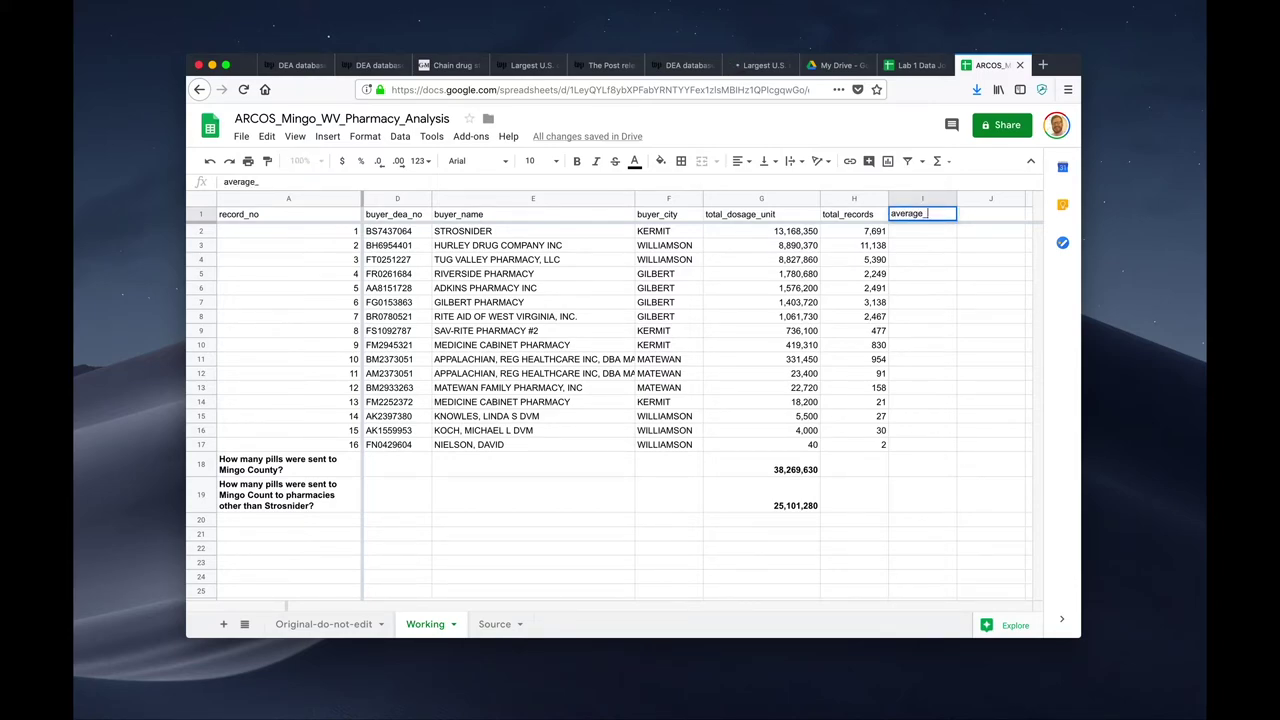
text(pills_per)
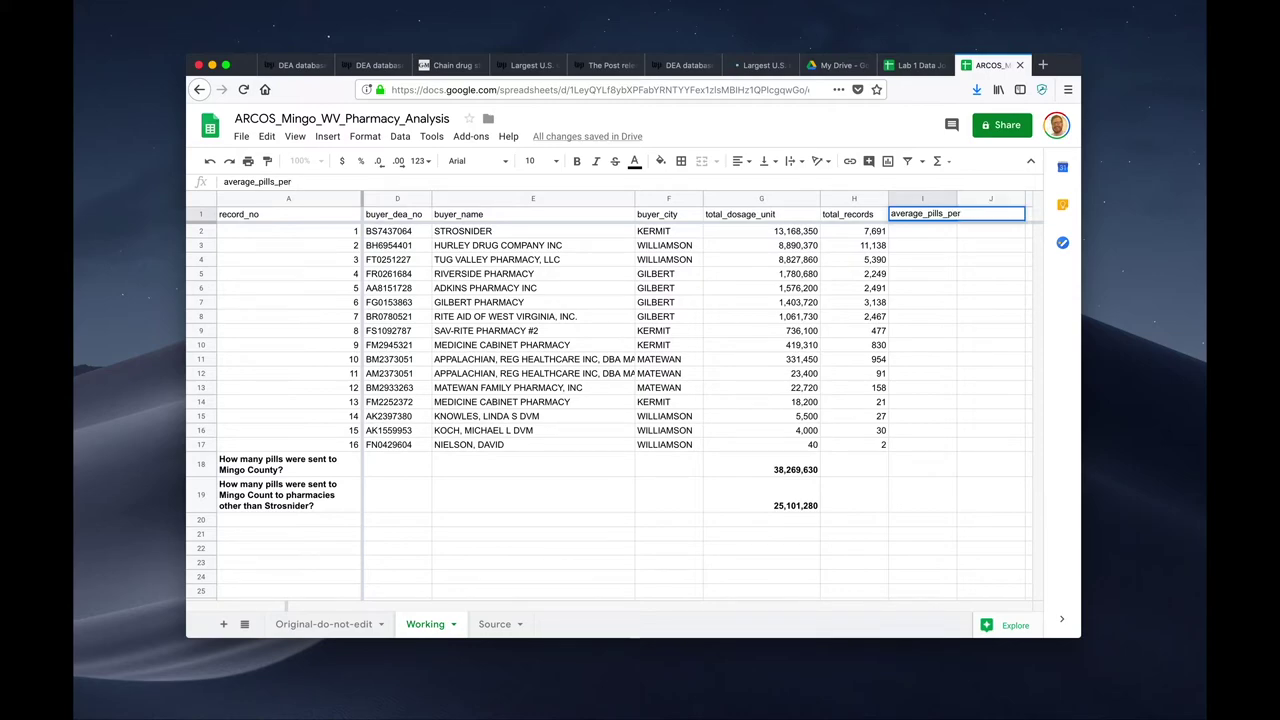
text(_record)
key(Return)
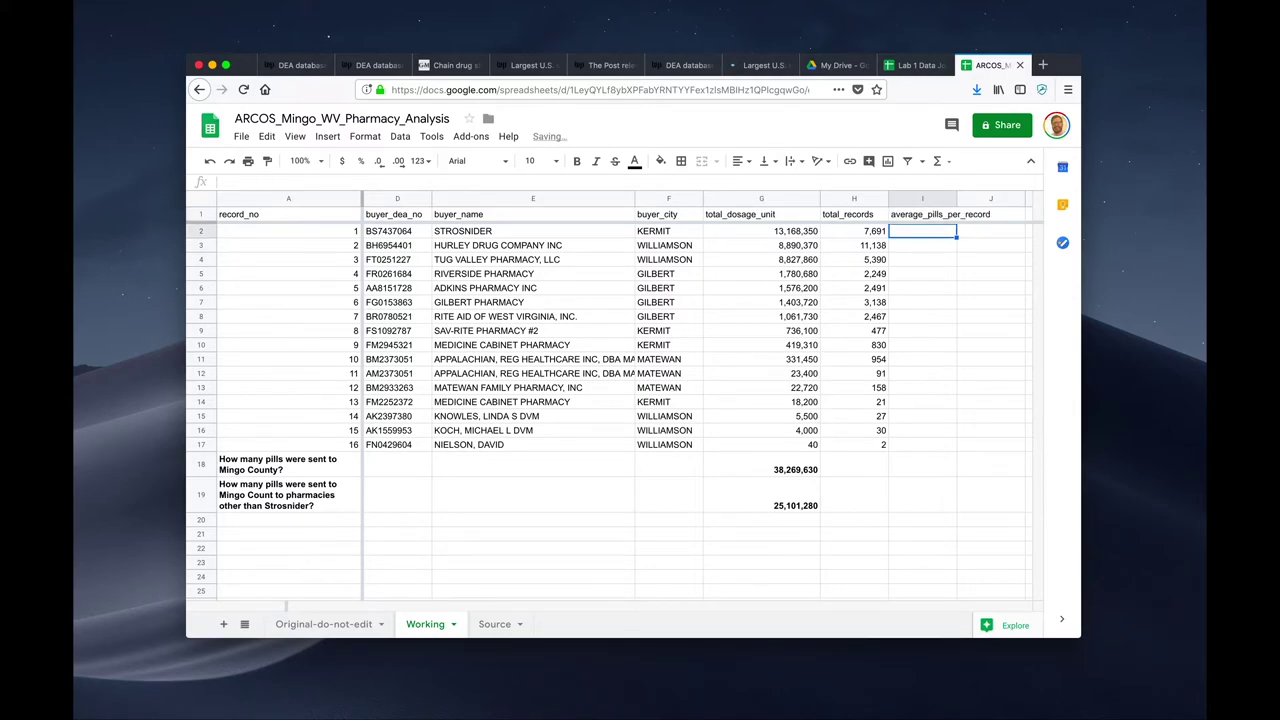
text(=)
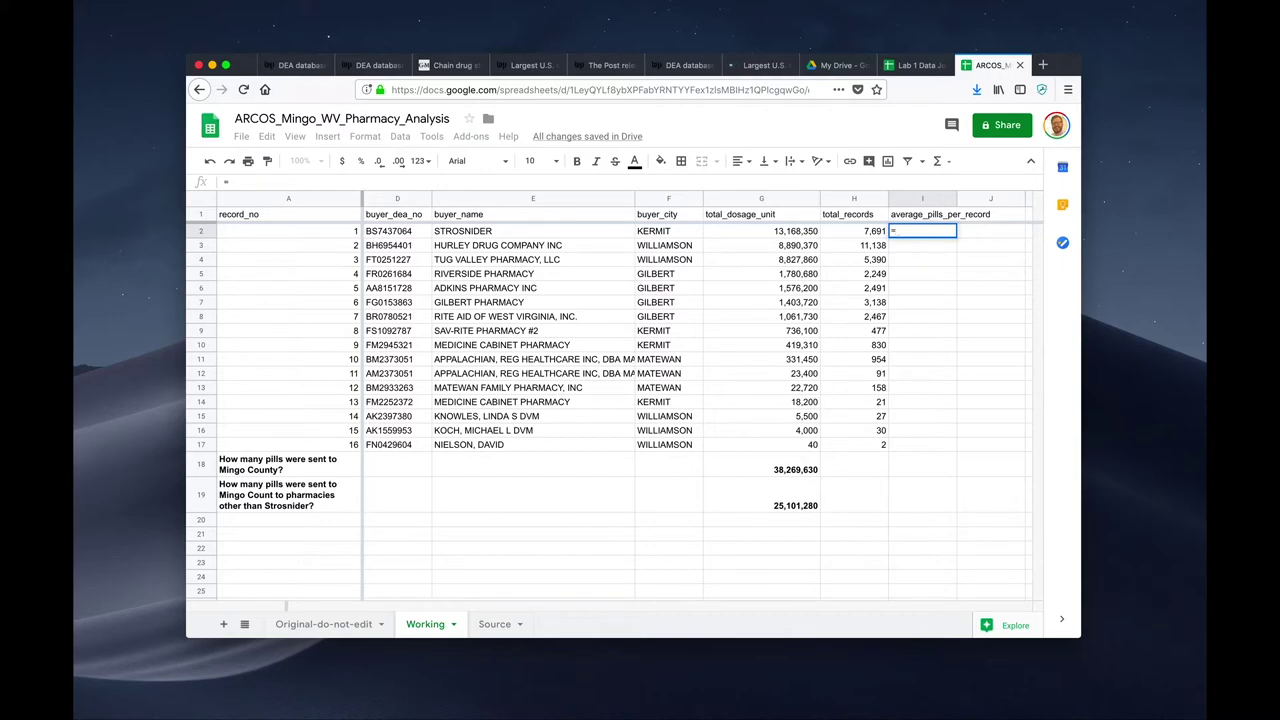
Enter =G2/H2 in I2, giving Strosnider 1712.17657 pills per record
text(g2/h2)
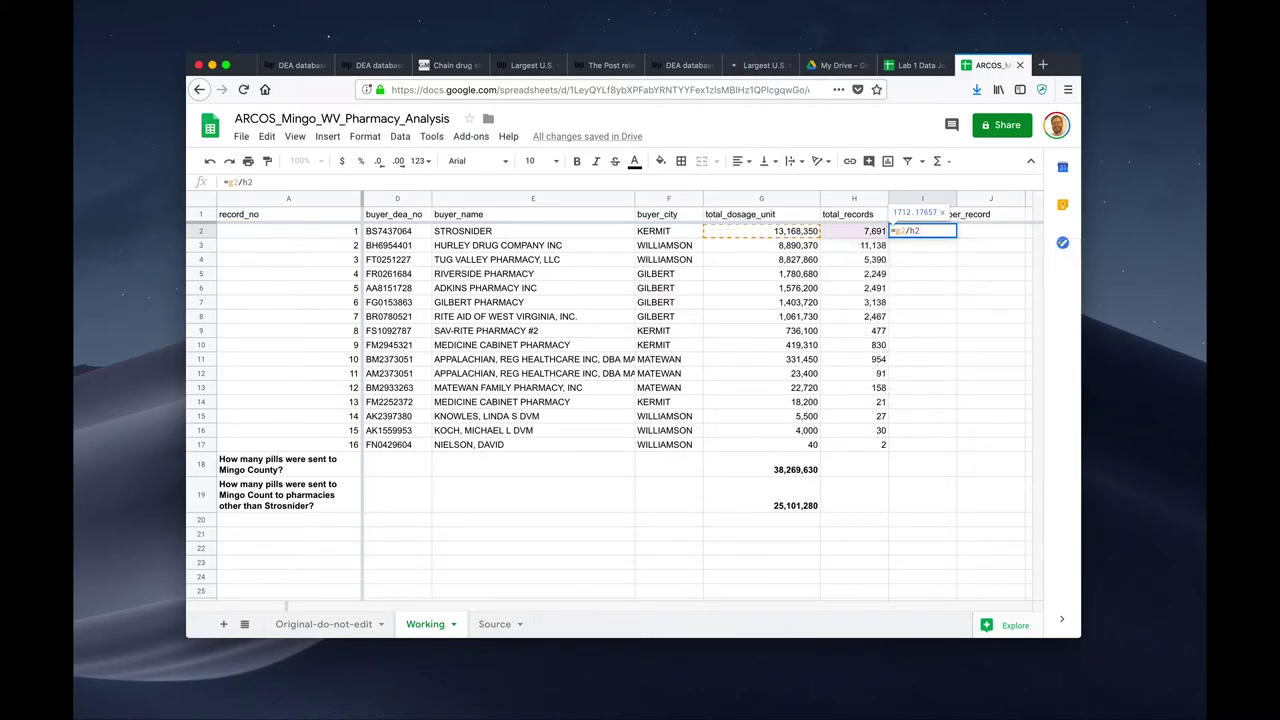
key(Return)
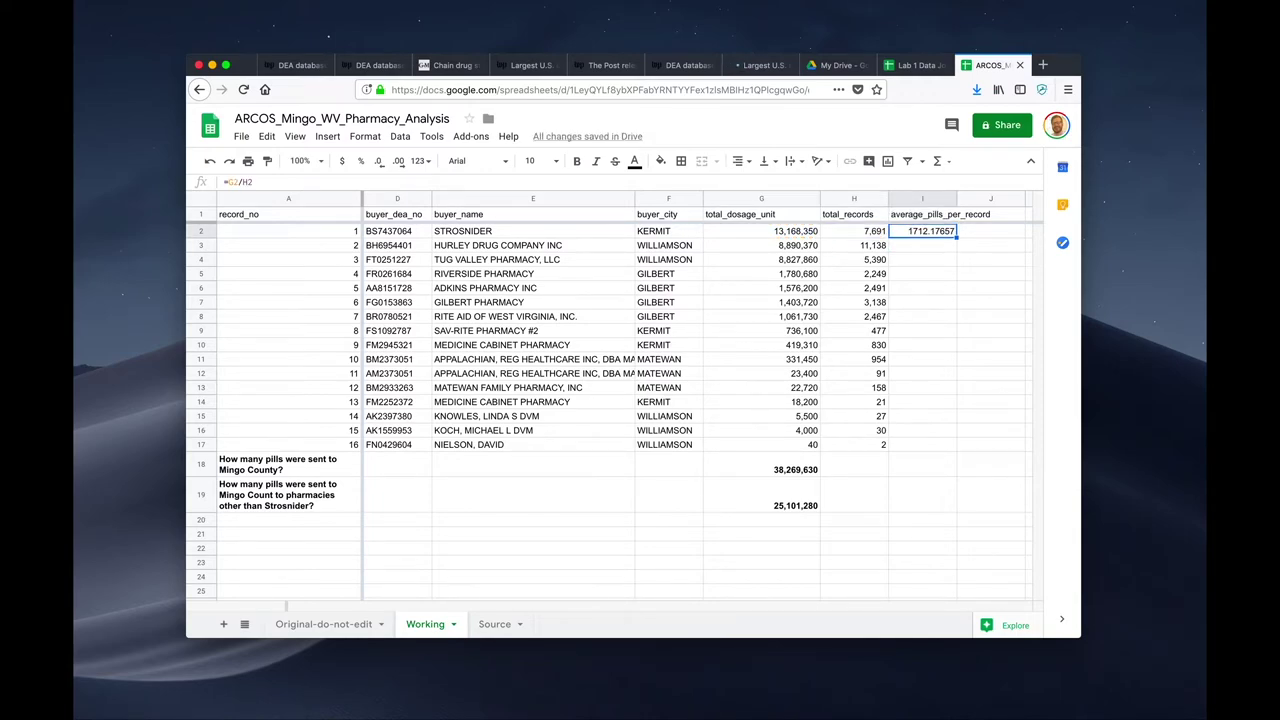
double_click(950, 234)
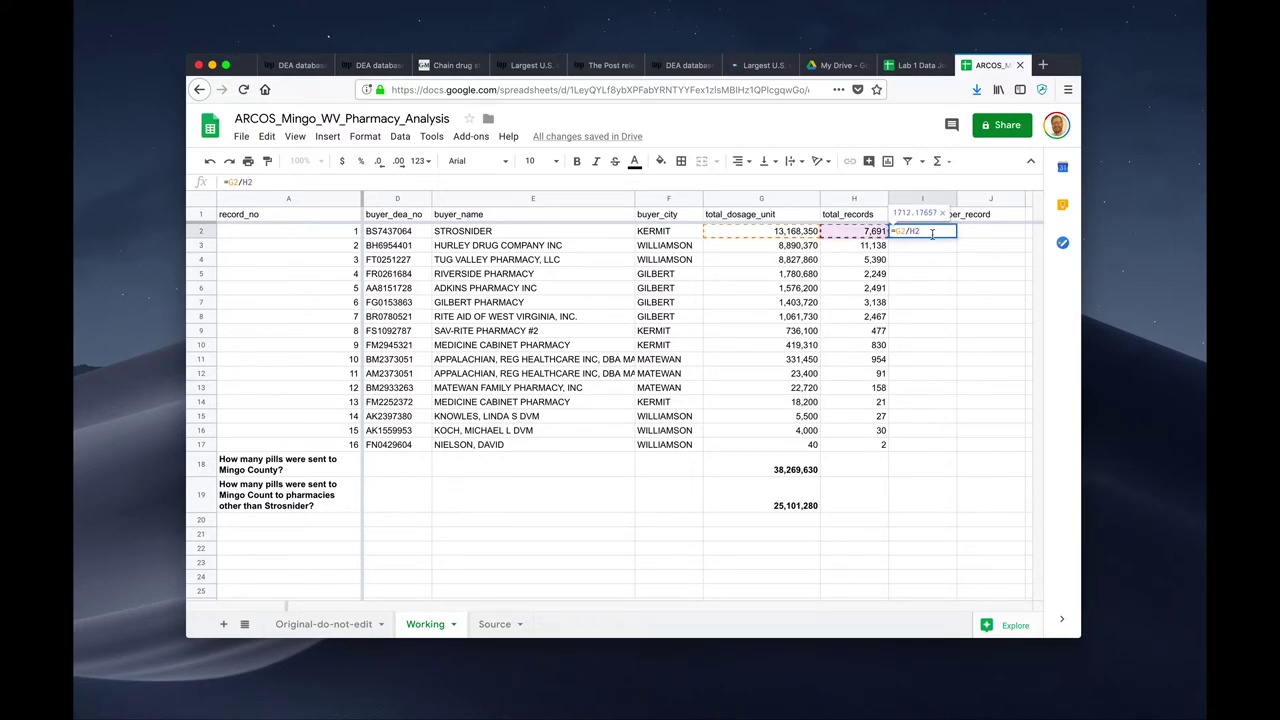
key(Return)
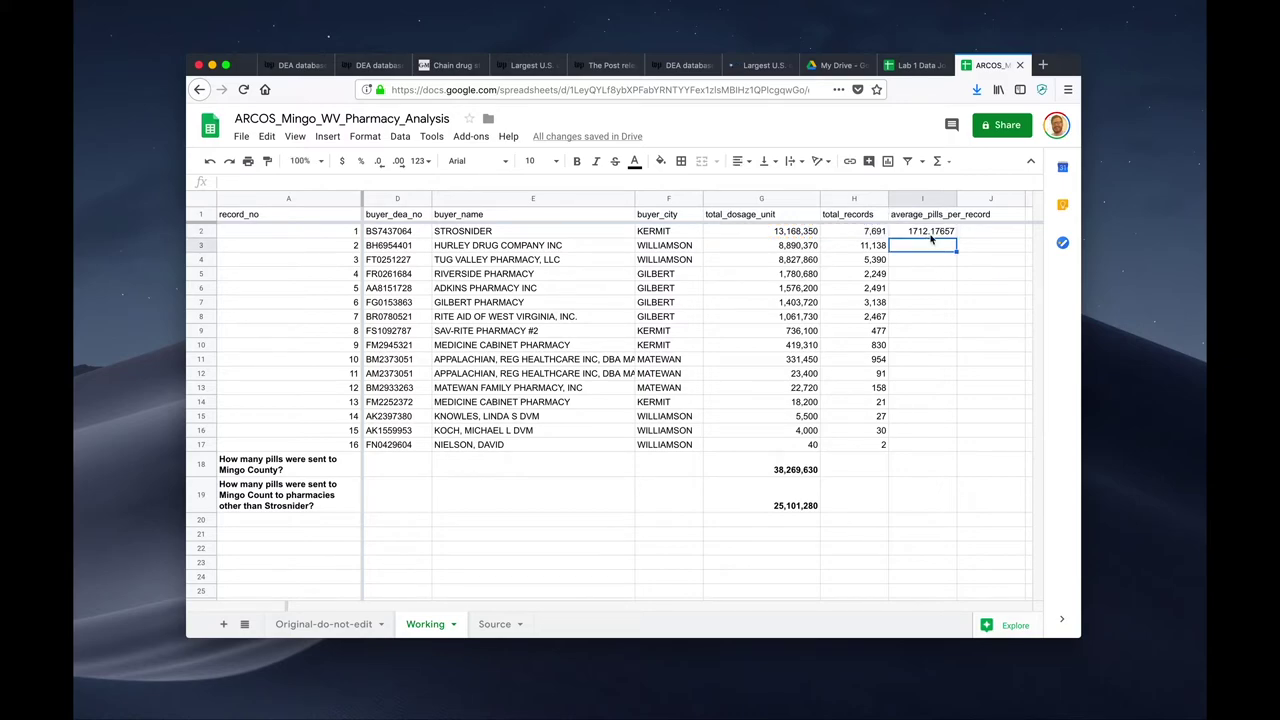
click(930, 232)
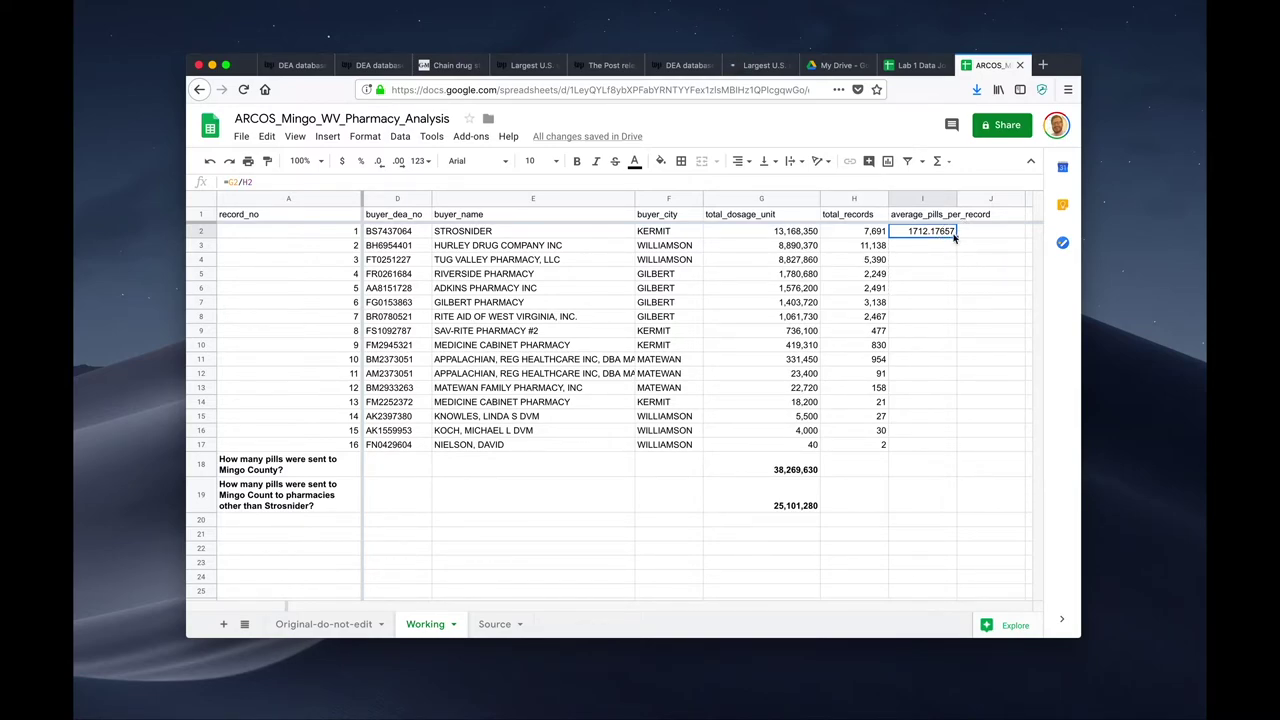
Reduce I2's decimal places so it shows 1712.2
click(380, 161)
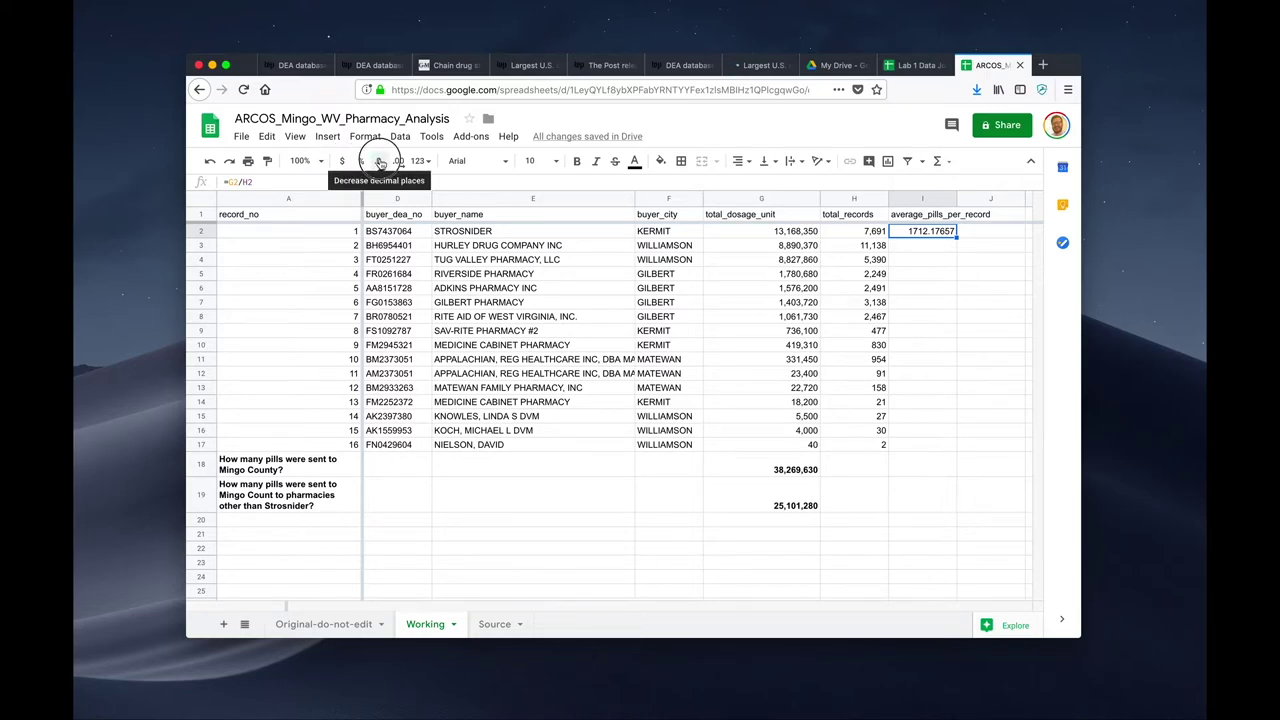
click(380, 161)
click(380, 161)
click(380, 161)
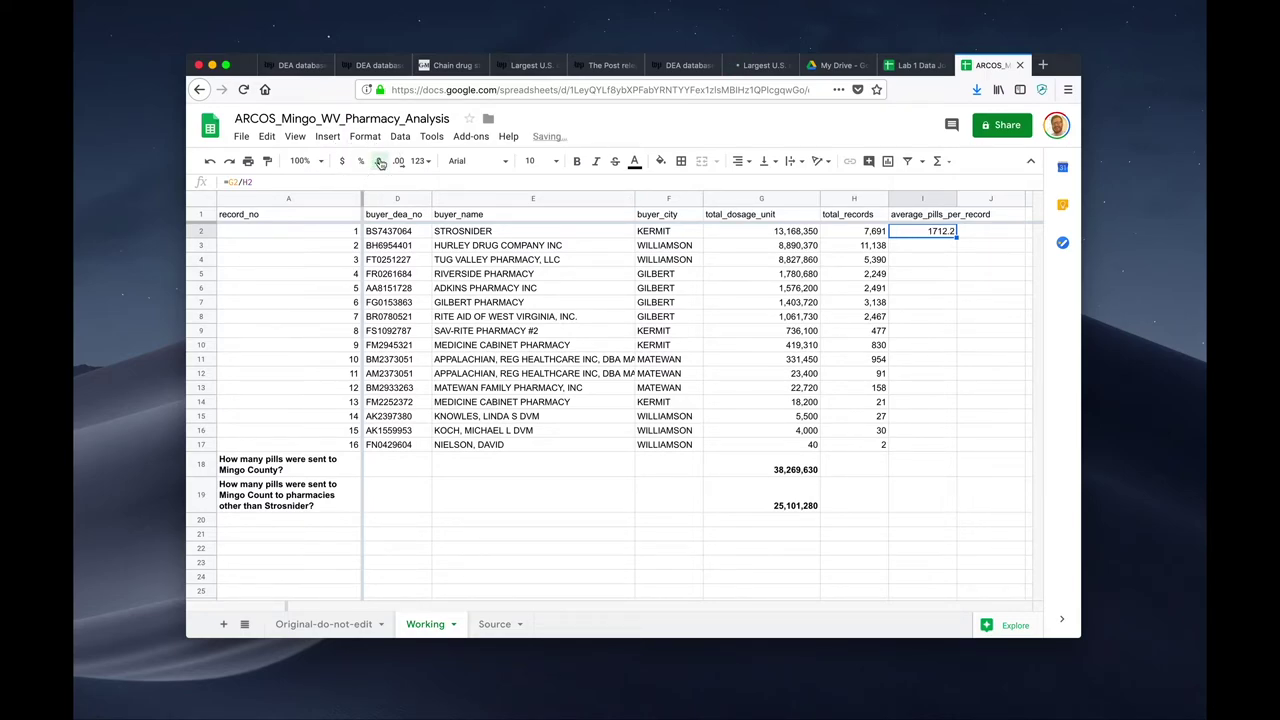
click(398, 161)
click(379, 162)
Fill the I2 formula down through I17 and check the copied results
drag(957, 237, 955, 446)
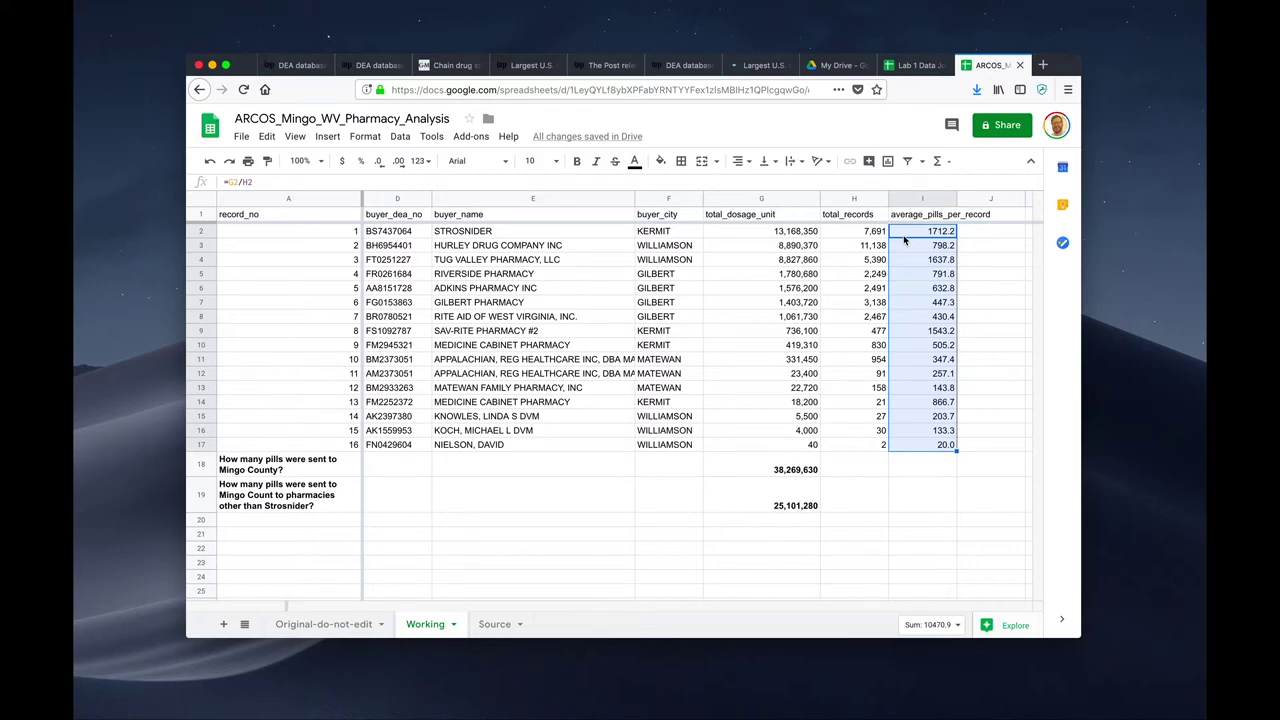
click(930, 233)
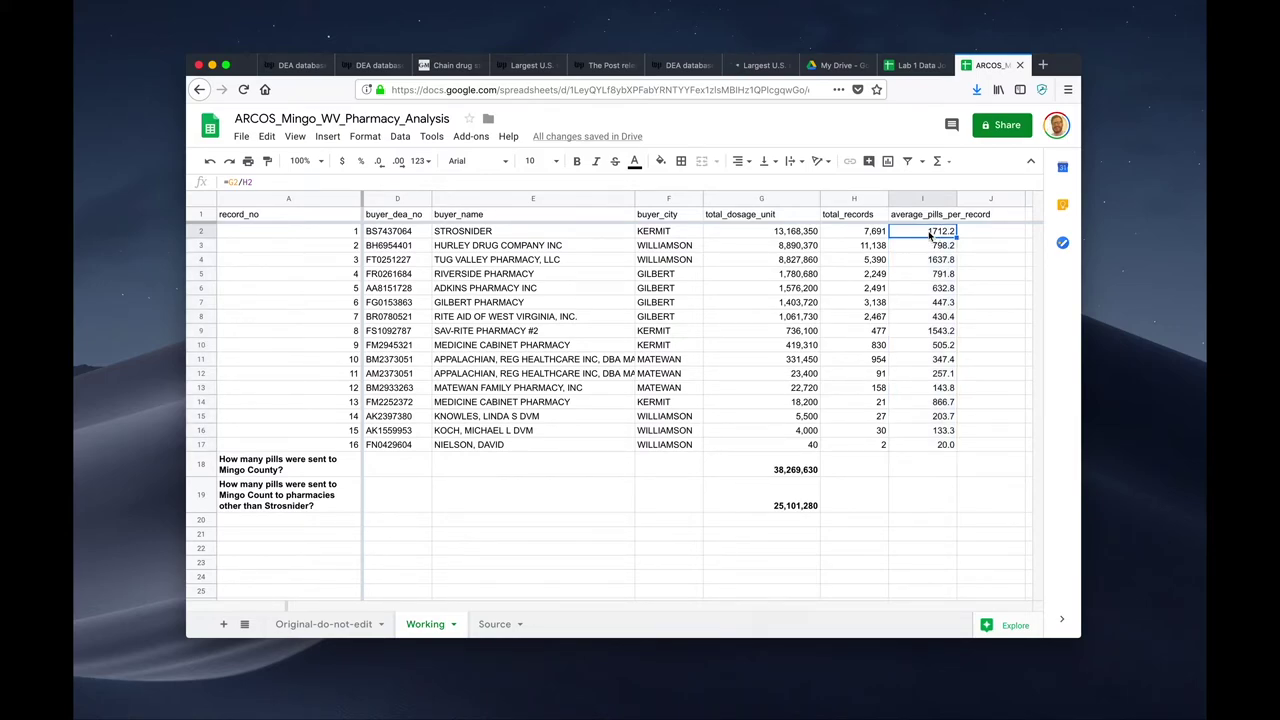
key(Down)
key(Down)
key(Down)
key(Down)
key(Down)
key(Down)
key(Down)
key(Down)
key(Down)
key(Down)
key(Down)
key(Down)
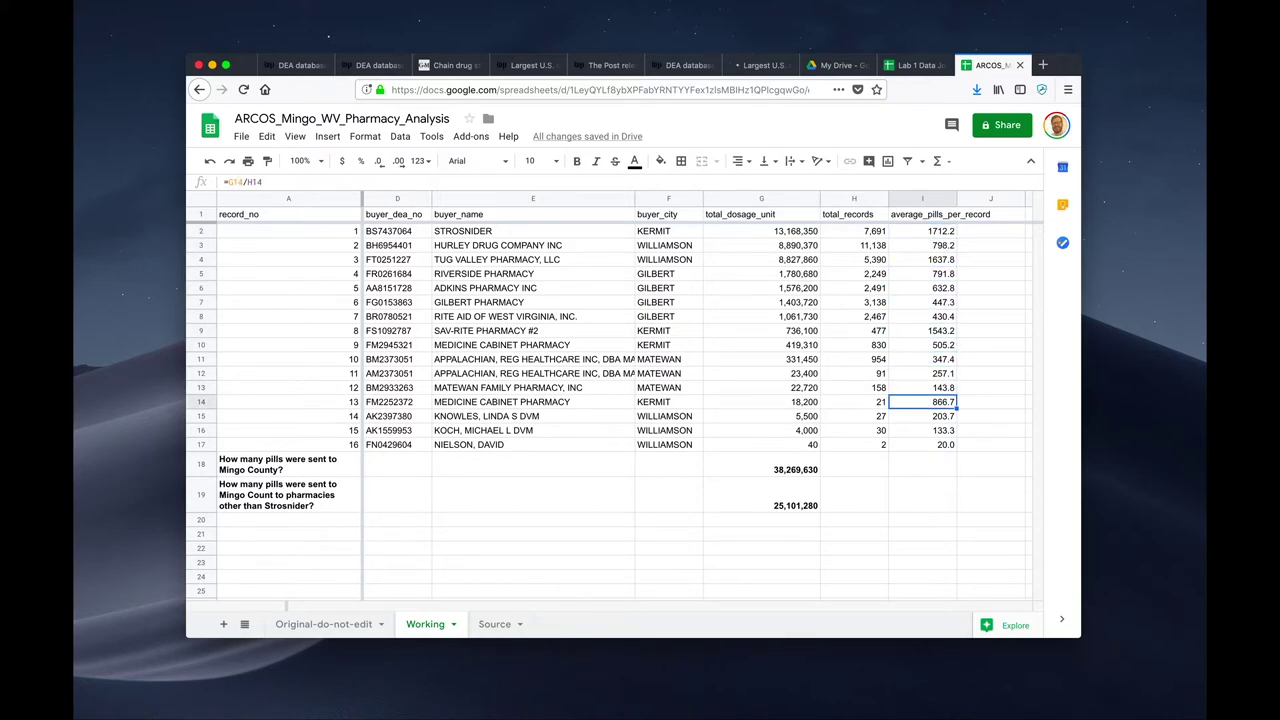
key(Down)
key(Down)
key(Up)
key(Up)
key(Up)
key(Up)
key(Up)
key(Up)
key(Up)
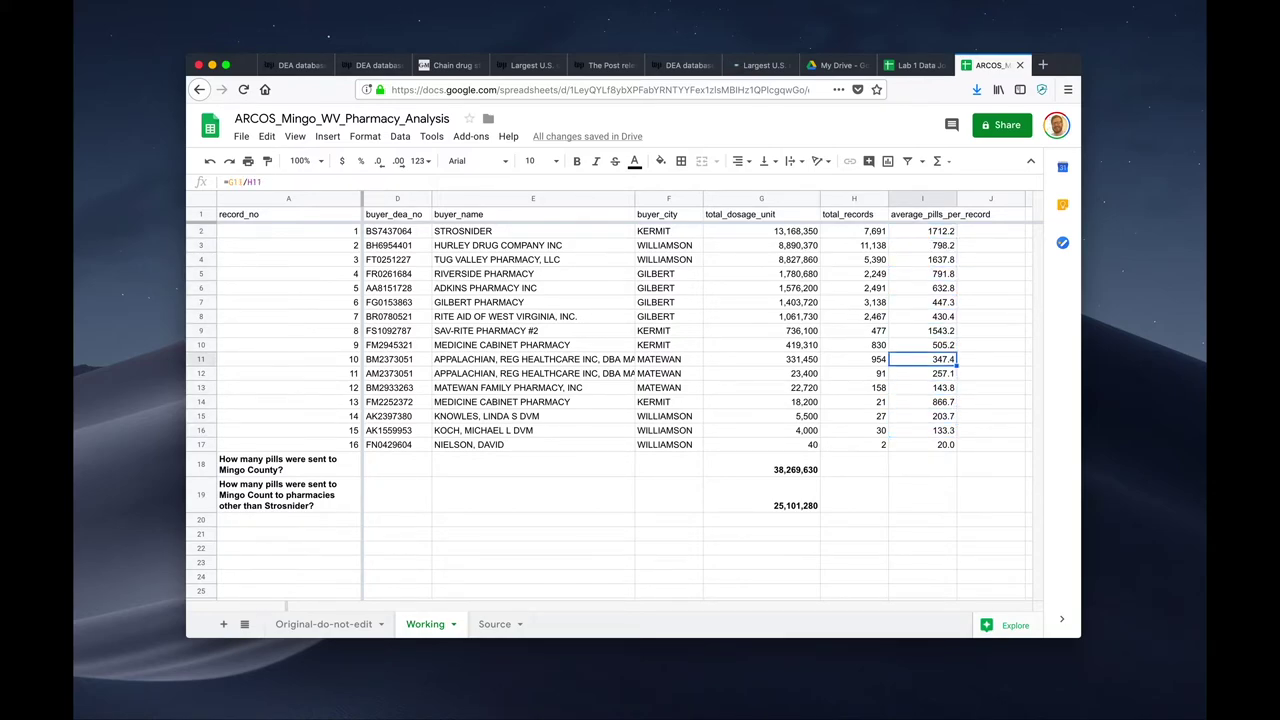
key(Up)
key(Up)
key(Up)
key(Up)
key(Up)
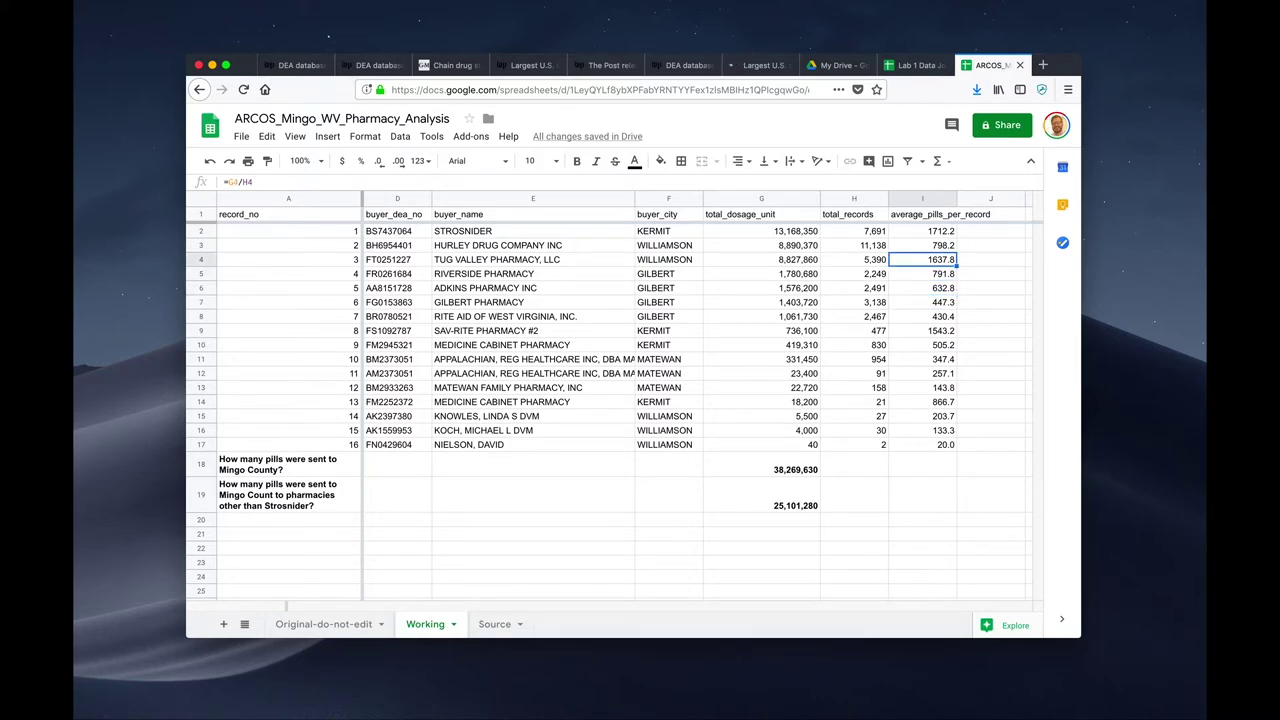
click(934, 214)
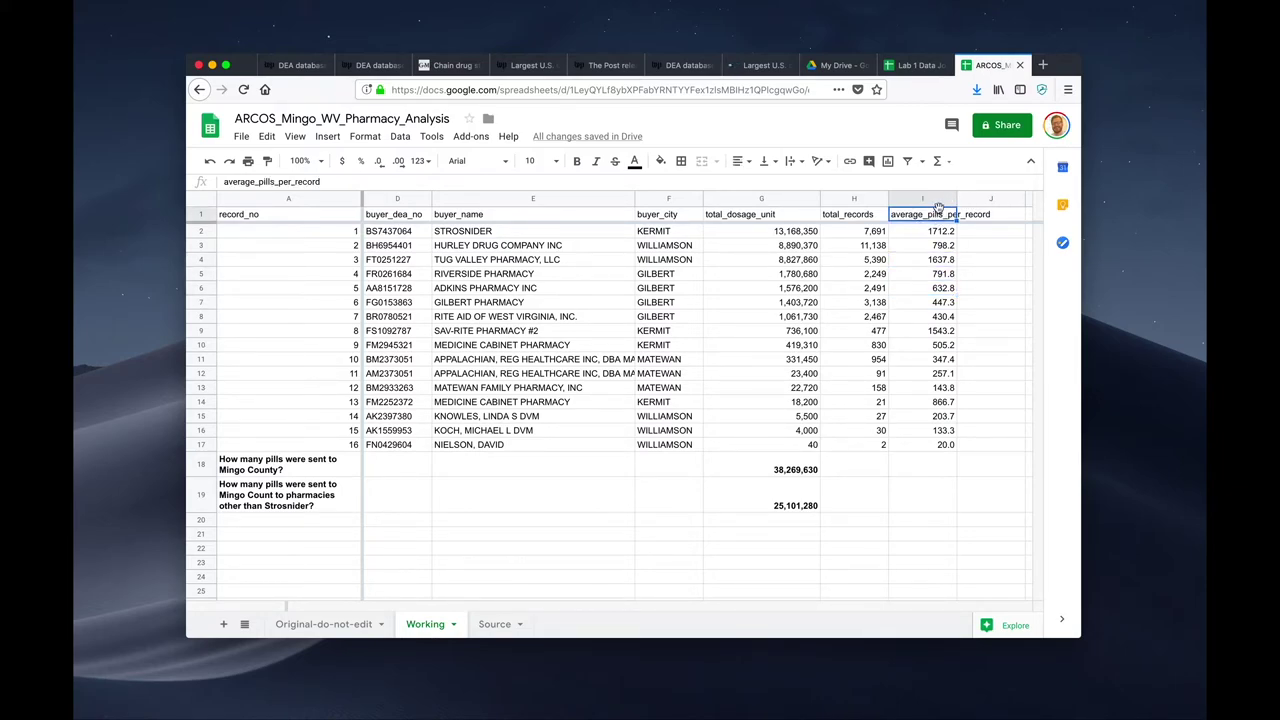
click(936, 235)
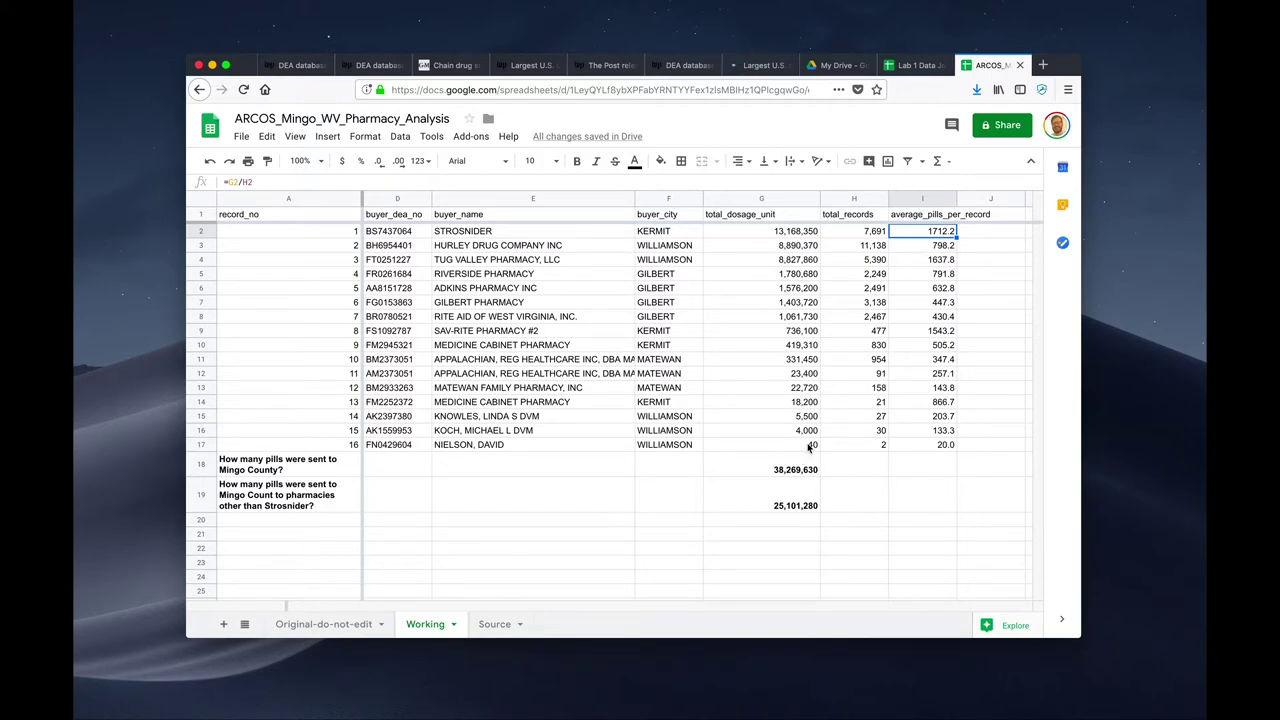
Browse the Functions list, close it, check G18's =SUM(G2:G17), then select A20
click(937, 161)
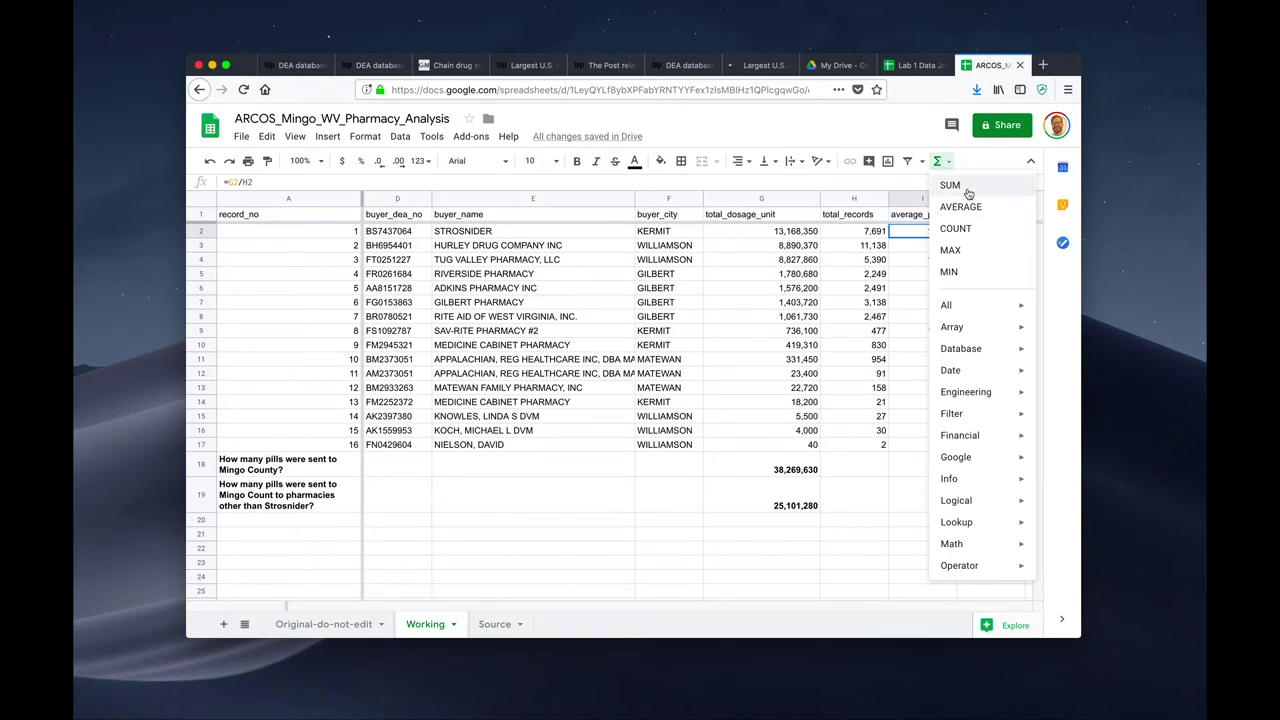
scroll(965, 208, down, 1)
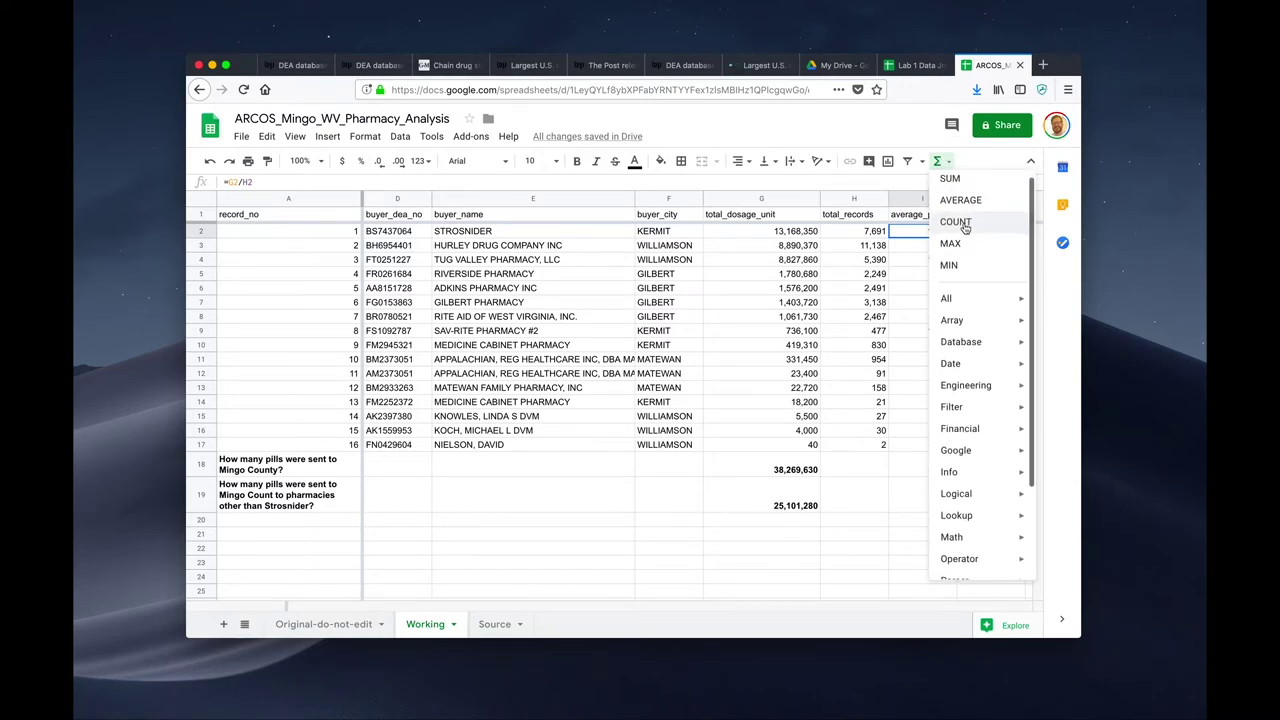
mouse_move(963, 350)
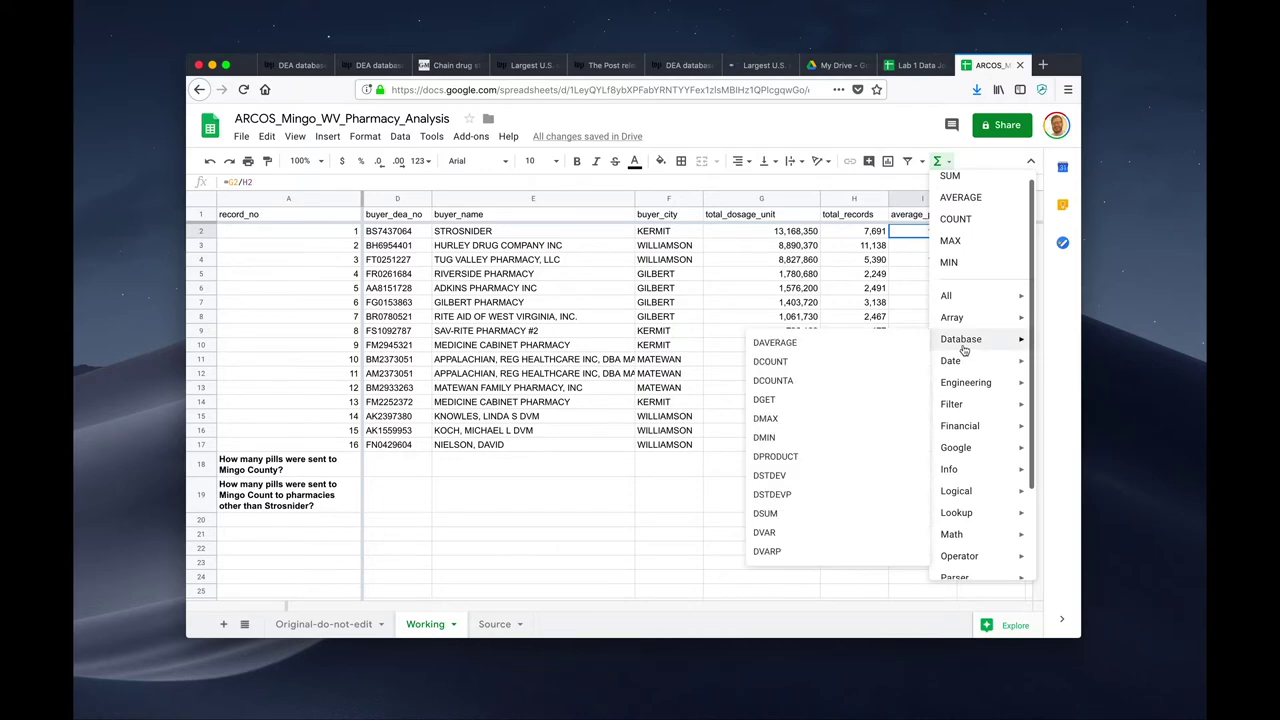
scroll(965, 385, down, 2)
mouse_move(963, 395)
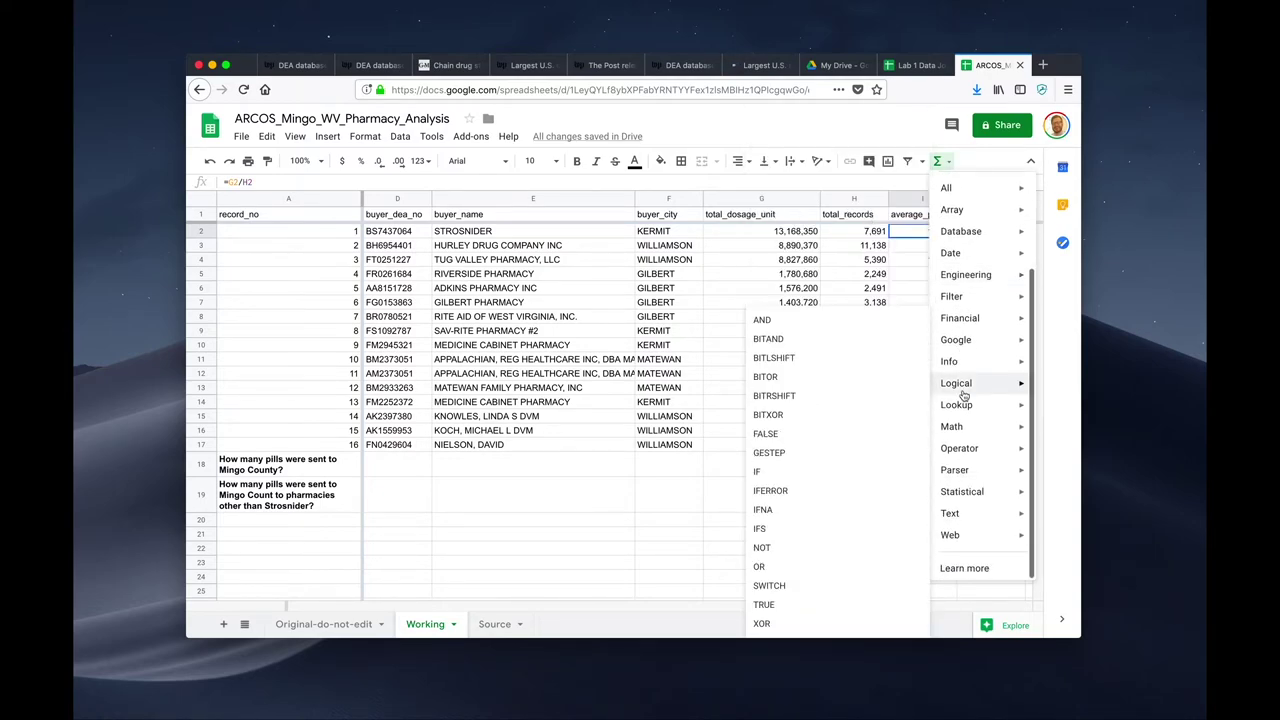
mouse_move(960, 516)
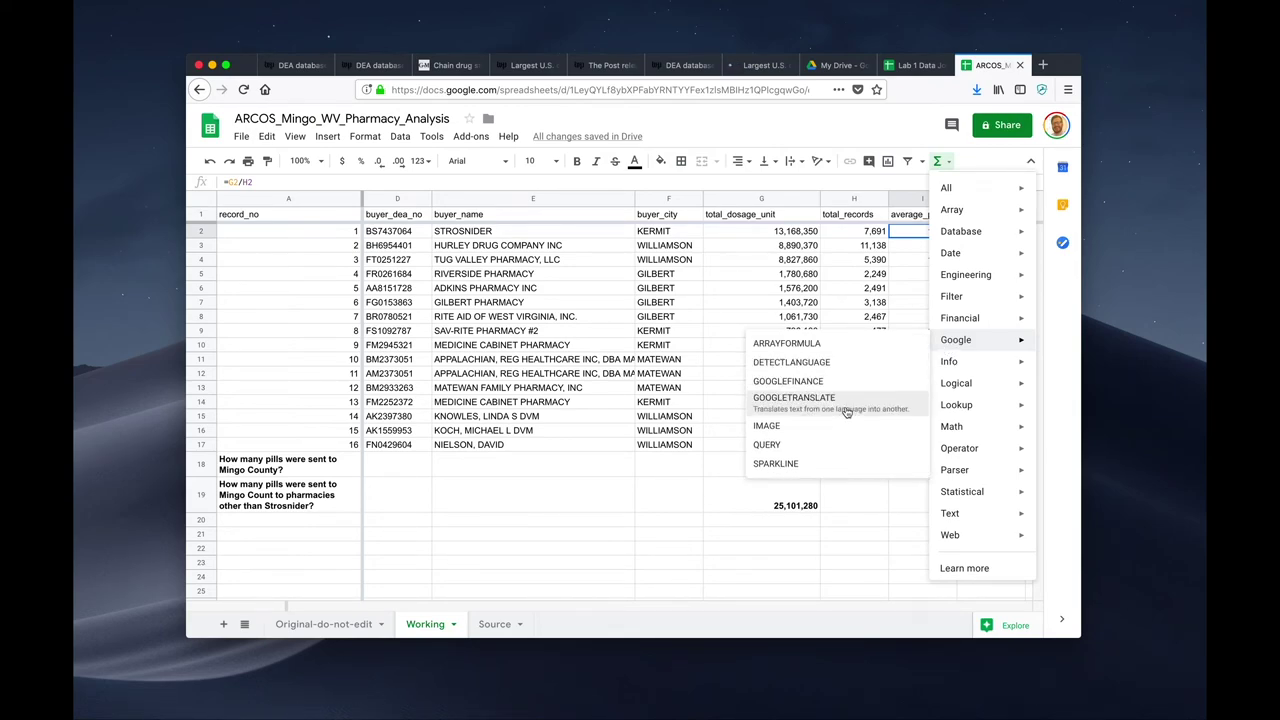
scroll(930, 355, up, 2)
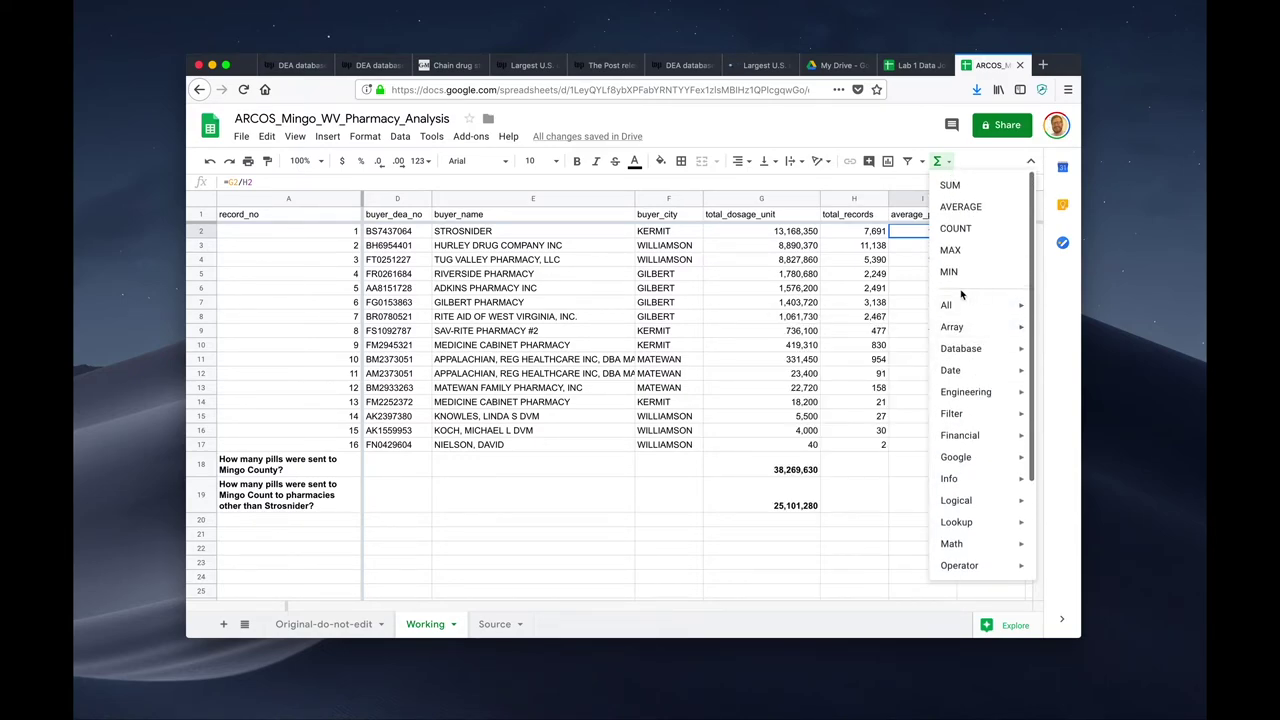
scroll(962, 293, up, 1)
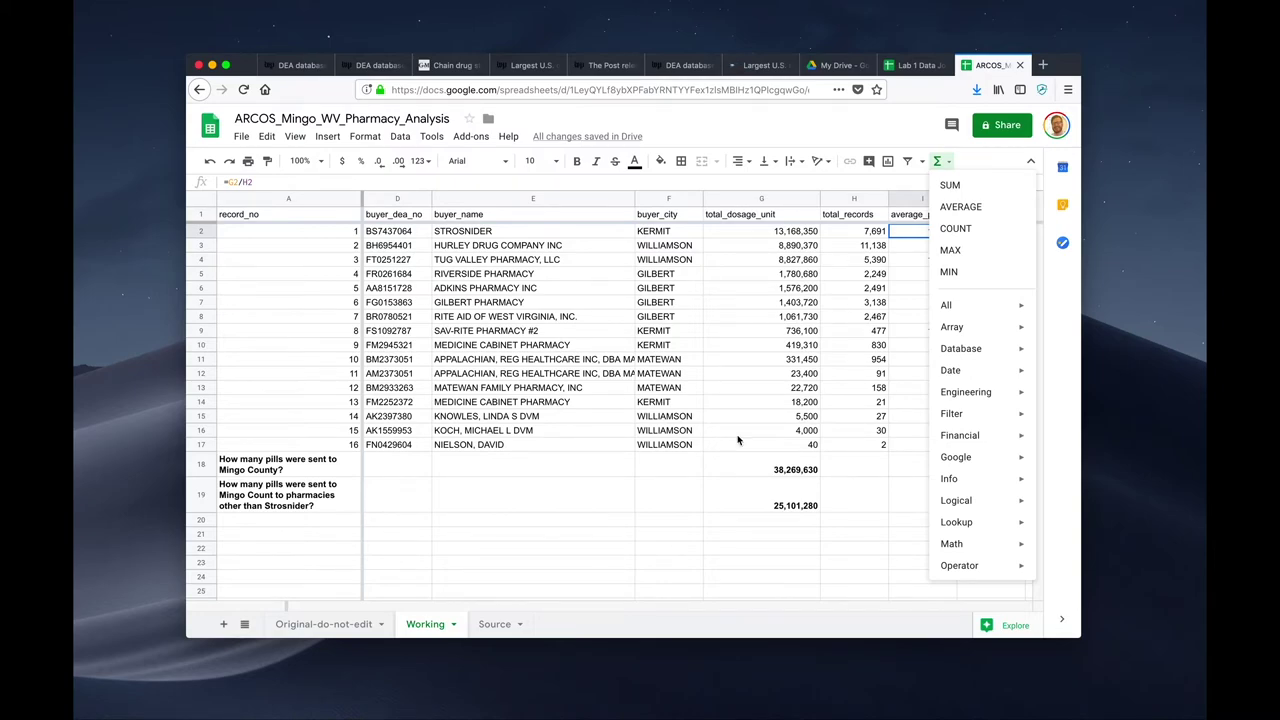
click(779, 468)
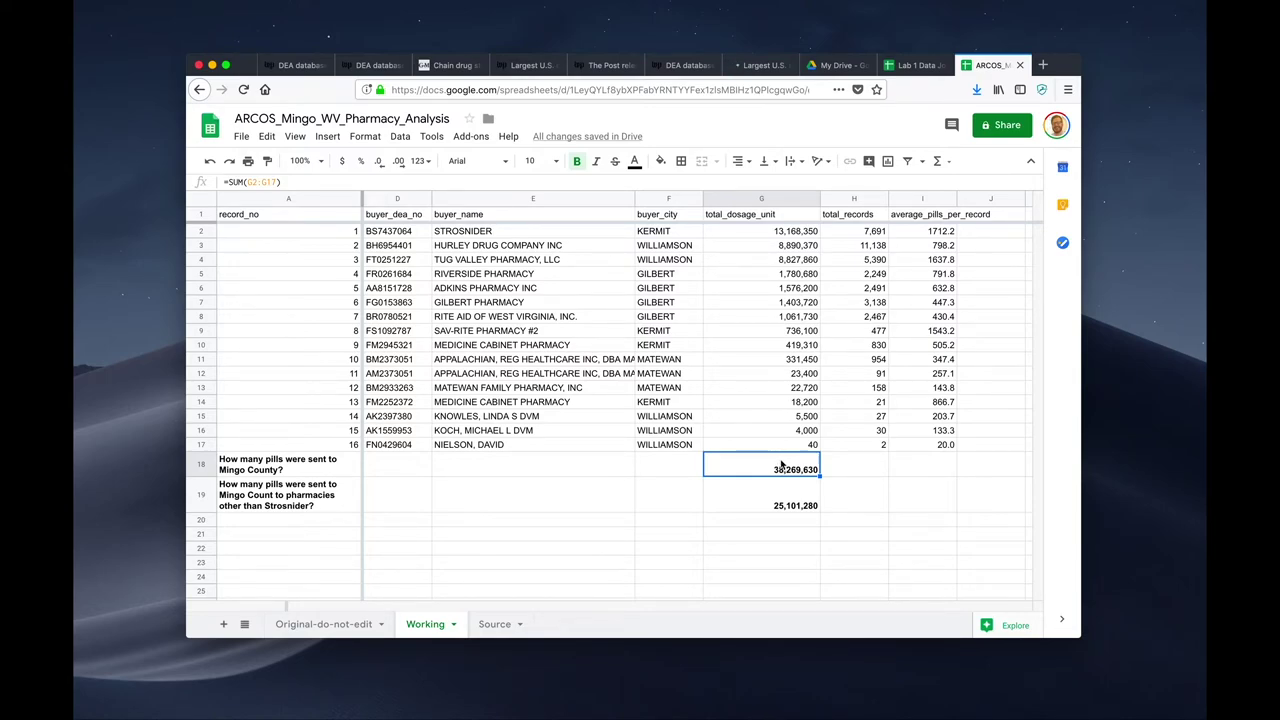
click(282, 520)
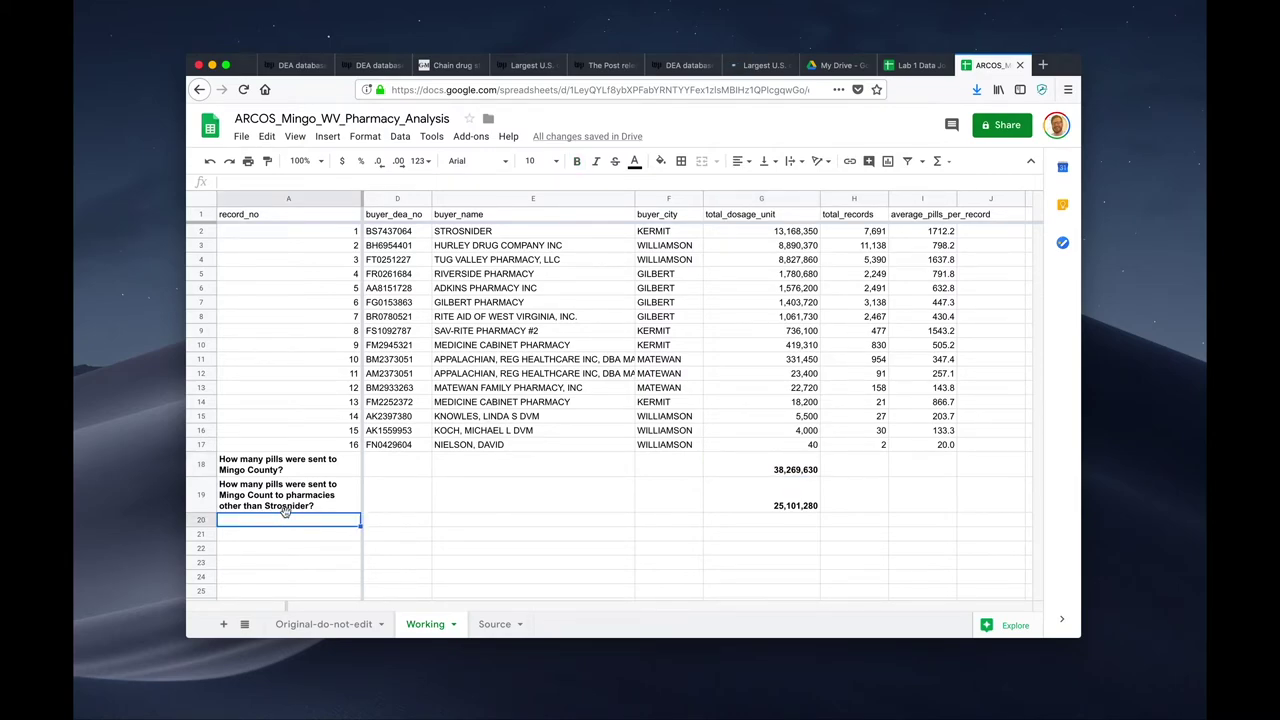
Put 'What was the average number of pills sent to Mingo County pharmacies?' in A20, bold and wrapped; start G20's formula
text(What was the )
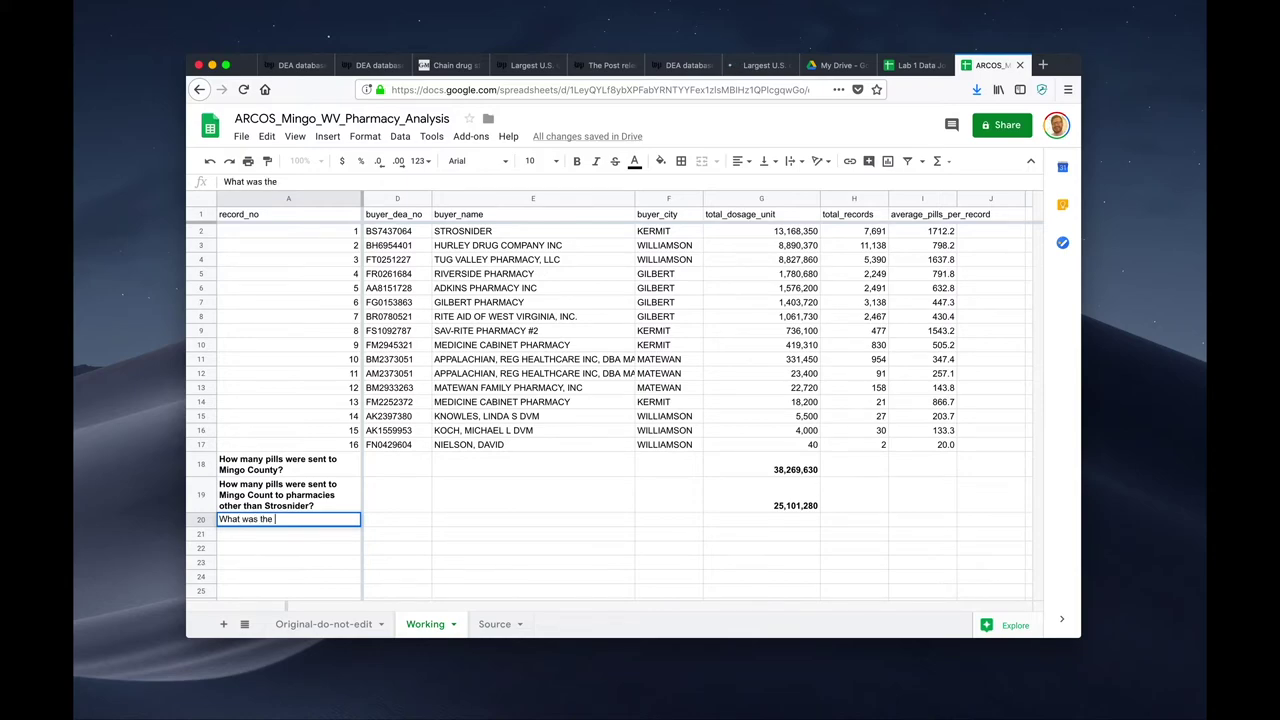
text(average number of)
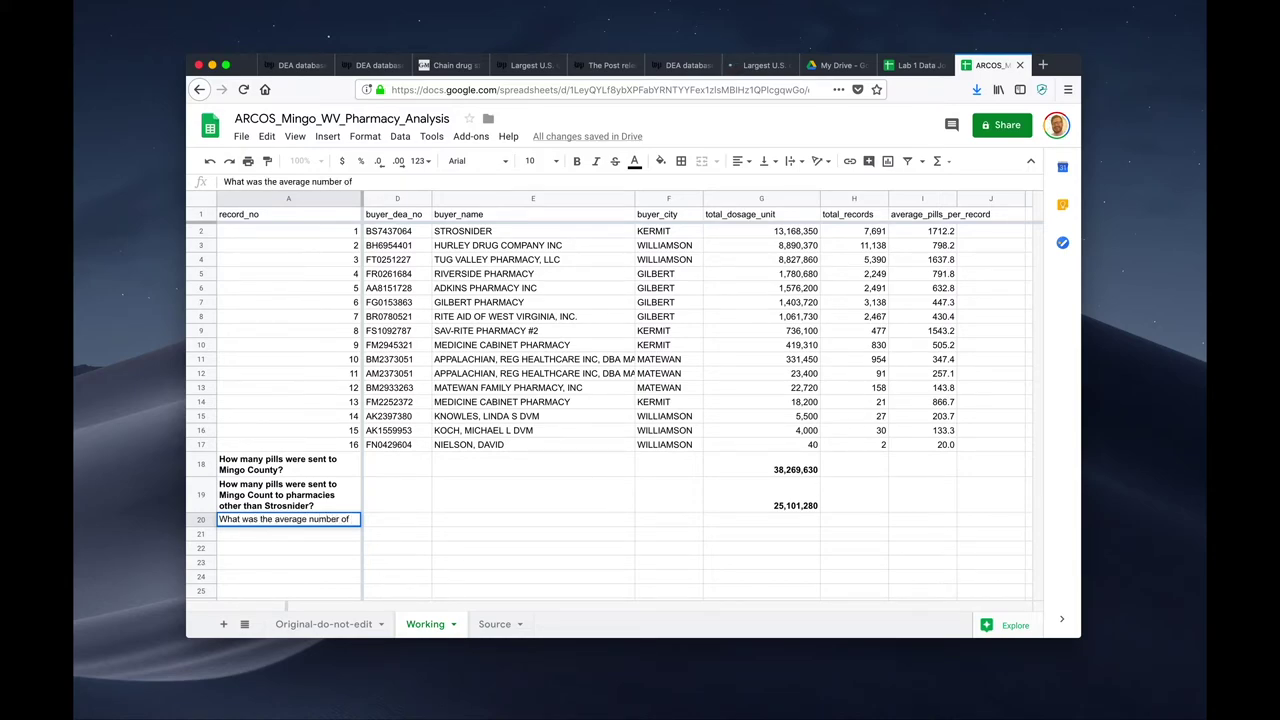
text( pills sent to)
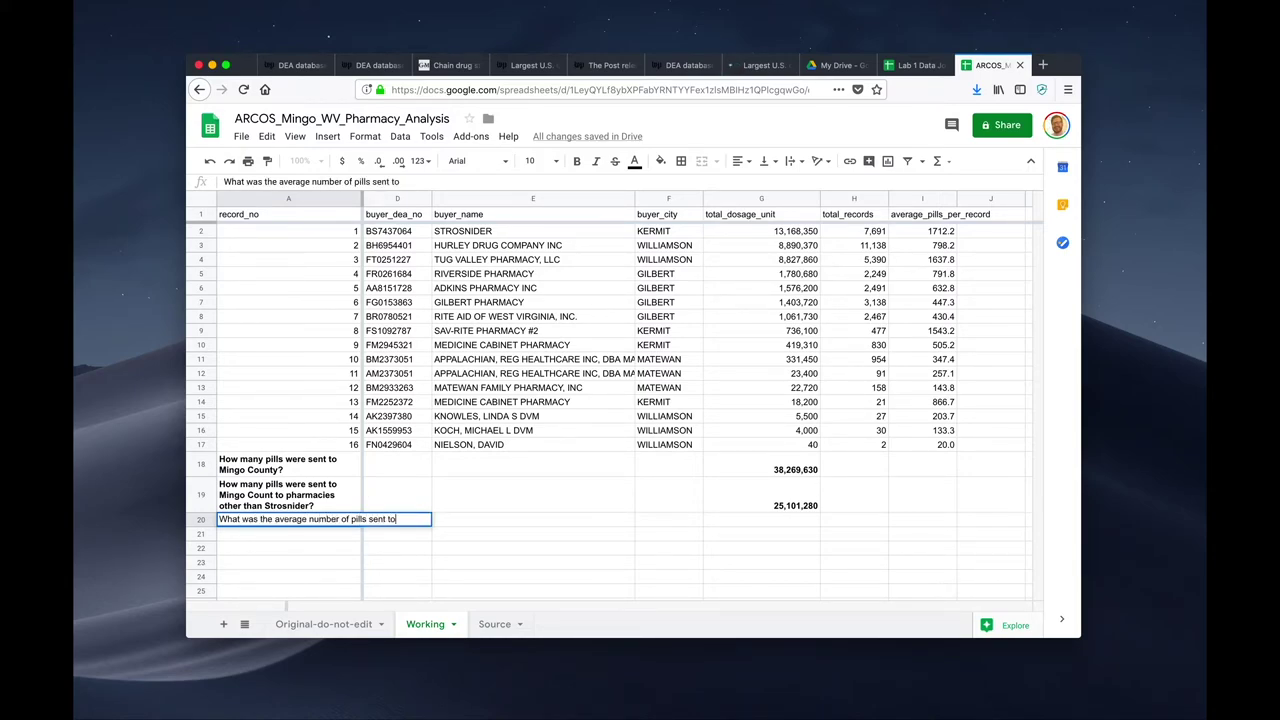
text( Mingo County phar)
text(macies?)
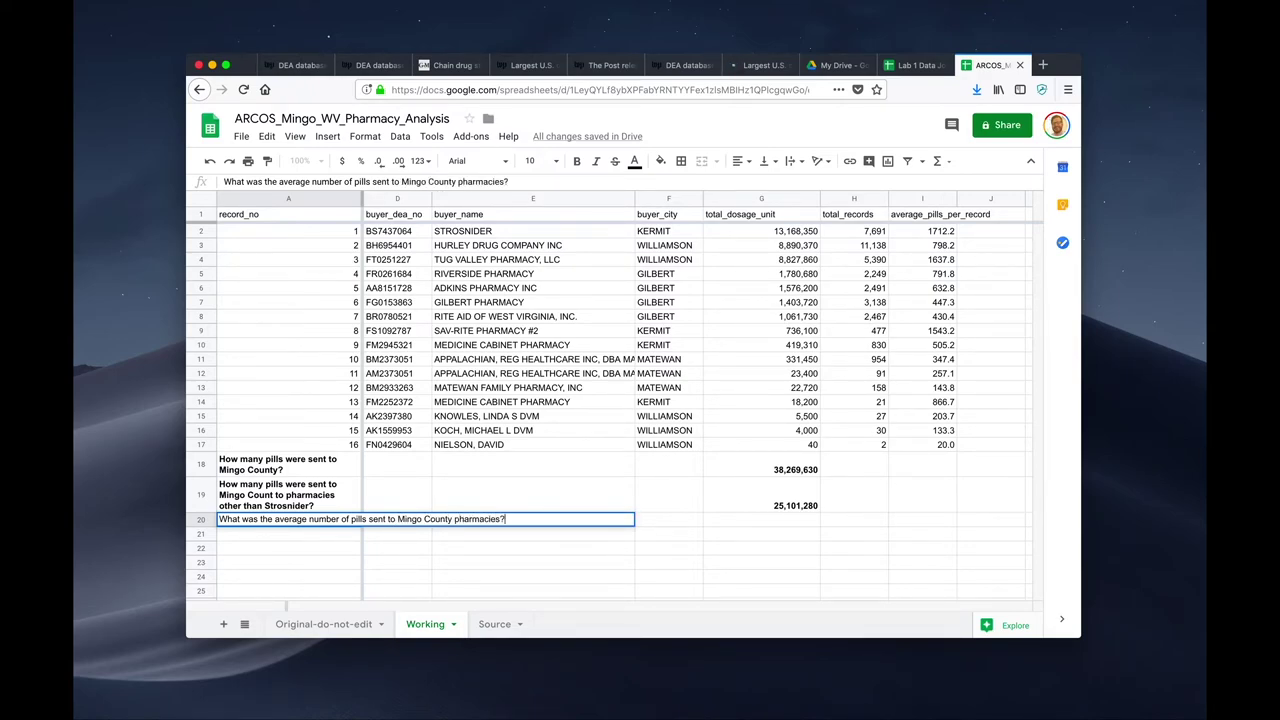
key(Return)
key(Up)
key(super+b)
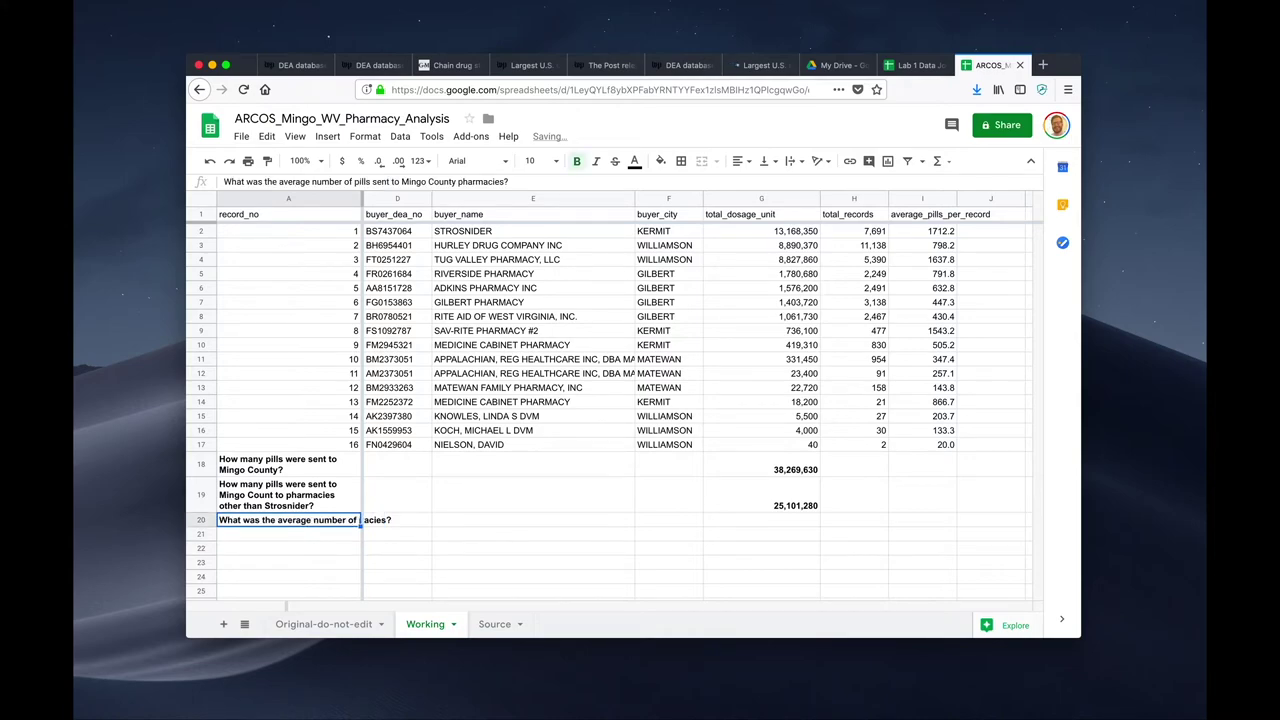
click(790, 161)
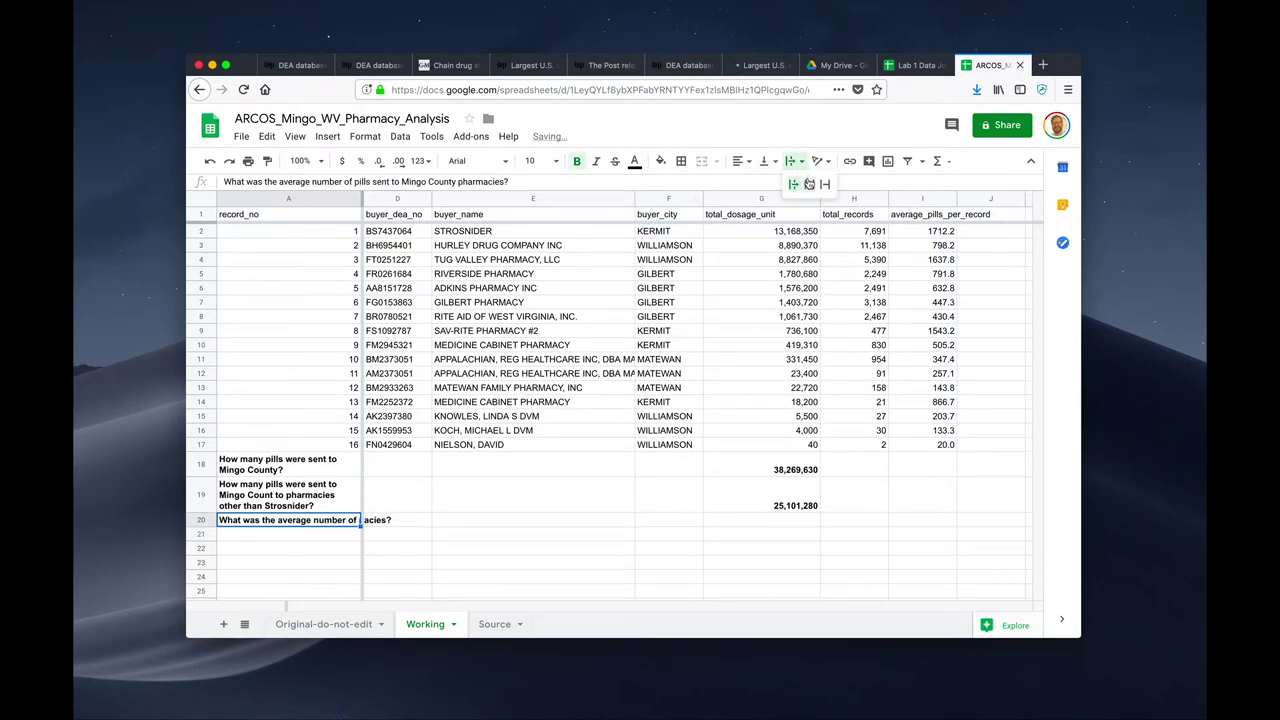
click(809, 184)
click(753, 547)
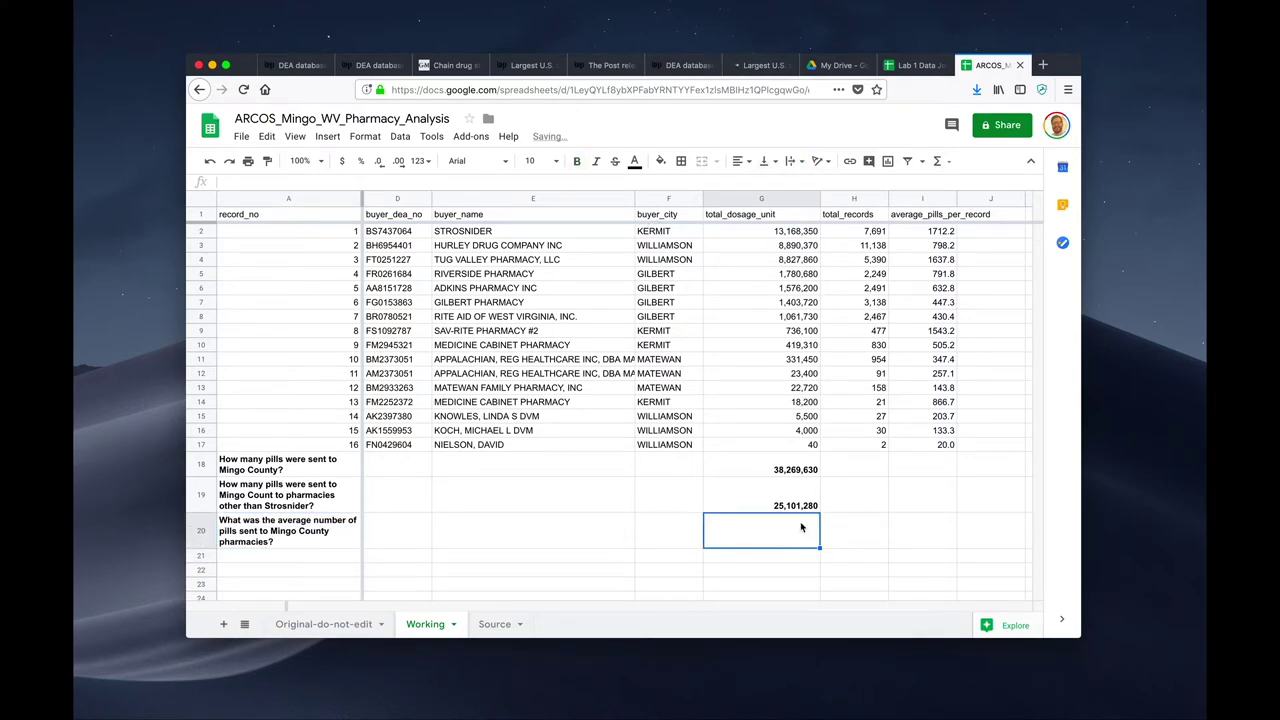
text(=)
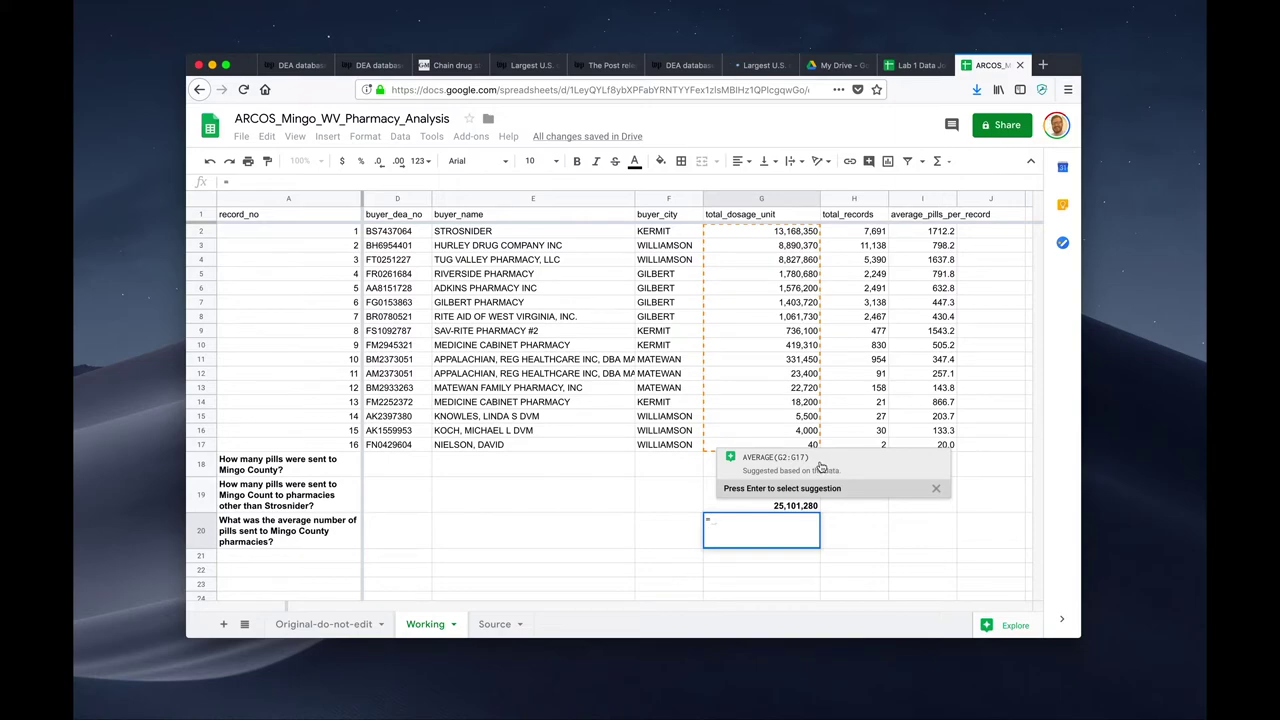
Enter =AVERAGE(G2:G17) in G20 and bold the 2,391,852 result
click(790, 463)
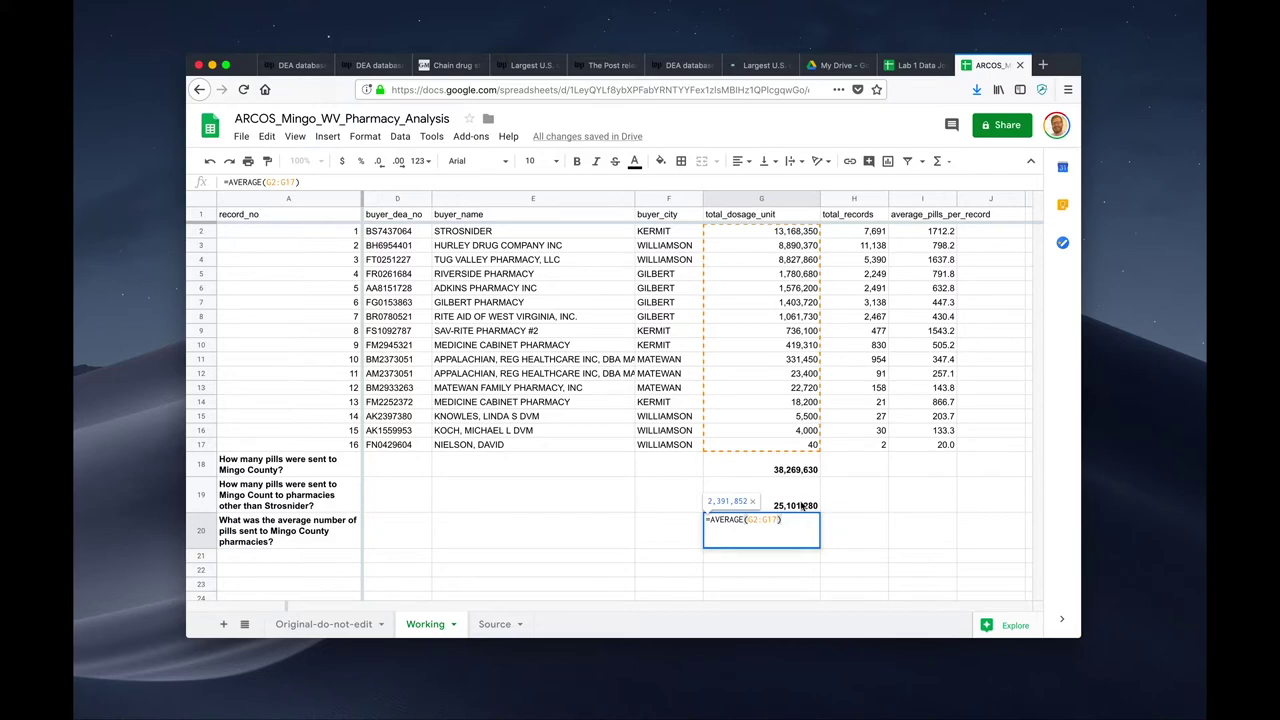
click(773, 519)
text(G19)
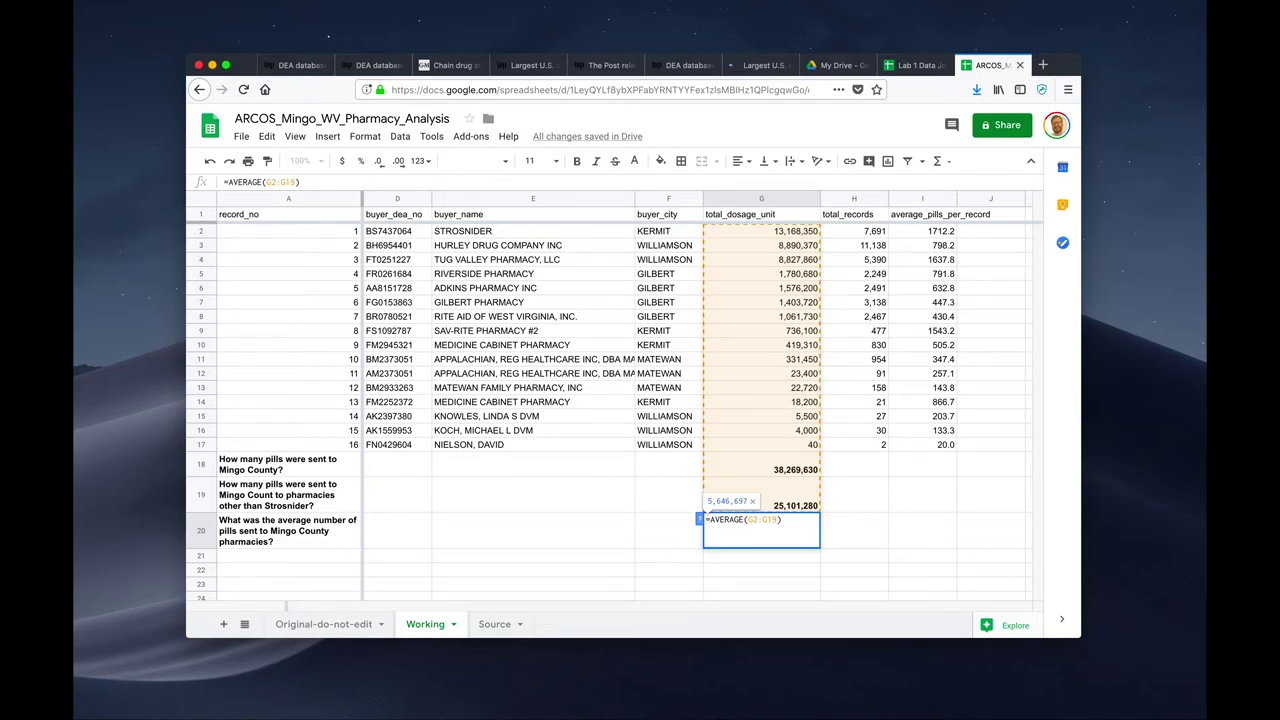
key(BackSpace)
text(7)
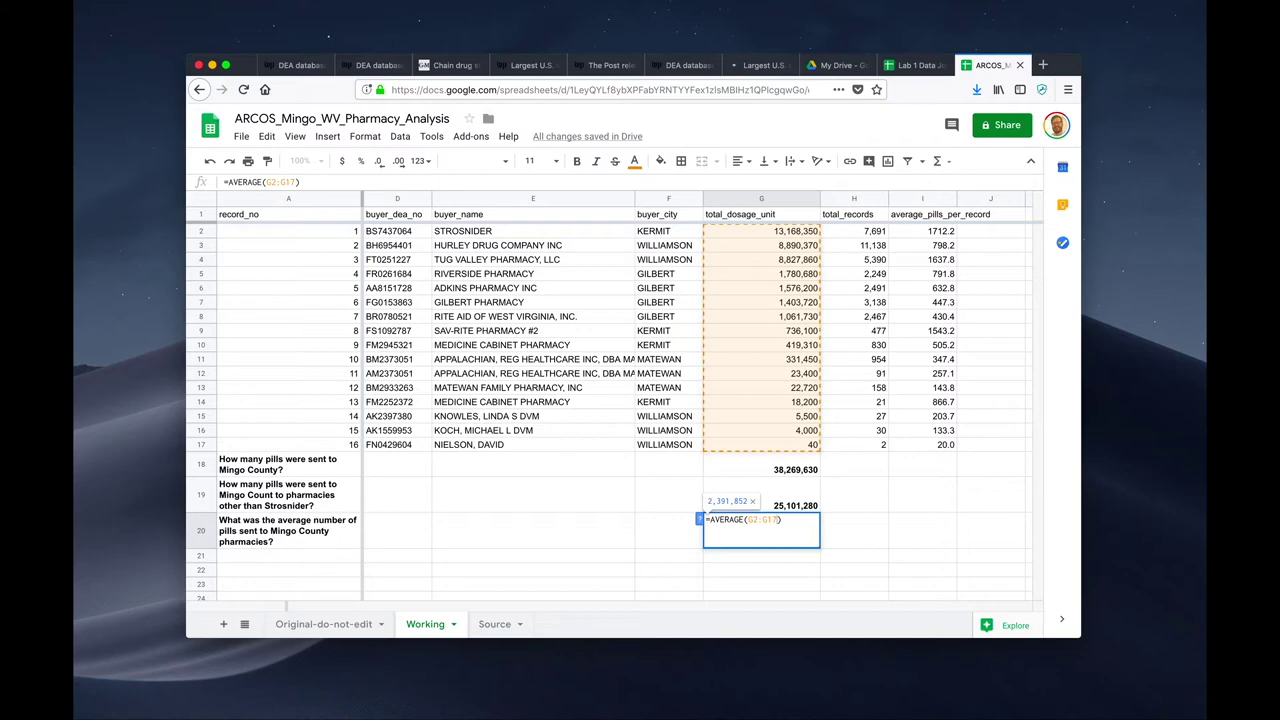
key(Return)
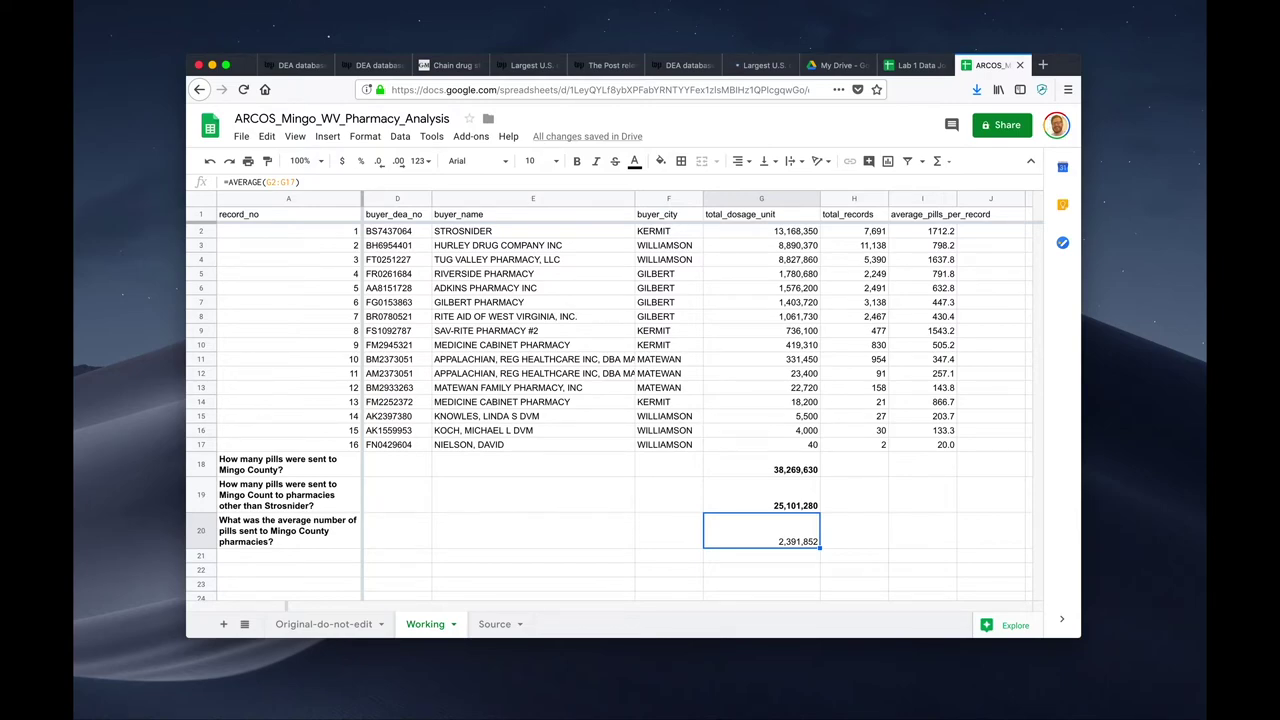
key(super+b)
click(937, 162)
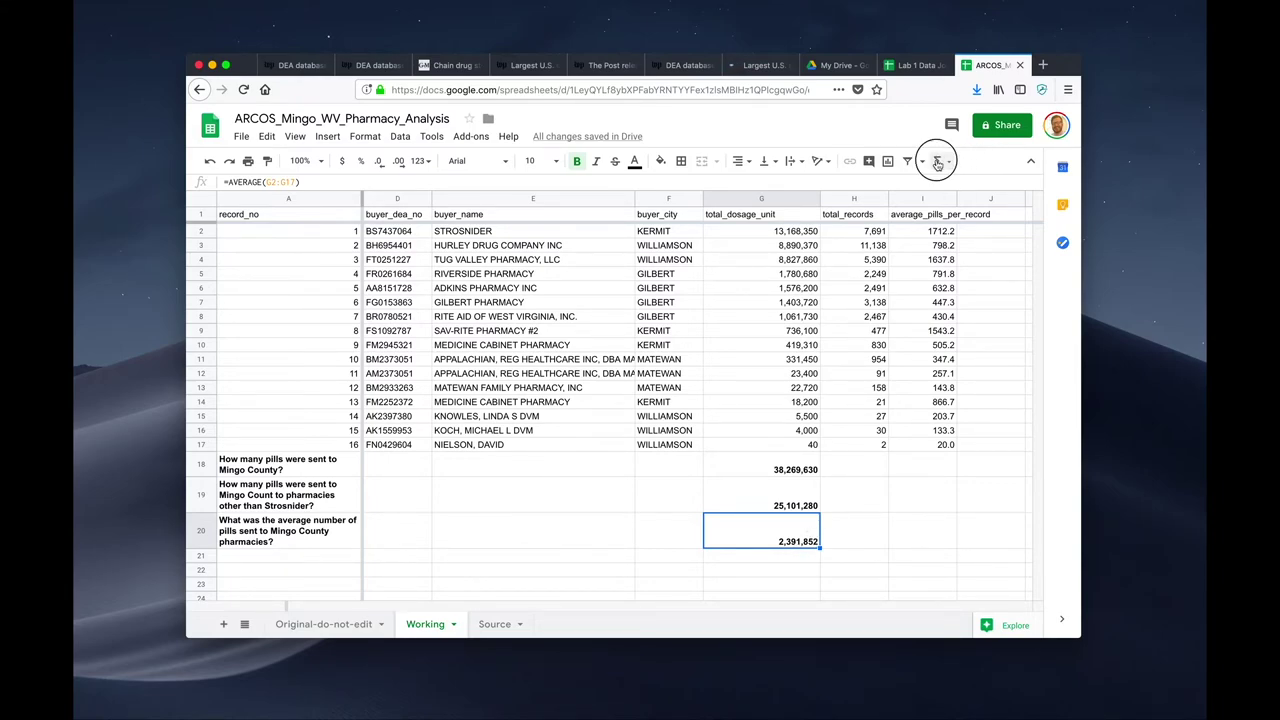
scroll(966, 207, down, 2)
mouse_move(969, 209)
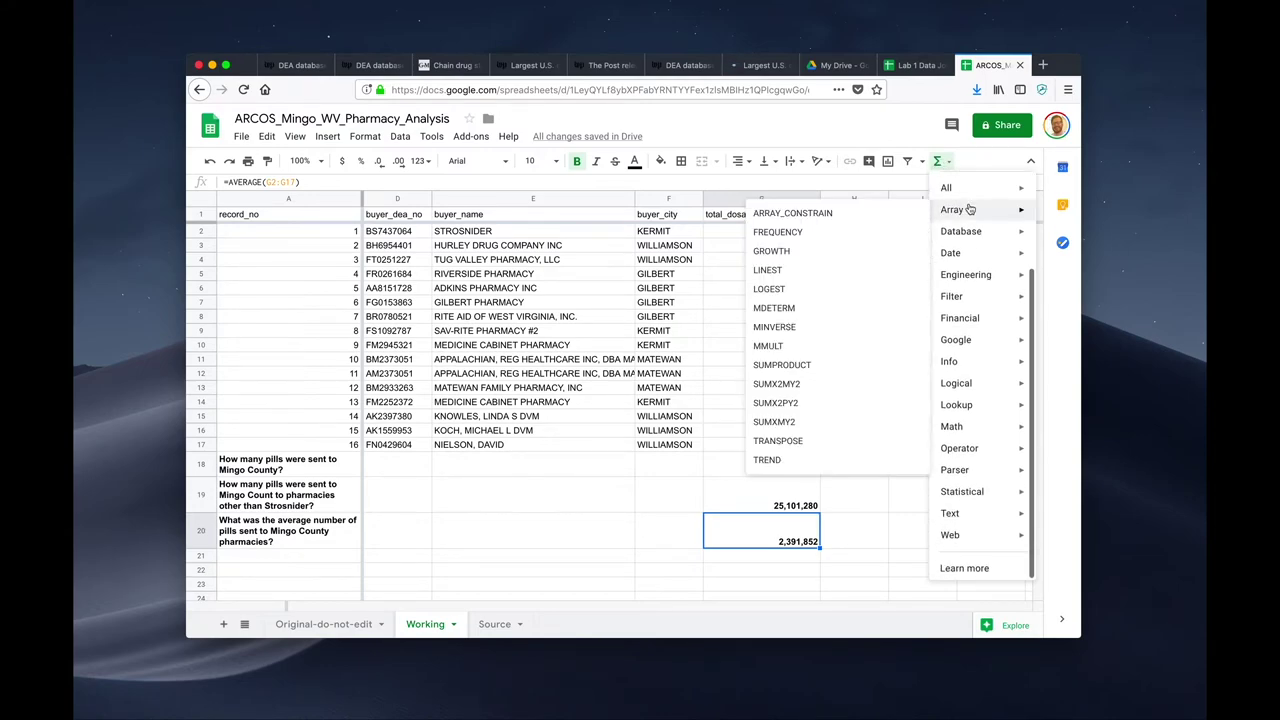
mouse_move(946, 187)
scroll(795, 292, down, 10)
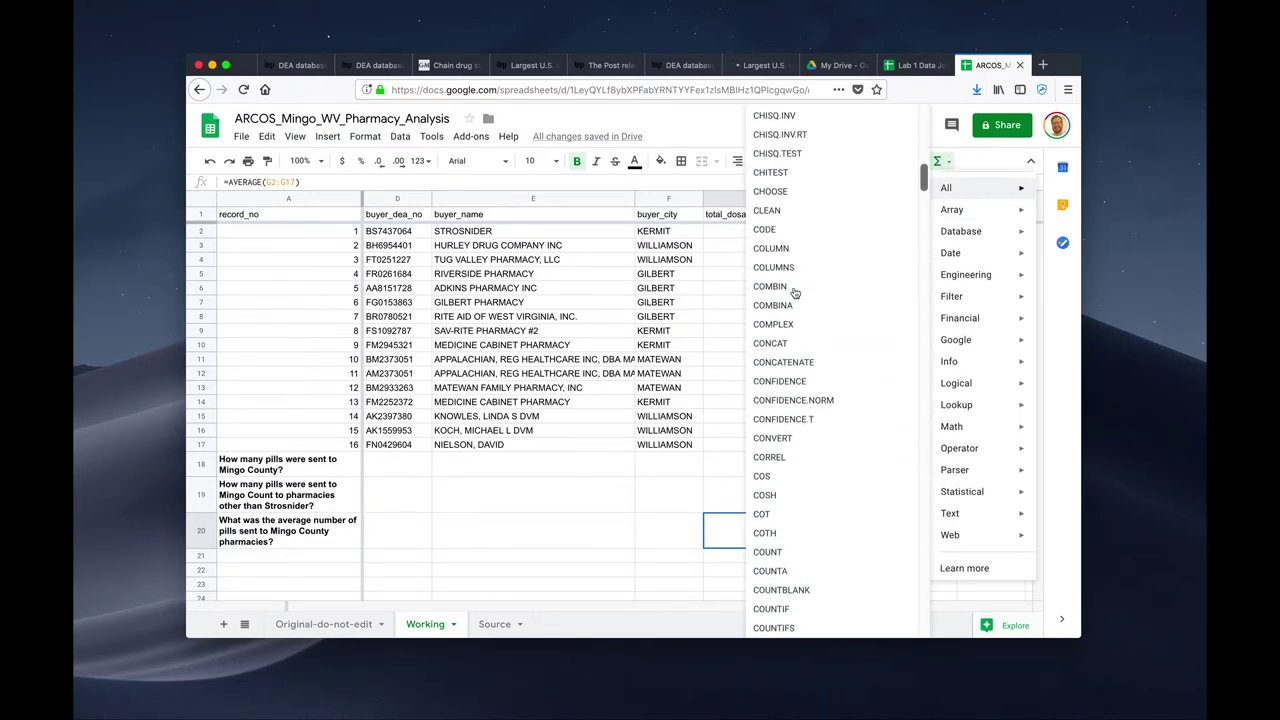
scroll(795, 292, down, 10)
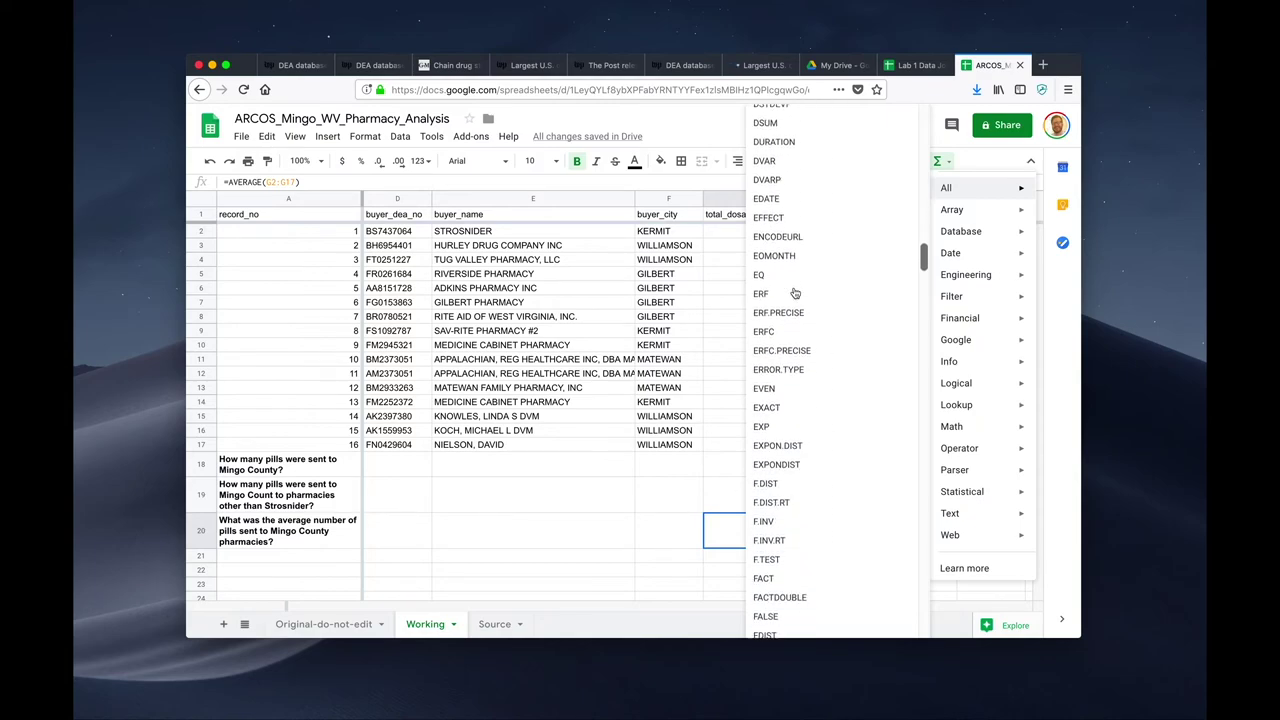
scroll(795, 292, down, 10)
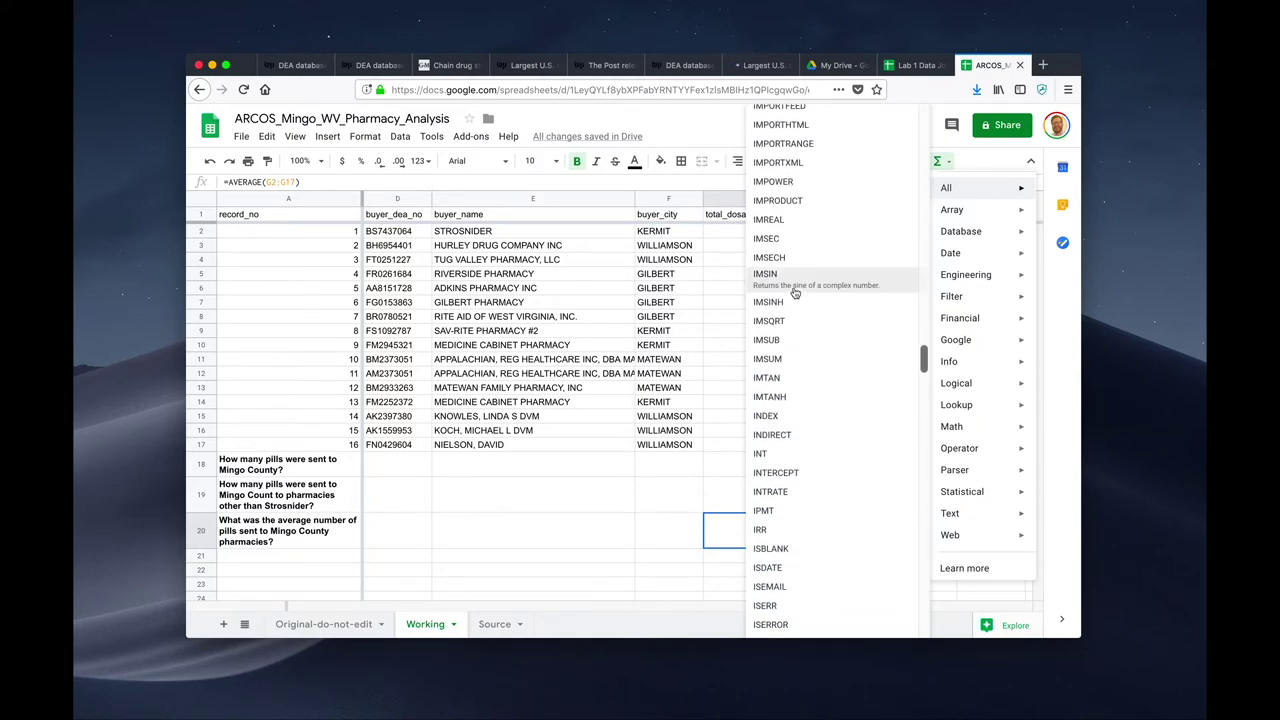
scroll(795, 292, down, 10)
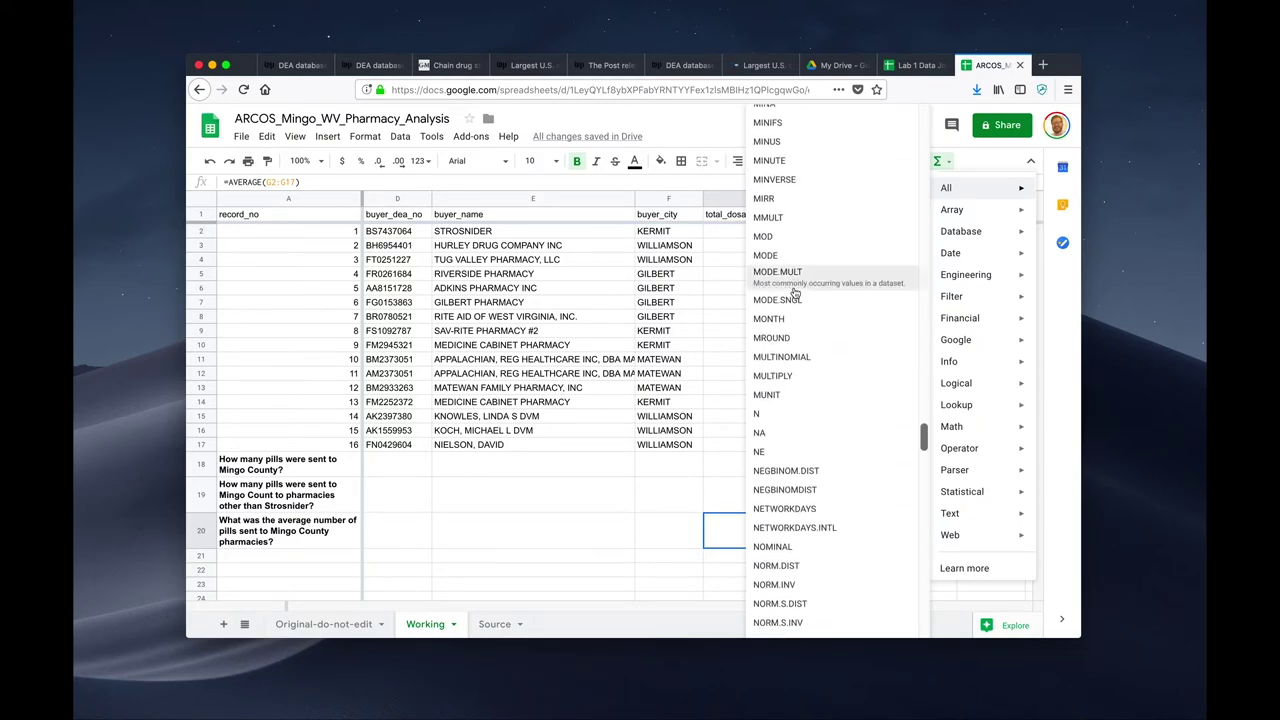
scroll(795, 292, up, 5)
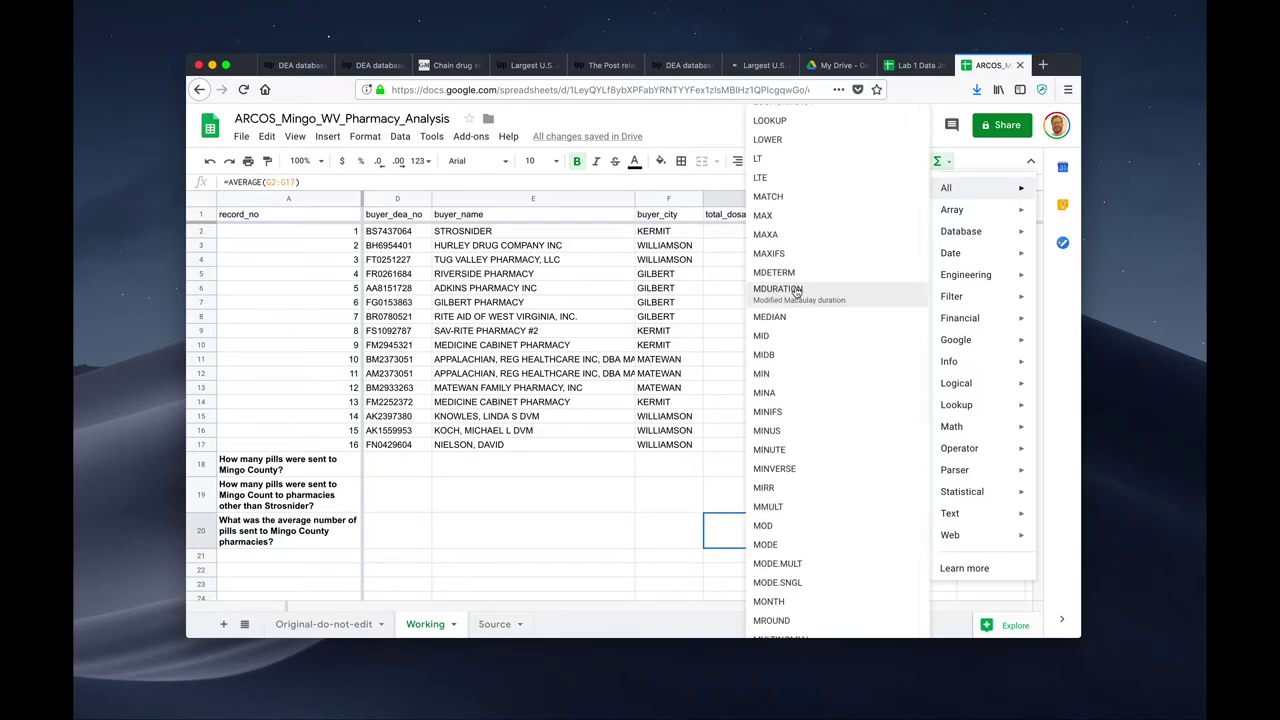
click(286, 568)
click(290, 541)
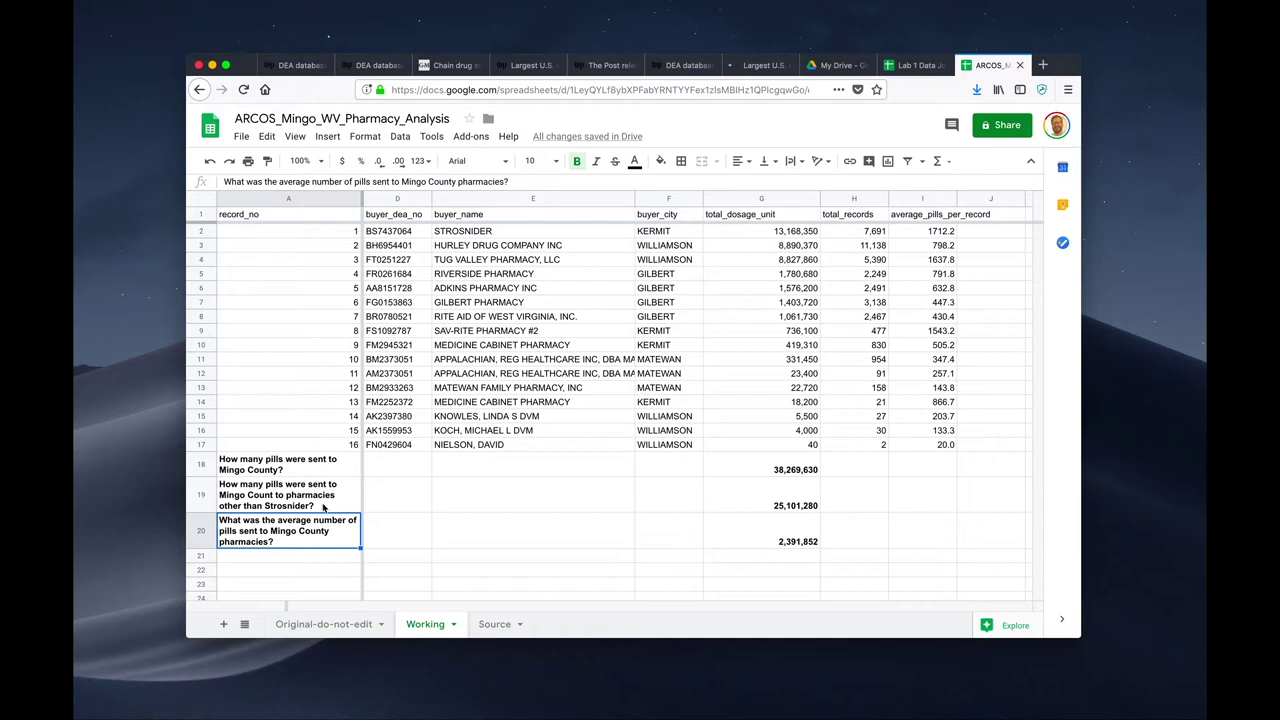
Put 'What was the median number of pills sent to Mingo County pharmacies?' in A21, wrapped and bold; start G21
click(289, 557)
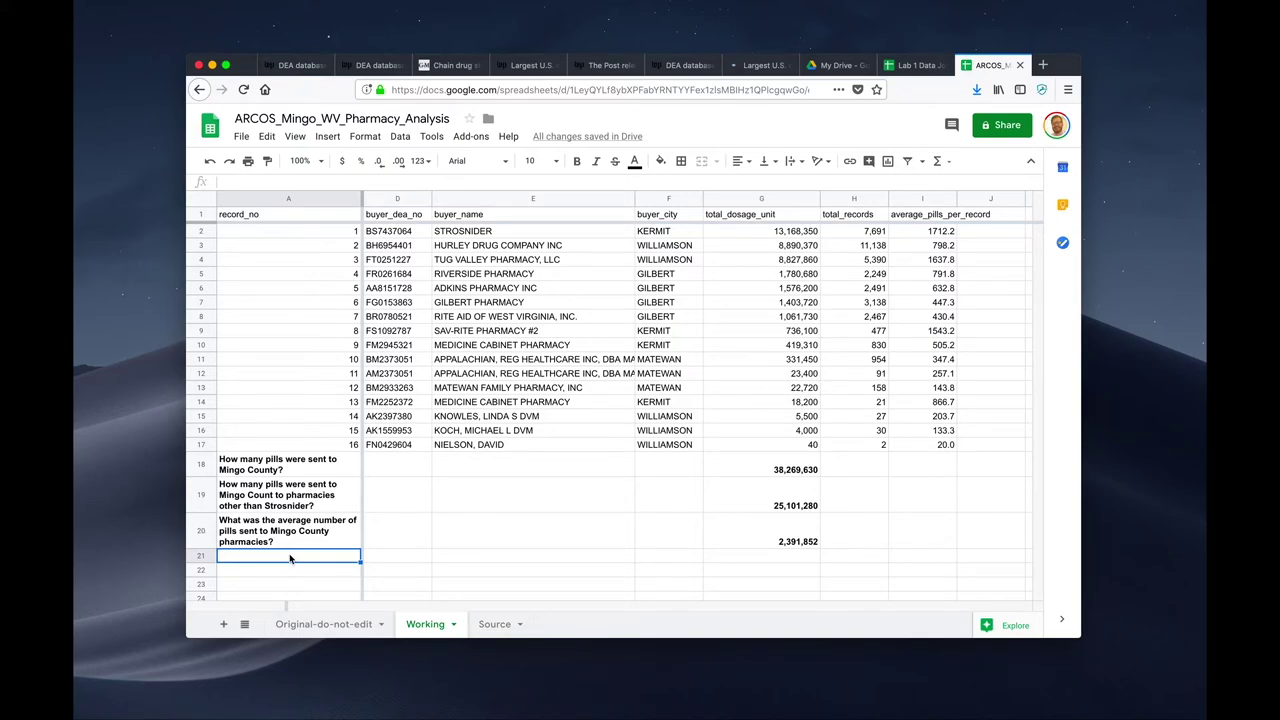
text(What w)
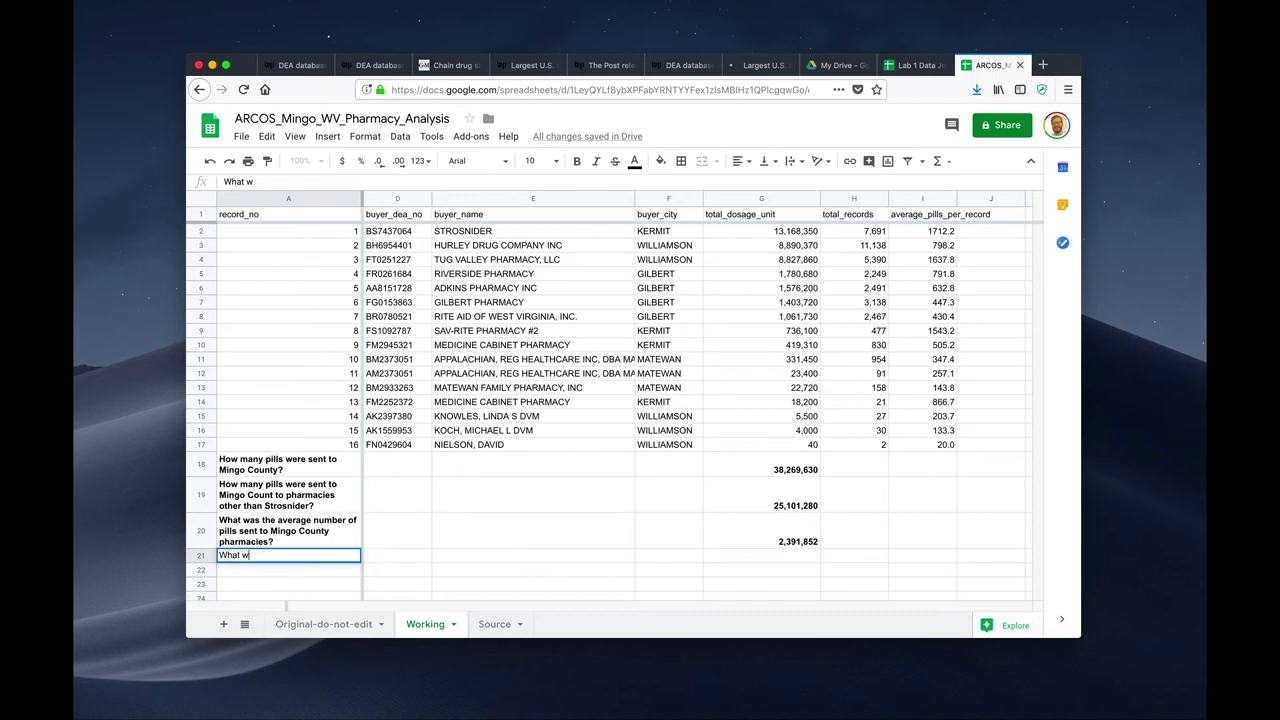
text(as the median number of pil)
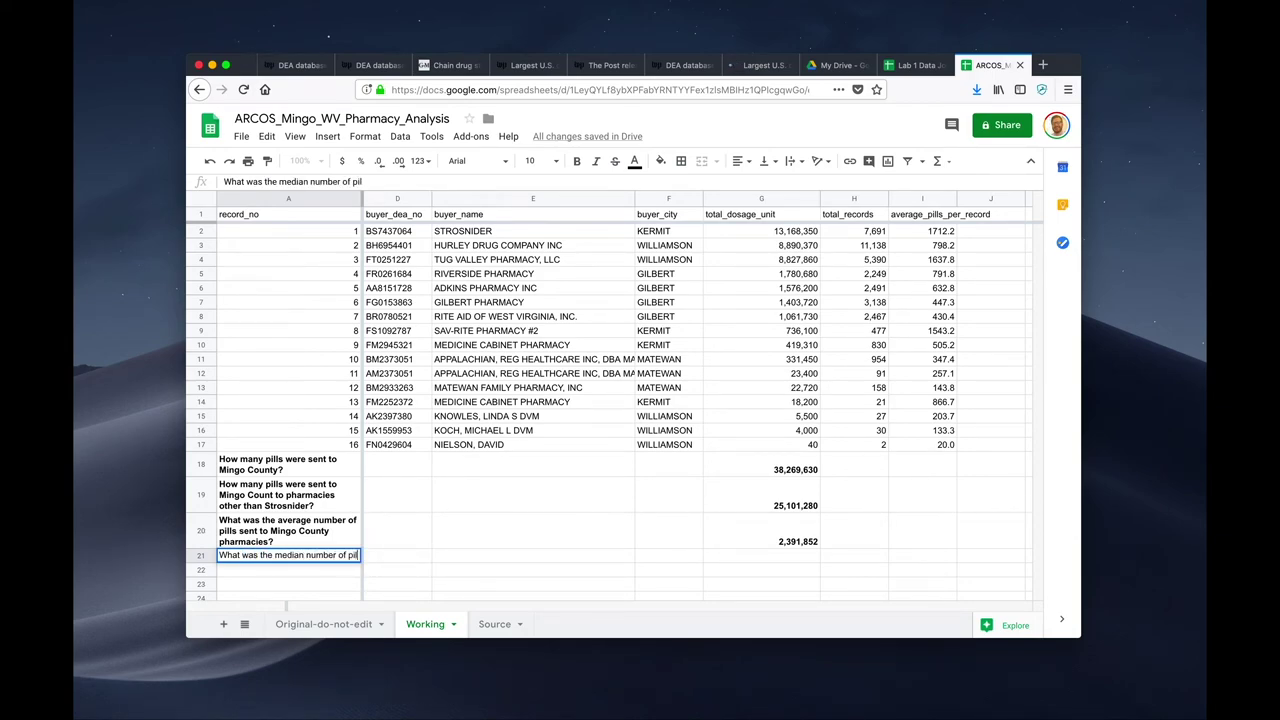
text(ls sent to Mingo Co)
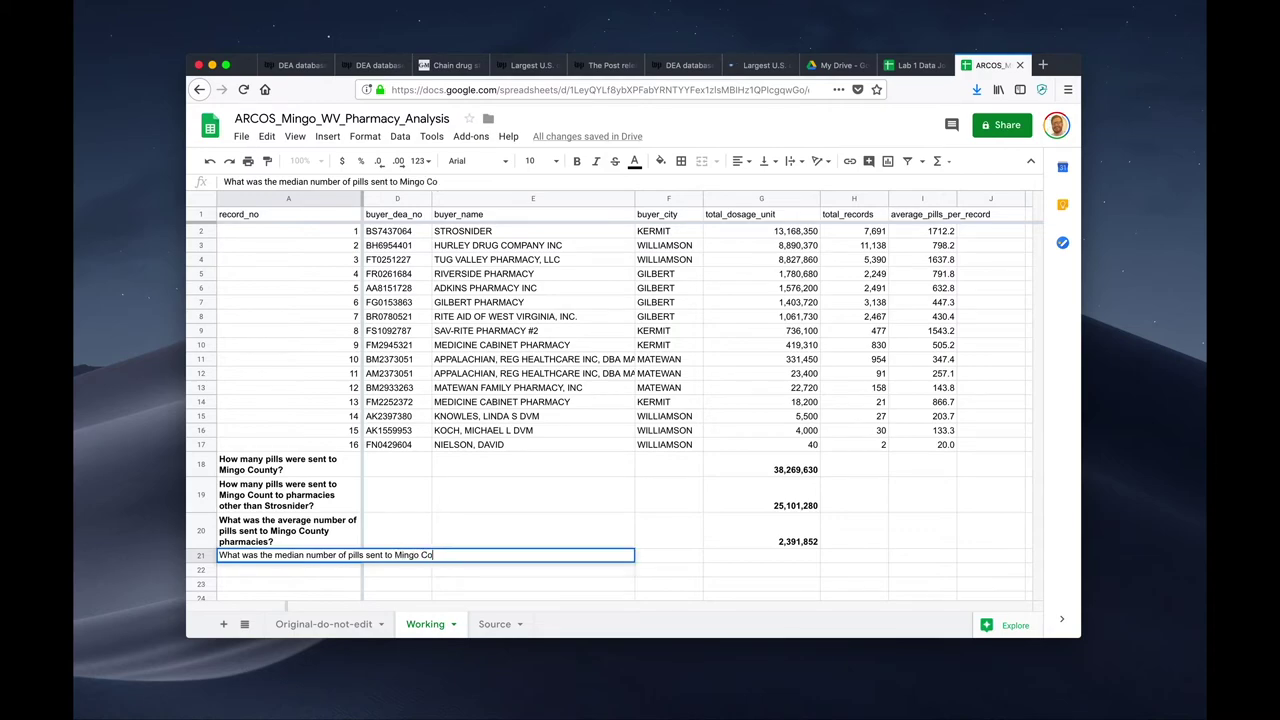
text(unty pharmacies?)
key(ctrl+Return)
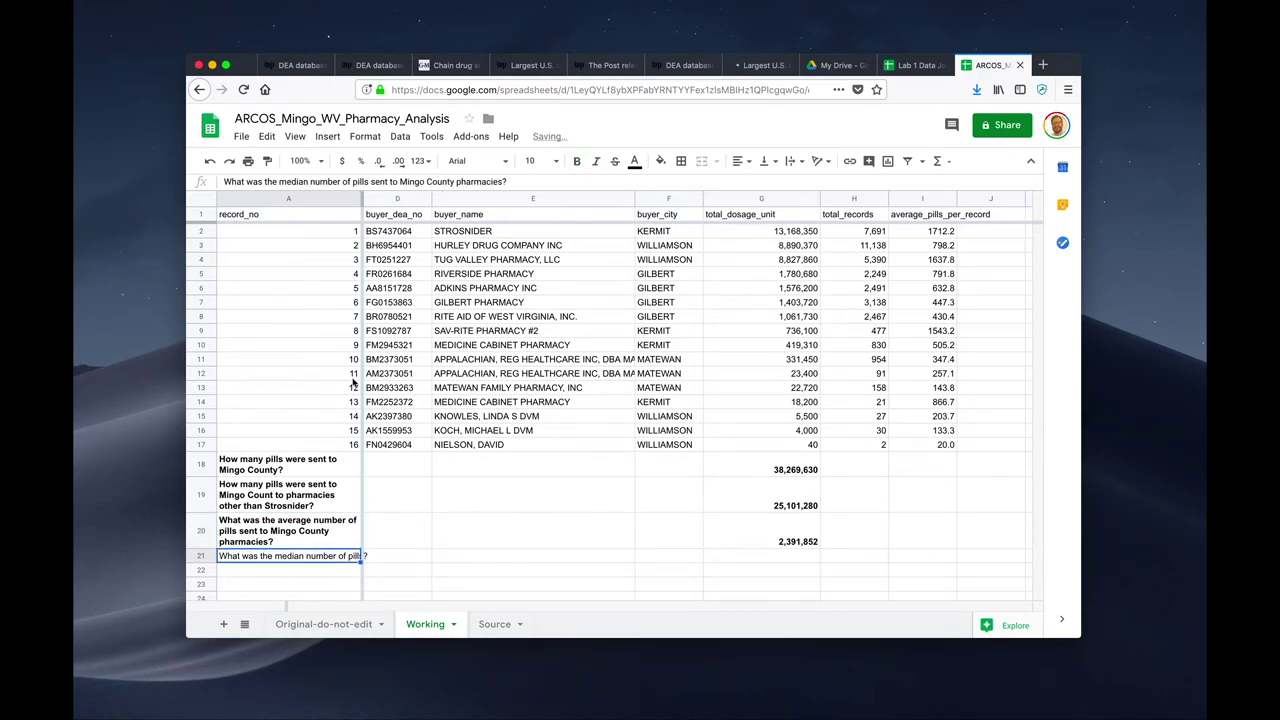
click(789, 163)
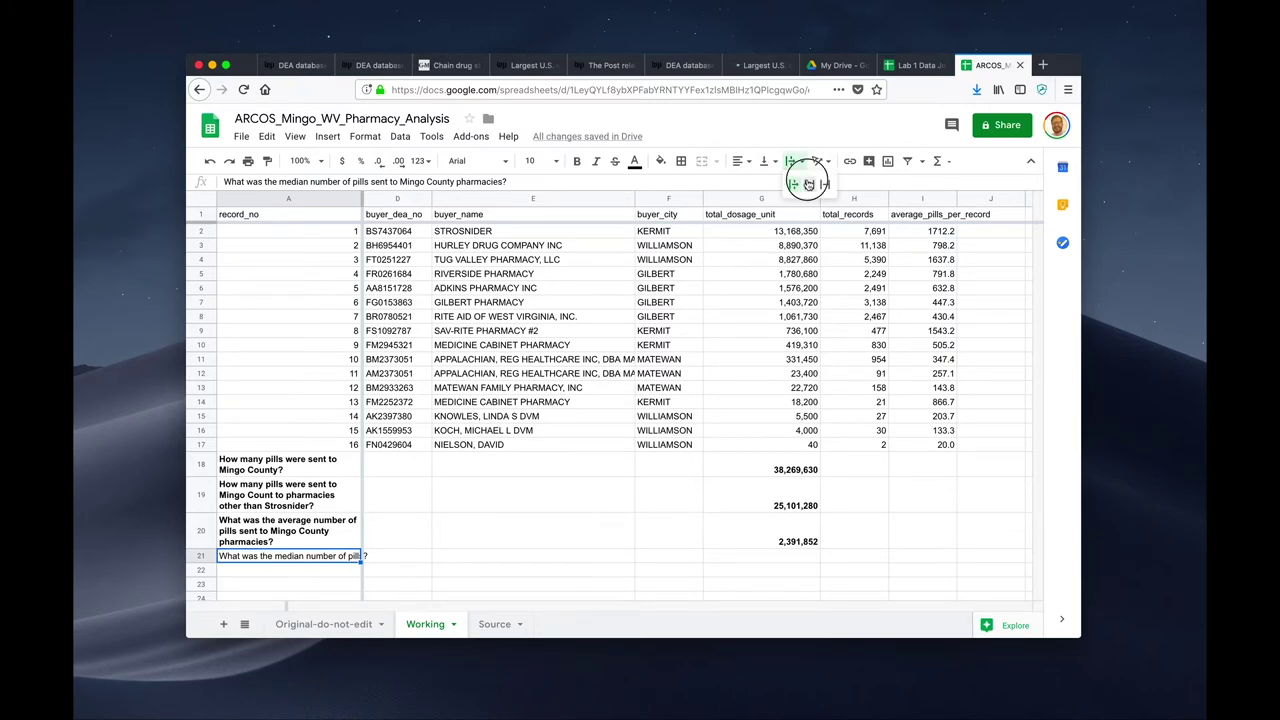
click(807, 184)
key(super+b)
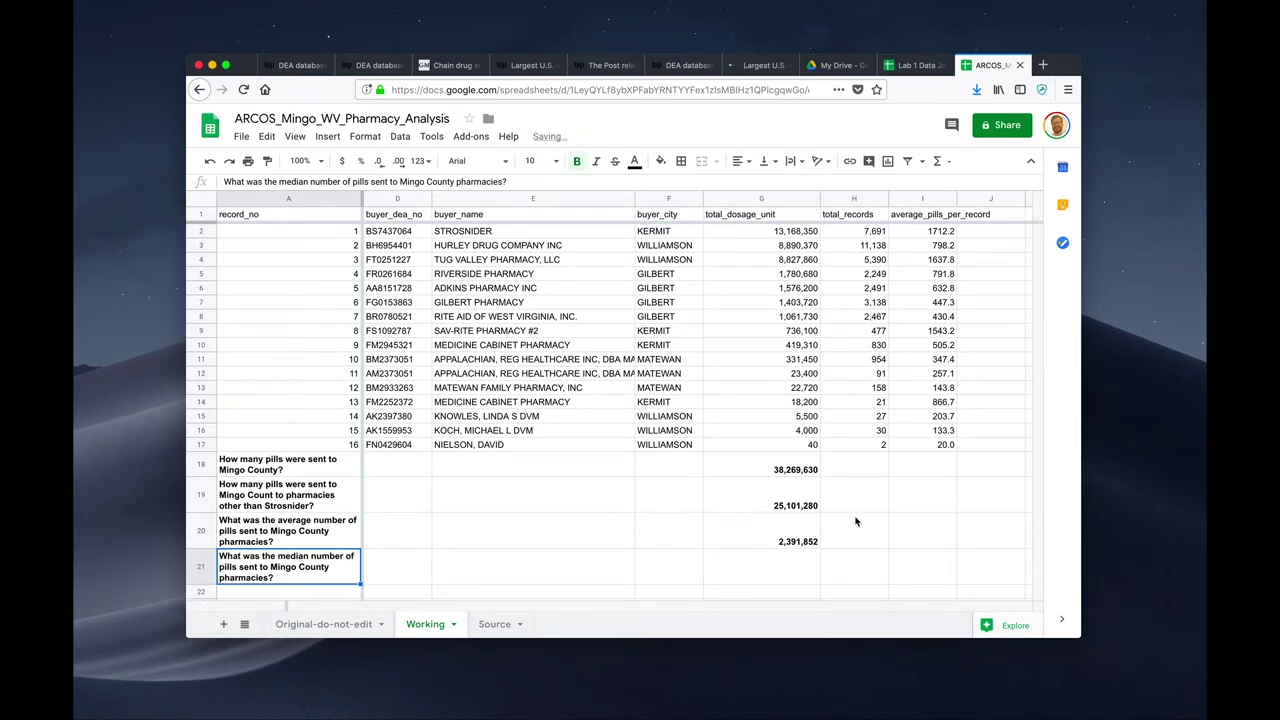
click(800, 535)
click(777, 582)
text(=)
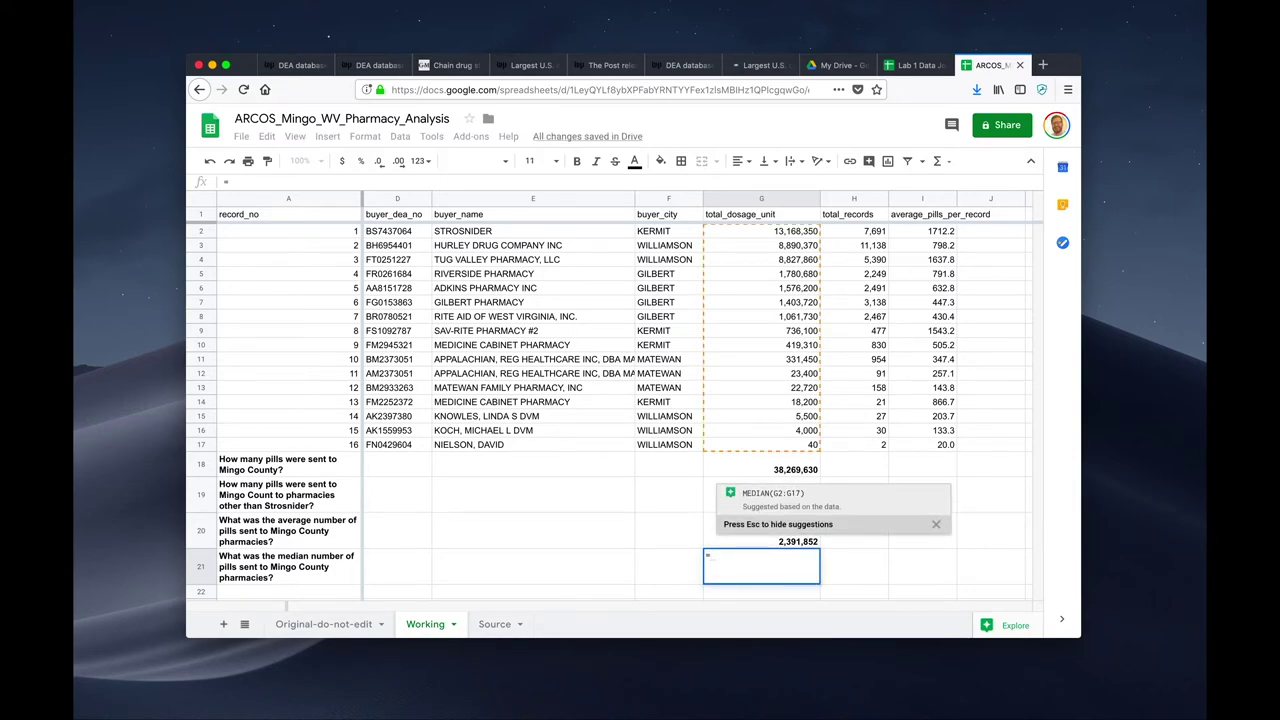
Enter =MEDIAN(G2:G17) in G21 and bold the 577,705 answer
key(Tab)
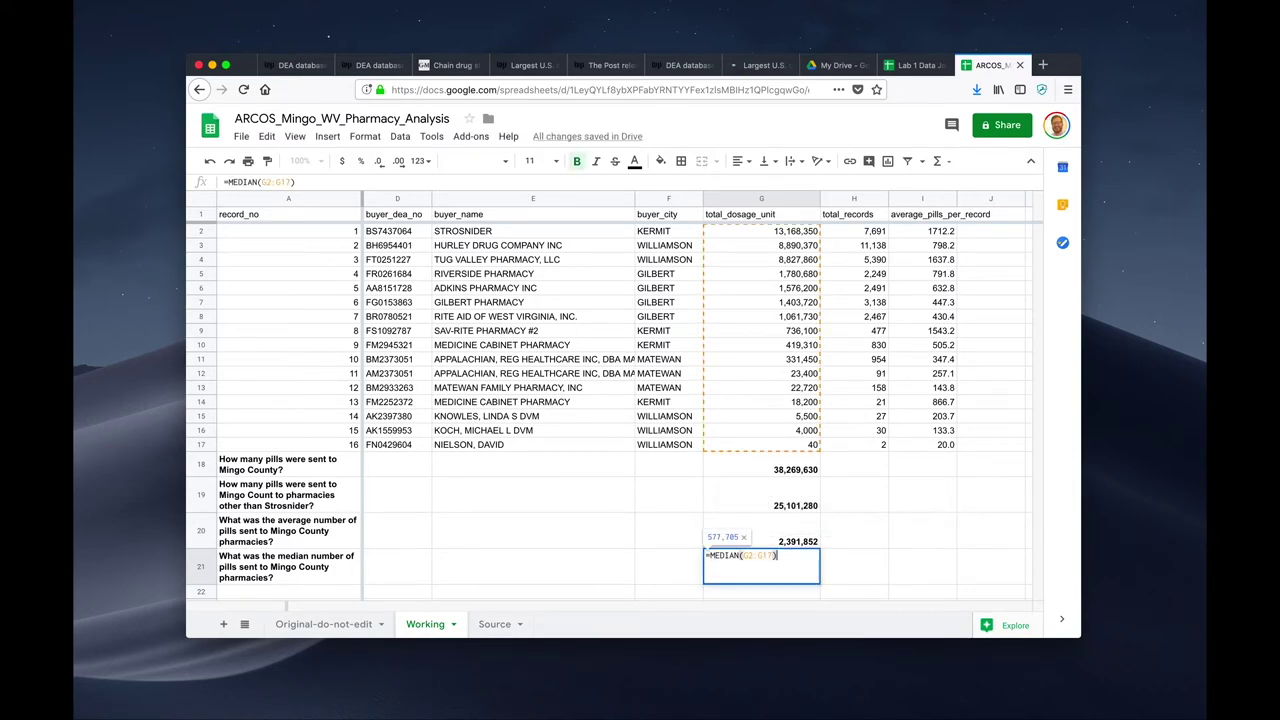
key(Return)
click(791, 578)
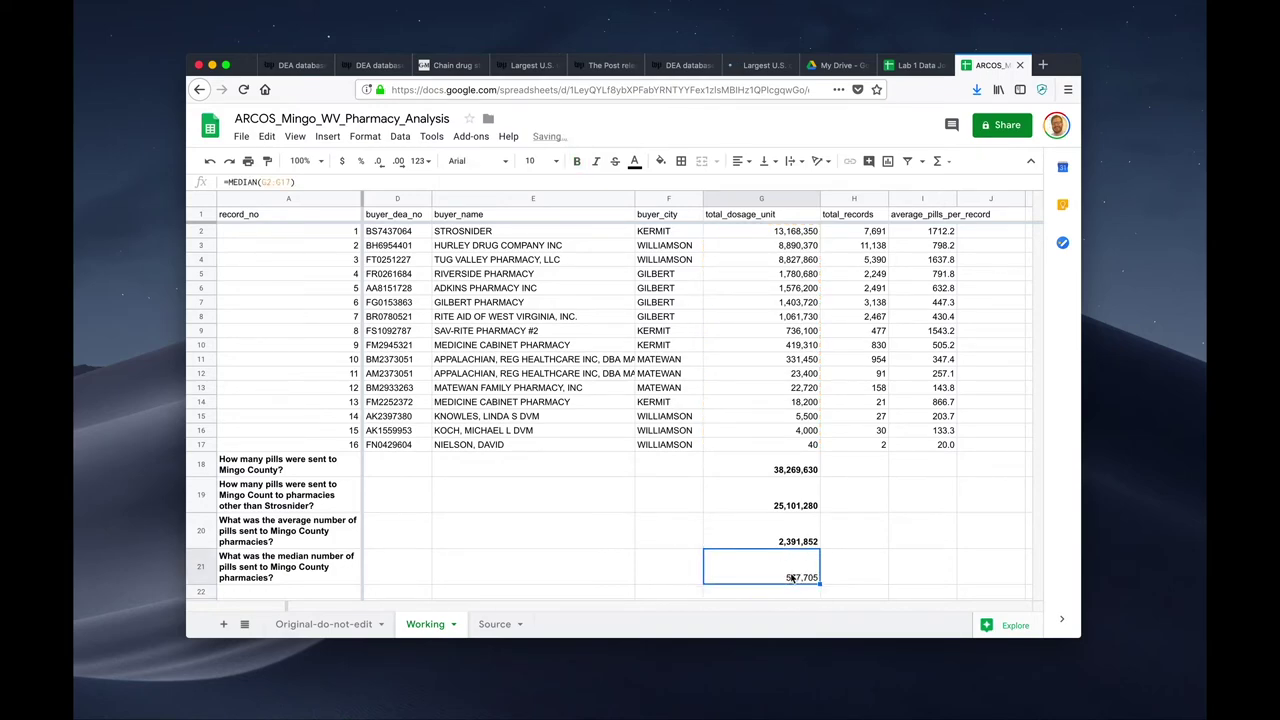
click(802, 336)
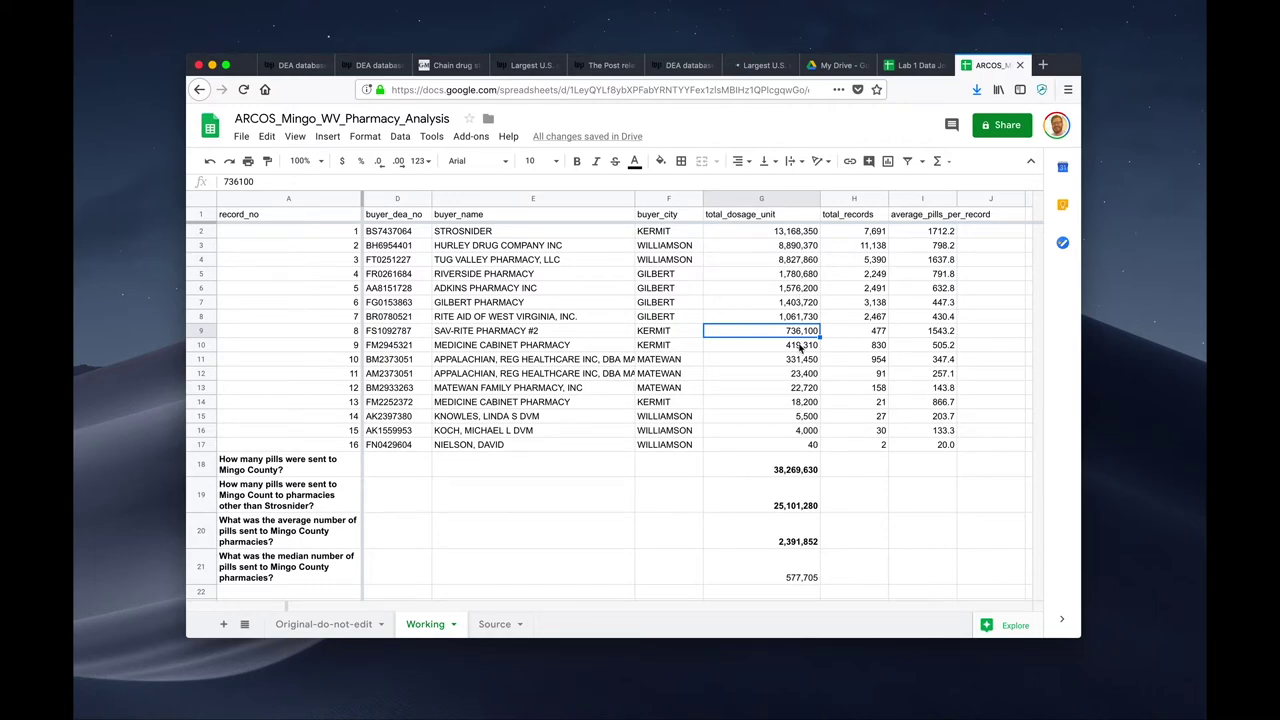
click(787, 578)
key(super+b)
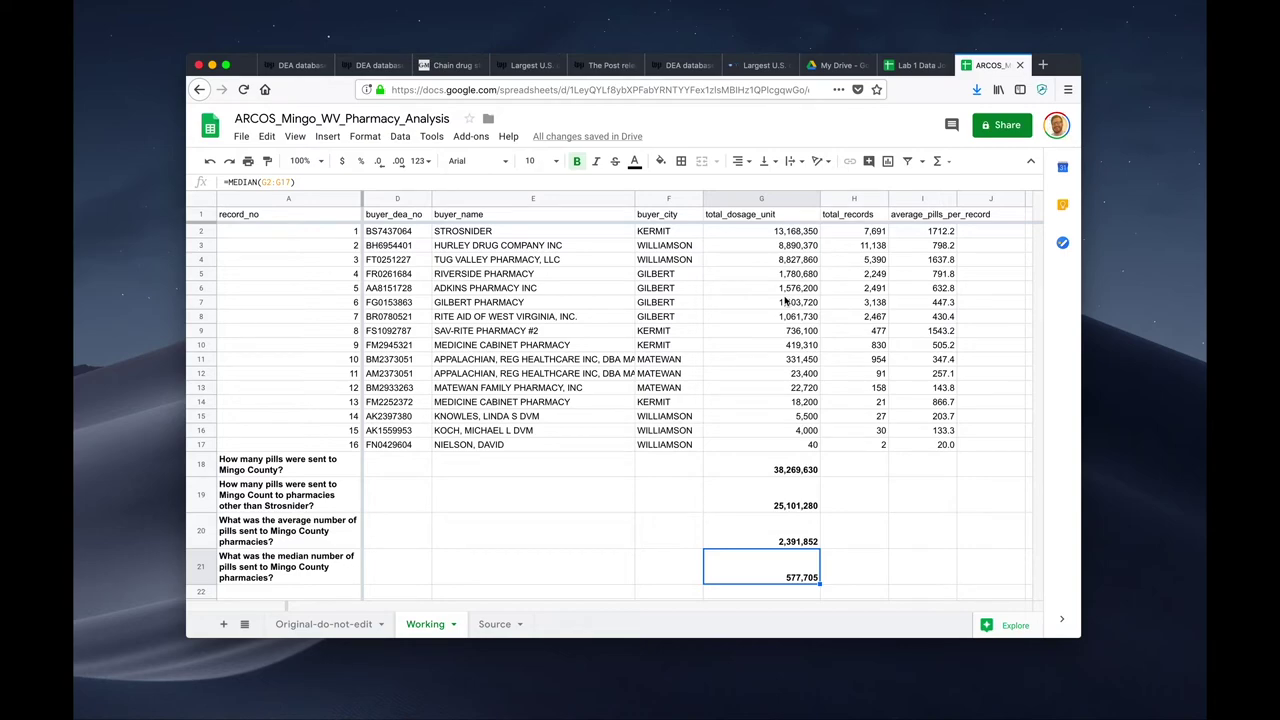
click(787, 234)
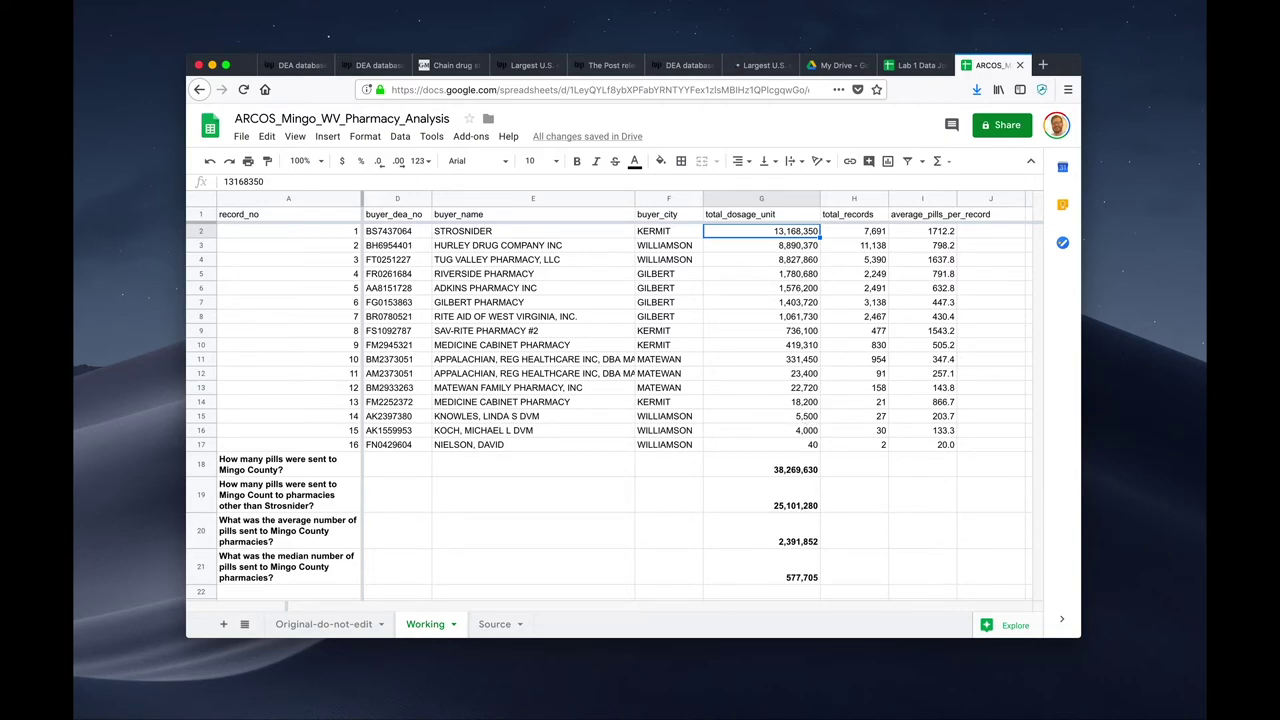
Type 'How many pills were sent to the highest recieving pharmacy in Mingo County?' into A22
scroll(260, 516, down, 2)
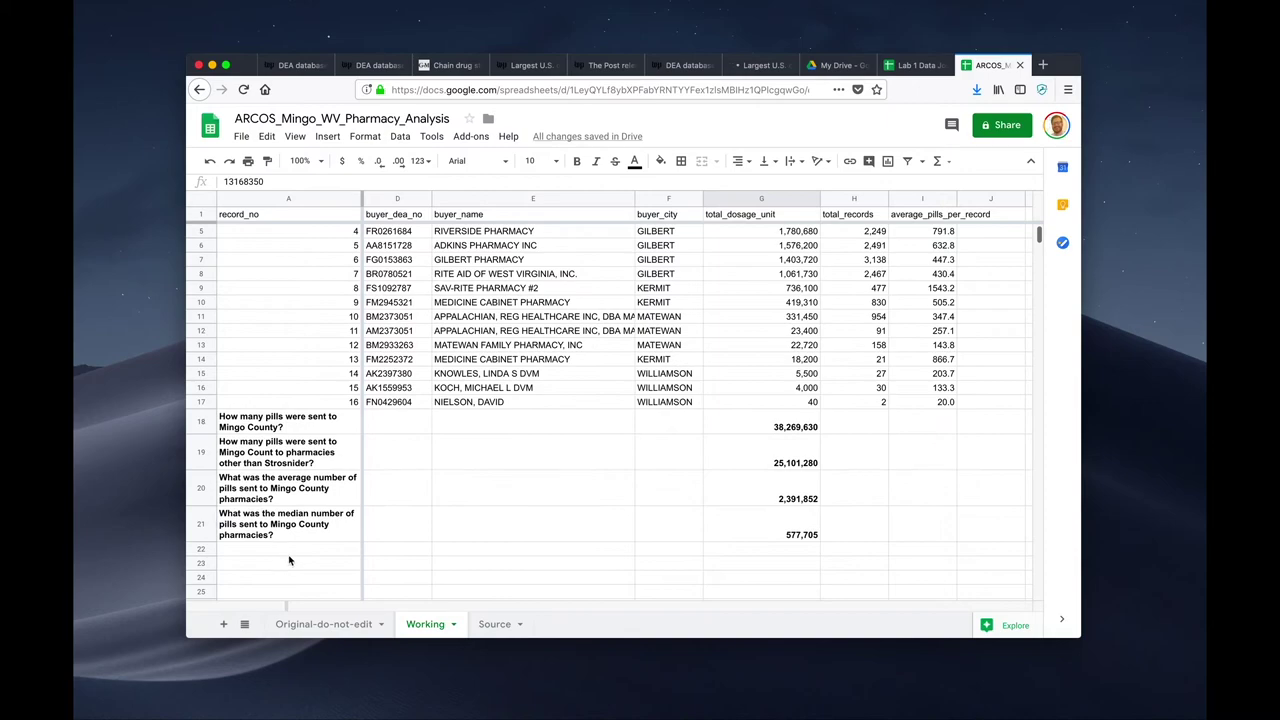
click(289, 550)
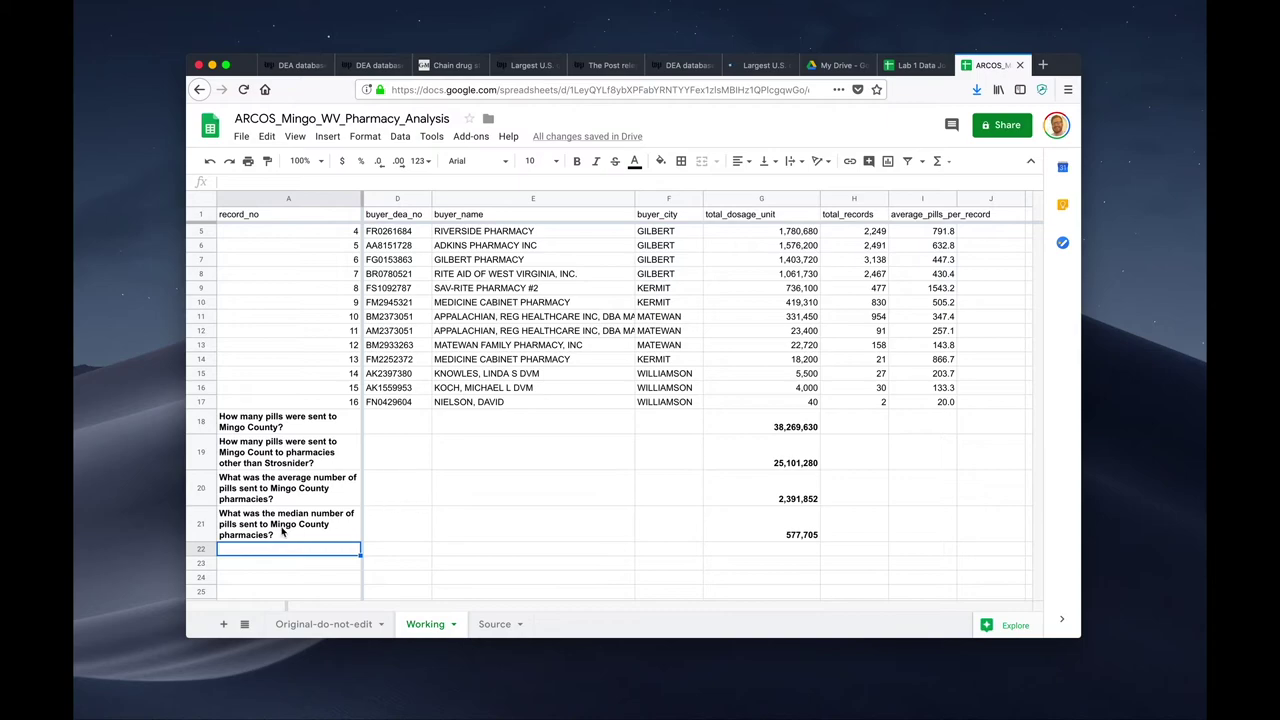
scroll(290, 527, up, 2)
text(Which)
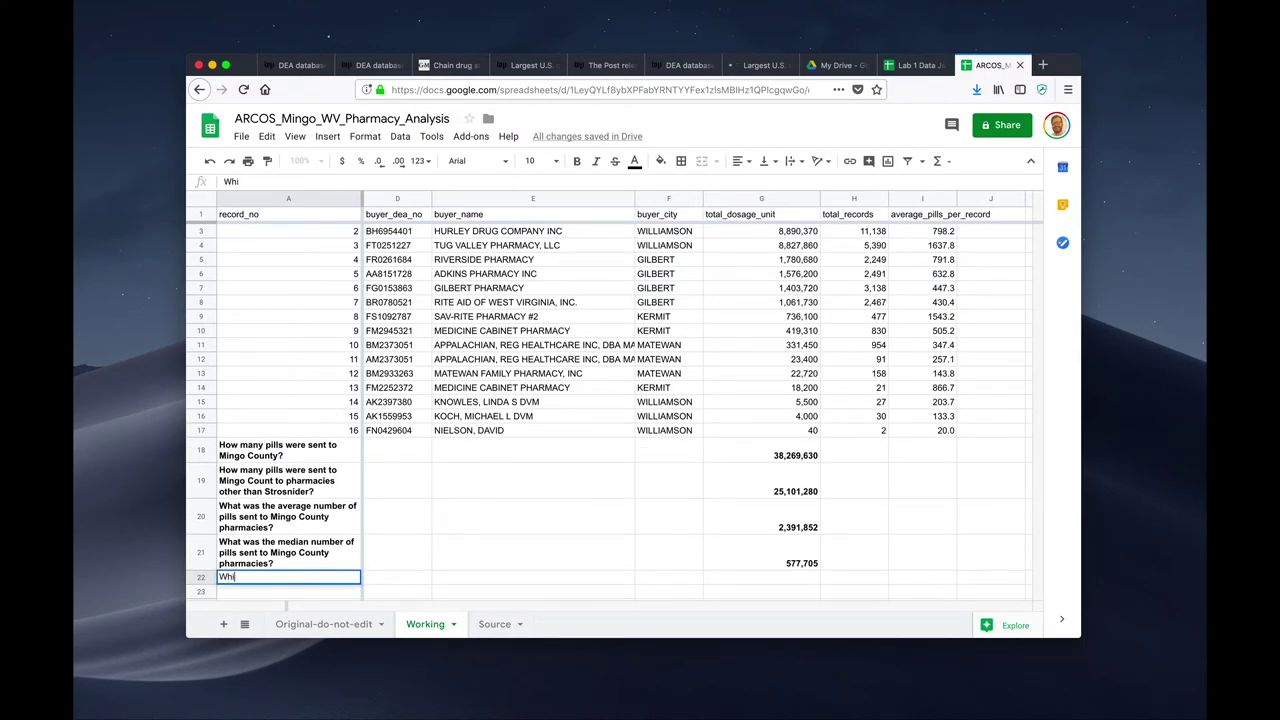
key(BackSpace)
key(BackSpace)
key(BackSpace)
key(BackSpace)
key(BackSpace)
key(BackSpace)
text(How many pills were sent to the highest )
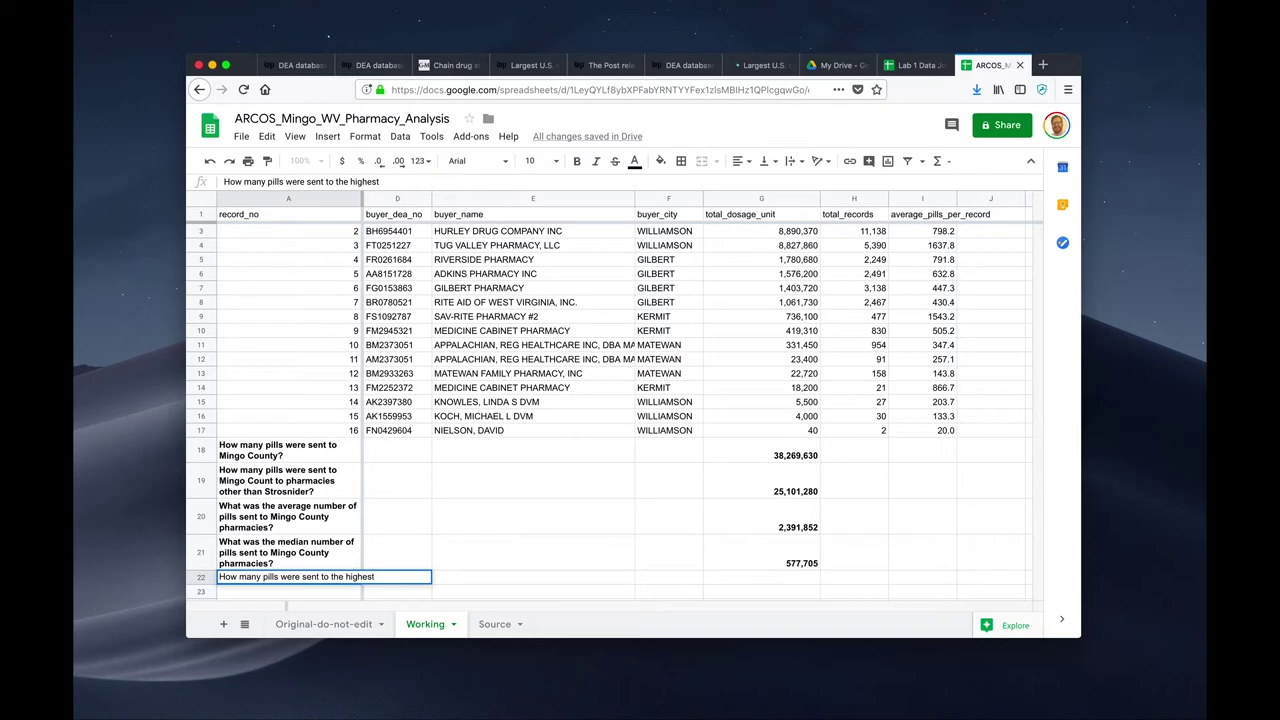
text(recieving pharmacy in the)
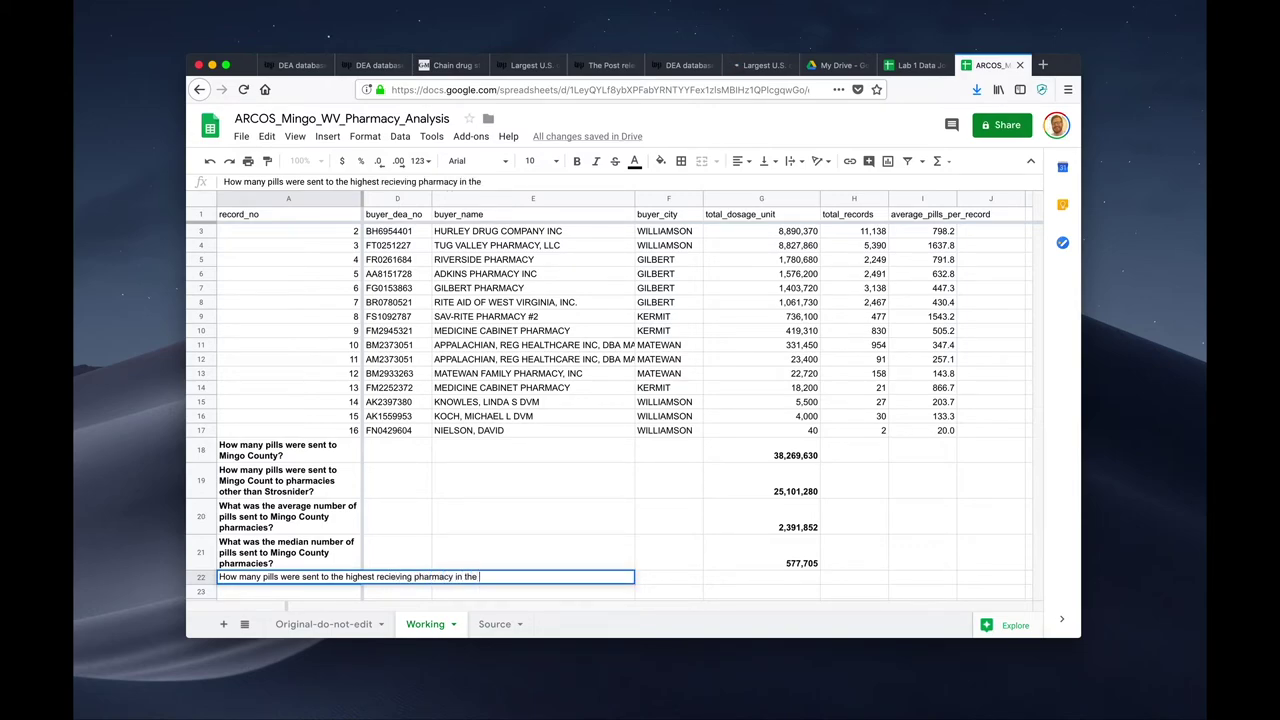
key(BackSpace)
key(BackSpace)
key(BackSpace)
key(BackSpace)
text(Mingo County?)
key(Return)
key(Up)
Make the A22 question bold and wrapped
key(super+b)
scroll(768, 210, left, 2)
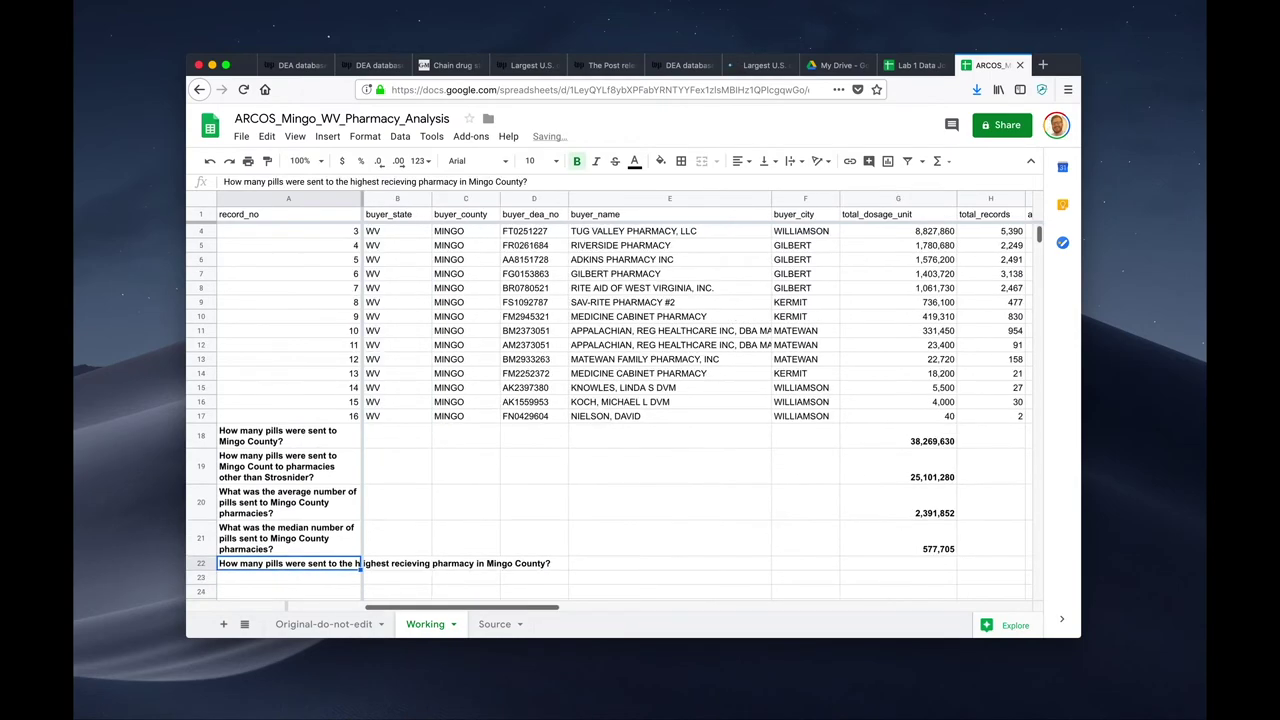
scroll(768, 210, down, 4)
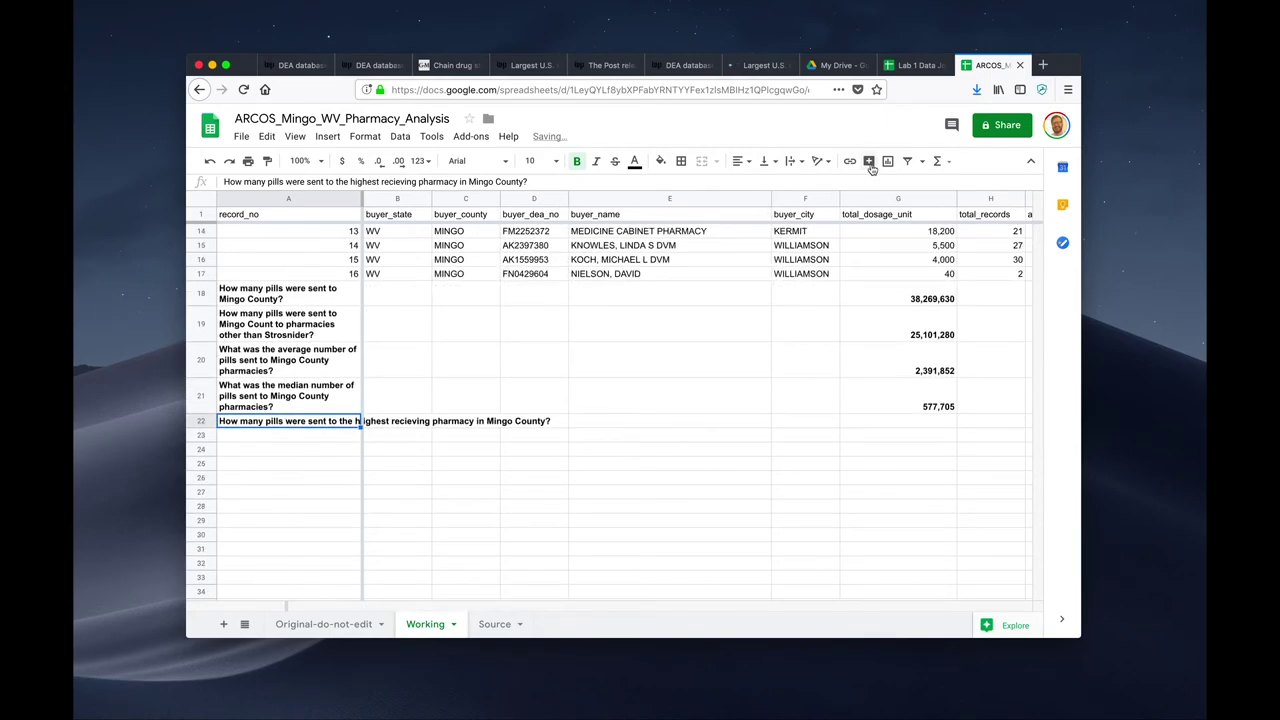
click(790, 161)
click(810, 190)
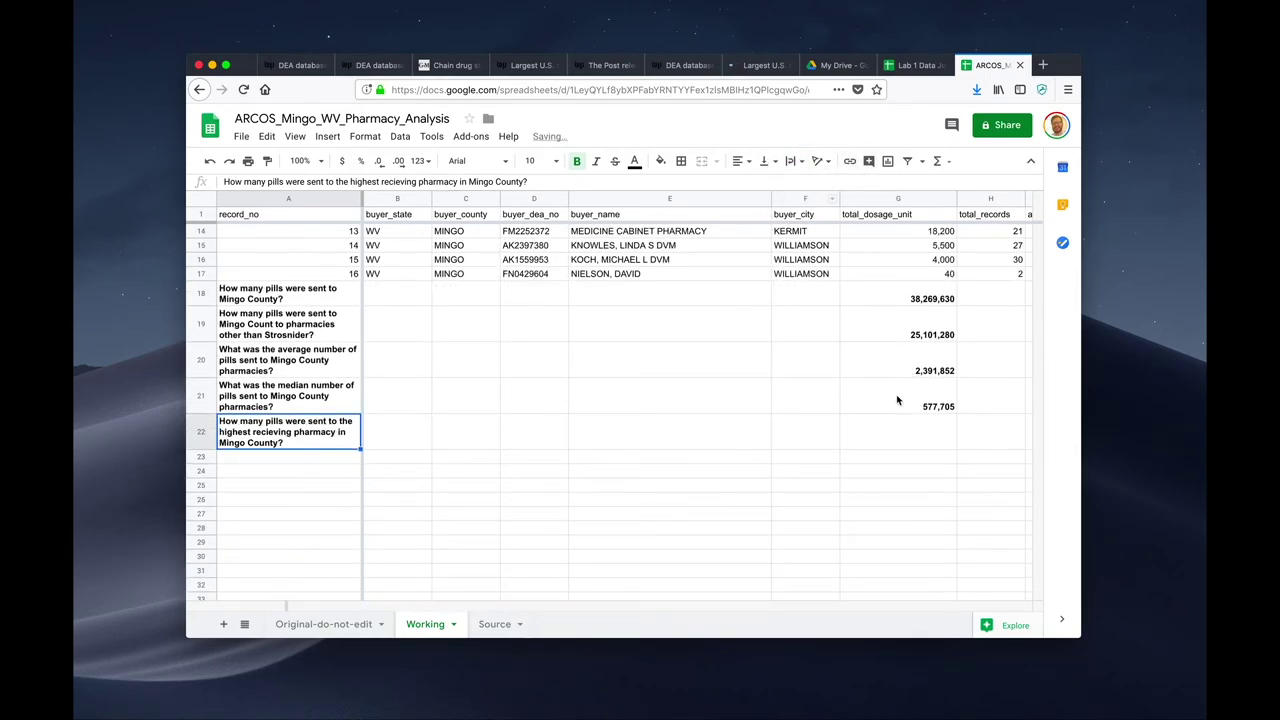
Enter =MAX(G2:G17) in G22 and bold the 13,168,350 answer
scroll(930, 443, up, 2)
click(909, 487)
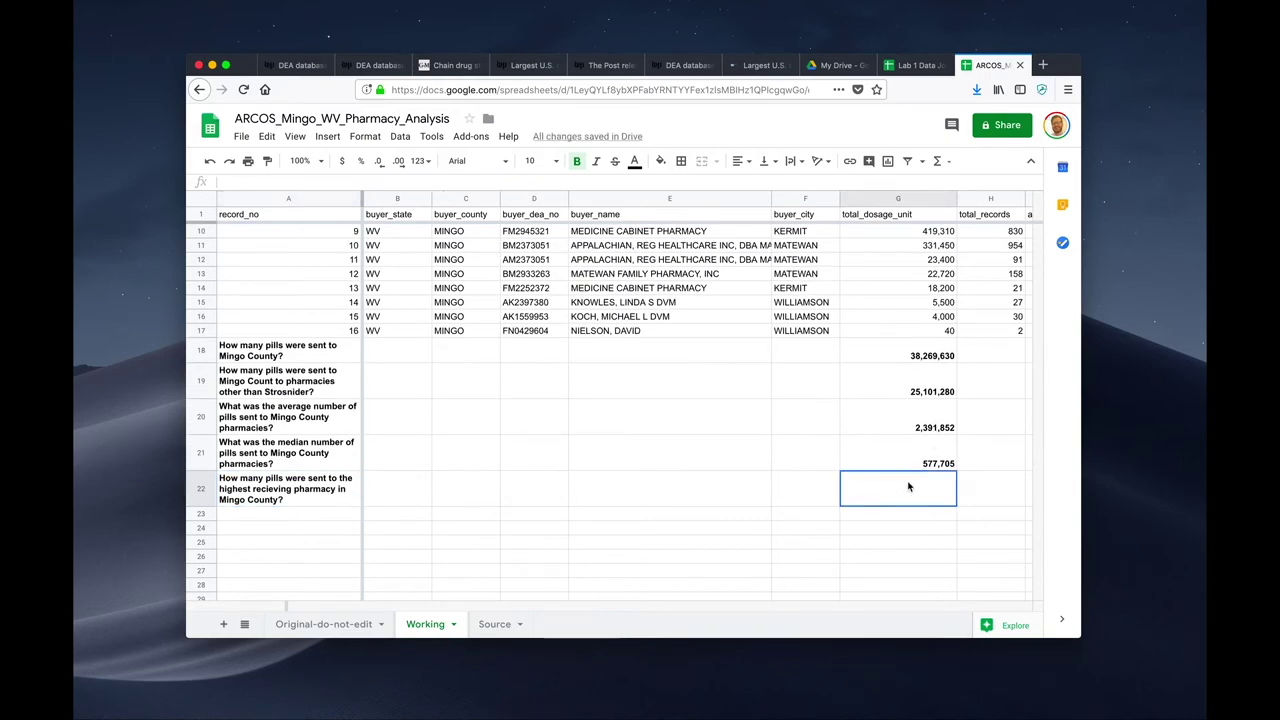
text(=M)
text(A)
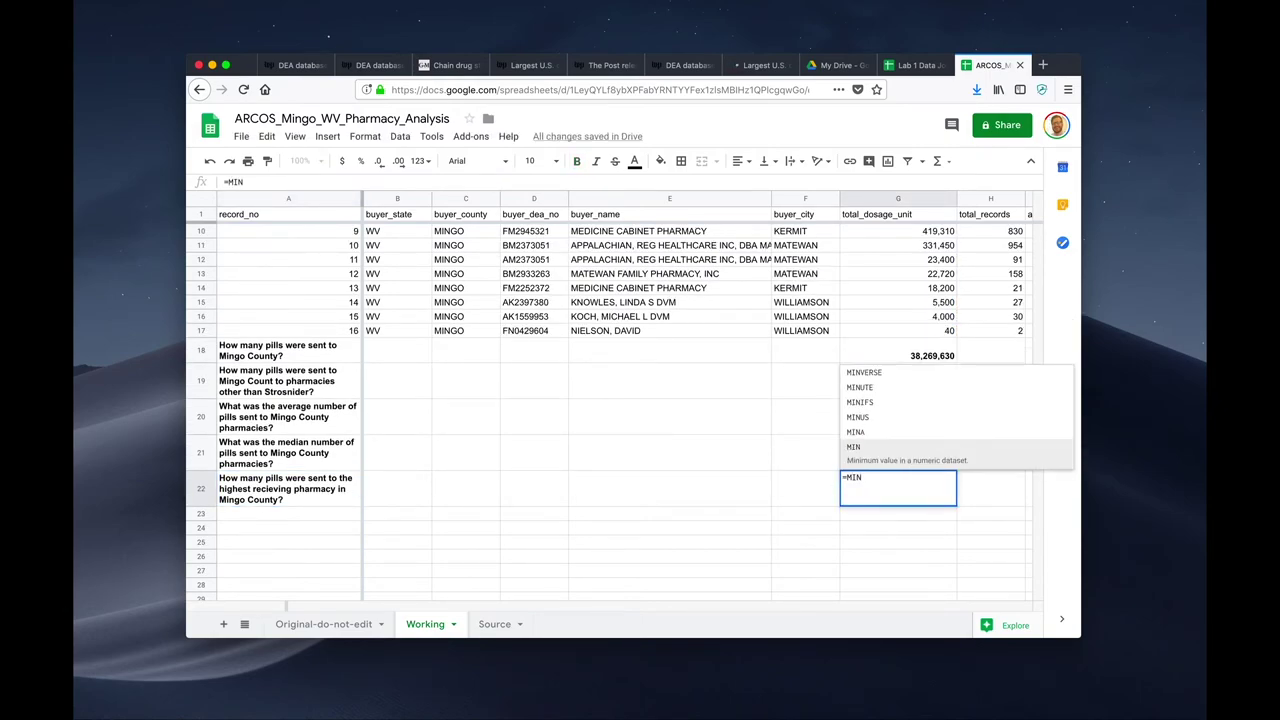
key(BackSpace)
key(BackSpace)
text(MA)
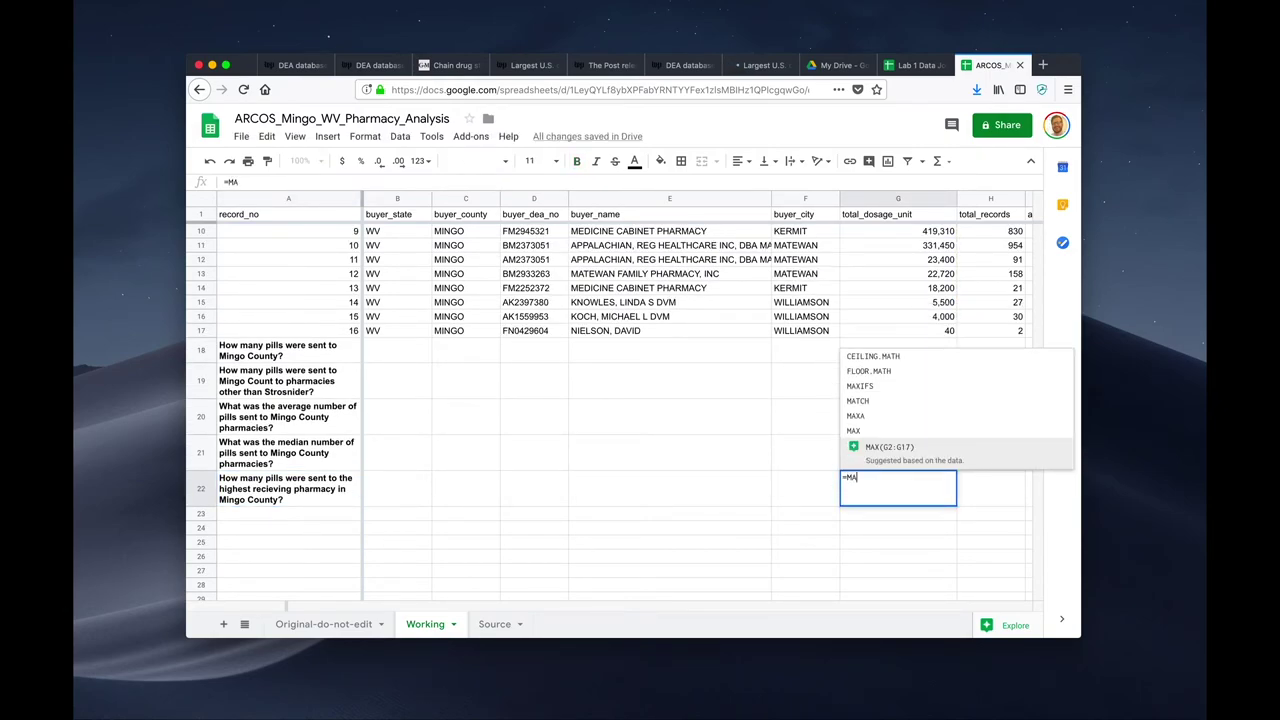
text(X(g)
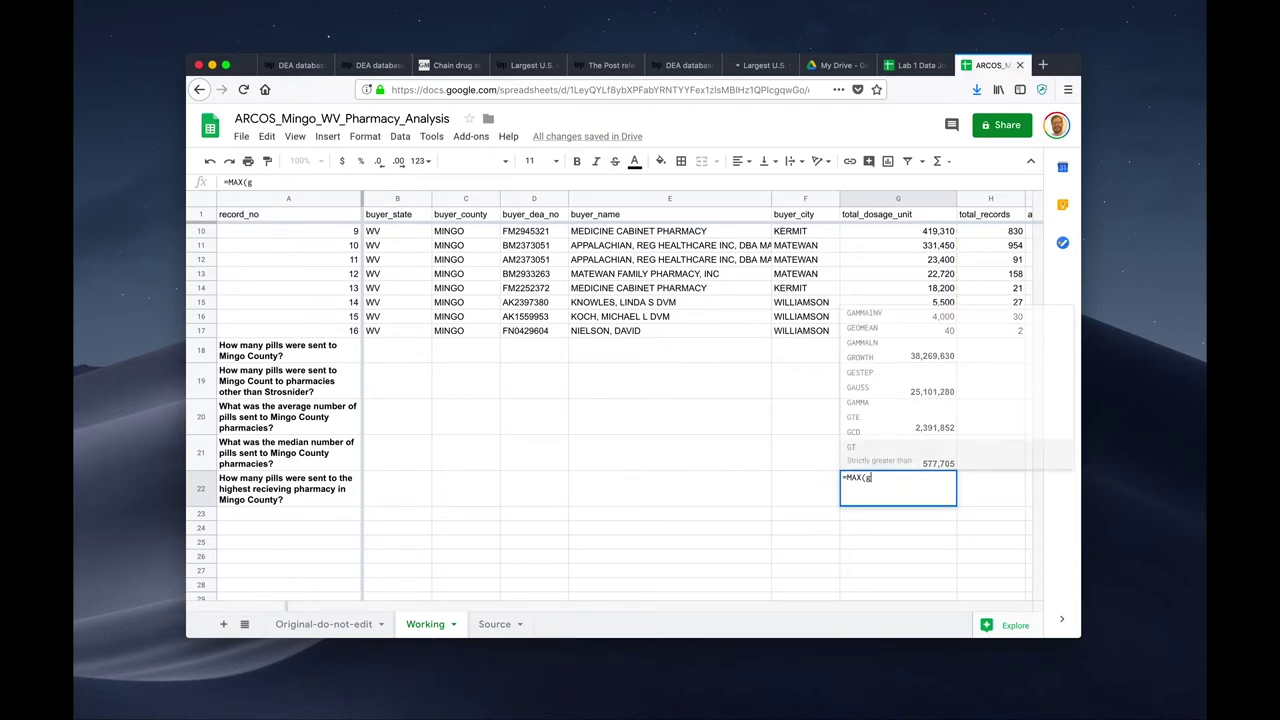
text(2:g17)
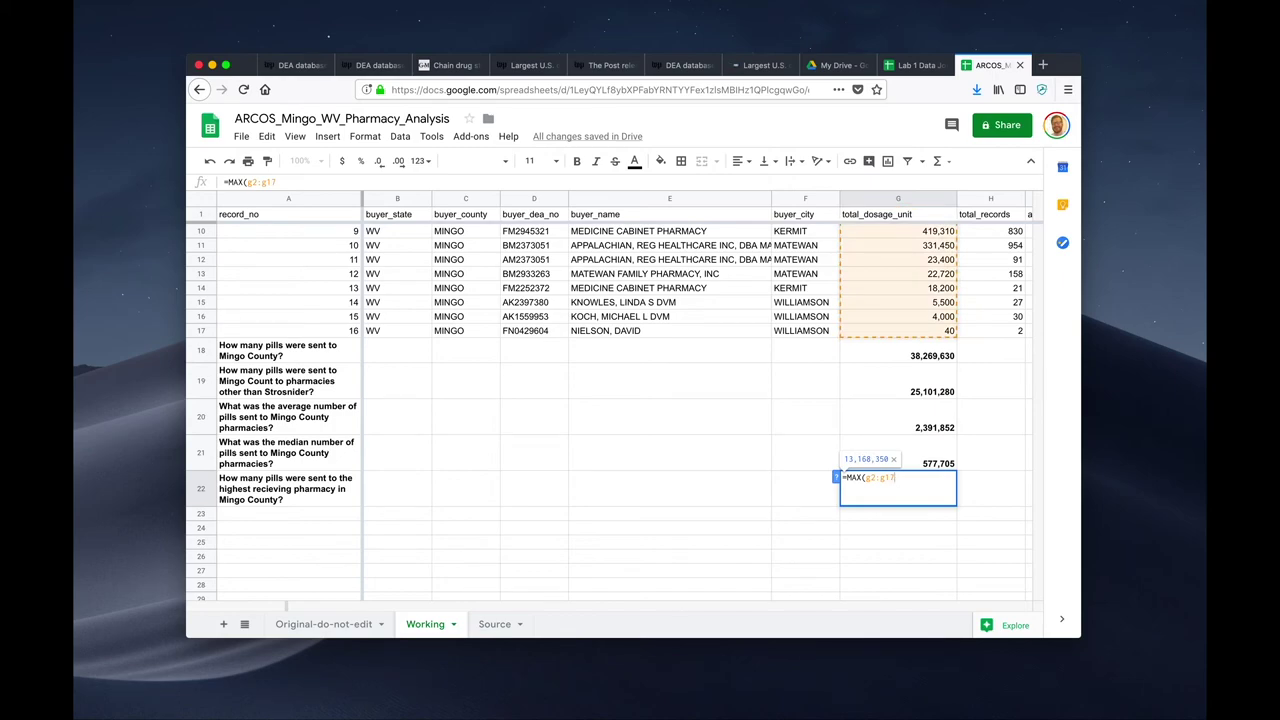
text())
key(Return)
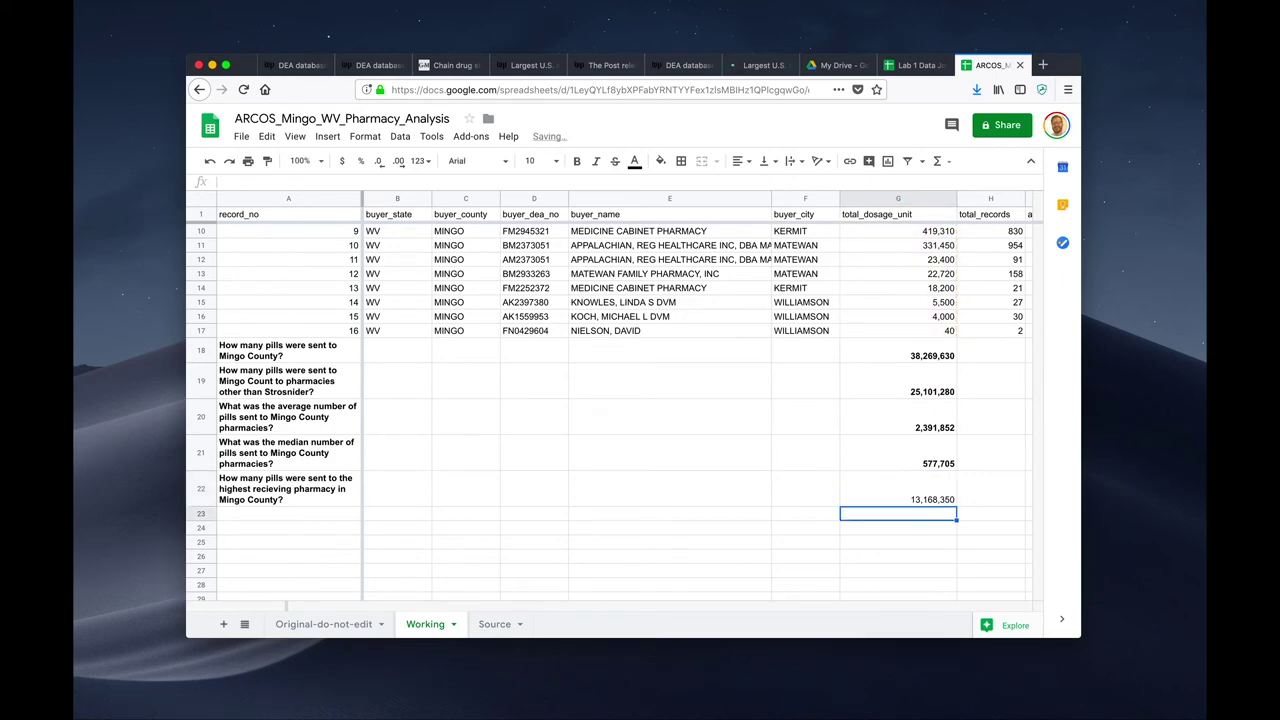
key(ctrl+b)
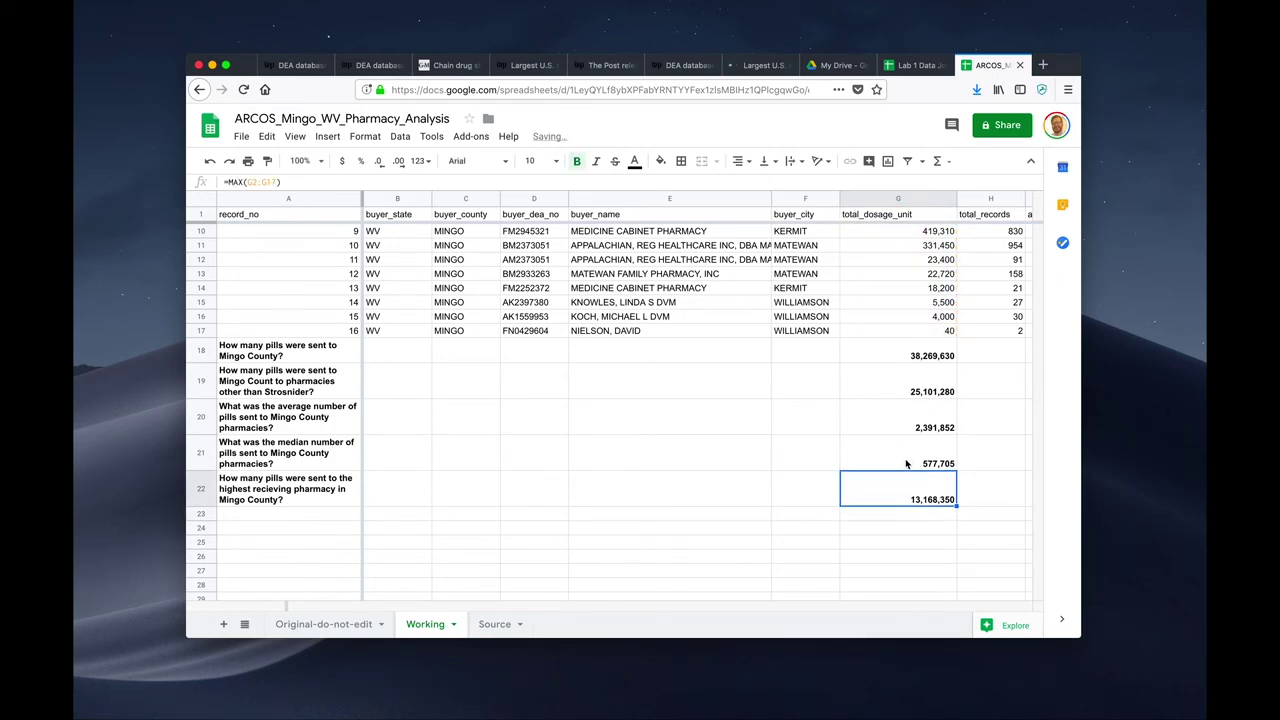
scroll(906, 463, up, 2)
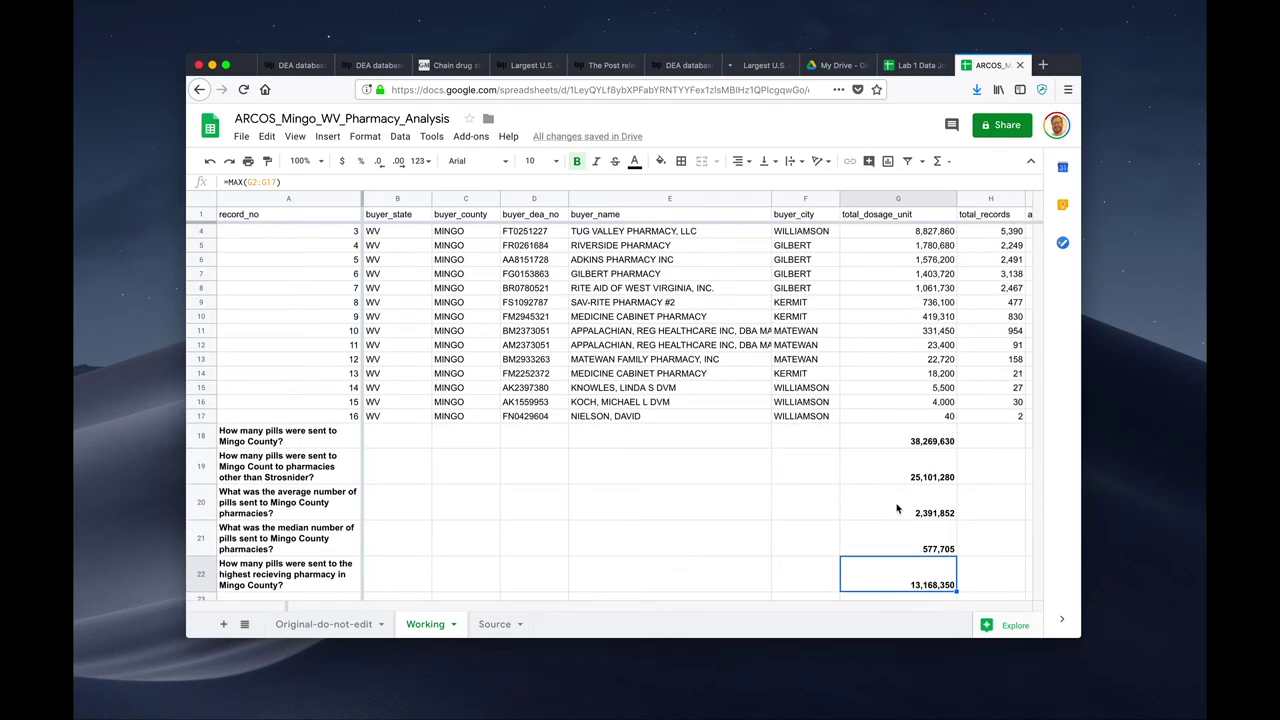
scroll(903, 517, up, 1)
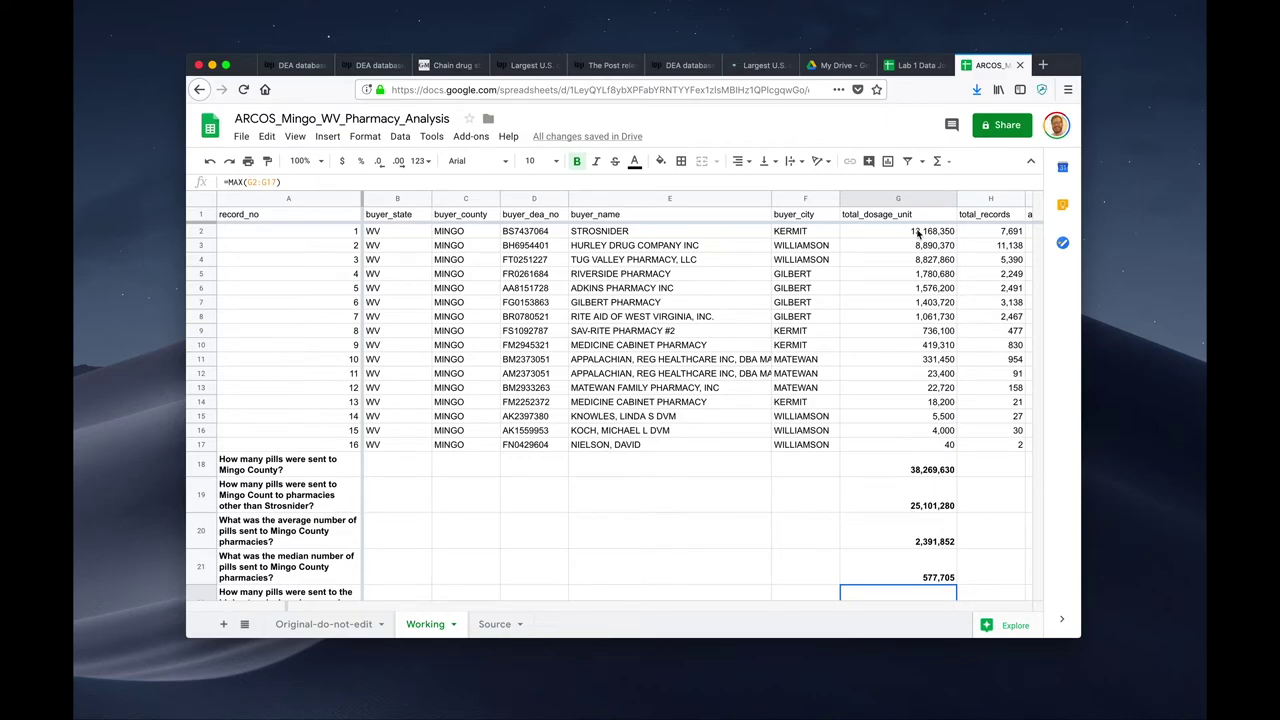
scroll(910, 500, down, 2)
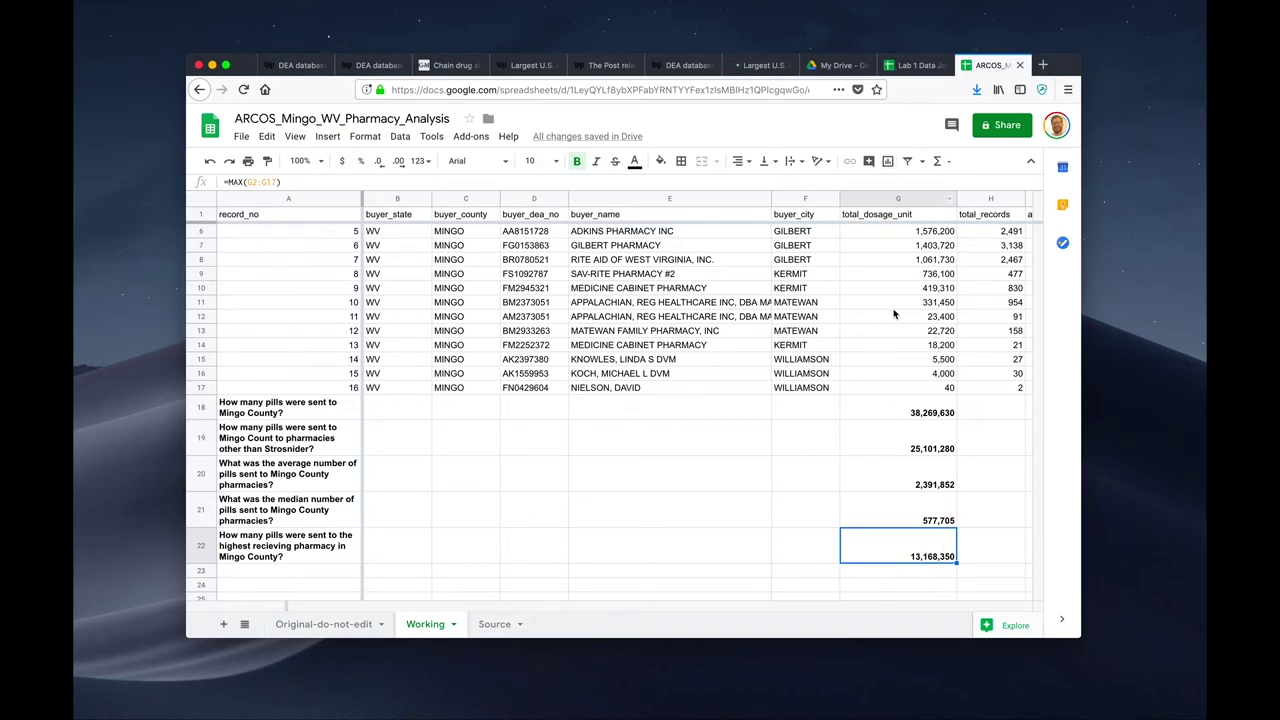
scroll(894, 316, up, 2)
scroll(886, 324, down, 3)
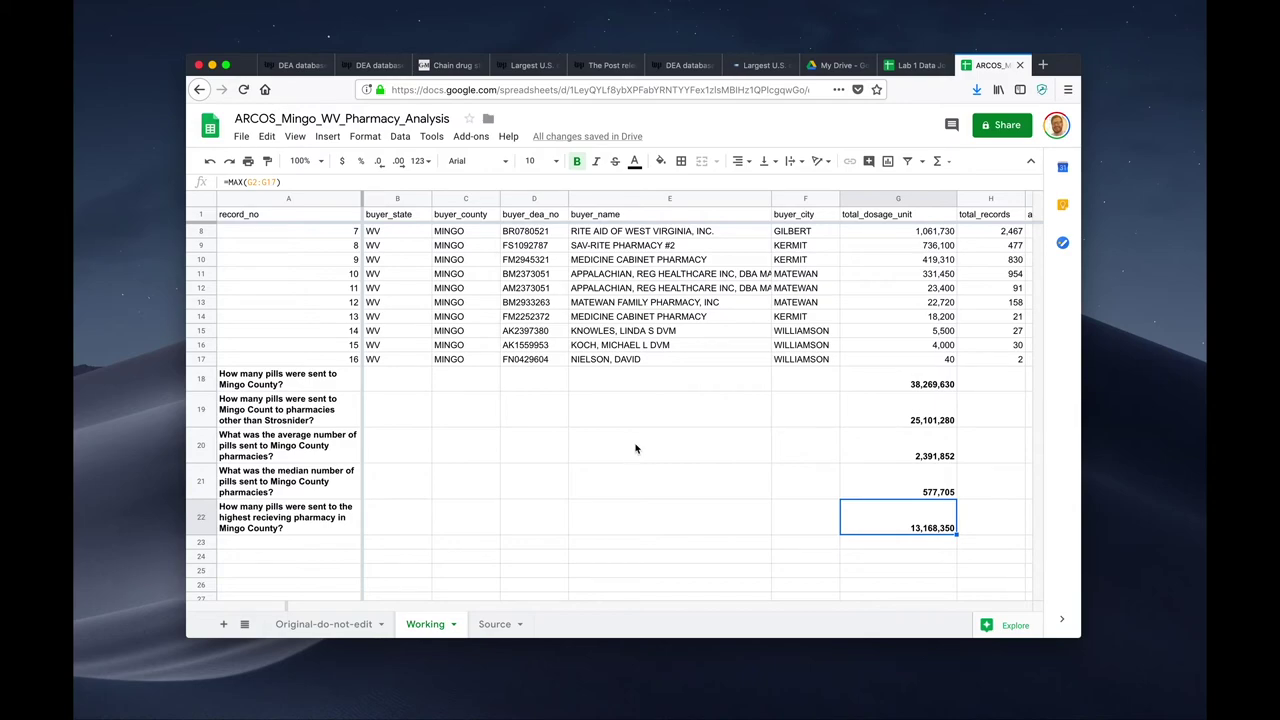
Type 'How many pills were sent to the lowest receiving pharmacy in Mingo County?' into A23
click(270, 528)
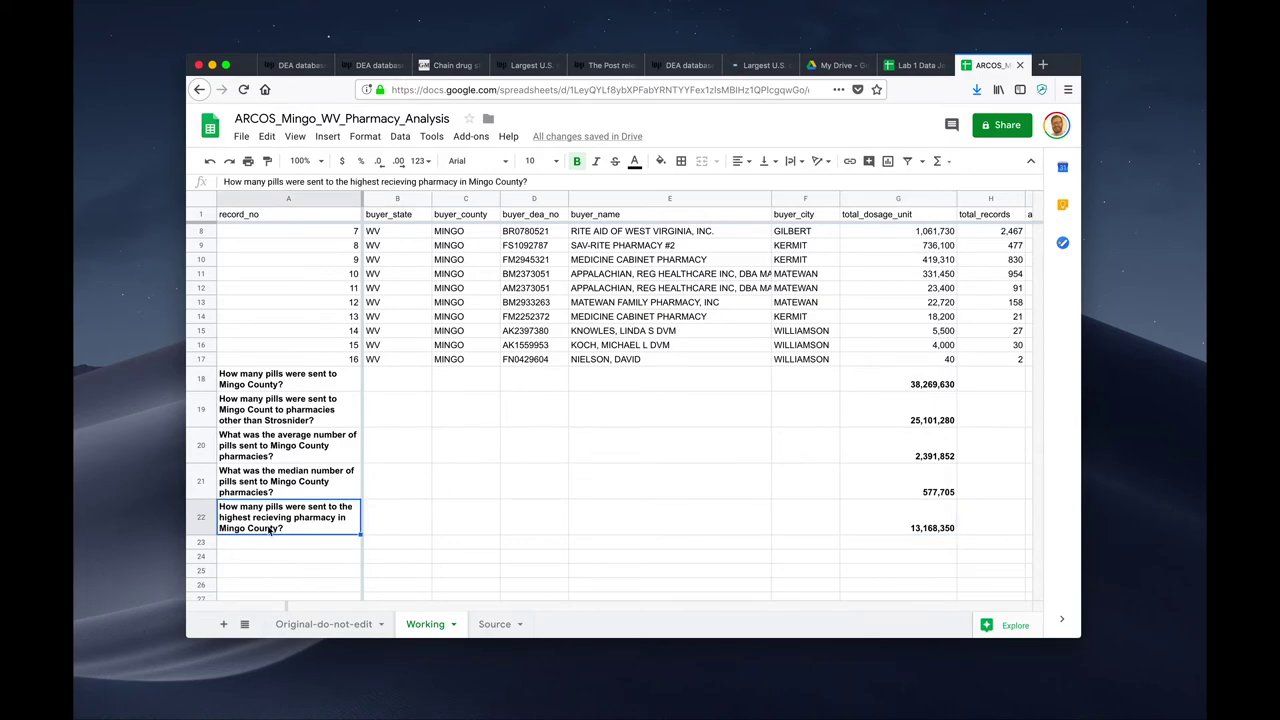
key(ctrl+c)
click(305, 545)
text(Wh)
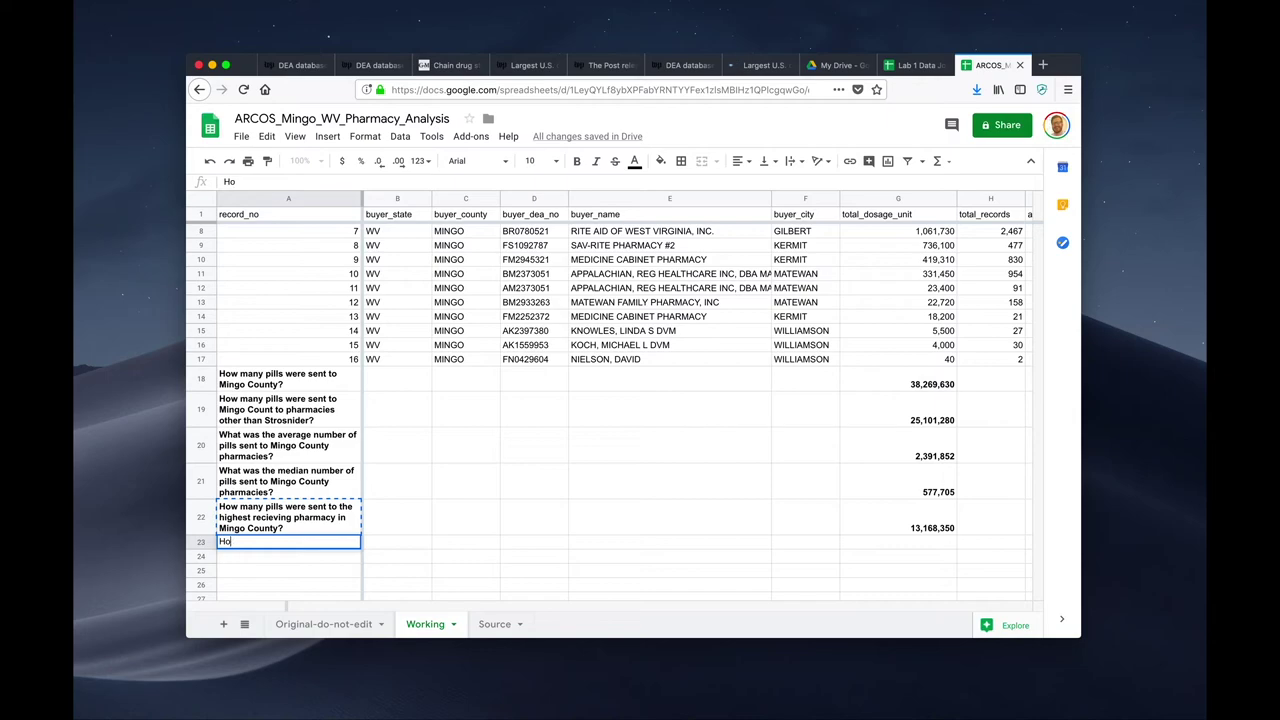
key(BackSpace)
key(BackSpace)
key(super+b)
key(super+b)
text(HOw ma)
key(BackSpace)
key(BackSpace)
key(BackSpace)
key(BackSpace)
key(BackSpace)
text(ow many pills were sen)
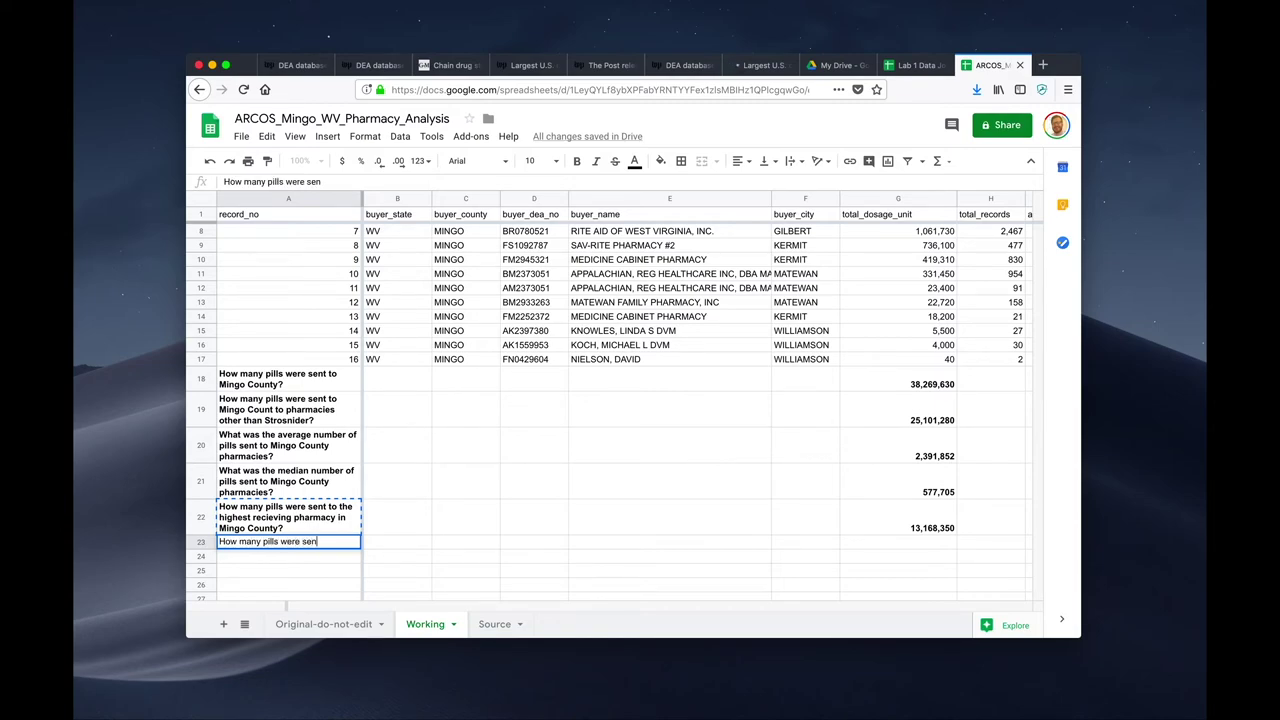
text(t to the lowest )
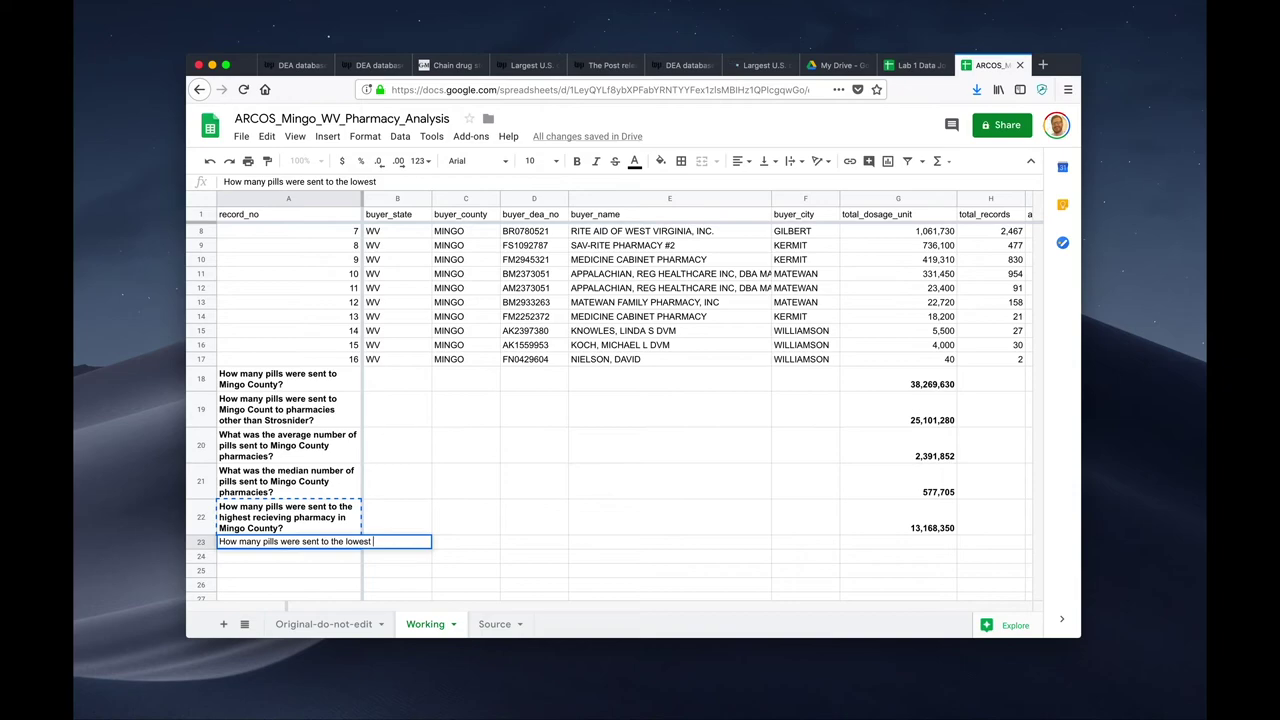
text(receiving pharmacy)
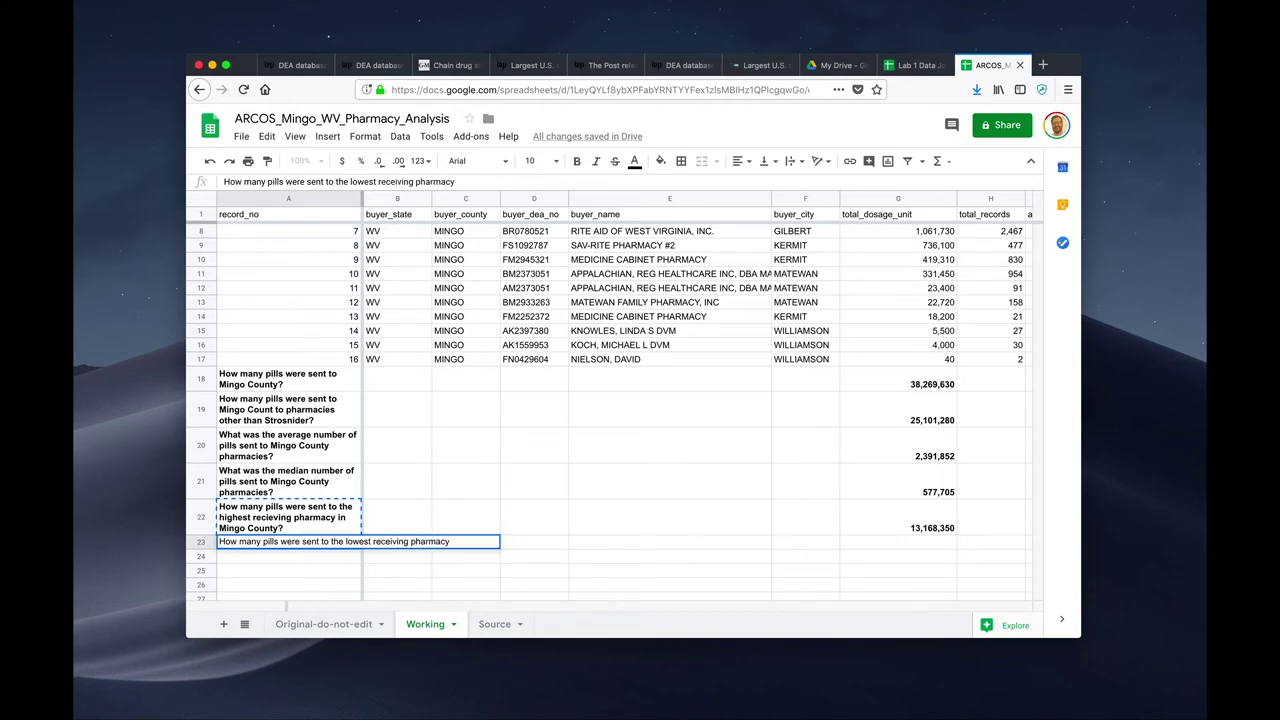
text( in Mingo County)
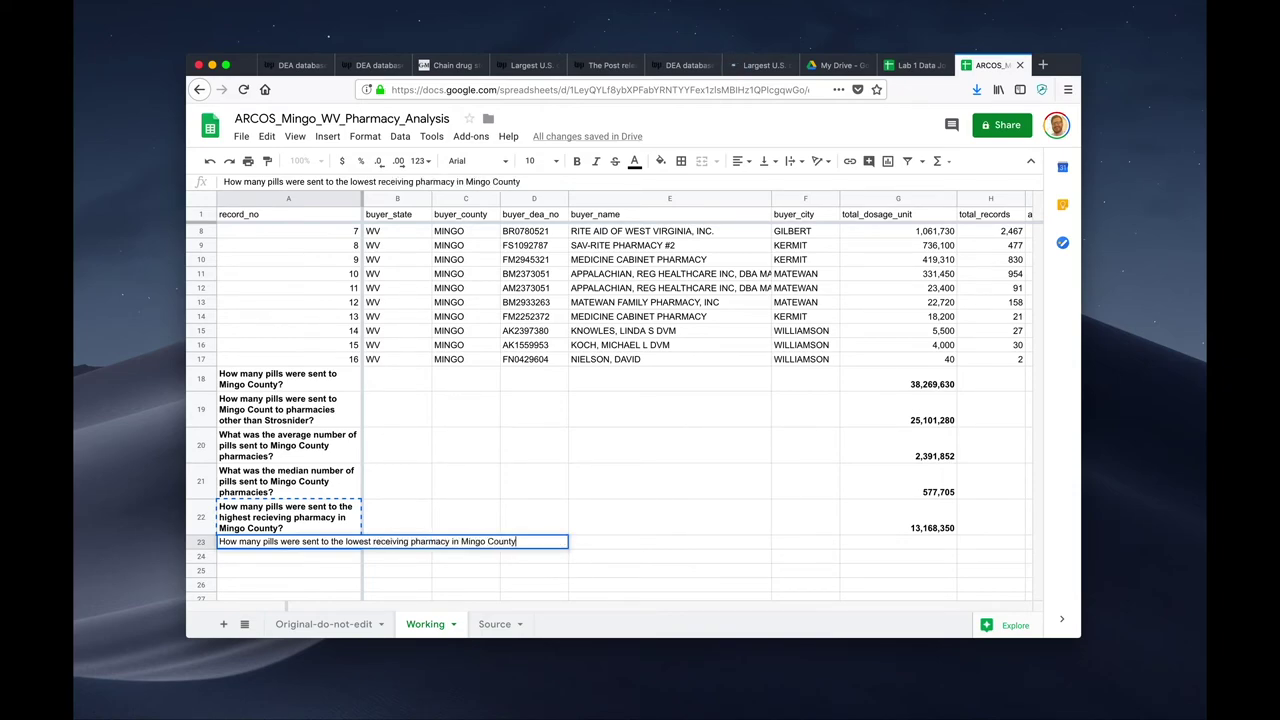
text(?)
key(Return)
key(Up)
Make the A23 question bold and wrapped
key(ctrl+b)
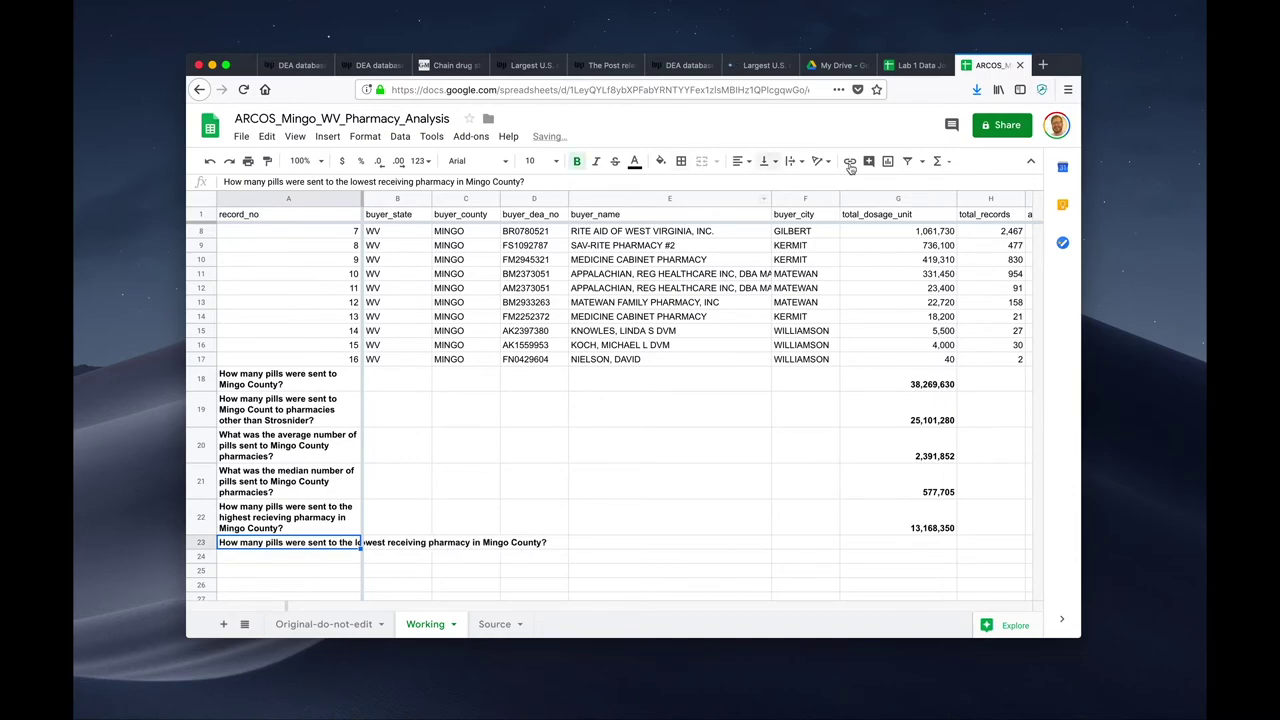
click(791, 161)
click(810, 184)
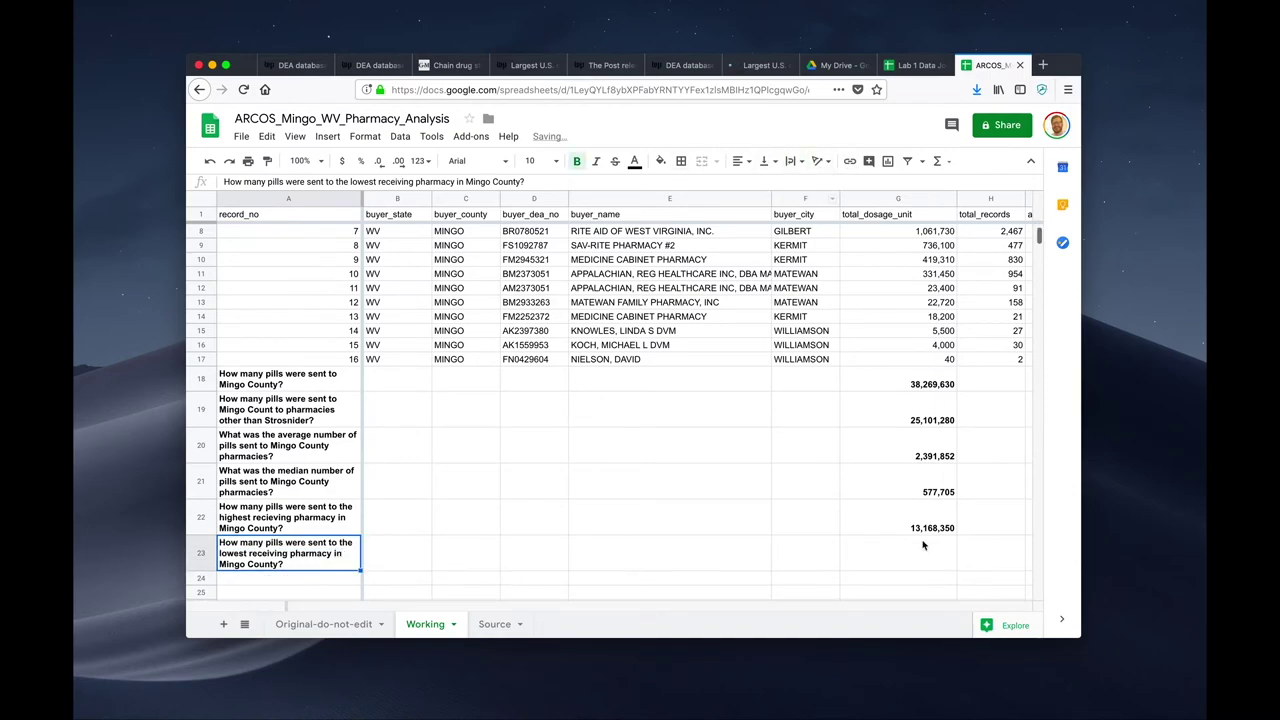
Wrap the A23 question text and enter =MIN(G2:G17) in G23
click(909, 563)
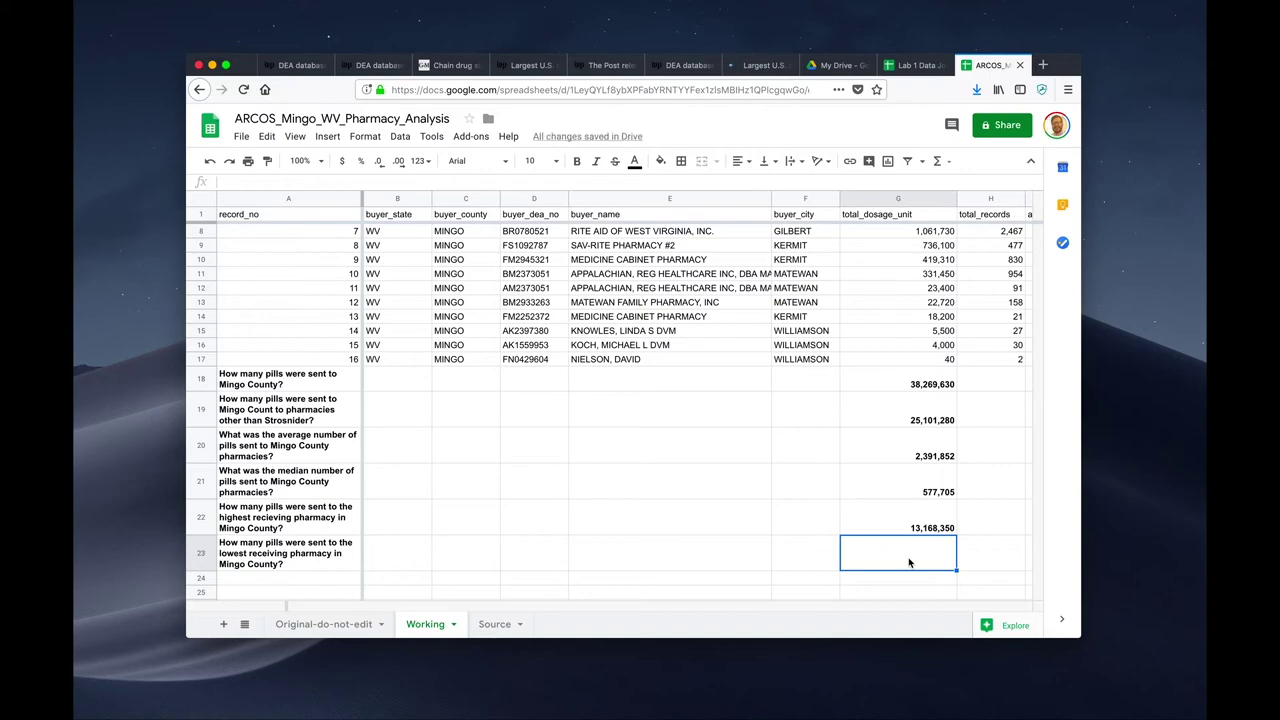
text(=)
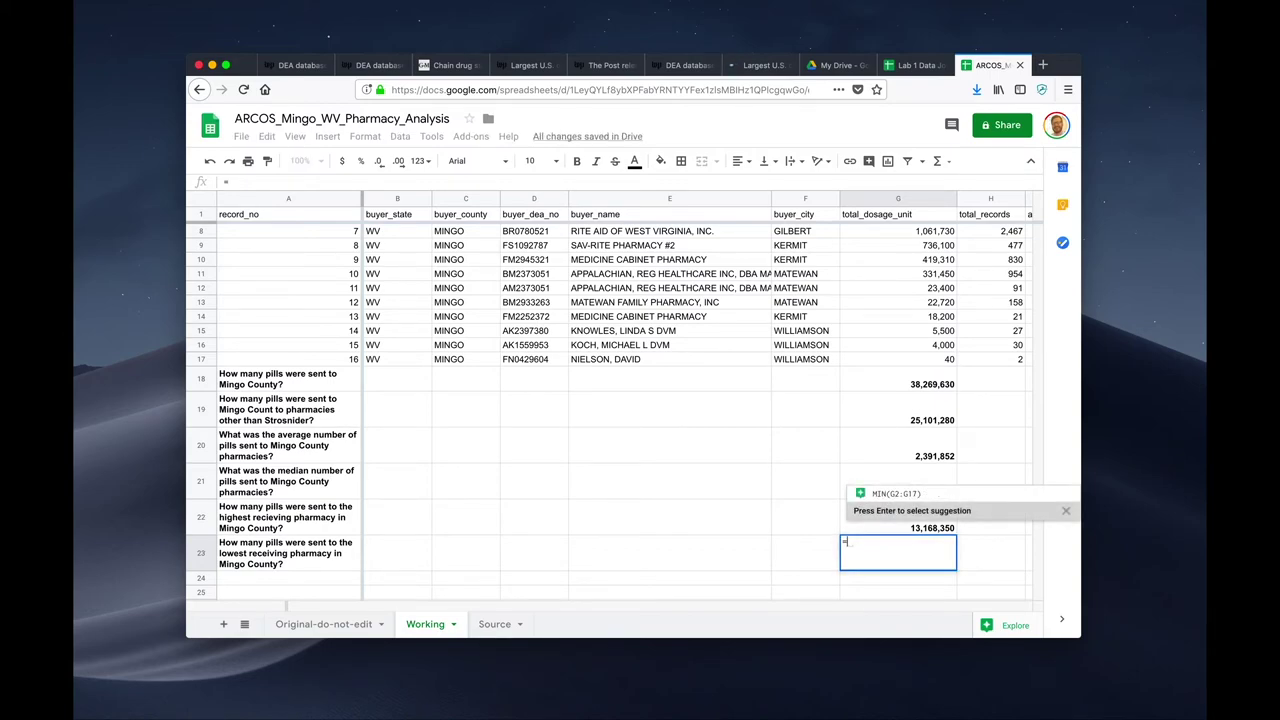
click(907, 492)
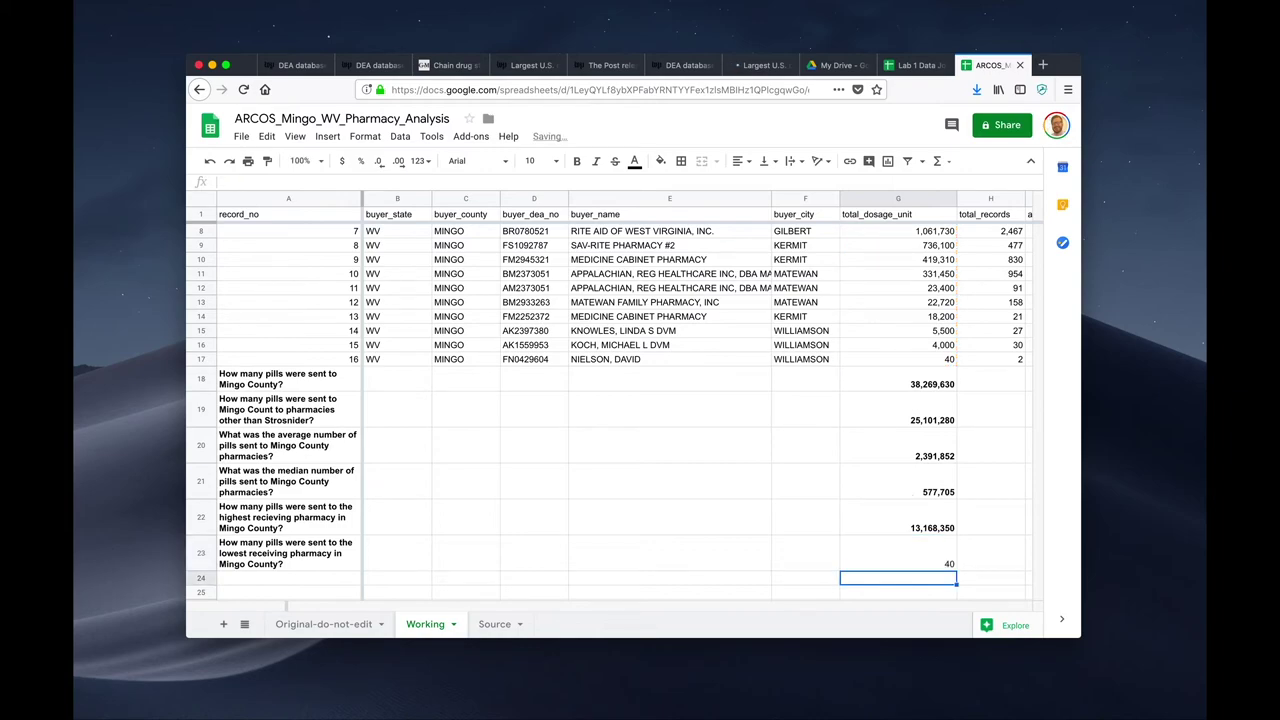
Check G17 to confirm the smallest pill total is 40
click(906, 362)
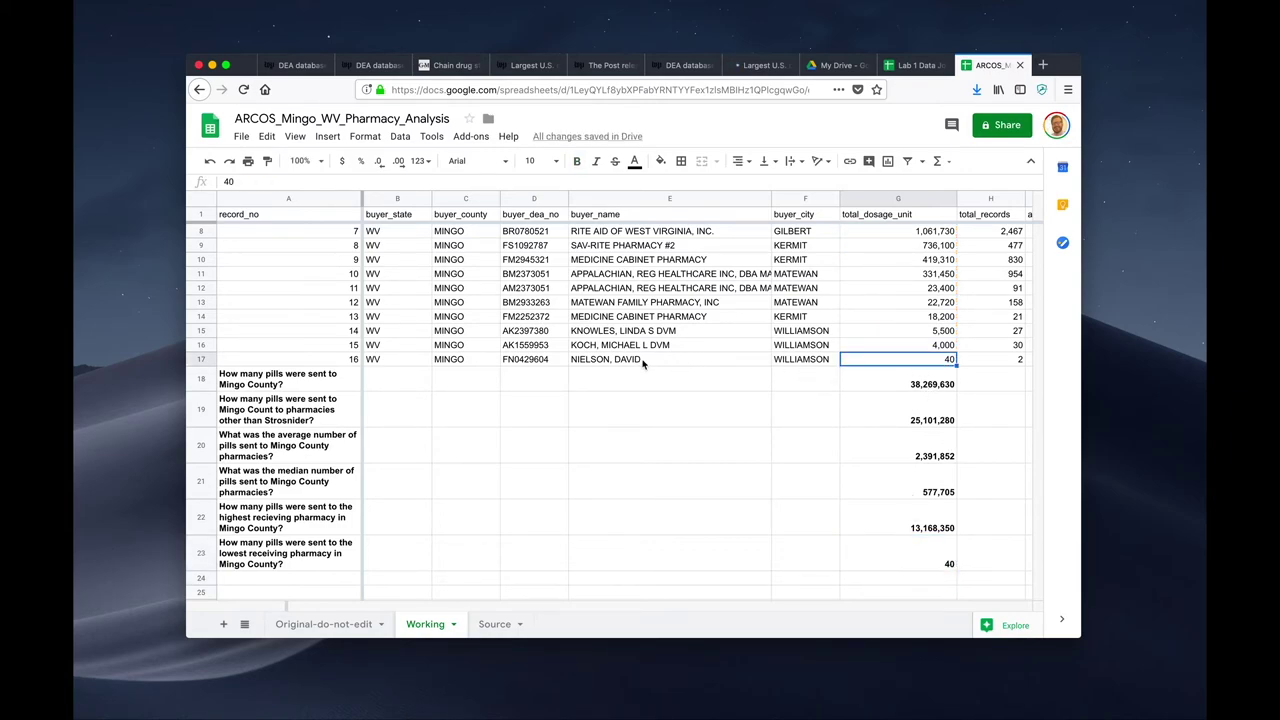
scroll(645, 362, up, 3)
scroll(647, 364, up, 1)
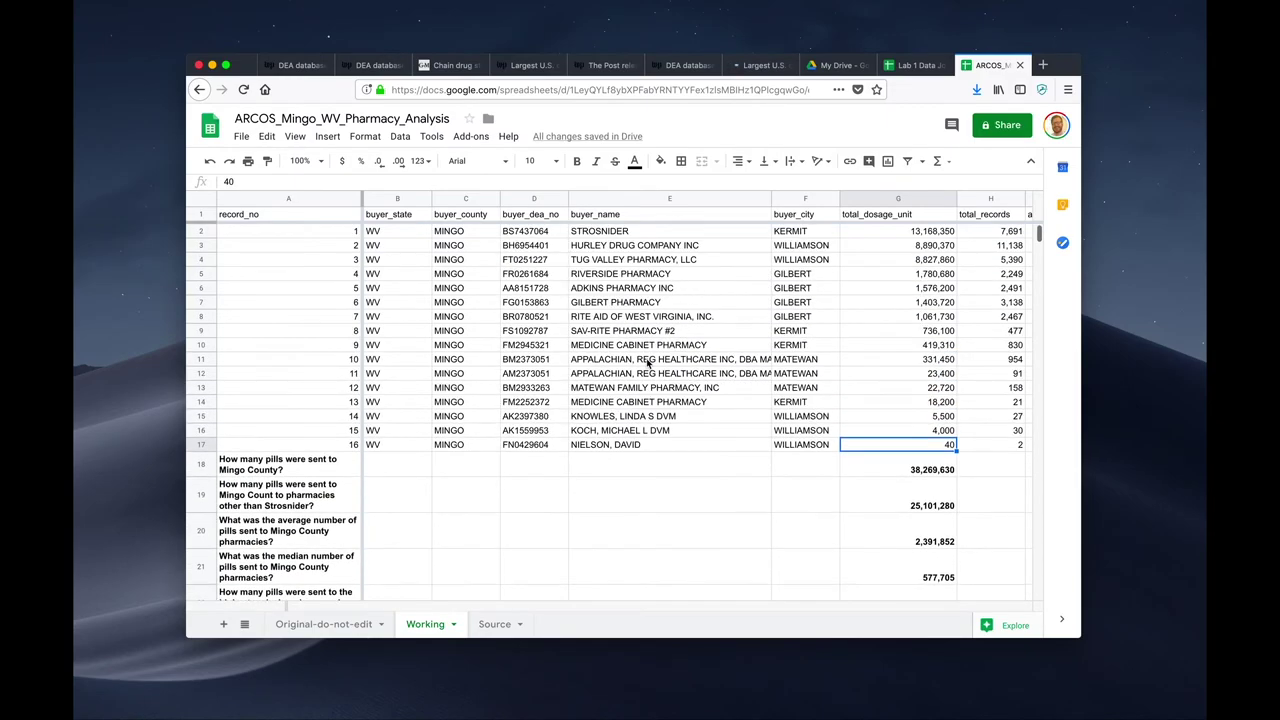
scroll(647, 364, down, 1)
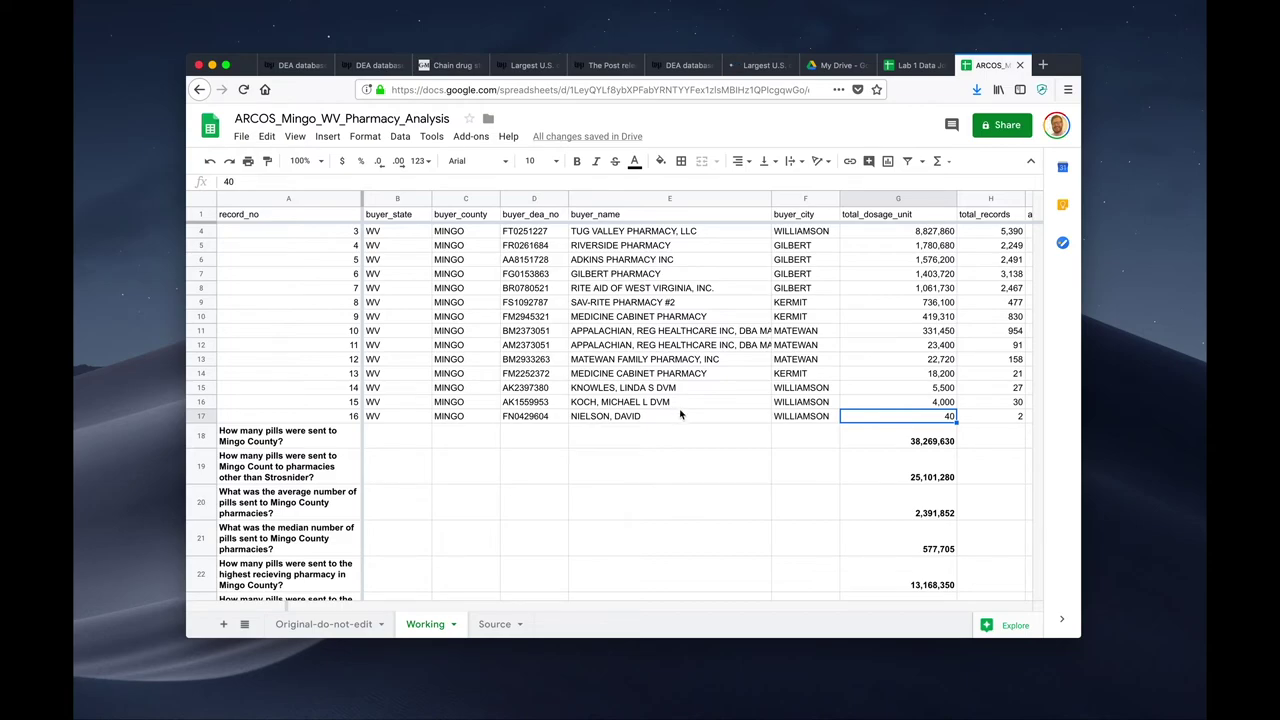
scroll(678, 412, down, 1)
scroll(680, 414, down, 1)
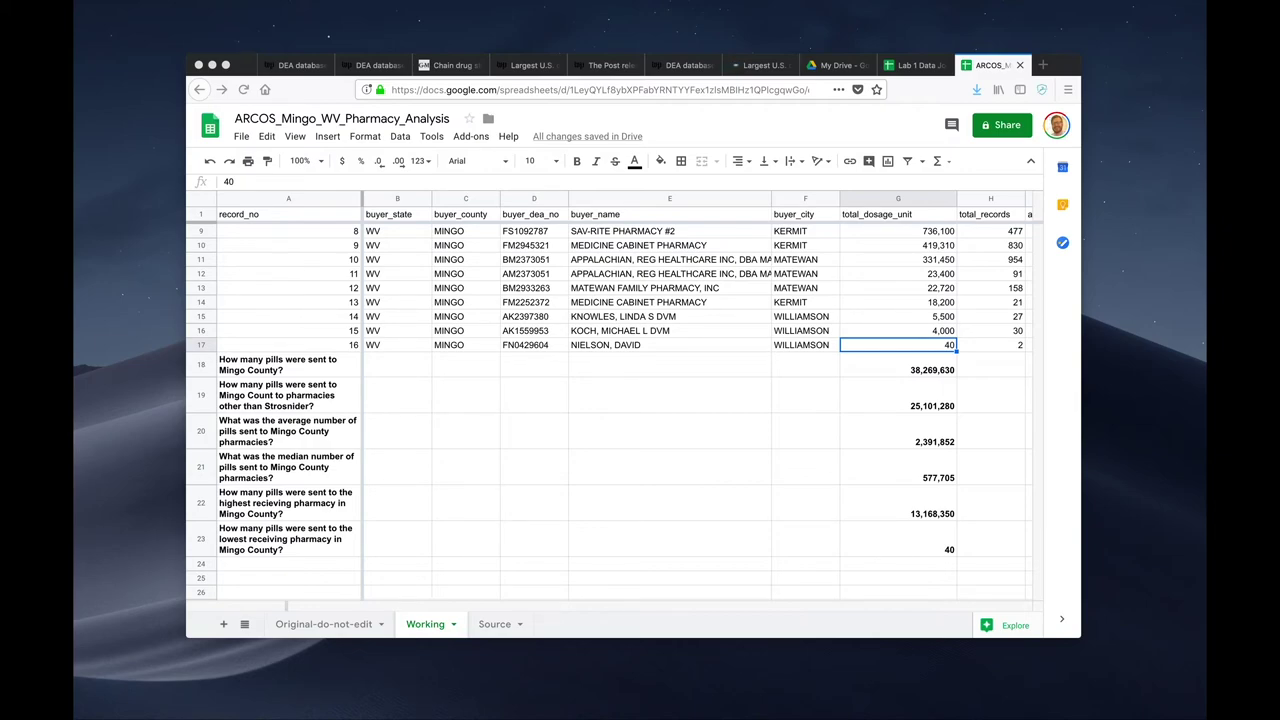
click(940, 161)
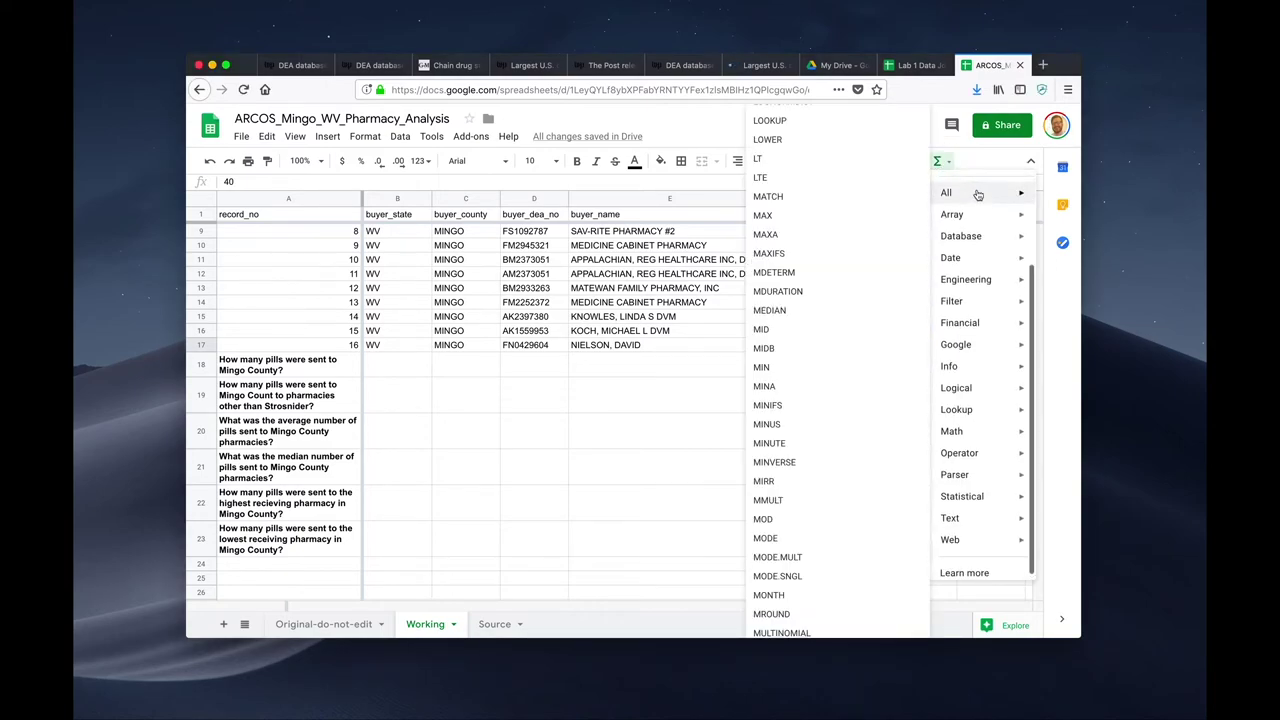
scroll(985, 220, up, 2)
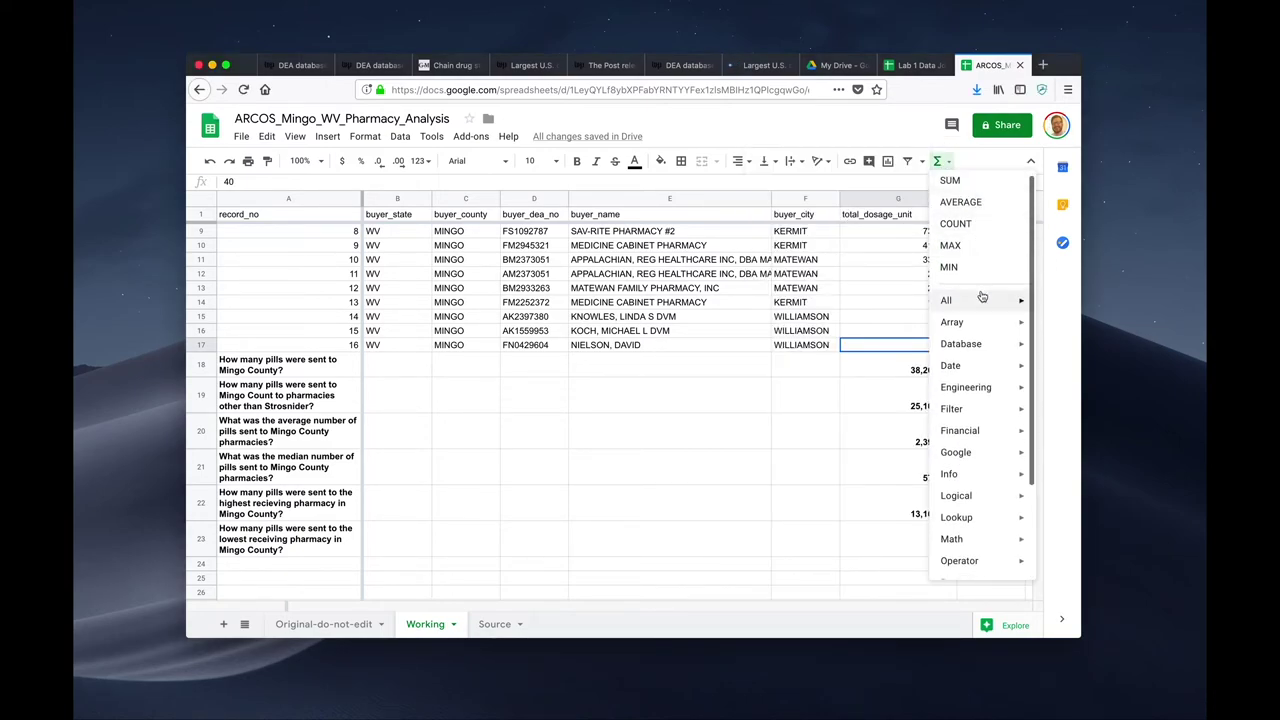
scroll(990, 300, down, 3)
mouse_move(990, 341)
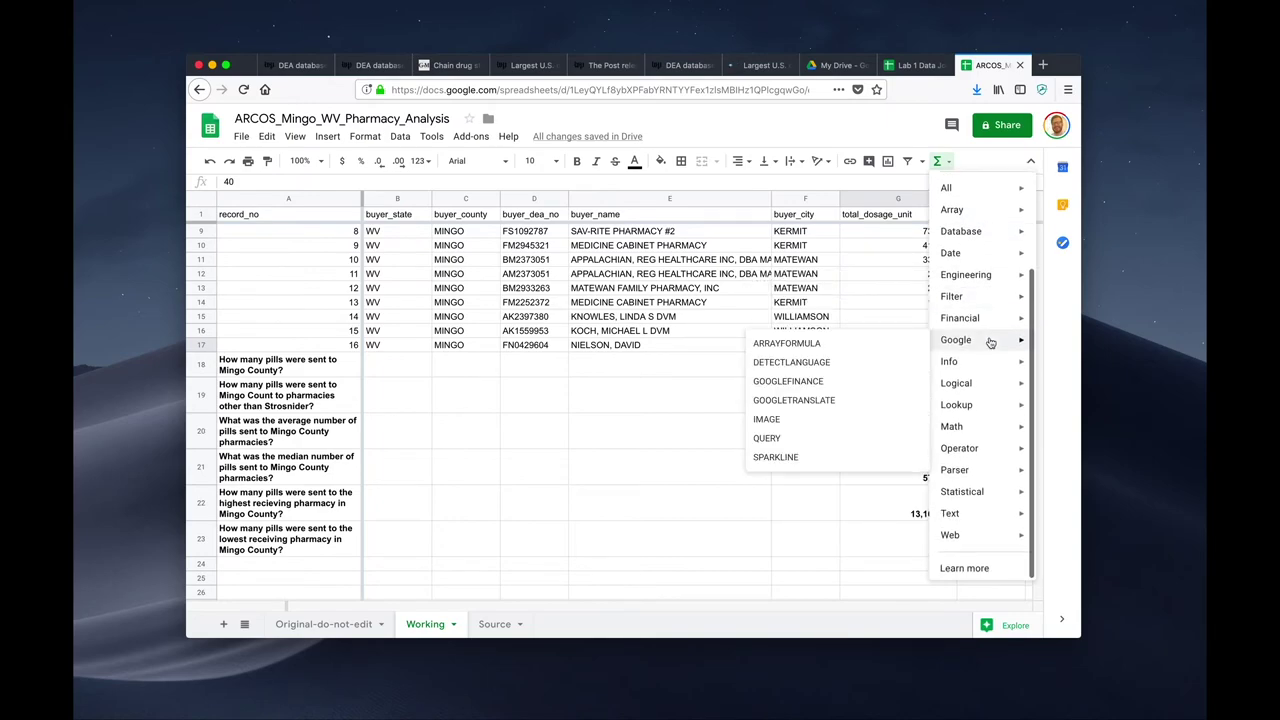
scroll(990, 343, up, 3)
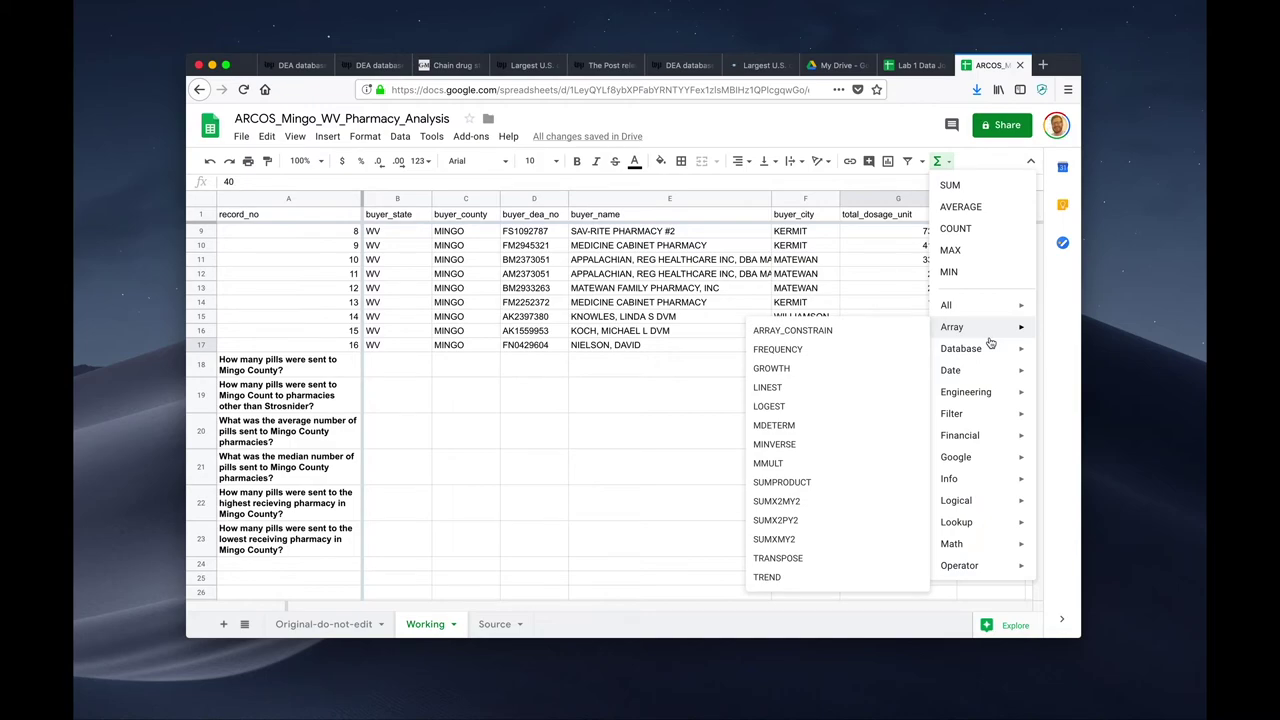
mouse_move(946, 305)
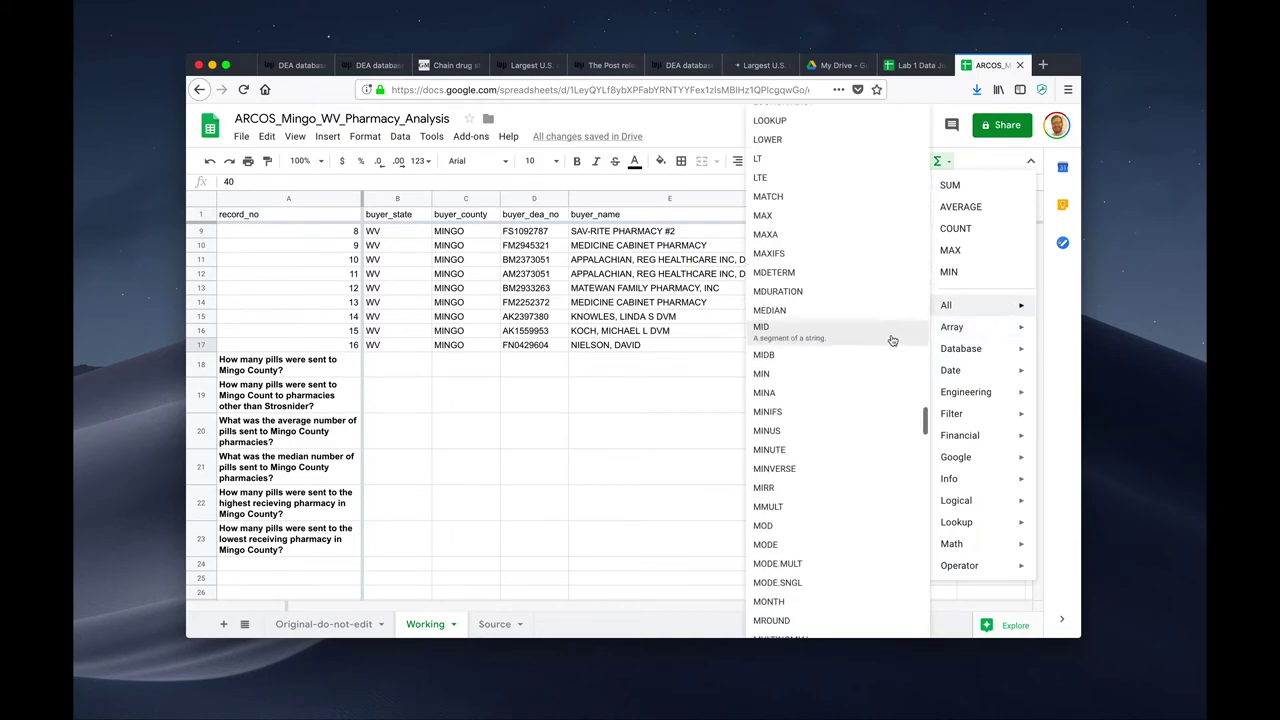
scroll(892, 341, down, 10)
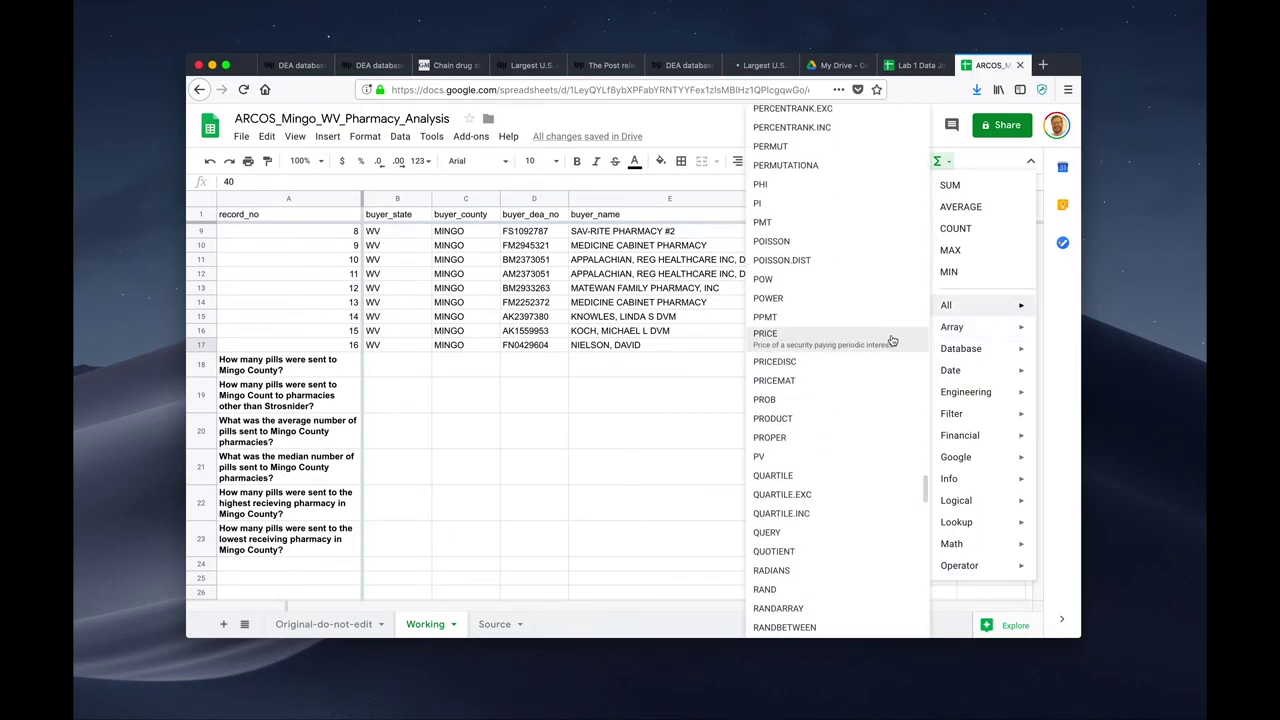
scroll(892, 341, up, 2)
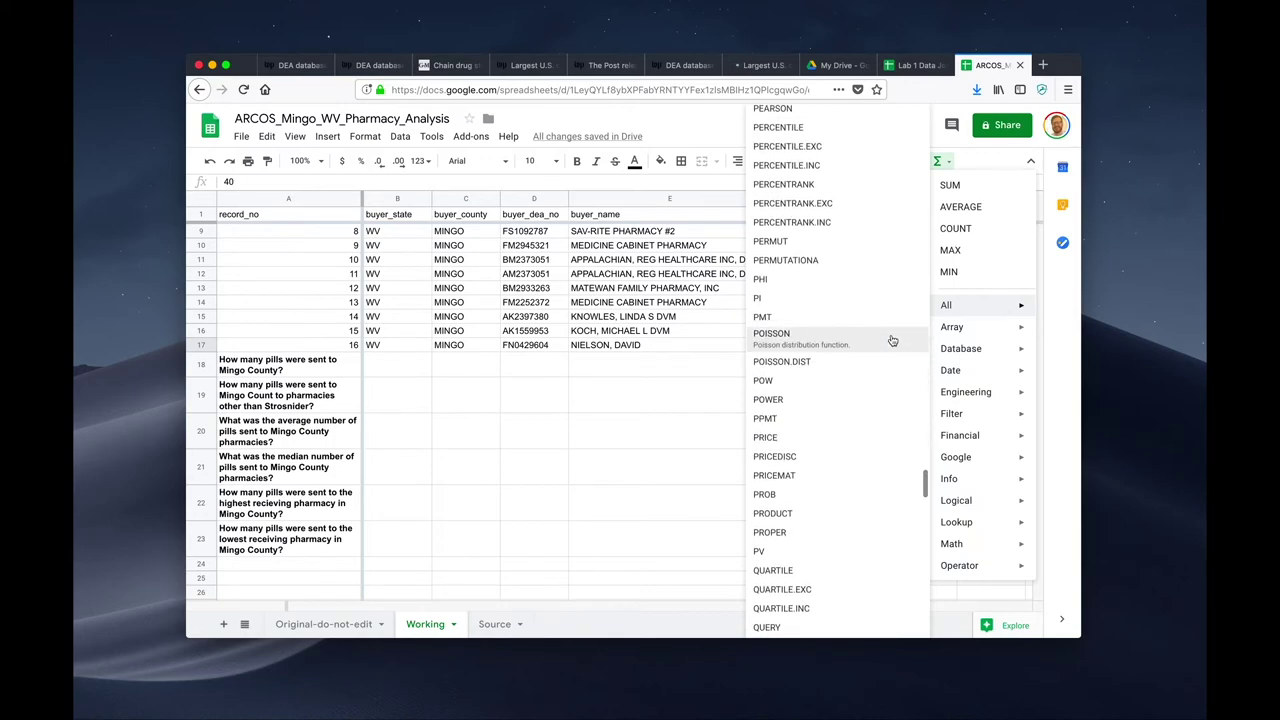
scroll(891, 340, up, 2)
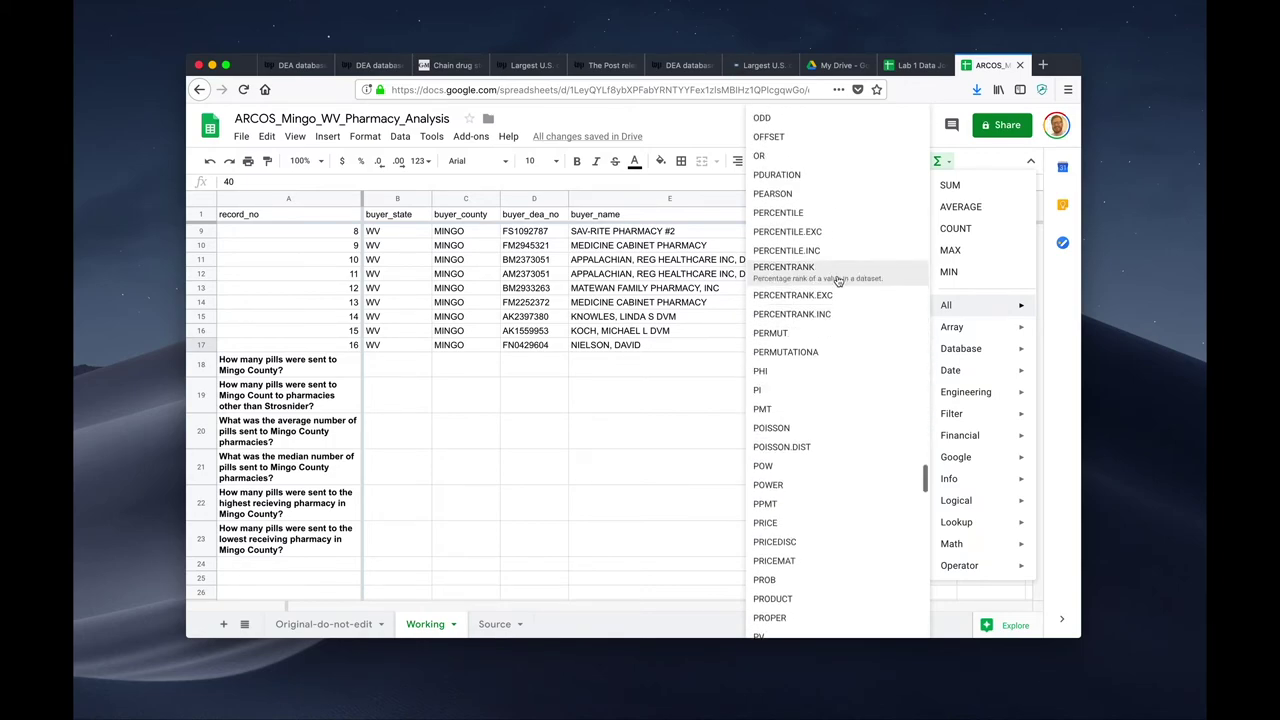
scroll(838, 280, up, 1)
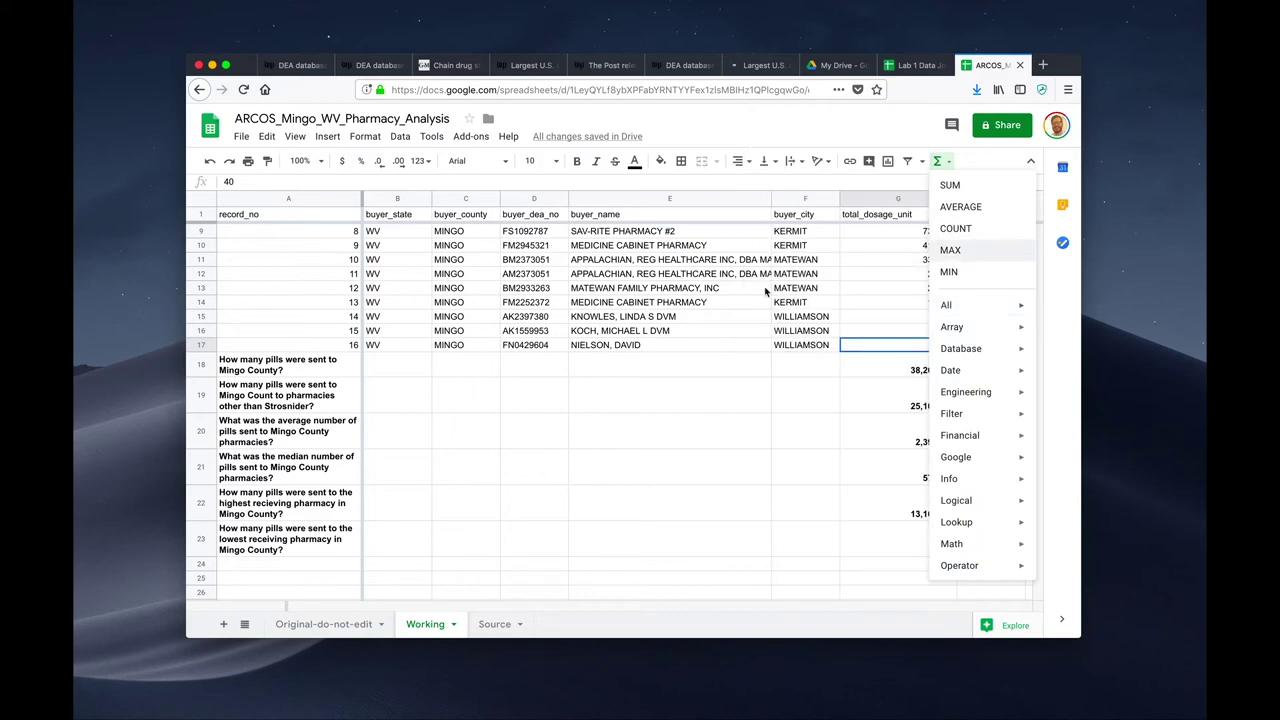
click(645, 370)
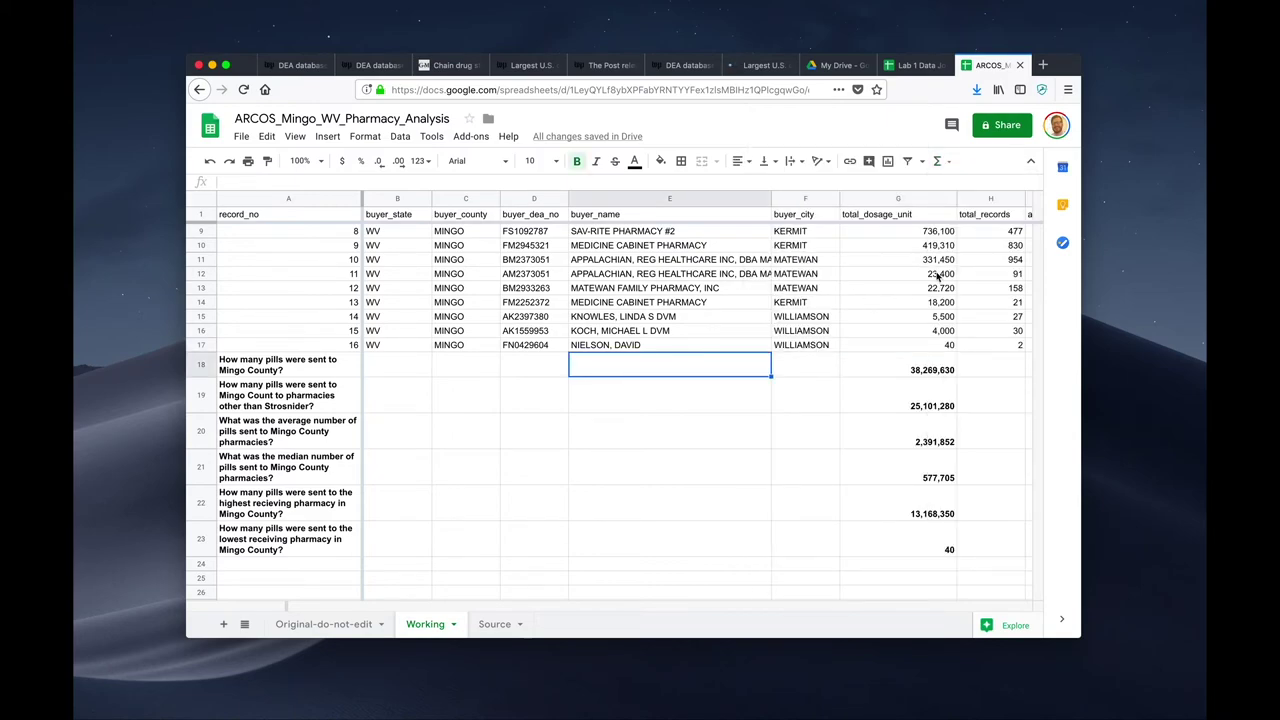
Widen column I to show average_pills_per_record in full, then begin typing percent_of_total in J1
scroll(938, 277, right, 2)
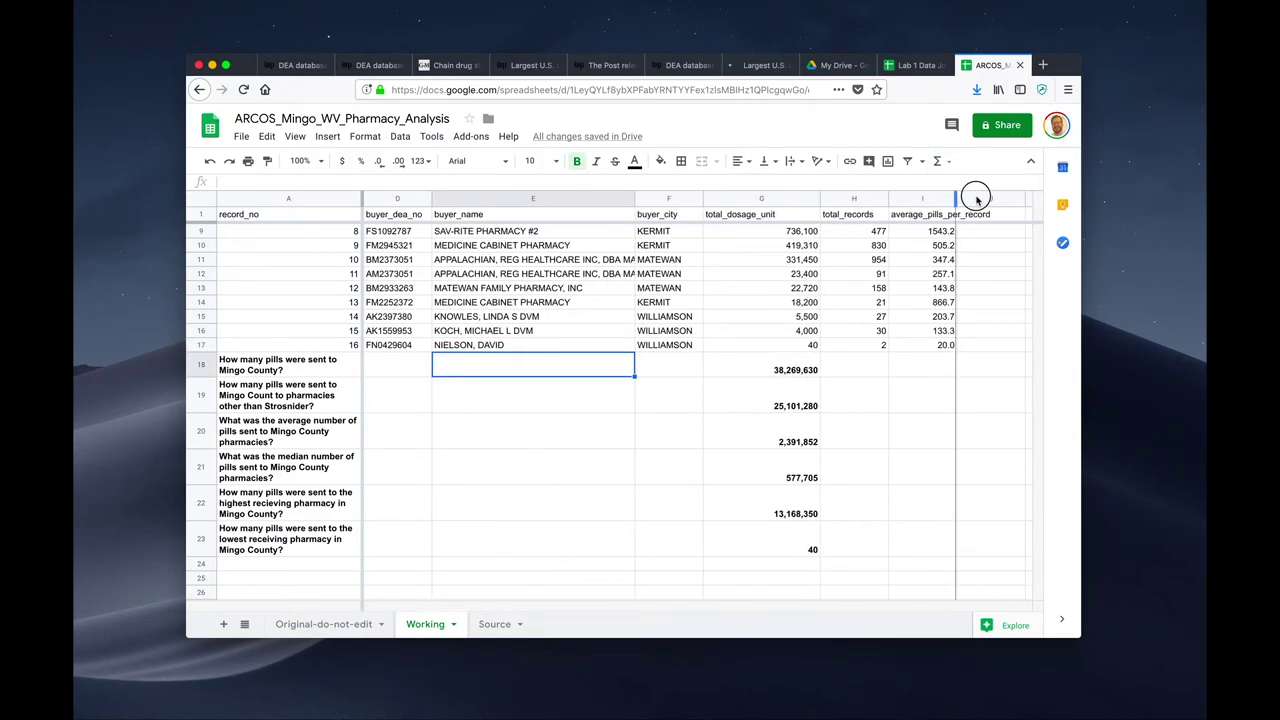
drag(976, 198, 1000, 198)
scroll(965, 282, right, 2)
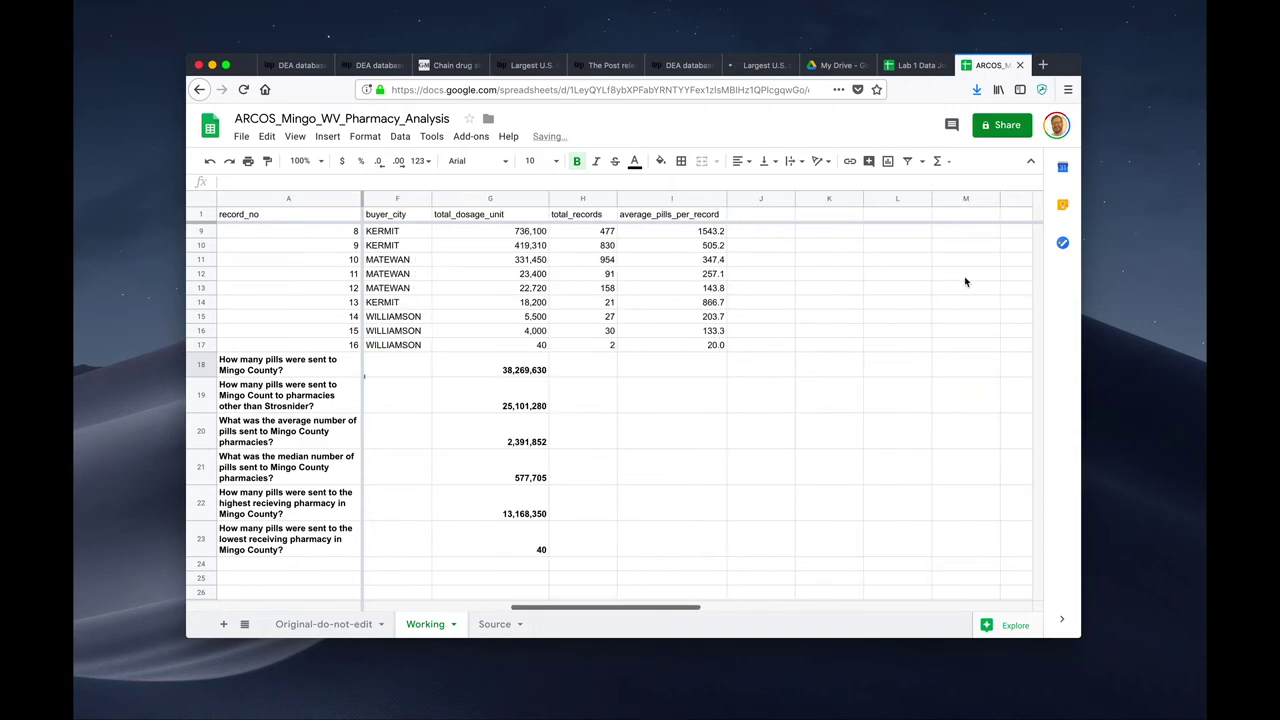
scroll(749, 268, up, 3)
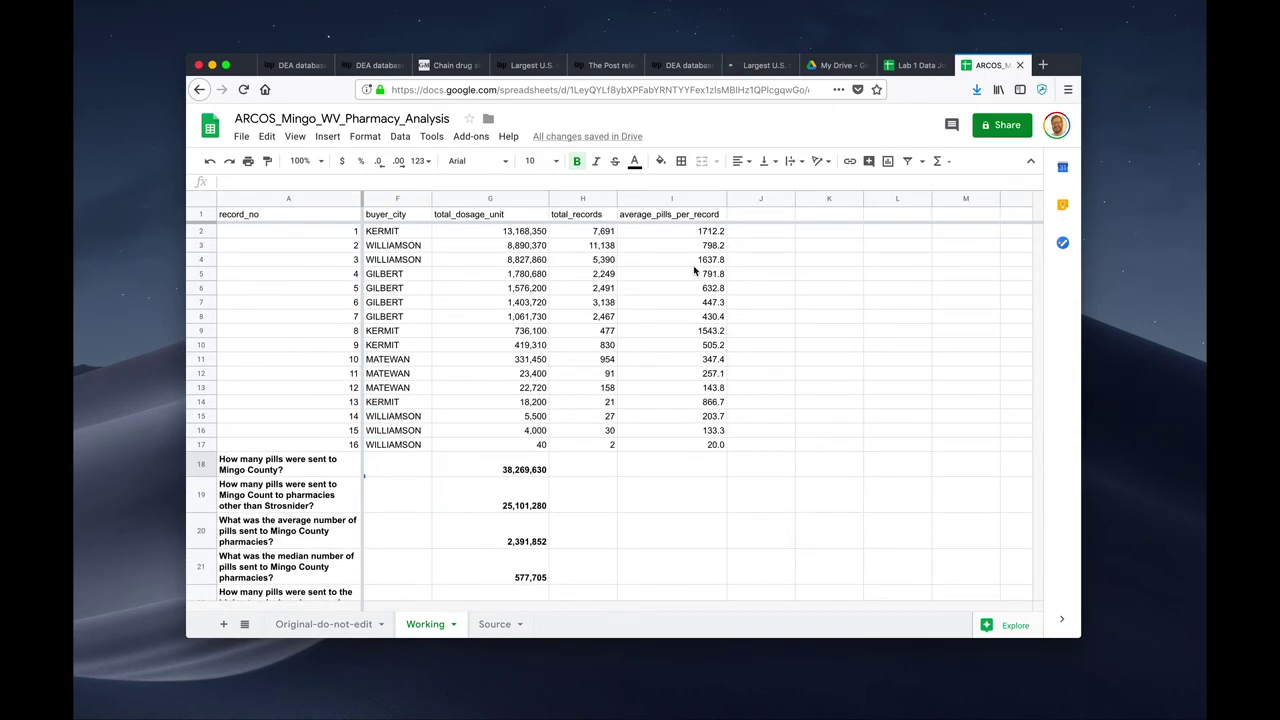
scroll(694, 270, left, 2)
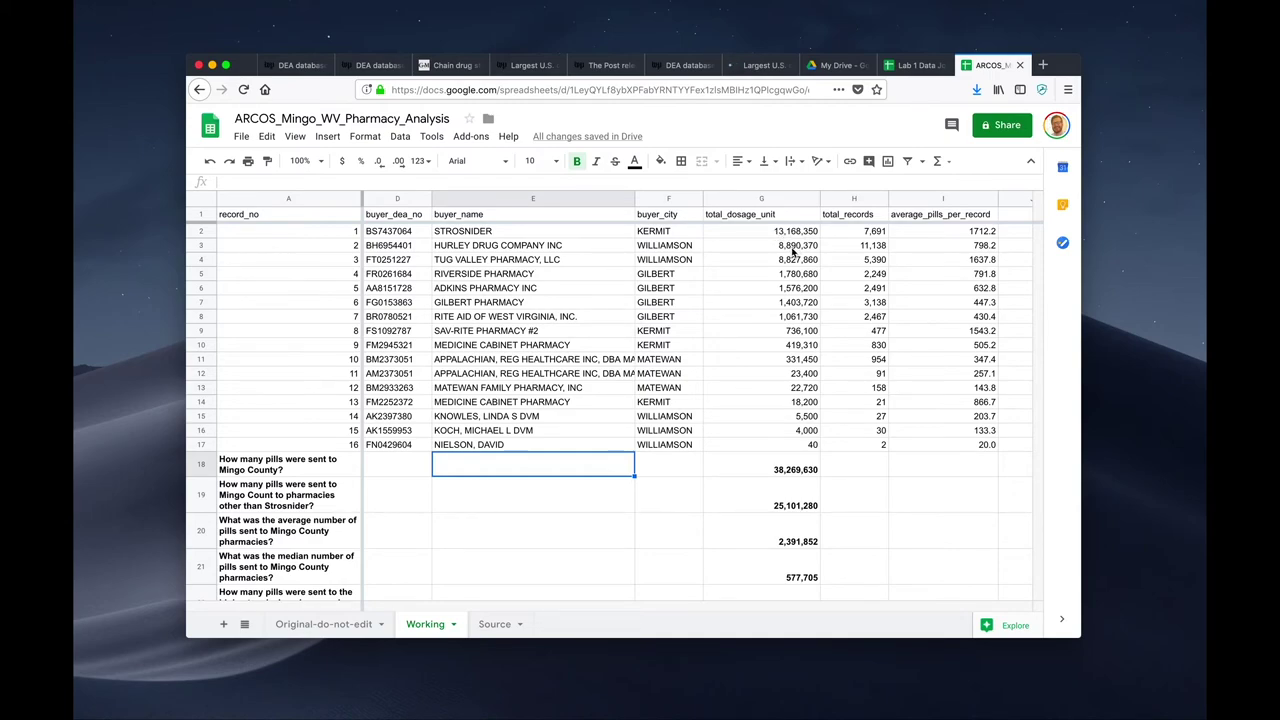
scroll(792, 252, right, 1)
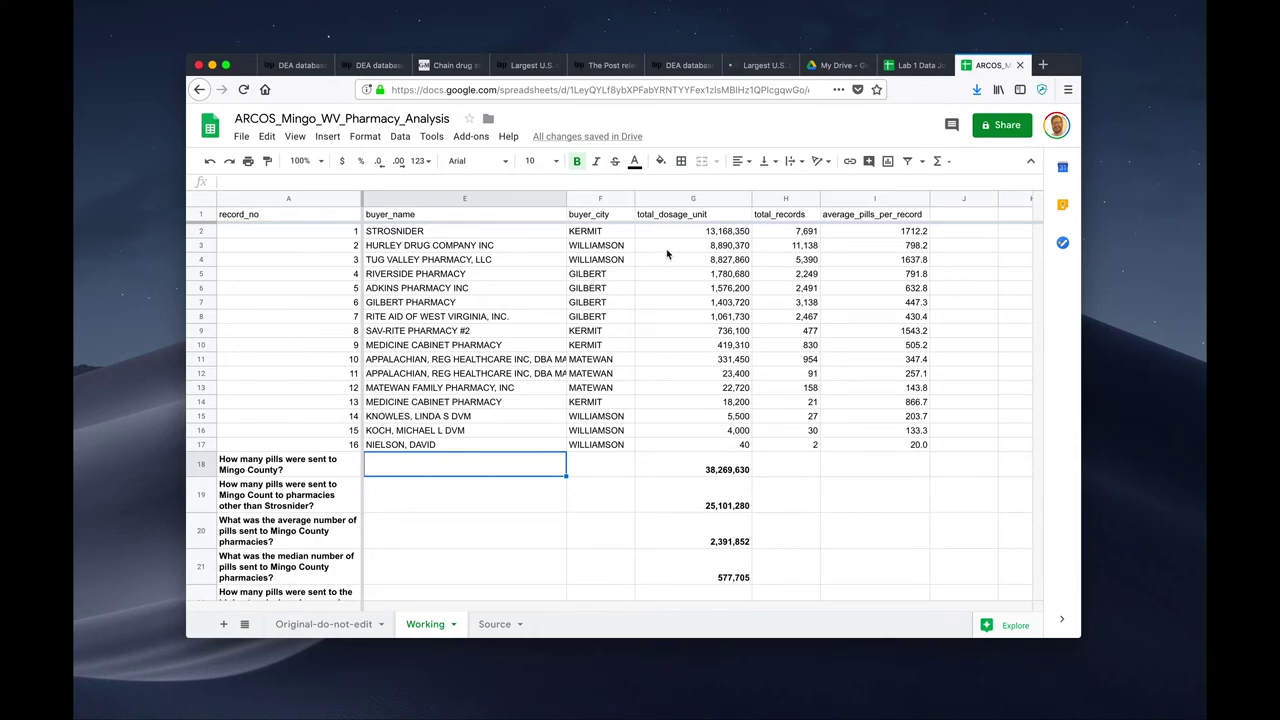
click(966, 216)
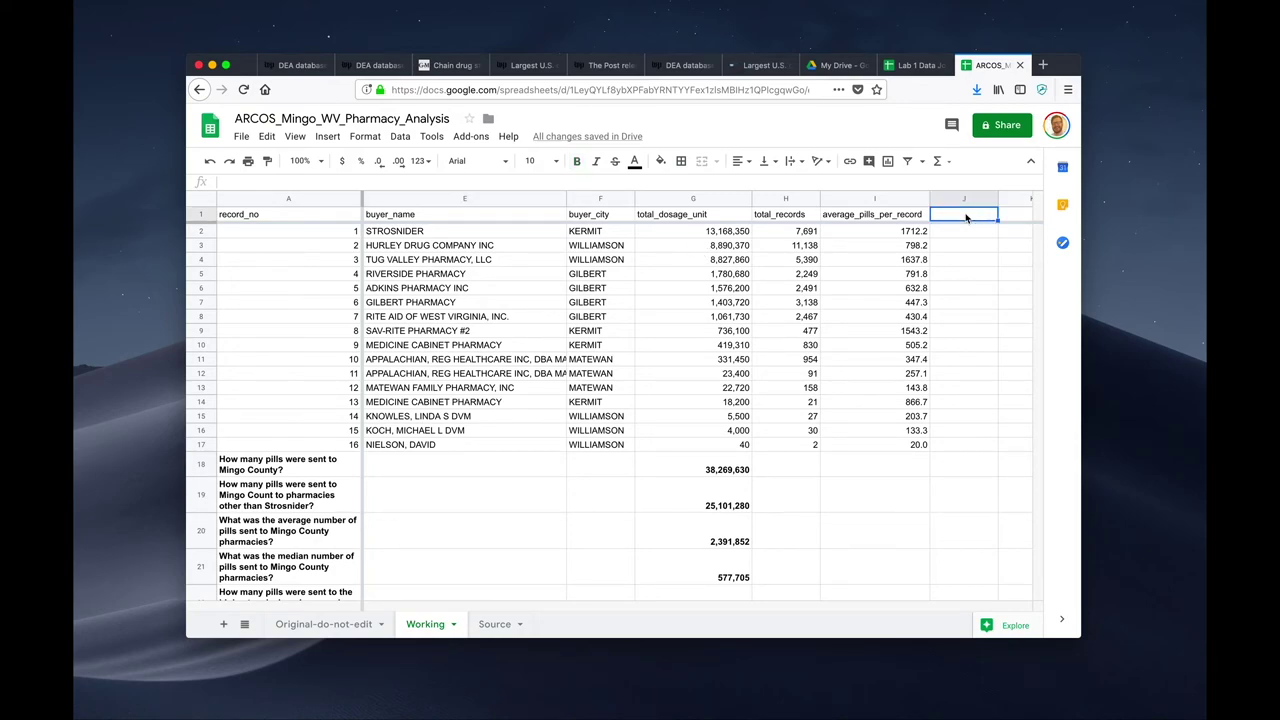
text(percent_of)
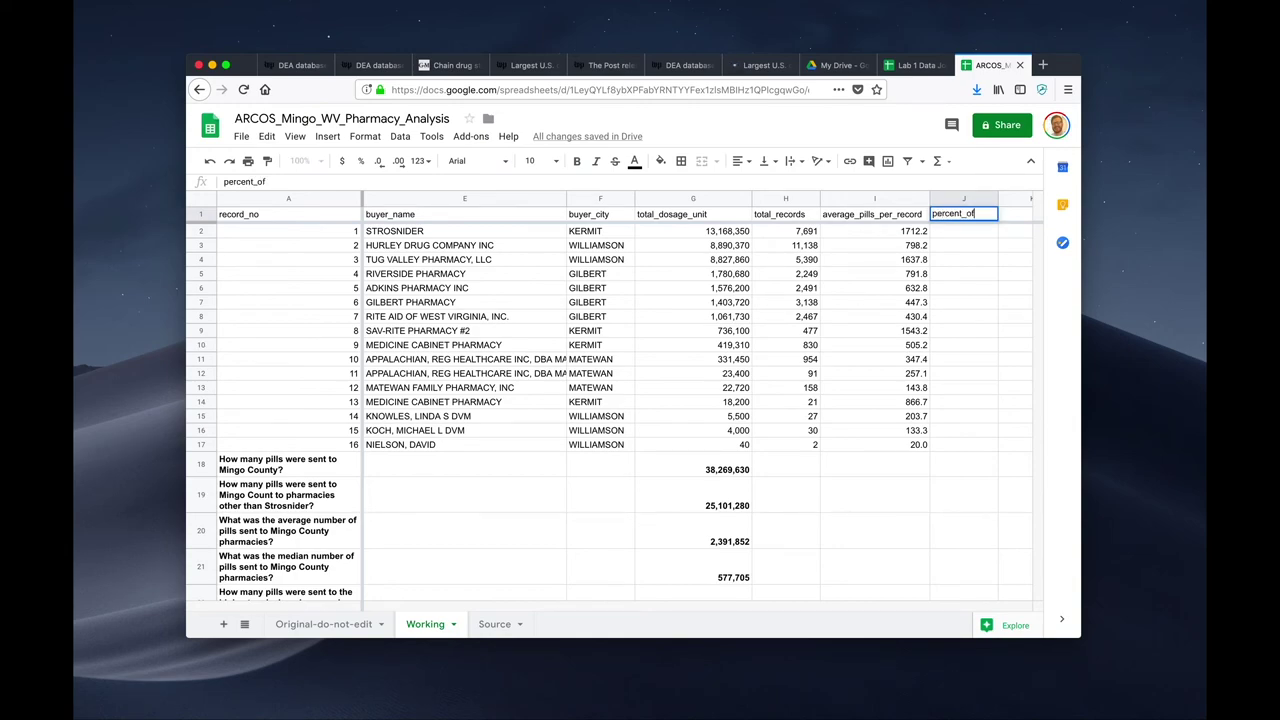
text(_total)
Commit the percent_of_total heading and enter =G2/G18 in J2, giving 0.3440939983
key(Return)
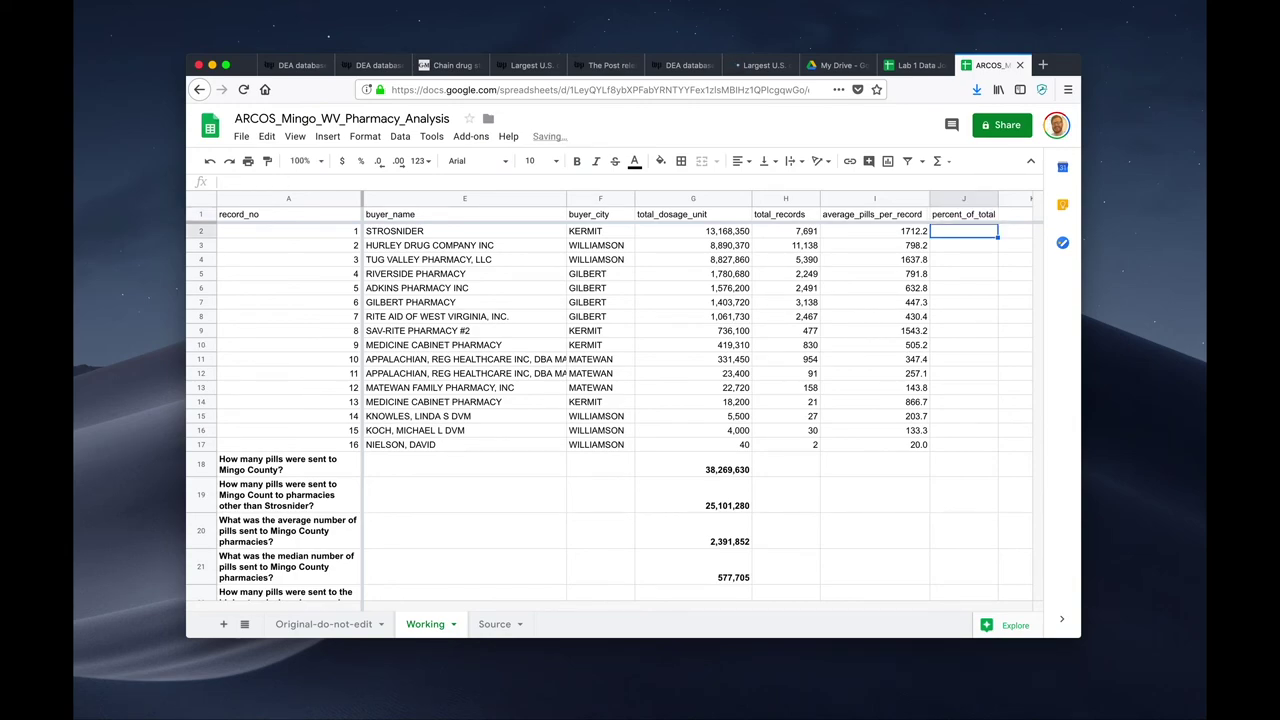
key(Down)
click(963, 231)
text(=)
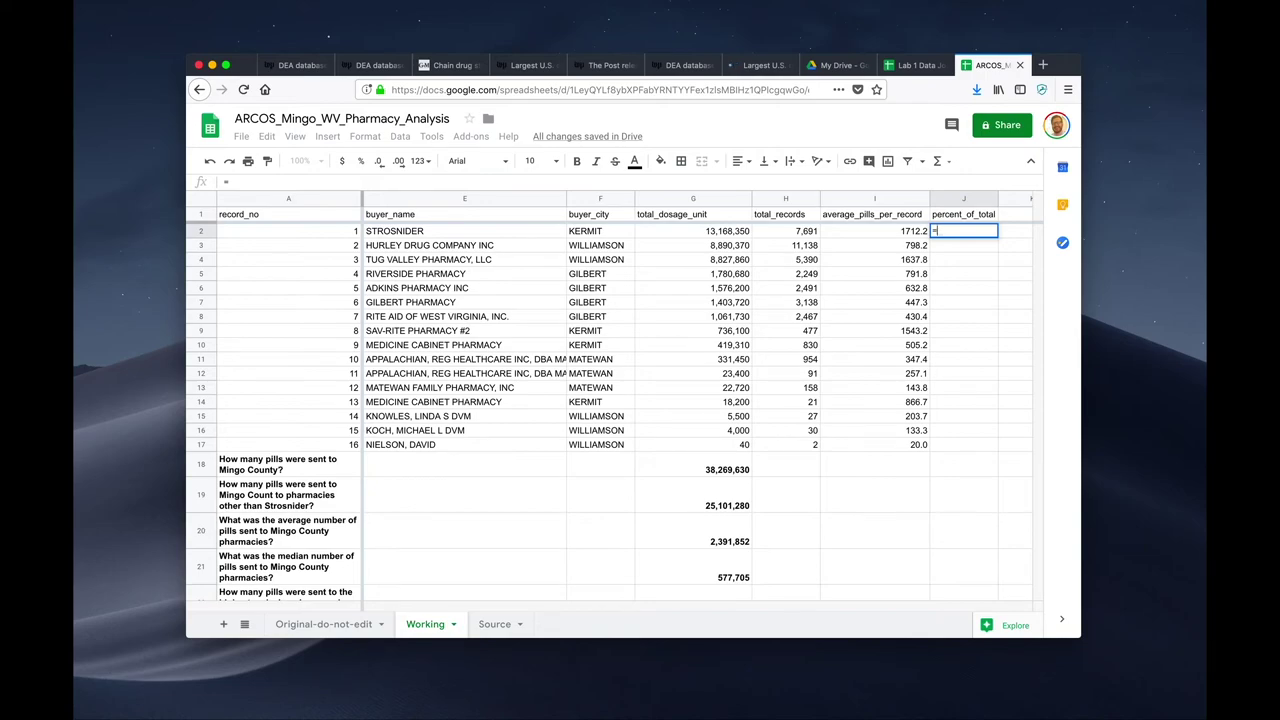
text(g2)
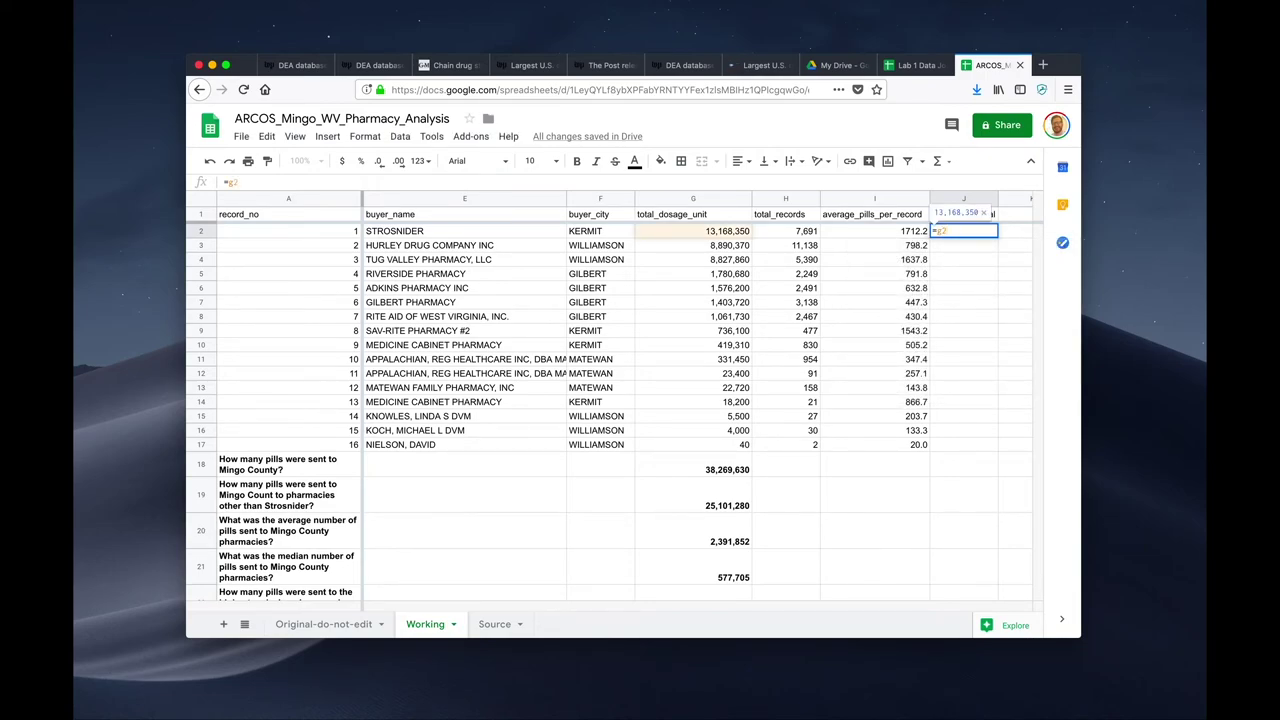
text(/)
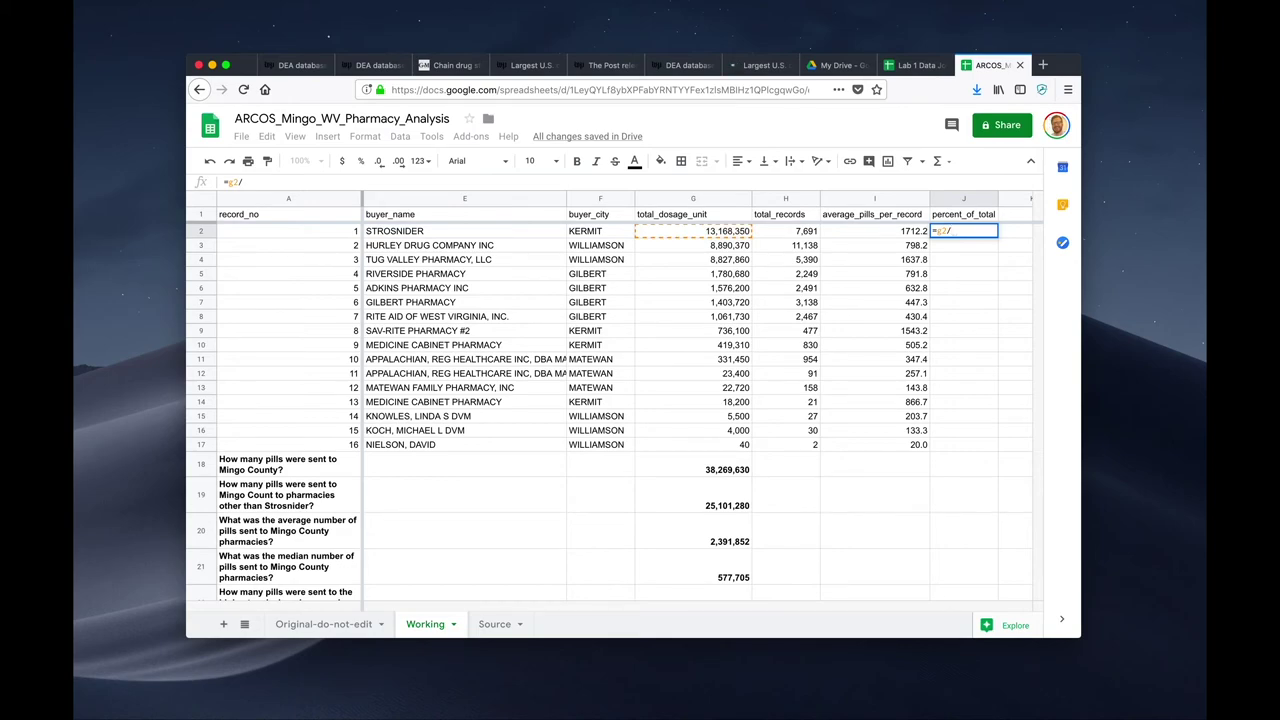
text(g18)
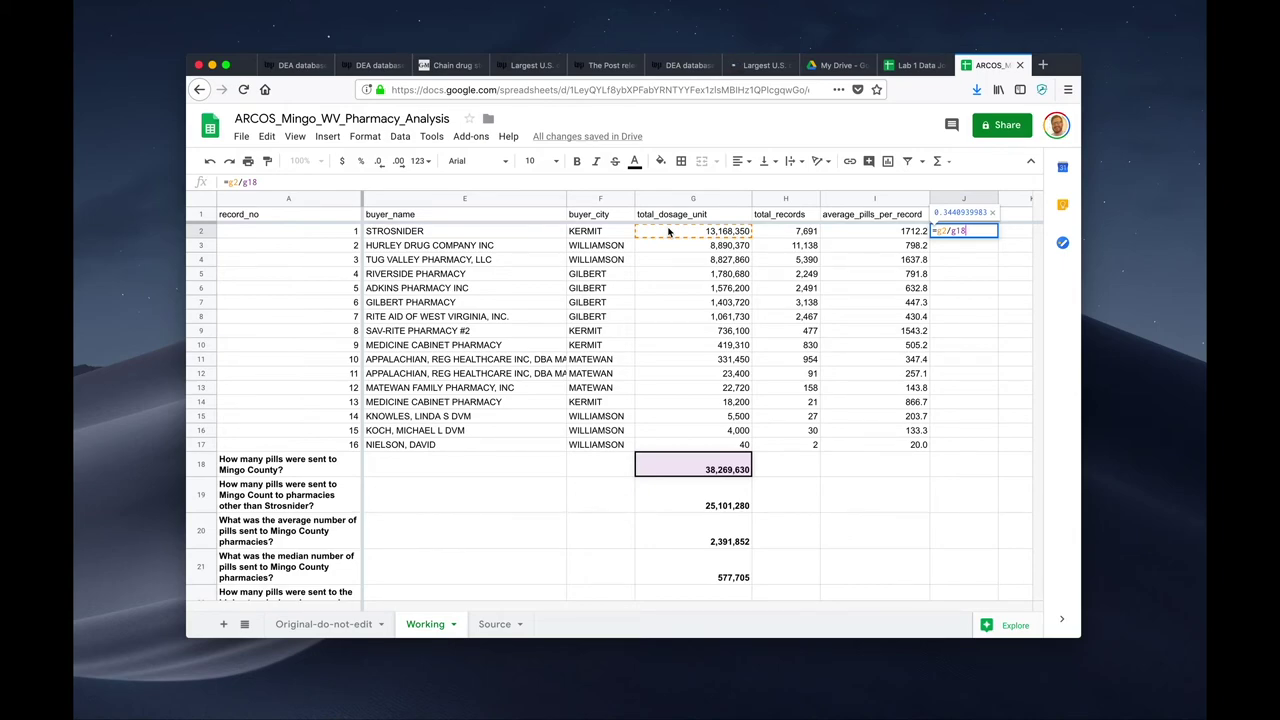
key(Return)
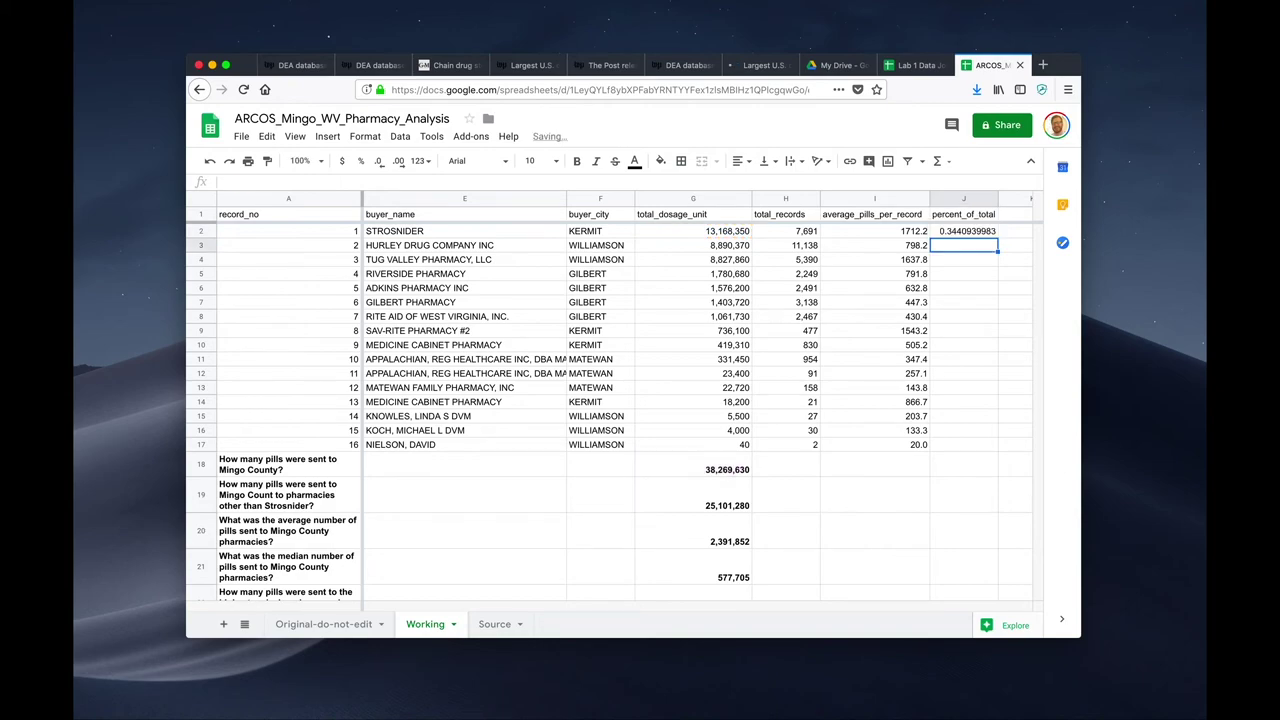
click(978, 232)
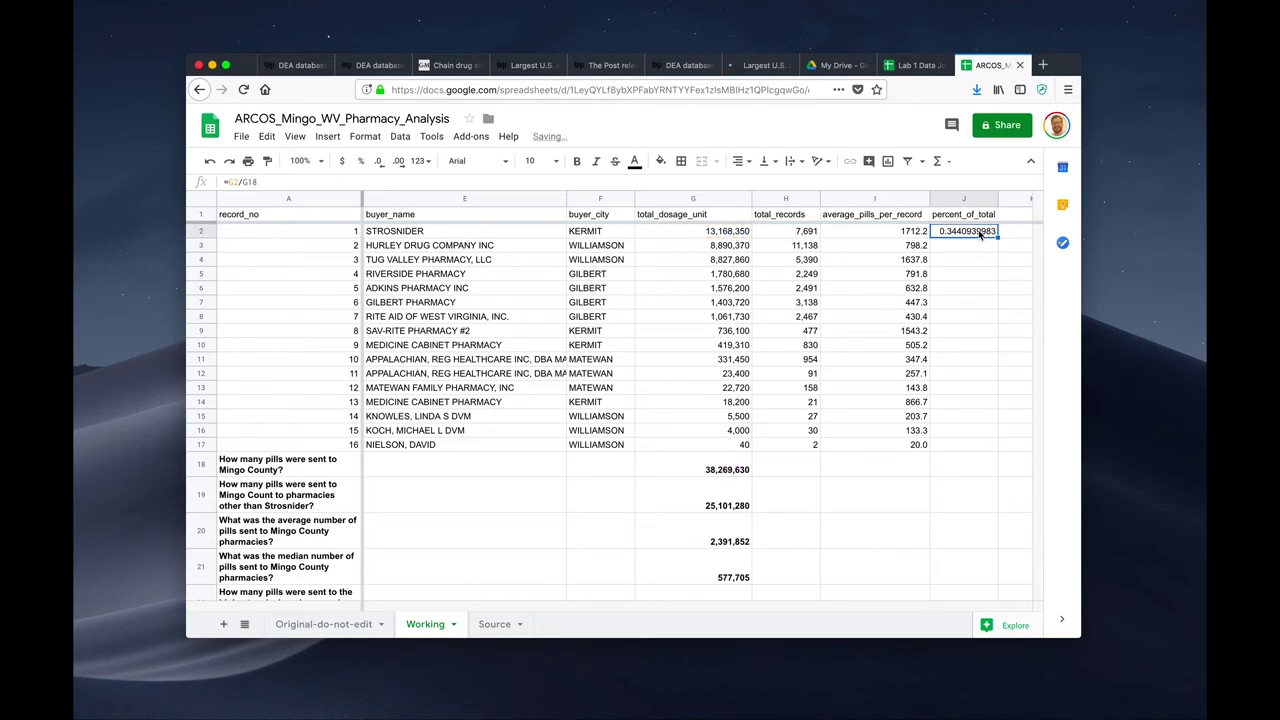
click(362, 161)
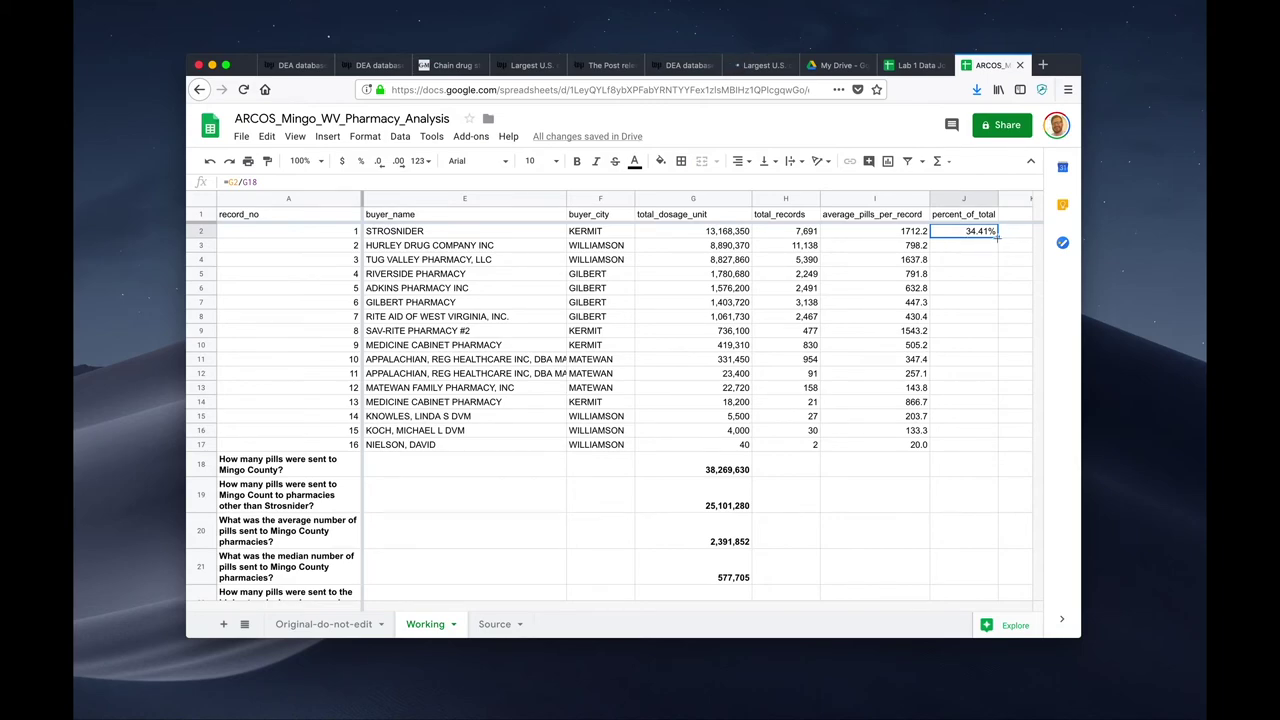
drag(997, 237, 985, 446)
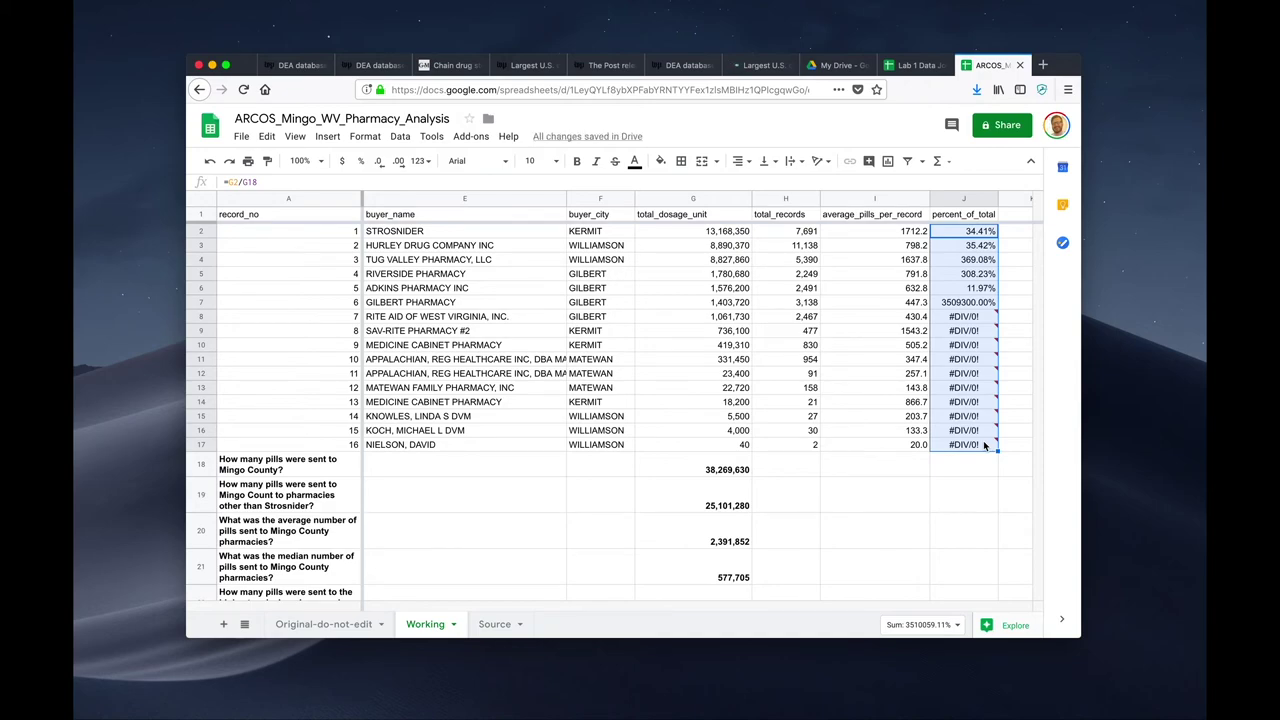
click(972, 247)
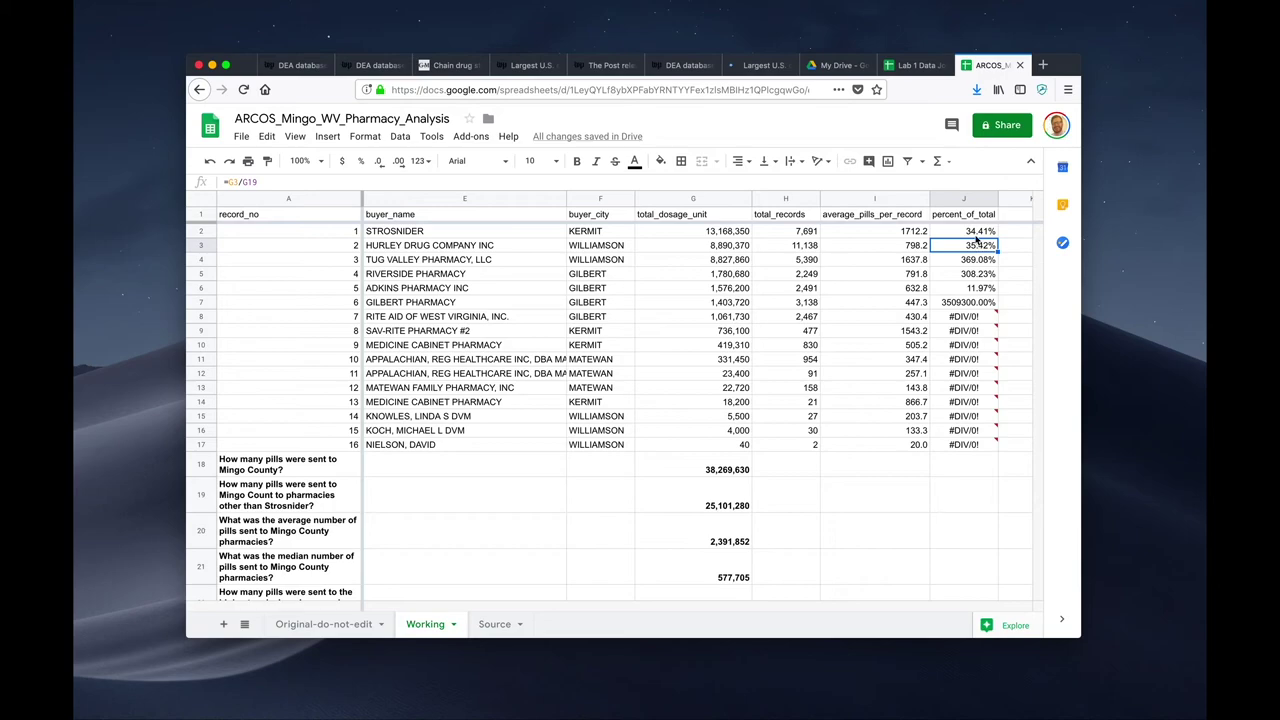
click(971, 263)
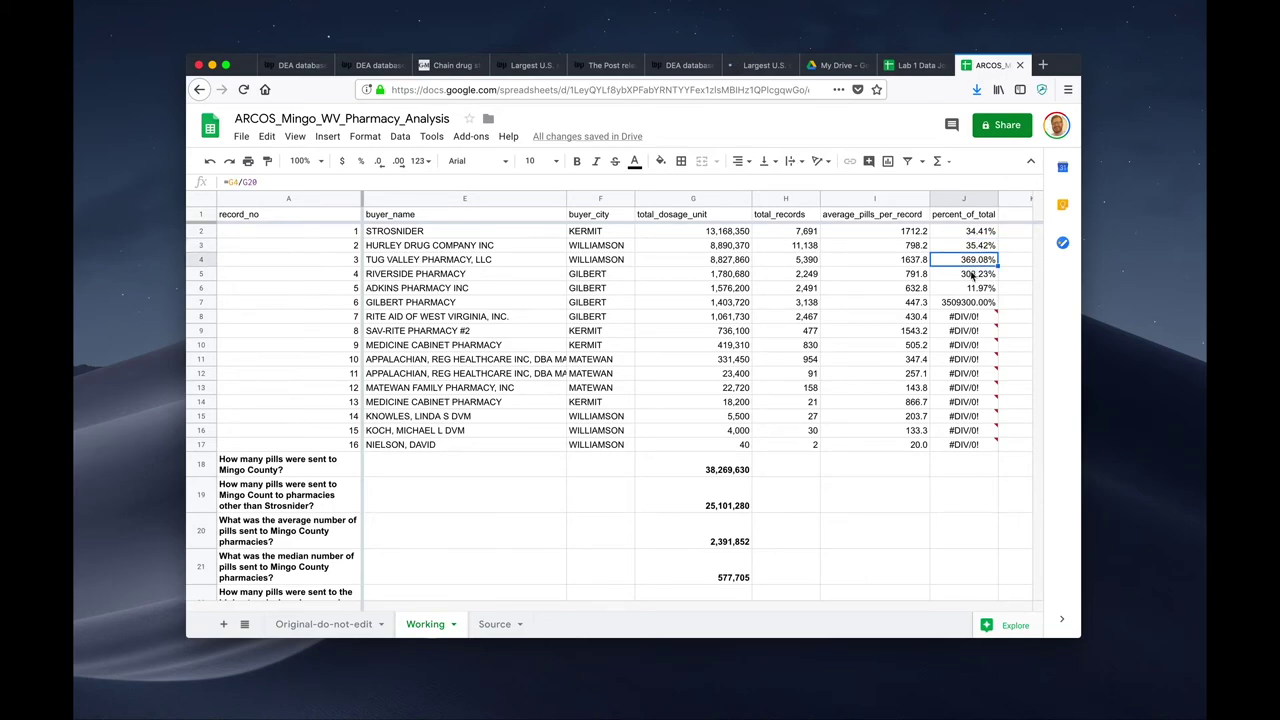
click(972, 275)
click(975, 303)
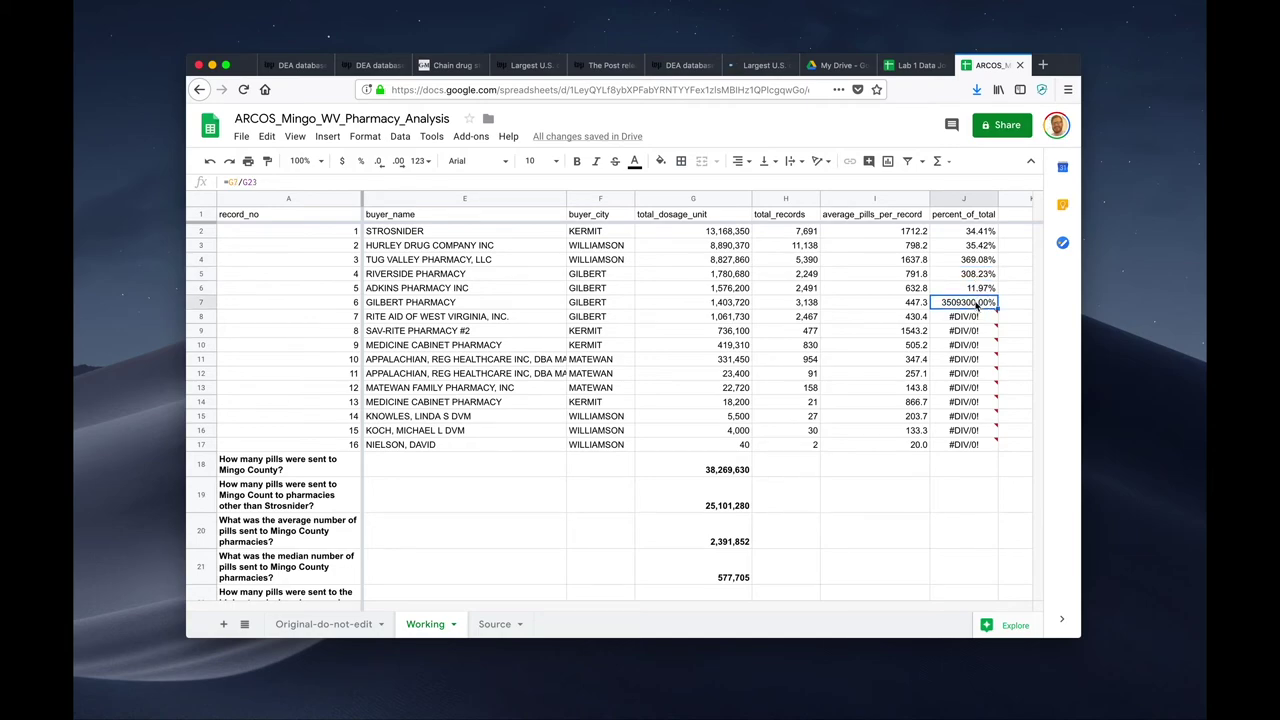
click(970, 318)
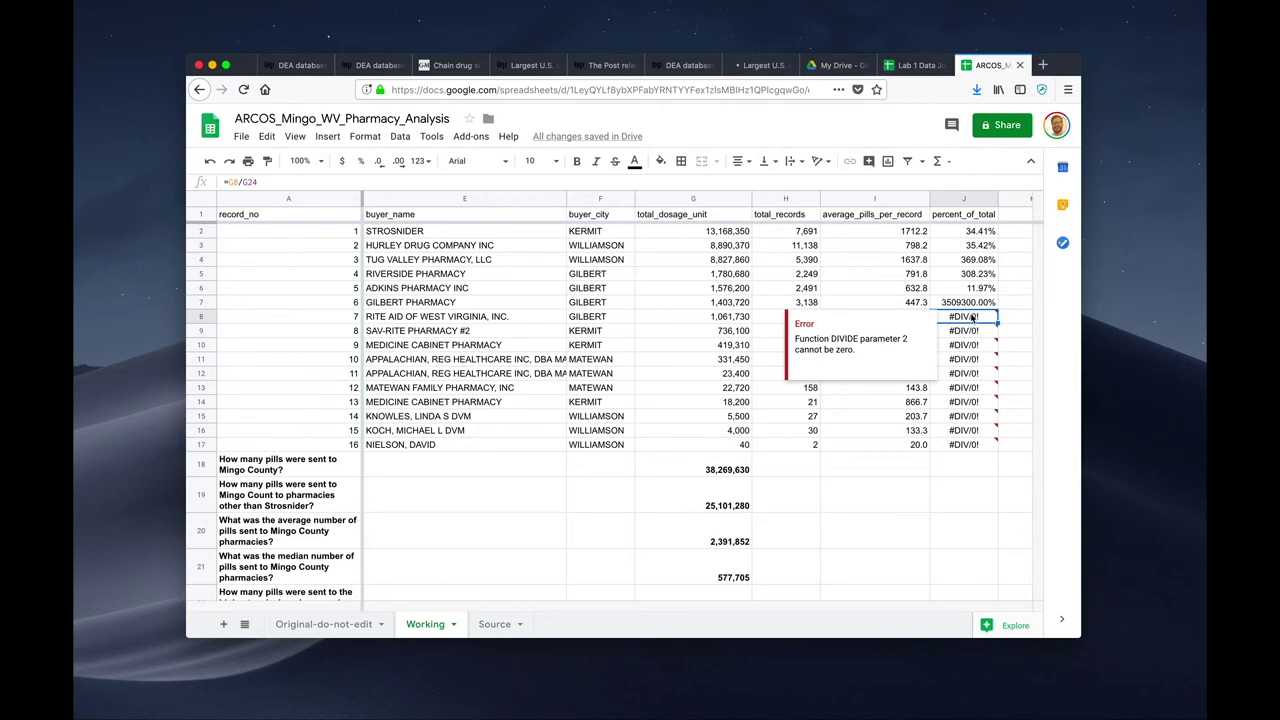
Inspect J2's formula references and confirm G18 holds the SUM total
click(975, 234)
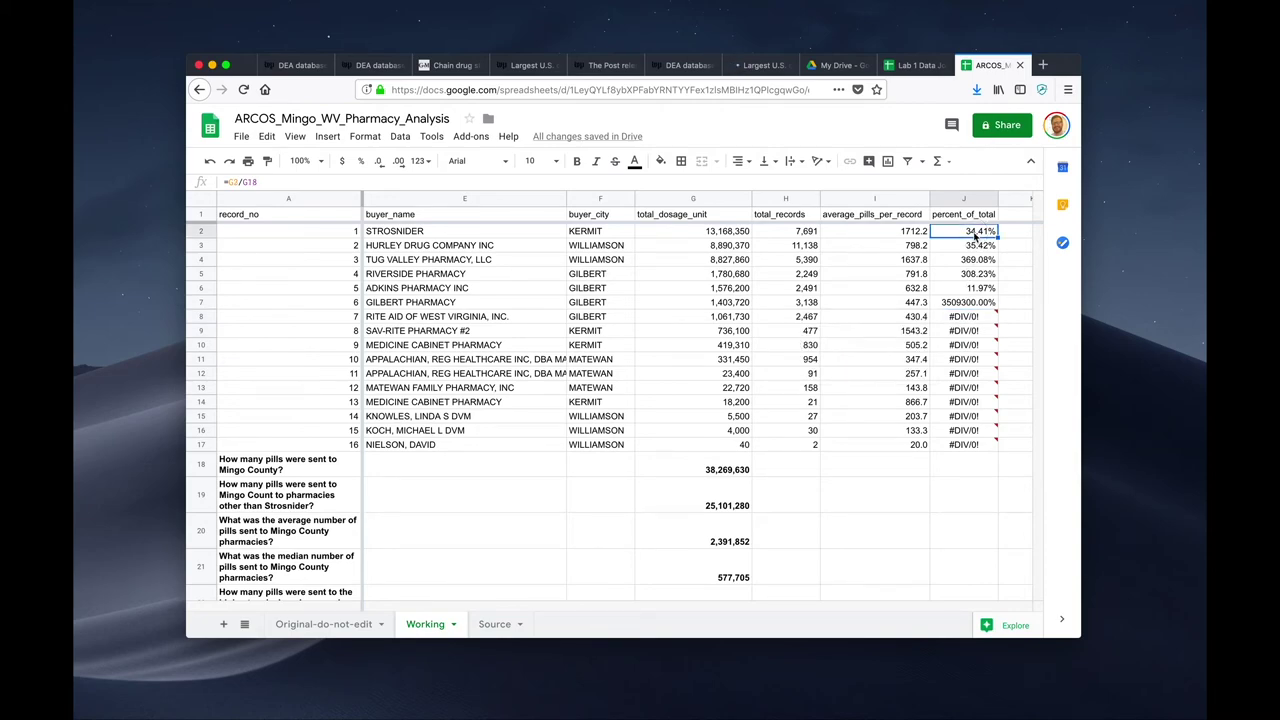
double_click(974, 233)
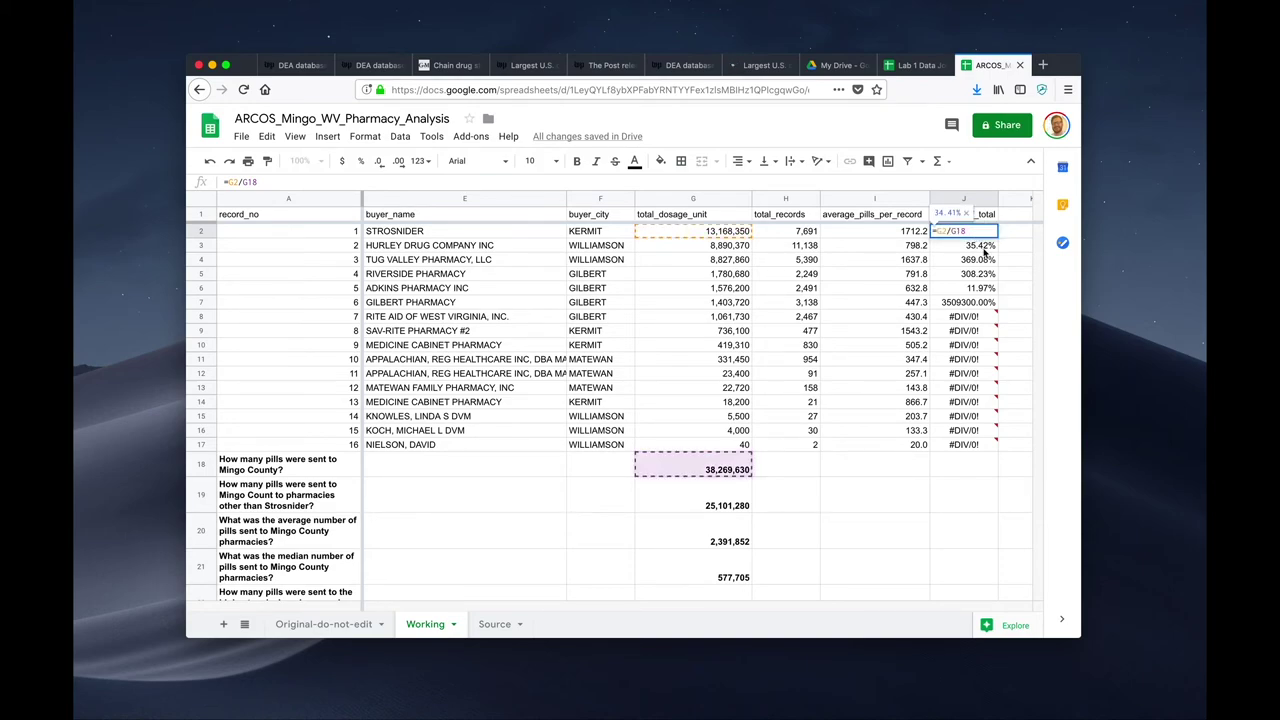
key(Escape)
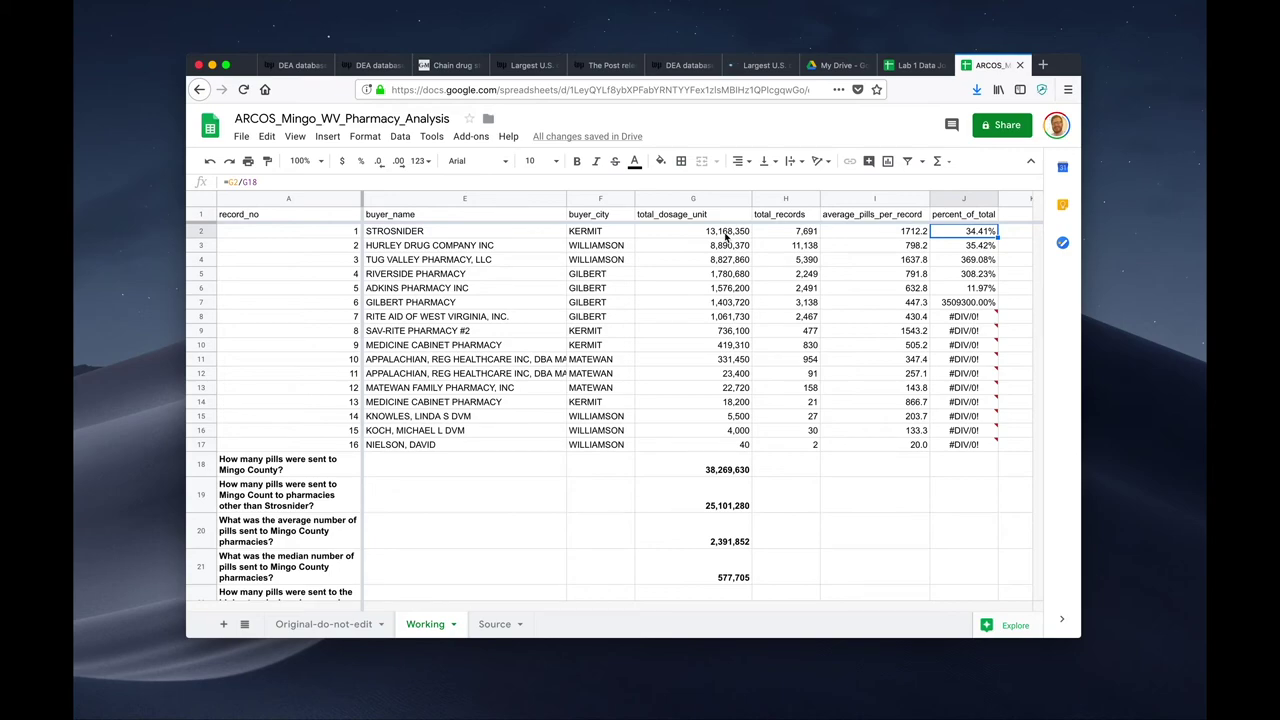
click(706, 468)
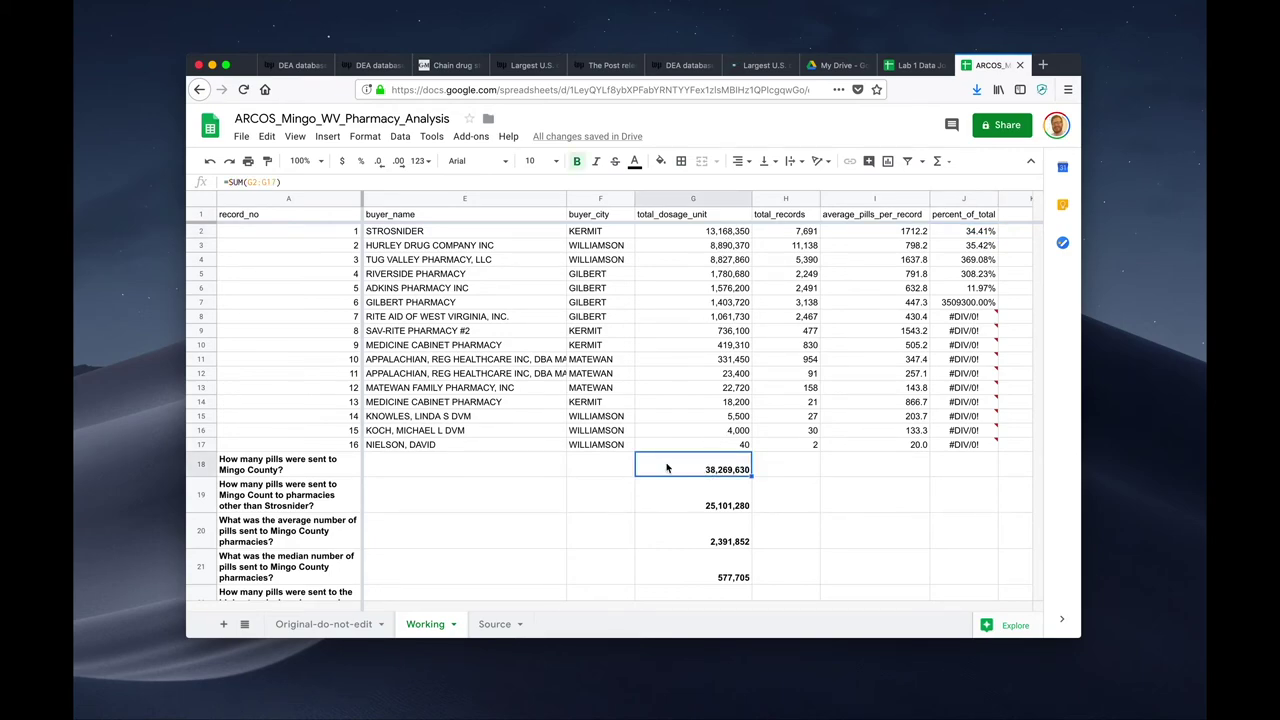
click(955, 235)
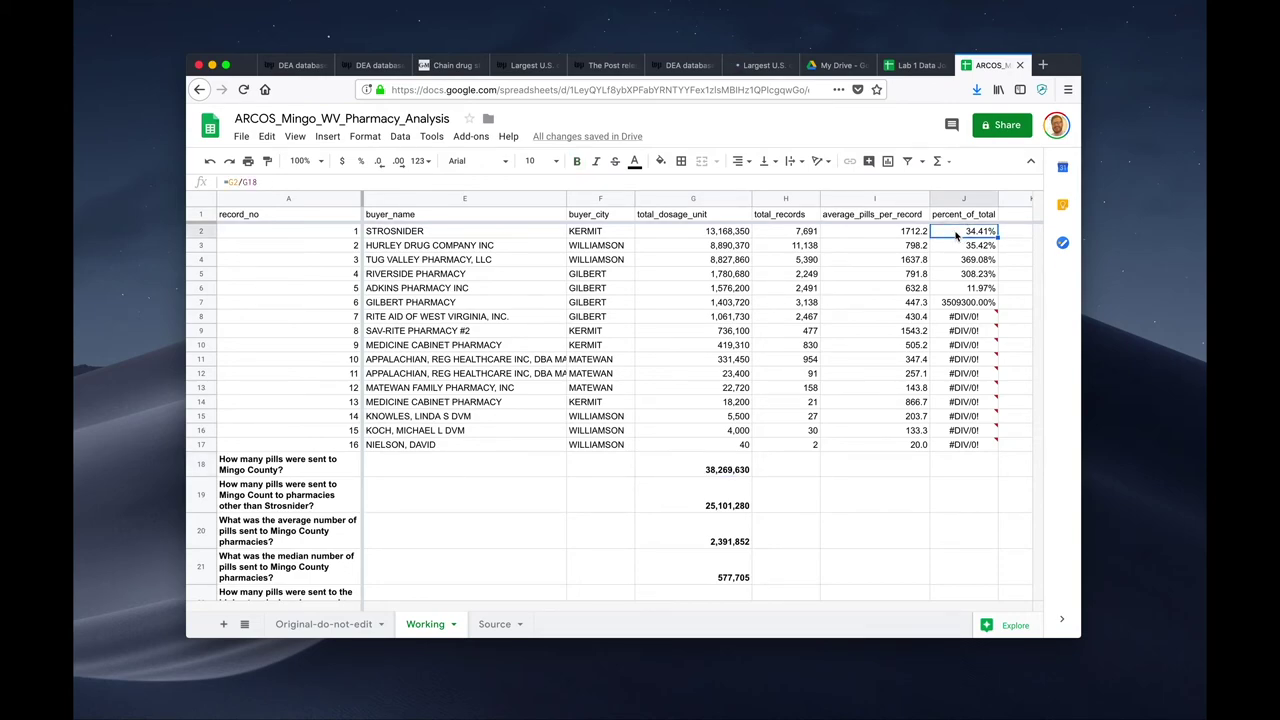
double_click(955, 232)
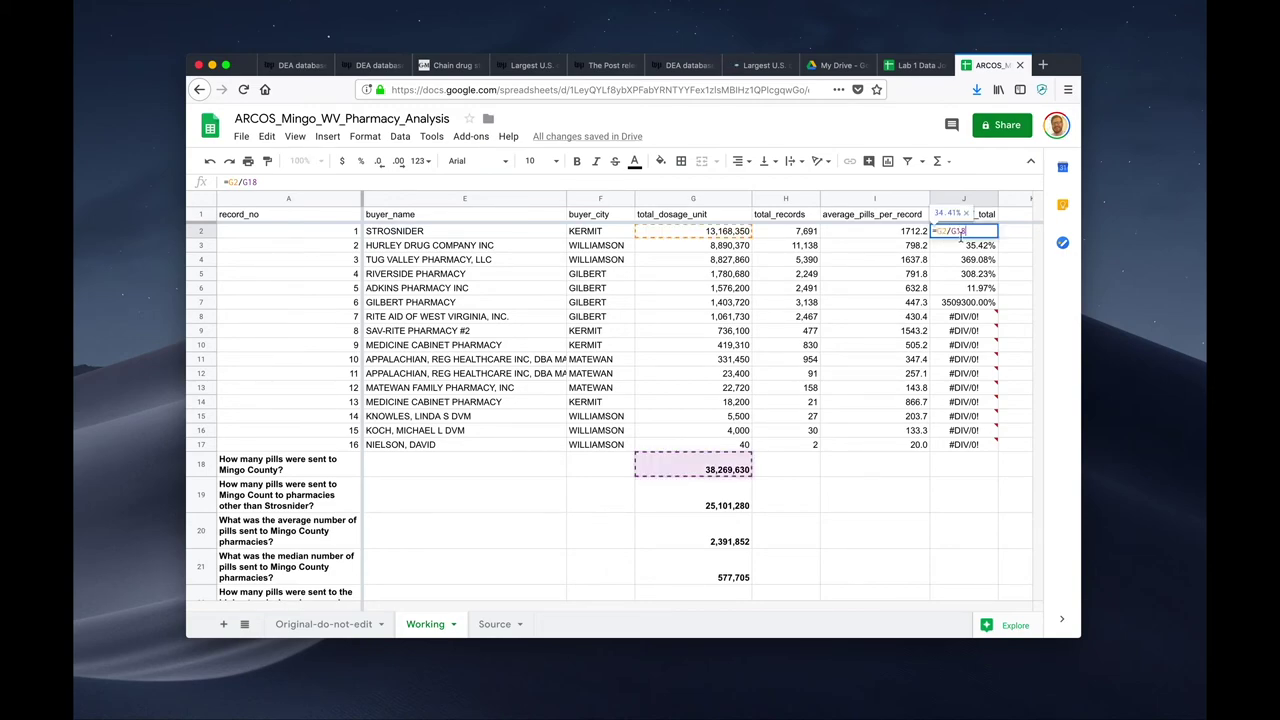
click(965, 247)
Correct J3's divisor from G19 to G18 so it shows 23.23%
double_click(965, 247)
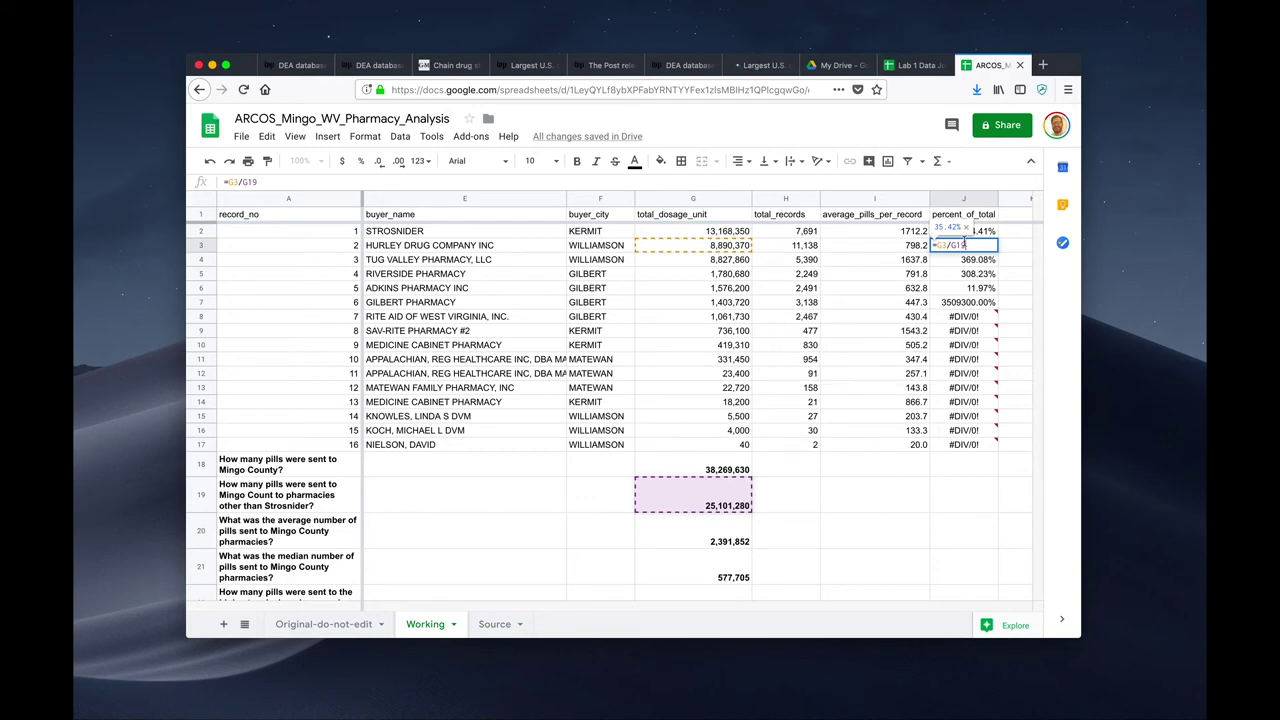
double_click(965, 245)
text(G18)
key(Return)
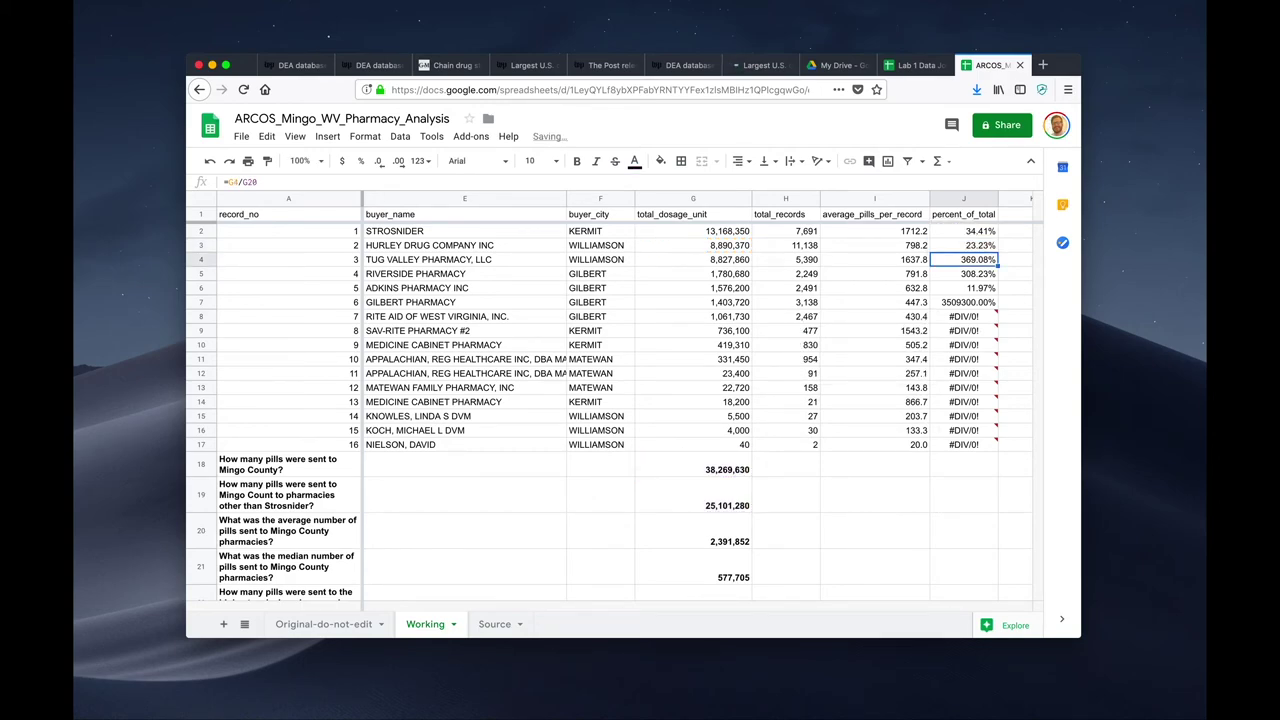
key(Up)
Enter a share formula in J4, accepting the G4/G20 suggestion
click(990, 261)
text(=g4/g18)
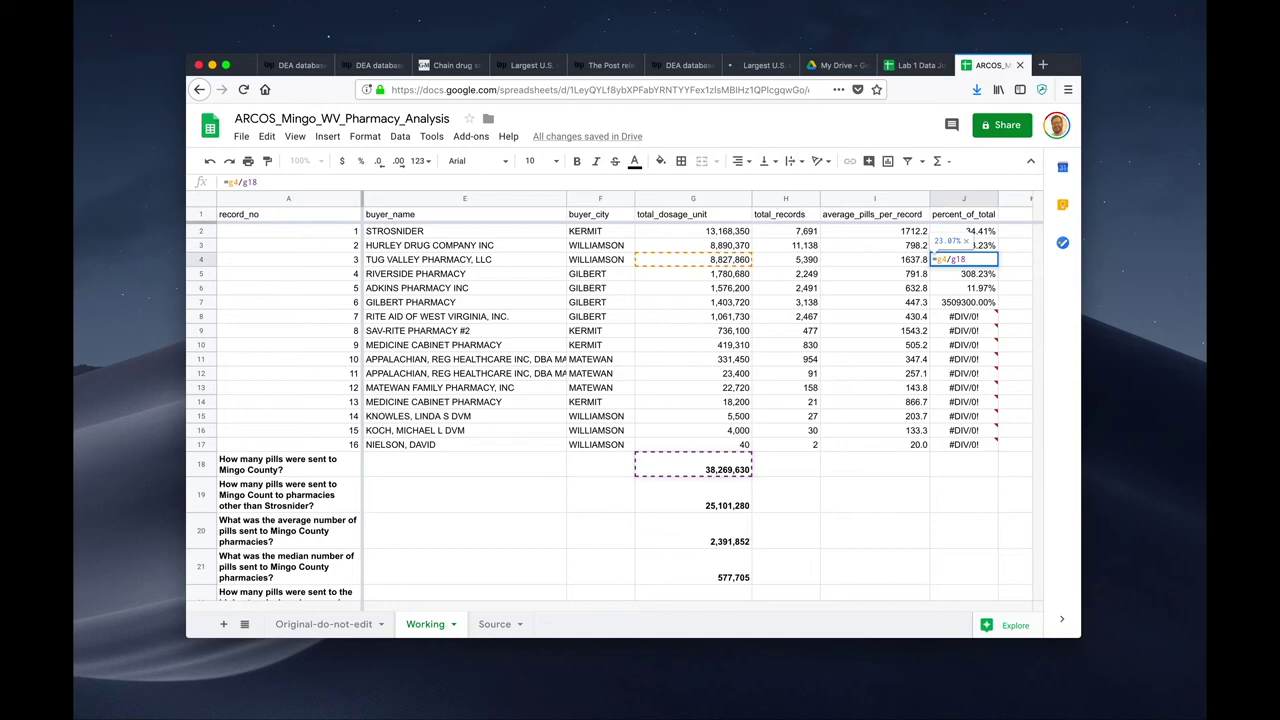
key(BackSpace)
key(BackSpace)
key(BackSpace)
key(BackSpace)
key(BackSpace)
key(BackSpace)
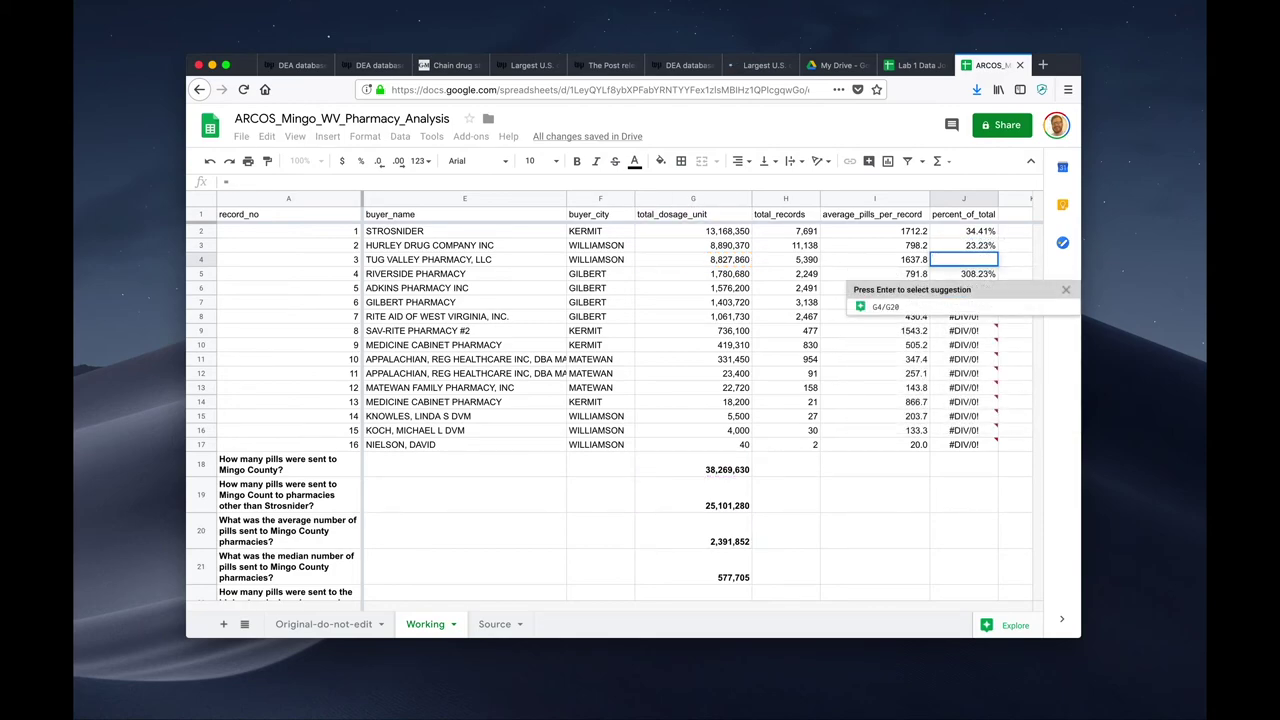
key(Return)
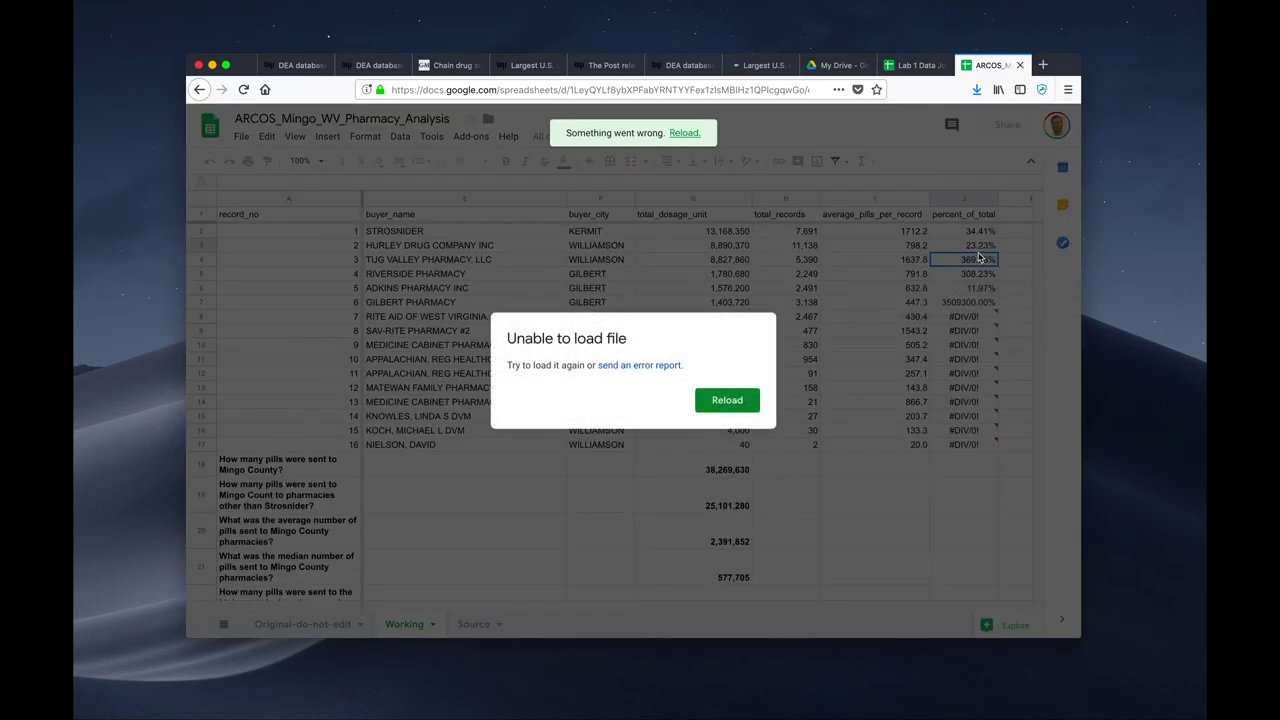
Reload the file after the 'Unable to load file' error and return to the percent_of_total column
click(742, 401)
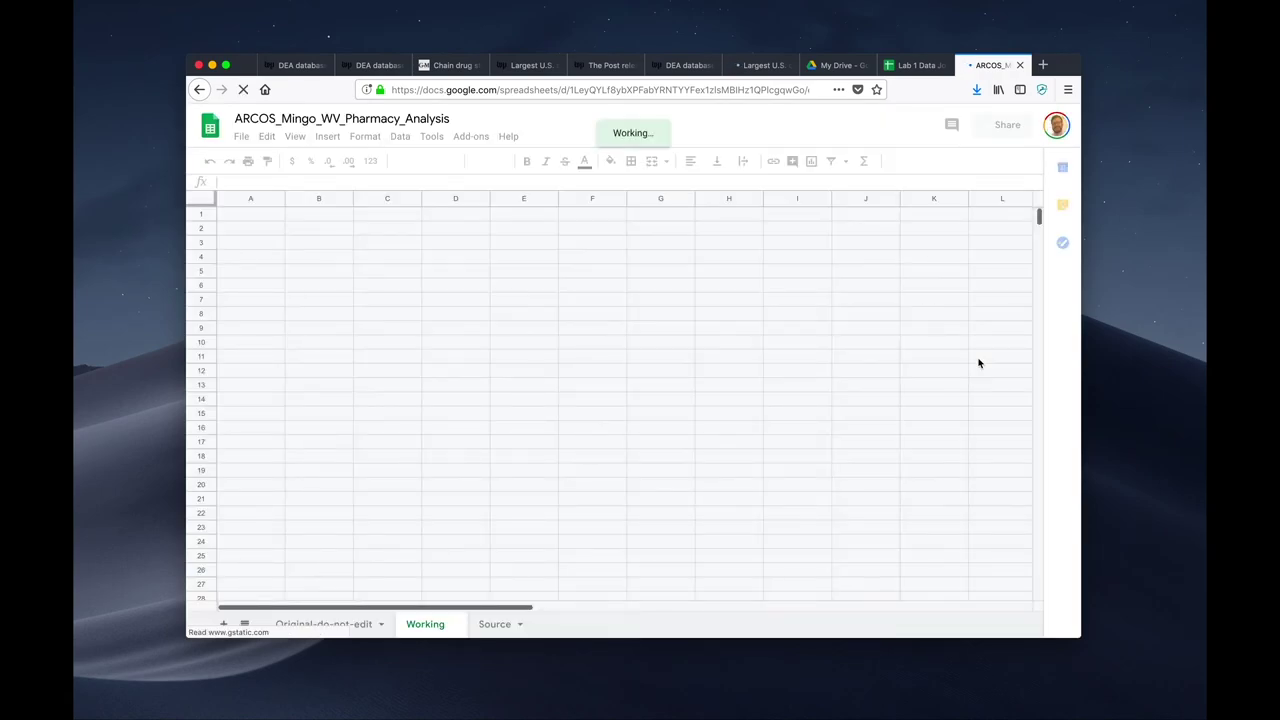
scroll(965, 300, right, 5)
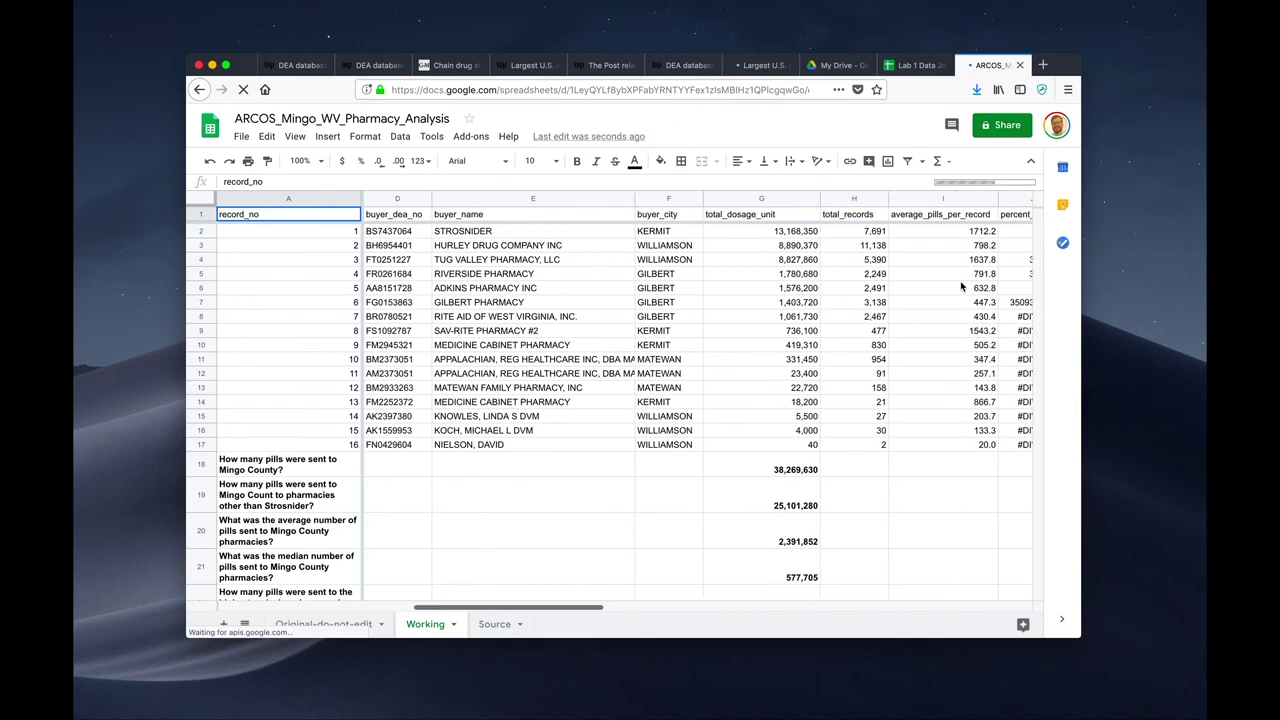
click(697, 288)
scroll(697, 288, left, 2)
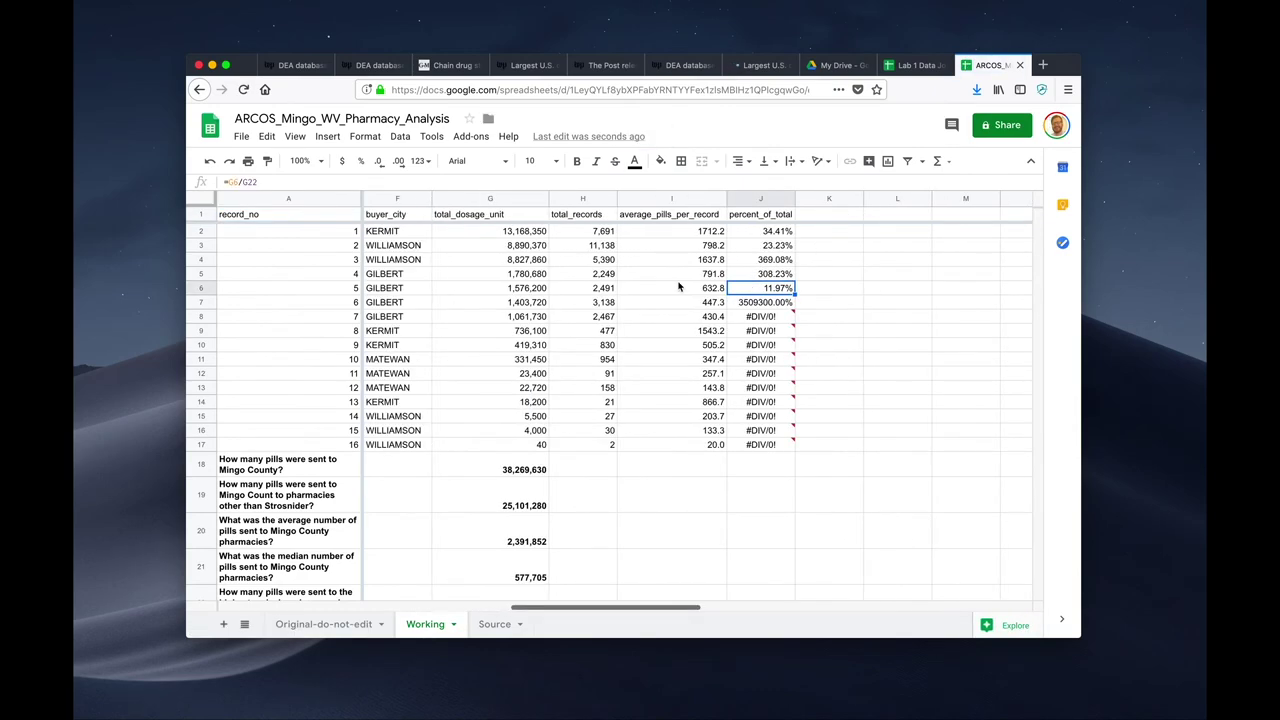
click(771, 232)
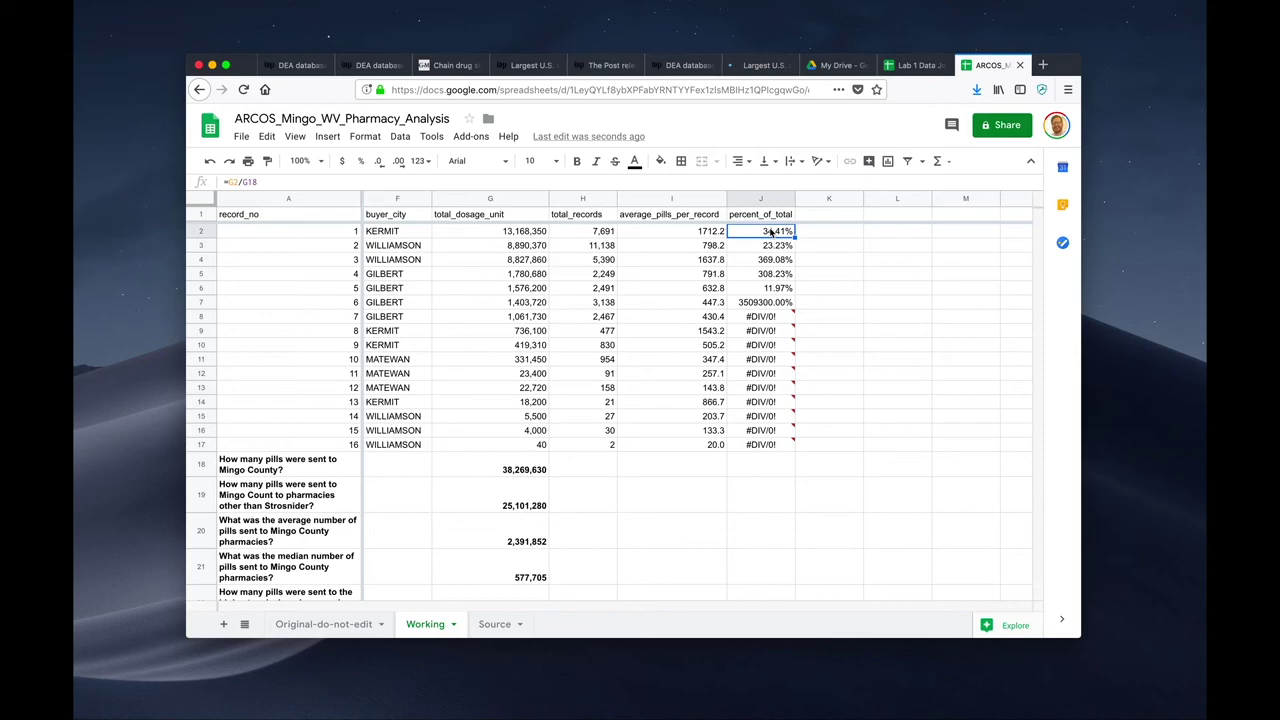
key(super+z)
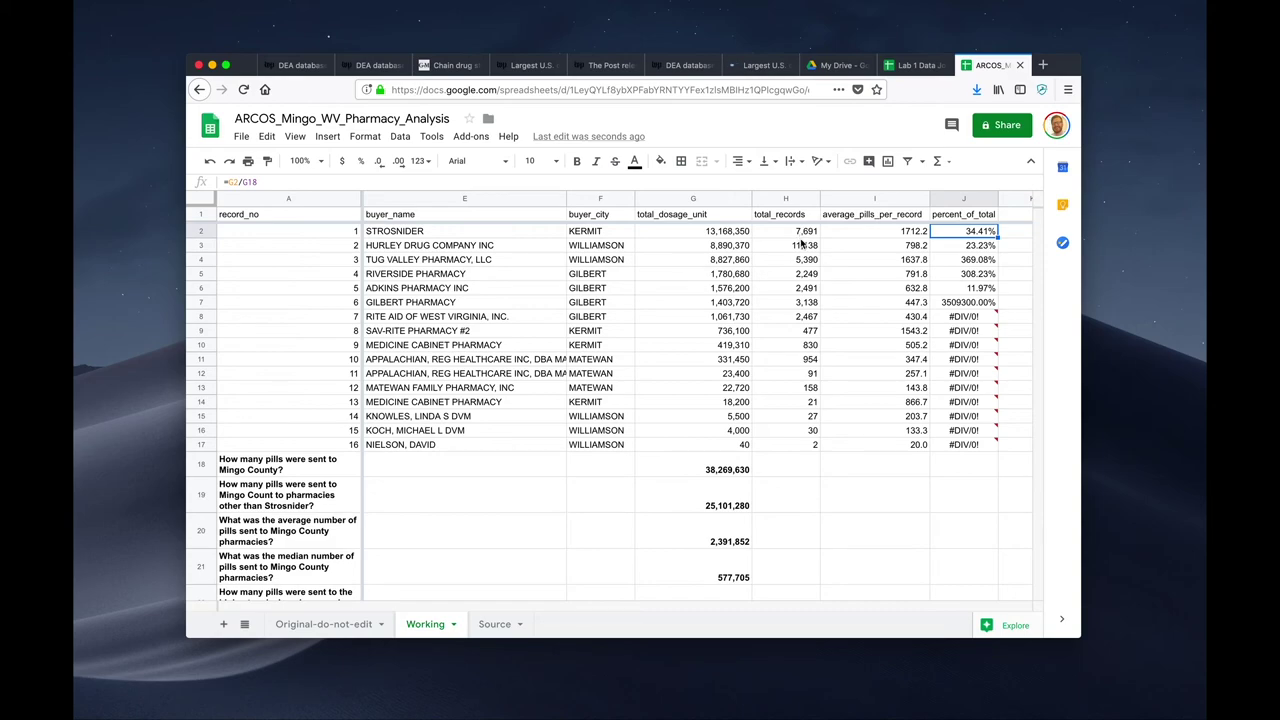
Change J2 to =G2/$G$18 and fill it down through J17, checking J3 uses $G$18
double_click(983, 231)
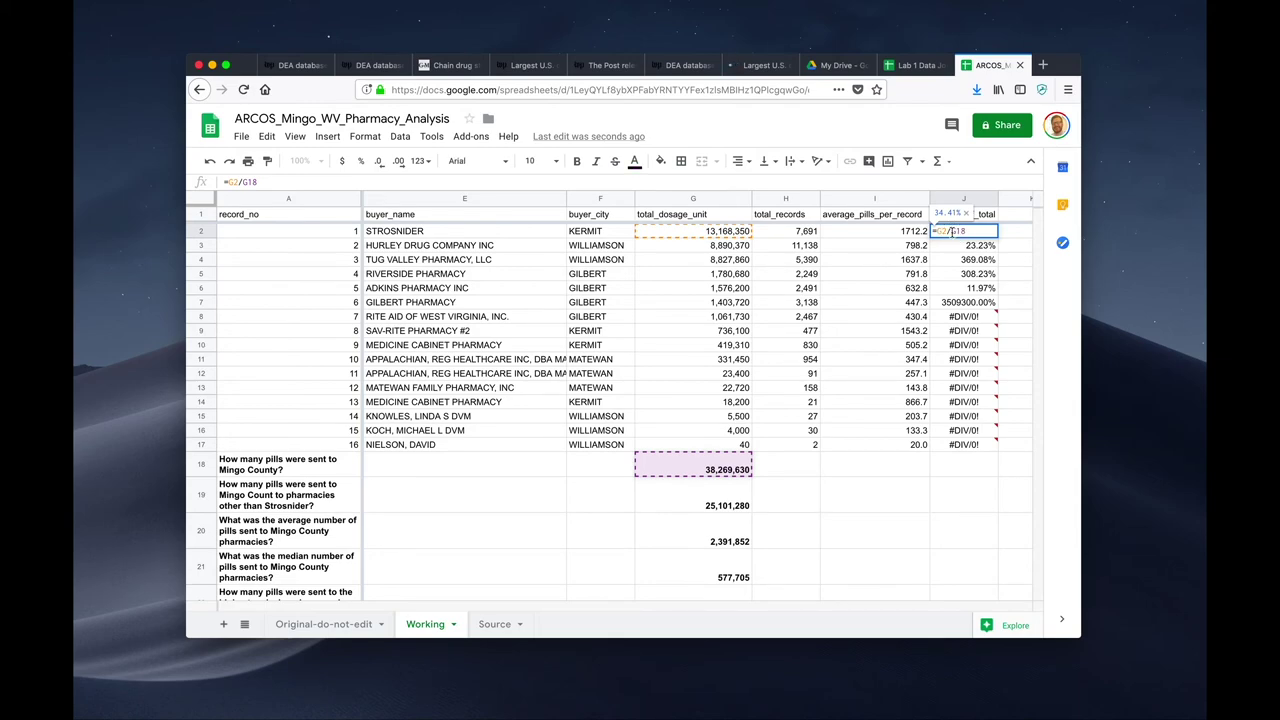
click(951, 231)
text($)
key(Right)
text($)
key(Return)
key(Up)
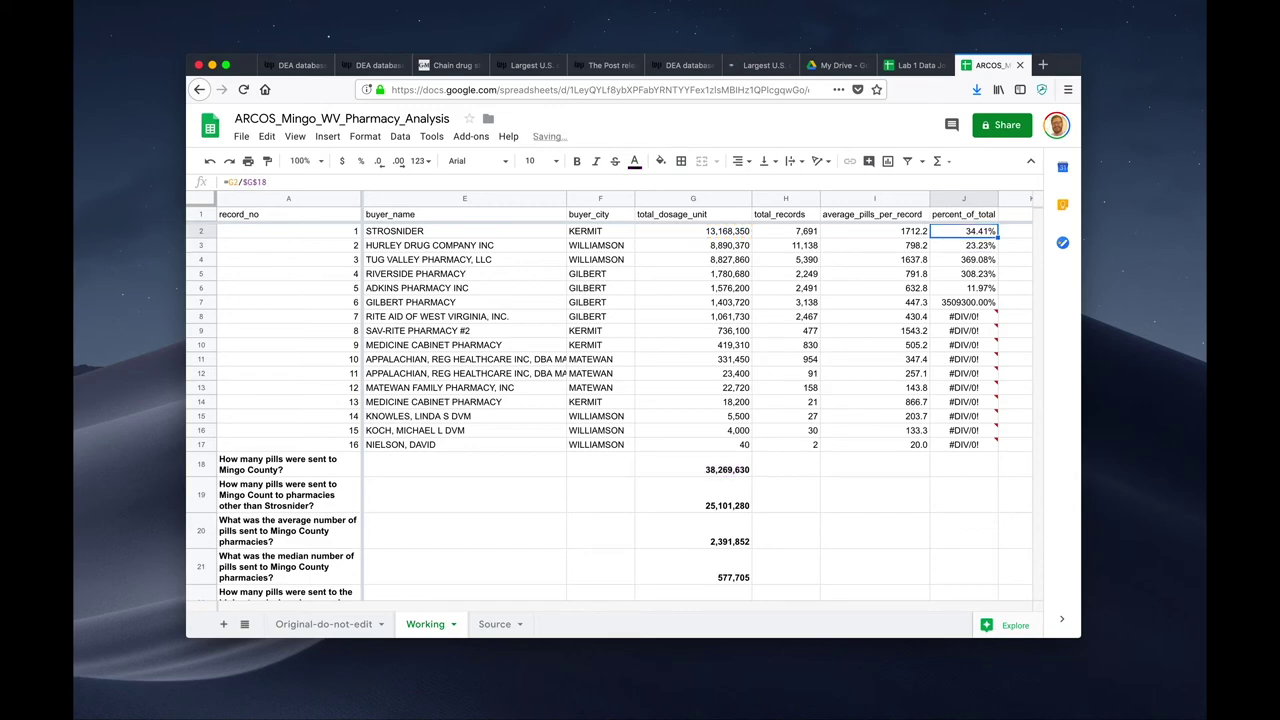
drag(997, 239, 979, 452)
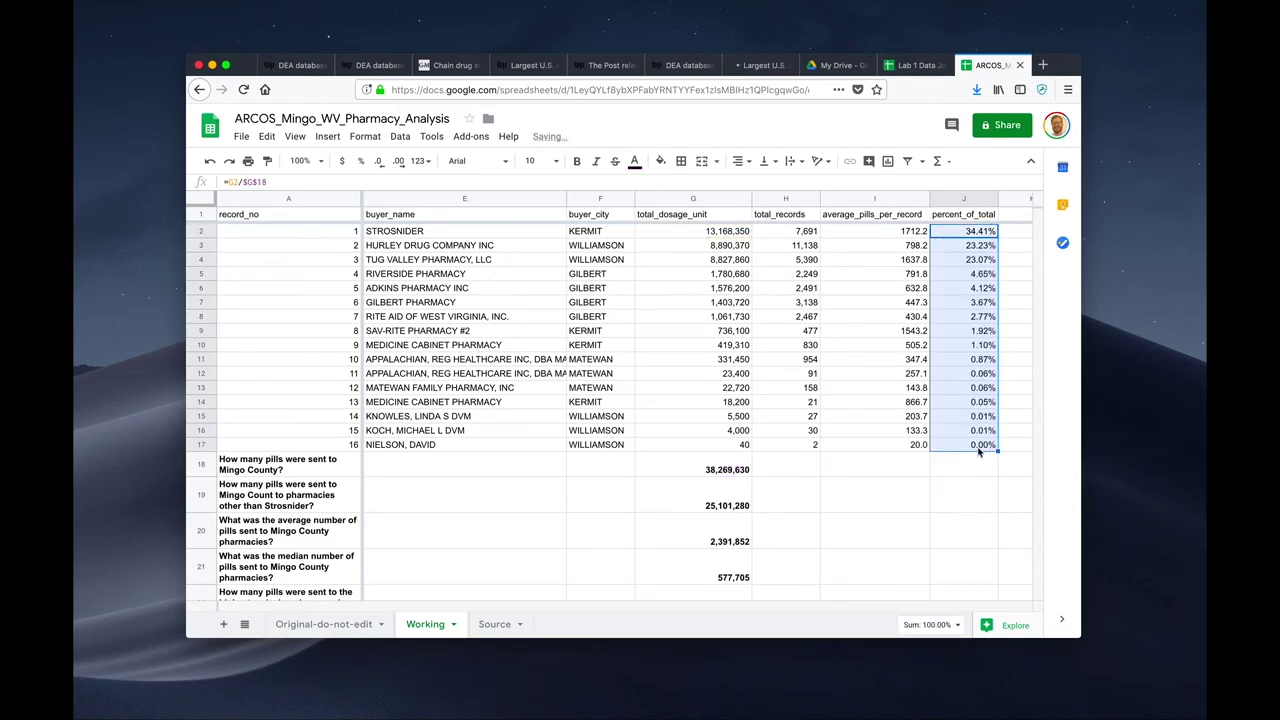
double_click(972, 245)
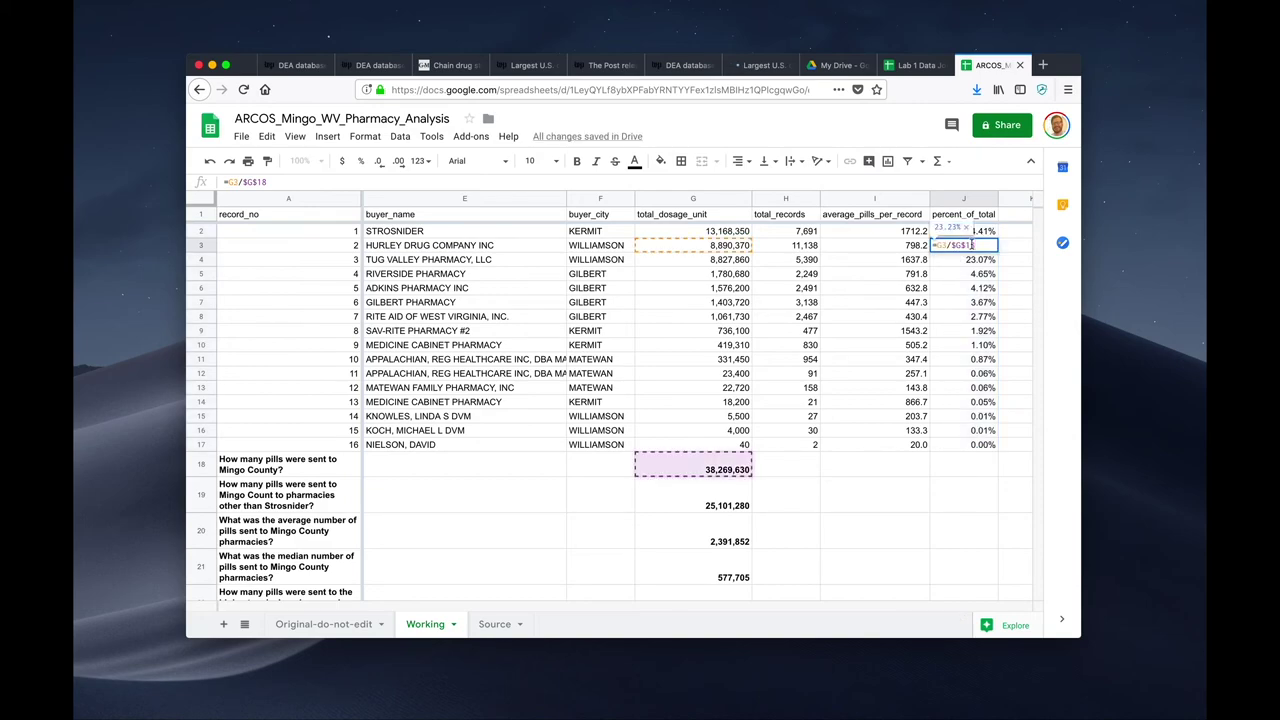
double_click(969, 256)
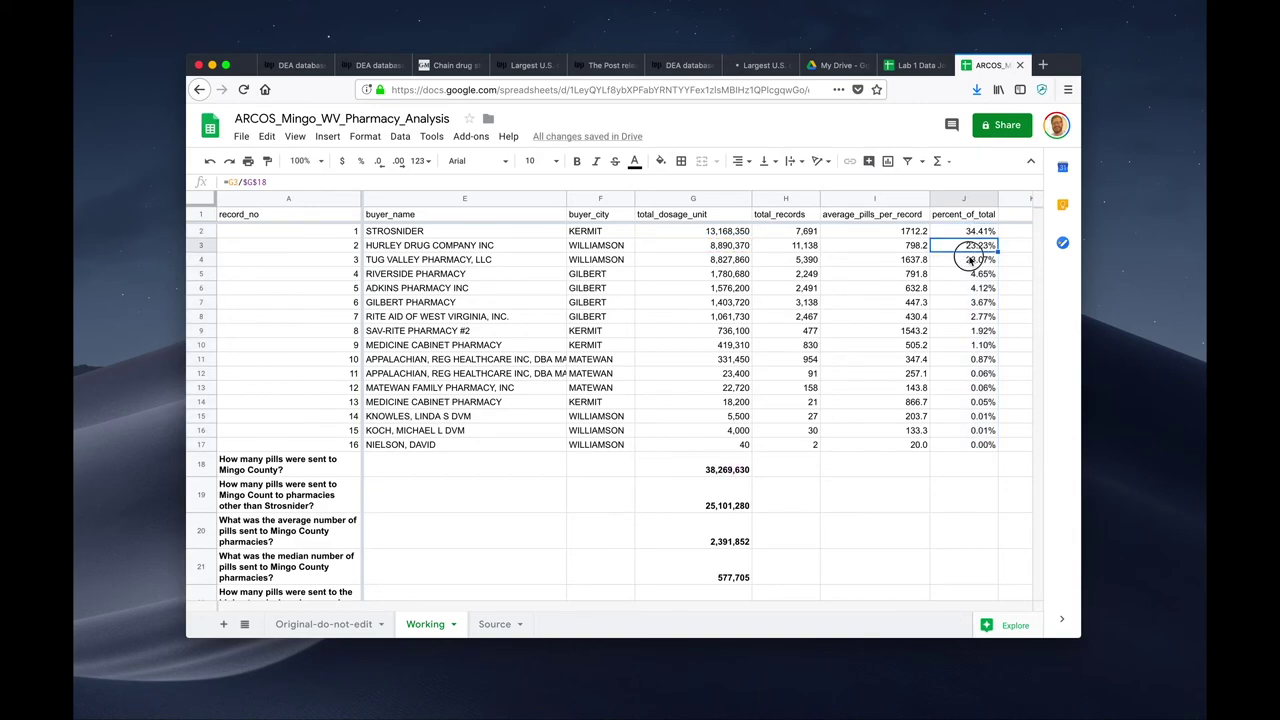
key(Escape)
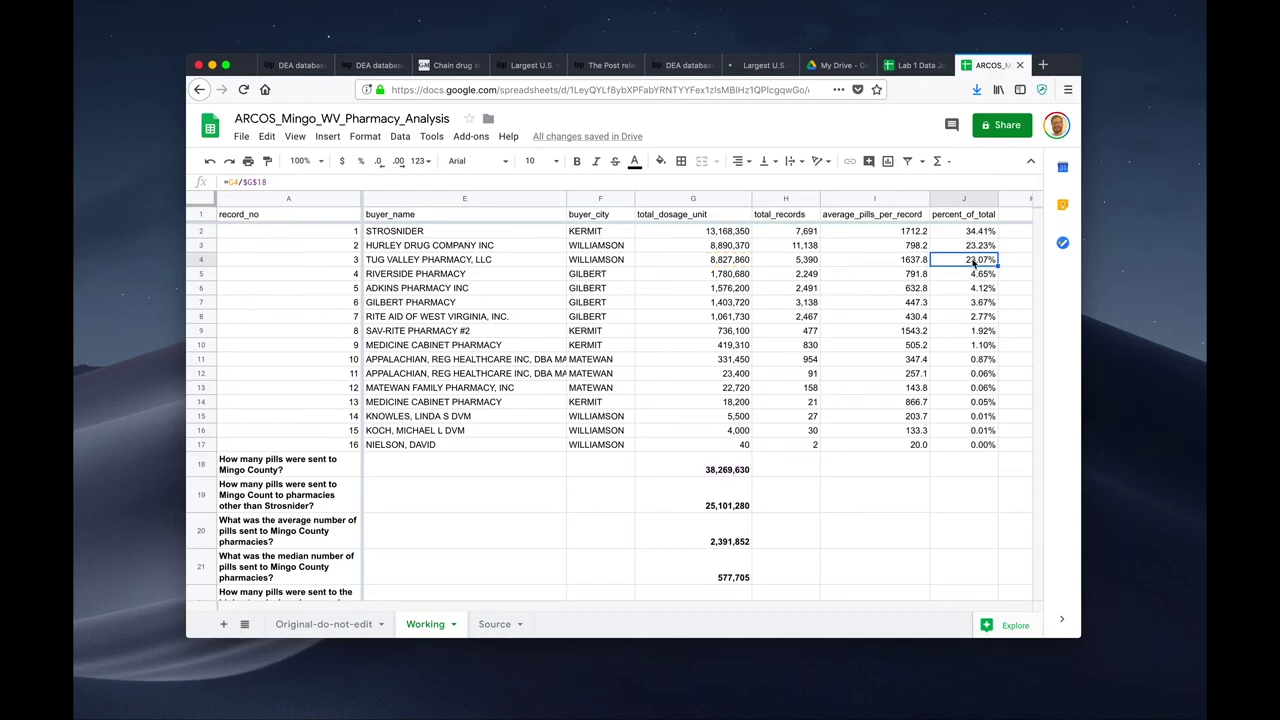
click(968, 231)
double_click(966, 231)
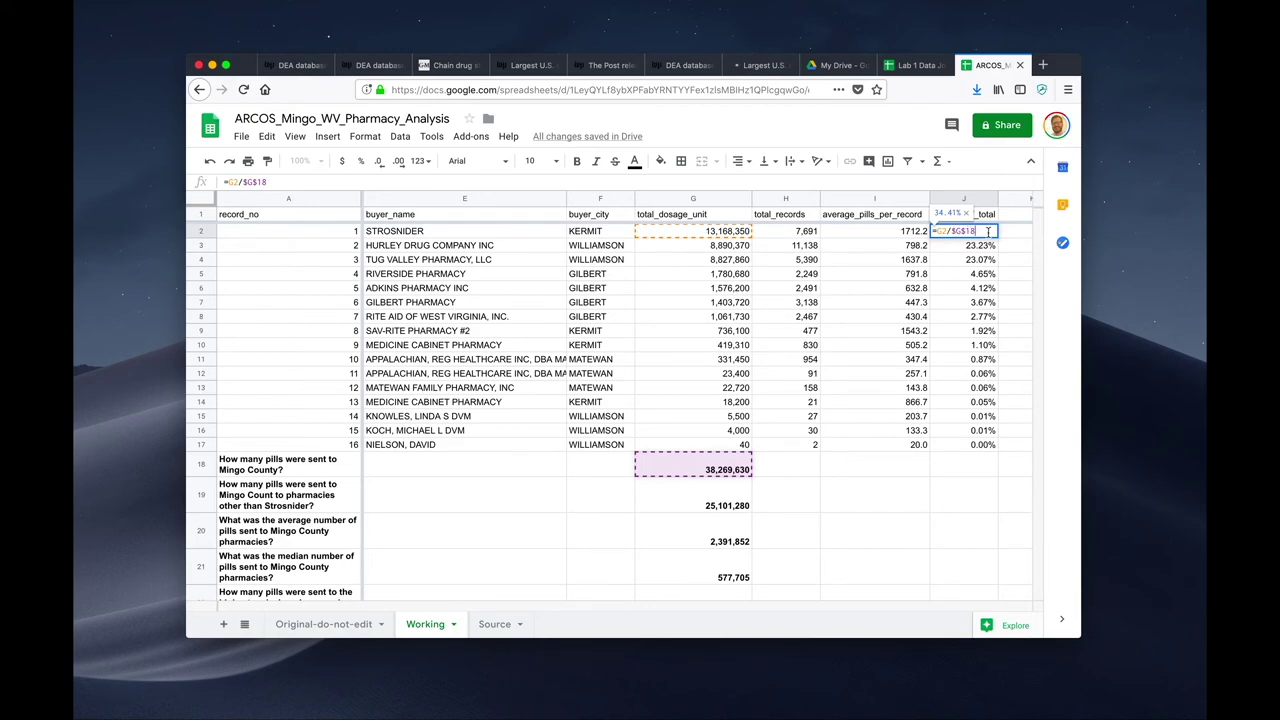
key(Escape)
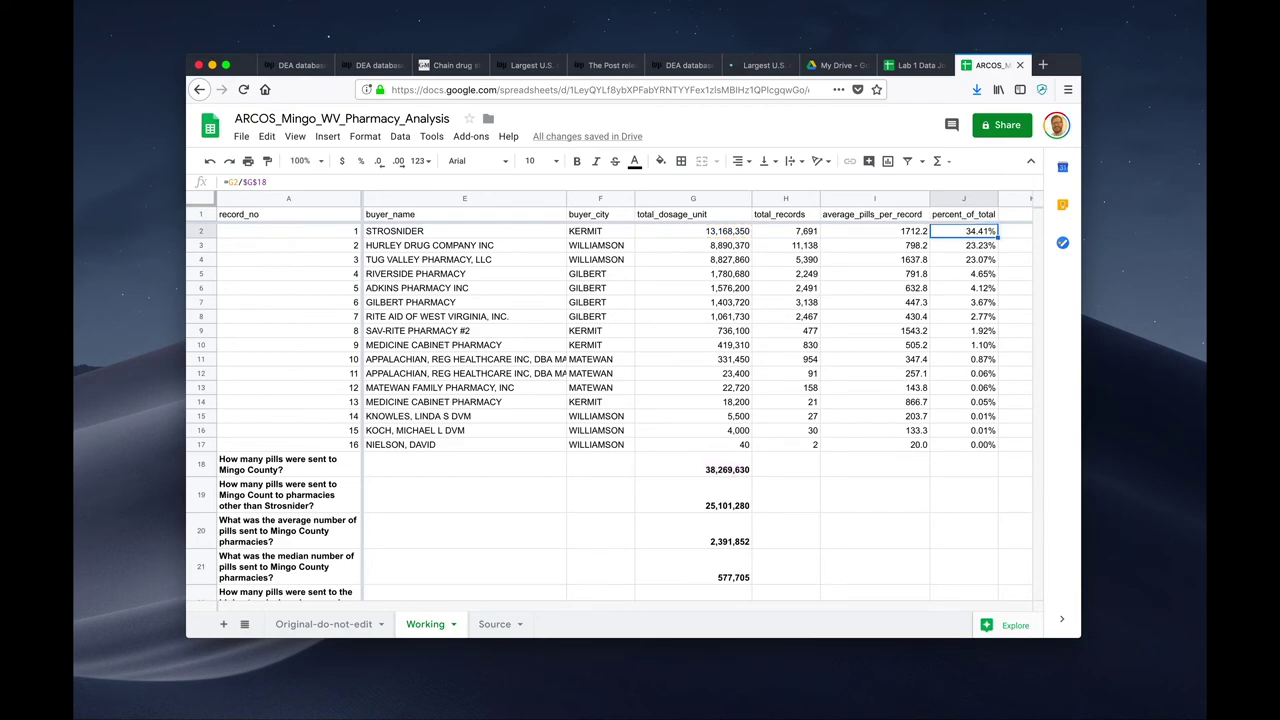
click(979, 247)
click(979, 261)
click(979, 275)
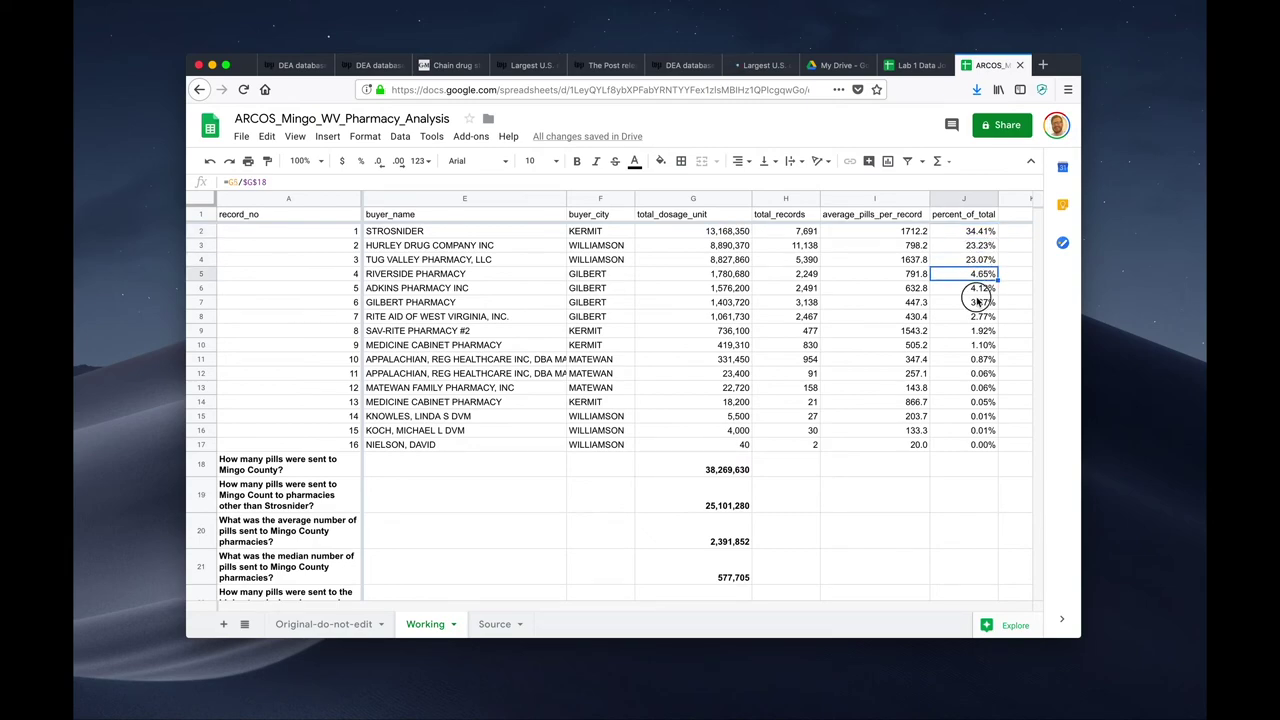
click(975, 303)
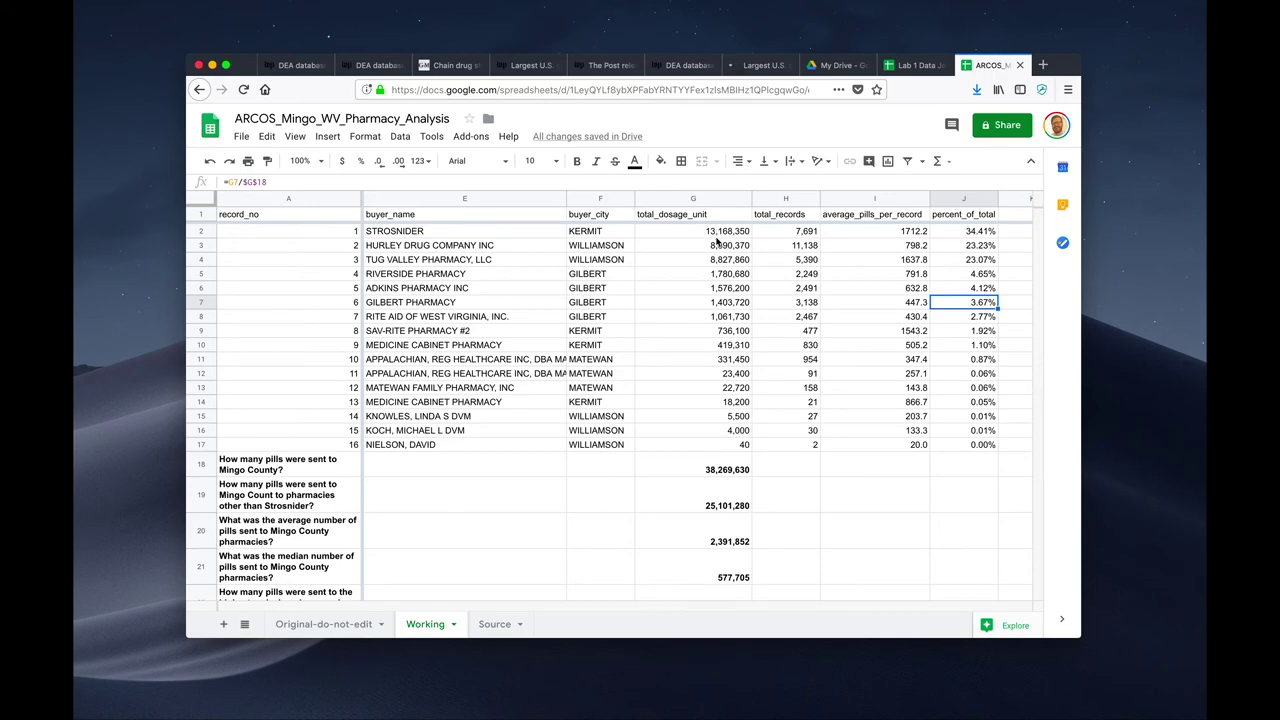
Add the header 'rank_of_pills_in_county' in cell K1, beside percent_of_total
scroll(716, 240, right, 3)
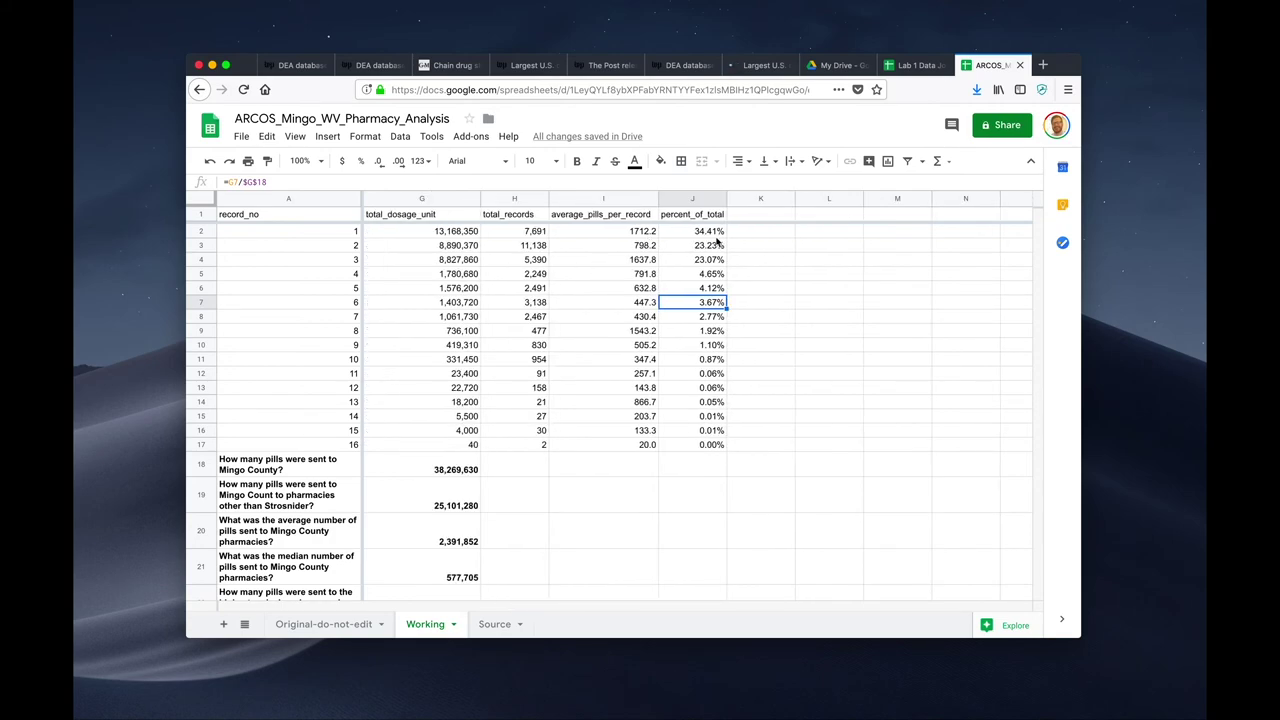
click(743, 235)
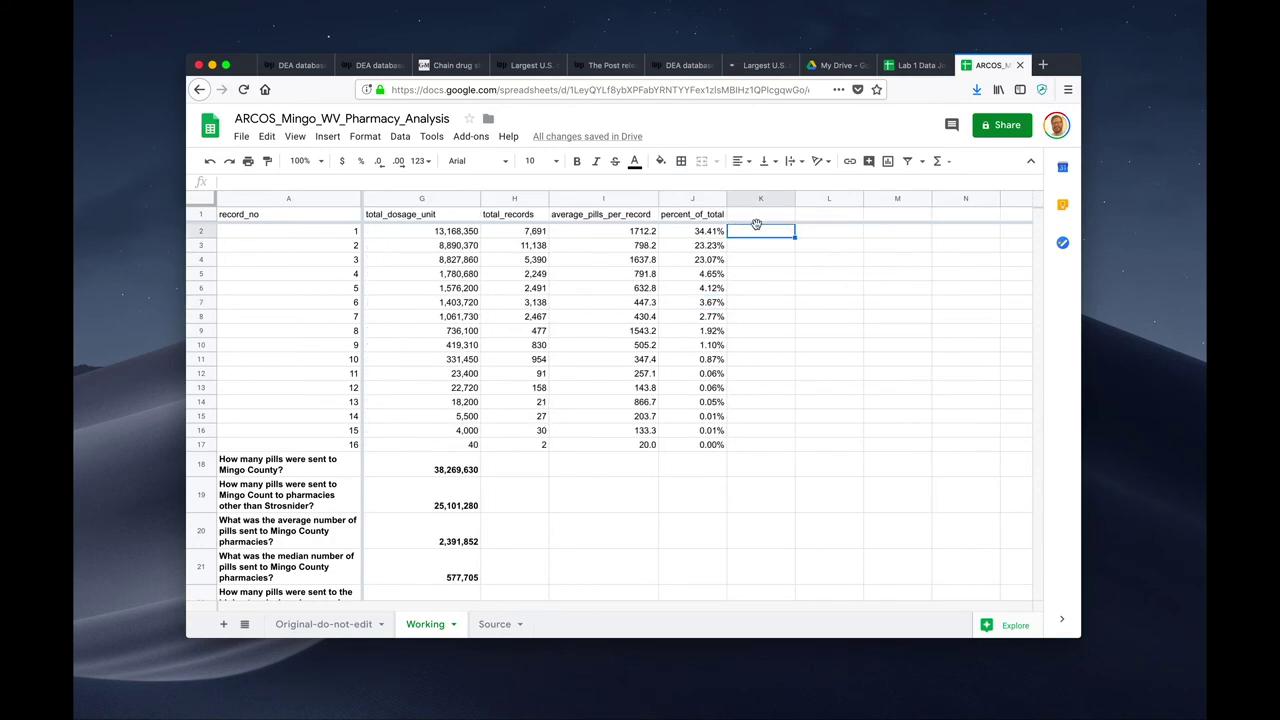
key(Up)
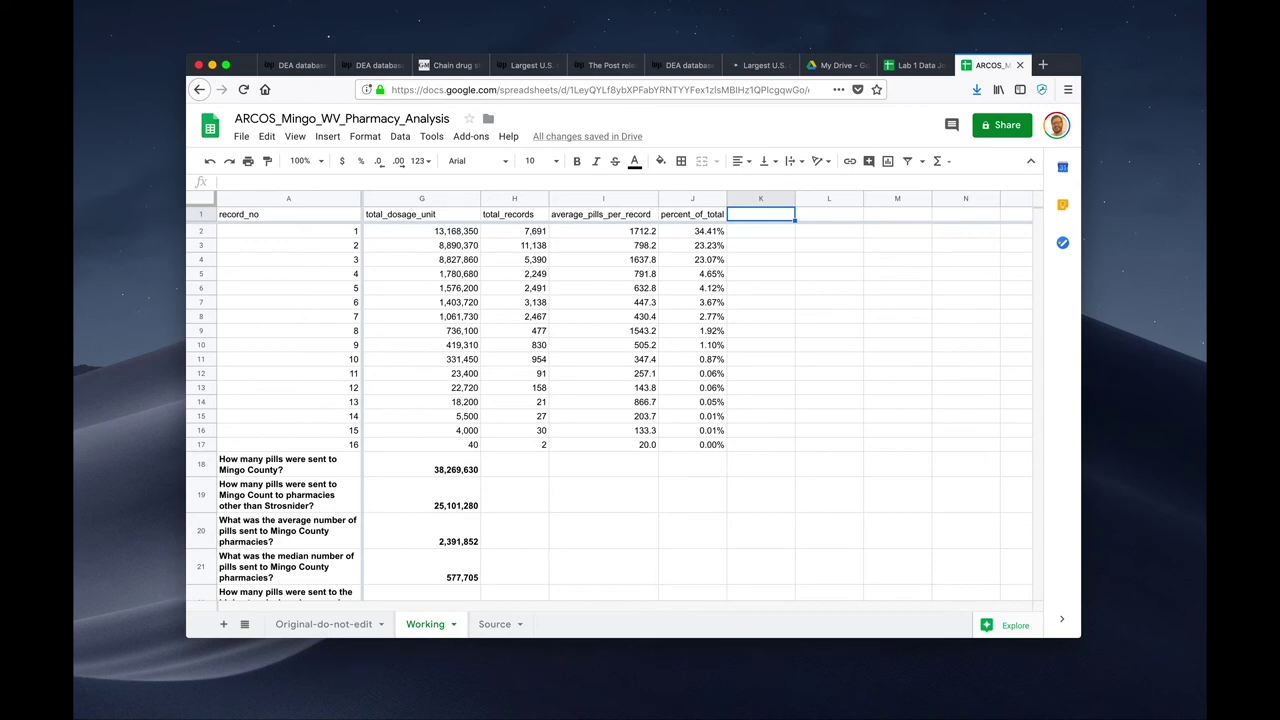
text(rank_pills)
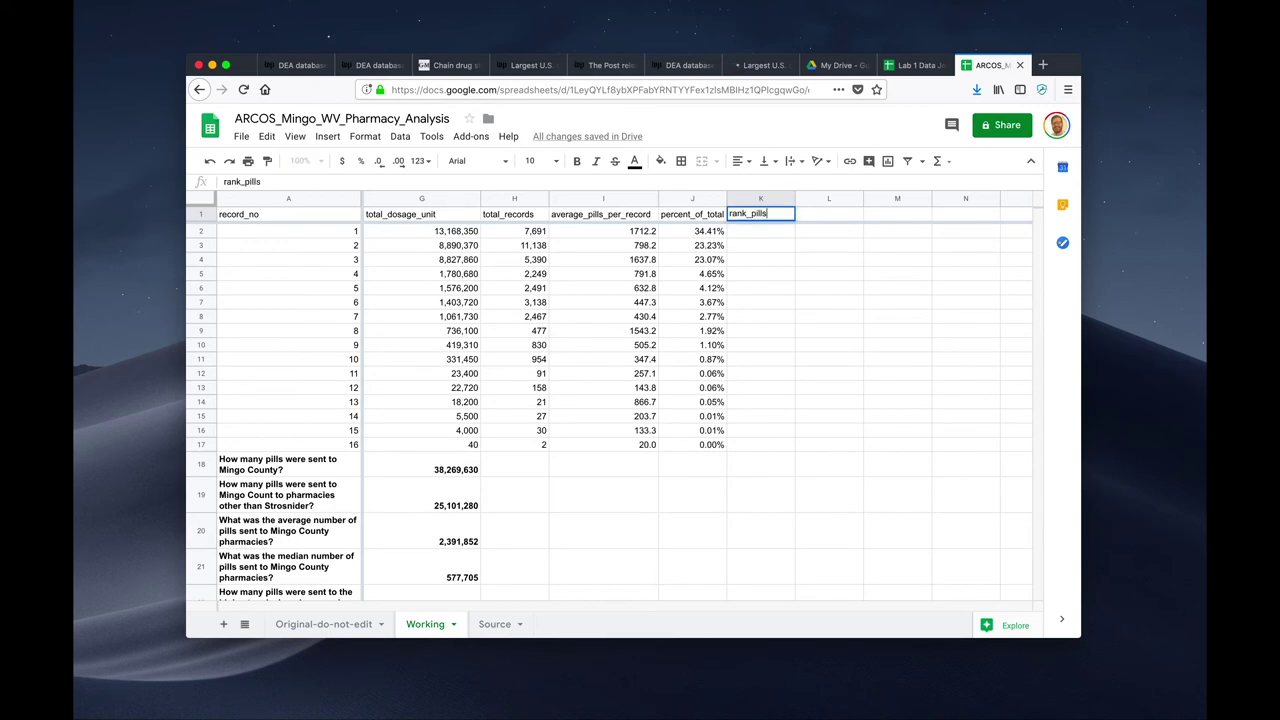
key(BackSpace)
key(BackSpace)
key(BackSpace)
key(BackSpace)
key(BackSpace)
text(of_pills_in_county)
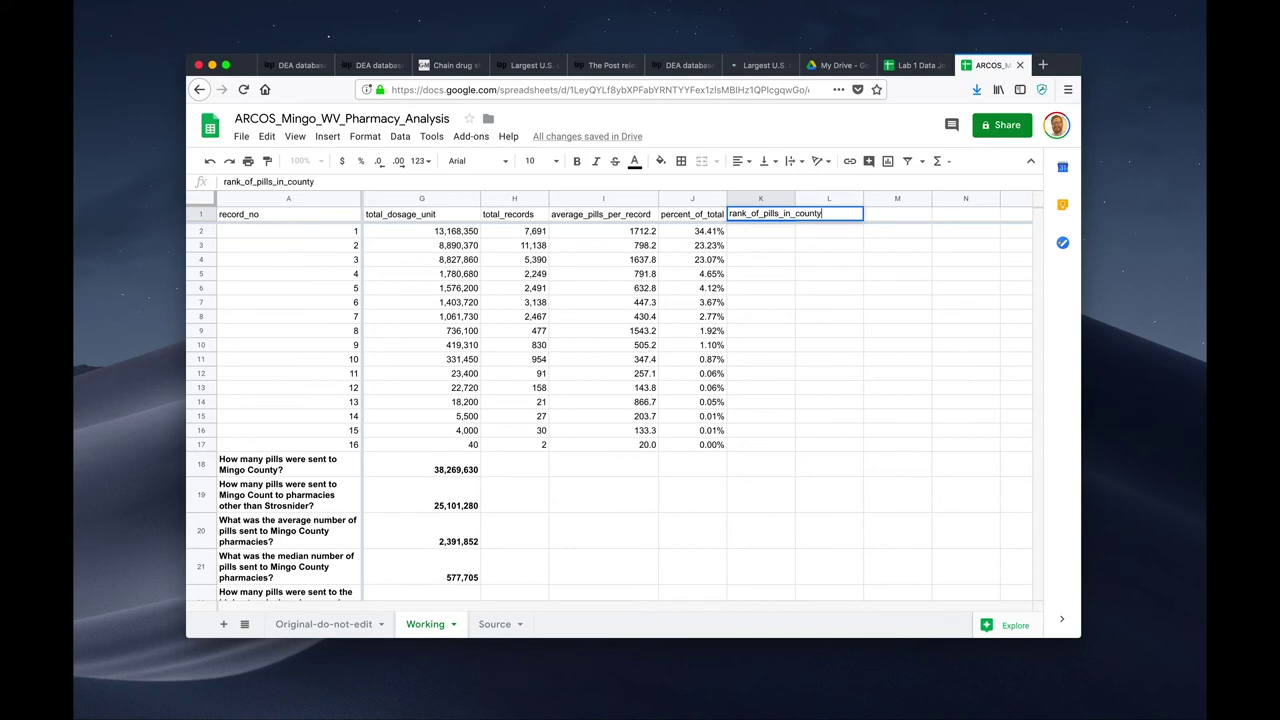
key(Return)
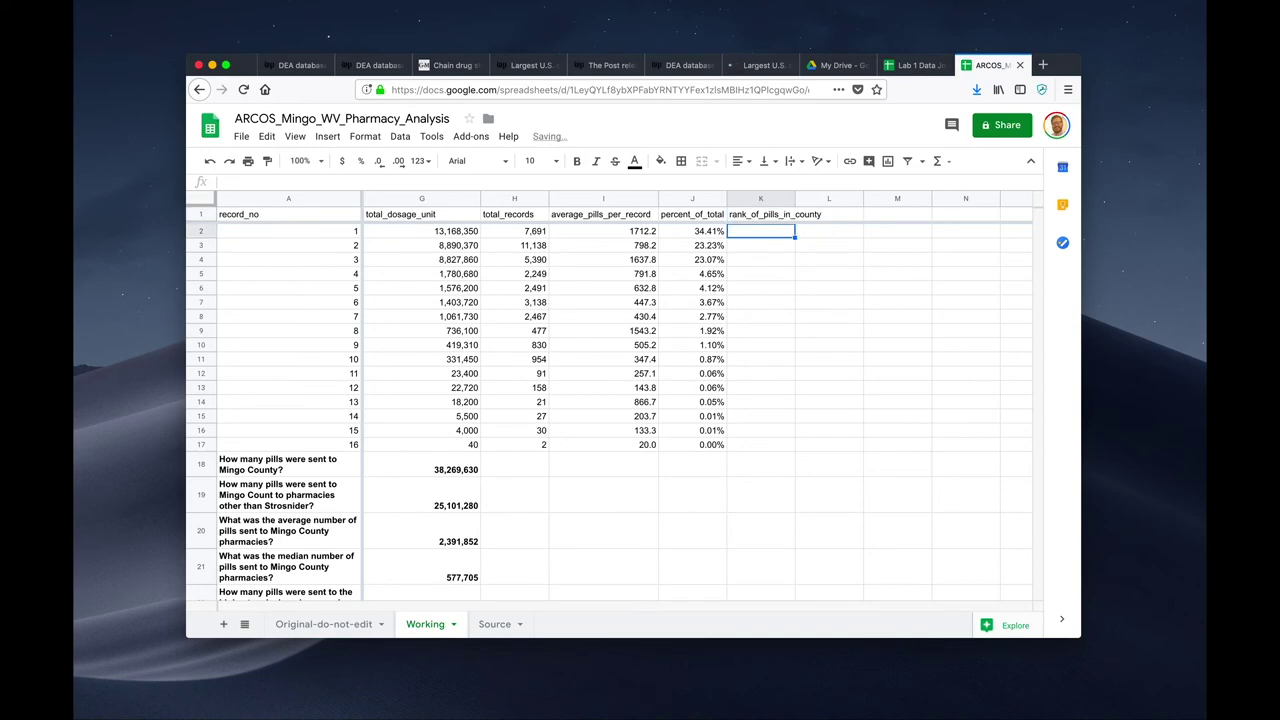
scroll(755, 250, left, 5)
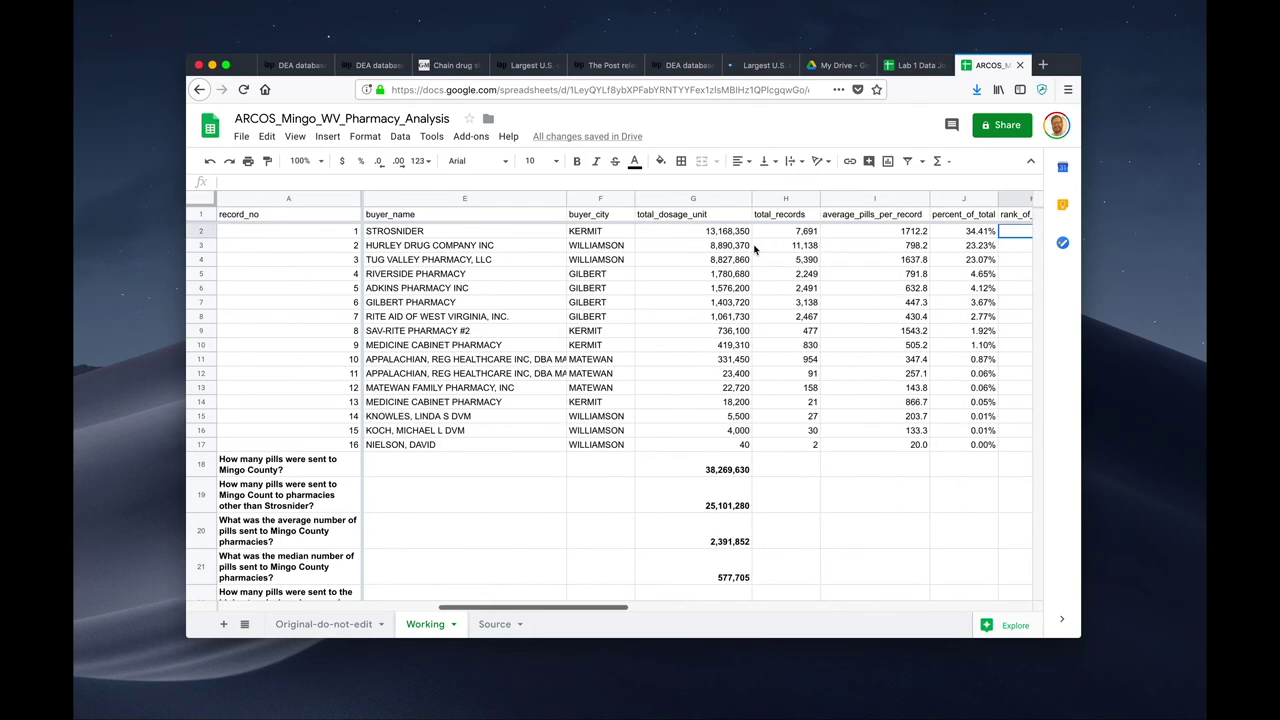
Enter =rank(G2,G2:G17) in K2 and fill it down to K17
scroll(755, 250, right, 3)
text(=)
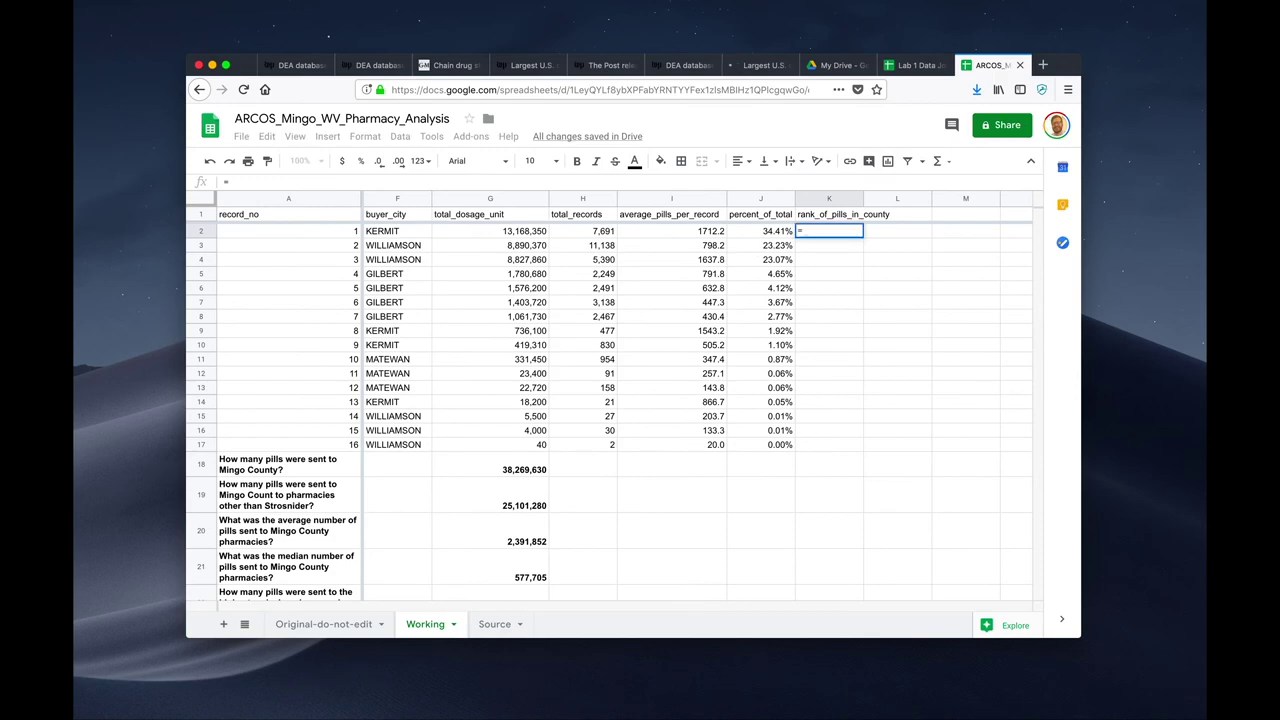
text(rank)
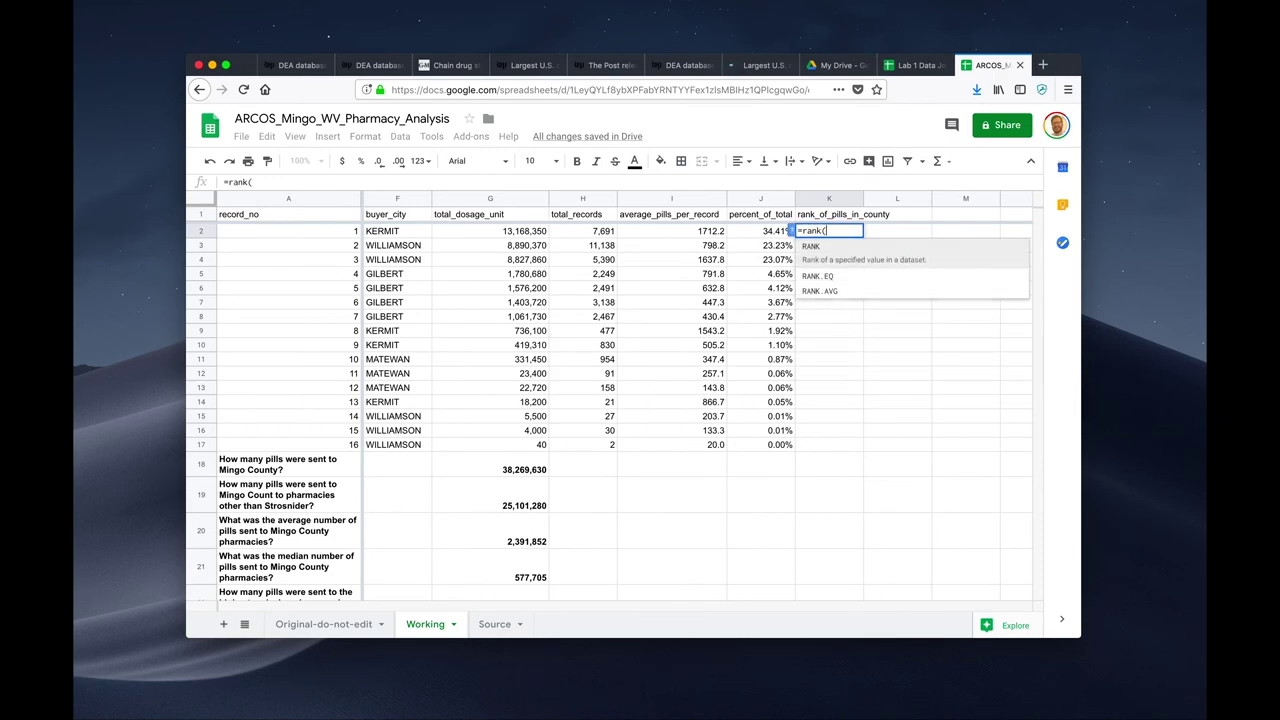
text((g2)
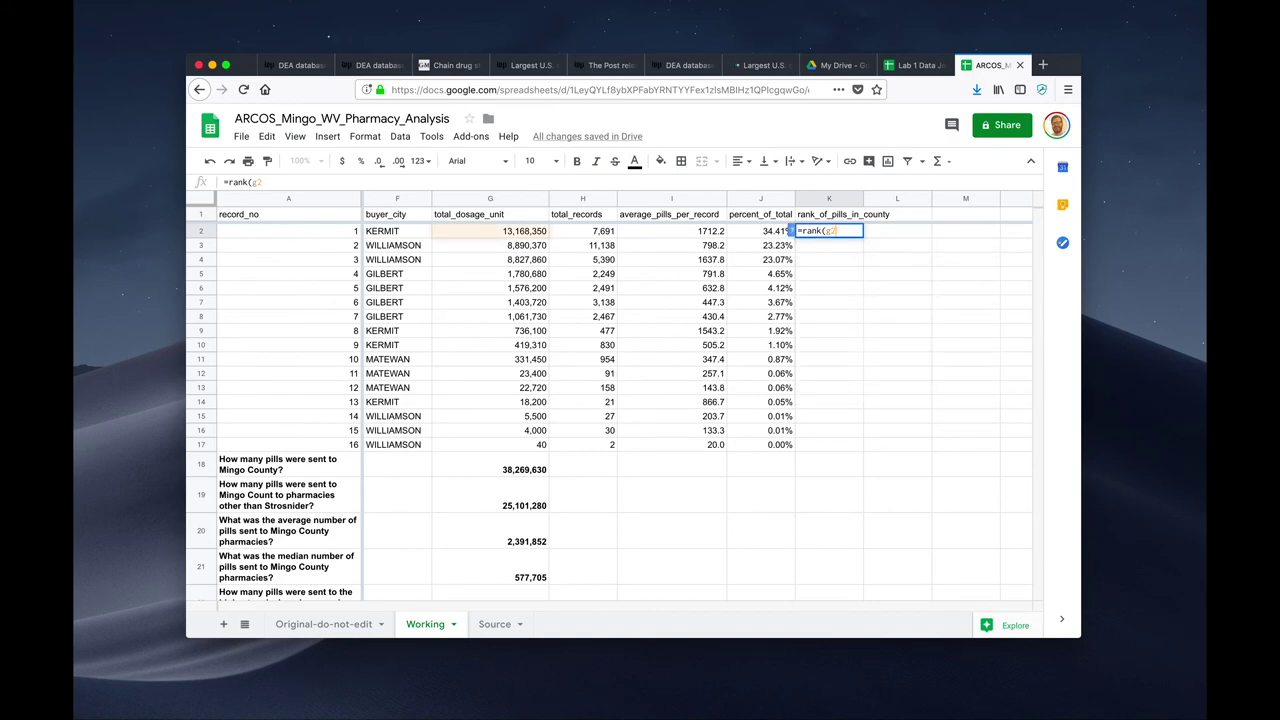
text(,)
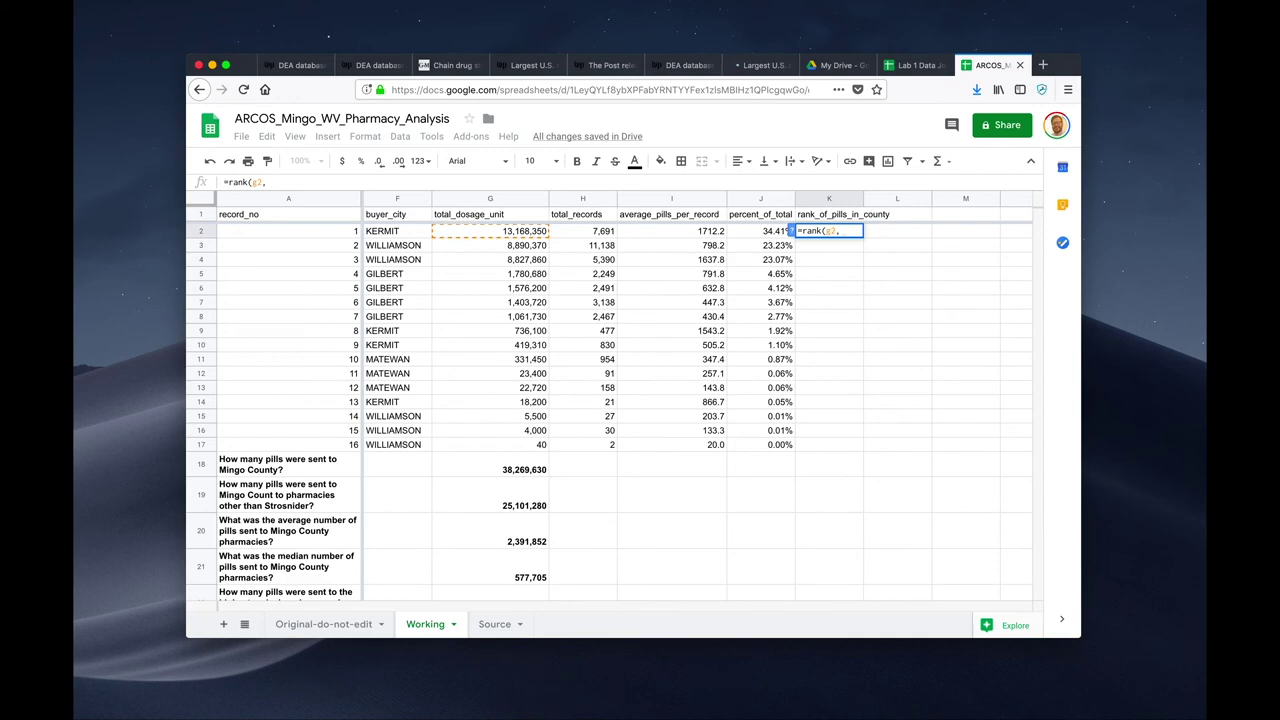
text(g2:)
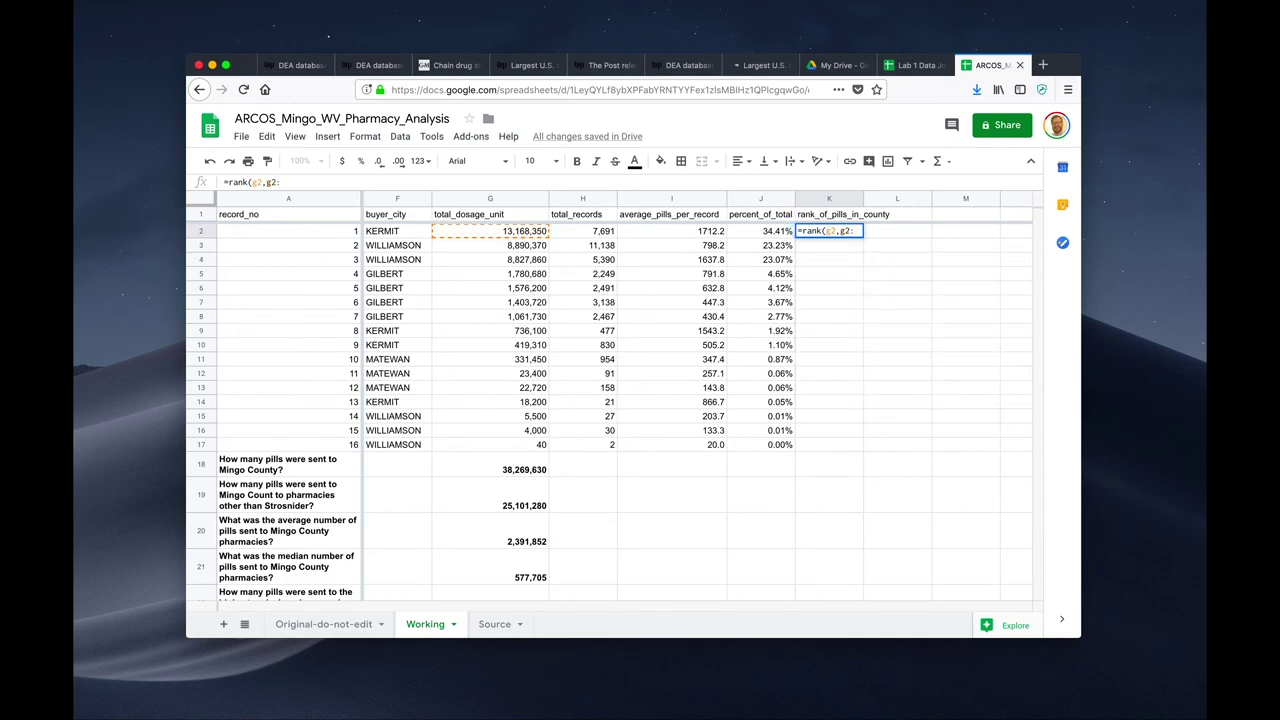
text(g17)
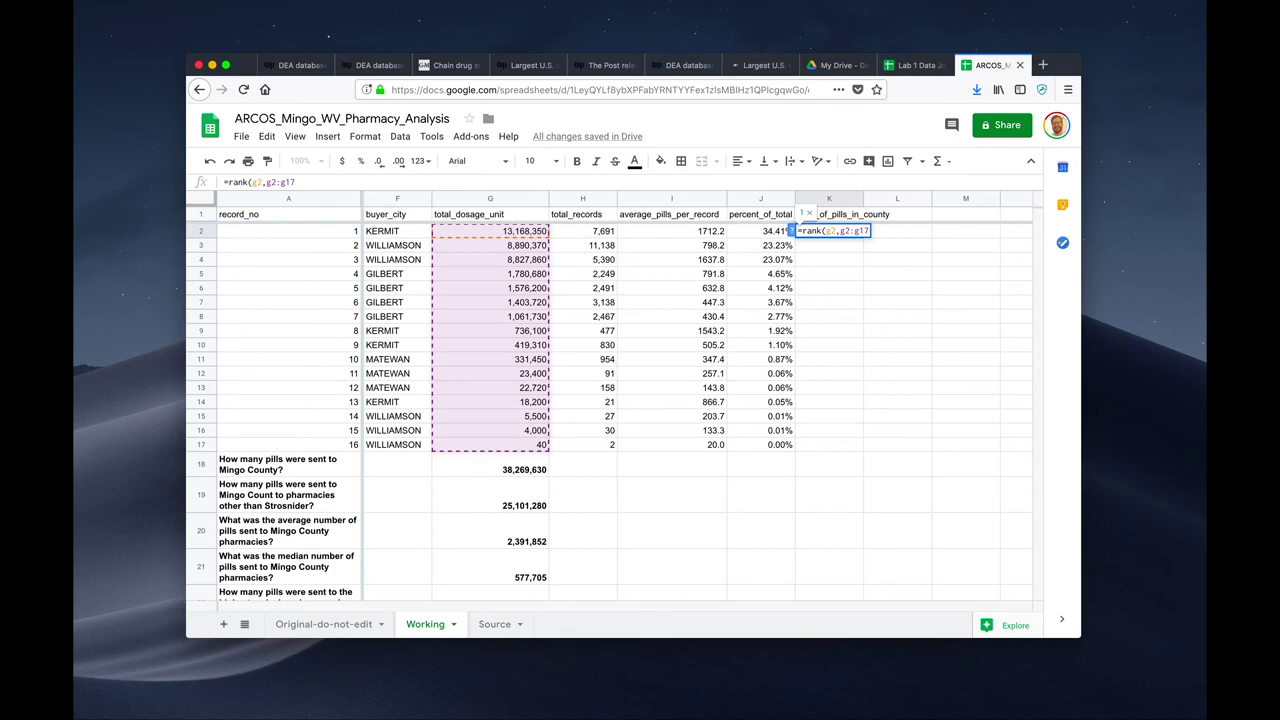
text())
key(Return)
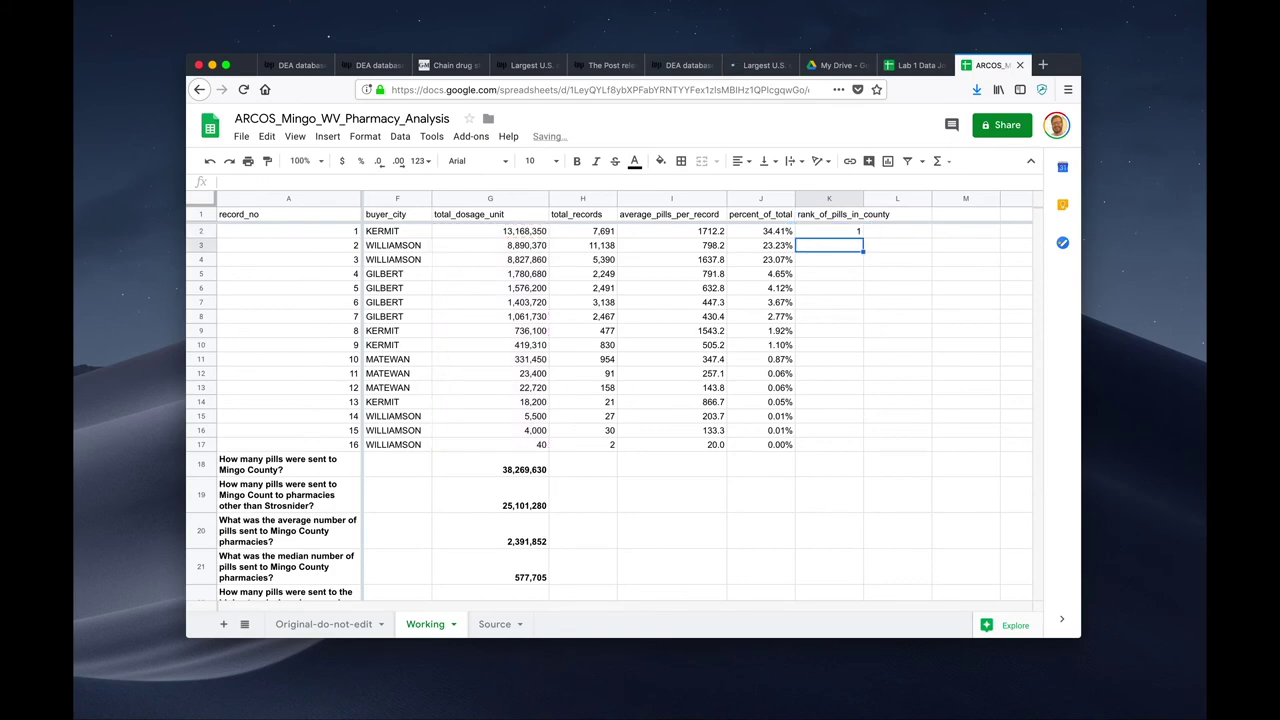
click(829, 231)
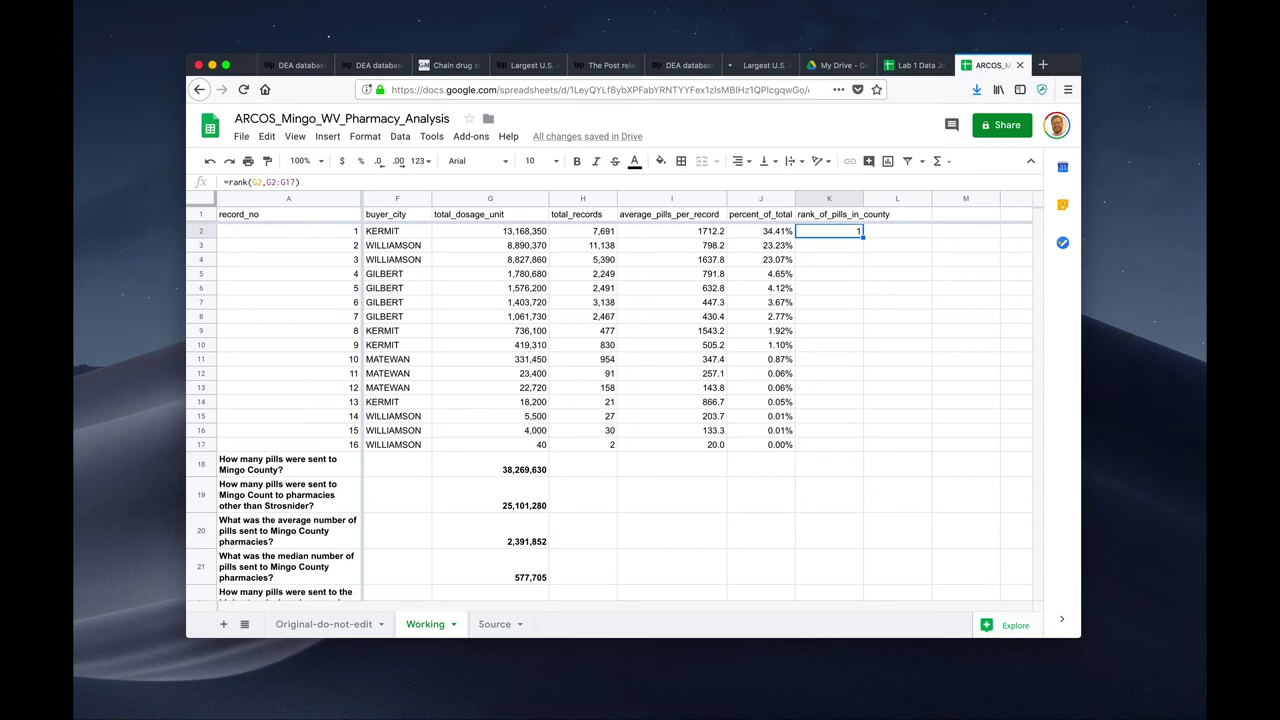
drag(862, 236, 857, 449)
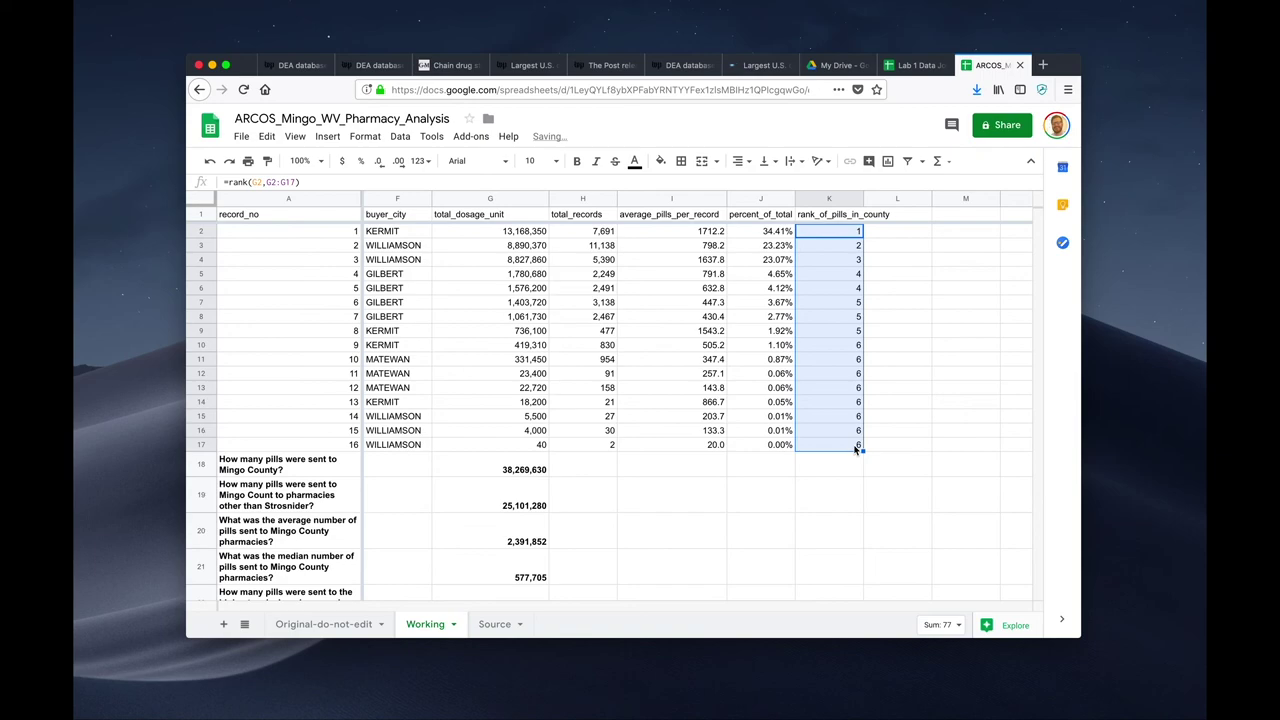
click(857, 246)
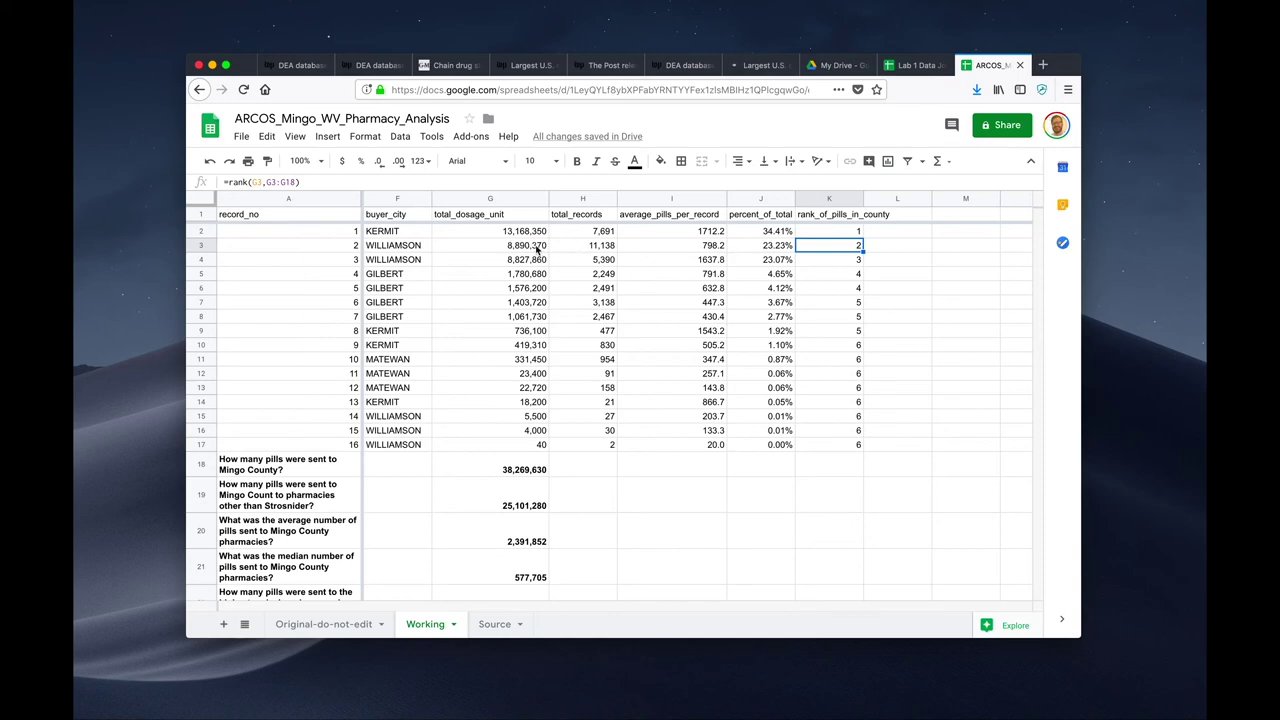
Open K2's rank formula in the formula bar and leave it unchanged
click(859, 233)
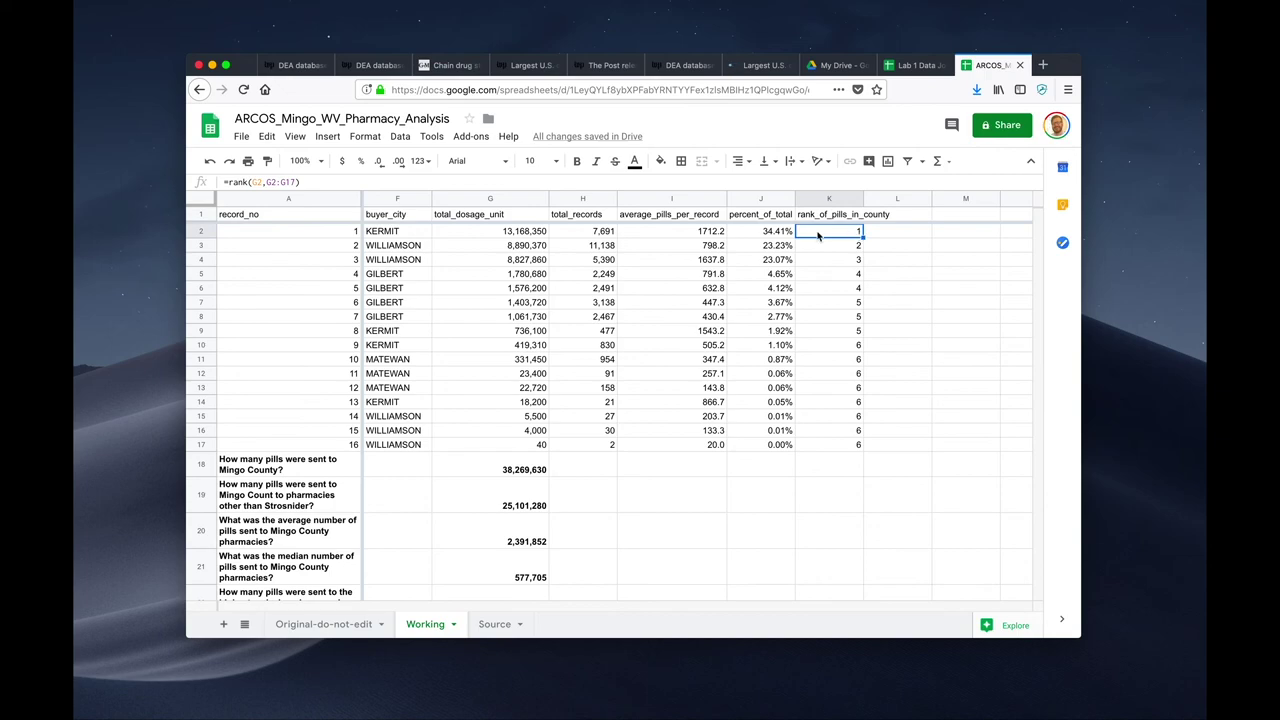
click(522, 234)
click(855, 233)
click(265, 182)
key(Escape)
Inspect the copied rank formulas in K3, K4 and K6, ending back on K2
click(858, 246)
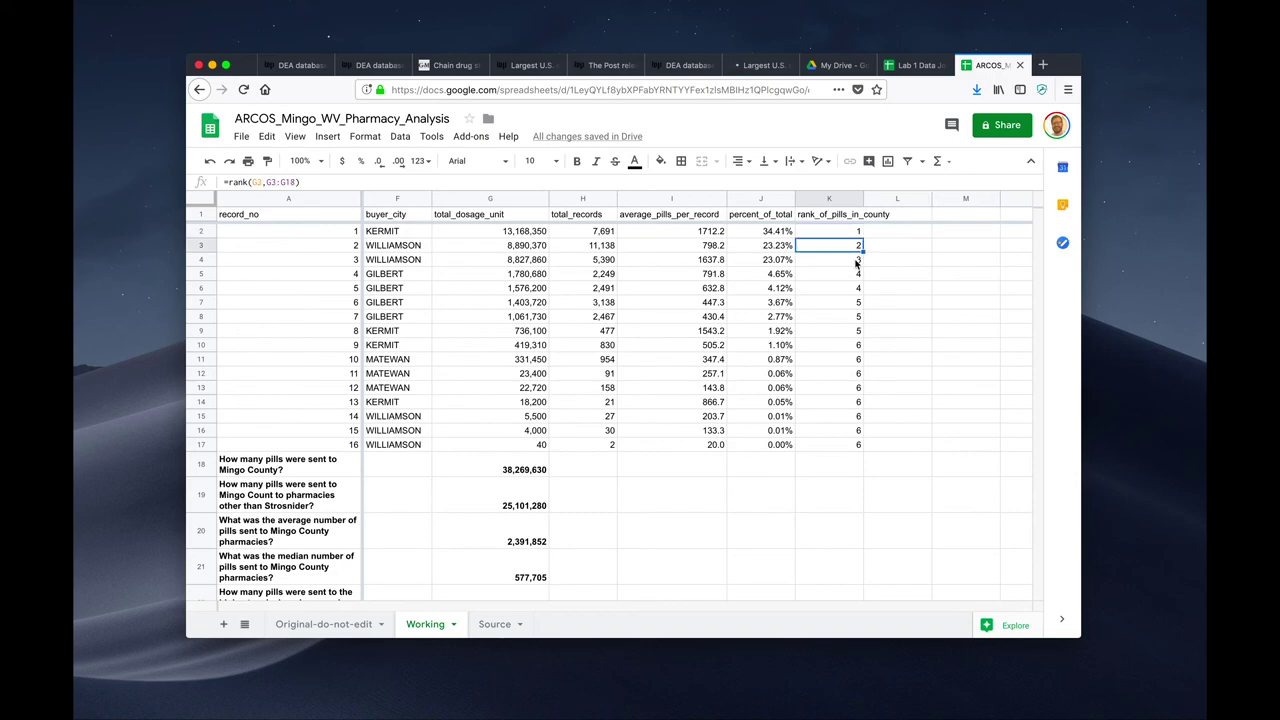
click(857, 260)
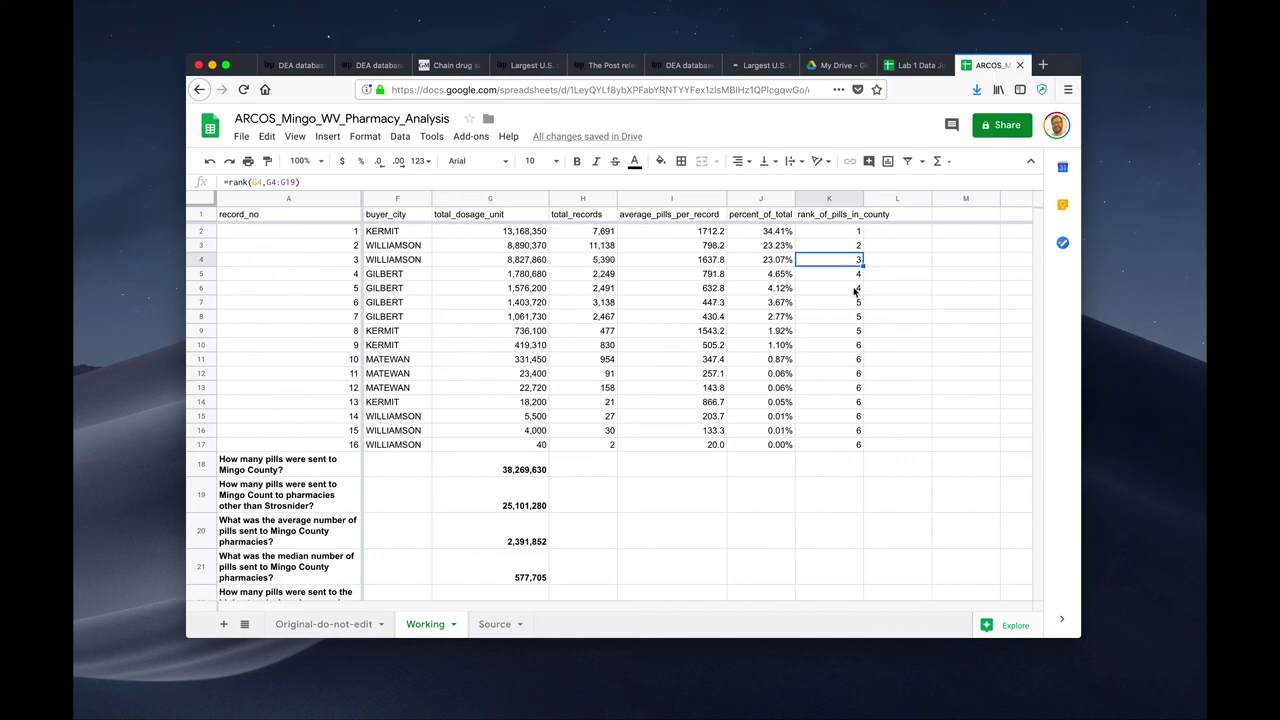
click(857, 288)
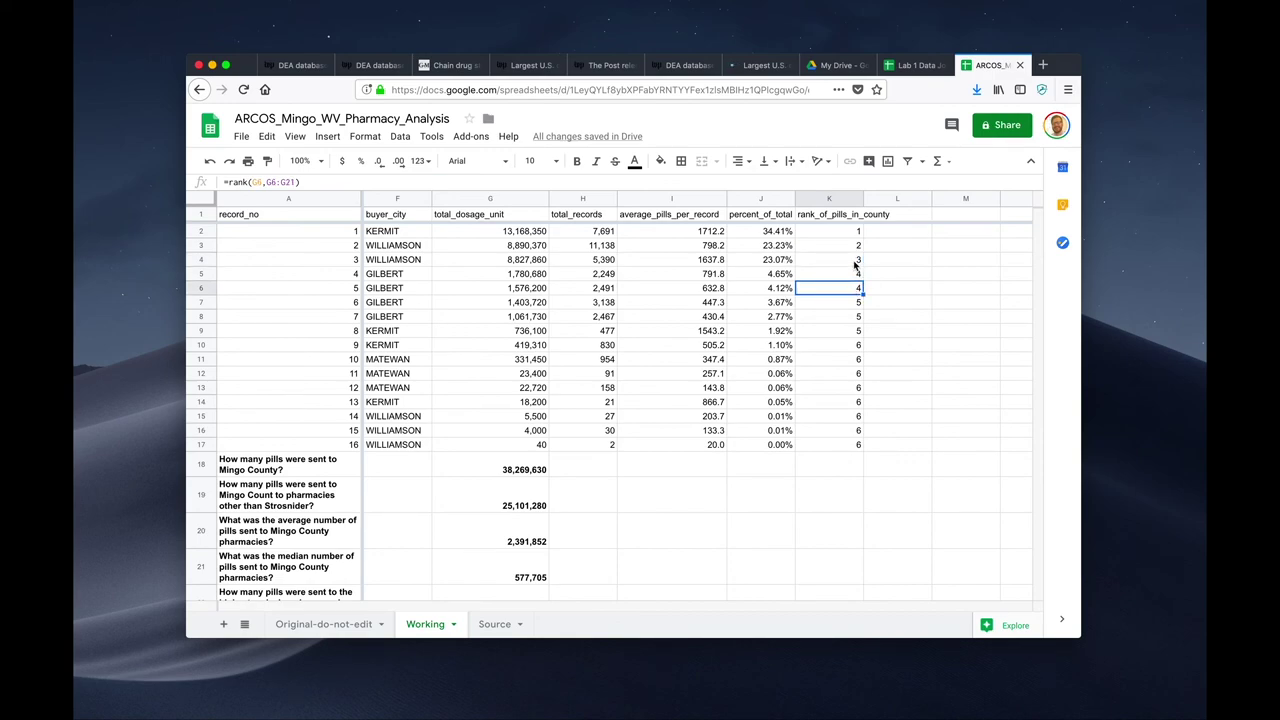
click(857, 245)
click(857, 231)
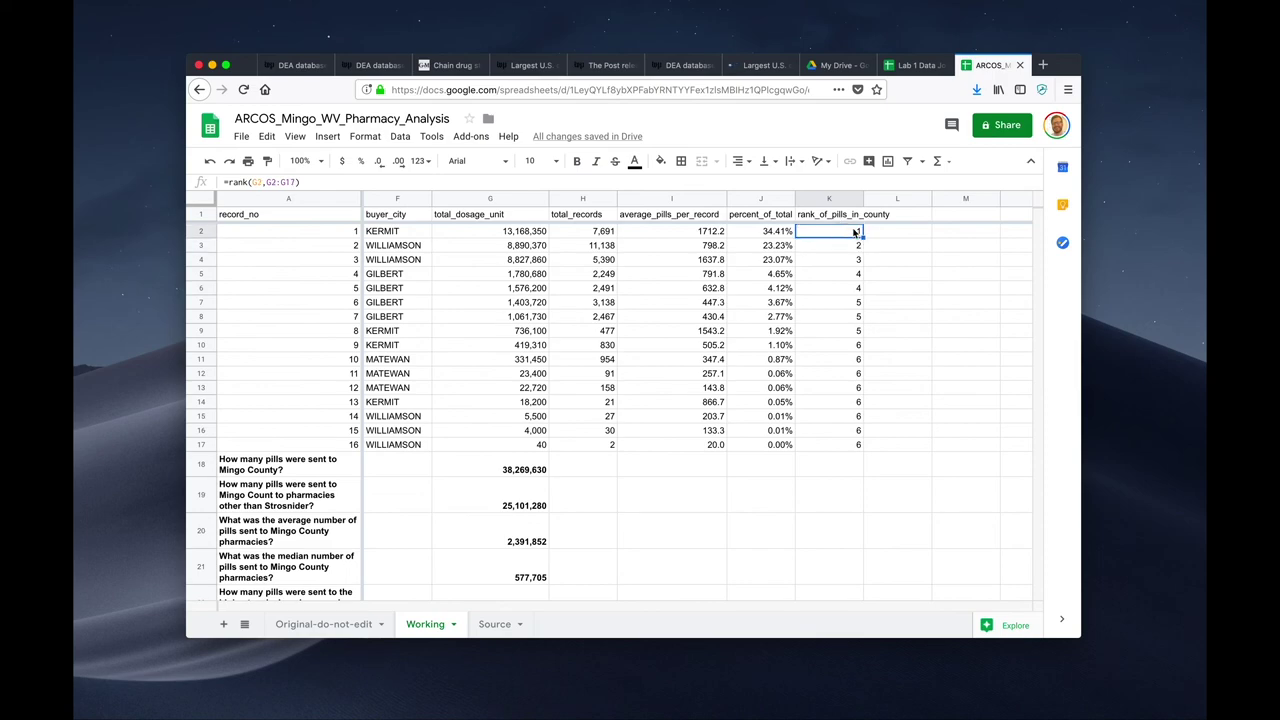
Make K2's rank range absolute: =rank(G2,$G$2:$G$17)
click(270, 182)
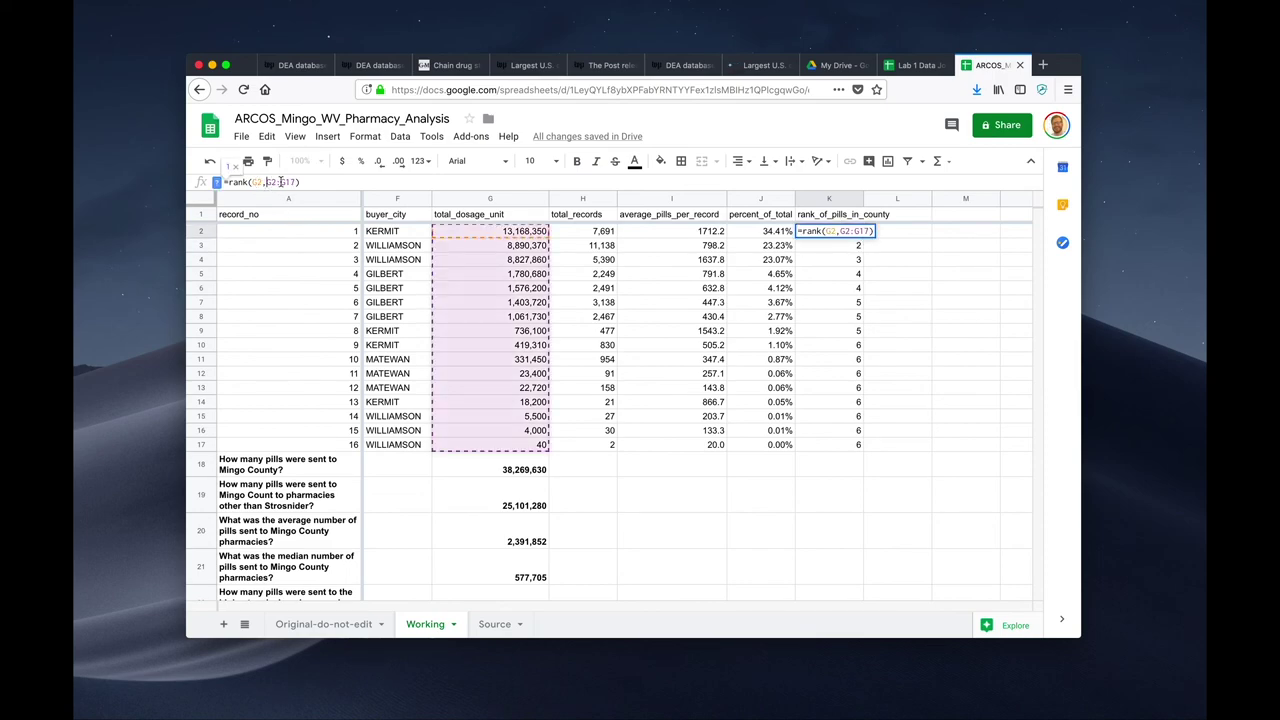
click(266, 182)
text($)
click(276, 182)
text($)
click(290, 182)
text($)
click(302, 182)
text($)
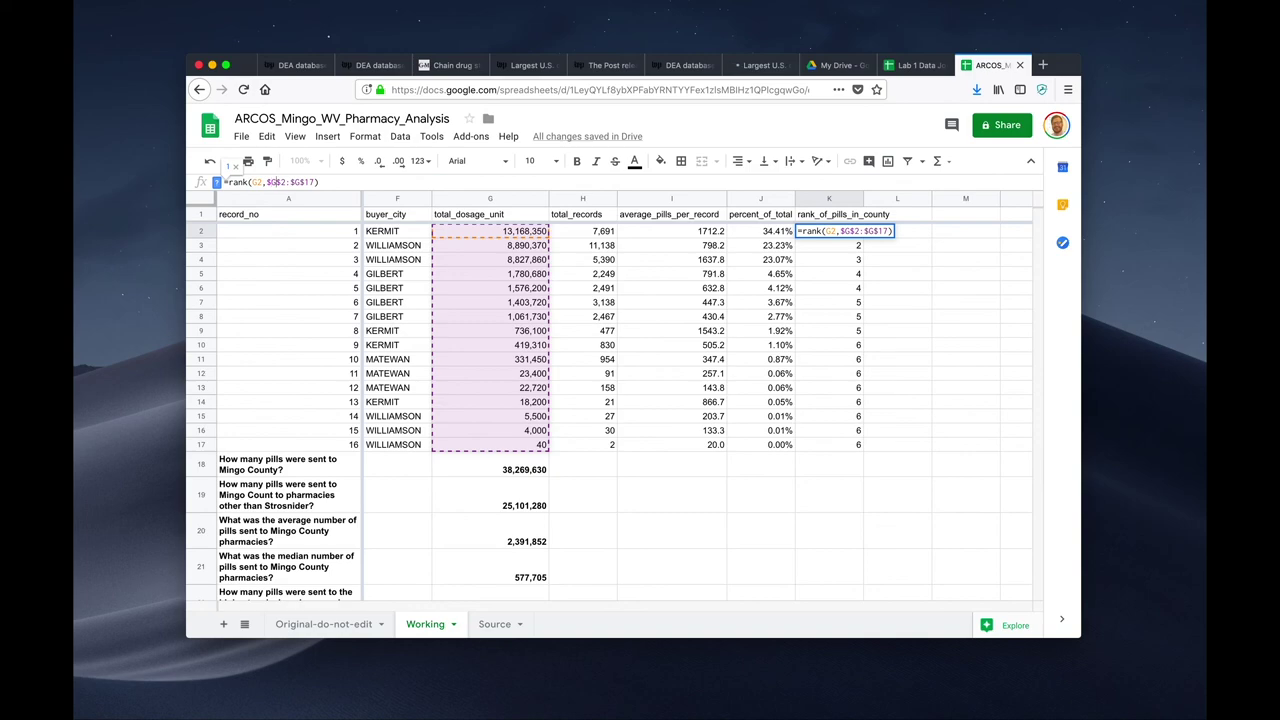
key(Return)
Refill the fixed rank formula down to K17 and spot-check K3–K5
key(Up)
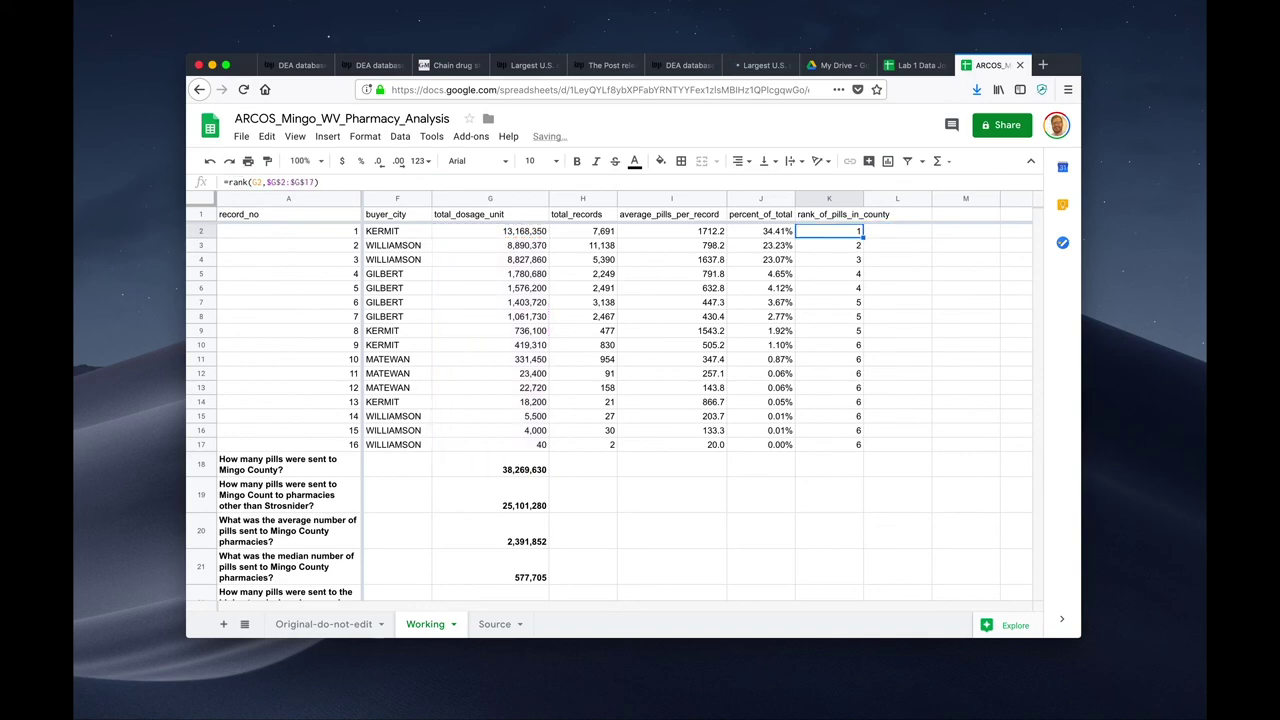
drag(862, 238, 874, 451)
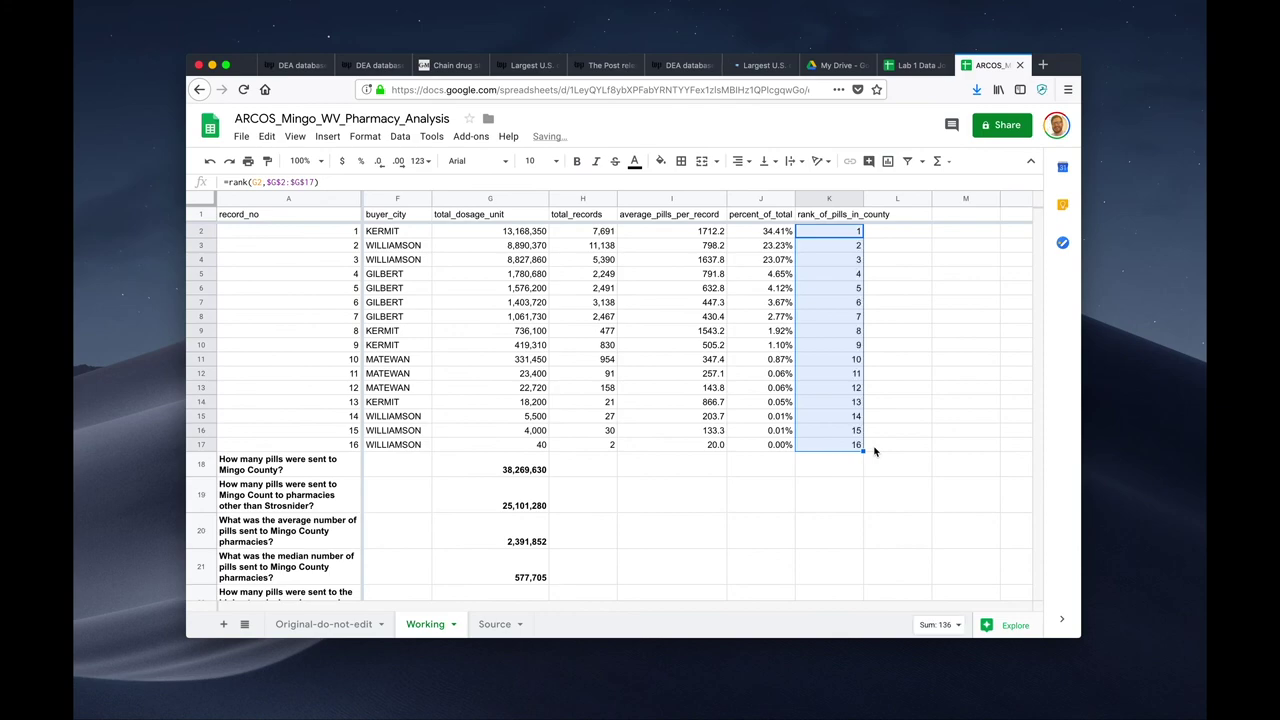
click(848, 246)
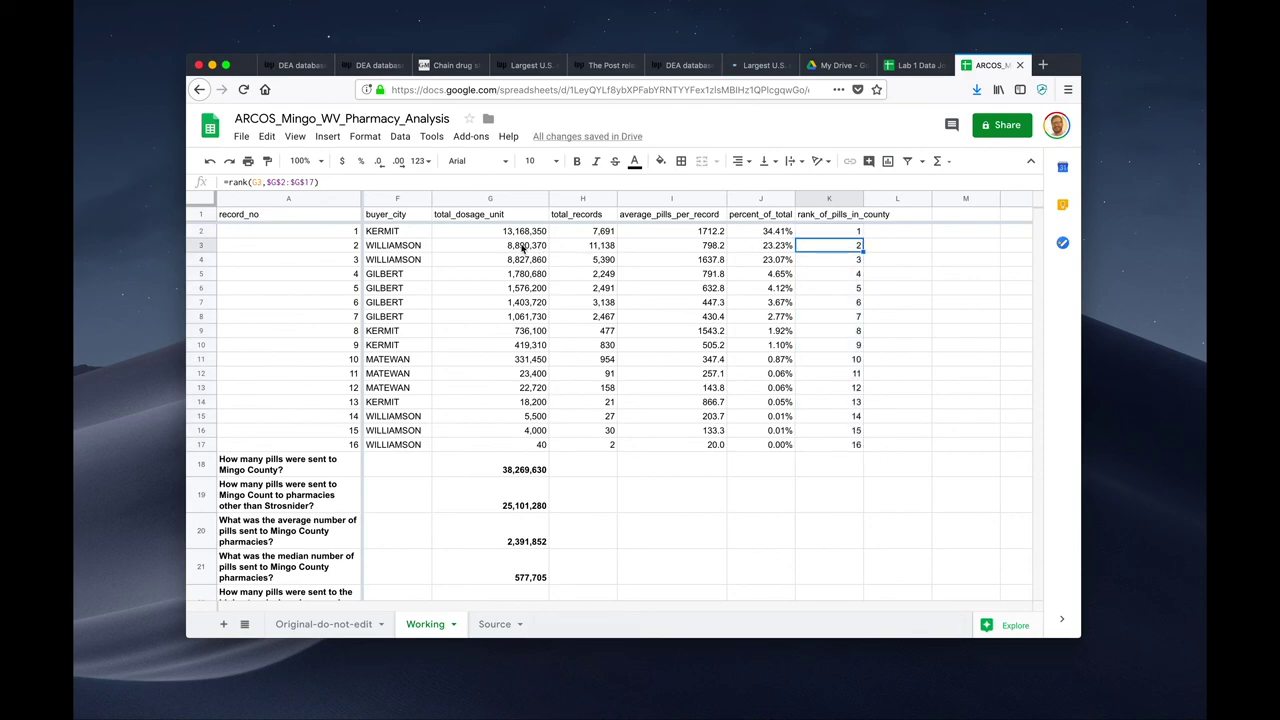
click(839, 261)
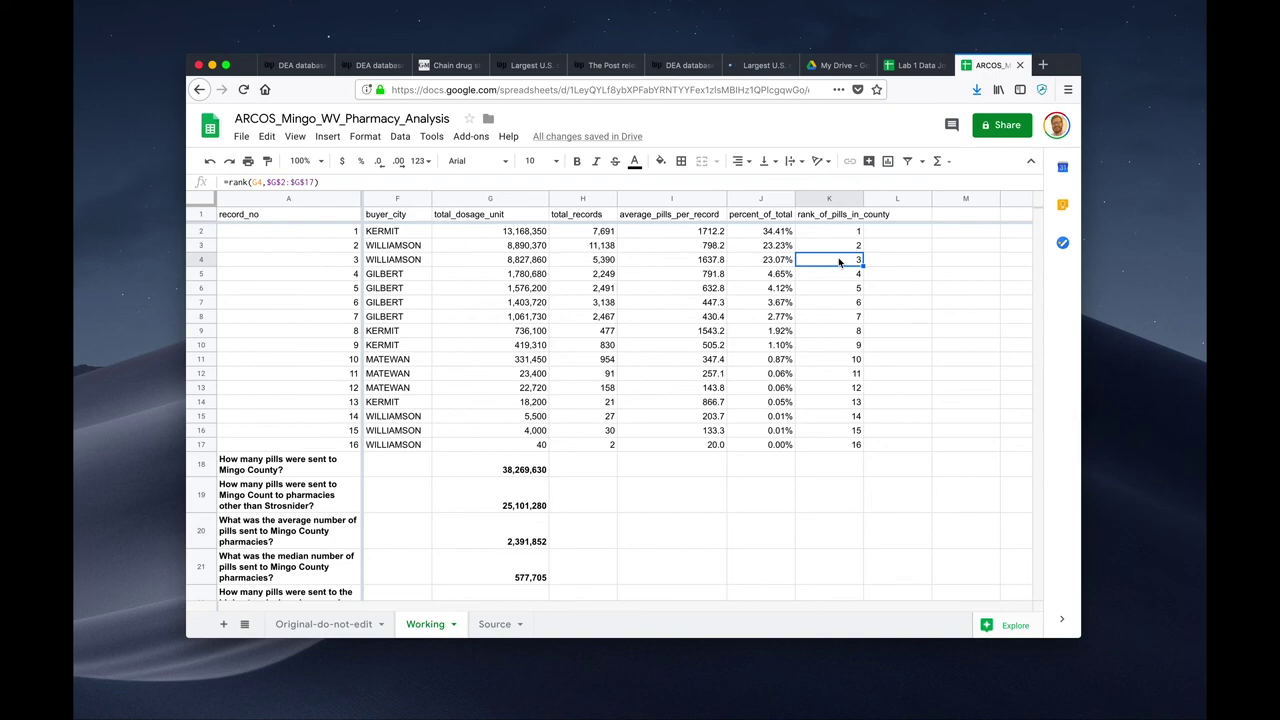
click(840, 275)
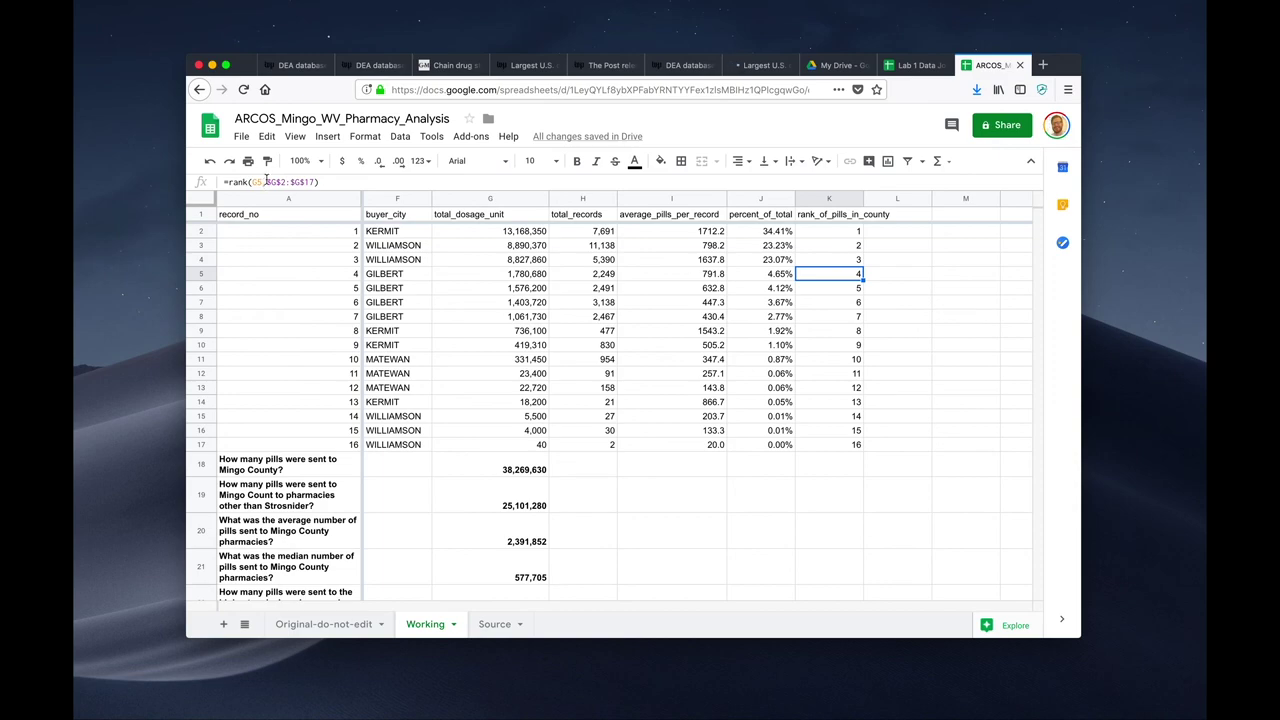
Review the ranks down column K, then bring the buyer_name column E into view
click(824, 233)
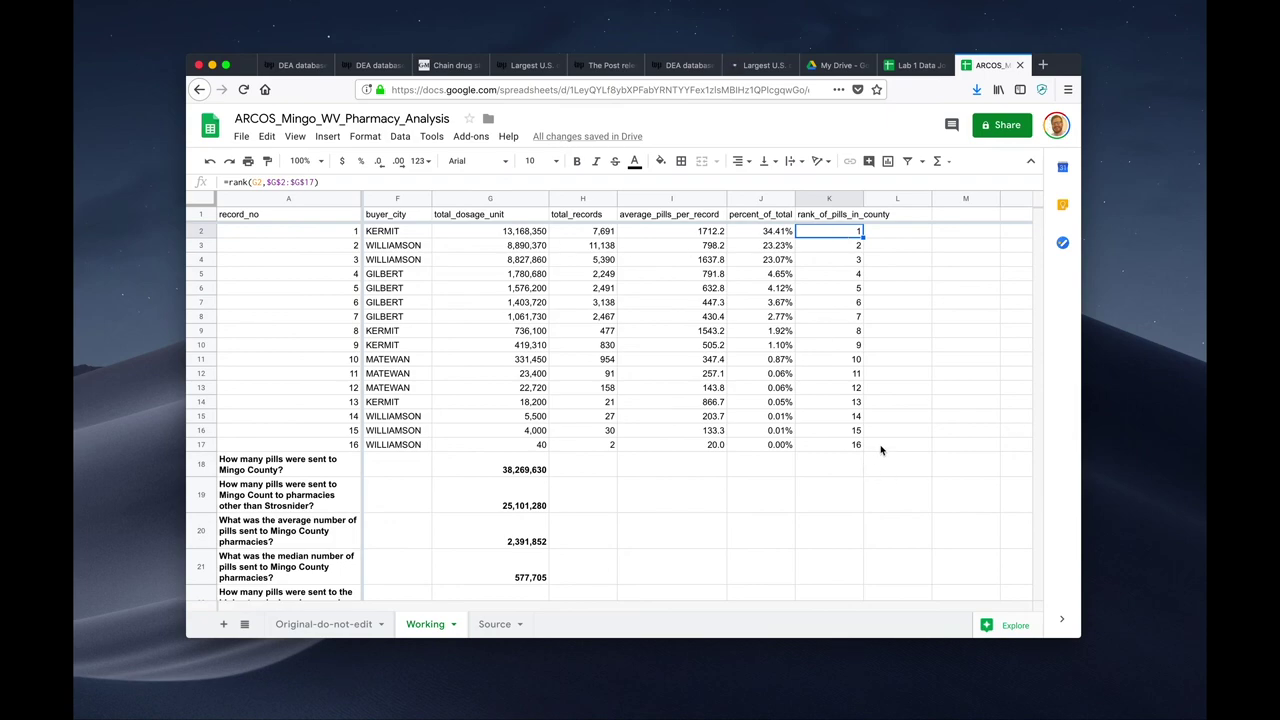
scroll(881, 450, down, 1)
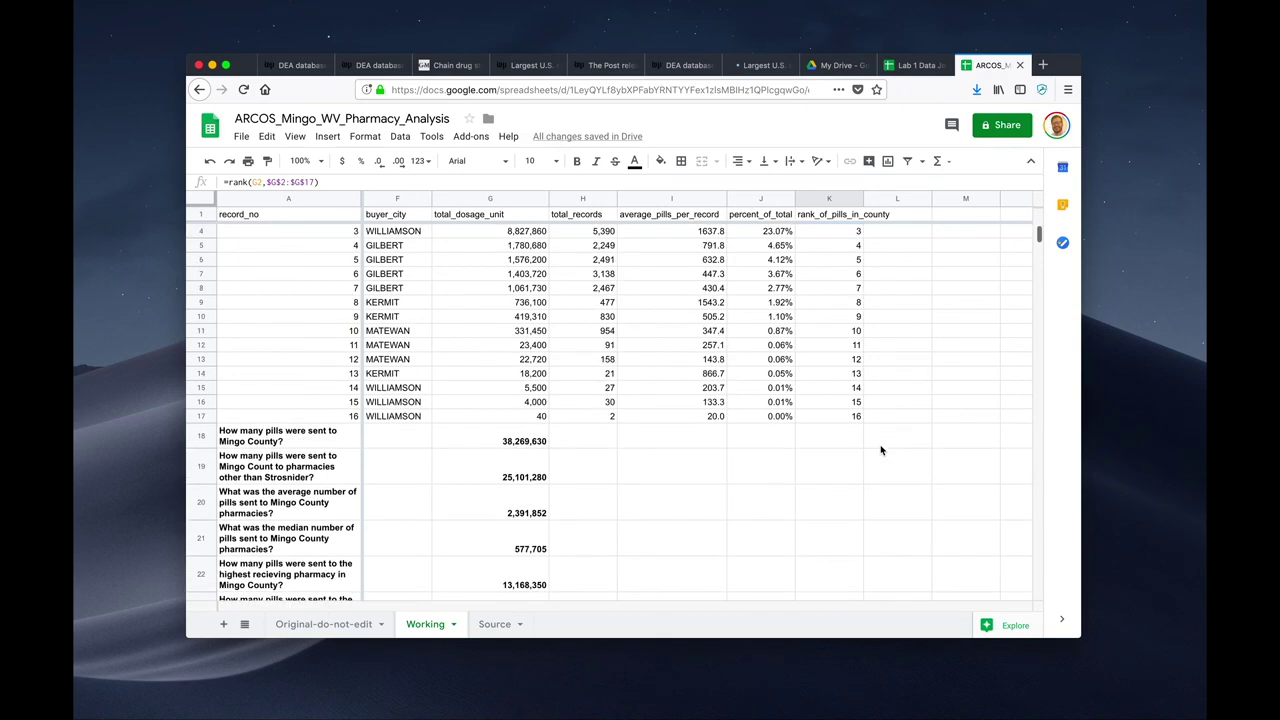
scroll(881, 450, up, 1)
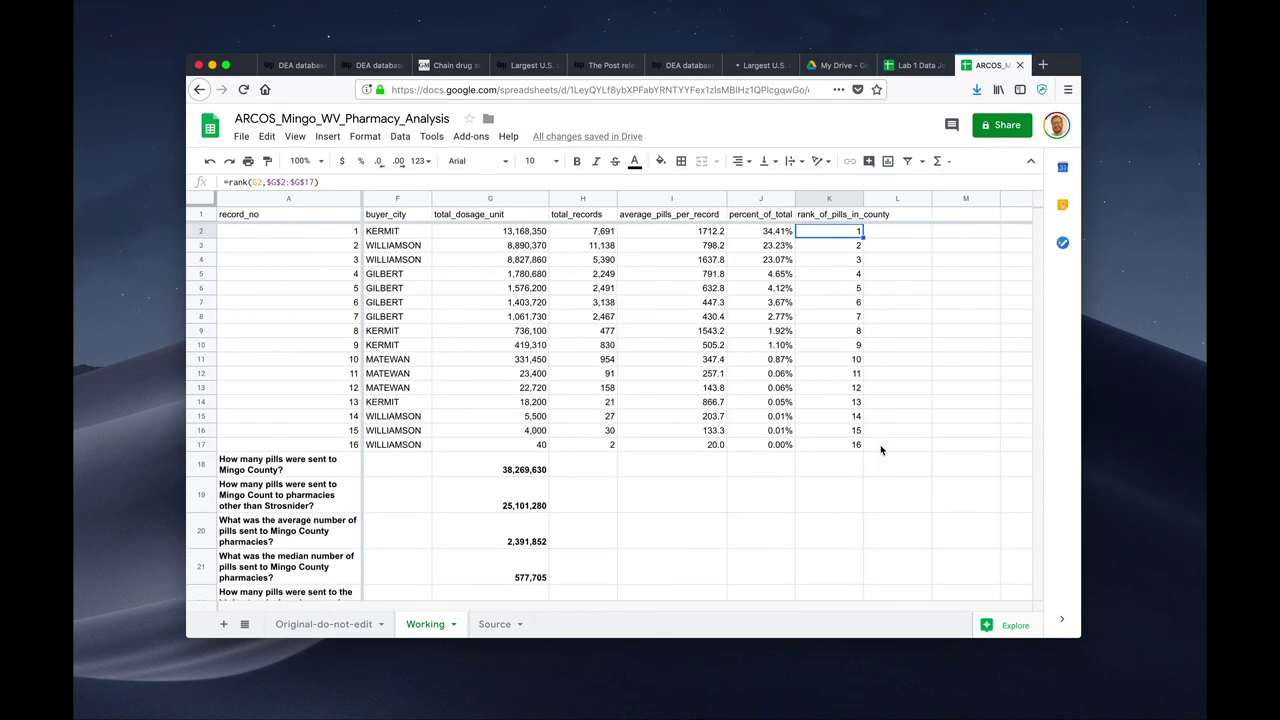
scroll(881, 450, down, 1)
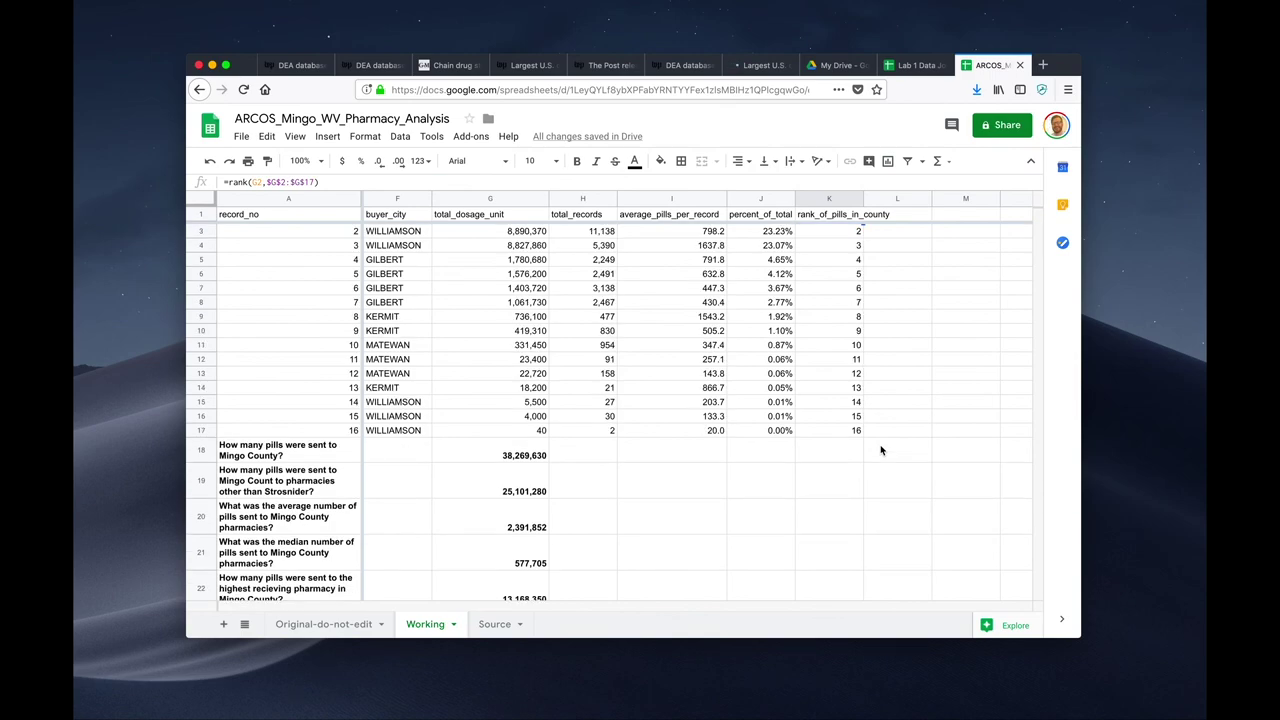
scroll(881, 450, down, 1)
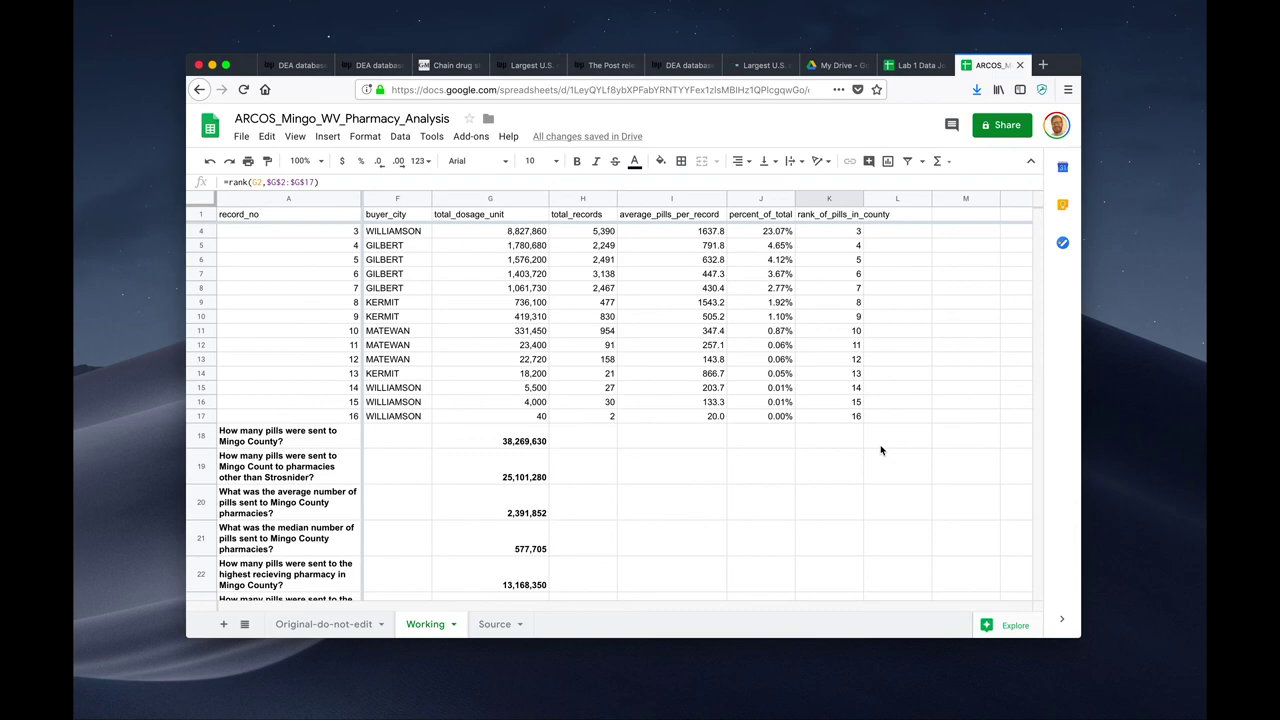
scroll(718, 300, up, 1)
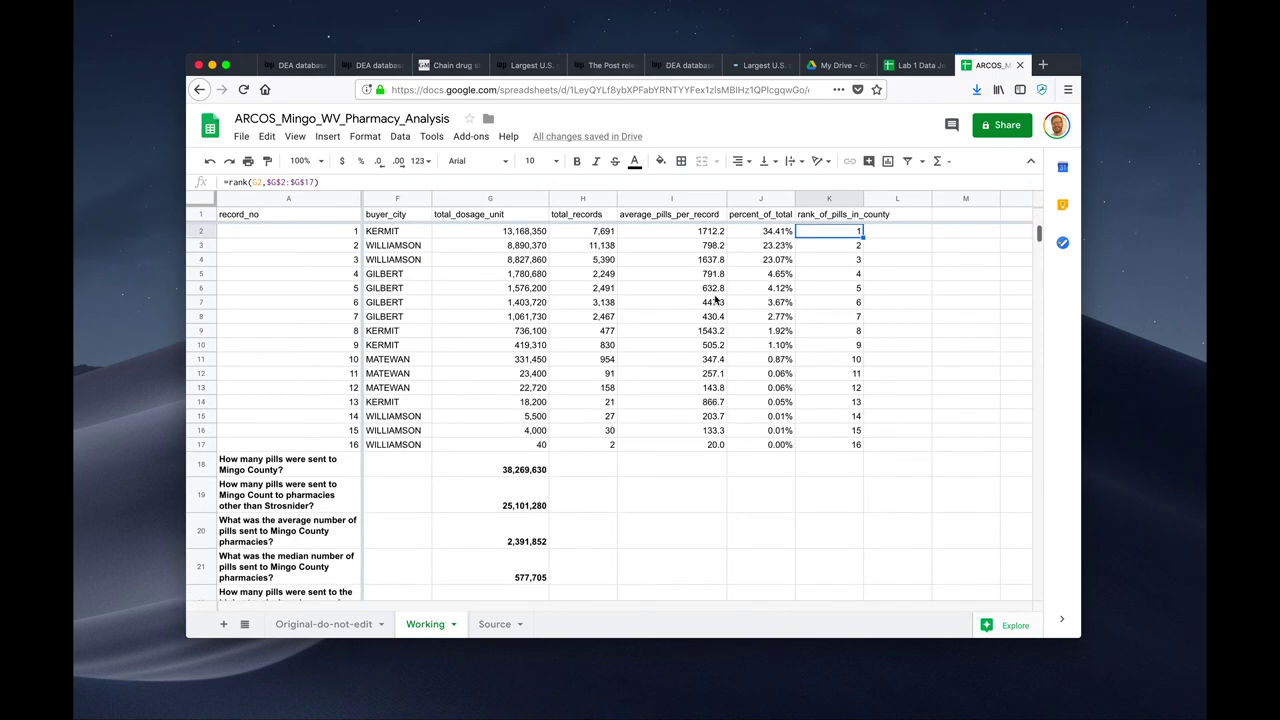
scroll(715, 300, left, 3)
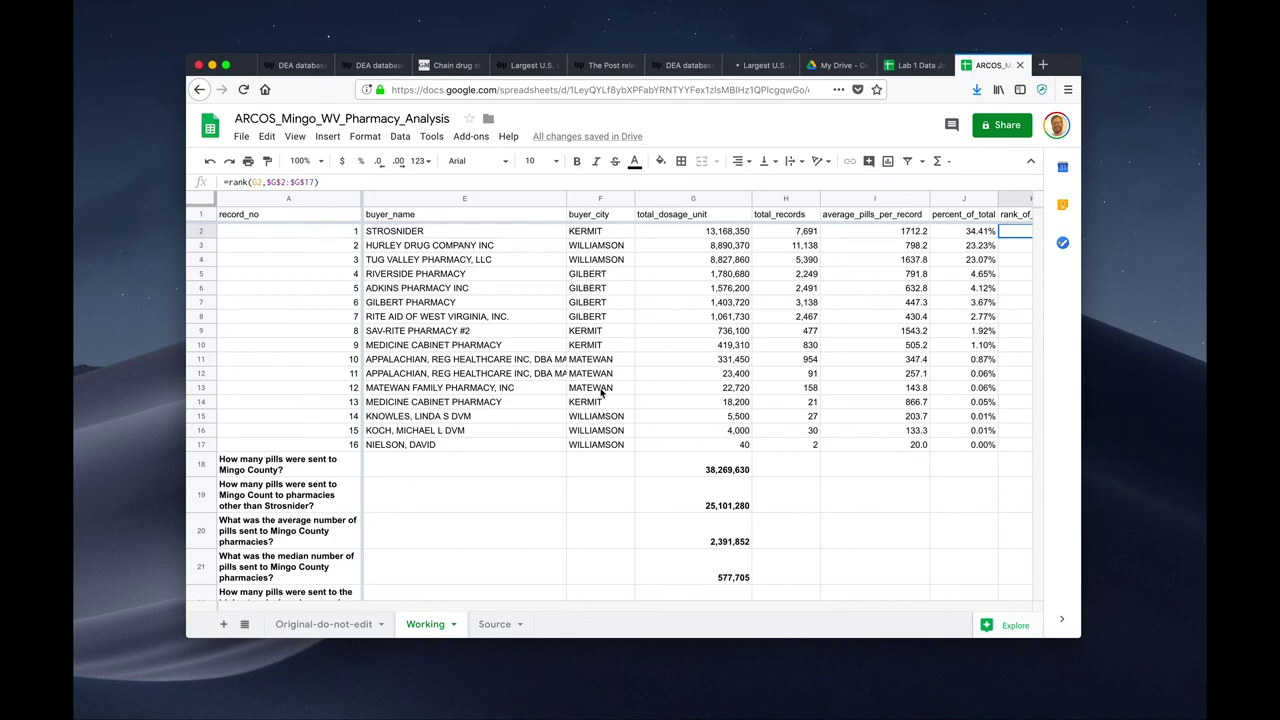
scroll(601, 393, down, 1)
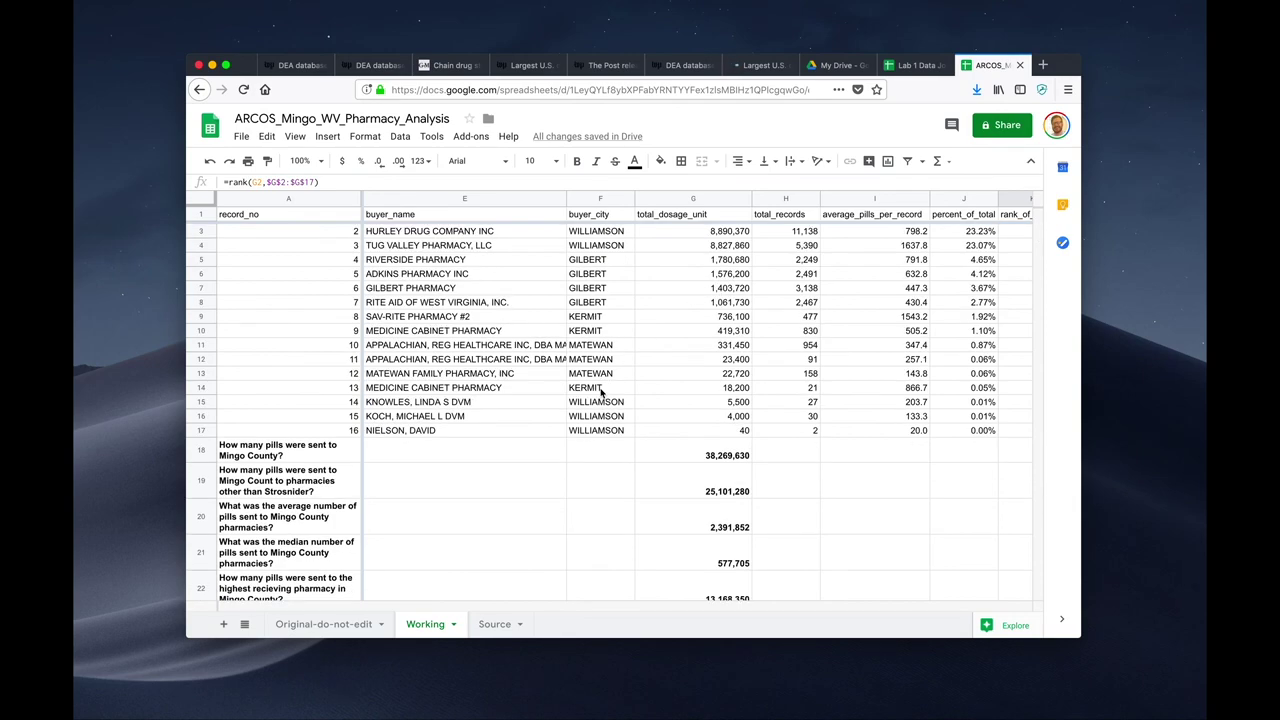